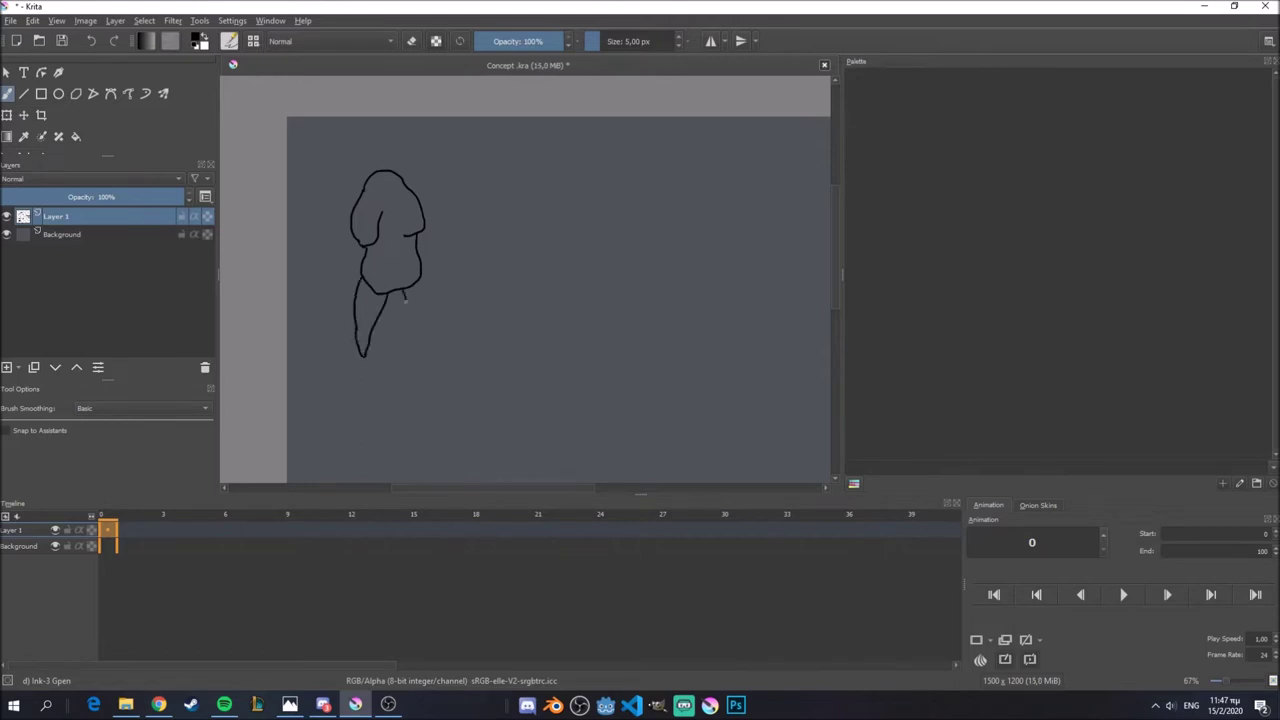
Draw the first figure's second leg and fill its head, body and legs with solid black.
{"action": "left_click_drag", "start_coordinate": [421, 281], "coordinate": [412, 355]}
{"action": "key", "text": "f"}
{"action": "left_click", "coordinate": [388, 230]}
{"action": "left_click", "coordinate": [413, 325]}
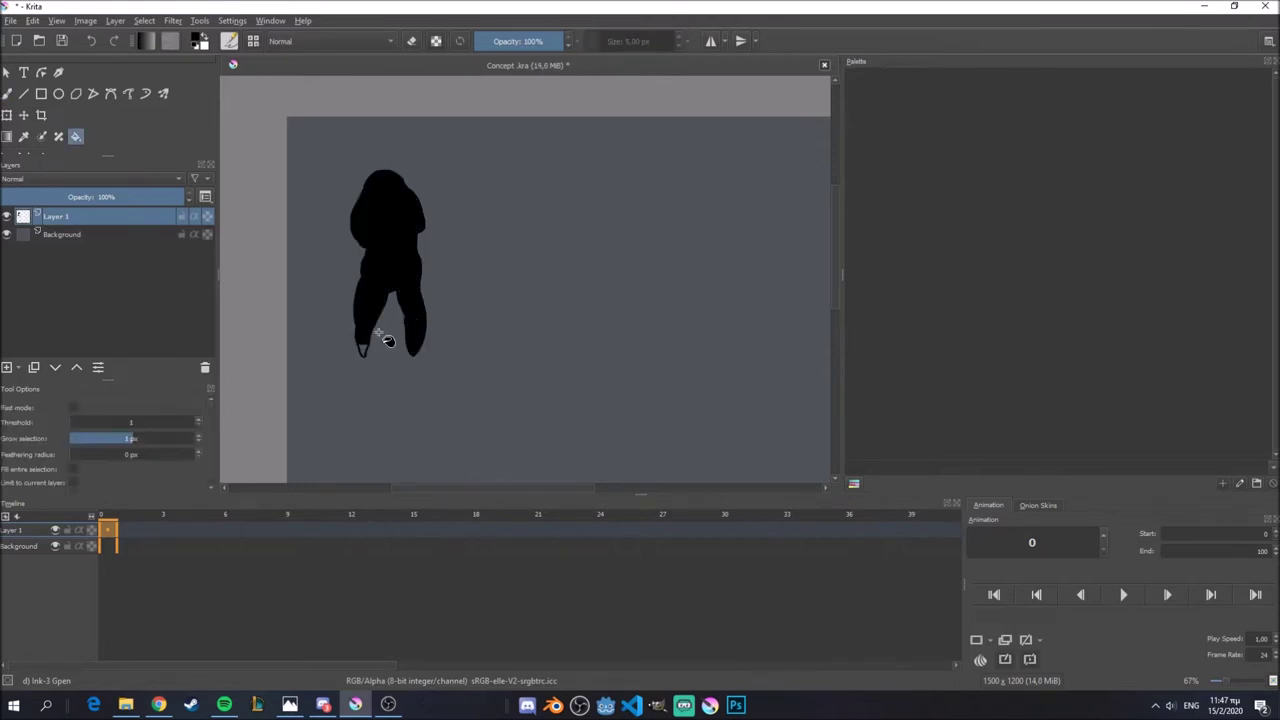
{"action": "left_click", "coordinate": [370, 320]}
{"action": "key", "text": "b"}
View the character images in the References folder in File Explorer, keeping them beside the canvas, and return to Krita.
{"action": "left_click", "coordinate": [127, 705]}
{"action": "left_click_drag", "start_coordinate": [769, 211], "coordinate": [815, 213]}
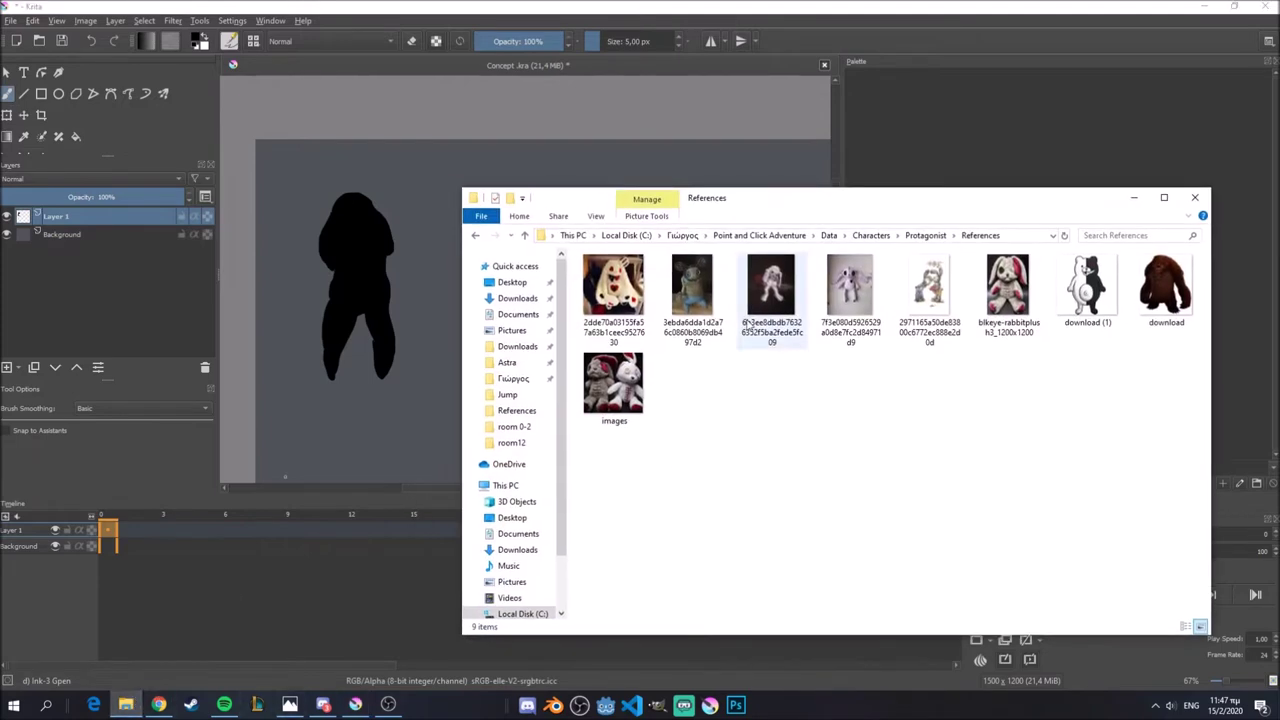
{"action": "left_click", "coordinate": [437, 547]}
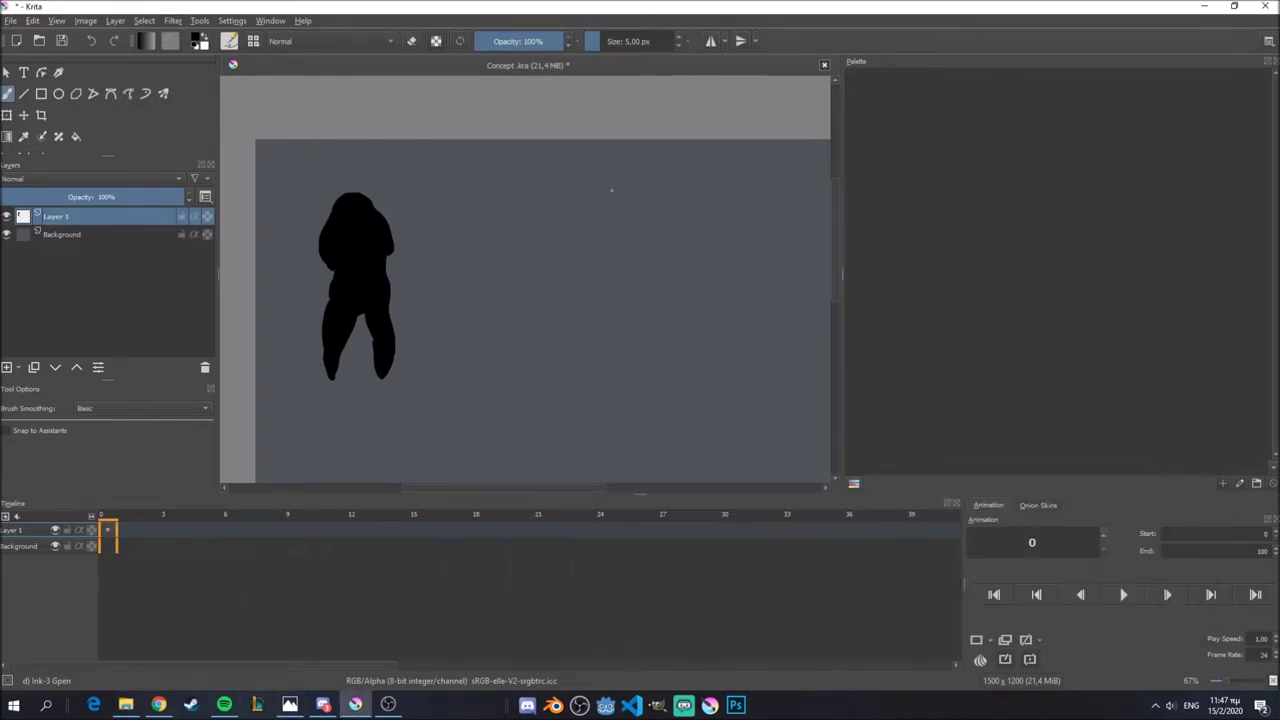
{"action": "mouse_move", "coordinate": [536, 205]}
{"action": "left_mouse_down"}
{"action": "mouse_move", "coordinate": [531, 253]}
{"action": "mouse_move", "coordinate": [552, 198]}
{"action": "left_mouse_up"}
{"action": "key", "text": "ctrl+z"}
{"action": "key", "text": "ctrl+z"}
Check the plush and rabbit reference images in the References folder again and switch back to Krita.
{"action": "left_click", "coordinate": [127, 705]}
{"action": "mouse_move", "coordinate": [355, 705]}
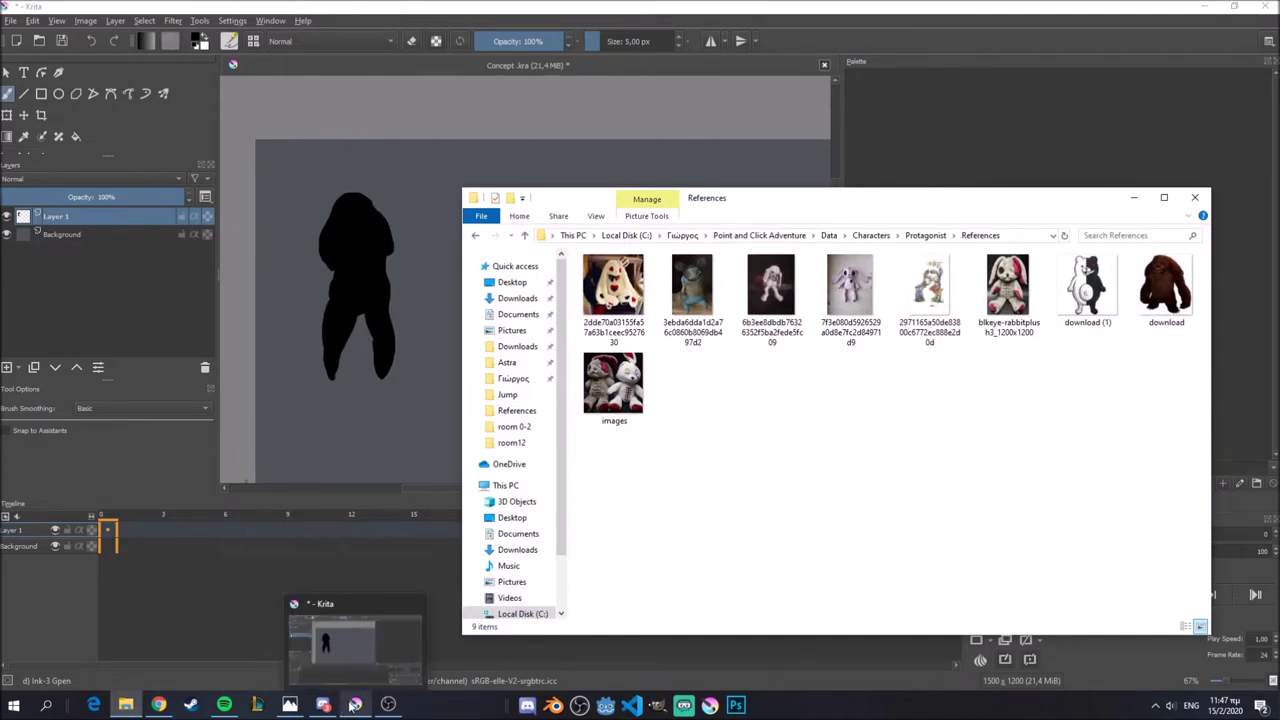
{"action": "left_click", "coordinate": [355, 705]}
{"action": "left_click_drag", "start_coordinate": [610, 193], "coordinate": [590, 234]}
{"action": "mouse_move", "coordinate": [570, 189]}
{"action": "left_mouse_down"}
{"action": "mouse_move", "coordinate": [565, 223]}
{"action": "mouse_move", "coordinate": [514, 254]}
{"action": "left_mouse_up"}
{"action": "key", "text": "ctrl+z"}
{"action": "key", "text": "ctrl+z"}
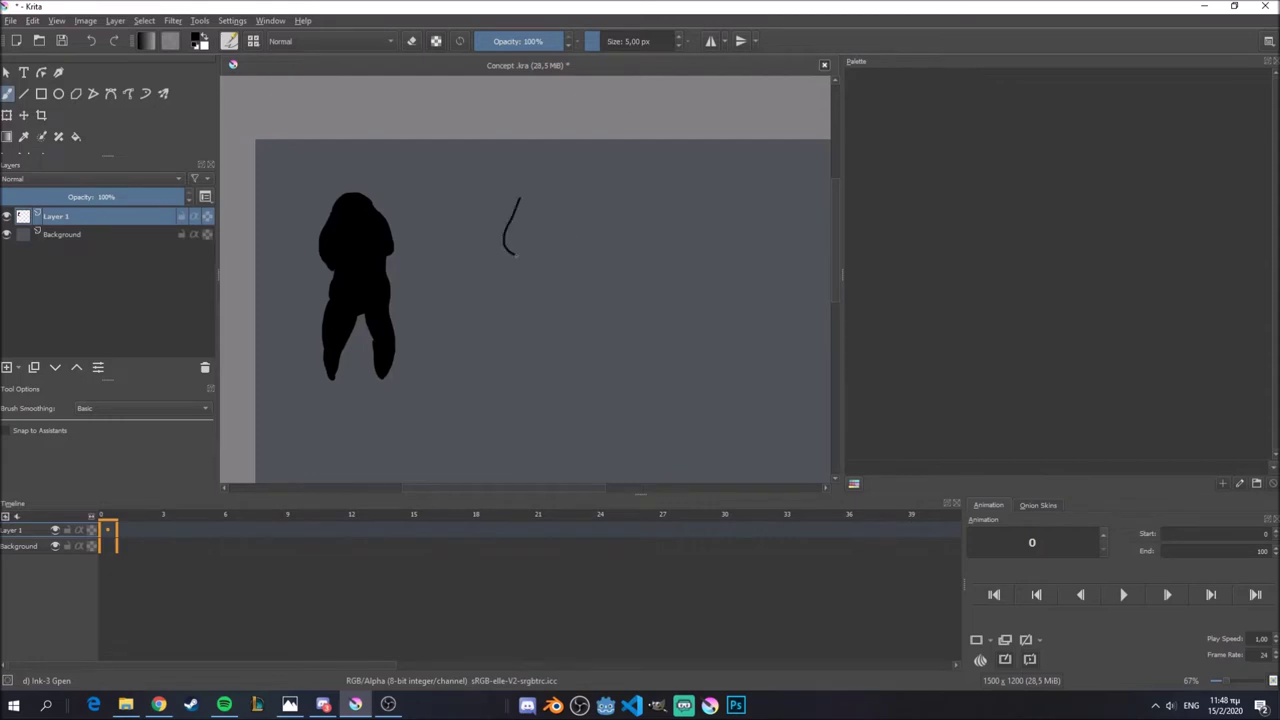
{"action": "mouse_move", "coordinate": [566, 200]}
{"action": "left_mouse_down"}
{"action": "mouse_move", "coordinate": [557, 255]}
{"action": "mouse_move", "coordinate": [520, 257]}
{"action": "left_mouse_up"}
{"action": "key", "text": "ctrl+z"}
{"action": "key", "text": "ctrl+z"}
{"action": "left_click_drag", "start_coordinate": [524, 196], "coordinate": [513, 225]}
{"action": "left_click_drag", "start_coordinate": [567, 193], "coordinate": [578, 242]}
{"action": "key", "text": "ctrl+z"}
{"action": "left_click_drag", "start_coordinate": [517, 184], "coordinate": [472, 240]}
{"action": "left_click_drag", "start_coordinate": [506, 232], "coordinate": [484, 245]}
{"action": "key", "text": "ctrl+z"}
{"action": "key", "text": "ctrl+z"}
{"action": "key", "text": "ctrl+z"}
{"action": "key", "text": "ctrl+z"}
Consult the character reference images in File Explorer once more and return to the Krita drawing.
{"action": "left_click", "coordinate": [125, 705]}
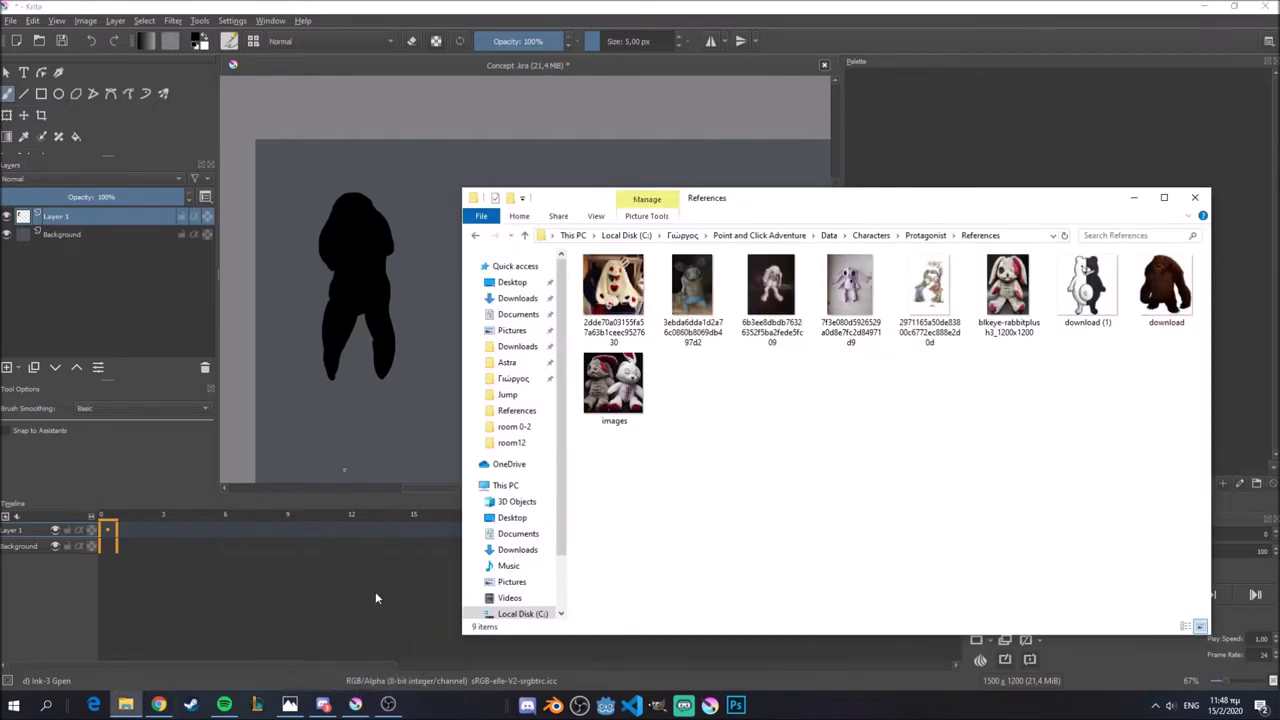
{"action": "left_click", "coordinate": [355, 704]}
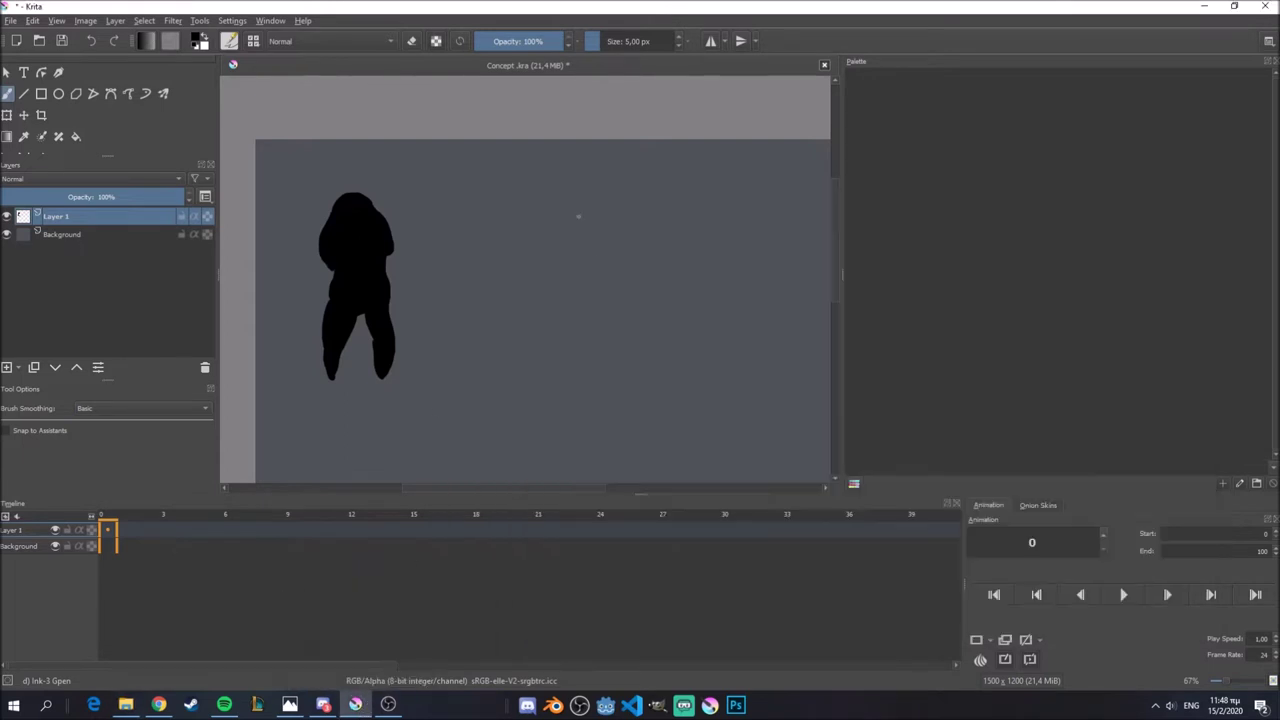
{"action": "key", "text": "ctrl+z"}
Sketch the second figure's head and hair outline beside the first silhouette, refining the lines with the eraser.
{"action": "mouse_move", "coordinate": [559, 201]}
{"action": "left_mouse_down"}
{"action": "mouse_move", "coordinate": [551, 250]}
{"action": "mouse_move", "coordinate": [522, 239]}
{"action": "left_mouse_up"}
{"action": "left_click_drag", "start_coordinate": [483, 238], "coordinate": [497, 275]}
{"action": "left_click_drag", "start_coordinate": [562, 186], "coordinate": [592, 238]}
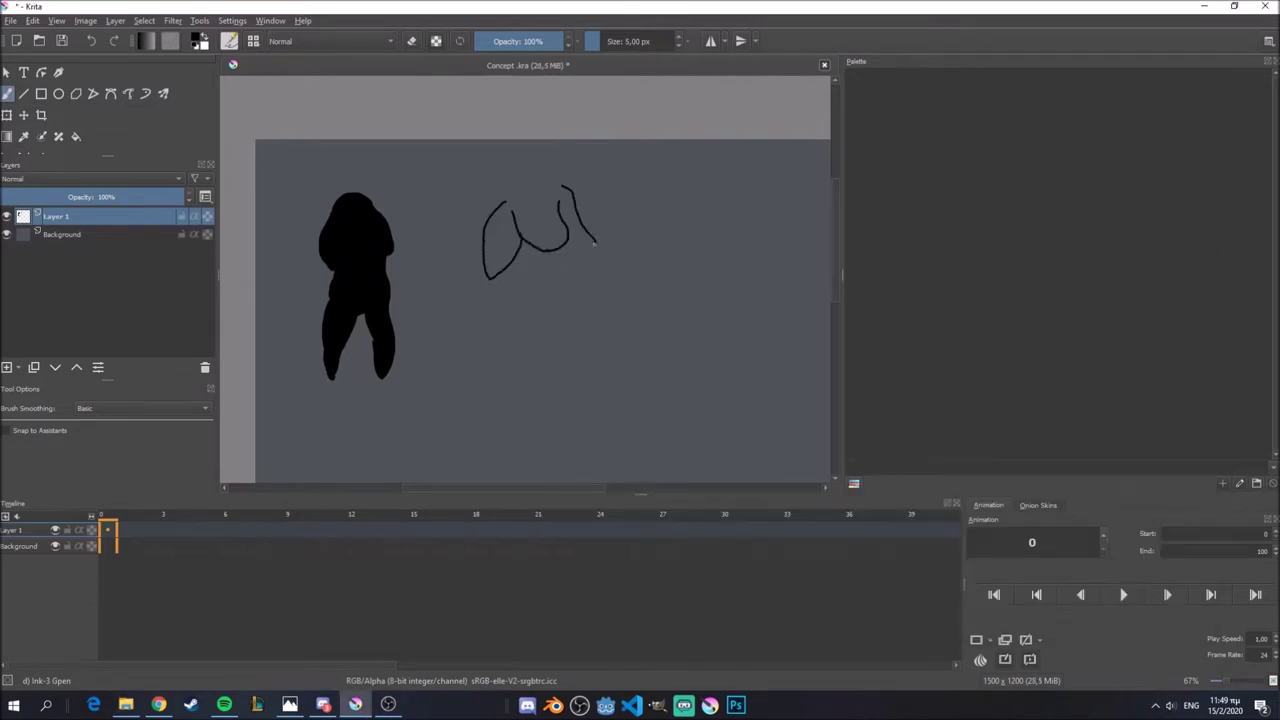
{"action": "key", "text": "e"}
{"action": "key", "text": "e"}
{"action": "mouse_move", "coordinate": [485, 230]}
{"action": "left_mouse_down"}
{"action": "mouse_move", "coordinate": [540, 207]}
{"action": "mouse_move", "coordinate": [531, 183]}
{"action": "mouse_move", "coordinate": [491, 228]}
{"action": "mouse_move", "coordinate": [488, 268]}
{"action": "left_mouse_up"}
{"action": "key", "text": "e"}
{"action": "mouse_move", "coordinate": [485, 276]}
{"action": "left_mouse_down"}
{"action": "mouse_move", "coordinate": [518, 262]}
{"action": "mouse_move", "coordinate": [572, 330]}
{"action": "mouse_move", "coordinate": [514, 268]}
{"action": "mouse_move", "coordinate": [550, 332]}
{"action": "mouse_move", "coordinate": [576, 330]}
{"action": "left_mouse_up"}
{"action": "key", "text": "e"}
{"action": "key", "text": "ctrl+z"}
Outline the second figure's flared dress and its two short legs below the head.
{"action": "left_click_drag", "start_coordinate": [518, 252], "coordinate": [492, 302]}
{"action": "left_click_drag", "start_coordinate": [566, 252], "coordinate": [606, 312]}
{"action": "key", "text": "ctrl+z"}
{"action": "key", "text": "ctrl+z"}
{"action": "left_click_drag", "start_coordinate": [492, 290], "coordinate": [520, 330]}
{"action": "mouse_move", "coordinate": [586, 248]}
{"action": "left_mouse_down"}
{"action": "mouse_move", "coordinate": [588, 326]}
{"action": "mouse_move", "coordinate": [511, 350]}
{"action": "left_mouse_up"}
{"action": "mouse_move", "coordinate": [589, 345]}
{"action": "left_mouse_down"}
{"action": "mouse_move", "coordinate": [582, 382]}
{"action": "mouse_move", "coordinate": [550, 374]}
{"action": "left_mouse_up"}
Fill the second figure's head, dress and legs with black and save the document.
{"action": "key", "text": "f"}
{"action": "left_click", "coordinate": [575, 260]}
{"action": "left_click", "coordinate": [525, 355]}
{"action": "left_click", "coordinate": [575, 355]}
{"action": "key", "text": "b"}
{"action": "key", "text": "ctrl+s"}
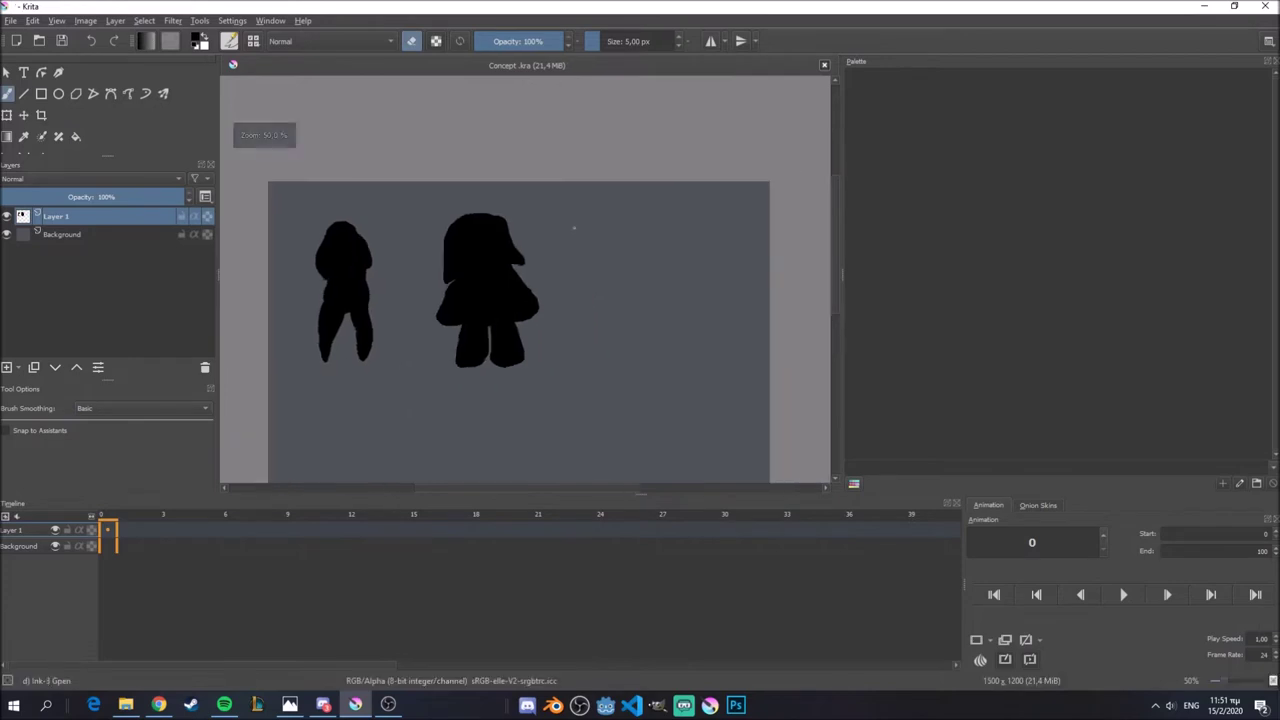
Draw a small round head outline for a third figure in the empty area beside the second silhouette.
{"action": "scroll", "coordinate": [456, 451], "scroll_direction": "down", "scroll_amount": 2}
{"action": "scroll", "coordinate": [537, 284], "scroll_direction": "up", "scroll_amount": 1}
{"action": "key", "text": "e"}
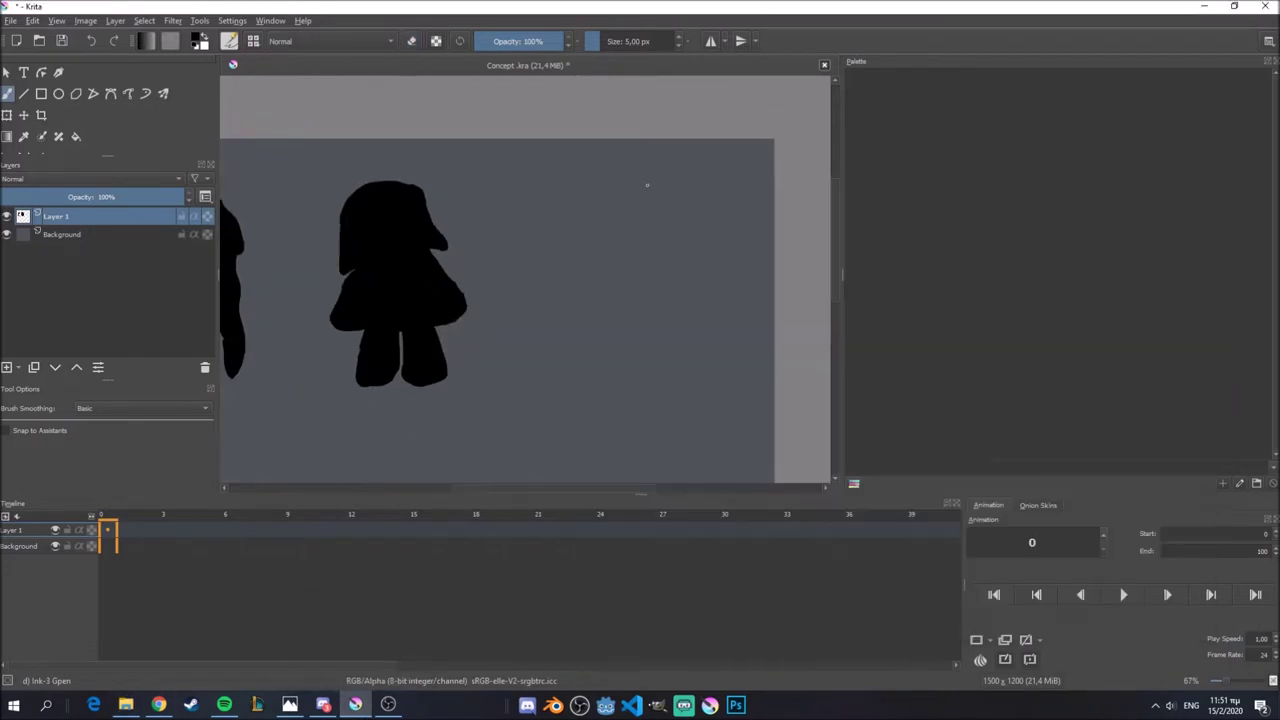
{"action": "mouse_move", "coordinate": [670, 208]}
{"action": "left_mouse_down"}
{"action": "mouse_move", "coordinate": [626, 237]}
{"action": "mouse_move", "coordinate": [652, 186]}
{"action": "left_mouse_up"}
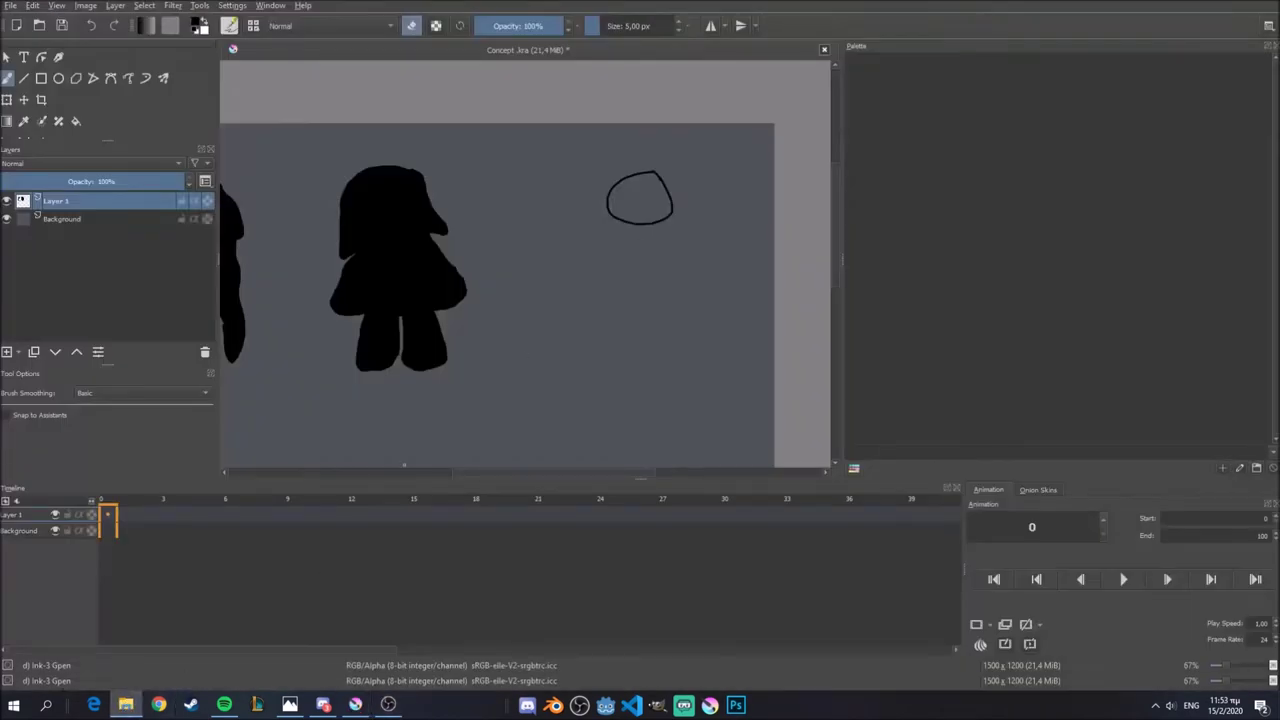
Erase the lower part of the third figure's head outline and redraw it as a larger, rounder head.
{"action": "left_click", "coordinate": [303, 528]}
{"action": "key", "text": "e"}
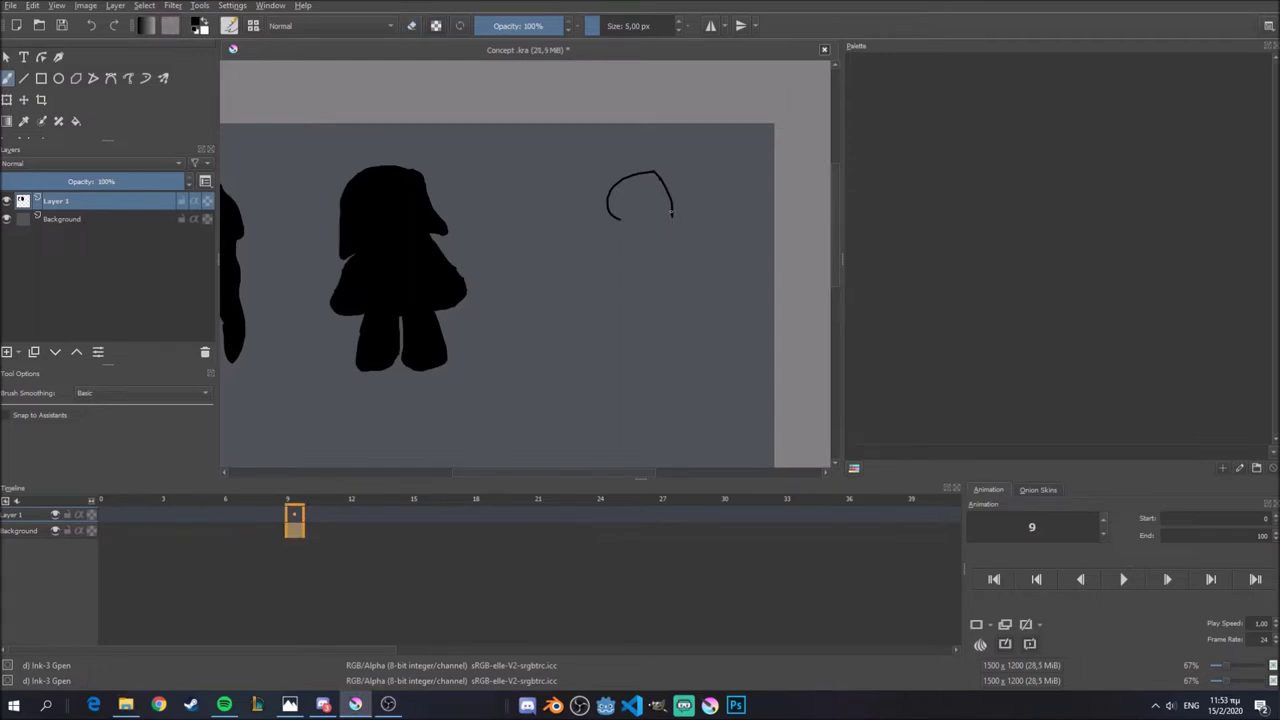
{"action": "mouse_move", "coordinate": [672, 206]}
{"action": "left_mouse_down"}
{"action": "mouse_move", "coordinate": [626, 222]}
{"action": "mouse_move", "coordinate": [647, 230]}
{"action": "mouse_move", "coordinate": [626, 227]}
{"action": "mouse_move", "coordinate": [672, 217]}
{"action": "mouse_move", "coordinate": [622, 220]}
{"action": "mouse_move", "coordinate": [672, 212]}
{"action": "mouse_move", "coordinate": [668, 182]}
{"action": "left_mouse_up"}
{"action": "key", "text": "e"}
{"action": "key", "text": "e"}
{"action": "key", "text": "ctrl+z"}
{"action": "key", "text": "e"}
{"action": "key", "text": "e"}
{"action": "key", "text": "e"}
{"action": "key", "text": "e"}
{"action": "key", "text": "e"}
{"action": "left_click_drag", "start_coordinate": [668, 230], "coordinate": [612, 216]}
{"action": "key", "text": "e"}
Outline the third figure's torso and its two outstretched arms, correcting the arm lines with undo and the eraser.
{"action": "mouse_move", "coordinate": [613, 285]}
{"action": "left_mouse_down"}
{"action": "mouse_move", "coordinate": [668, 306]}
{"action": "mouse_move", "coordinate": [679, 292]}
{"action": "left_mouse_up"}
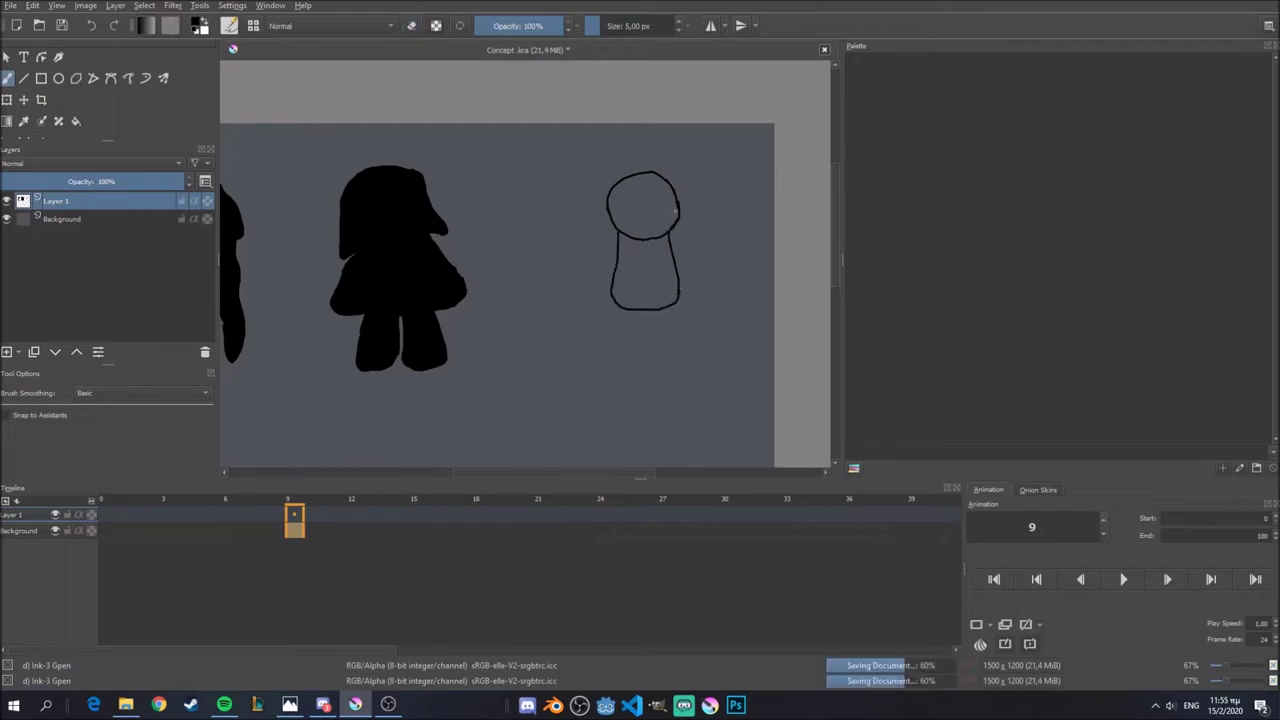
{"action": "left_click_drag", "start_coordinate": [609, 257], "coordinate": [588, 305]}
{"action": "left_click_drag", "start_coordinate": [688, 251], "coordinate": [692, 290]}
{"action": "key", "text": "ctrl+z"}
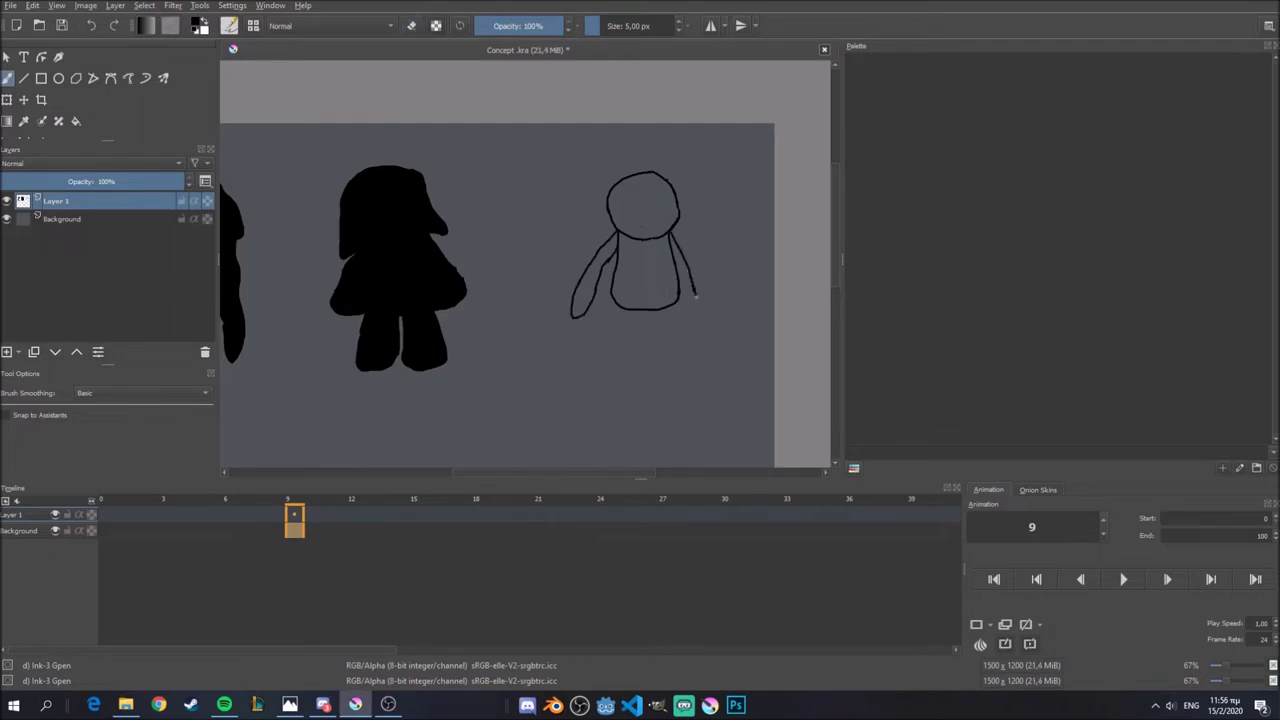
{"action": "key", "text": "ctrl+z"}
{"action": "key", "text": "ctrl+z"}
{"action": "key", "text": "ctrl+z"}
{"action": "key", "text": "ctrl+z"}
{"action": "key", "text": "ctrl+z"}
{"action": "key", "text": "e"}
{"action": "mouse_move", "coordinate": [688, 268]}
{"action": "left_mouse_down"}
{"action": "mouse_move", "coordinate": [705, 308]}
{"action": "mouse_move", "coordinate": [683, 298]}
{"action": "mouse_move", "coordinate": [701, 304]}
{"action": "left_mouse_up"}
{"action": "key", "text": "e"}
{"action": "key", "text": "e"}
{"action": "key", "text": "e"}
Draw the third figure's two tapered legs below the torso and complete its solid black silhouette.
{"action": "mouse_move", "coordinate": [607, 302]}
{"action": "left_mouse_down"}
{"action": "mouse_move", "coordinate": [607, 345]}
{"action": "mouse_move", "coordinate": [628, 384]}
{"action": "left_mouse_up"}
{"action": "key", "text": "ctrl+z"}
{"action": "left_click_drag", "start_coordinate": [610, 368], "coordinate": [621, 400]}
{"action": "left_click_drag", "start_coordinate": [655, 310], "coordinate": [658, 334]}
{"action": "left_click_drag", "start_coordinate": [675, 304], "coordinate": [677, 345]}
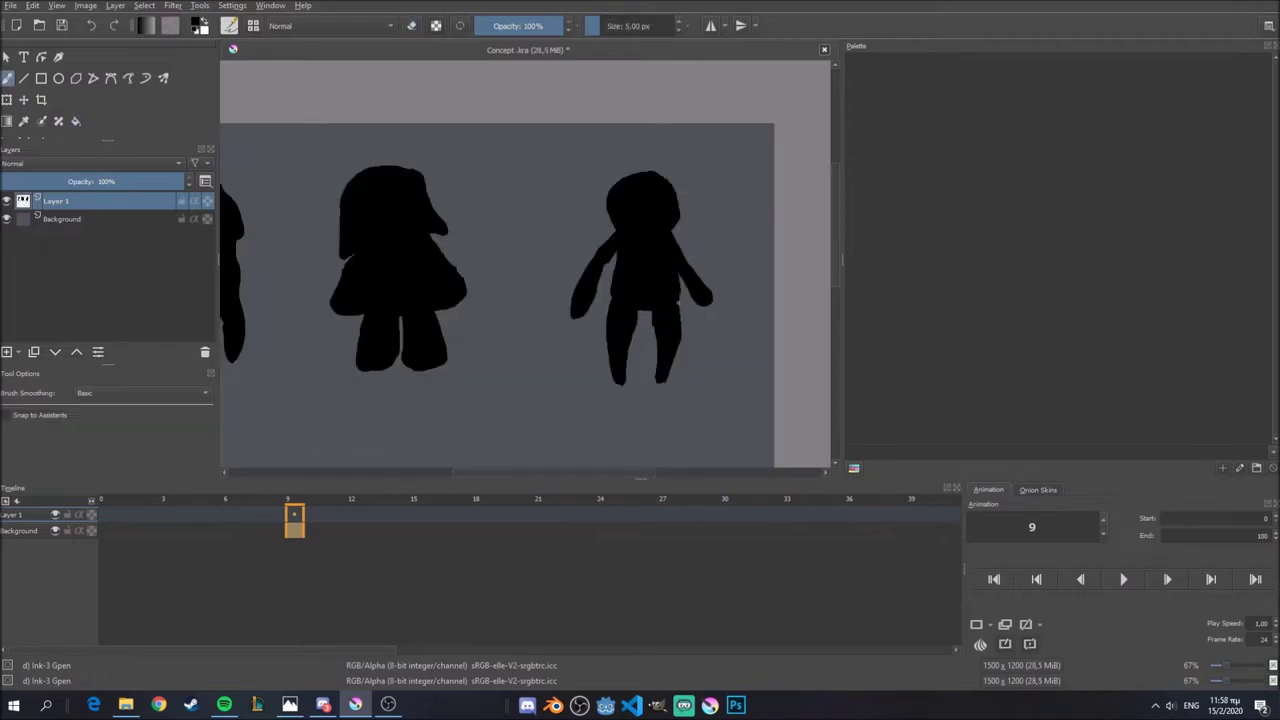
Transform the larger silhouettes to match the first figure's height and line up all three figures in a row.
{"action": "key", "text": "minus"}
{"action": "key", "text": "ctrl+t"}
{"action": "left_click_drag", "start_coordinate": [669, 292], "coordinate": [655, 283]}
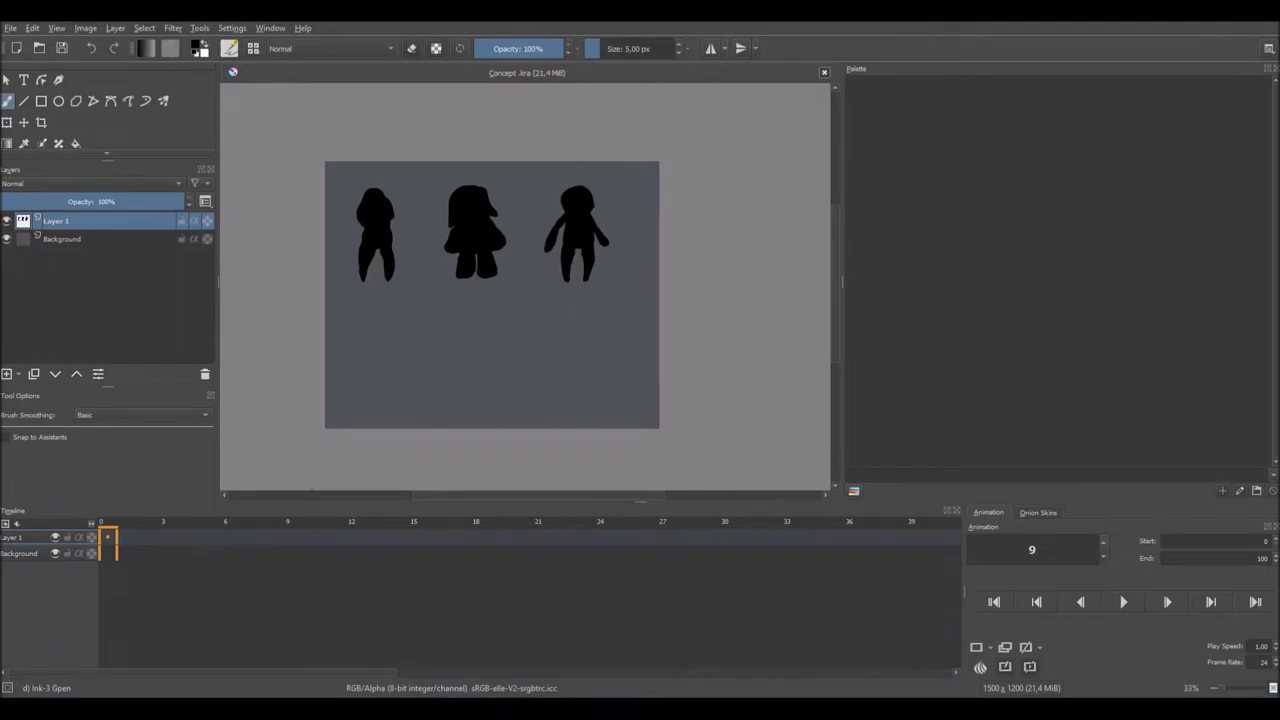
{"action": "scroll", "coordinate": [456, 463], "scroll_direction": "up", "scroll_amount": 1}
{"action": "left_click_drag", "start_coordinate": [424, 314], "coordinate": [435, 332]}
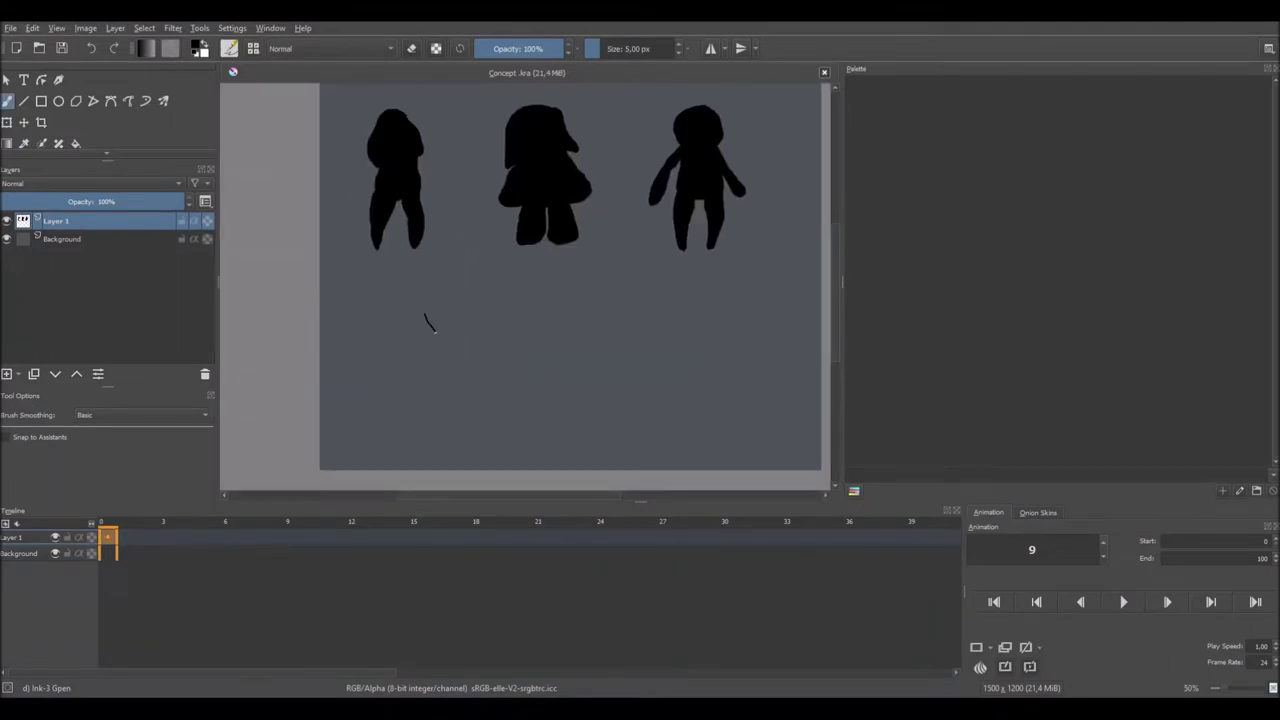
{"action": "key", "text": "ctrl+z"}
{"action": "mouse_move", "coordinate": [435, 324]}
{"action": "left_mouse_down"}
{"action": "mouse_move", "coordinate": [436, 358]}
{"action": "mouse_move", "coordinate": [404, 333]}
{"action": "mouse_move", "coordinate": [438, 359]}
{"action": "mouse_move", "coordinate": [396, 347]}
{"action": "mouse_move", "coordinate": [431, 322]}
{"action": "mouse_move", "coordinate": [588, 317]}
{"action": "mouse_move", "coordinate": [623, 219]}
{"action": "mouse_move", "coordinate": [478, 240]}
{"action": "mouse_move", "coordinate": [485, 298]}
{"action": "mouse_move", "coordinate": [513, 285]}
{"action": "mouse_move", "coordinate": [446, 326]}
{"action": "left_mouse_up"}
{"action": "key", "text": "ctrl+z"}
Add long drooping ears to the third silhouette and outline a fourth figure's round head below the first one.
{"action": "key", "text": "e"}
{"action": "scroll", "coordinate": [458, 283], "scroll_direction": "up", "scroll_amount": 1}
{"action": "key", "text": "e"}
{"action": "key", "text": "1"}
{"action": "key", "text": "ctrl+z"}
{"action": "mouse_move", "coordinate": [642, 236]}
{"action": "left_mouse_down"}
{"action": "mouse_move", "coordinate": [684, 284]}
{"action": "mouse_move", "coordinate": [676, 292]}
{"action": "left_mouse_up"}
{"action": "left_click_drag", "start_coordinate": [625, 256], "coordinate": [638, 288]}
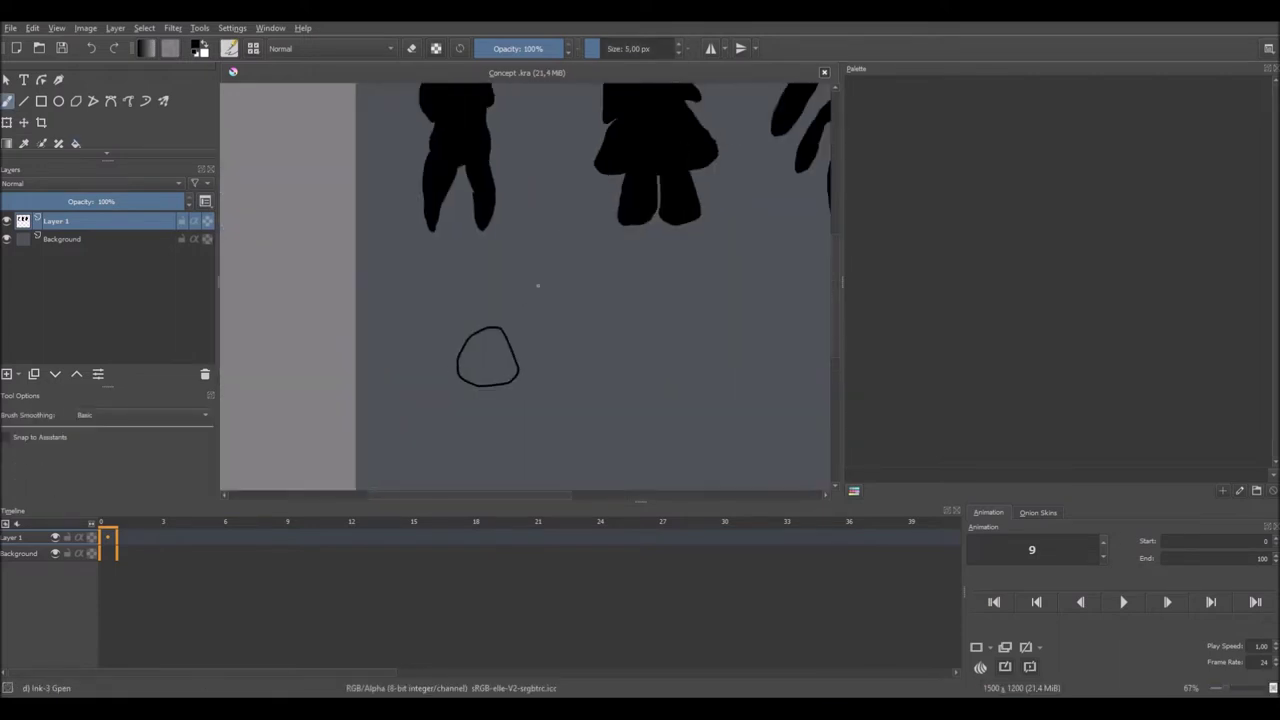
{"action": "left_click_drag", "start_coordinate": [499, 327], "coordinate": [534, 368]}
{"action": "key", "text": "ctrl+z"}
{"action": "left_click_drag", "start_coordinate": [501, 327], "coordinate": [545, 397]}
{"action": "left_click_drag", "start_coordinate": [458, 350], "coordinate": [455, 295]}
{"action": "key", "text": "ctrl+z"}
{"action": "key", "text": "ctrl+z"}
{"action": "key", "text": "ctrl+z"}
Draw one upright ear and one drooping ear on the fourth figure's head, cleaning up the joining lines.
{"action": "key", "text": "e"}
{"action": "mouse_move", "coordinate": [518, 364]}
{"action": "left_mouse_down"}
{"action": "mouse_move", "coordinate": [500, 327]}
{"action": "mouse_move", "coordinate": [519, 374]}
{"action": "left_mouse_up"}
{"action": "key", "text": "e"}
{"action": "key", "text": "e"}
{"action": "key", "text": "e"}
{"action": "key", "text": "e"}
{"action": "key", "text": "e"}
{"action": "mouse_move", "coordinate": [500, 327]}
{"action": "left_mouse_down"}
{"action": "mouse_move", "coordinate": [550, 369]}
{"action": "mouse_move", "coordinate": [460, 320]}
{"action": "mouse_move", "coordinate": [487, 290]}
{"action": "mouse_move", "coordinate": [497, 328]}
{"action": "mouse_move", "coordinate": [503, 297]}
{"action": "left_mouse_up"}
{"action": "key", "text": "ctrl+z"}
{"action": "key", "text": "e"}
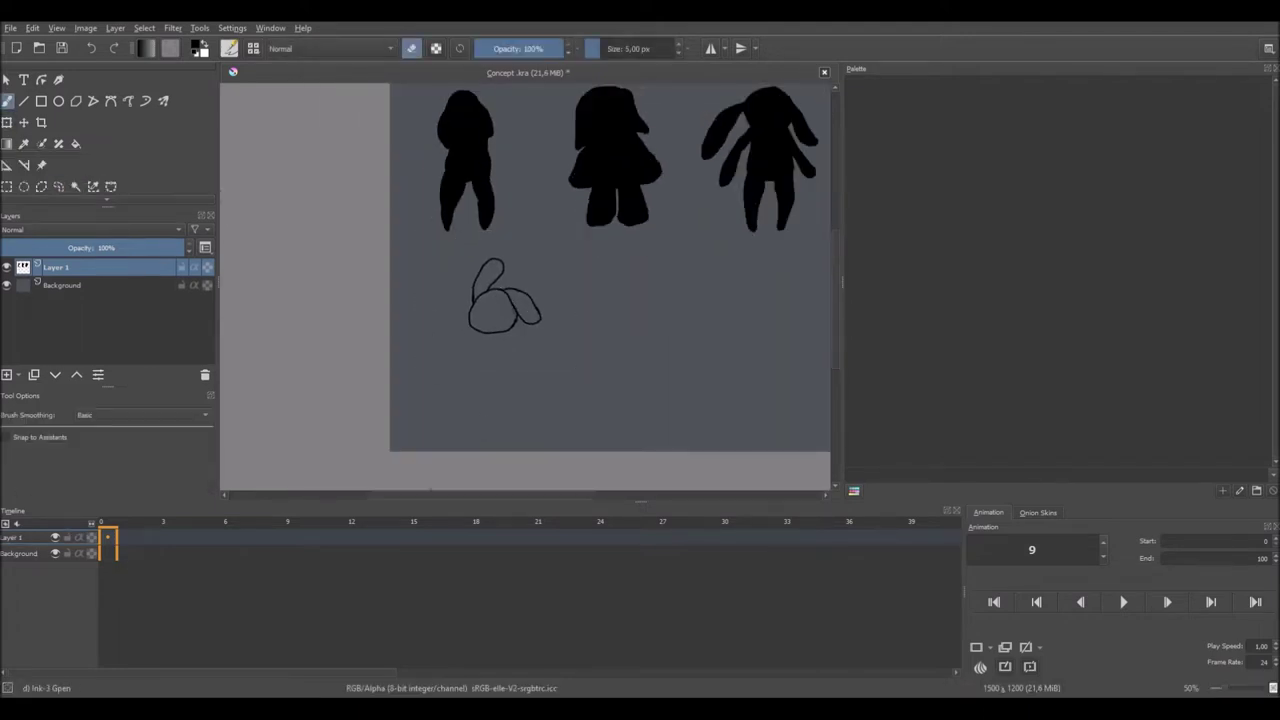
Outline the fourth figure's torso below its head and transform the sketched head and ears to a slightly smaller size.
{"action": "key", "text": "e"}
{"action": "mouse_move", "coordinate": [512, 328]}
{"action": "left_mouse_down"}
{"action": "mouse_move", "coordinate": [518, 367]}
{"action": "mouse_move", "coordinate": [465, 377]}
{"action": "mouse_move", "coordinate": [474, 394]}
{"action": "left_mouse_up"}
{"action": "key", "text": "ctrl+t"}
{"action": "key", "text": "Return"}
Draw the fourth figure's two straight, blunt legs below the torso and tidy the feet with the eraser.
{"action": "mouse_move", "coordinate": [494, 372]}
{"action": "left_mouse_down"}
{"action": "mouse_move", "coordinate": [498, 412]}
{"action": "mouse_move", "coordinate": [478, 416]}
{"action": "mouse_move", "coordinate": [474, 396]}
{"action": "left_mouse_up"}
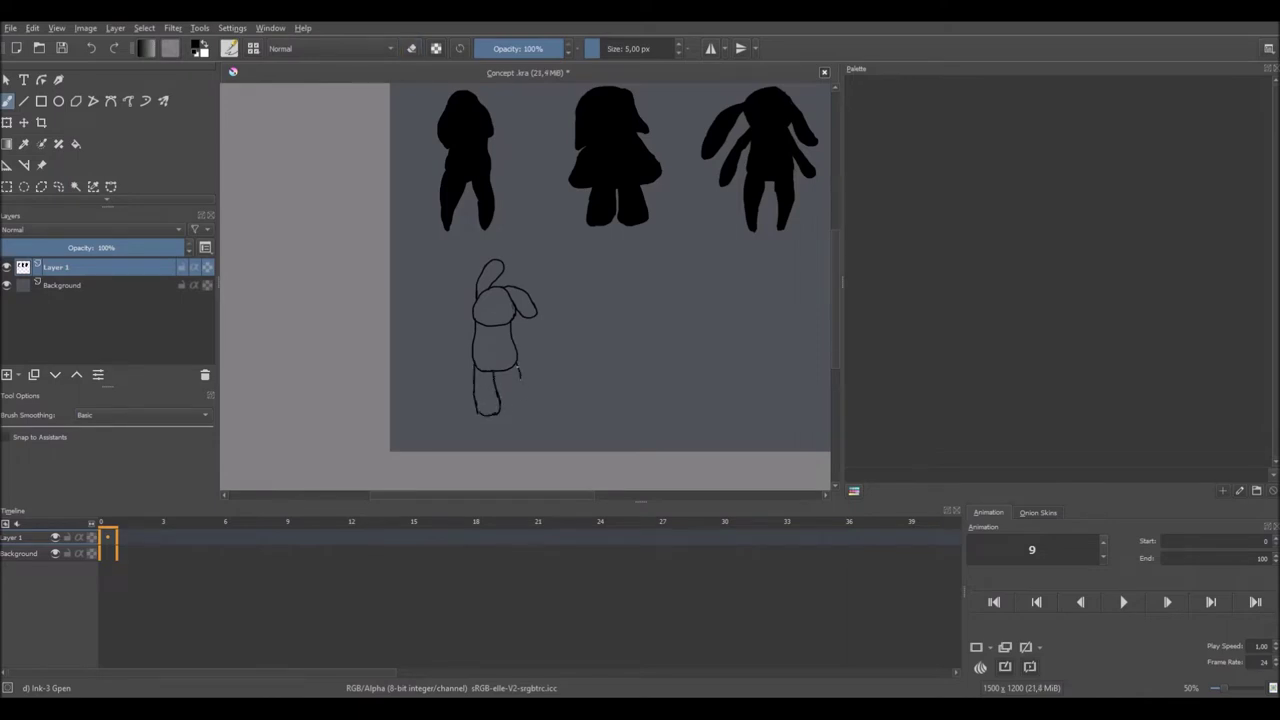
{"action": "left_click_drag", "start_coordinate": [518, 358], "coordinate": [510, 404]}
{"action": "left_click_drag", "start_coordinate": [520, 362], "coordinate": [508, 412]}
{"action": "key", "text": "e"}
{"action": "key", "text": "e"}
{"action": "mouse_move", "coordinate": [512, 392]}
{"action": "left_mouse_down"}
{"action": "mouse_move", "coordinate": [504, 412]}
{"action": "mouse_move", "coordinate": [494, 406]}
{"action": "mouse_move", "coordinate": [520, 416]}
{"action": "left_mouse_up"}
{"action": "key", "text": "e"}
{"action": "key", "text": "e"}
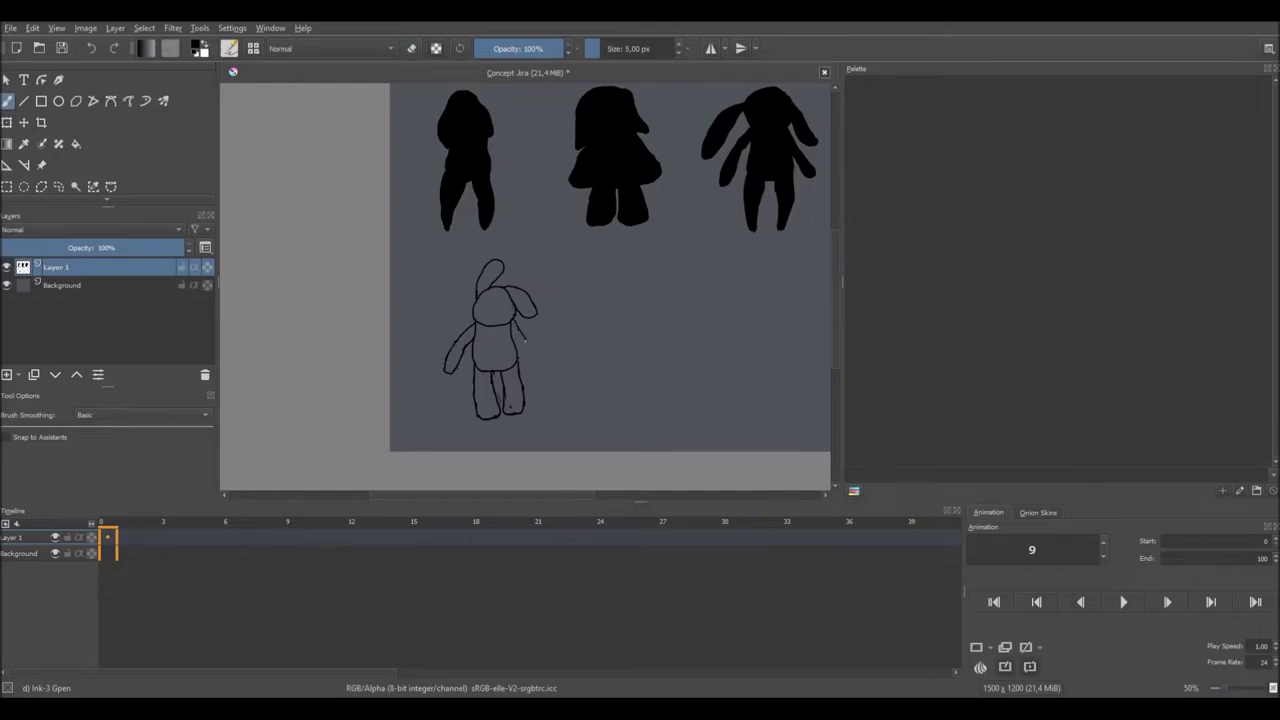
Draw the fourth figure's arms angled away from the torso and refine their outlines with the eraser.
{"action": "key", "text": "e"}
{"action": "key", "text": "e"}
{"action": "left_click_drag", "start_coordinate": [446, 352], "coordinate": [443, 373]}
{"action": "key", "text": "e"}
{"action": "key", "text": "e"}
{"action": "key", "text": "e"}
Select the fourth figure's arm on the drooping-ear side with a rectangular selection, transform it and clear the selection.
{"action": "key", "text": "ctrl+r"}
{"action": "left_click_drag", "start_coordinate": [510, 320], "coordinate": [582, 374]}
{"action": "key", "text": "ctrl+t"}
{"action": "key", "text": "Return"}
{"action": "key", "text": "ctrl+shift+a"}
{"action": "key", "text": "b"}
Fill the fourth figure's ears, head, torso, arms and legs with solid black.
{"action": "key", "text": "e"}
{"action": "scroll", "coordinate": [490, 400], "scroll_direction": "up", "scroll_amount": 1}
{"action": "key", "text": "f"}
{"action": "left_click", "coordinate": [495, 300]}
{"action": "key", "text": "b"}
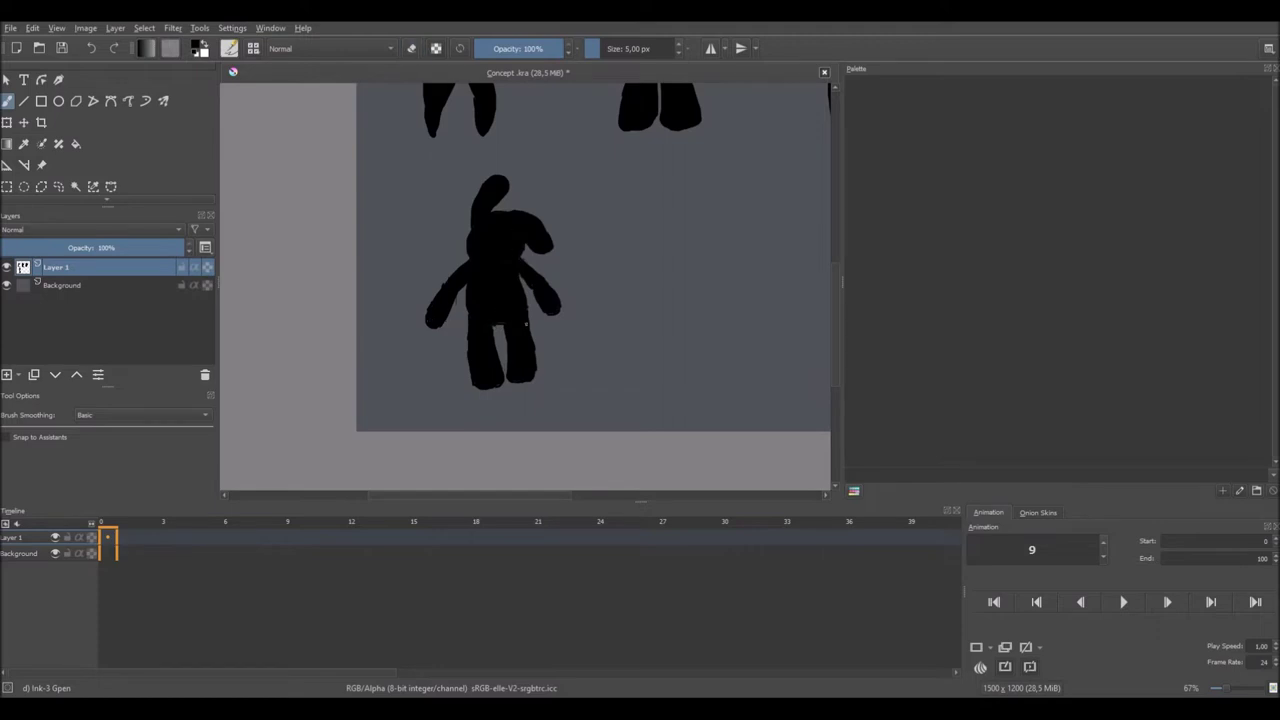
Select the fourth silhouette with a rectangular selection, shift it slightly on the sheet and clear the selection.
{"action": "scroll", "coordinate": [516, 232], "scroll_direction": "down", "scroll_amount": 3}
{"action": "scroll", "coordinate": [516, 232], "scroll_direction": "up", "scroll_amount": 2}
{"action": "key", "text": "ctrl+shift+r"}
{"action": "mouse_move", "coordinate": [347, 405]}
{"action": "left_mouse_down"}
{"action": "mouse_move", "coordinate": [380, 272]}
{"action": "mouse_move", "coordinate": [347, 405]}
{"action": "left_mouse_up"}
{"action": "left_click_drag", "start_coordinate": [400, 360], "coordinate": [380, 355]}
{"action": "key", "text": "ctrl+shift+a"}
Draw the fifth figure's rounded head, drooping ears and wide torso outline beside the fourth silhouette.
{"action": "key", "text": "b"}
{"action": "mouse_move", "coordinate": [551, 300]}
{"action": "left_mouse_down"}
{"action": "mouse_move", "coordinate": [585, 364]}
{"action": "mouse_move", "coordinate": [600, 308]}
{"action": "mouse_move", "coordinate": [582, 347]}
{"action": "mouse_move", "coordinate": [548, 302]}
{"action": "left_mouse_up"}
{"action": "key", "text": "ctrl+z"}
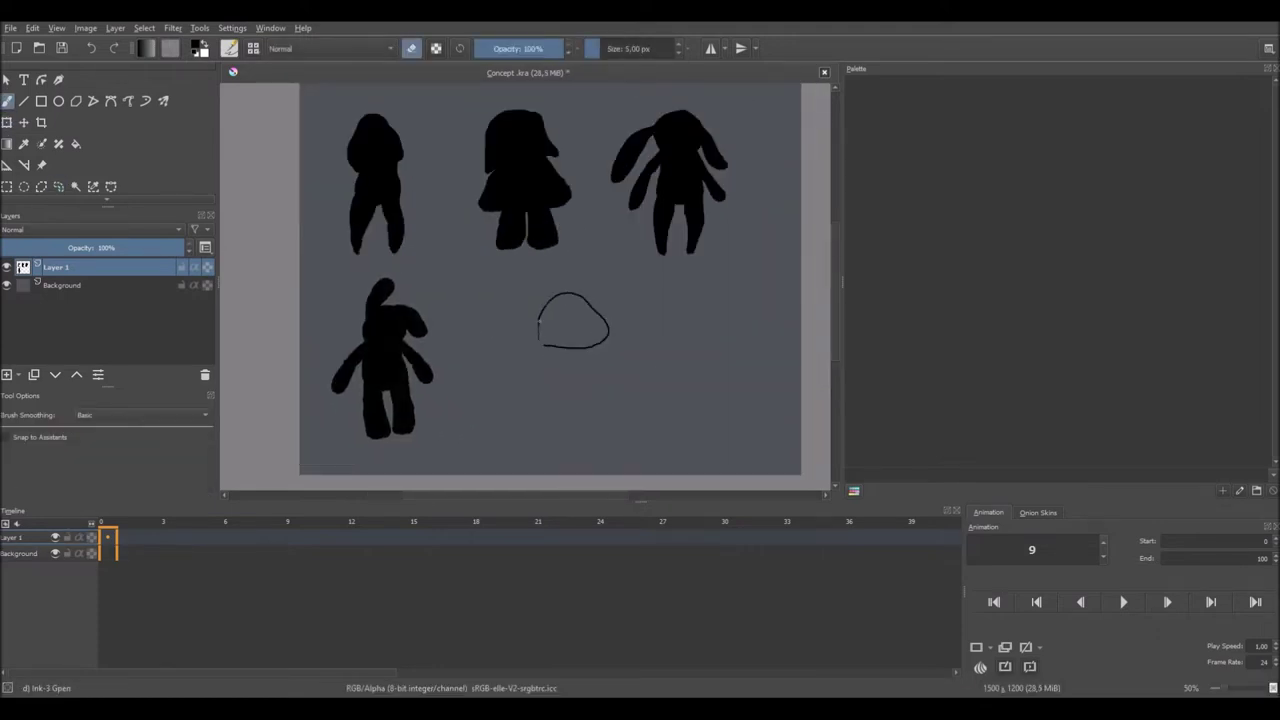
{"action": "mouse_move", "coordinate": [540, 345]}
{"action": "left_mouse_down"}
{"action": "mouse_move", "coordinate": [620, 398]}
{"action": "mouse_move", "coordinate": [548, 405]}
{"action": "left_mouse_up"}
{"action": "mouse_move", "coordinate": [588, 293]}
{"action": "left_mouse_down"}
{"action": "mouse_move", "coordinate": [606, 322]}
{"action": "mouse_move", "coordinate": [500, 330]}
{"action": "mouse_move", "coordinate": [540, 338]}
{"action": "left_mouse_up"}
{"action": "left_click_drag", "start_coordinate": [612, 336], "coordinate": [628, 388]}
Draw the fifth figure's short, thick legs below the torso, undoing the unsuitable strokes.
{"action": "left_click_drag", "start_coordinate": [540, 345], "coordinate": [522, 443]}
{"action": "key", "text": "ctrl+z"}
{"action": "mouse_move", "coordinate": [578, 409]}
{"action": "left_mouse_down"}
{"action": "mouse_move", "coordinate": [574, 433]}
{"action": "mouse_move", "coordinate": [537, 438]}
{"action": "left_mouse_up"}
{"action": "key", "text": "ctrl+z"}
{"action": "key", "text": "ctrl+z"}
{"action": "left_click_drag", "start_coordinate": [584, 408], "coordinate": [587, 438]}
Fill the fifth figure with solid black and save the document.
{"action": "key", "text": "plus"}
{"action": "left_click", "coordinate": [520, 330]}
{"action": "key", "text": "ctrl+s"}
{"action": "key", "text": "minus"}
{"action": "key", "text": "minus"}
{"action": "key", "text": "minus"}
{"action": "key", "text": "plus"}
{"action": "key", "text": "plus"}
{"action": "key", "text": "plus"}
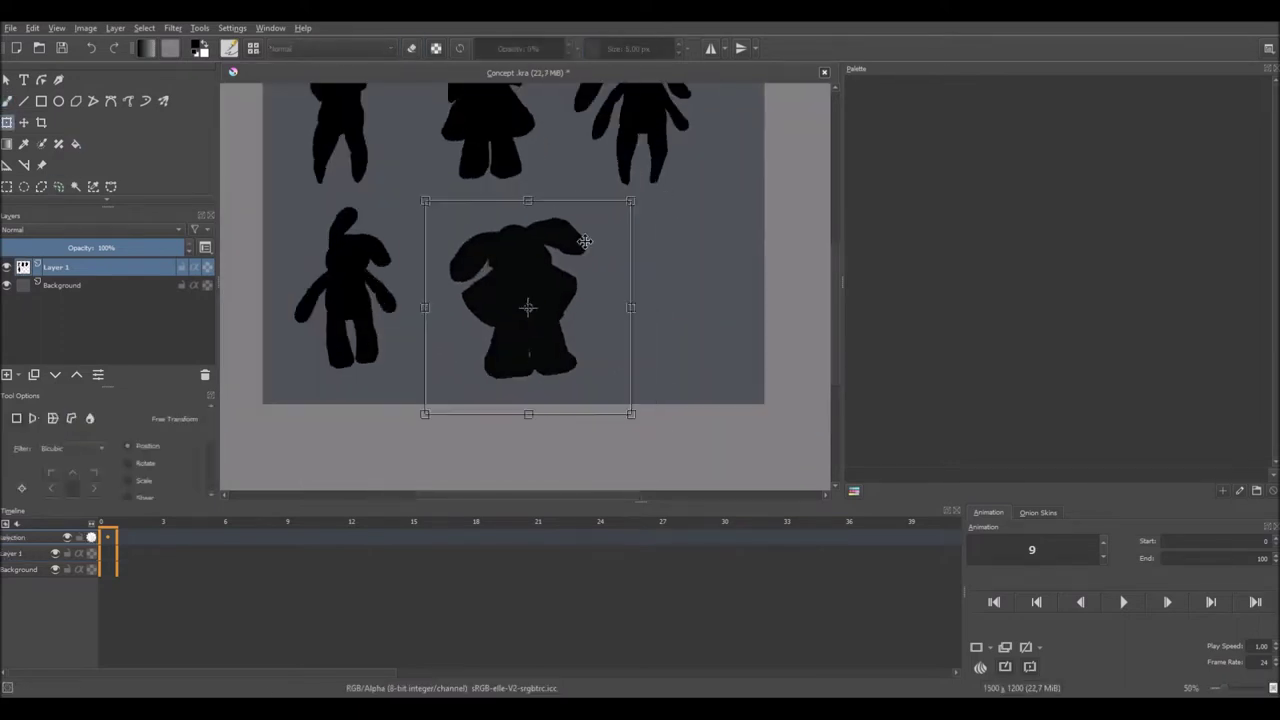
{"action": "key", "text": "minus"}
Outline the sixth figure's long ears hanging down on both sides of its pointed head and narrow torso.
{"action": "mouse_move", "coordinate": [642, 259]}
{"action": "left_mouse_down"}
{"action": "mouse_move", "coordinate": [651, 297]}
{"action": "mouse_move", "coordinate": [614, 370]}
{"action": "mouse_move", "coordinate": [590, 270]}
{"action": "mouse_move", "coordinate": [603, 376]}
{"action": "mouse_move", "coordinate": [686, 358]}
{"action": "left_mouse_up"}
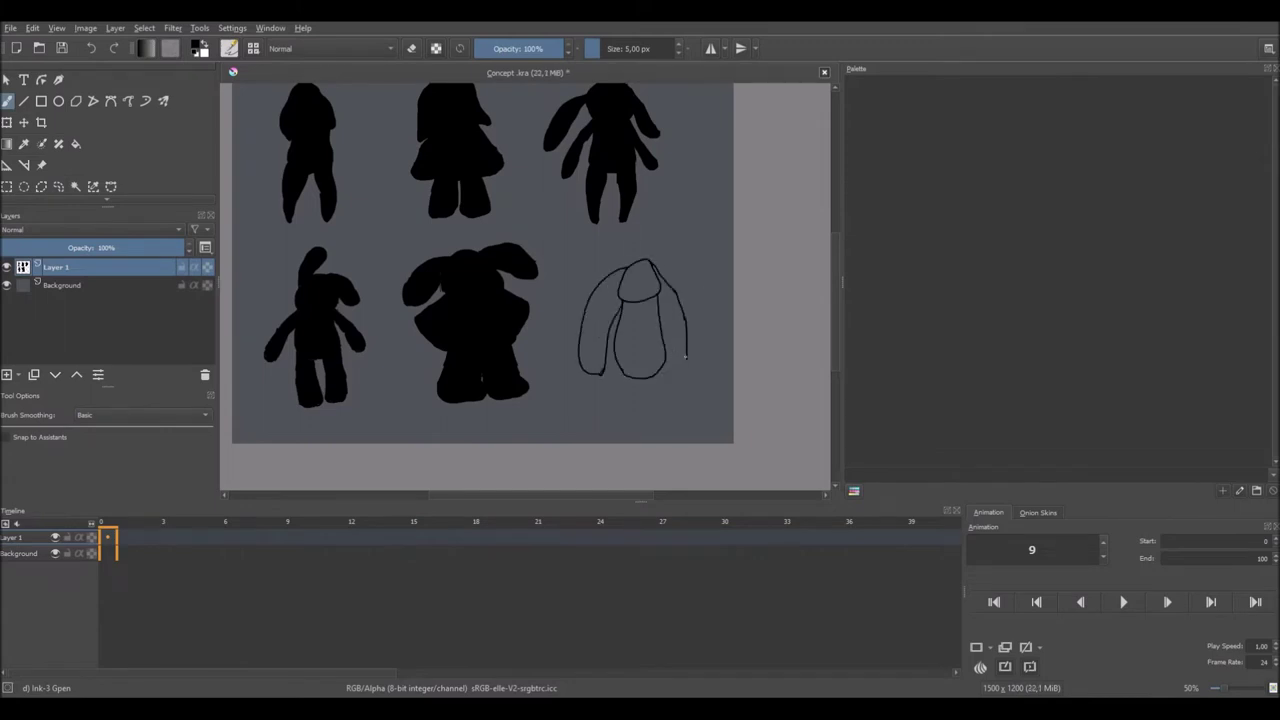
{"action": "mouse_move", "coordinate": [622, 272]}
{"action": "left_mouse_down"}
{"action": "mouse_move", "coordinate": [580, 330]}
{"action": "mouse_move", "coordinate": [602, 376]}
{"action": "left_mouse_up"}
{"action": "scroll", "coordinate": [636, 172], "scroll_direction": "up", "scroll_amount": 1}
{"action": "scroll", "coordinate": [636, 172], "scroll_direction": "down", "scroll_amount": 2}
{"action": "mouse_move", "coordinate": [590, 258]}
{"action": "left_mouse_down"}
{"action": "mouse_move", "coordinate": [572, 345]}
{"action": "mouse_move", "coordinate": [558, 348]}
{"action": "left_mouse_up"}
{"action": "left_click_drag", "start_coordinate": [640, 245], "coordinate": [668, 332]}
Draw the sixth figure's two thin, tapered legs below the torso, undoing the first attempt.
{"action": "mouse_move", "coordinate": [590, 340]}
{"action": "left_mouse_down"}
{"action": "mouse_move", "coordinate": [598, 428]}
{"action": "mouse_move", "coordinate": [626, 432]}
{"action": "left_mouse_up"}
{"action": "key", "text": "ctrl+z"}
{"action": "left_click_drag", "start_coordinate": [628, 346], "coordinate": [628, 430]}
{"action": "left_click_drag", "start_coordinate": [648, 332], "coordinate": [640, 432]}
Fill the sixth figure with solid black and save the concept sheet.
{"action": "left_click", "coordinate": [600, 243]}
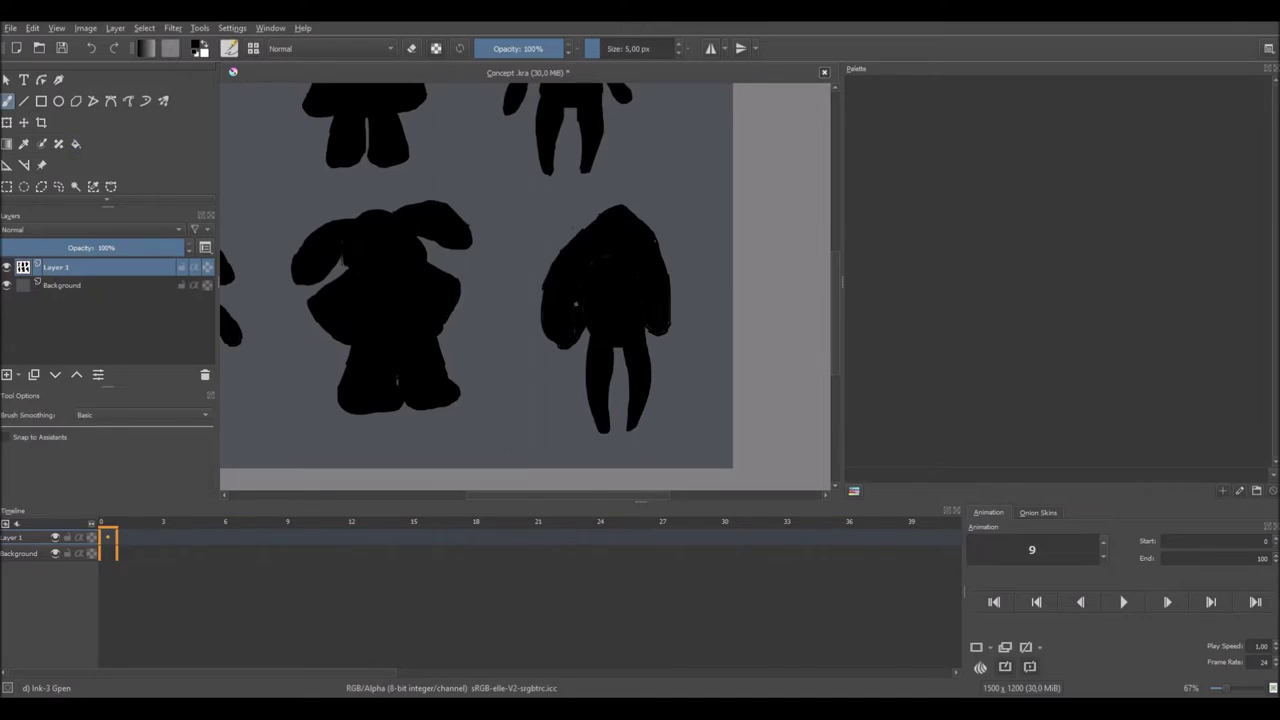
{"action": "key", "text": "minus"}
{"action": "key", "text": "minus"}
{"action": "key", "text": "minus"}
{"action": "key", "text": "ctrl+s"}
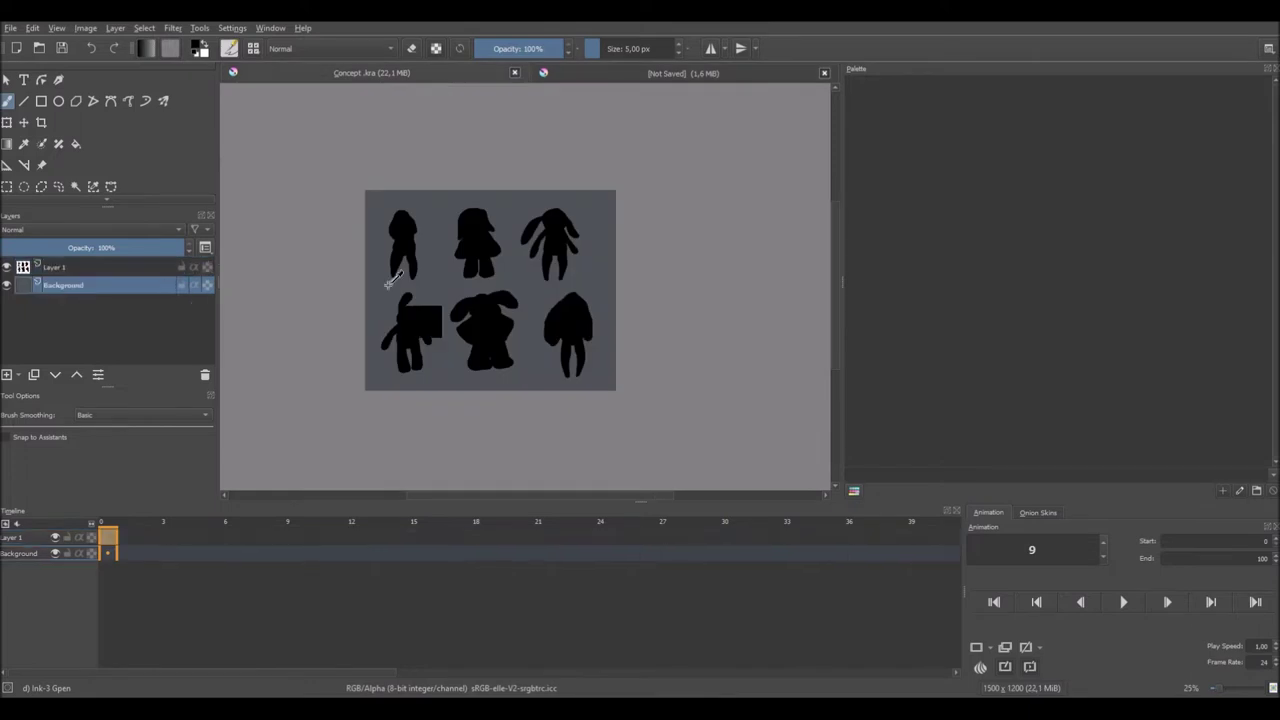
Fill the new 600 x 600 document with the concept sheet's slate grey and paste a copy of the fourth silhouette into it.
{"action": "left_click", "coordinate": [403, 234]}
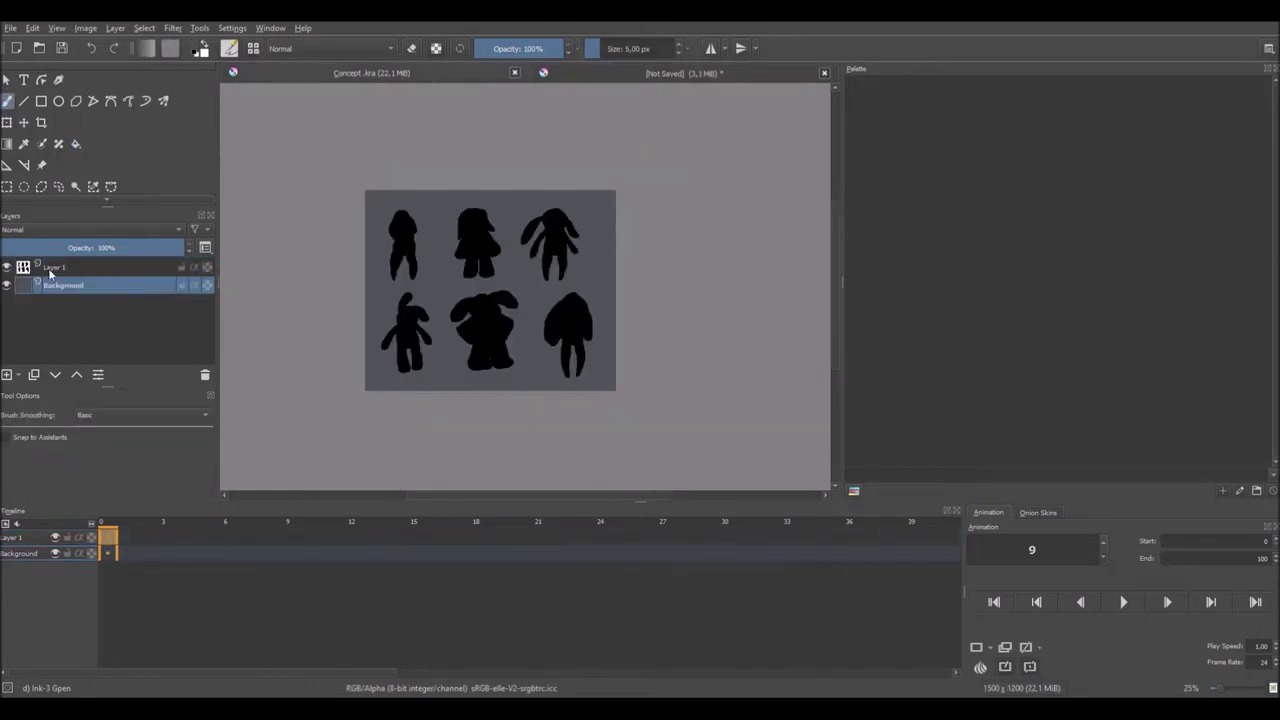
{"action": "left_click", "coordinate": [58, 186]}
{"action": "left_click_drag", "start_coordinate": [403, 290], "coordinate": [432, 298]}
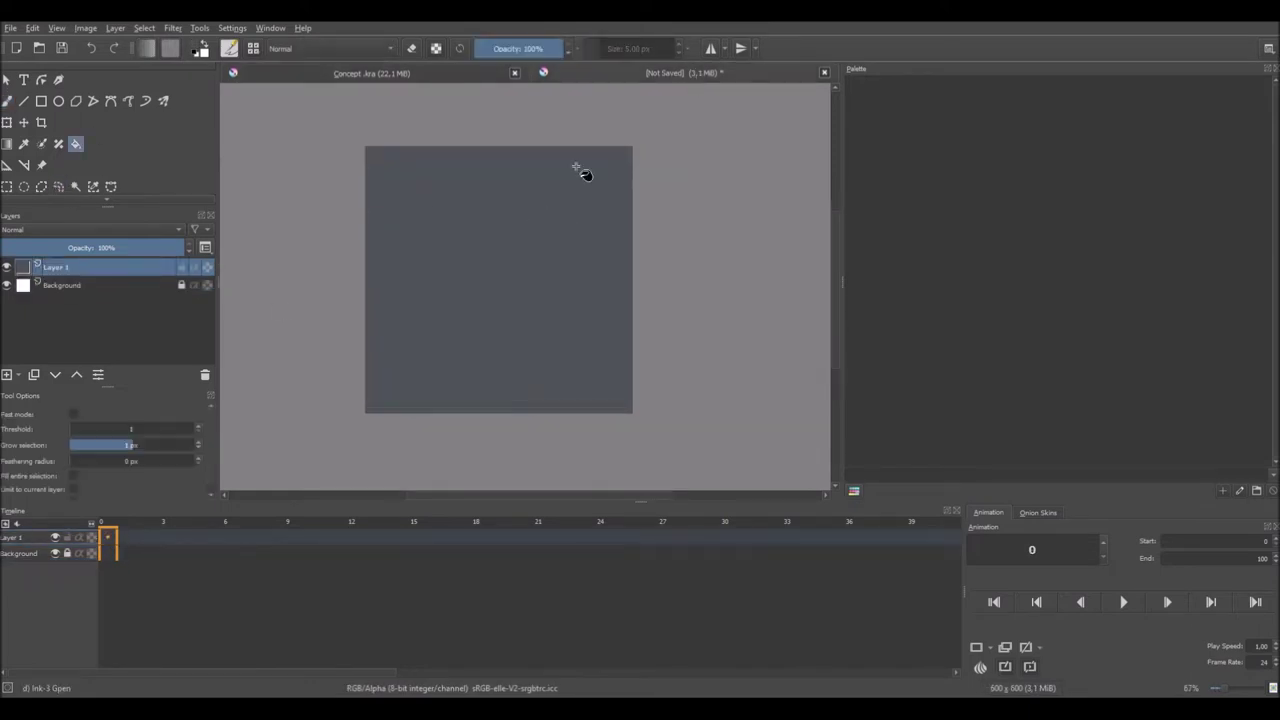
{"action": "key", "text": "ctrl+v"}
Delete the white Background layer and add a new paint layer above the pasted silhouette.
{"action": "left_click", "coordinate": [120, 303]}
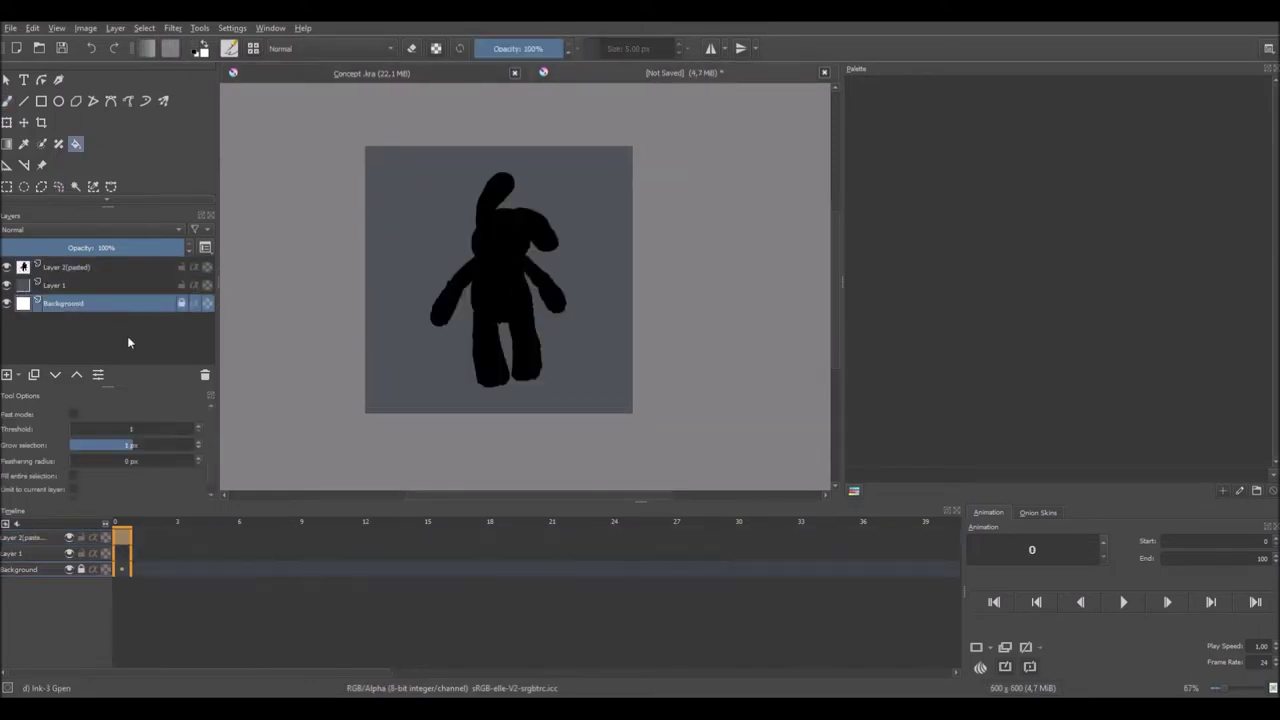
{"action": "left_click", "coordinate": [205, 374]}
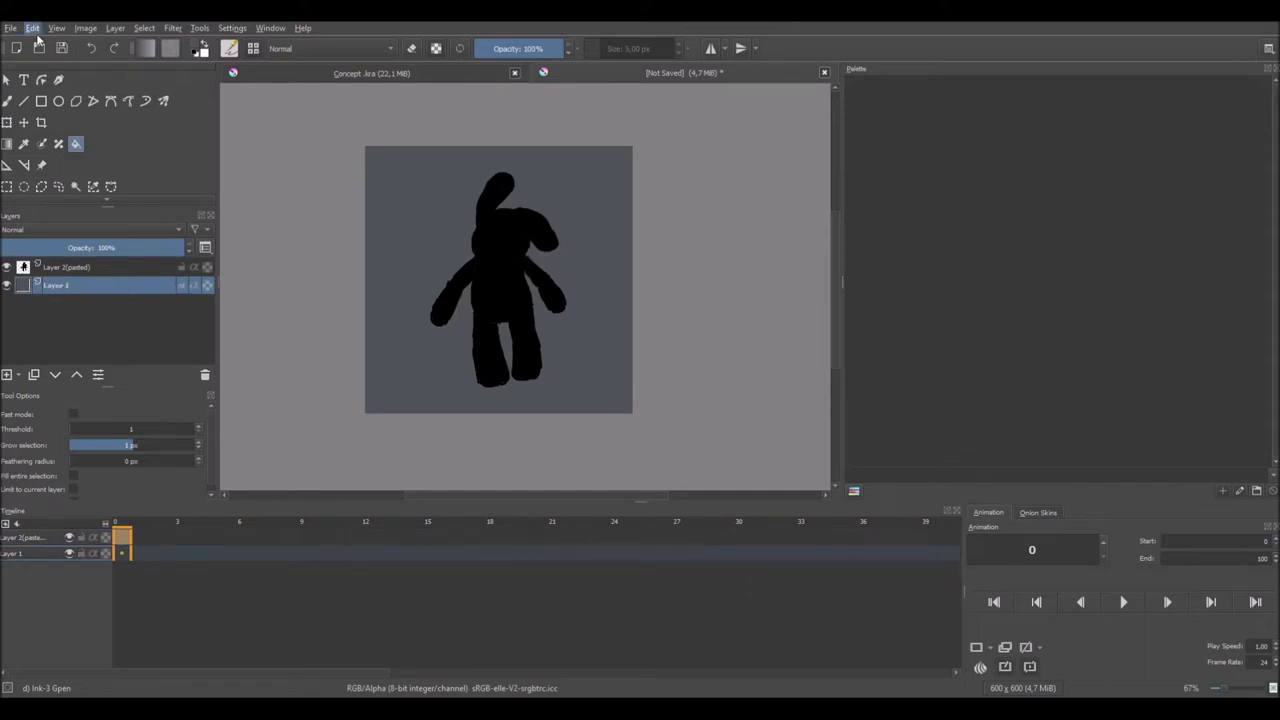
{"action": "left_click", "coordinate": [60, 267]}
{"action": "key", "text": "Insert"}
Lower the opacity of the pasted silhouette layer as a tracing guide and make Layer 3 active for the brush.
{"action": "left_click", "coordinate": [58, 287]}
{"action": "left_click", "coordinate": [100, 248]}
{"action": "key", "text": "b"}
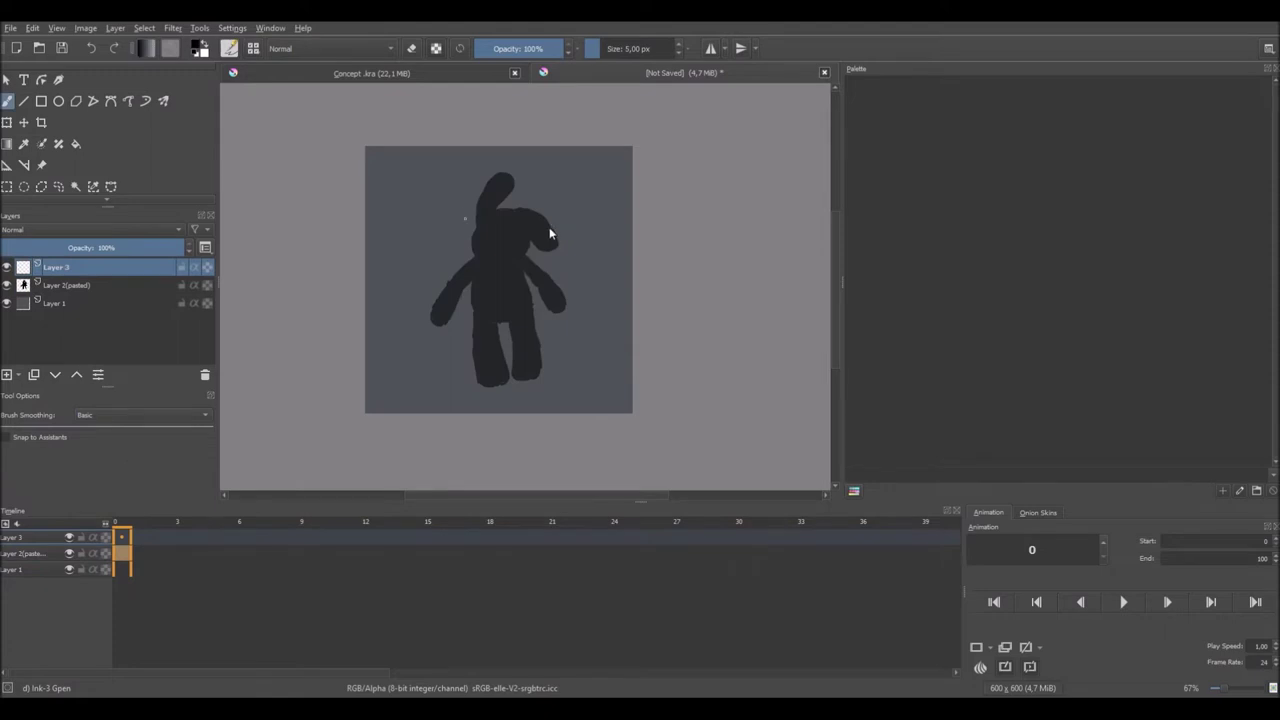
{"action": "left_click", "coordinate": [56, 267]}
Trace the silhouette's upright ear, head and drooping ear with black outlines on Layer 3.
{"action": "scroll", "coordinate": [476, 216], "scroll_direction": "up", "scroll_amount": 2}
{"action": "mouse_move", "coordinate": [517, 165]}
{"action": "left_mouse_down"}
{"action": "mouse_move", "coordinate": [476, 236]}
{"action": "mouse_move", "coordinate": [473, 270]}
{"action": "mouse_move", "coordinate": [517, 236]}
{"action": "left_mouse_up"}
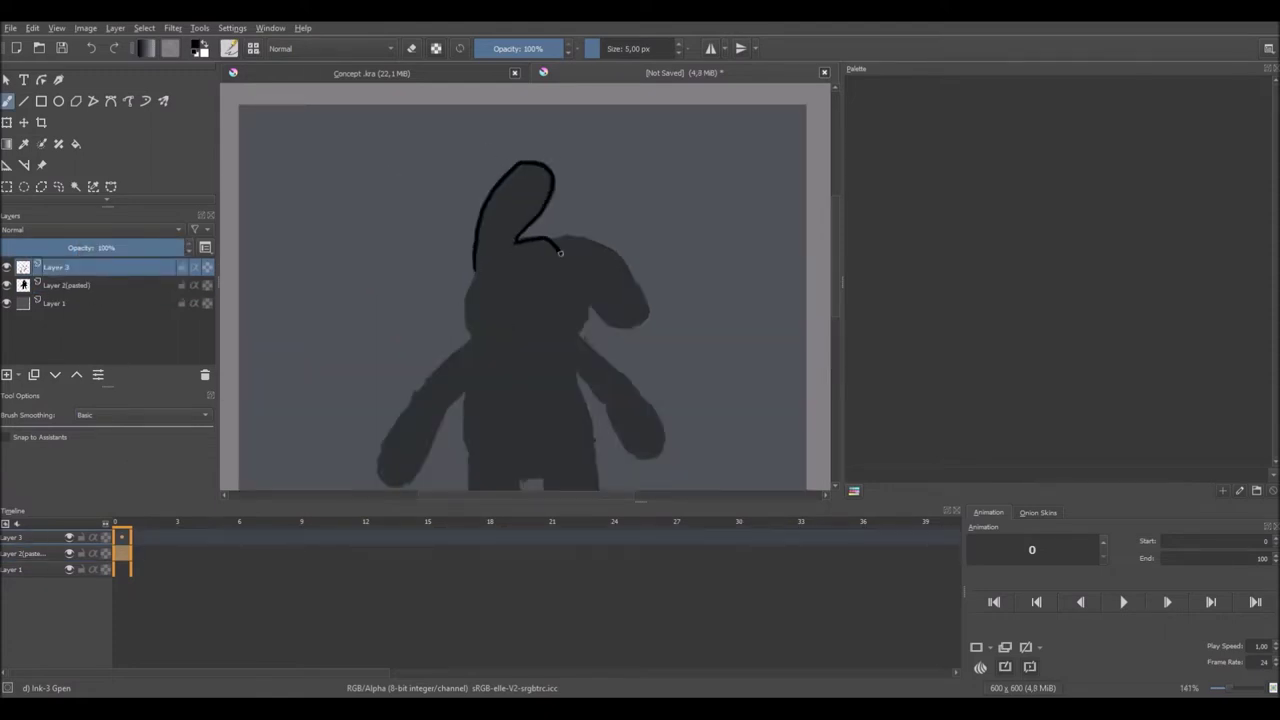
{"action": "mouse_move", "coordinate": [517, 237]}
{"action": "left_mouse_down"}
{"action": "mouse_move", "coordinate": [586, 308]}
{"action": "mouse_move", "coordinate": [575, 337]}
{"action": "left_mouse_up"}
{"action": "left_click_drag", "start_coordinate": [483, 344], "coordinate": [543, 349]}
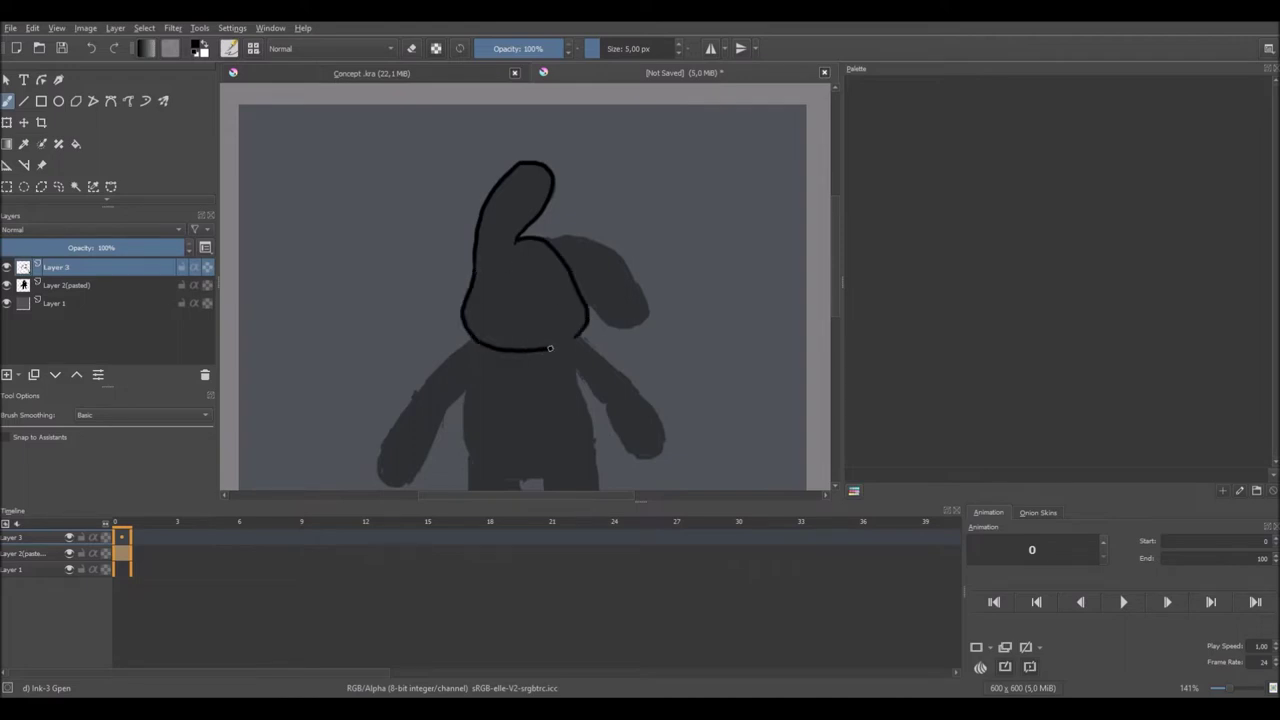
{"action": "mouse_move", "coordinate": [548, 241]}
{"action": "left_mouse_down"}
{"action": "mouse_move", "coordinate": [600, 243]}
{"action": "mouse_move", "coordinate": [638, 323]}
{"action": "mouse_move", "coordinate": [595, 244]}
{"action": "mouse_move", "coordinate": [625, 189]}
{"action": "left_mouse_up"}
Trace the silhouette's torso and both arms with black outlines.
{"action": "mouse_move", "coordinate": [497, 292]}
{"action": "left_mouse_down"}
{"action": "mouse_move", "coordinate": [500, 235]}
{"action": "mouse_move", "coordinate": [501, 346]}
{"action": "left_mouse_up"}
{"action": "mouse_move", "coordinate": [601, 218]}
{"action": "left_mouse_down"}
{"action": "mouse_move", "coordinate": [620, 286]}
{"action": "mouse_move", "coordinate": [575, 351]}
{"action": "mouse_move", "coordinate": [509, 345]}
{"action": "left_mouse_up"}
{"action": "mouse_move", "coordinate": [502, 220]}
{"action": "left_mouse_down"}
{"action": "mouse_move", "coordinate": [450, 264]}
{"action": "mouse_move", "coordinate": [414, 360]}
{"action": "mouse_move", "coordinate": [470, 298]}
{"action": "left_mouse_up"}
{"action": "mouse_move", "coordinate": [610, 213]}
{"action": "left_mouse_down"}
{"action": "mouse_move", "coordinate": [691, 295]}
{"action": "mouse_move", "coordinate": [678, 336]}
{"action": "mouse_move", "coordinate": [620, 270]}
{"action": "left_mouse_up"}
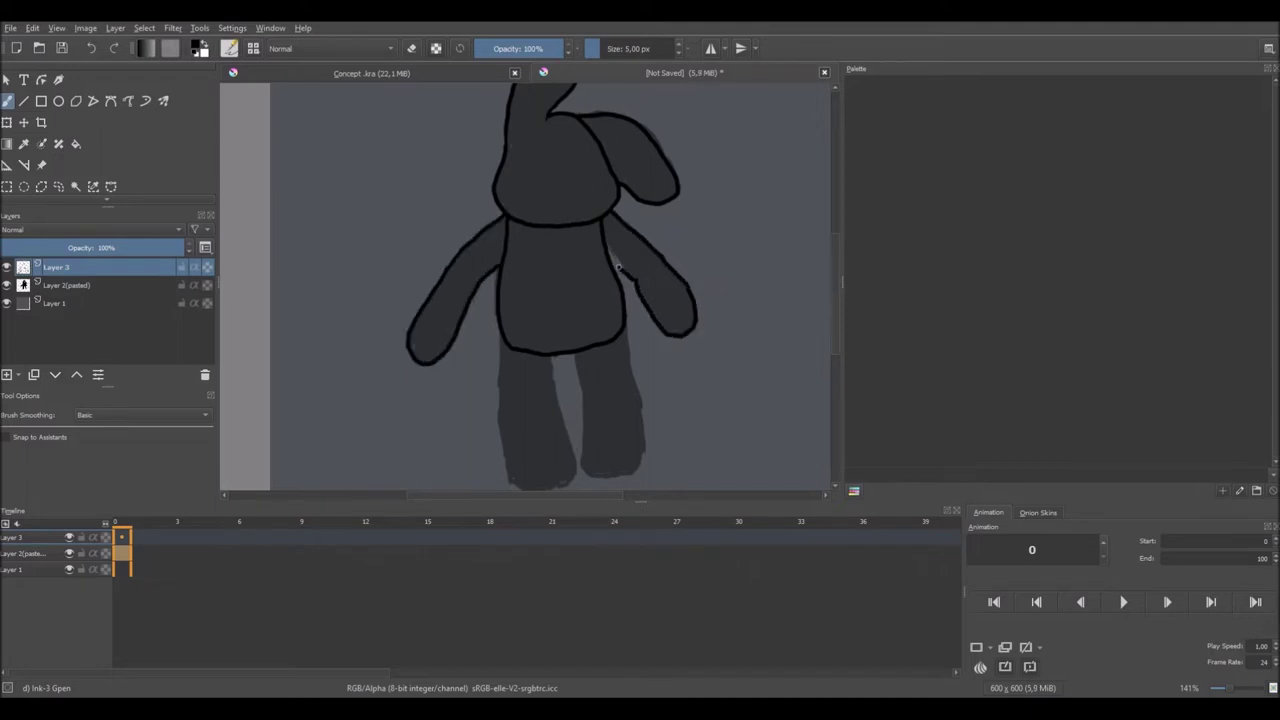
Trace both legs of the silhouette with black outlines and hide the pasted silhouette layer.
{"action": "left_click_drag", "start_coordinate": [574, 351], "coordinate": [584, 400]}
{"action": "mouse_move", "coordinate": [623, 328]}
{"action": "left_mouse_down"}
{"action": "mouse_move", "coordinate": [635, 469]}
{"action": "mouse_move", "coordinate": [603, 476]}
{"action": "mouse_move", "coordinate": [580, 462]}
{"action": "mouse_move", "coordinate": [583, 396]}
{"action": "left_mouse_up"}
{"action": "left_click_drag", "start_coordinate": [500, 334], "coordinate": [502, 436]}
{"action": "mouse_move", "coordinate": [550, 356]}
{"action": "left_mouse_down"}
{"action": "mouse_move", "coordinate": [570, 442]}
{"action": "mouse_move", "coordinate": [555, 487]}
{"action": "mouse_move", "coordinate": [518, 485]}
{"action": "mouse_move", "coordinate": [500, 430]}
{"action": "left_mouse_up"}
{"action": "scroll", "coordinate": [534, 380], "scroll_direction": "down", "scroll_amount": 4}
{"action": "left_click", "coordinate": [7, 285]}
Refine the head and ear outlines, alternating between brush and eraser to even out the line joints.
{"action": "scroll", "coordinate": [456, 367], "scroll_direction": "up", "scroll_amount": 4}
{"action": "key", "text": "e"}
{"action": "scroll", "coordinate": [470, 360], "scroll_direction": "up", "scroll_amount": 2}
{"action": "scroll", "coordinate": [505, 335], "scroll_direction": "up", "scroll_amount": 2}
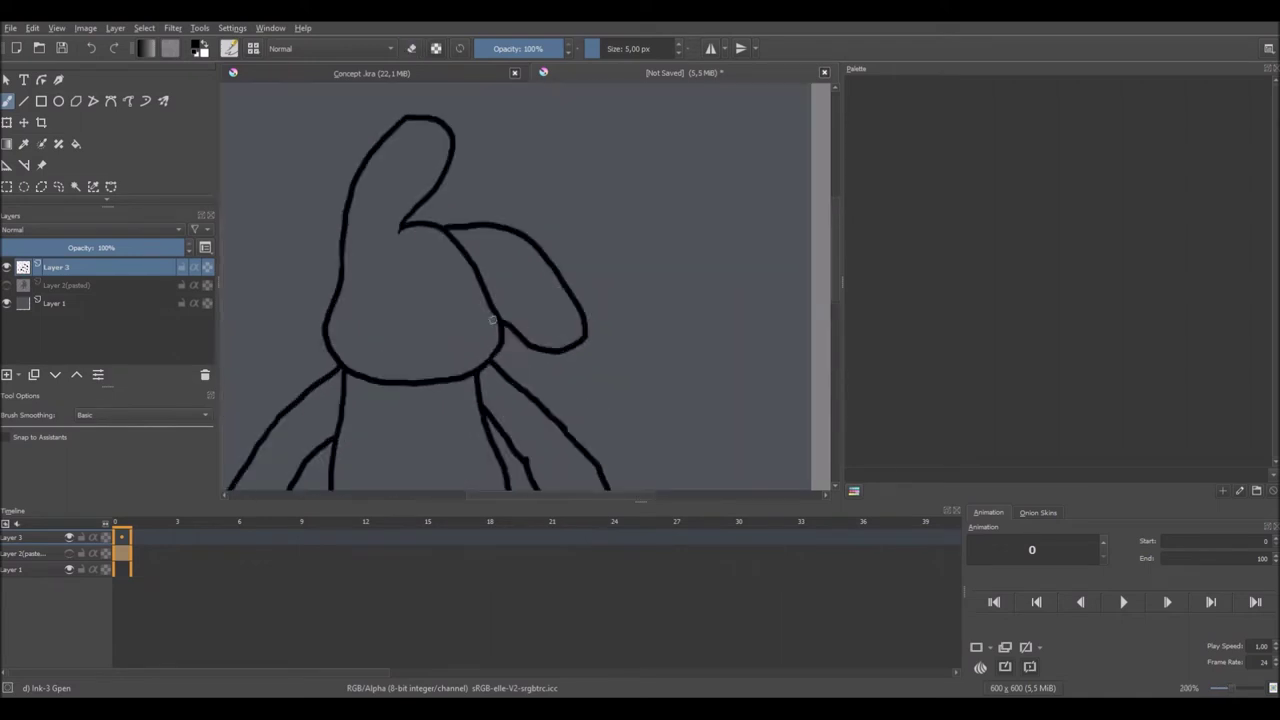
{"action": "key", "text": "e"}
{"action": "key", "text": "e"}
{"action": "mouse_move", "coordinate": [346, 262]}
{"action": "left_mouse_down"}
{"action": "mouse_move", "coordinate": [343, 224]}
{"action": "mouse_move", "coordinate": [340, 293]}
{"action": "left_mouse_up"}
{"action": "key", "text": "e"}
{"action": "key", "text": "e"}
{"action": "key", "text": "e"}
{"action": "key", "text": "e"}
{"action": "key", "text": "e"}
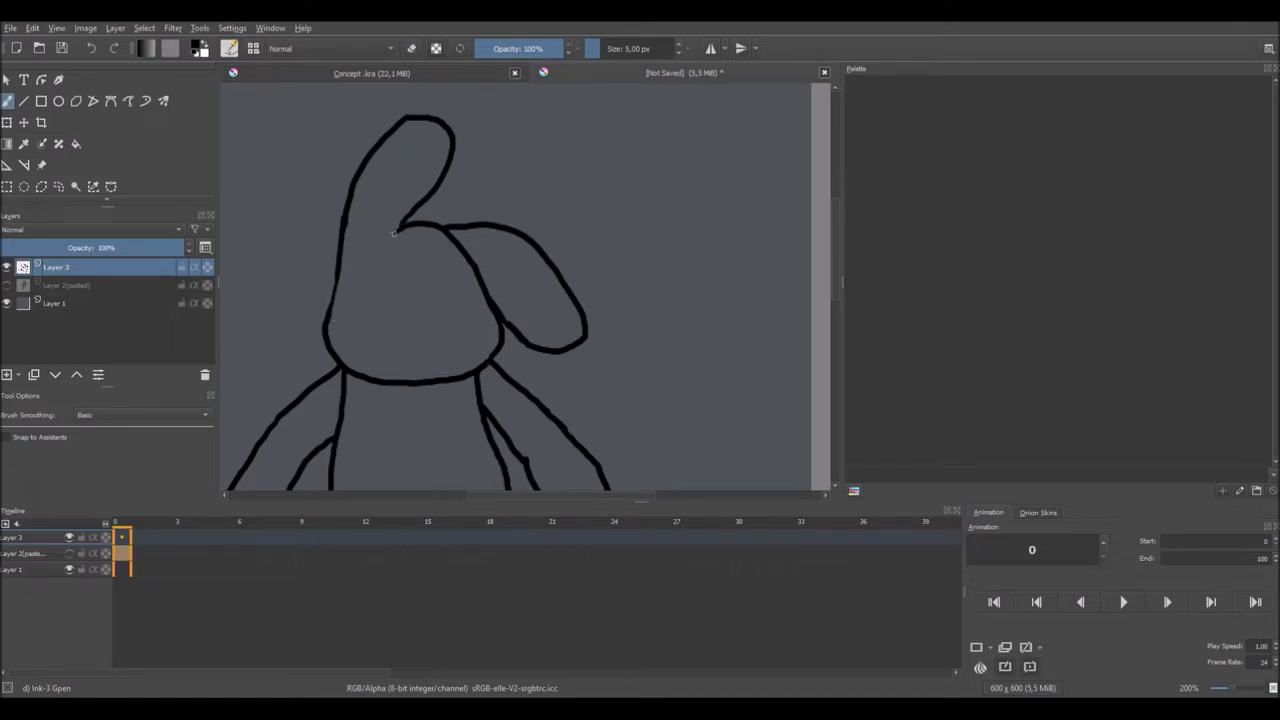
{"action": "key", "text": "e"}
{"action": "scroll", "coordinate": [443, 256], "scroll_direction": "up", "scroll_amount": 1}
{"action": "key", "text": "e"}
Draw a large round eye with a small pupil and a stitched-shut eye on the drooping-ear side.
{"action": "left_click_drag", "start_coordinate": [471, 240], "coordinate": [474, 238]}
{"action": "left_click_drag", "start_coordinate": [567, 241], "coordinate": [621, 280]}
{"action": "left_click_drag", "start_coordinate": [577, 241], "coordinate": [583, 258]}
{"action": "left_click_drag", "start_coordinate": [590, 246], "coordinate": [596, 266]}
{"action": "left_click_drag", "start_coordinate": [492, 266], "coordinate": [505, 277]}
Draw a small triangular nose with a short line down to a slanted mouth.
{"action": "scroll", "coordinate": [500, 275], "scroll_direction": "down", "scroll_amount": 5}
{"action": "scroll", "coordinate": [485, 368], "scroll_direction": "up", "scroll_amount": 6}
{"action": "mouse_move", "coordinate": [490, 366]}
{"action": "left_mouse_down"}
{"action": "mouse_move", "coordinate": [545, 364]}
{"action": "mouse_move", "coordinate": [524, 390]}
{"action": "mouse_move", "coordinate": [544, 388]}
{"action": "mouse_move", "coordinate": [540, 426]}
{"action": "left_mouse_up"}
{"action": "mouse_move", "coordinate": [464, 449]}
{"action": "left_mouse_down"}
{"action": "mouse_move", "coordinate": [582, 411]}
{"action": "mouse_move", "coordinate": [620, 343]}
{"action": "left_mouse_up"}
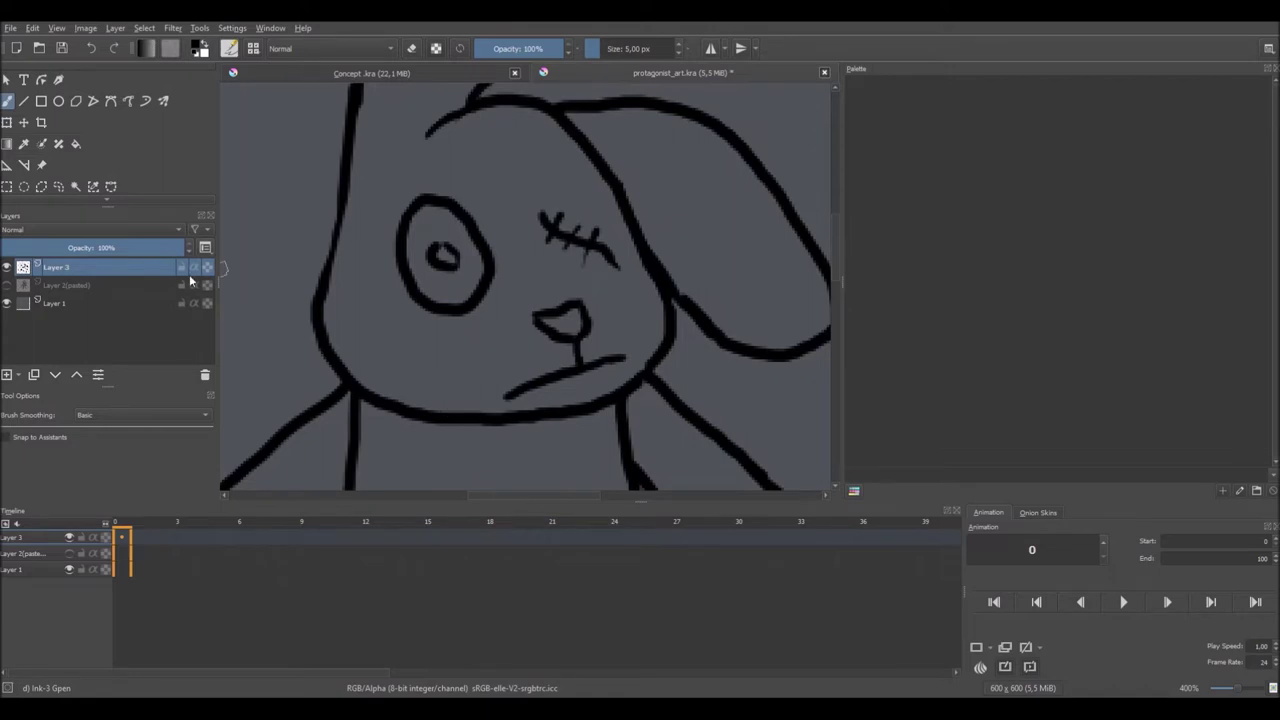
Draw a vertical seam with short cross stitches down the middle of the torso and save the document.
{"action": "key", "text": "1"}
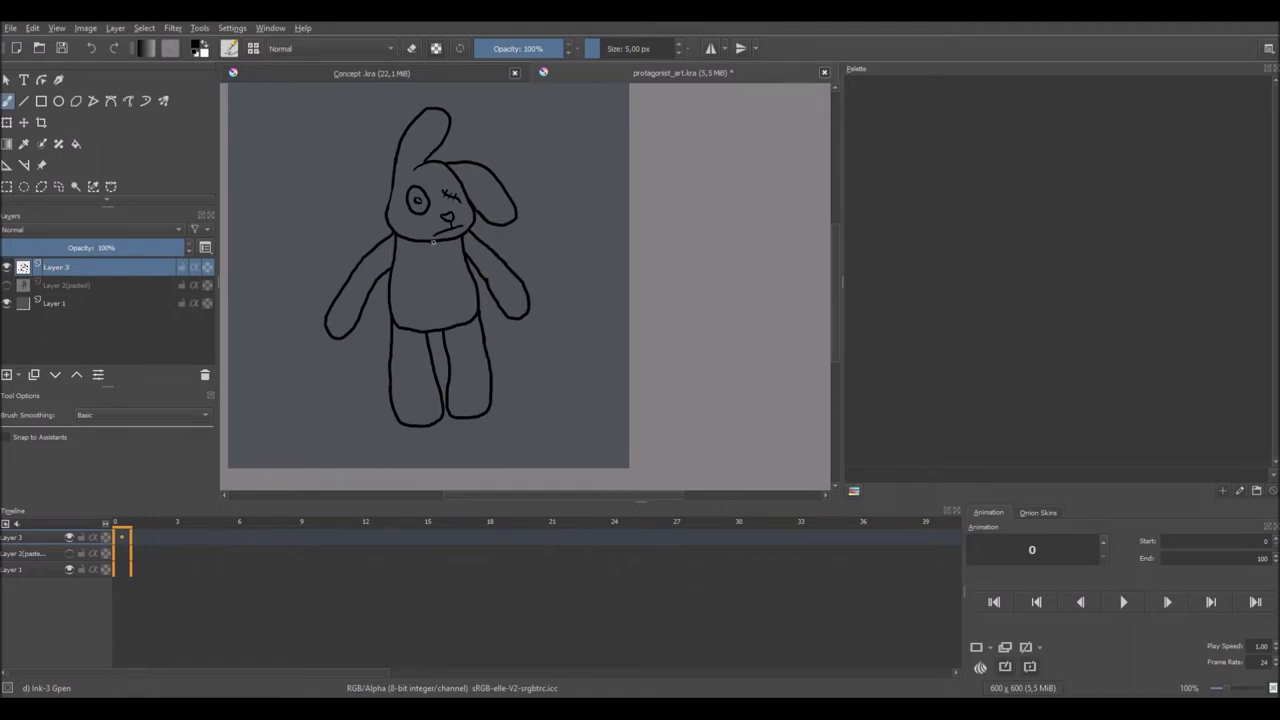
{"action": "scroll", "coordinate": [434, 257], "scroll_direction": "up", "scroll_amount": 2}
{"action": "mouse_move", "coordinate": [420, 251]}
{"action": "left_mouse_down"}
{"action": "mouse_move", "coordinate": [466, 251]}
{"action": "mouse_move", "coordinate": [441, 276]}
{"action": "left_mouse_up"}
{"action": "left_click_drag", "start_coordinate": [428, 328], "coordinate": [465, 320]}
{"action": "key", "text": "ctrl+z"}
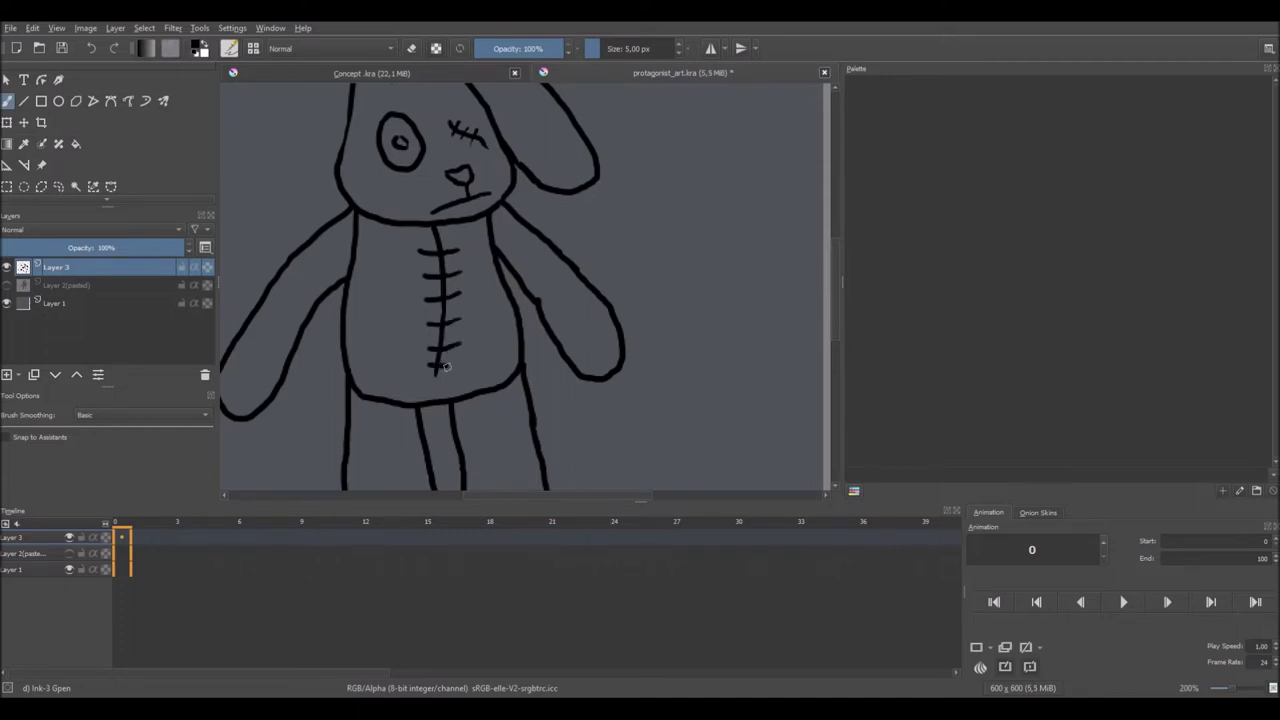
{"action": "key", "text": "ctrl+s"}
{"action": "key", "text": "minus"}
{"action": "key", "text": "minus"}
{"action": "key", "text": "minus"}
{"action": "key", "text": "1"}
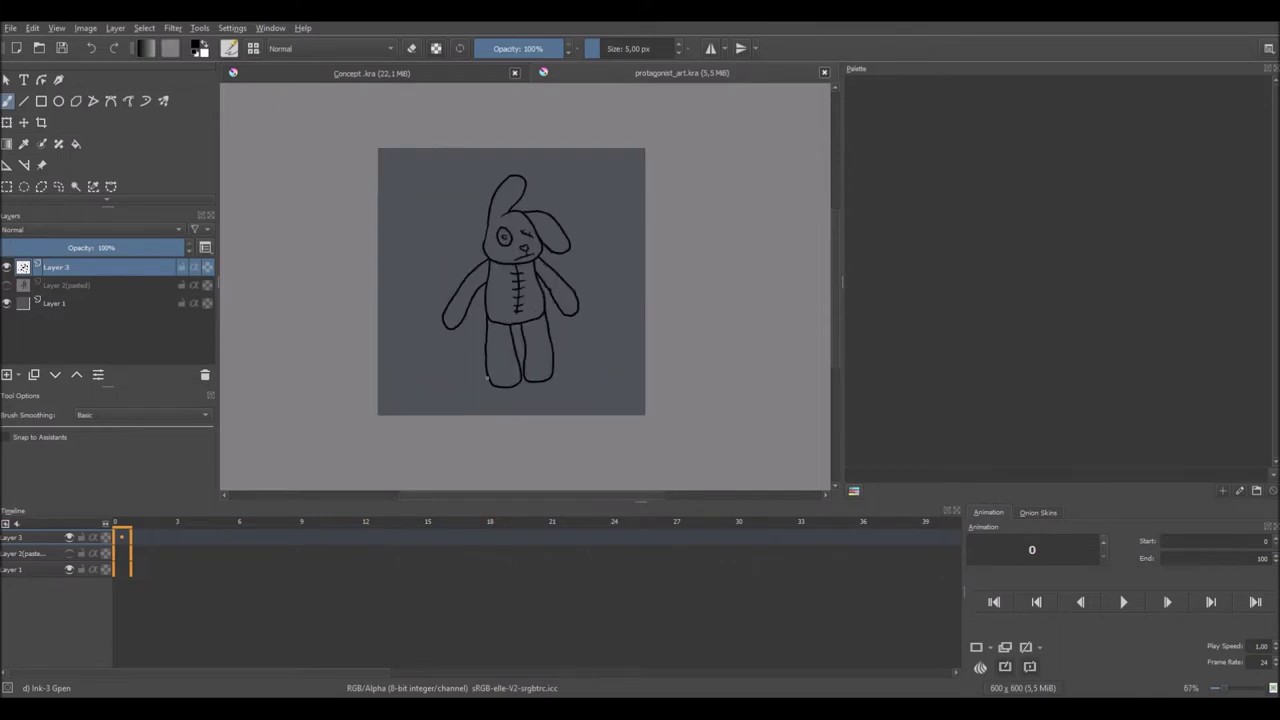
Select the hand on the upright-ear side with a freehand outline selection and reshape it with Transform.
{"action": "scroll", "coordinate": [485, 340], "scroll_direction": "up", "scroll_amount": 1}
{"action": "key", "text": "ctrl+r"}
{"action": "left_click_drag", "start_coordinate": [436, 278], "coordinate": [262, 434]}
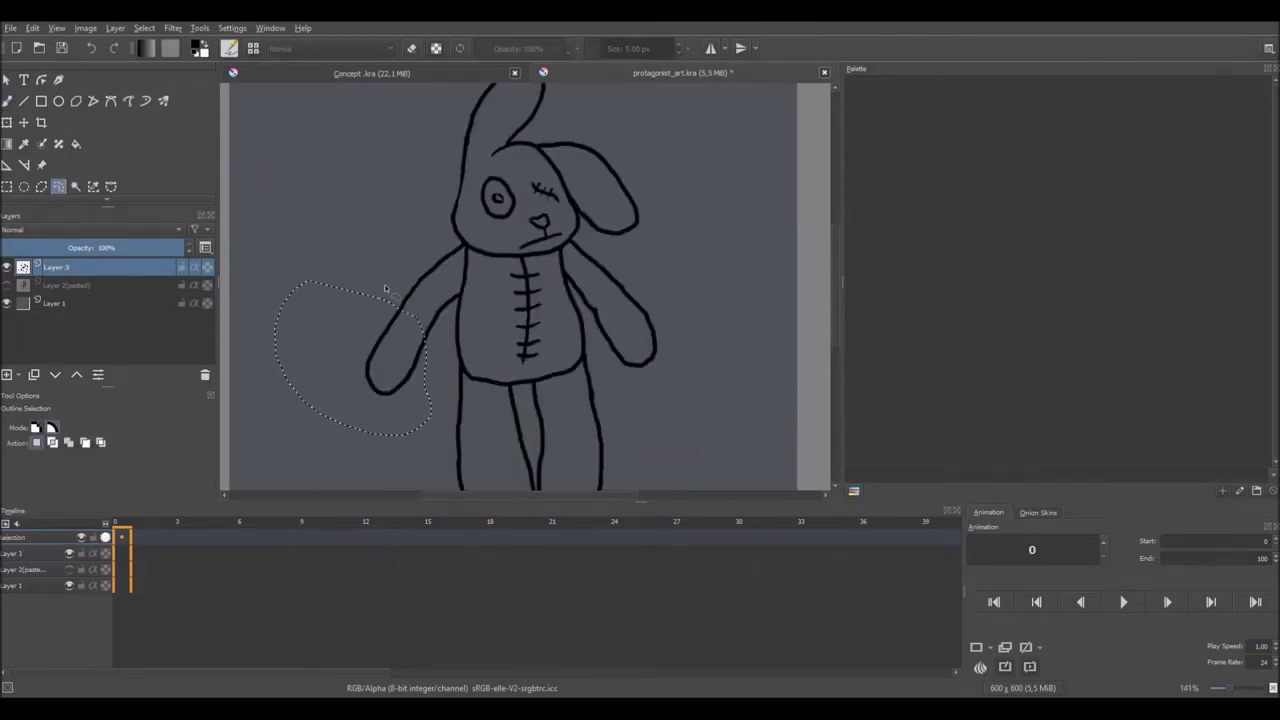
{"action": "key", "text": "ctrl+t"}
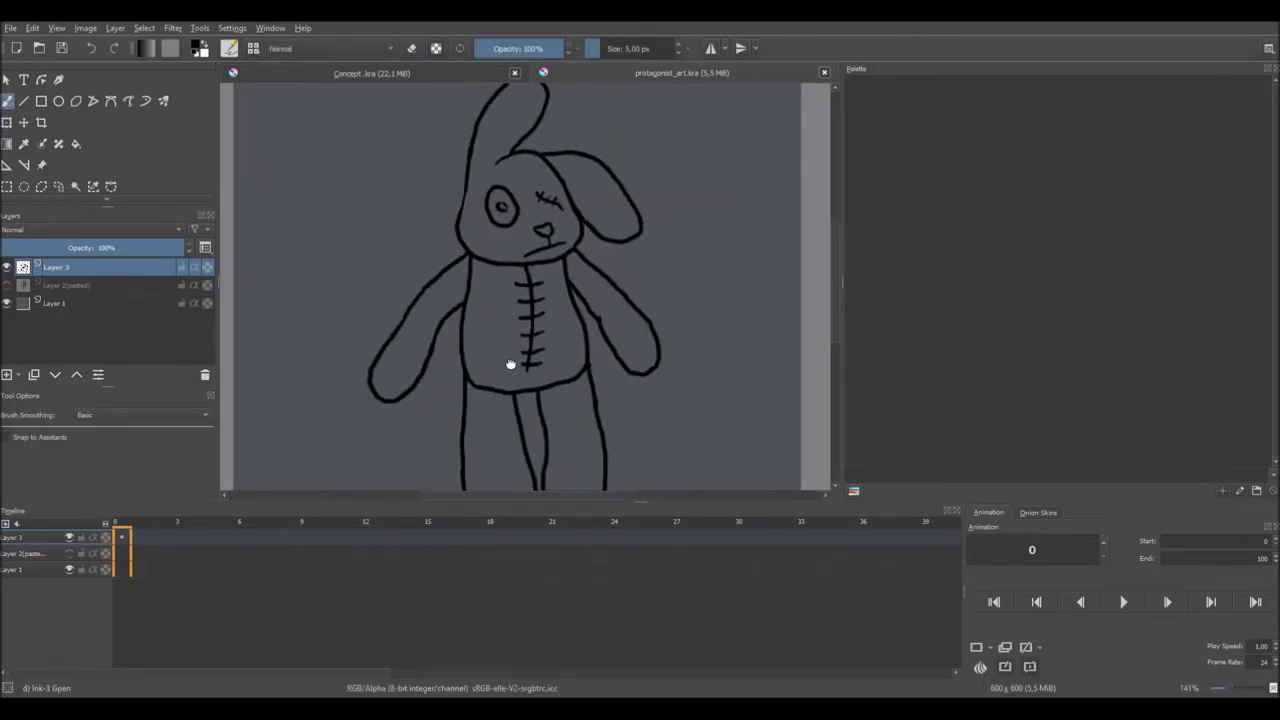
Add a cross stitch at the top of the torso seam and undo the unwanted strokes lower down.
{"action": "key", "text": "plus"}
{"action": "key", "text": "plus"}
{"action": "left_click_drag", "start_coordinate": [490, 220], "coordinate": [534, 216]}
{"action": "key", "text": "e"}
{"action": "mouse_move", "coordinate": [506, 380]}
{"action": "left_mouse_down"}
{"action": "mouse_move", "coordinate": [502, 417]}
{"action": "mouse_move", "coordinate": [517, 375]}
{"action": "mouse_move", "coordinate": [519, 398]}
{"action": "mouse_move", "coordinate": [514, 334]}
{"action": "mouse_move", "coordinate": [506, 408]}
{"action": "mouse_move", "coordinate": [513, 369]}
{"action": "mouse_move", "coordinate": [510, 402]}
{"action": "mouse_move", "coordinate": [547, 375]}
{"action": "mouse_move", "coordinate": [494, 382]}
{"action": "left_mouse_up"}
{"action": "key", "text": "e"}
{"action": "key", "text": "ctrl+z"}
{"action": "key", "text": "ctrl+z"}
Redraw the lowest cross stitches of the torso seam using the brush and eraser, and save the document.
{"action": "key", "text": "e"}
{"action": "key", "text": "e"}
{"action": "key", "text": "e"}
{"action": "key", "text": "e"}
{"action": "key", "text": "e"}
{"action": "key", "text": "e"}
{"action": "left_click_drag", "start_coordinate": [494, 378], "coordinate": [533, 370]}
{"action": "key", "text": "e"}
{"action": "key", "text": "e"}
{"action": "key", "text": "e"}
{"action": "key", "text": "e"}
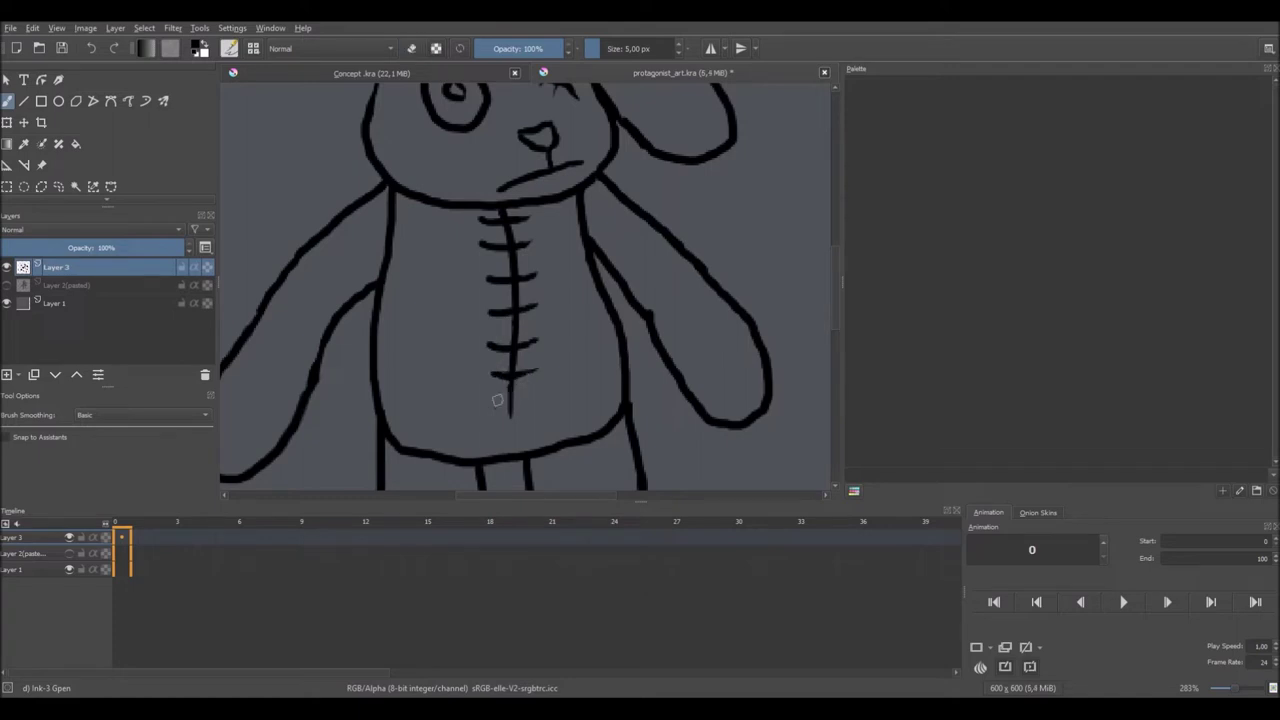
{"action": "key", "text": "e"}
{"action": "key", "text": "ctrl+s"}
Examine the whole character's overall look from a distance and up close.
{"action": "key", "text": "minus"}
{"action": "key", "text": "minus"}
{"action": "key", "text": "minus"}
{"action": "key", "text": "minus"}
{"action": "key", "text": "minus"}
{"action": "key", "text": "minus"}
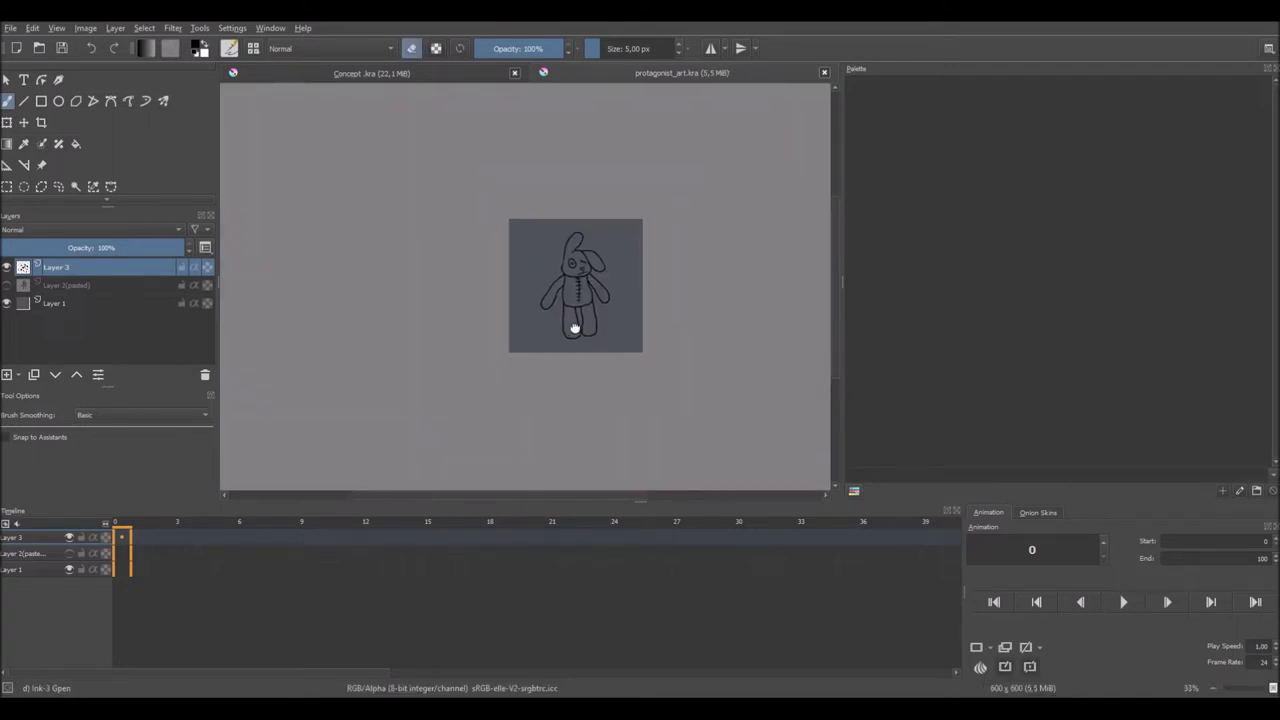
{"action": "key", "text": "plus"}
{"action": "key", "text": "plus"}
{"action": "key", "text": "plus"}
{"action": "key", "text": "plus"}
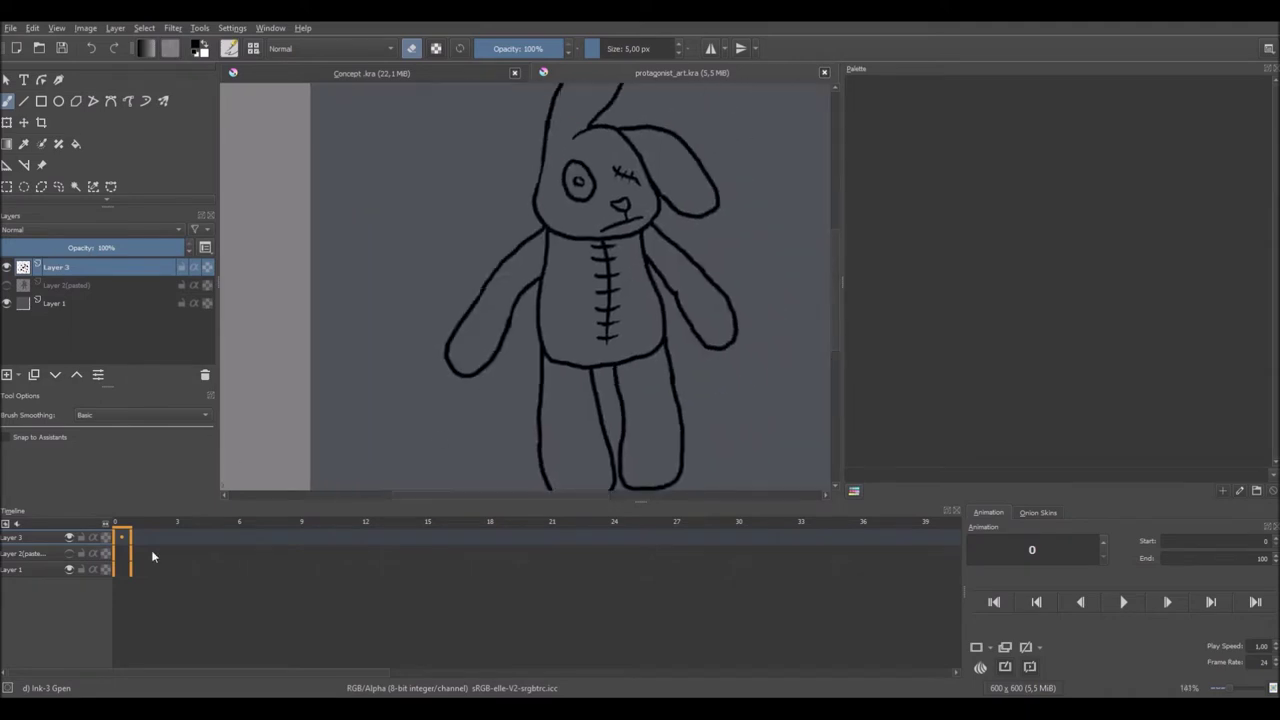
Draw thin seam lines along both arms with curved palm lines at the hands, and save the document.
{"action": "left_click", "coordinate": [544, 242]}
{"action": "key", "text": "e"}
{"action": "left_click_drag", "start_coordinate": [543, 249], "coordinate": [468, 343]}
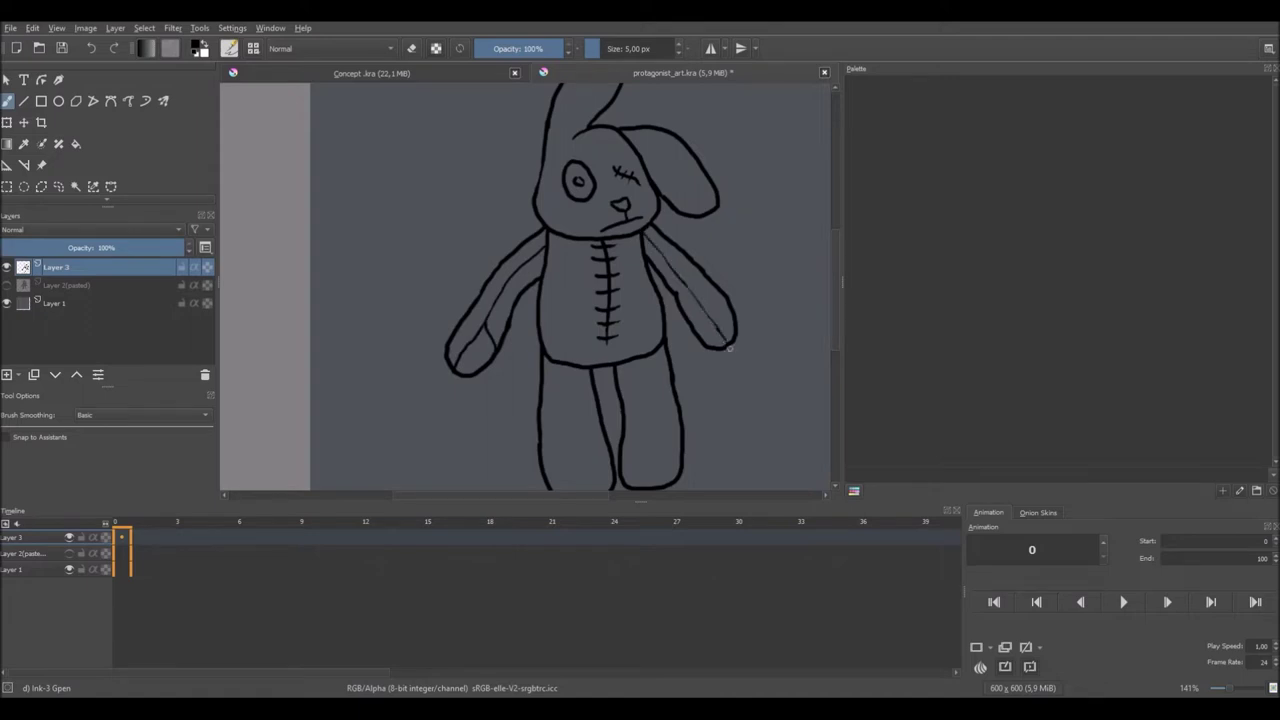
{"action": "mouse_move", "coordinate": [697, 318]}
{"action": "left_mouse_down"}
{"action": "mouse_move", "coordinate": [692, 330]}
{"action": "mouse_move", "coordinate": [714, 342]}
{"action": "left_mouse_up"}
{"action": "key", "text": "ctrl+s"}
Draw thin seams down both legs and sole lines across both feet, and save the document.
{"action": "scroll", "coordinate": [458, 487], "scroll_direction": "down", "scroll_amount": 1}
{"action": "left_click_drag", "start_coordinate": [560, 318], "coordinate": [580, 451]}
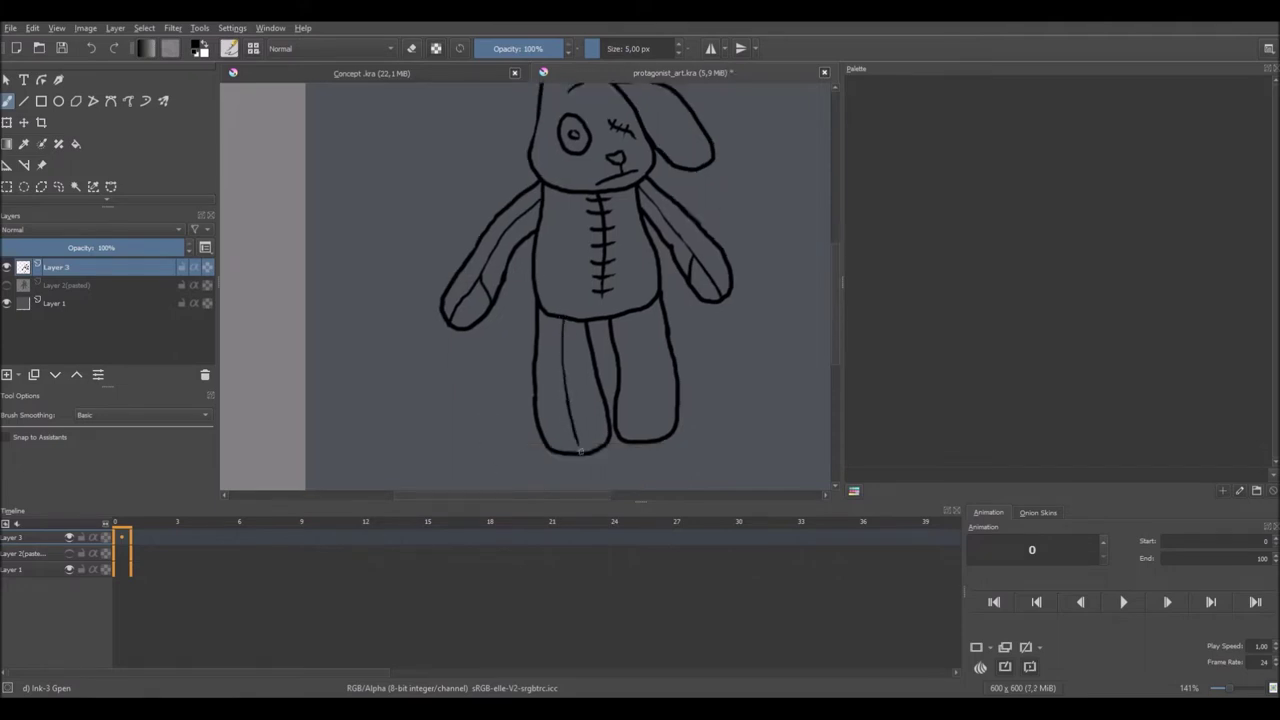
{"action": "left_click_drag", "start_coordinate": [636, 309], "coordinate": [644, 398]}
{"action": "key", "text": "e"}
{"action": "left_click_drag", "start_coordinate": [578, 448], "coordinate": [608, 434]}
{"action": "key", "text": "e"}
{"action": "left_click_drag", "start_coordinate": [610, 433], "coordinate": [578, 445]}
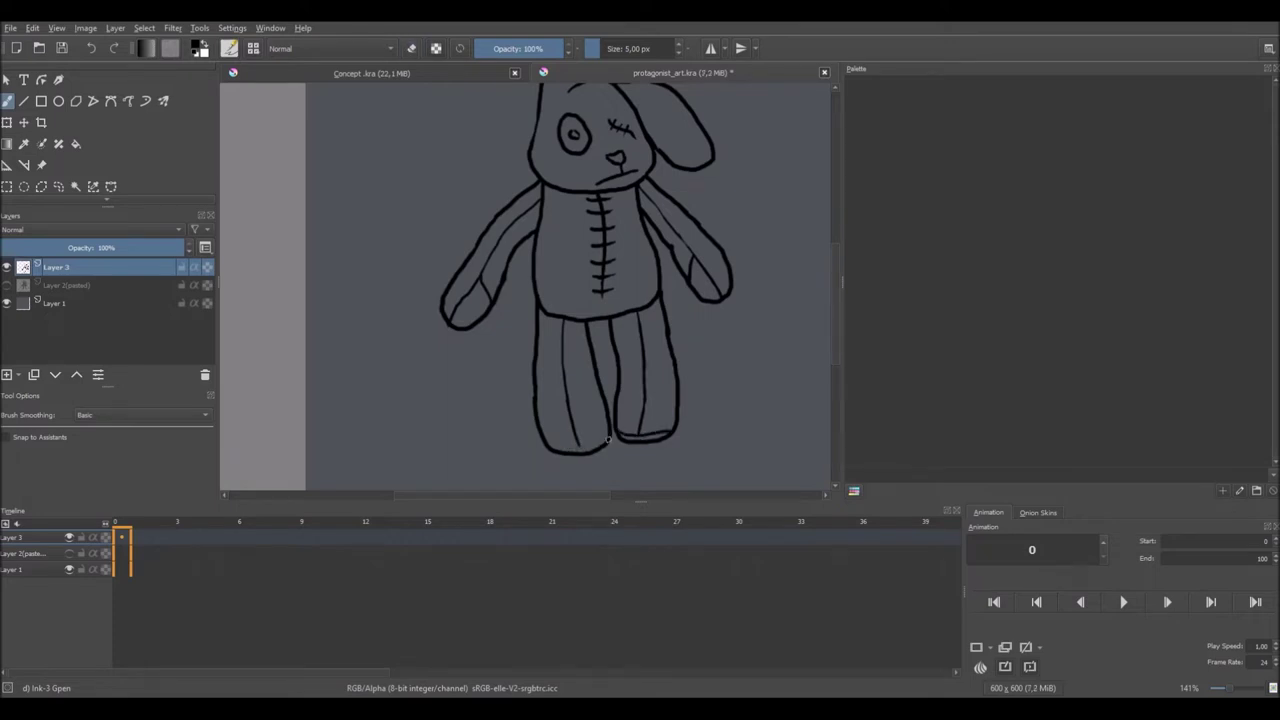
{"action": "key", "text": "ctrl+s"}
{"action": "key", "text": "1"}
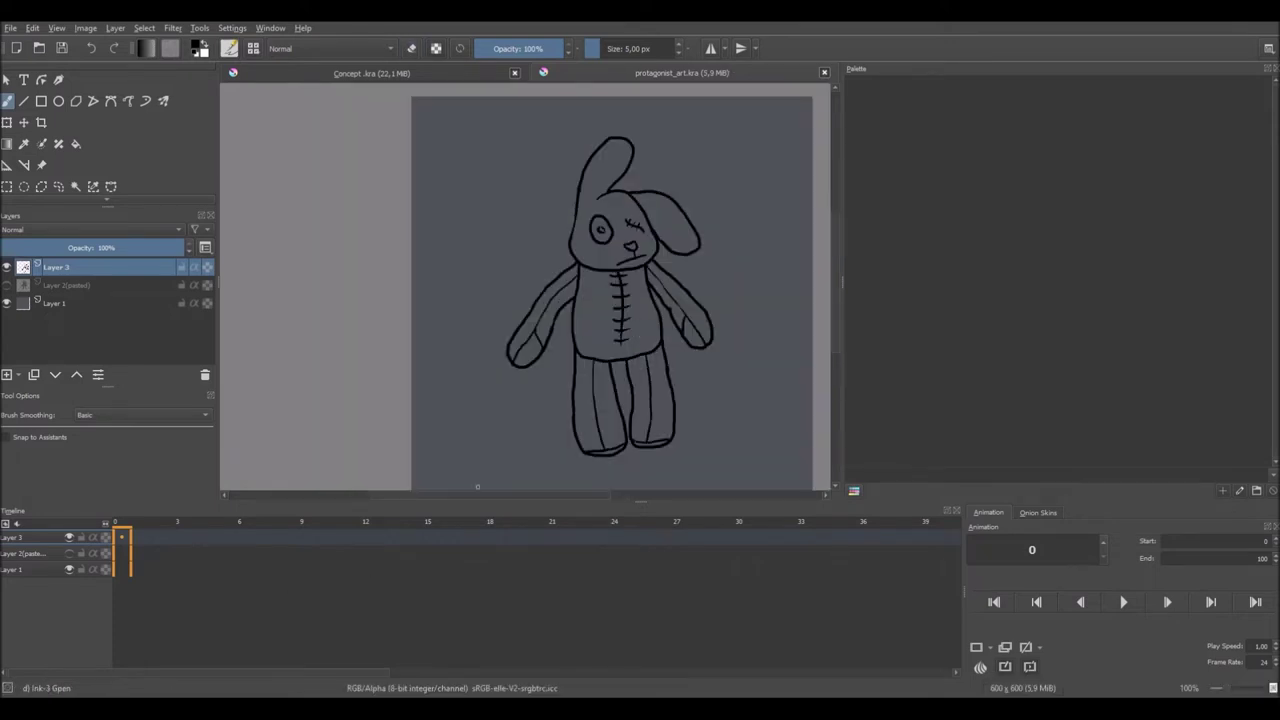
Erase the middle part of the head outline where the drooping ear joins the head, and save the document.
{"action": "scroll", "coordinate": [477, 487], "scroll_direction": "up", "scroll_amount": 4}
{"action": "scroll", "coordinate": [634, 389], "scroll_direction": "down", "scroll_amount": 3}
{"action": "scroll", "coordinate": [571, 420], "scroll_direction": "up", "scroll_amount": 2}
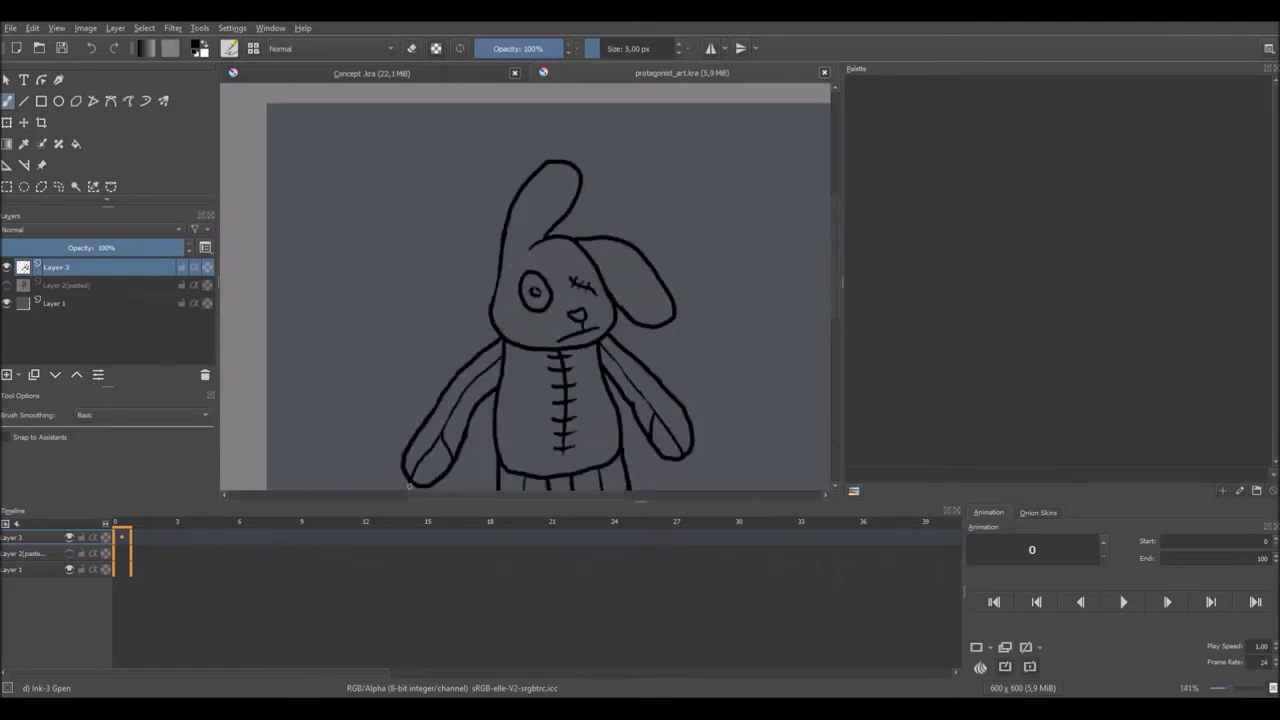
{"action": "scroll", "coordinate": [559, 308], "scroll_direction": "up", "scroll_amount": 1}
{"action": "key", "text": "e"}
{"action": "mouse_move", "coordinate": [619, 286]}
{"action": "left_mouse_down"}
{"action": "mouse_move", "coordinate": [640, 331]}
{"action": "mouse_move", "coordinate": [635, 298]}
{"action": "left_mouse_up"}
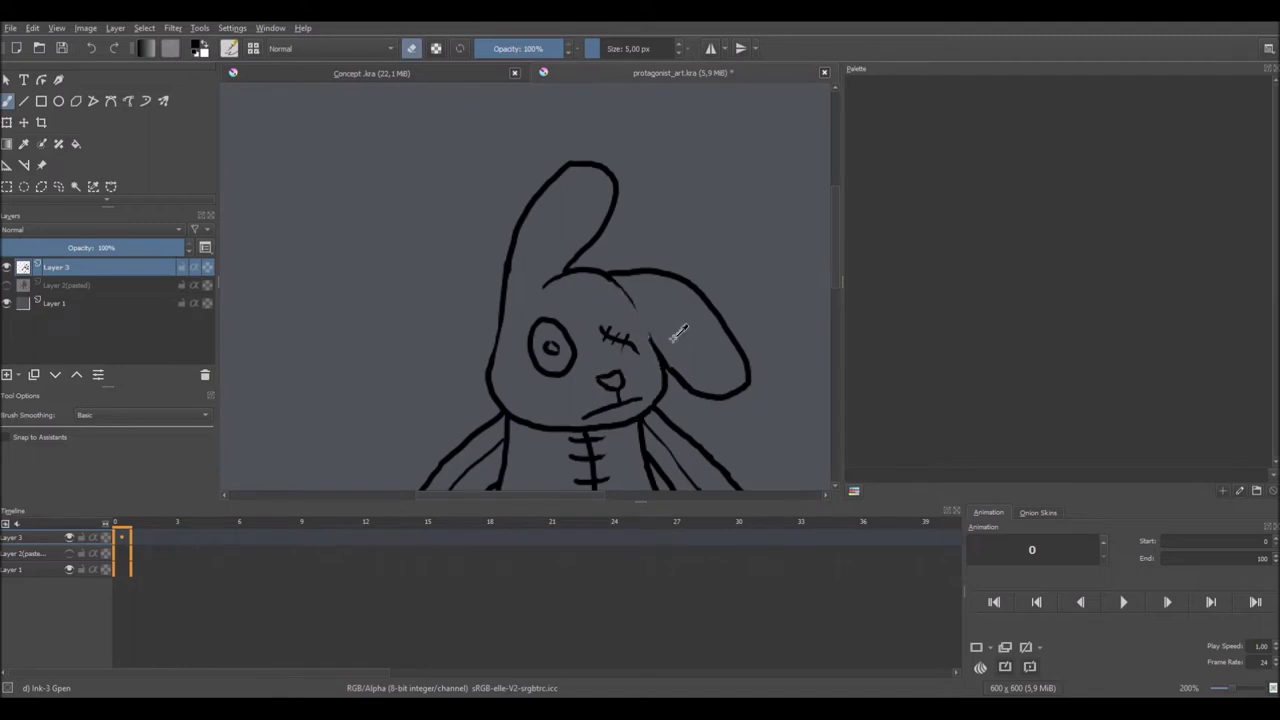
{"action": "key", "text": "ctrl+s"}
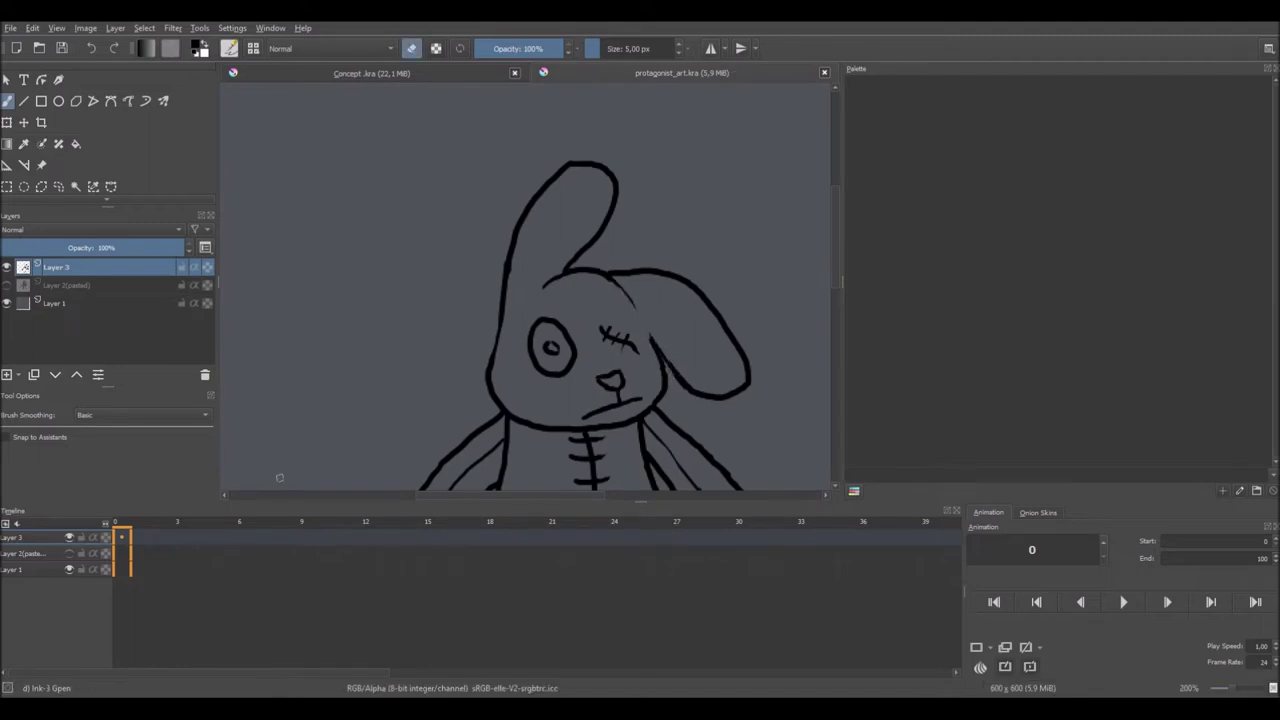
{"action": "key", "text": "e"}
{"action": "mouse_move", "coordinate": [603, 270]}
{"action": "left_mouse_down"}
{"action": "mouse_move", "coordinate": [691, 261]}
{"action": "mouse_move", "coordinate": [599, 259]}
{"action": "mouse_move", "coordinate": [636, 238]}
{"action": "mouse_move", "coordinate": [695, 270]}
{"action": "left_mouse_up"}
{"action": "key", "text": "ctrl+z"}
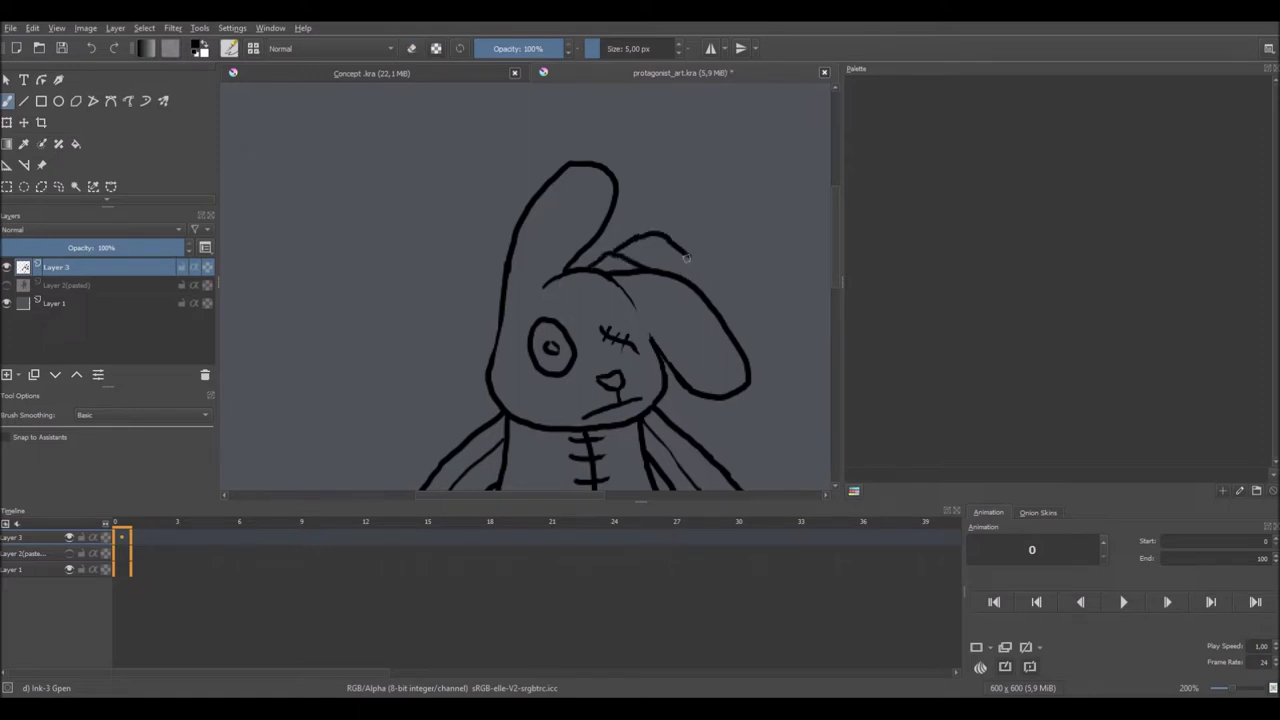
{"action": "key", "text": "ctrl+s"}
{"action": "left_click_drag", "start_coordinate": [596, 266], "coordinate": [633, 309]}
{"action": "key", "text": "ctrl+z"}
Draw the outline of a small cap with a curved brim over the base of the drooping ear.
{"action": "left_click_drag", "start_coordinate": [594, 268], "coordinate": [642, 318]}
{"action": "mouse_move", "coordinate": [608, 268]}
{"action": "left_mouse_down"}
{"action": "mouse_move", "coordinate": [657, 315]}
{"action": "mouse_move", "coordinate": [608, 255]}
{"action": "mouse_move", "coordinate": [643, 233]}
{"action": "mouse_move", "coordinate": [687, 253]}
{"action": "left_mouse_up"}
{"action": "key", "text": "e"}
{"action": "key", "text": "e"}
{"action": "mouse_move", "coordinate": [606, 268]}
{"action": "left_mouse_down"}
{"action": "mouse_move", "coordinate": [635, 247]}
{"action": "mouse_move", "coordinate": [672, 249]}
{"action": "mouse_move", "coordinate": [660, 305]}
{"action": "left_mouse_up"}
{"action": "scroll", "coordinate": [740, 194], "scroll_direction": "down", "scroll_amount": 4}
{"action": "left_click_drag", "start_coordinate": [738, 194], "coordinate": [618, 308]}
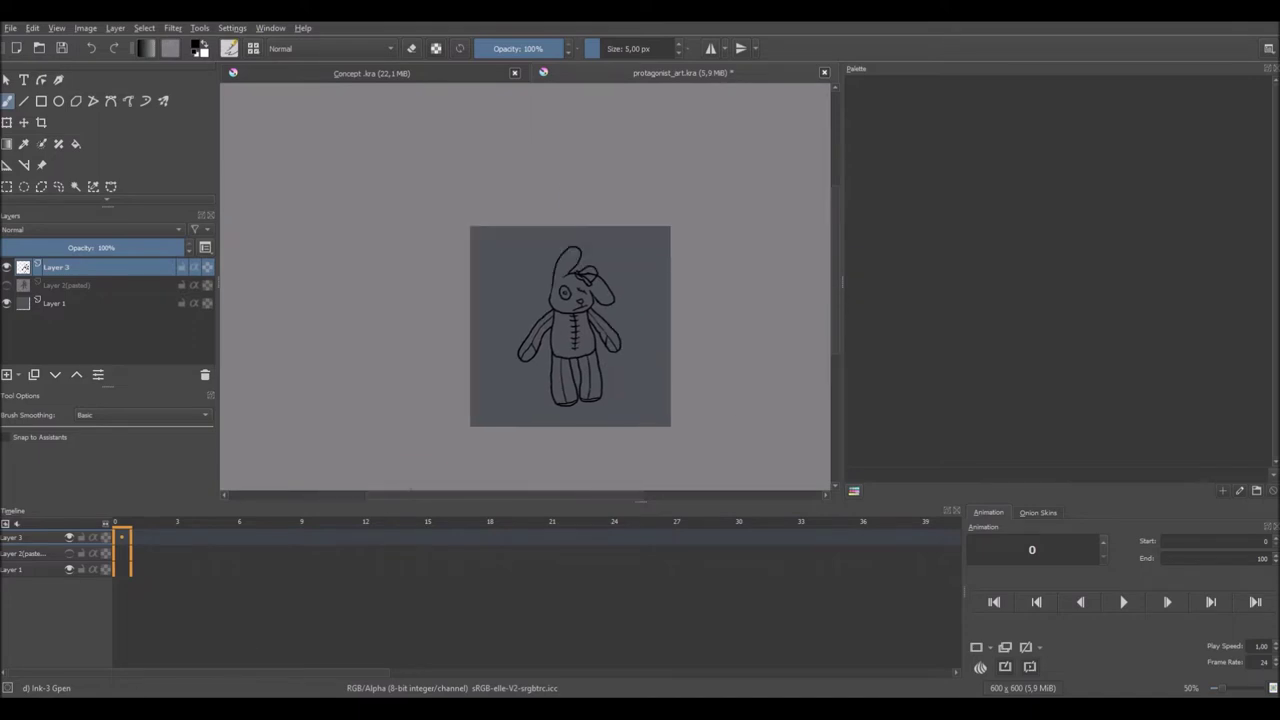
Erase the head and ear lines overlapping the cap, and close the cap's side down to its brim.
{"action": "scroll", "coordinate": [601, 272], "scroll_direction": "up", "scroll_amount": 5}
{"action": "key", "text": "e"}
{"action": "key", "text": "e"}
{"action": "mouse_move", "coordinate": [505, 300]}
{"action": "left_mouse_down"}
{"action": "mouse_move", "coordinate": [560, 354]}
{"action": "mouse_move", "coordinate": [561, 313]}
{"action": "mouse_move", "coordinate": [582, 285]}
{"action": "mouse_move", "coordinate": [470, 285]}
{"action": "left_mouse_up"}
{"action": "key", "text": "e"}
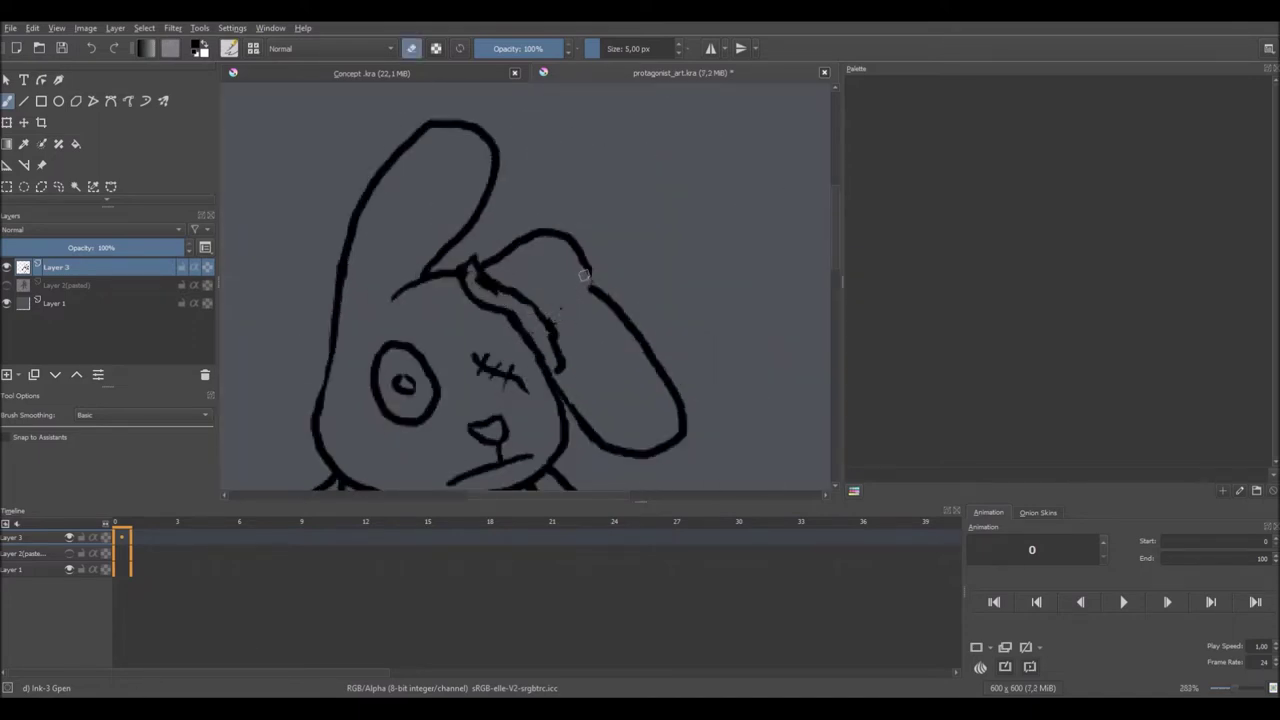
{"action": "key", "text": "e"}
{"action": "mouse_move", "coordinate": [592, 262]}
{"action": "left_mouse_down"}
{"action": "mouse_move", "coordinate": [595, 307]}
{"action": "mouse_move", "coordinate": [560, 350]}
{"action": "left_mouse_up"}
{"action": "key", "text": "e"}
{"action": "left_click_drag", "start_coordinate": [500, 295], "coordinate": [465, 271]}
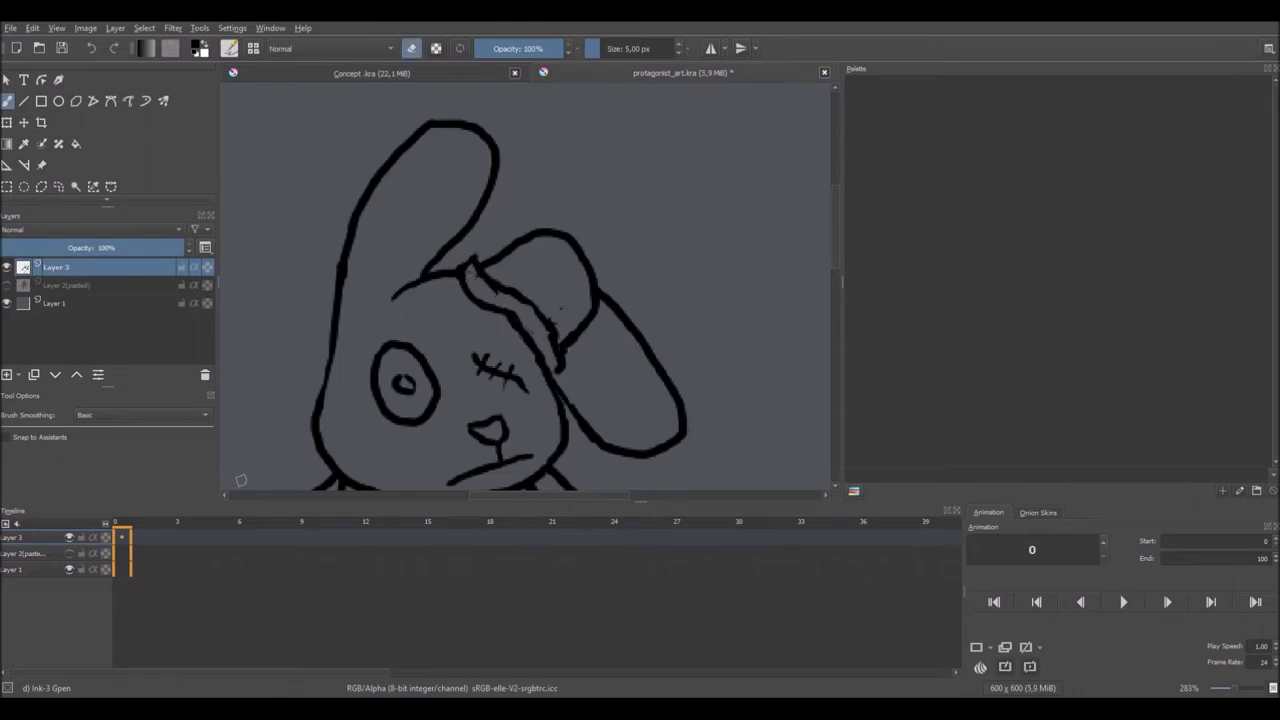
Draw parallel stripes across the cap's crown, and save the document.
{"action": "key", "text": "e"}
{"action": "mouse_move", "coordinate": [555, 238]}
{"action": "left_mouse_down"}
{"action": "mouse_move", "coordinate": [488, 272]}
{"action": "mouse_move", "coordinate": [515, 290]}
{"action": "left_mouse_up"}
{"action": "left_click_drag", "start_coordinate": [582, 258], "coordinate": [548, 296]}
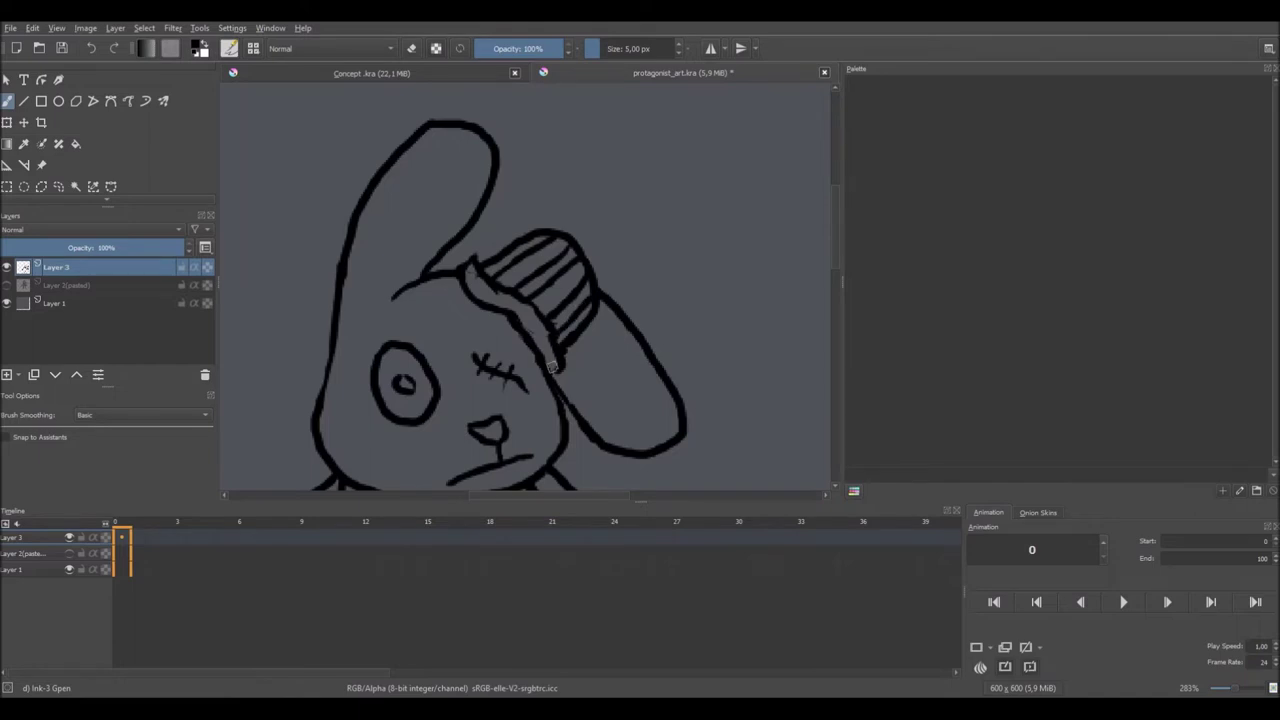
{"action": "key", "text": "ctrl+s"}
Draw an inner-ear contour that follows the outline inside the upright ear.
{"action": "scroll", "coordinate": [618, 370], "scroll_direction": "down", "scroll_amount": 6}
{"action": "scroll", "coordinate": [618, 370], "scroll_direction": "up", "scroll_amount": 2}
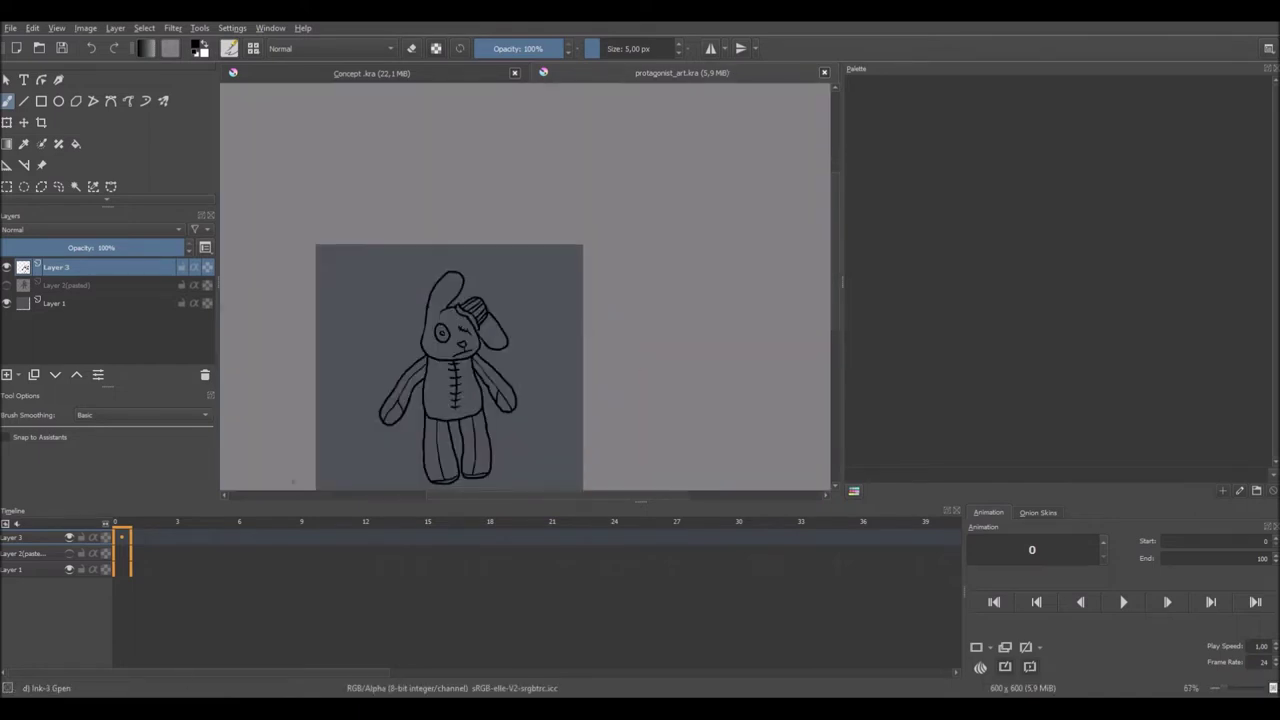
{"action": "scroll", "coordinate": [425, 313], "scroll_direction": "up", "scroll_amount": 4}
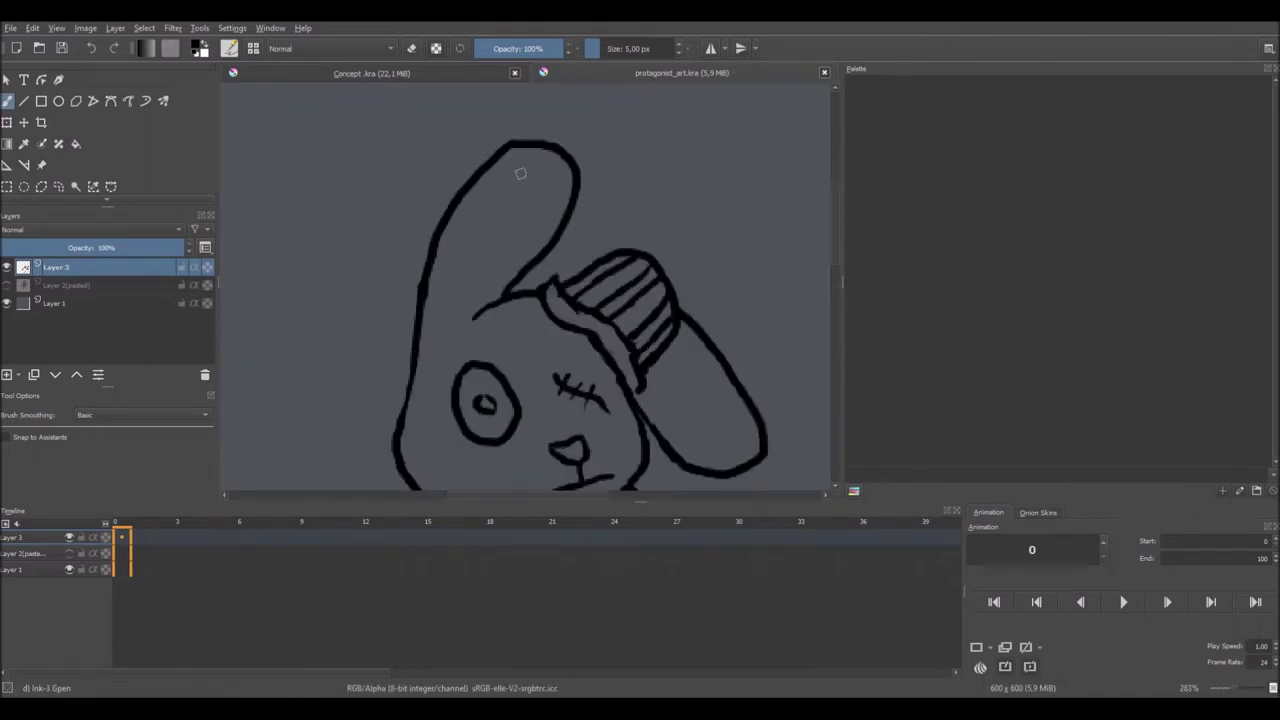
{"action": "mouse_move", "coordinate": [516, 172]}
{"action": "left_mouse_down"}
{"action": "mouse_move", "coordinate": [420, 304]}
{"action": "mouse_move", "coordinate": [445, 274]}
{"action": "mouse_move", "coordinate": [440, 320]}
{"action": "left_mouse_up"}
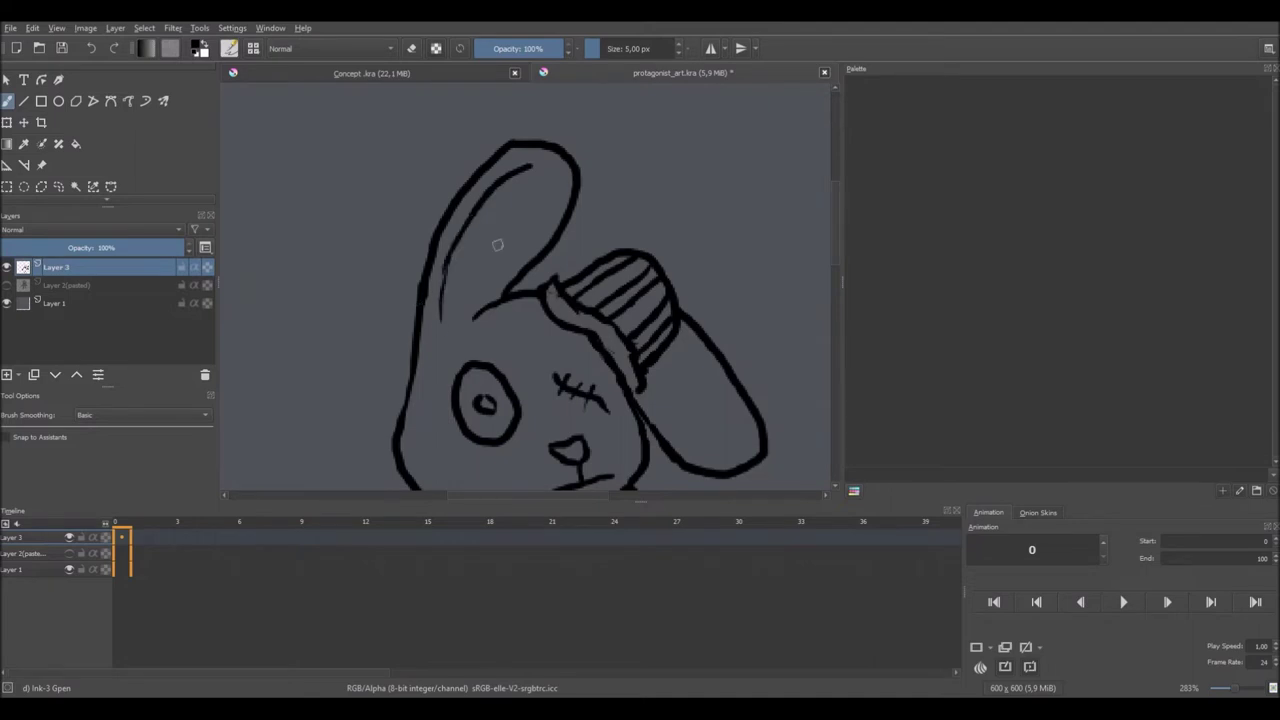
{"action": "left_click_drag", "start_coordinate": [534, 170], "coordinate": [511, 269]}
{"action": "key", "text": "ctrl+z"}
{"action": "mouse_move", "coordinate": [546, 166]}
{"action": "left_mouse_down"}
{"action": "mouse_move", "coordinate": [556, 190]}
{"action": "mouse_move", "coordinate": [497, 289]}
{"action": "mouse_move", "coordinate": [445, 335]}
{"action": "left_mouse_up"}
{"action": "key", "text": "ctrl+z"}
Clean up the inner-ear line of the upright ear with the eraser, and save the document.
{"action": "key", "text": "e"}
{"action": "key", "text": "e"}
{"action": "key", "text": "e"}
{"action": "key", "text": "e"}
{"action": "key", "text": "e"}
{"action": "key", "text": "ctrl+s"}
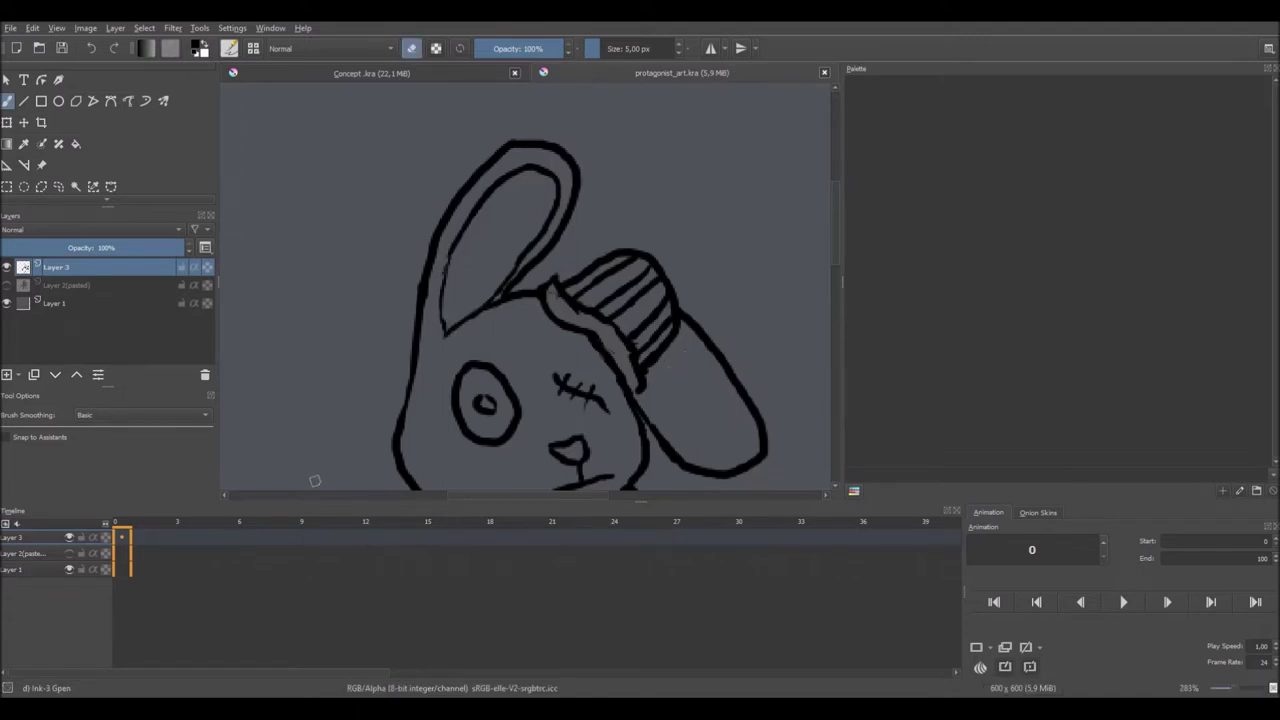
{"action": "mouse_move", "coordinate": [500, 172]}
{"action": "left_mouse_down"}
{"action": "mouse_move", "coordinate": [538, 179]}
{"action": "mouse_move", "coordinate": [484, 198]}
{"action": "mouse_move", "coordinate": [543, 177]}
{"action": "left_mouse_up"}
{"action": "key", "text": "ctrl+s"}
Refine the cap's side edge and brim where they overlap the drooping ear, and save the document.
{"action": "scroll", "coordinate": [668, 295], "scroll_direction": "down", "scroll_amount": 4}
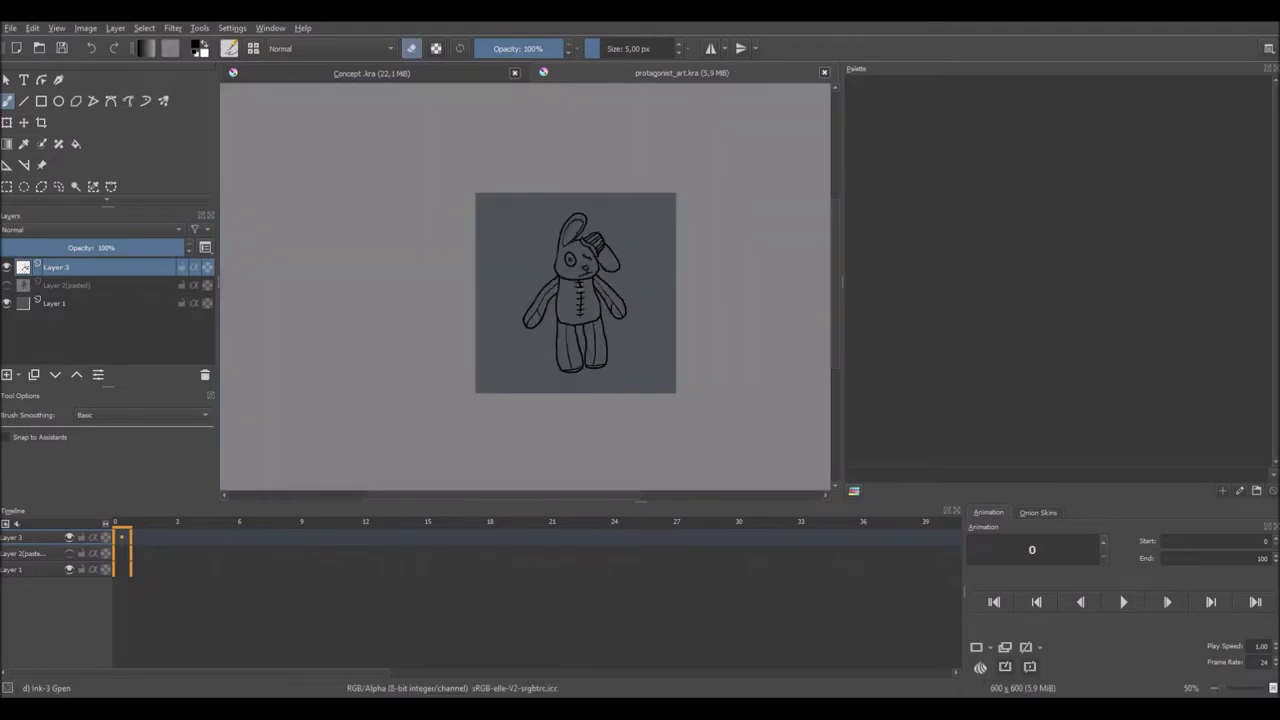
{"action": "scroll", "coordinate": [674, 331], "scroll_direction": "up", "scroll_amount": 5}
{"action": "left_click_drag", "start_coordinate": [672, 372], "coordinate": [690, 410]}
{"action": "left_click_drag", "start_coordinate": [620, 288], "coordinate": [686, 380]}
{"action": "key", "text": "e"}
{"action": "key", "text": "e"}
{"action": "left_click_drag", "start_coordinate": [684, 372], "coordinate": [632, 328]}
{"action": "key", "text": "e"}
{"action": "scroll", "coordinate": [640, 335], "scroll_direction": "down", "scroll_amount": 6}
{"action": "key", "text": "ctrl+s"}
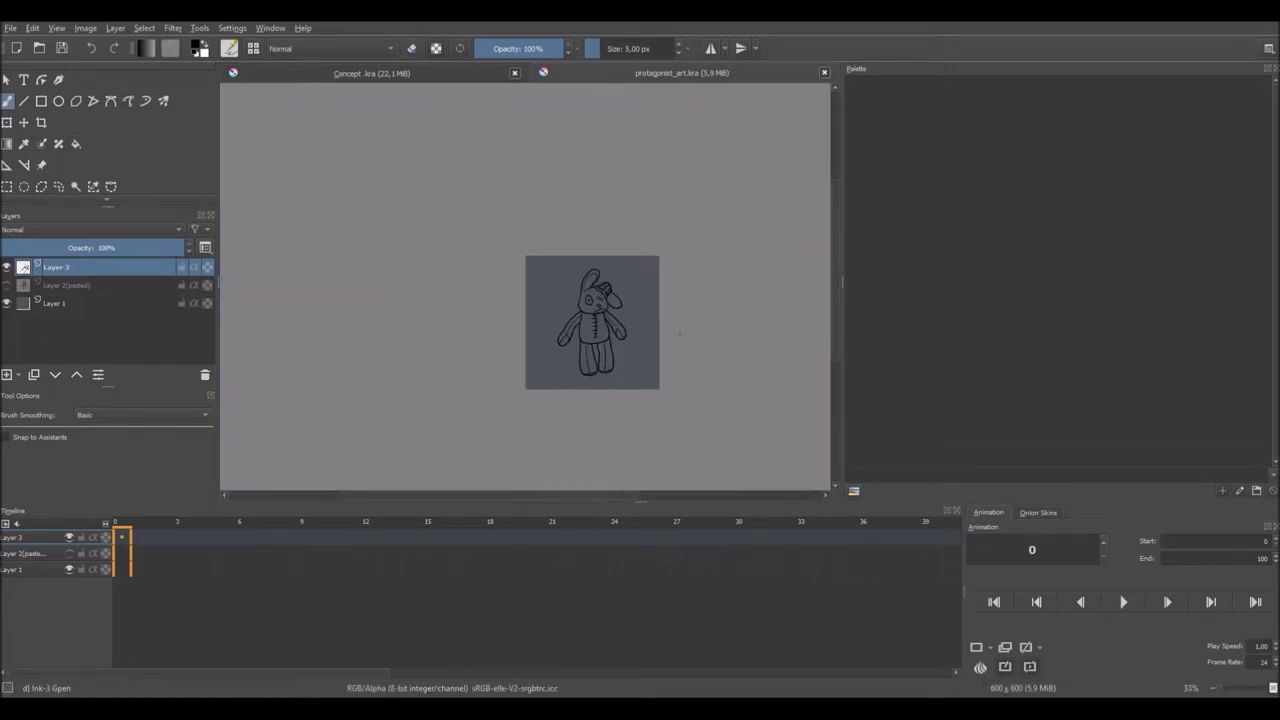
Duplicate Layer 3 as a faded reference, and erase the eyes, nose and mouth from the original layer.
{"action": "scroll", "coordinate": [605, 296], "scroll_direction": "up", "scroll_amount": 6}
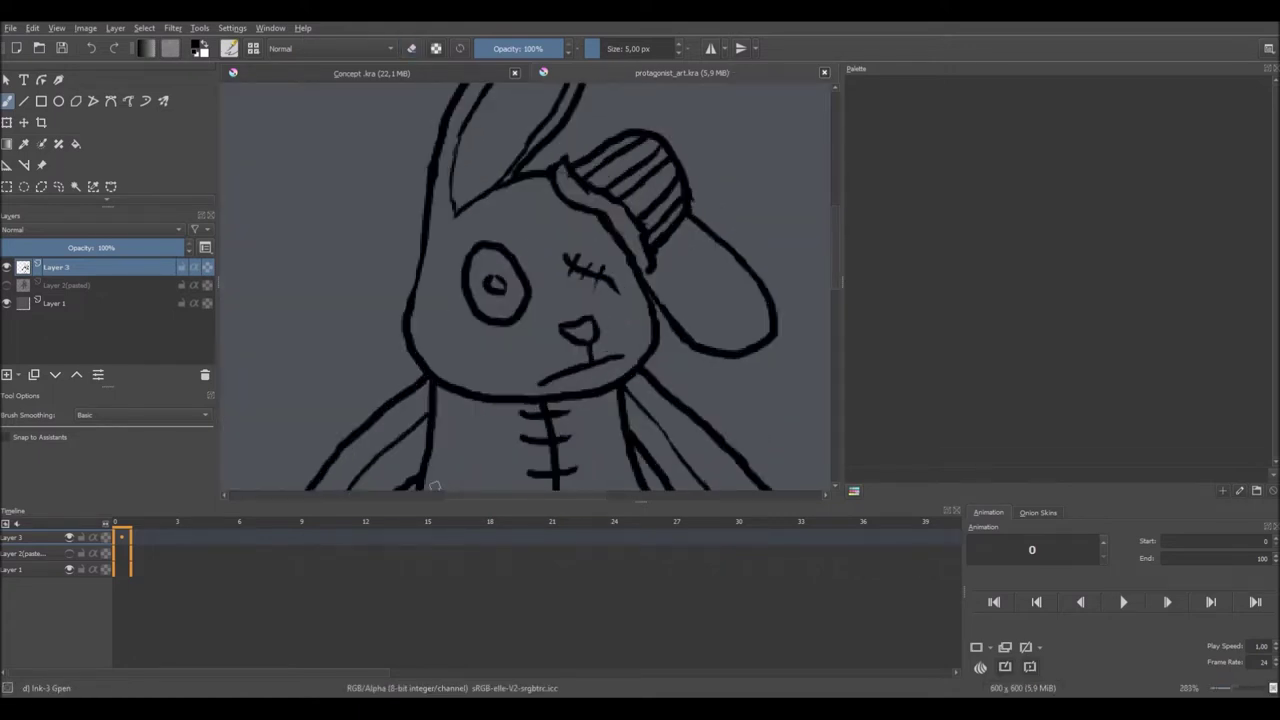
{"action": "scroll", "coordinate": [525, 287], "scroll_direction": "up", "scroll_amount": 2}
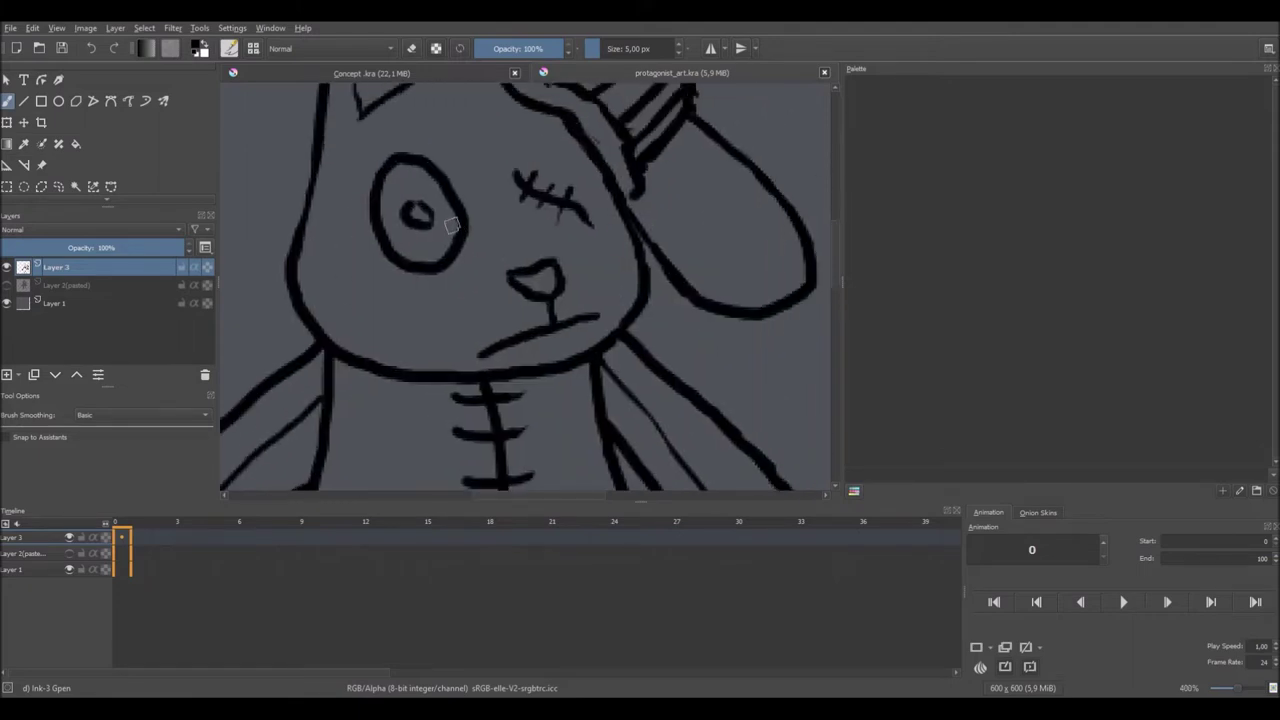
{"action": "key", "text": "ctrl+j"}
{"action": "left_click", "coordinate": [60, 285]}
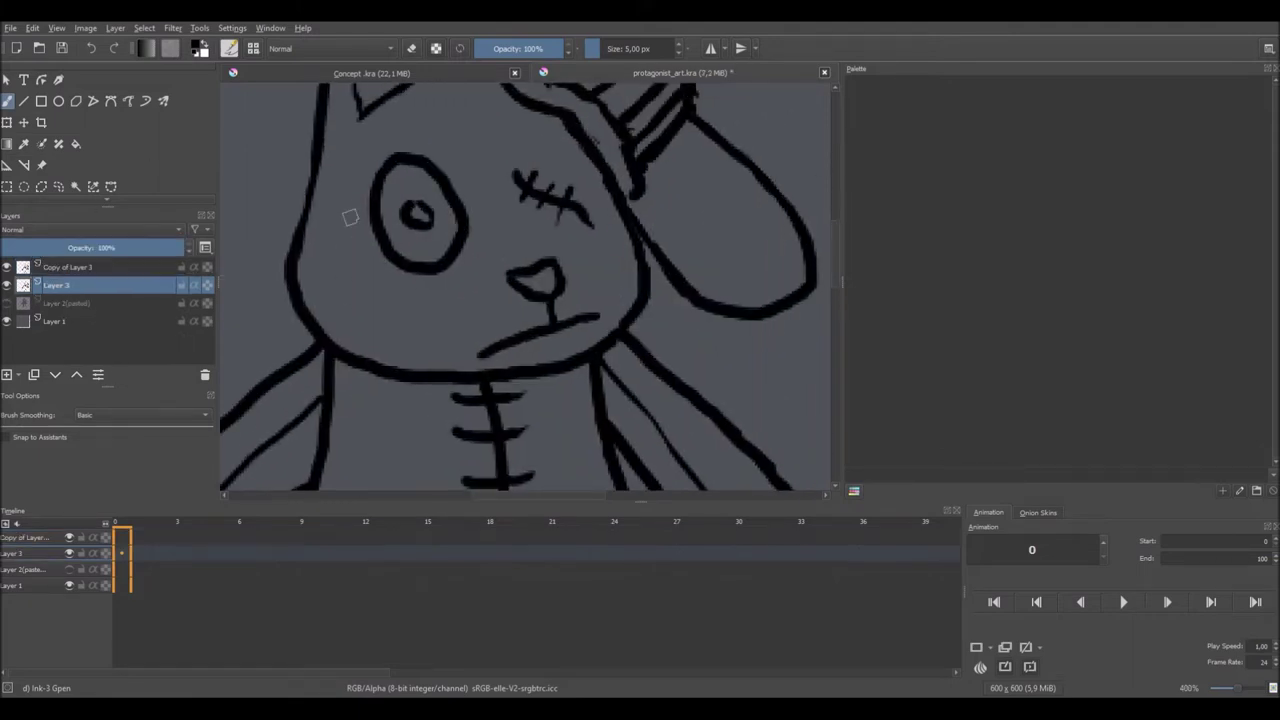
{"action": "key", "text": "e"}
{"action": "left_click_drag", "start_coordinate": [573, 295], "coordinate": [495, 345]}
{"action": "key", "text": "e"}
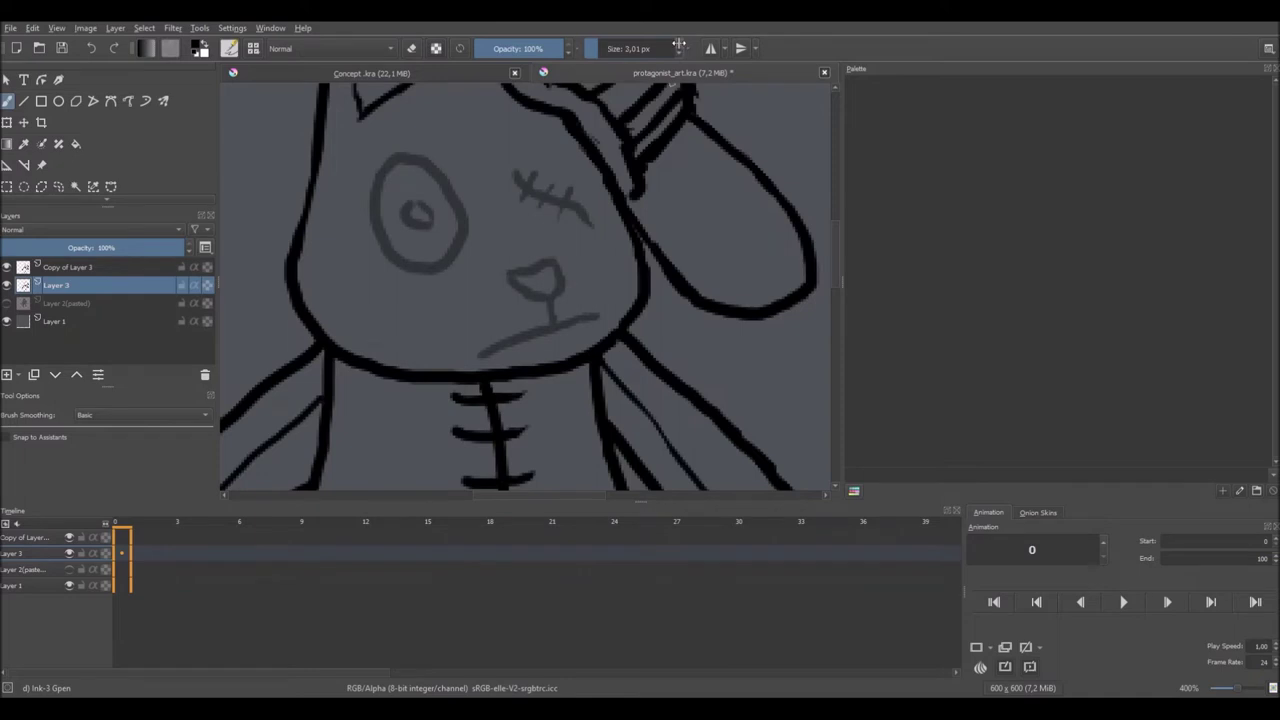
Redraw the nose as a small rounded triangle slightly below the faded reference nose.
{"action": "mouse_move", "coordinate": [510, 276]}
{"action": "left_mouse_down"}
{"action": "mouse_move", "coordinate": [550, 262]}
{"action": "mouse_move", "coordinate": [554, 294]}
{"action": "left_mouse_up"}
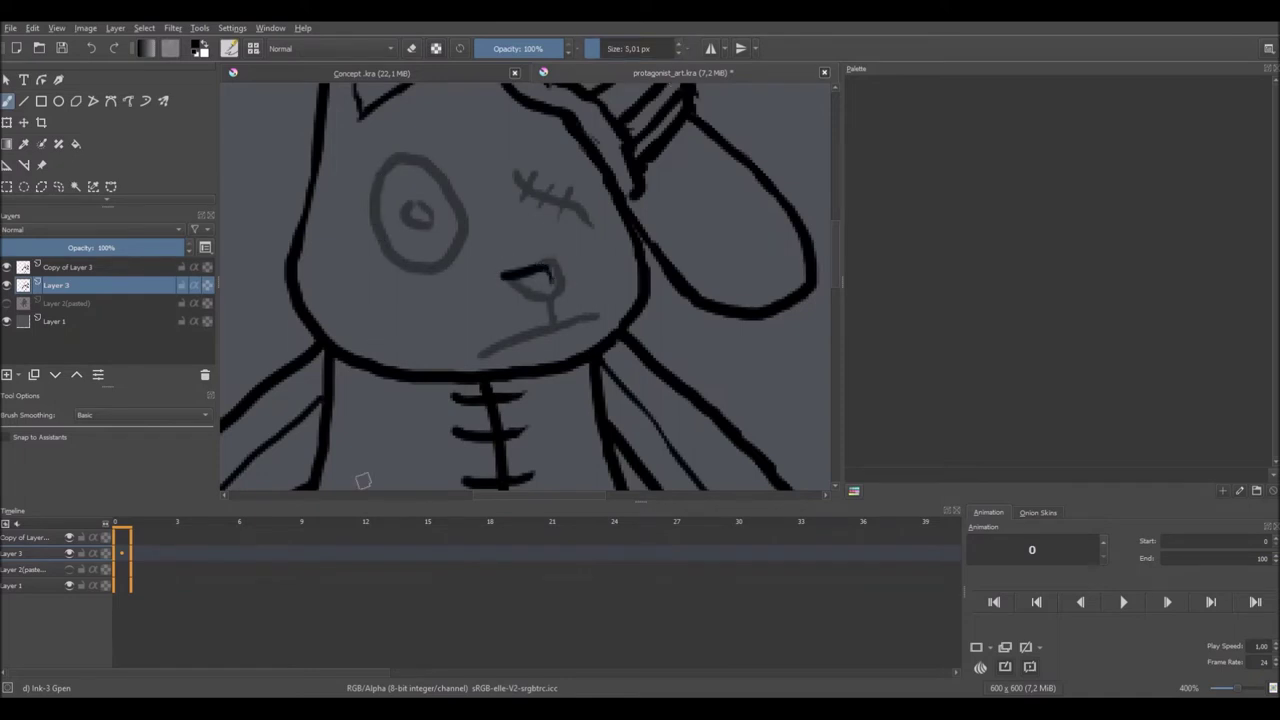
{"action": "key", "text": "e"}
{"action": "mouse_move", "coordinate": [505, 276]}
{"action": "left_mouse_down"}
{"action": "mouse_move", "coordinate": [550, 264]}
{"action": "mouse_move", "coordinate": [557, 323]}
{"action": "left_mouse_up"}
{"action": "key", "text": "e"}
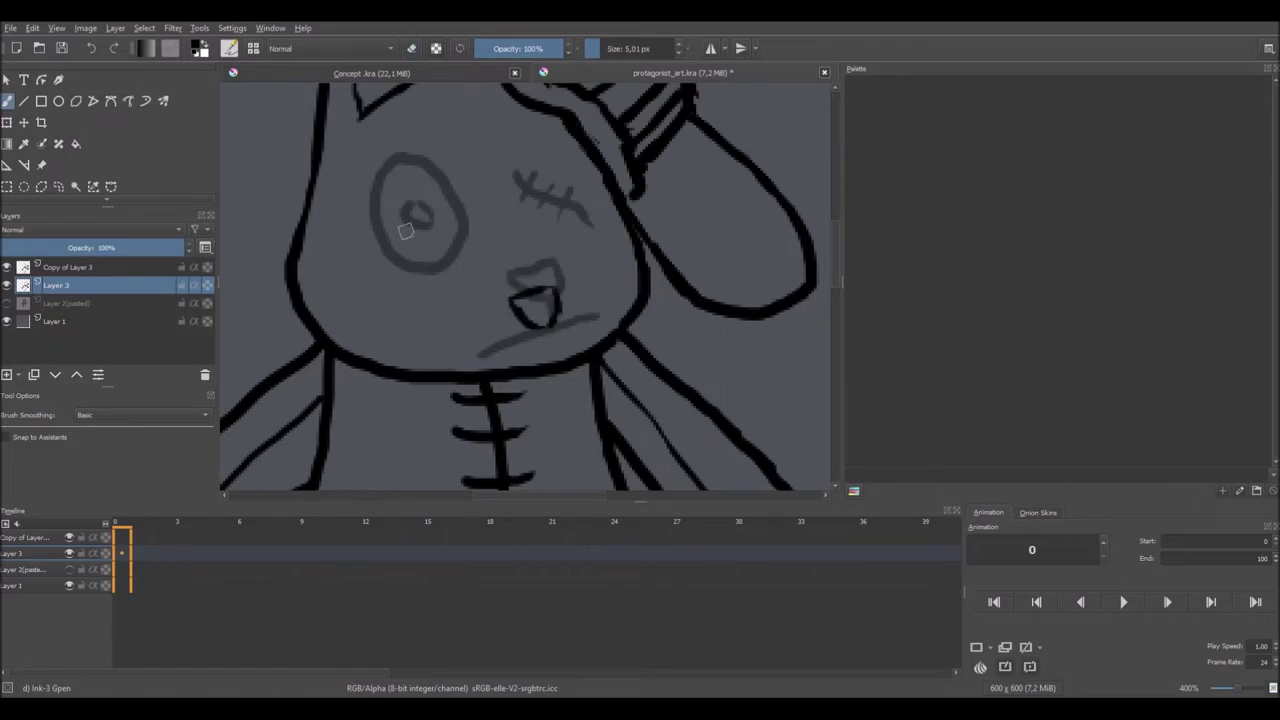
Redraw the round eye with an inner ring and the stitched eye, both slightly lower than the reference.
{"action": "mouse_move", "coordinate": [373, 205]}
{"action": "left_mouse_down"}
{"action": "mouse_move", "coordinate": [393, 284]}
{"action": "mouse_move", "coordinate": [378, 190]}
{"action": "mouse_move", "coordinate": [390, 210]}
{"action": "mouse_move", "coordinate": [466, 240]}
{"action": "mouse_move", "coordinate": [466, 272]}
{"action": "left_mouse_up"}
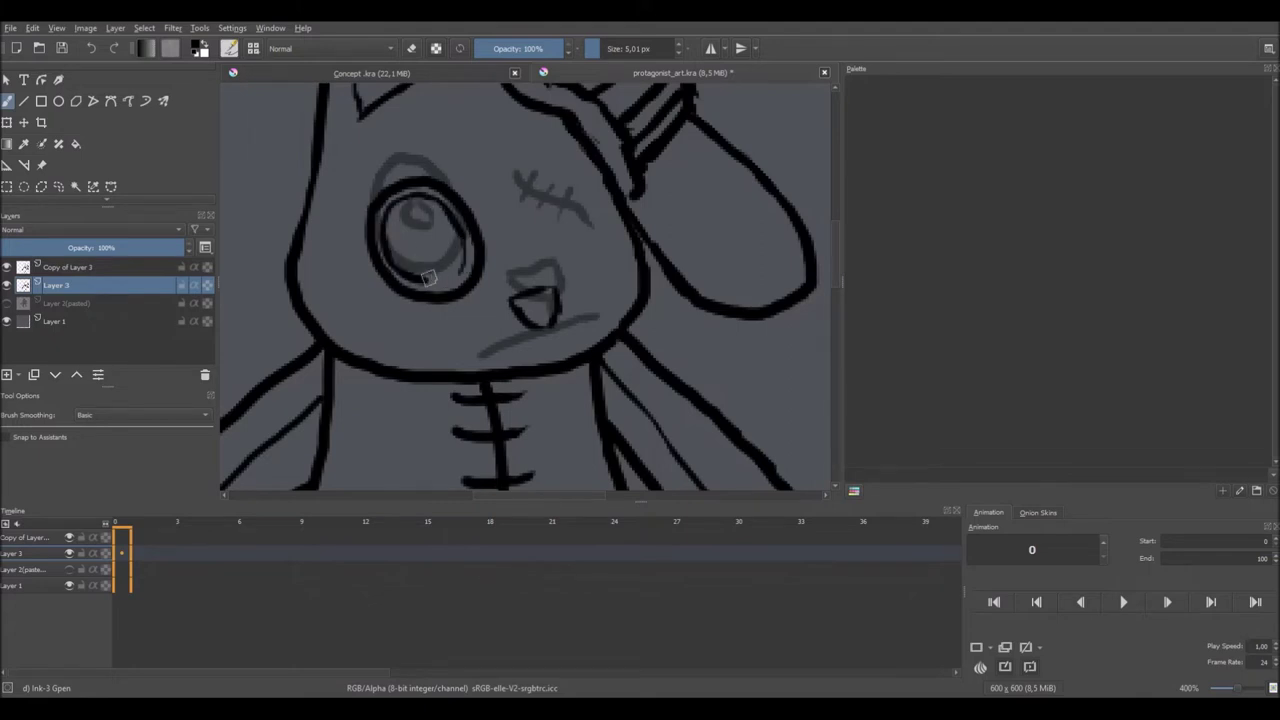
{"action": "mouse_move", "coordinate": [546, 200]}
{"action": "left_mouse_down"}
{"action": "mouse_move", "coordinate": [601, 227]}
{"action": "mouse_move", "coordinate": [556, 210]}
{"action": "mouse_move", "coordinate": [580, 228]}
{"action": "left_mouse_up"}
{"action": "left_click_drag", "start_coordinate": [584, 206], "coordinate": [620, 246]}
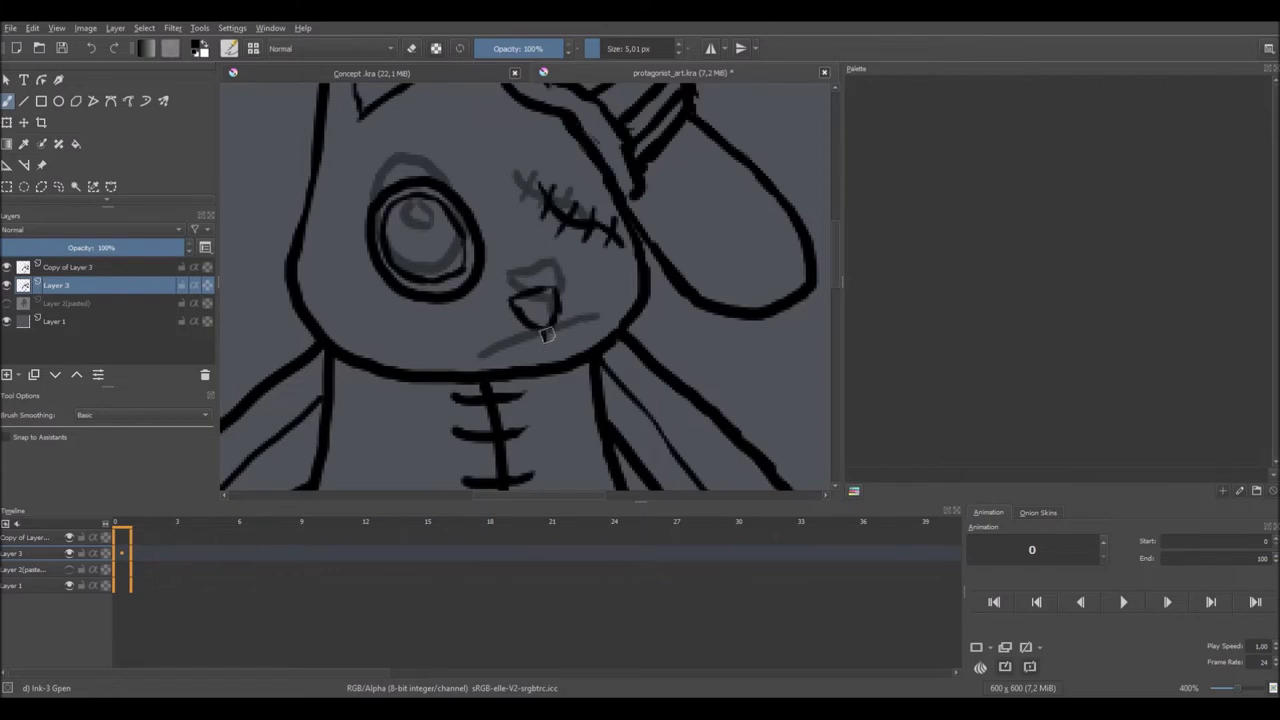
Draw a short slanted mouth under the nose, hide the reference copy layer, and save the document.
{"action": "left_click_drag", "start_coordinate": [540, 340], "coordinate": [548, 352]}
{"action": "key", "text": "ctrl+z"}
{"action": "scroll", "coordinate": [676, 343], "scroll_direction": "down", "scroll_amount": 6}
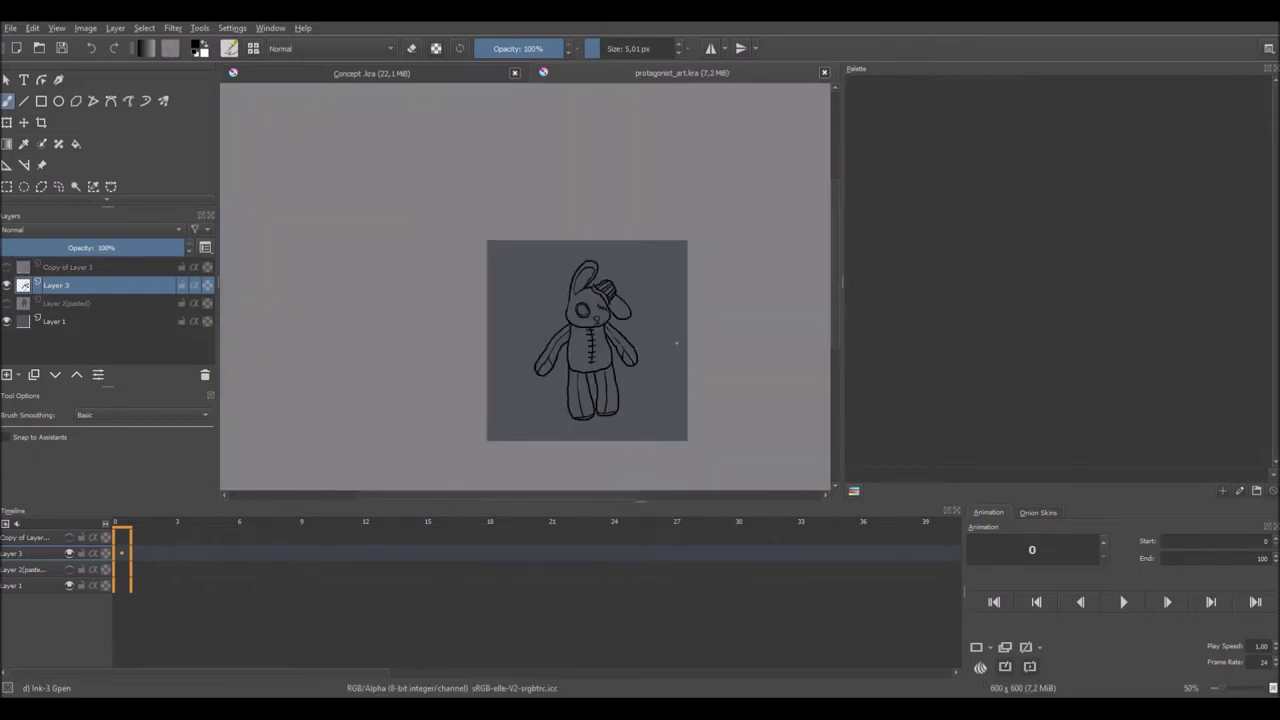
Thin the torso outline at the shoulders with the eraser, and save the document.
{"action": "scroll", "coordinate": [600, 342], "scroll_direction": "up", "scroll_amount": 6}
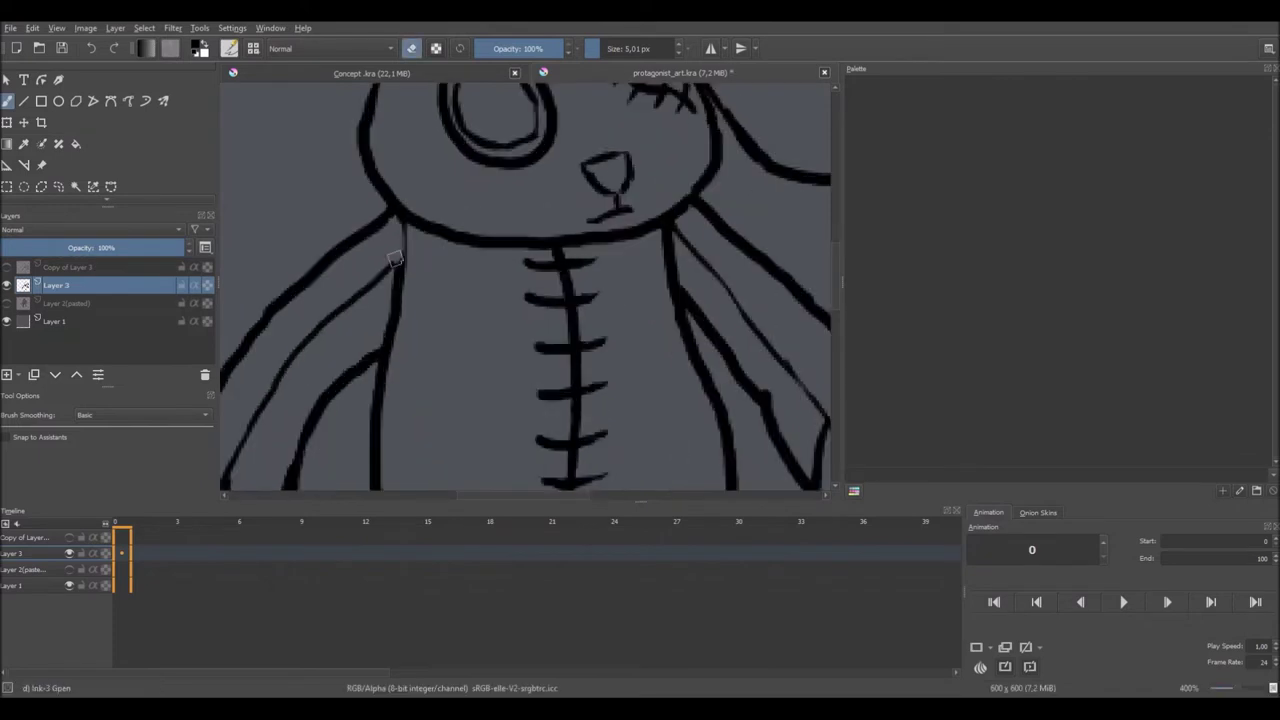
{"action": "left_click_drag", "start_coordinate": [656, 230], "coordinate": [676, 311]}
{"action": "key", "text": "ctrl+z"}
{"action": "key", "text": "e"}
{"action": "scroll", "coordinate": [676, 311], "scroll_direction": "down", "scroll_amount": 6}
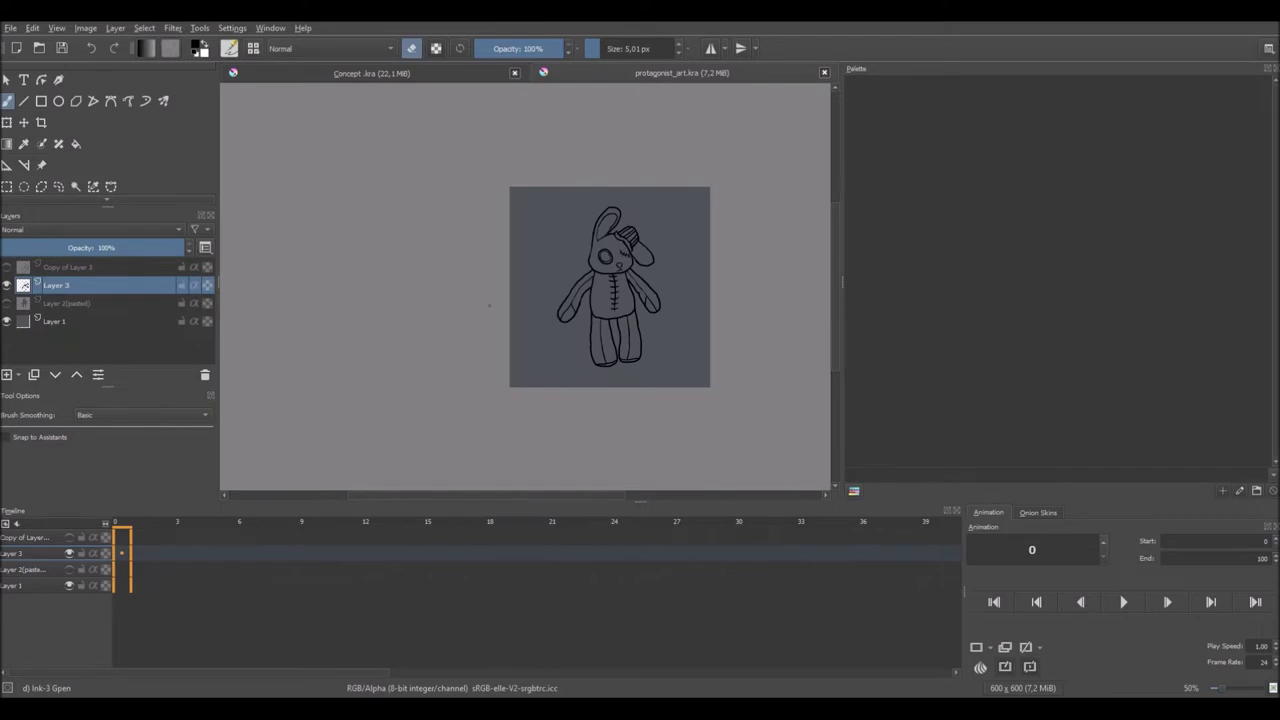
Reduce the brush size to 3.01 px and draw a small pupil inside the round eye's inner ring.
{"action": "scroll", "coordinate": [489, 305], "scroll_direction": "up", "scroll_amount": 4}
{"action": "scroll", "coordinate": [605, 215], "scroll_direction": "up", "scroll_amount": 4}
{"action": "key", "text": "e"}
{"action": "left_click", "coordinate": [528, 230]}
{"action": "key", "text": "bracketleft"}
{"action": "key", "text": "bracketleft"}
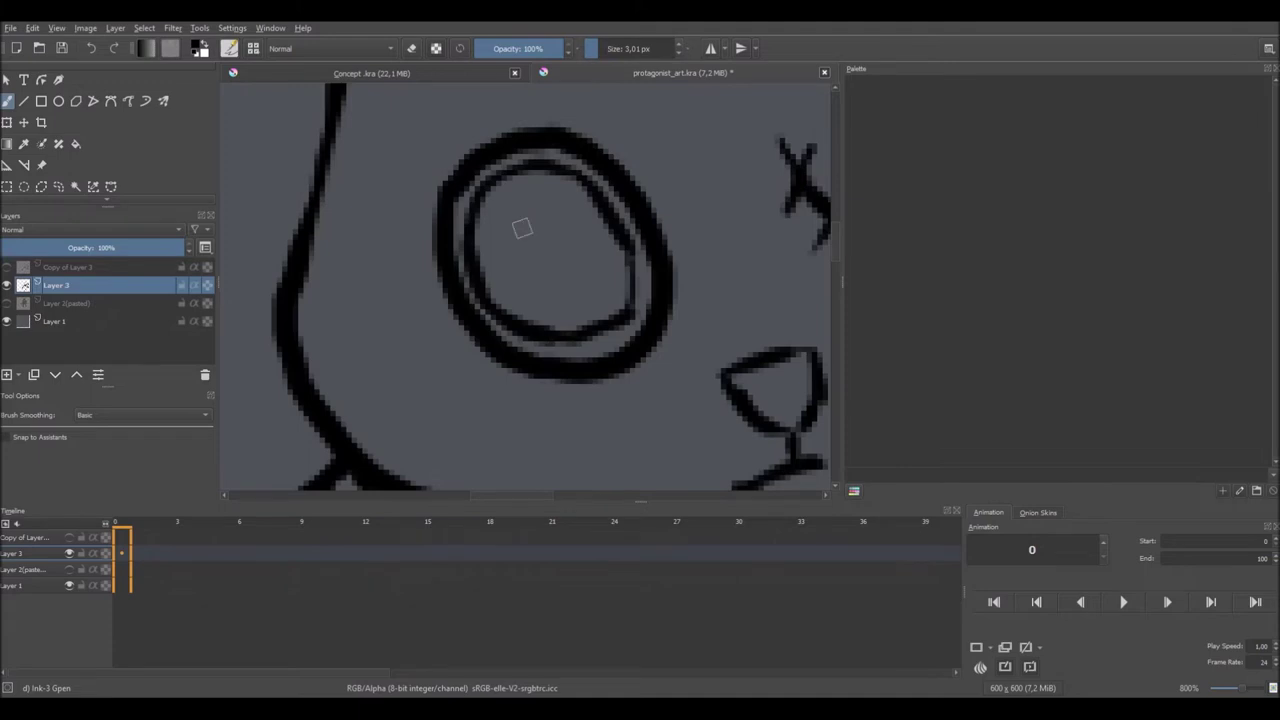
{"action": "mouse_move", "coordinate": [528, 243]}
{"action": "left_mouse_down"}
{"action": "mouse_move", "coordinate": [540, 283]}
{"action": "mouse_move", "coordinate": [522, 250]}
{"action": "mouse_move", "coordinate": [590, 308]}
{"action": "left_mouse_up"}
Isolate the pupil with a freehand selection and adjust its position within the round eye.
{"action": "scroll", "coordinate": [586, 220], "scroll_direction": "down", "scroll_amount": 5}
{"action": "scroll", "coordinate": [580, 225], "scroll_direction": "up", "scroll_amount": 5}
{"action": "left_click", "coordinate": [58, 186]}
{"action": "left_click_drag", "start_coordinate": [500, 265], "coordinate": [512, 267]}
{"action": "key", "text": "ctrl+shift+a"}
{"action": "scroll", "coordinate": [671, 270], "scroll_direction": "down", "scroll_amount": 6}
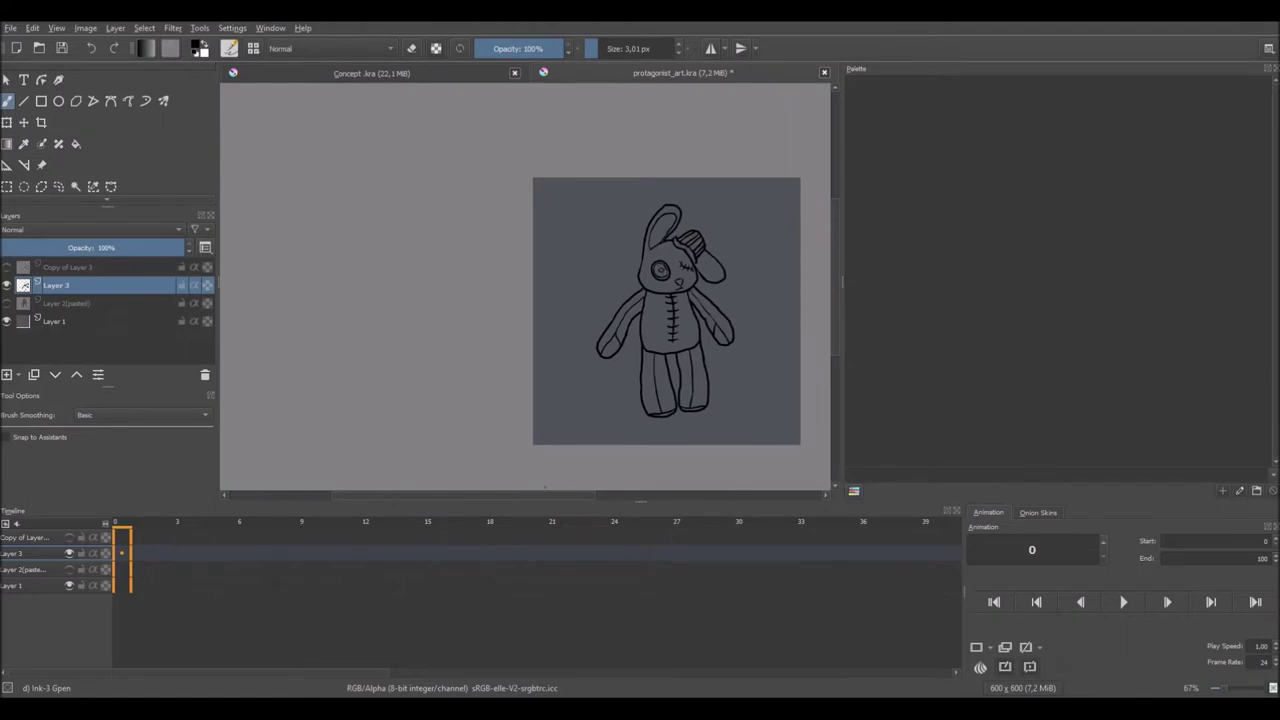
Rework the round eye's pupil and transform it to sit near the eye's centre, and save the document.
{"action": "scroll", "coordinate": [660, 275], "scroll_direction": "up", "scroll_amount": 6}
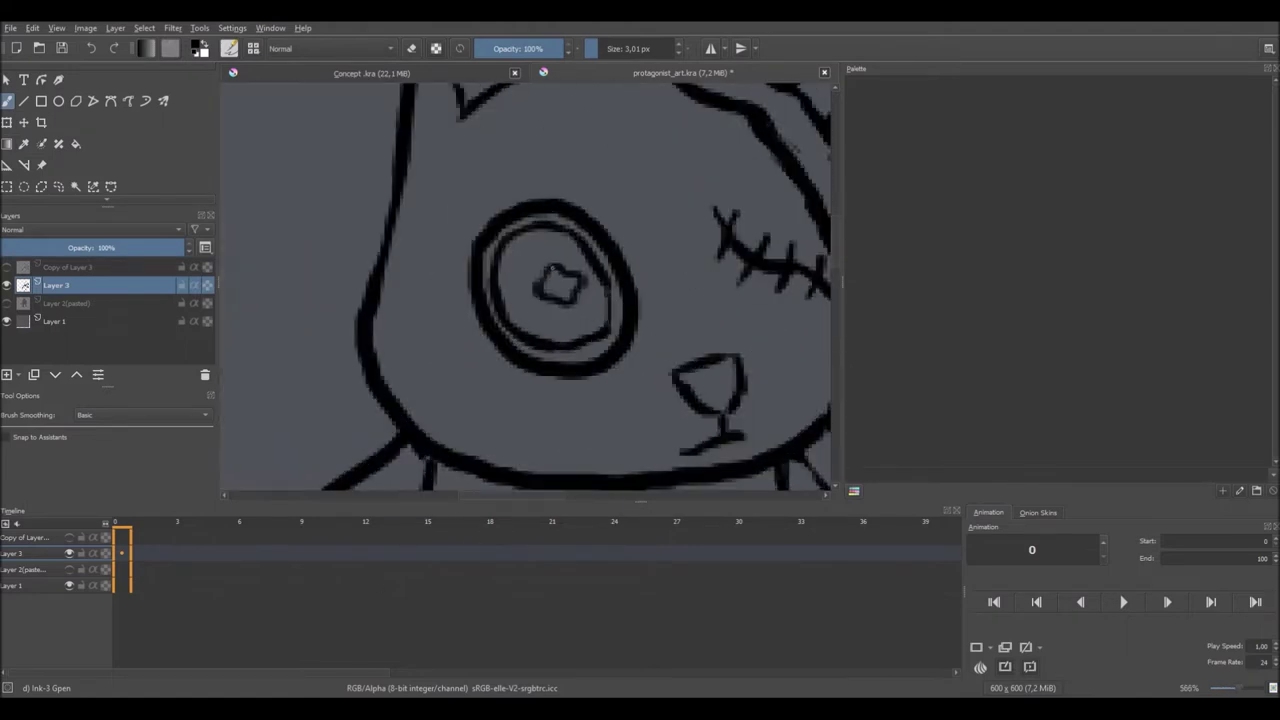
{"action": "mouse_move", "coordinate": [540, 295]}
{"action": "left_mouse_down"}
{"action": "mouse_move", "coordinate": [456, 262]}
{"action": "mouse_move", "coordinate": [512, 240]}
{"action": "mouse_move", "coordinate": [472, 224]}
{"action": "mouse_move", "coordinate": [462, 254]}
{"action": "mouse_move", "coordinate": [486, 245]}
{"action": "left_mouse_up"}
{"action": "left_click", "coordinate": [58, 186]}
{"action": "key", "text": "ctrl+t"}
{"action": "key", "text": "Return"}
{"action": "key", "text": "b"}
{"action": "scroll", "coordinate": [657, 372], "scroll_direction": "down", "scroll_amount": 6}
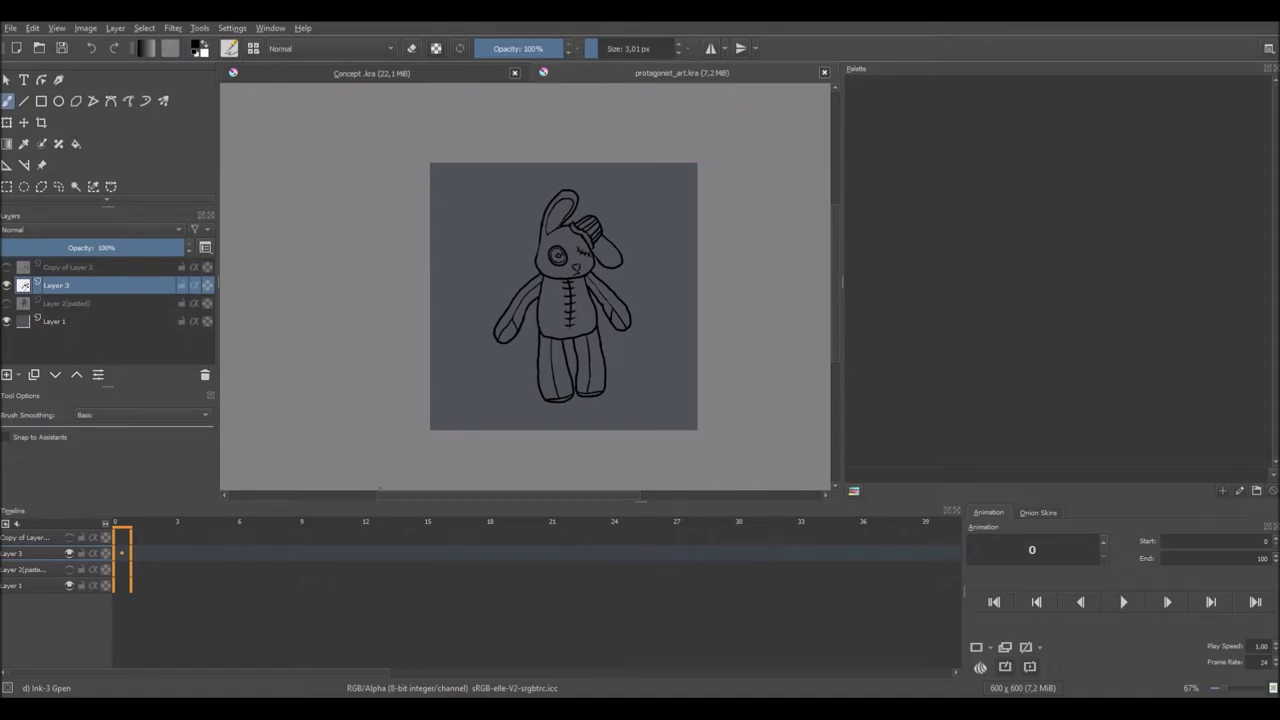
Draw a thin seam from the top of the head to the nose with small stitches along its upper part, and save.
{"action": "scroll", "coordinate": [558, 256], "scroll_direction": "up", "scroll_amount": 4}
{"action": "left_click_drag", "start_coordinate": [548, 192], "coordinate": [551, 213]}
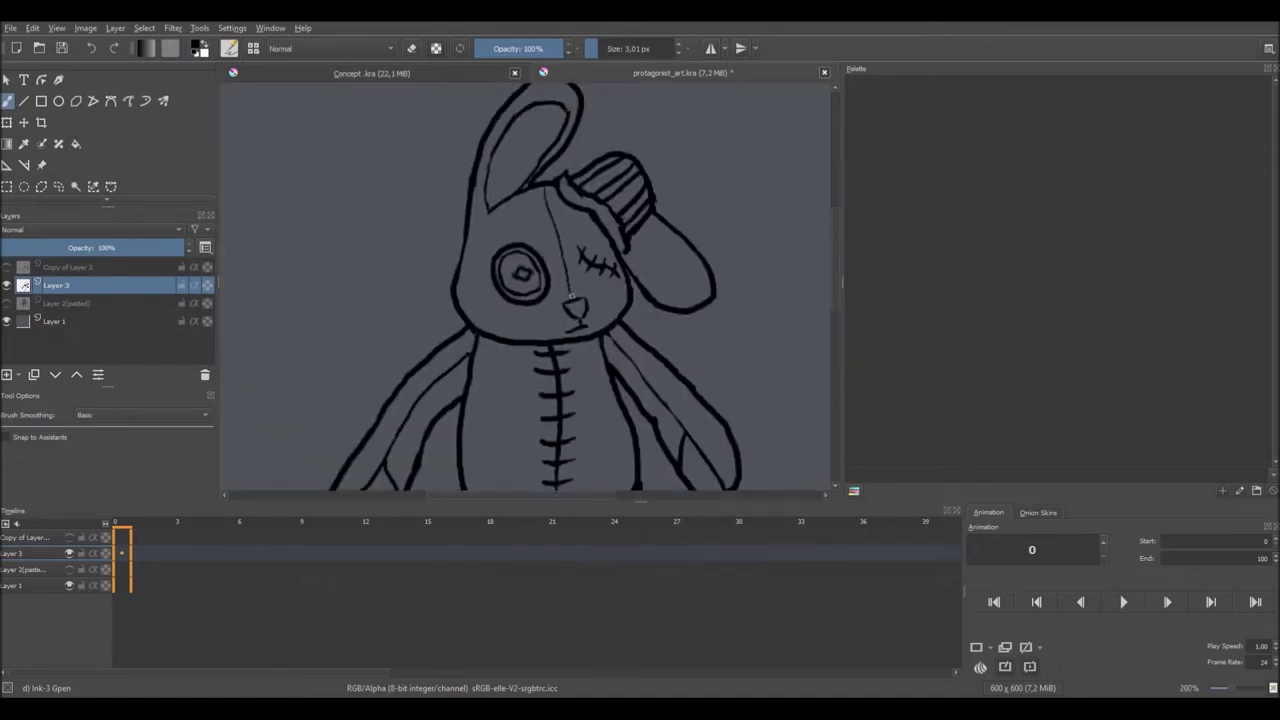
{"action": "key", "text": "e"}
{"action": "left_click_drag", "start_coordinate": [548, 190], "coordinate": [566, 292]}
{"action": "key", "text": "e"}
{"action": "scroll", "coordinate": [543, 213], "scroll_direction": "down", "scroll_amount": 5}
{"action": "scroll", "coordinate": [529, 298], "scroll_direction": "up", "scroll_amount": 8}
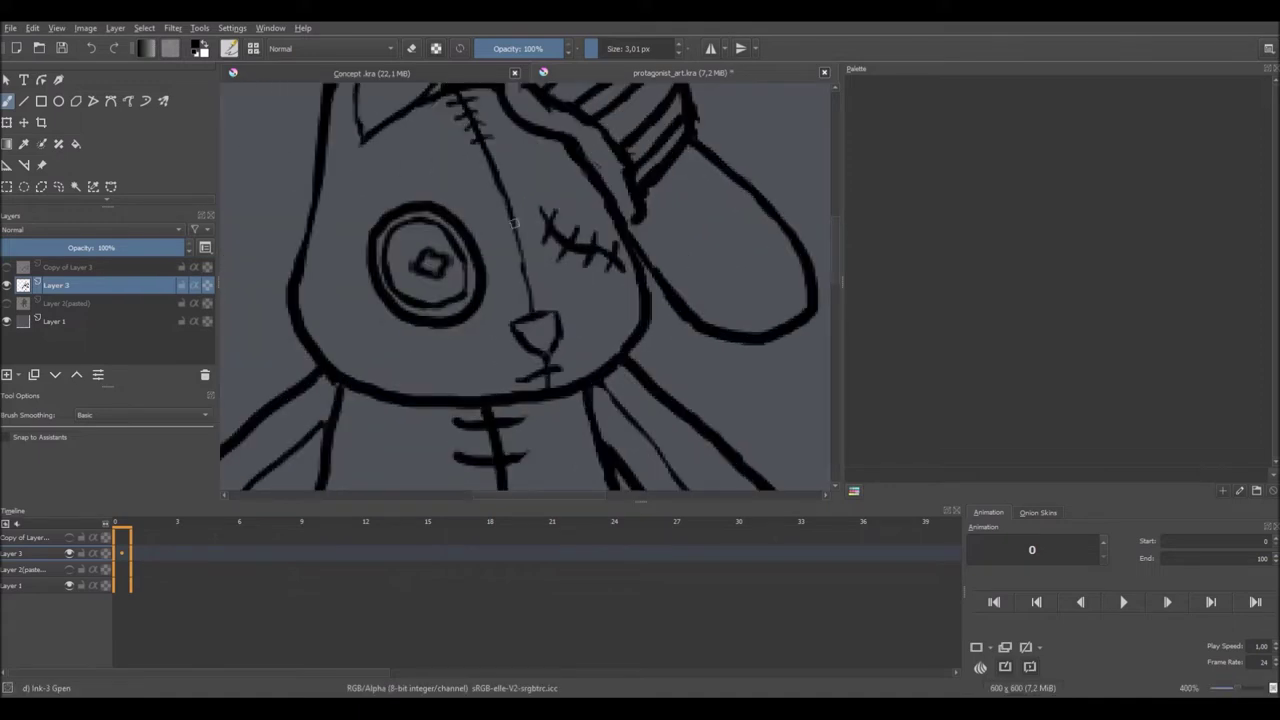
{"action": "scroll", "coordinate": [482, 157], "scroll_direction": "down", "scroll_amount": 5}
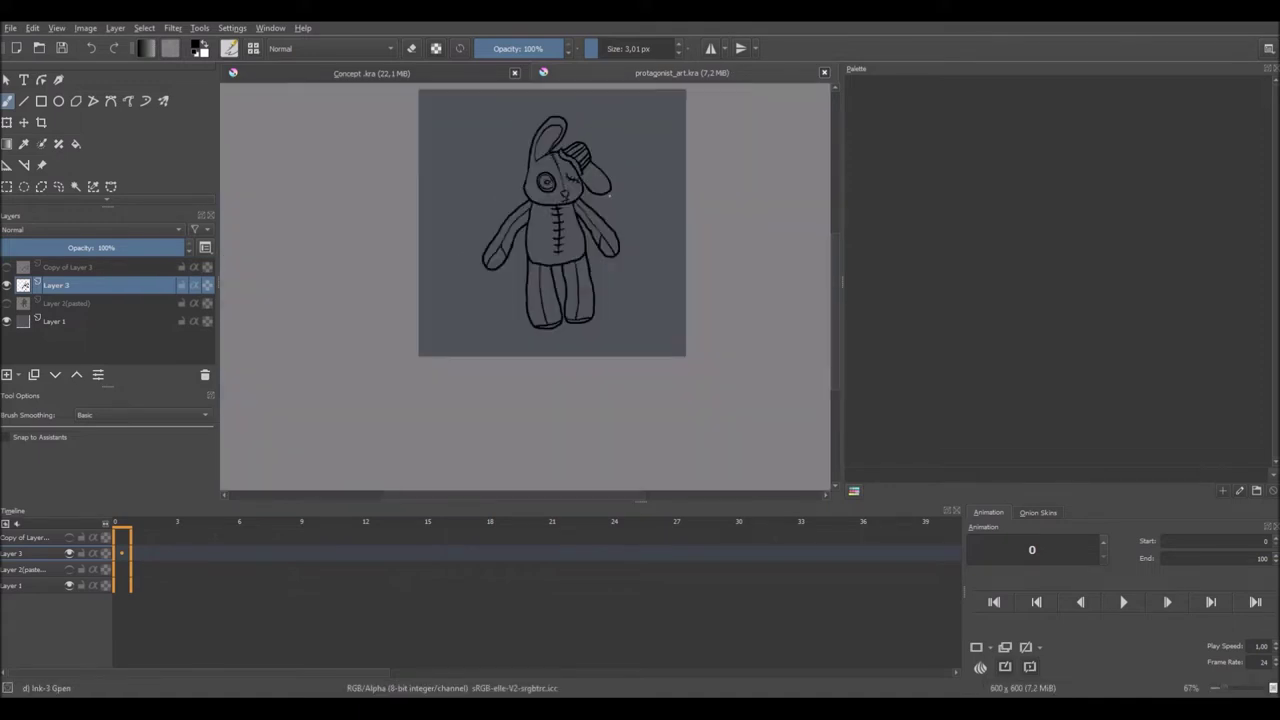
Erase the lower part of the forehead seam just above the nose, and save the document.
{"action": "scroll", "coordinate": [552, 174], "scroll_direction": "up", "scroll_amount": 8}
{"action": "key", "text": "e"}
{"action": "mouse_move", "coordinate": [616, 262]}
{"action": "left_mouse_down"}
{"action": "mouse_move", "coordinate": [612, 214]}
{"action": "mouse_move", "coordinate": [620, 246]}
{"action": "left_mouse_up"}
{"action": "key", "text": "ctrl+s"}
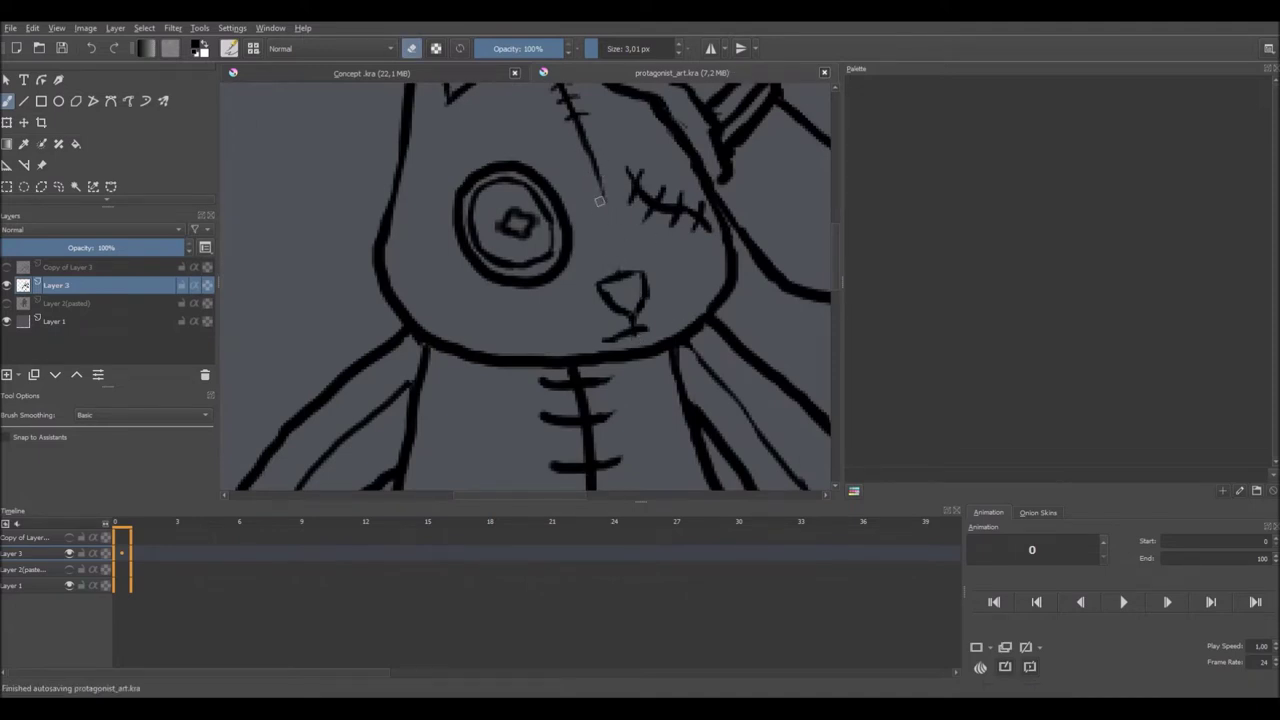
Rework the mouth line and add small cross stitches along its left end, and save the document.
{"action": "scroll", "coordinate": [593, 150], "scroll_direction": "down", "scroll_amount": 5}
{"action": "scroll", "coordinate": [613, 267], "scroll_direction": "up", "scroll_amount": 9}
{"action": "mouse_move", "coordinate": [660, 282]}
{"action": "left_mouse_down"}
{"action": "mouse_move", "coordinate": [606, 311]}
{"action": "mouse_move", "coordinate": [526, 300]}
{"action": "left_mouse_up"}
{"action": "key", "text": "e"}
{"action": "left_click_drag", "start_coordinate": [532, 294], "coordinate": [552, 316]}
{"action": "left_click_drag", "start_coordinate": [558, 298], "coordinate": [576, 318]}
{"action": "mouse_move", "coordinate": [582, 300]}
{"action": "left_mouse_down"}
{"action": "mouse_move", "coordinate": [588, 318]}
{"action": "mouse_move", "coordinate": [600, 314]}
{"action": "left_mouse_up"}
{"action": "key", "text": "ctrl+s"}
{"action": "scroll", "coordinate": [601, 298], "scroll_direction": "down", "scroll_amount": 9}
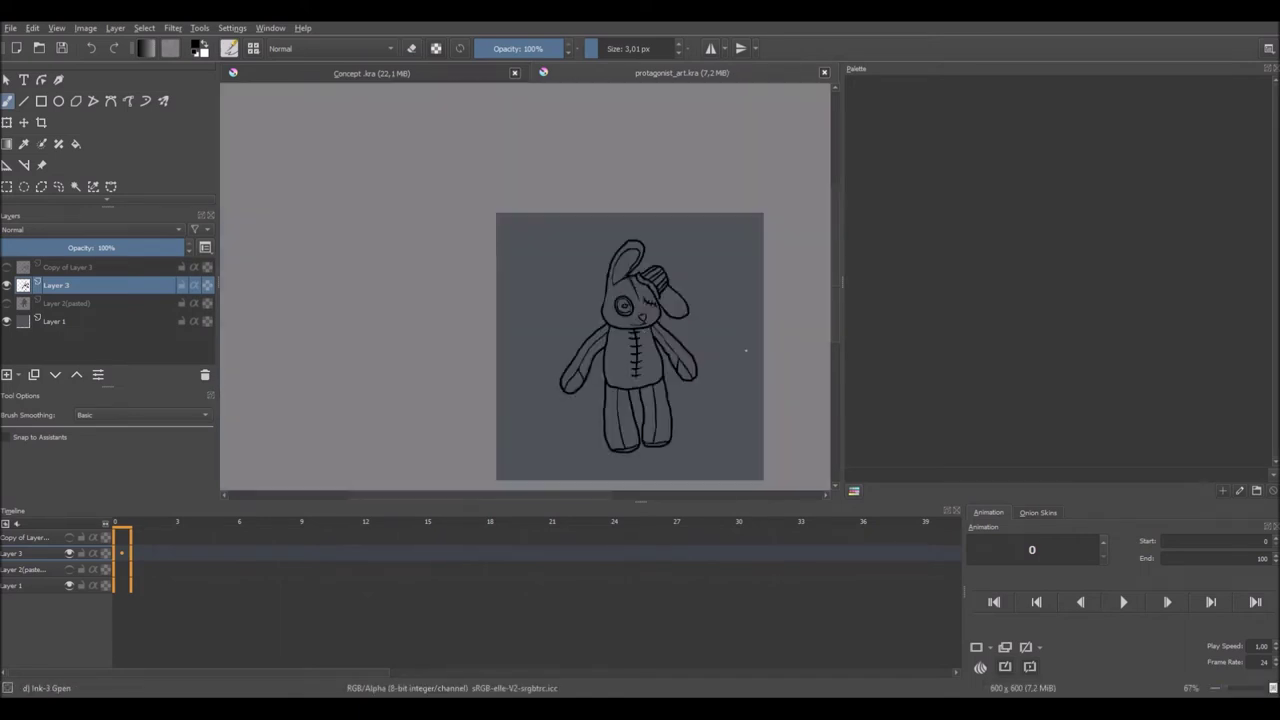
Extend the mouth's right end with small cross stitches, and save the document.
{"action": "scroll", "coordinate": [645, 329], "scroll_direction": "up", "scroll_amount": 10}
{"action": "left_click_drag", "start_coordinate": [625, 283], "coordinate": [697, 270]}
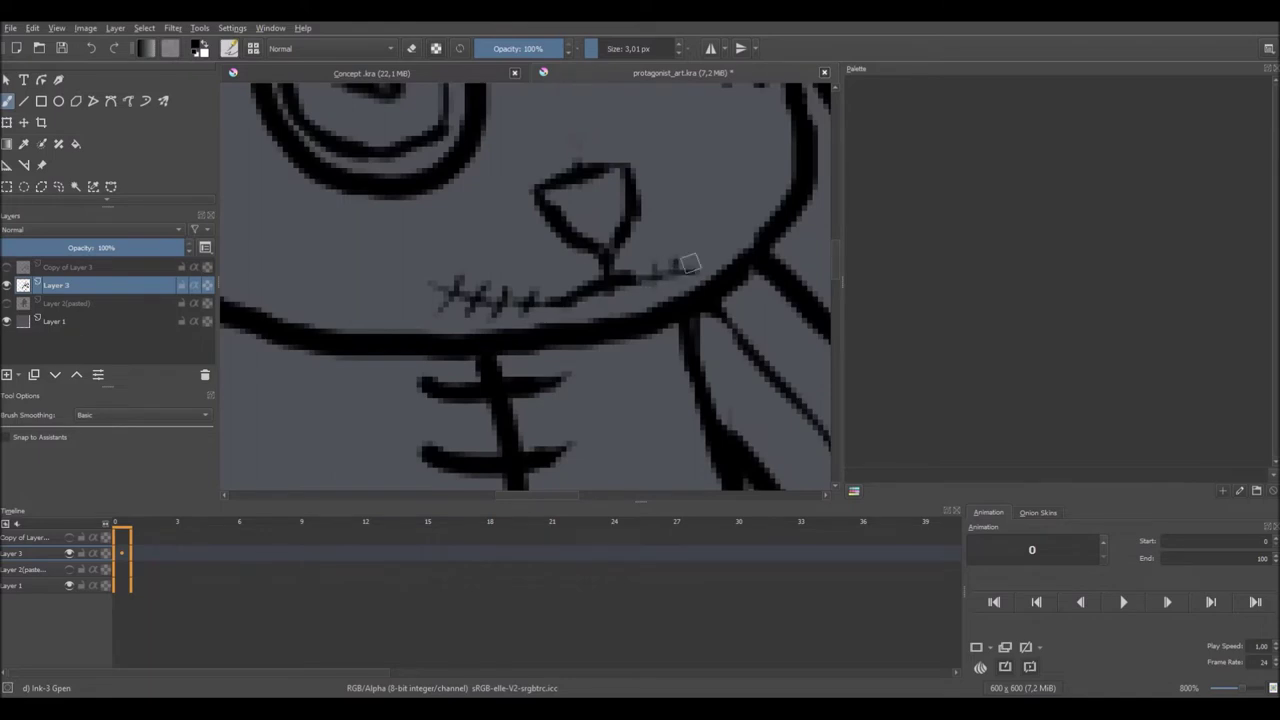
{"action": "key", "text": "ctrl+s"}
{"action": "scroll", "coordinate": [586, 362], "scroll_direction": "down", "scroll_amount": 12}
{"action": "left_click_drag", "start_coordinate": [572, 353], "coordinate": [491, 345]}
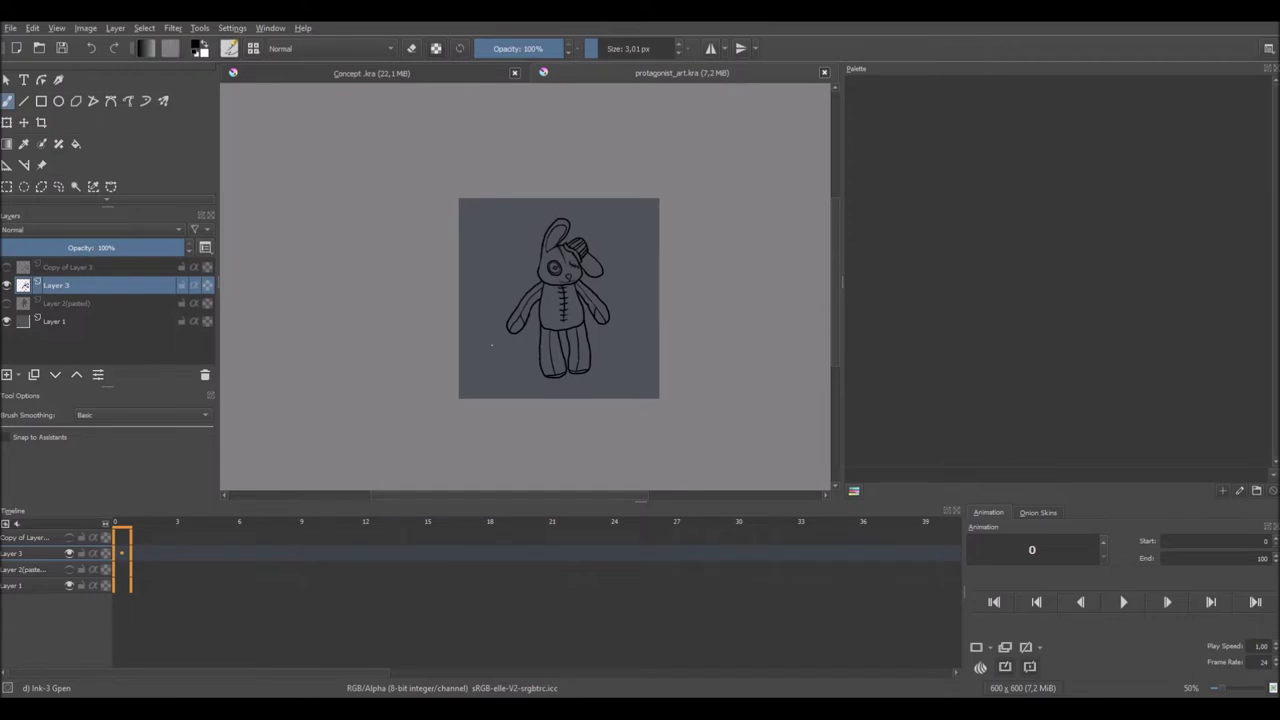
{"action": "key", "text": "plus"}
{"action": "key", "text": "plus"}
{"action": "key", "text": "plus"}
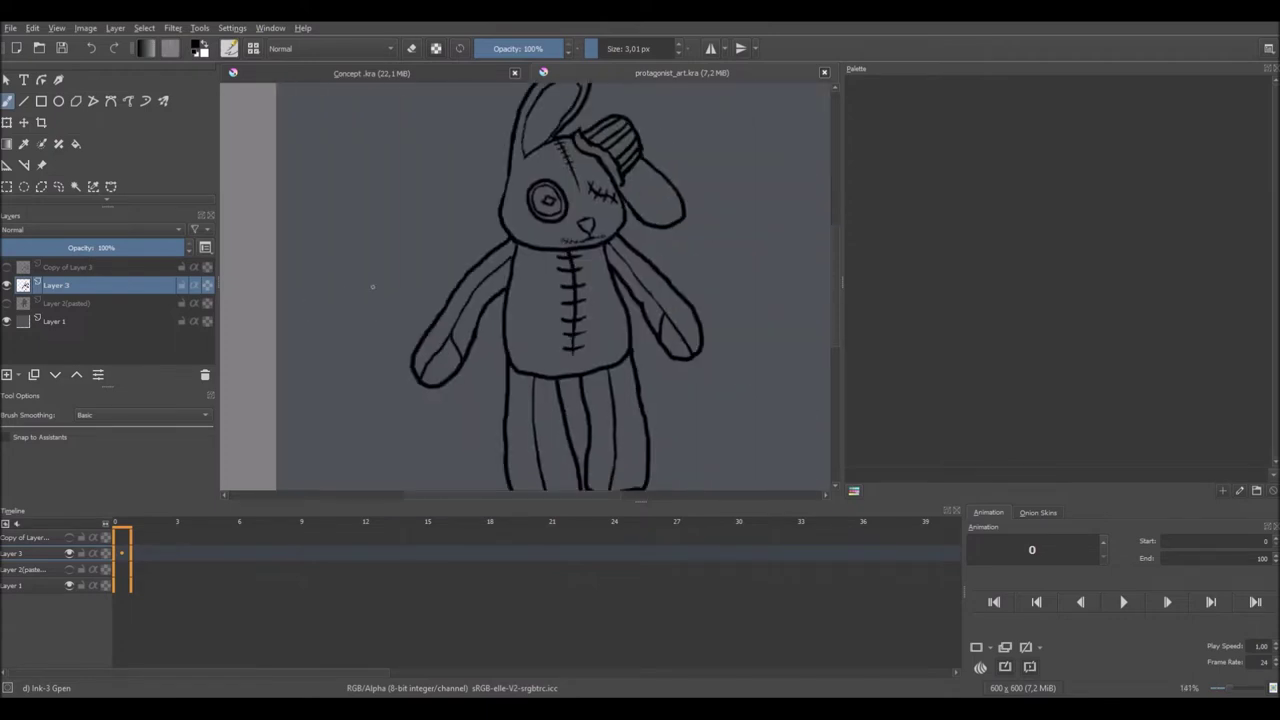
{"action": "scroll", "coordinate": [372, 287], "scroll_direction": "down", "scroll_amount": 5}
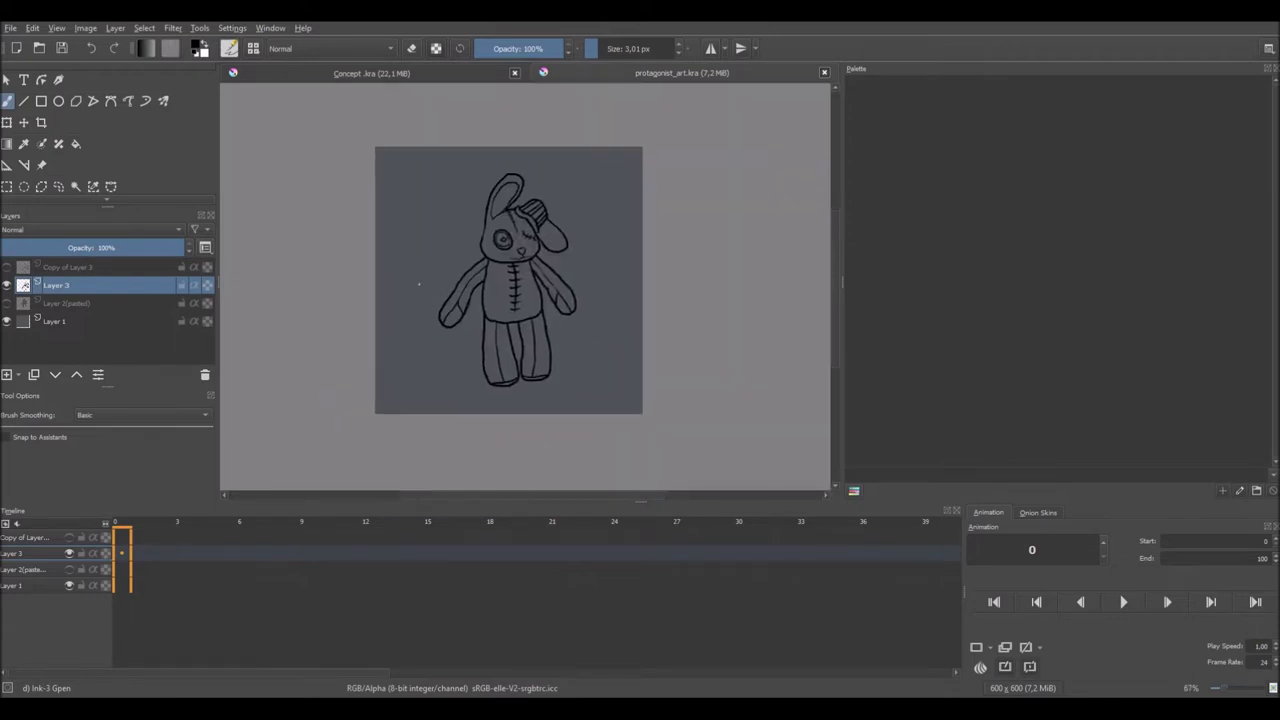
Rename the line-art layer to lineart, add a layer named color, and open the blkeye-rabbitplush3 reference photo.
{"action": "key", "text": "1"}
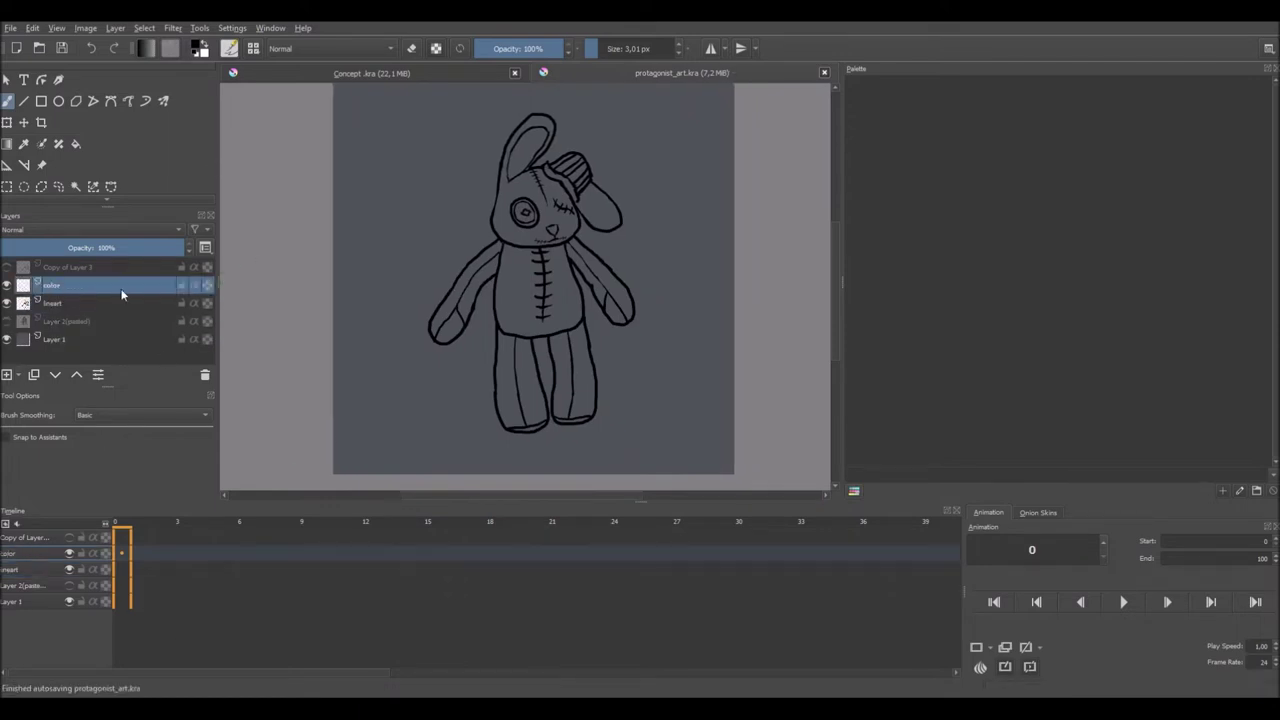
{"action": "key", "text": "plus"}
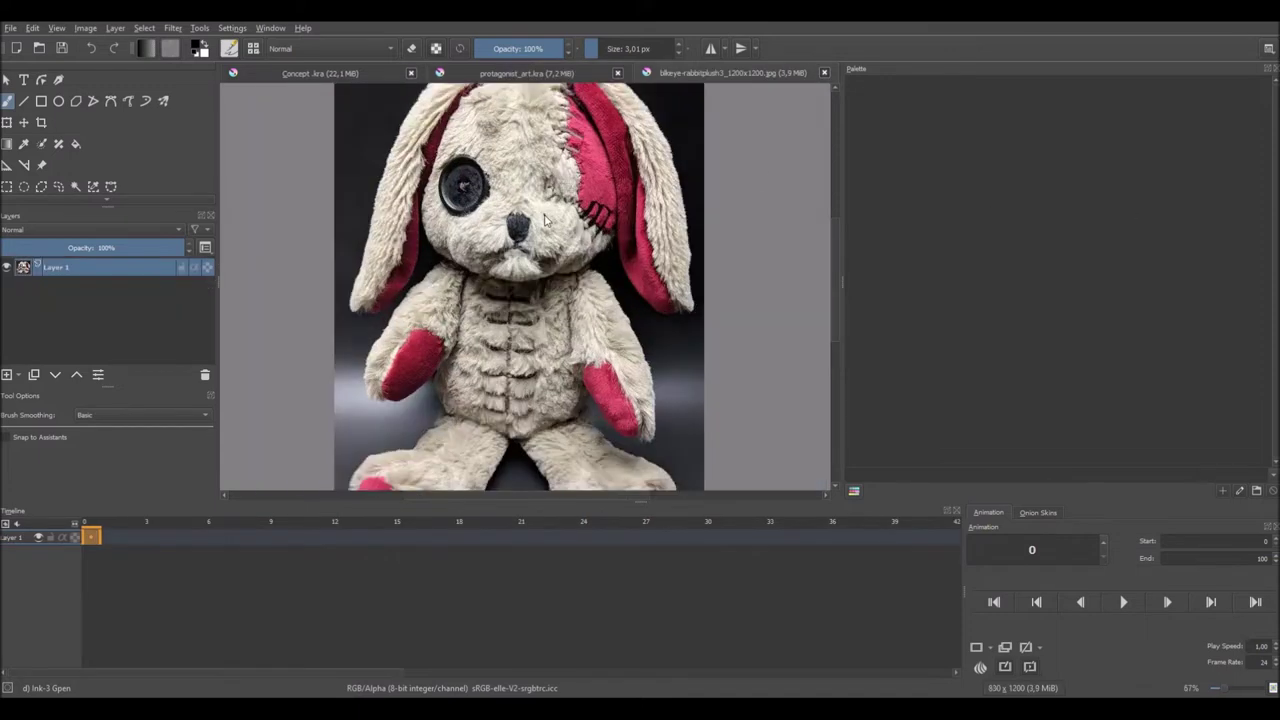
{"action": "scroll", "coordinate": [590, 285], "scroll_direction": "down", "scroll_amount": 3}
{"action": "scroll", "coordinate": [590, 285], "scroll_direction": "up", "scroll_amount": 3}
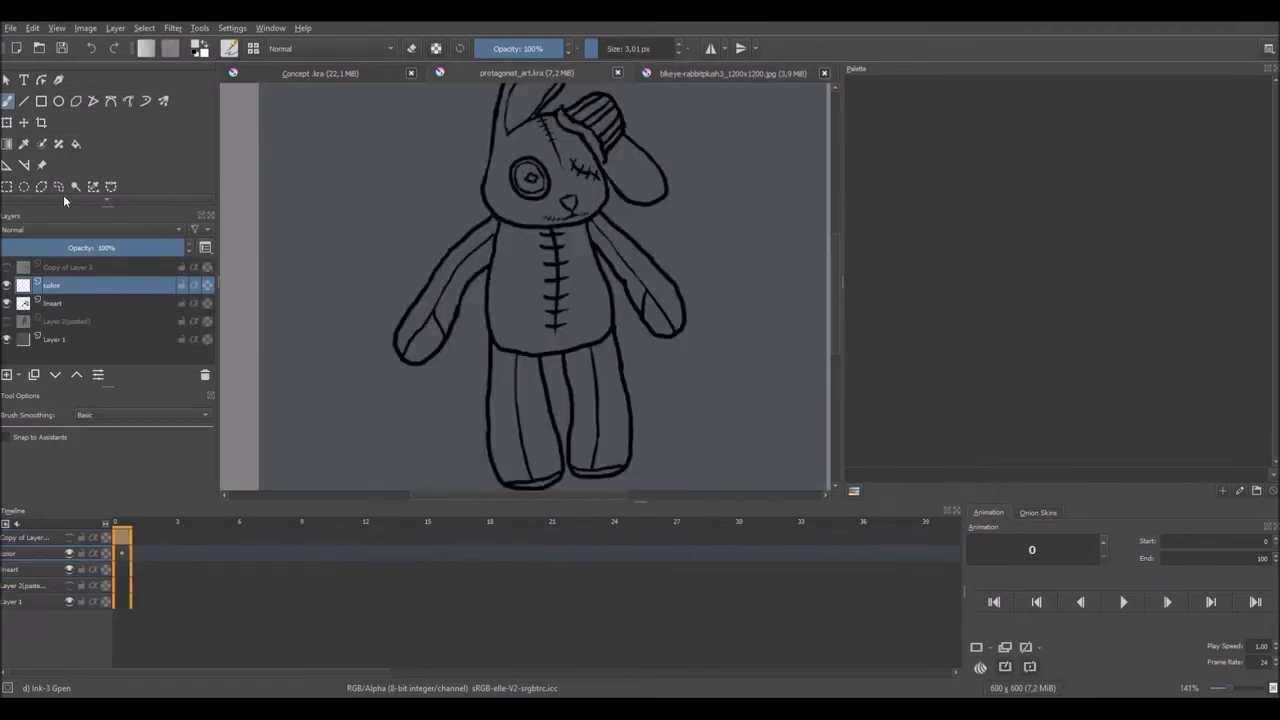
Fill the rabbit's torso with light cream on the color layer and place that layer beneath lineart.
{"action": "left_click", "coordinate": [75, 186]}
{"action": "left_click", "coordinate": [517, 286]}
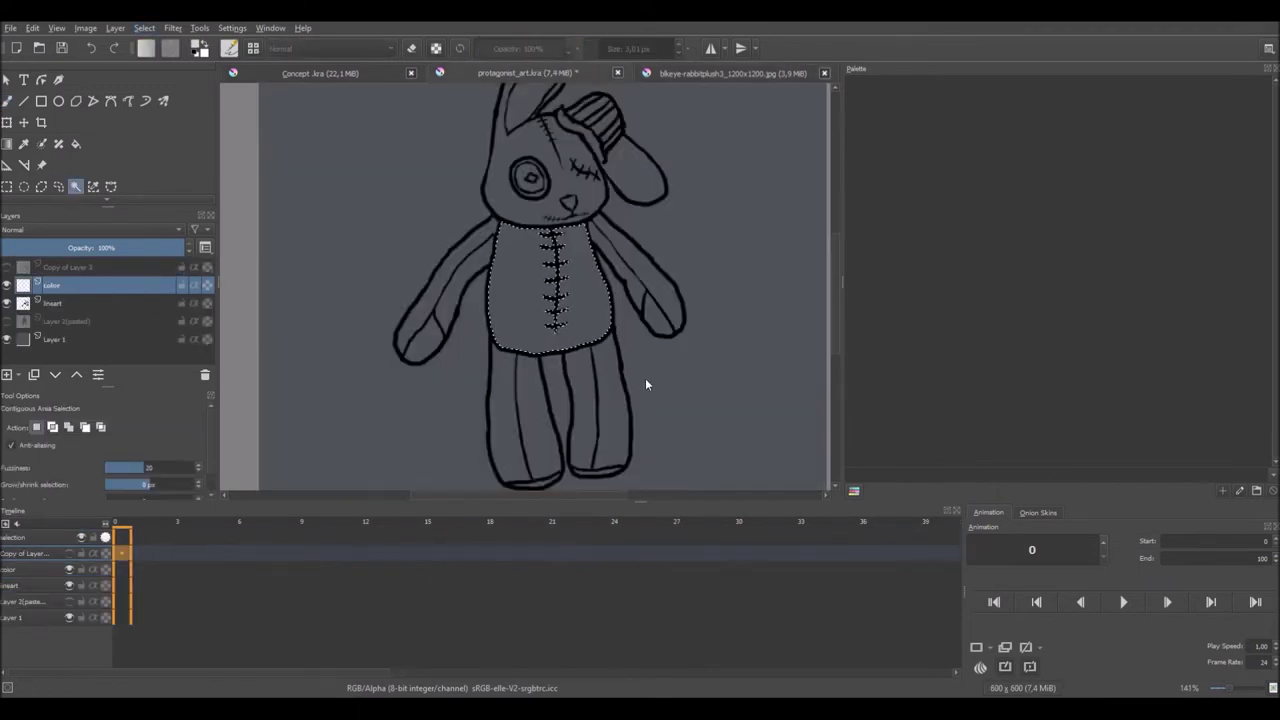
{"action": "key", "text": "shift+BackSpace"}
{"action": "key", "text": "ctrl+shift+a"}
{"action": "left_click_drag", "start_coordinate": [61, 297], "coordinate": [109, 277]}
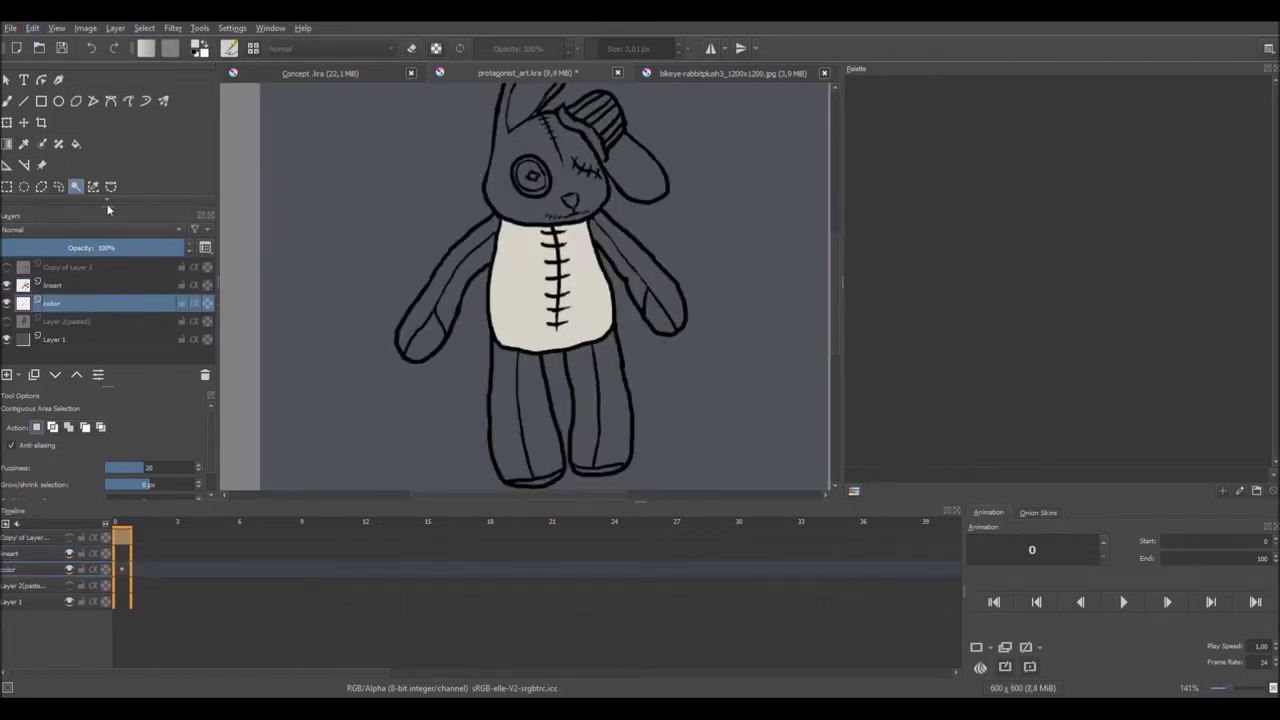
Sample a darker beige from the reference photo's fur, refill the torso with it on the color layer, and place lineart above color.
{"action": "key", "text": "ctrl+Tab"}
{"action": "key", "text": "1"}
{"action": "mouse_move", "coordinate": [584, 310]}
{"action": "left_mouse_down", "text": "ctrl"}
{"action": "mouse_move", "coordinate": [617, 319]}
{"action": "mouse_move", "coordinate": [606, 300]}
{"action": "left_mouse_up", "text": "ctrl"}
{"action": "key", "text": "ctrl+Tab"}
{"action": "left_click", "coordinate": [522, 290]}
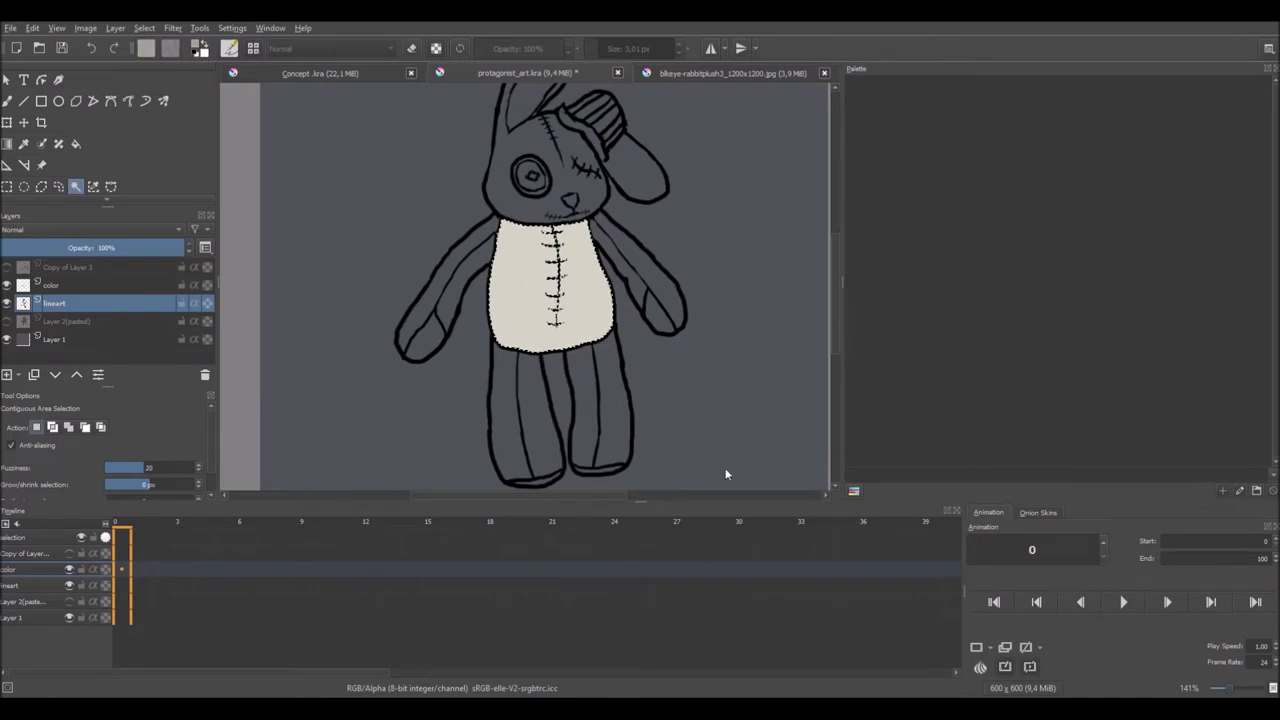
{"action": "key", "text": "Delete"}
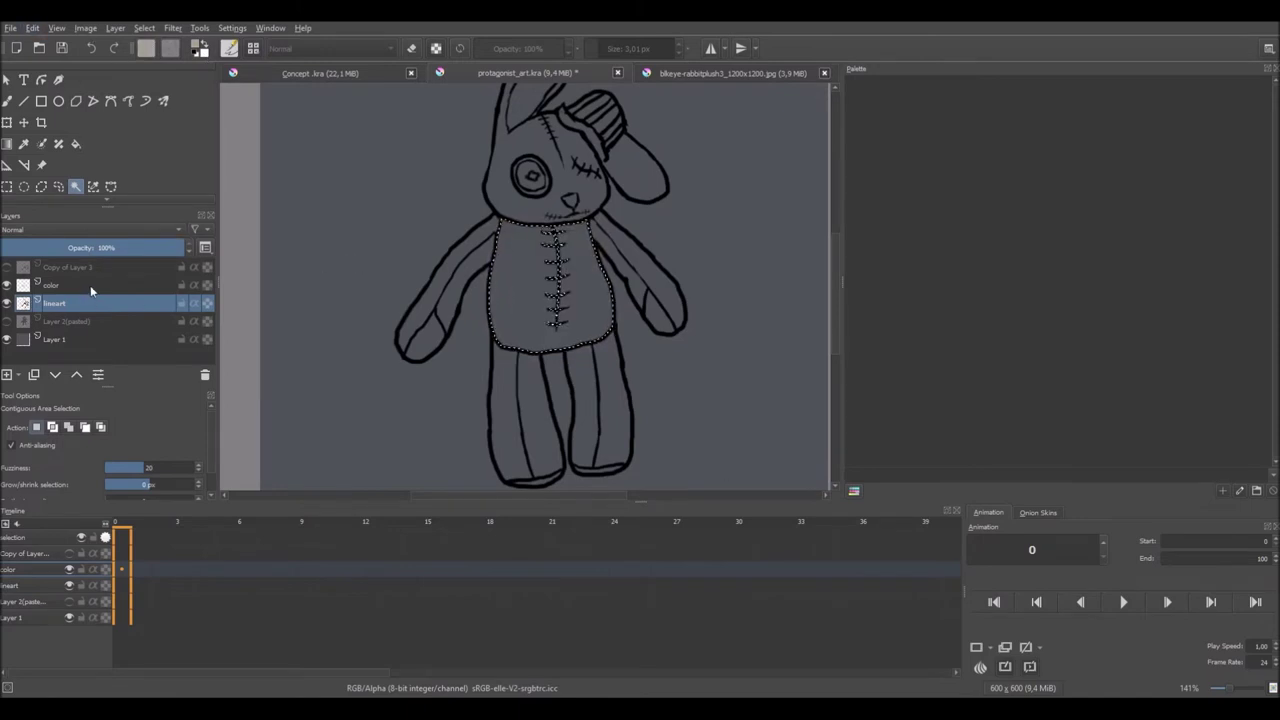
{"action": "left_click", "coordinate": [90, 285]}
{"action": "key", "text": "shift+BackSpace"}
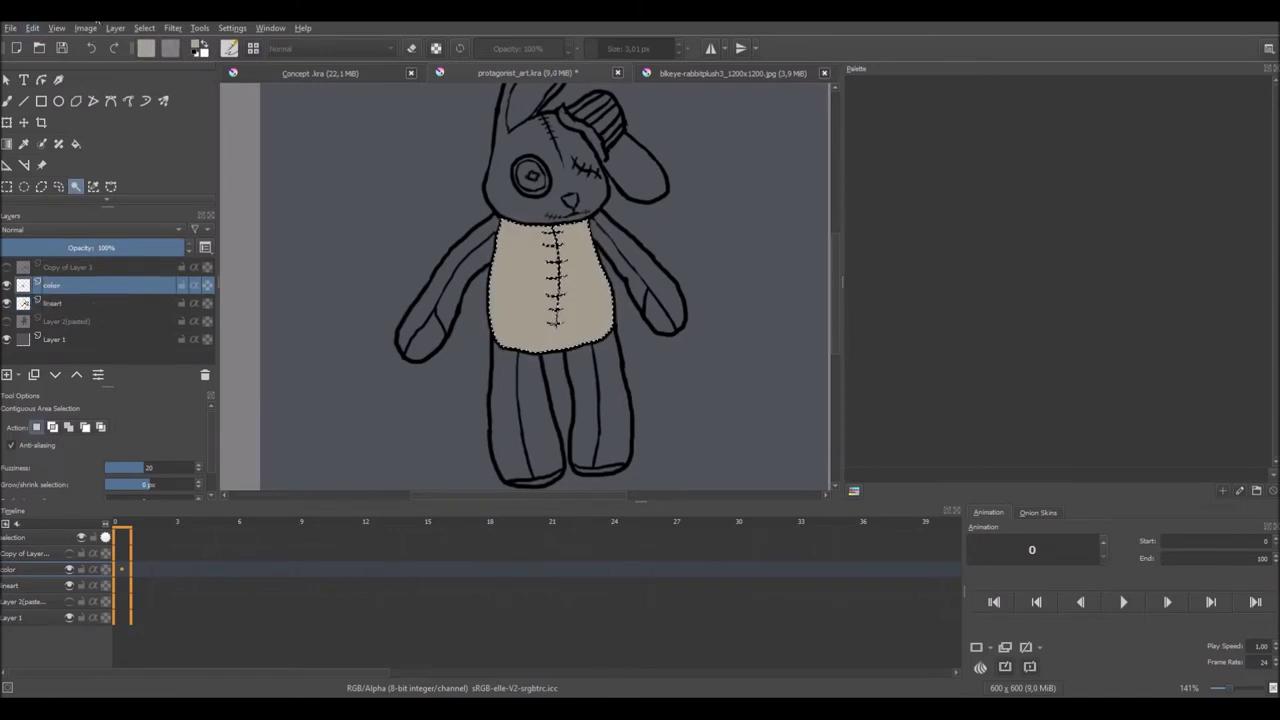
{"action": "left_click_drag", "start_coordinate": [80, 303], "coordinate": [80, 283]}
Select the arms, legs, head and ears without the paw and inner-ear patches, and fill them with beige on the color layer.
{"action": "scroll", "coordinate": [472, 280], "scroll_direction": "up", "scroll_amount": 1}
{"action": "left_click", "coordinate": [435, 290]}
{"action": "key", "text": "ctrl+shift+a"}
{"action": "left_click", "coordinate": [473, 266]}
{"action": "scroll", "coordinate": [638, 99], "scroll_direction": "down", "scroll_amount": 1}
{"action": "left_click", "coordinate": [654, 454], "text": "shift"}
{"action": "left_click", "coordinate": [711, 284], "text": "shift"}
{"action": "left_click", "coordinate": [587, 347], "text": "shift"}
{"action": "scroll", "coordinate": [600, 300], "scroll_direction": "up", "scroll_amount": 2}
{"action": "left_click", "coordinate": [610, 200], "text": "shift"}
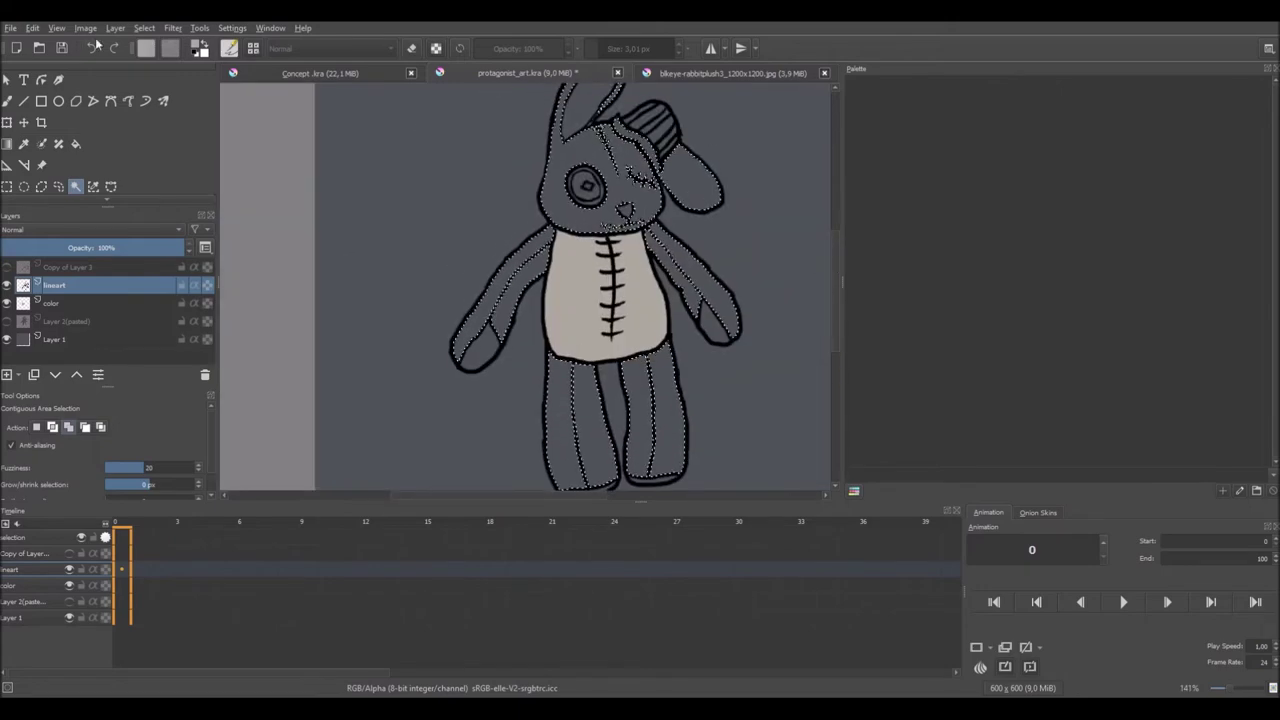
{"action": "key", "text": "shift+BackSpace"}
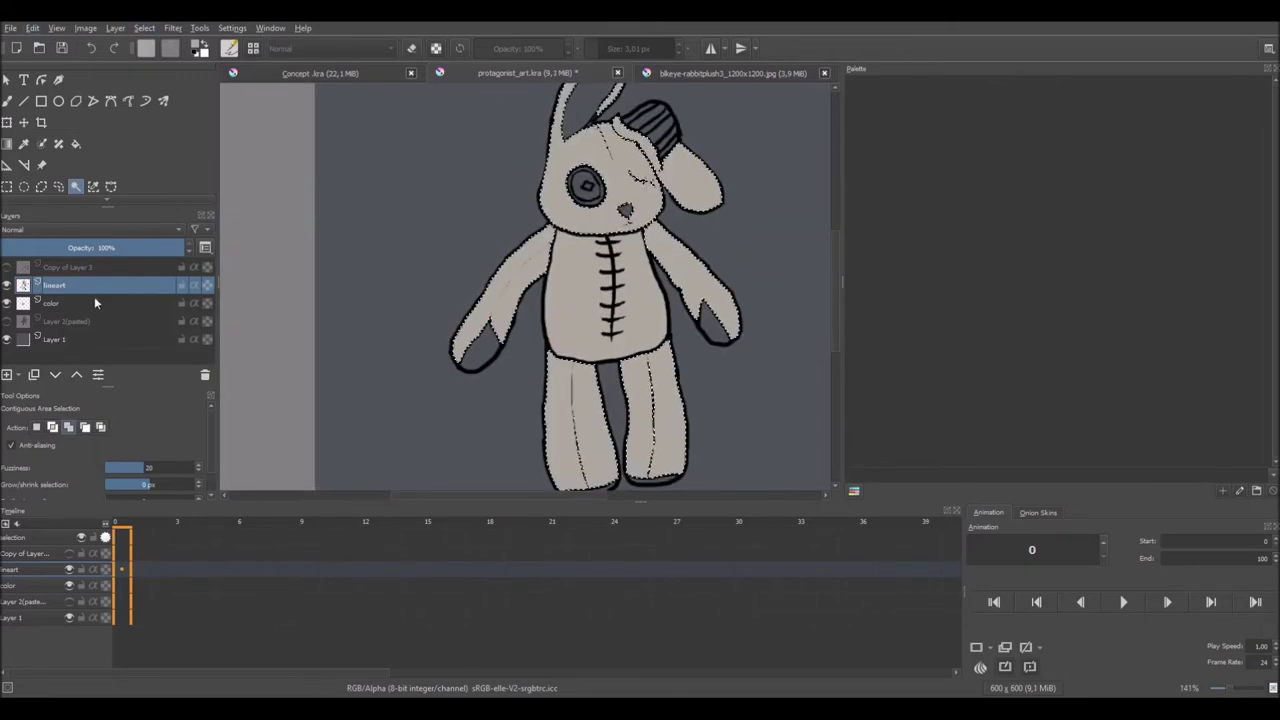
{"action": "key", "text": "ctrl+z"}
{"action": "key", "text": "ctrl+shift+z"}
Sample the dark red from the reference photo and fill the paw patches and foot soles with it on the color layer.
{"action": "key", "text": "b"}
{"action": "key", "text": "ctrl+Tab"}
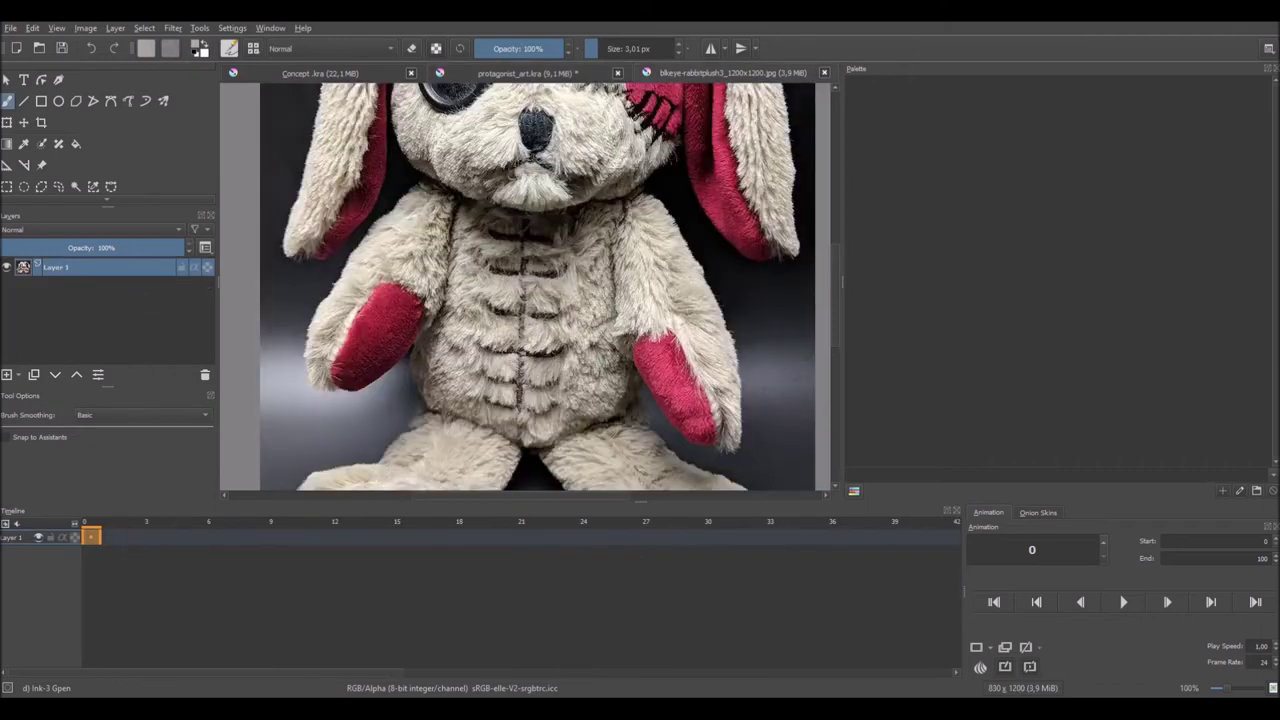
{"action": "key", "text": "ctrl+shift+Tab"}
{"action": "left_click", "coordinate": [75, 186]}
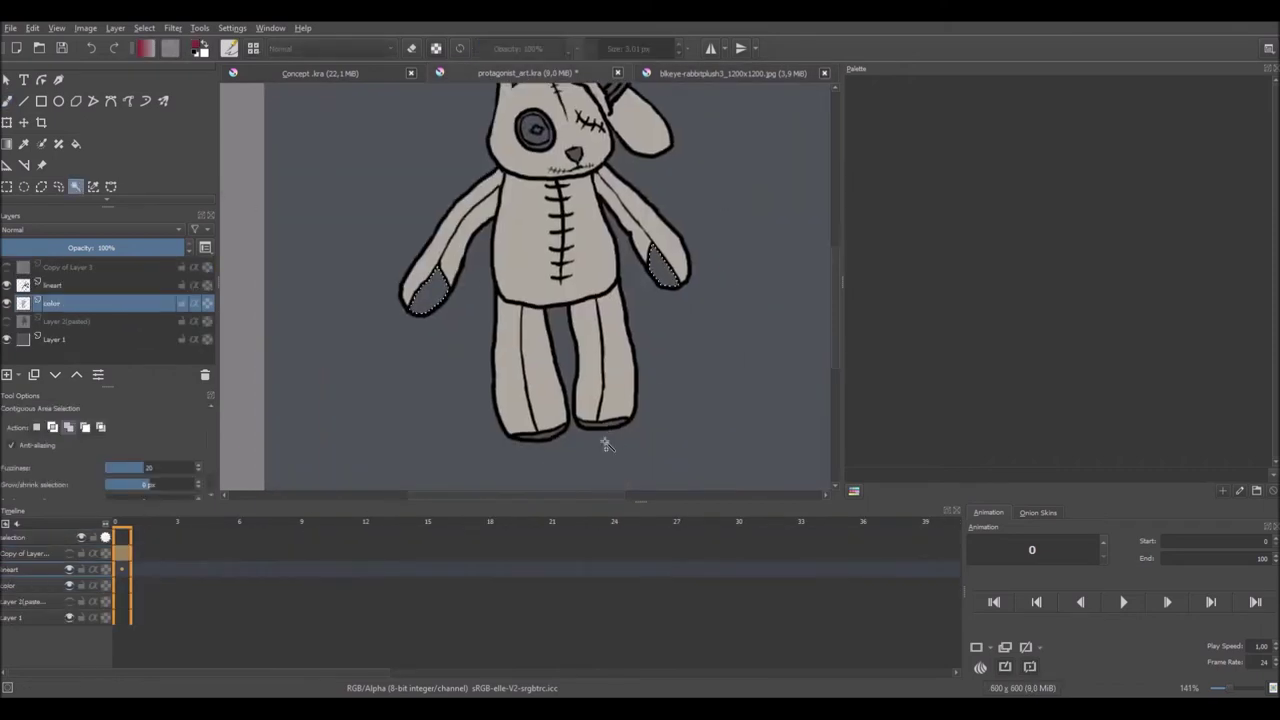
{"action": "left_click", "coordinate": [605, 440], "text": "shift"}
{"action": "left_click", "coordinate": [535, 436], "text": "shift"}
{"action": "scroll", "coordinate": [535, 436], "scroll_direction": "down", "scroll_amount": 3}
{"action": "key", "text": "shift+BackSpace"}
Fill the inside of the upright ear with the dark red on the color layer, and clear the selection.
{"action": "scroll", "coordinate": [831, 297], "scroll_direction": "up", "scroll_amount": 3}
{"action": "key", "text": "b"}
{"action": "left_click", "coordinate": [680, 73]}
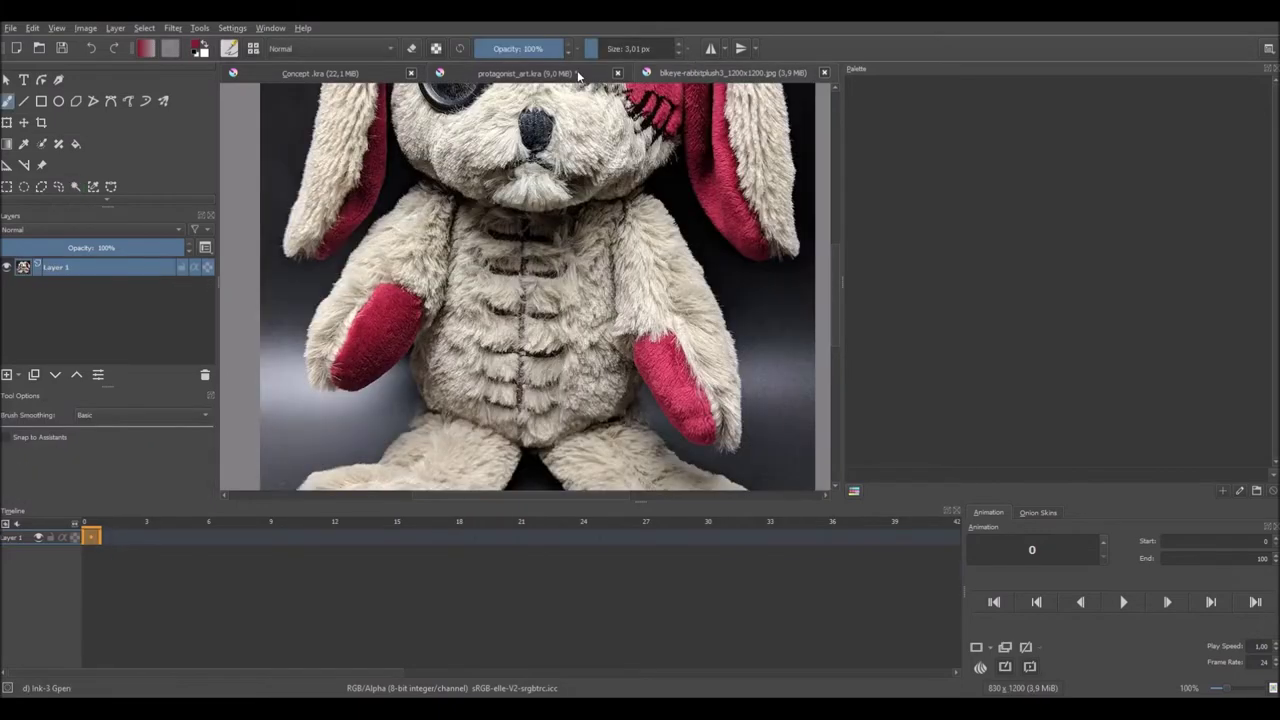
{"action": "left_click", "coordinate": [578, 73]}
{"action": "key", "text": "shift+BackSpace"}
{"action": "key", "text": "ctrl+Tab"}
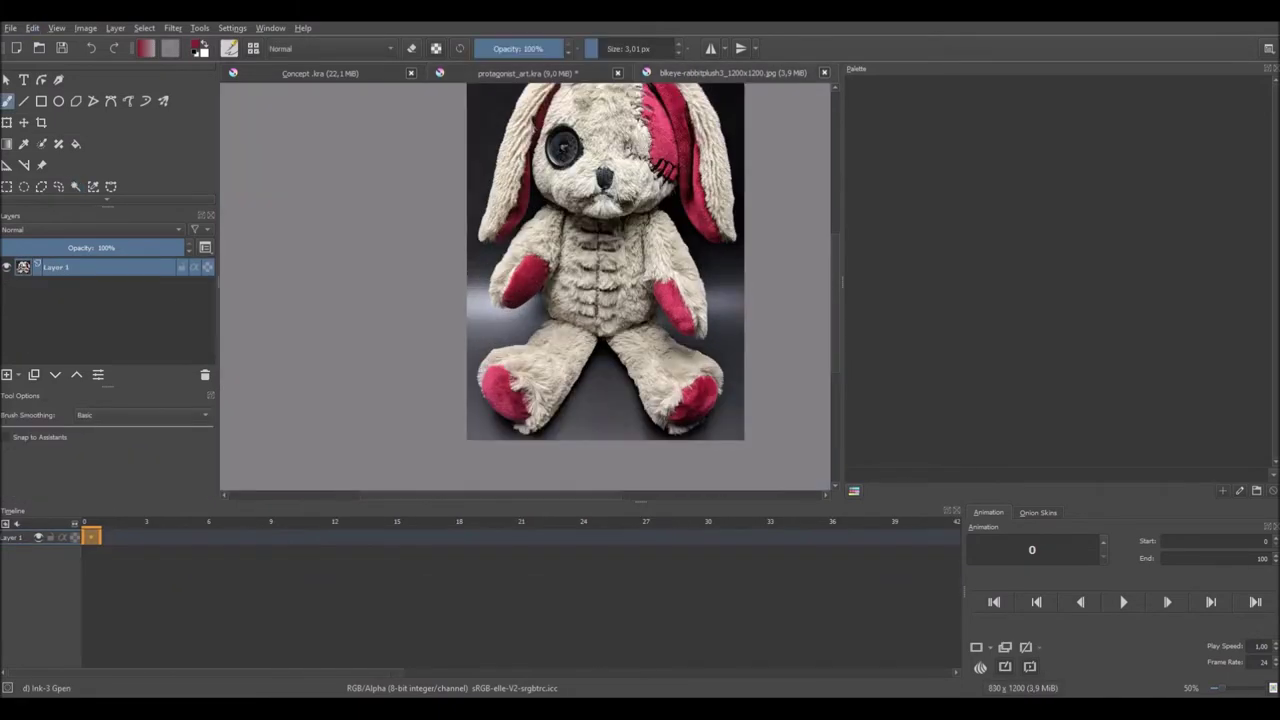
{"action": "left_click", "coordinate": [567, 80]}
{"action": "scroll", "coordinate": [600, 250], "scroll_direction": "up", "scroll_amount": 2}
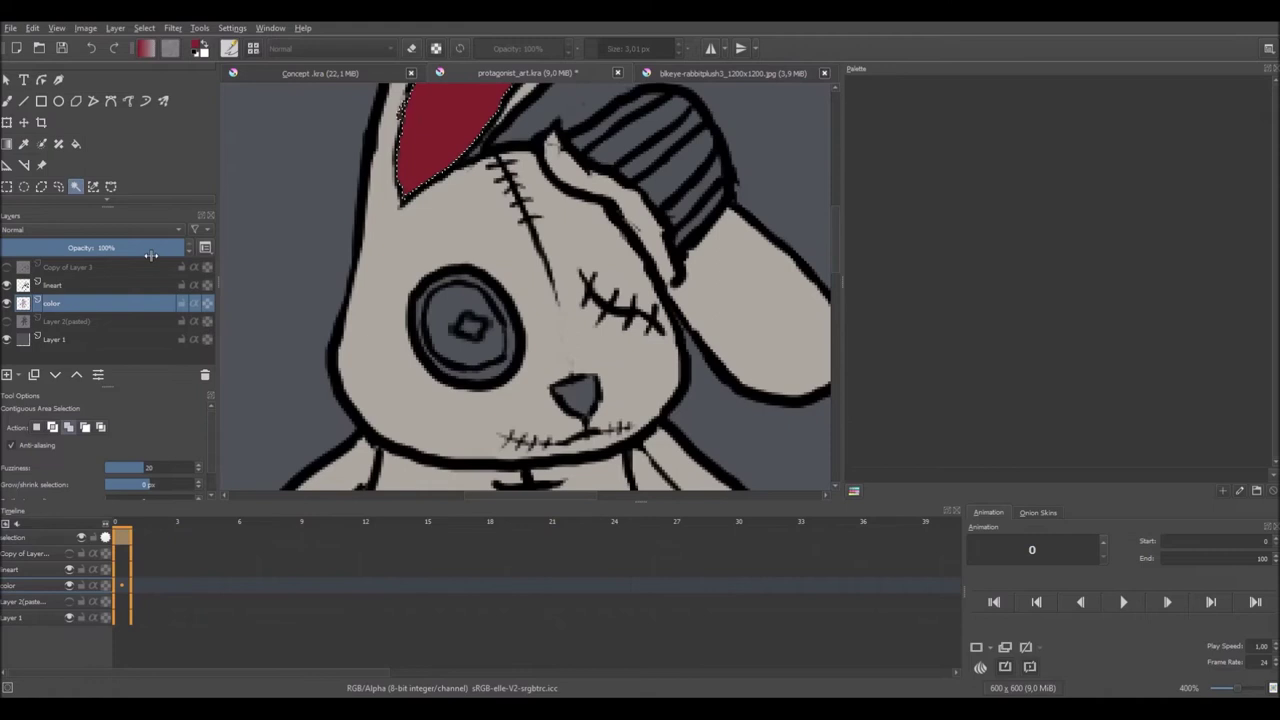
{"action": "key", "text": "b"}
{"action": "key", "text": "ctrl+shift+a"}
Join the eye stitching to the forehead seam with a thin black line on a new layer, and paint the enclosed patch red on color.
{"action": "key", "text": "Insert"}
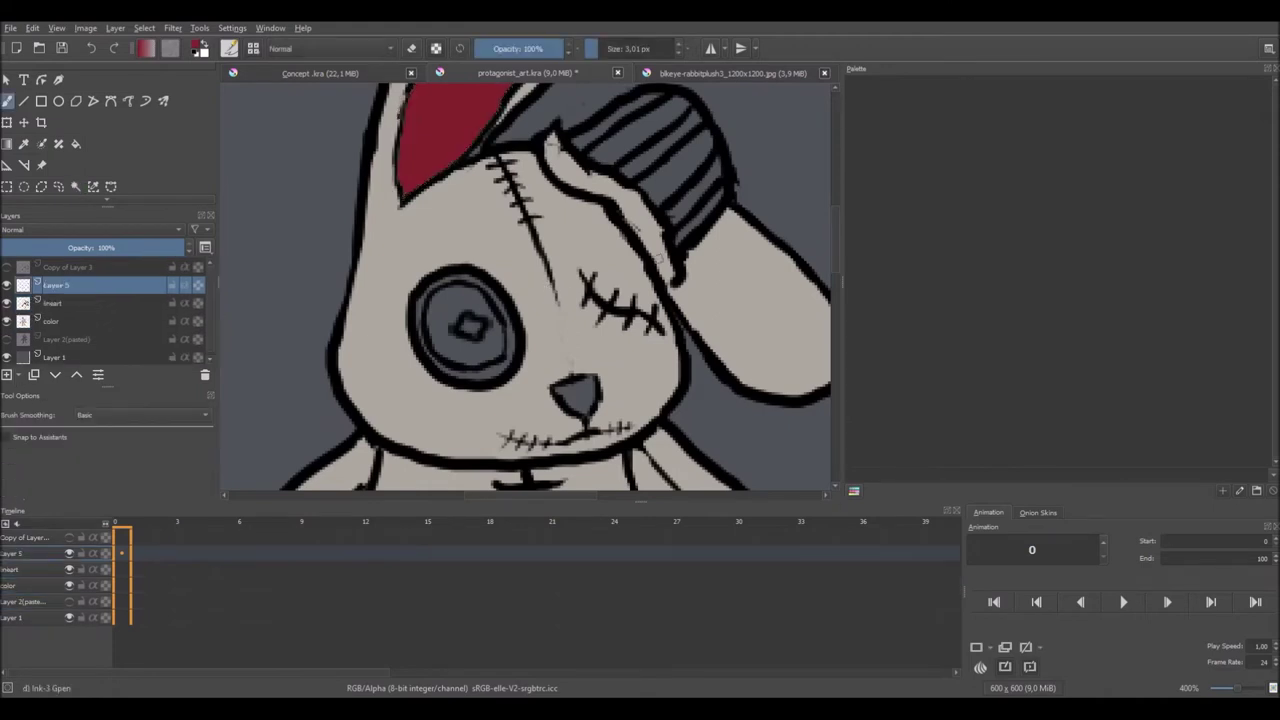
{"action": "left_click_drag", "start_coordinate": [534, 246], "coordinate": [582, 280]}
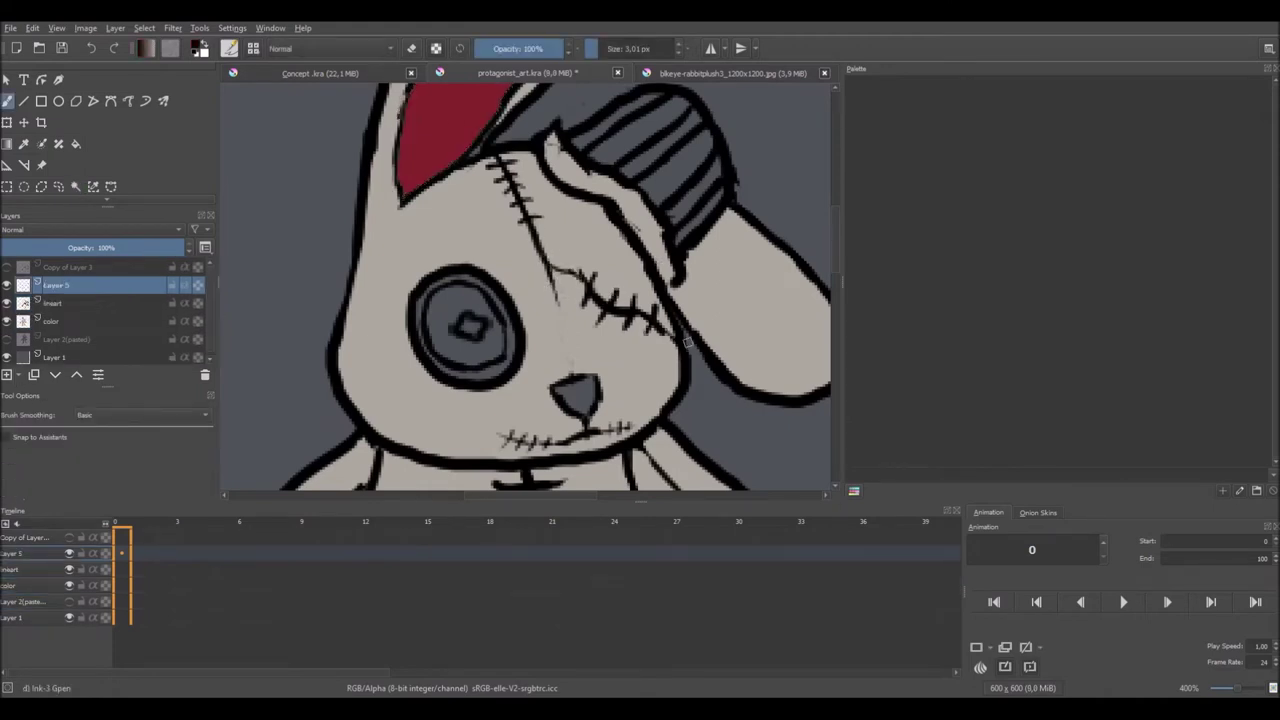
{"action": "left_click", "coordinate": [52, 320]}
{"action": "left_click", "coordinate": [23, 320], "text": "ctrl"}
{"action": "mouse_move", "coordinate": [505, 160]}
{"action": "left_mouse_down"}
{"action": "mouse_move", "coordinate": [560, 230]}
{"action": "mouse_move", "coordinate": [636, 282]}
{"action": "left_mouse_up"}
{"action": "key", "text": "ctrl+shift+a"}
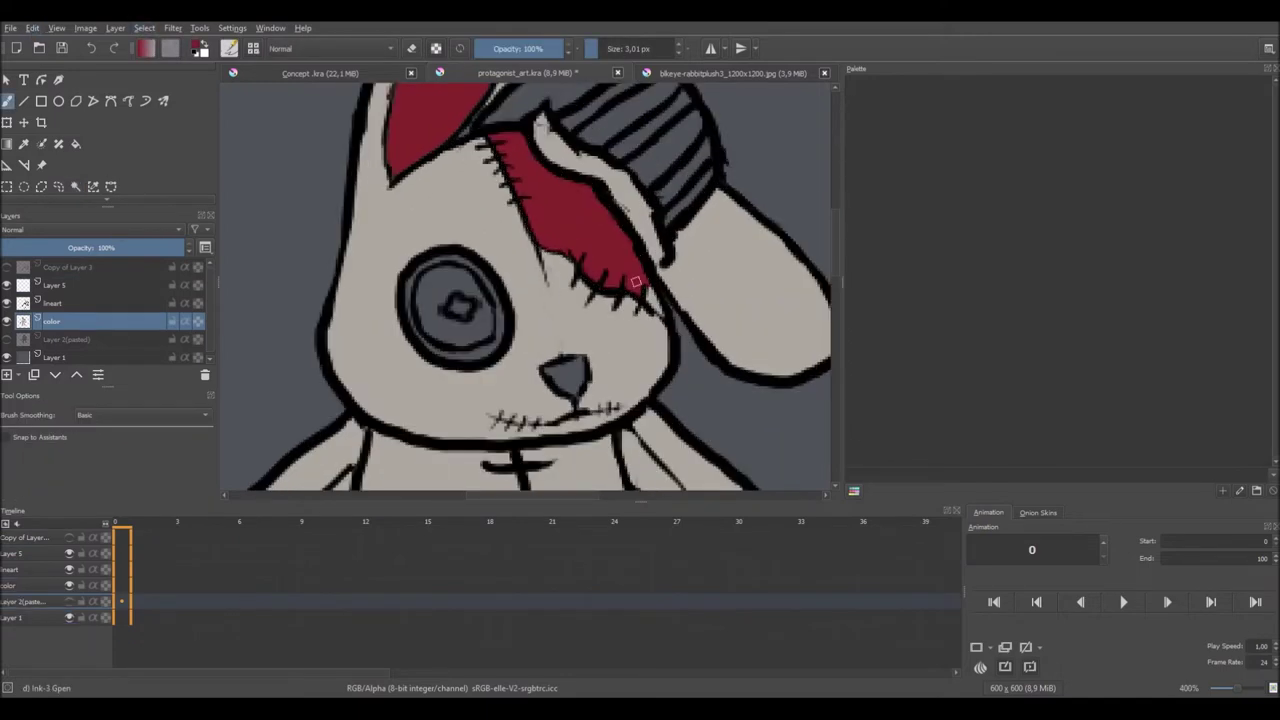
Touch up the black outline at the lower end of the cap brim on the lineart layer.
{"action": "scroll", "coordinate": [655, 303], "scroll_direction": "down", "scroll_amount": 5}
{"action": "scroll", "coordinate": [560, 250], "scroll_direction": "up", "scroll_amount": 3}
{"action": "left_click", "coordinate": [60, 303]}
{"action": "scroll", "coordinate": [535, 330], "scroll_direction": "up", "scroll_amount": 2}
{"action": "key", "text": "d"}
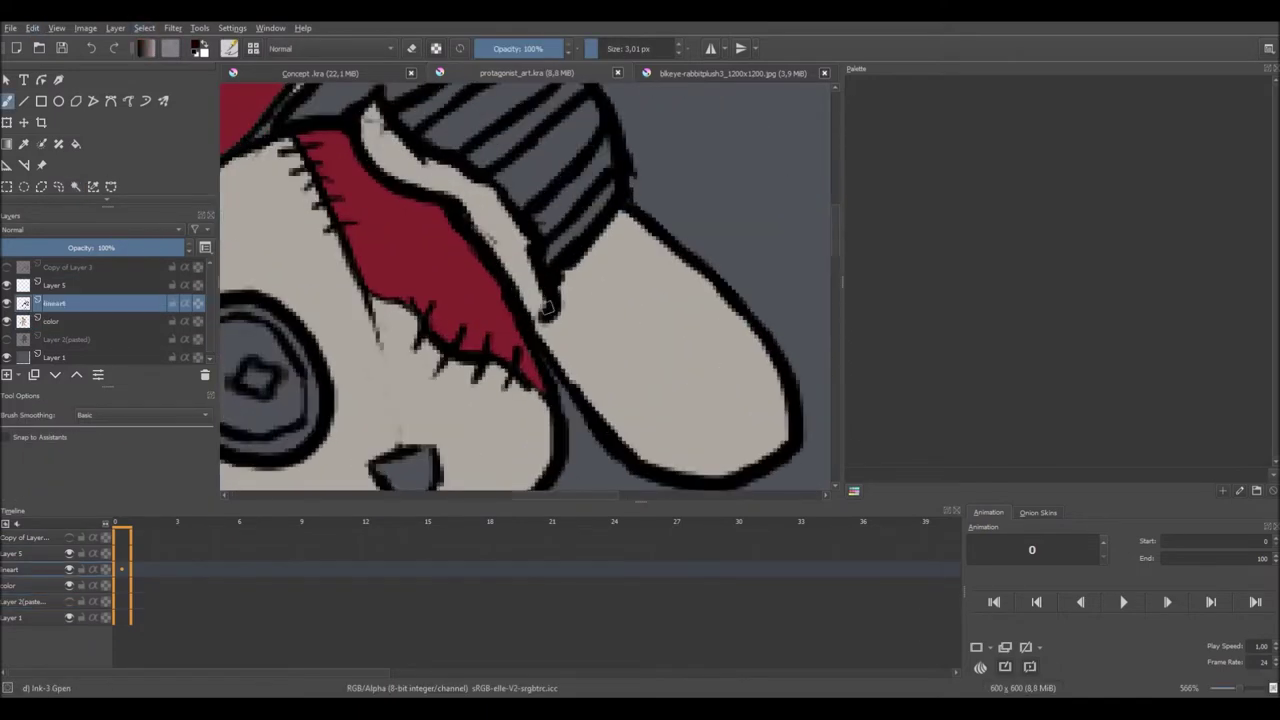
{"action": "scroll", "coordinate": [535, 335], "scroll_direction": "down", "scroll_amount": 4}
Sample the beige fur colour and fill the button eye's inner disc and central hole with it on the color layer.
{"action": "scroll", "coordinate": [535, 335], "scroll_direction": "up", "scroll_amount": 3}
{"action": "left_click", "coordinate": [466, 282], "text": "ctrl"}
{"action": "left_click", "coordinate": [456, 330]}
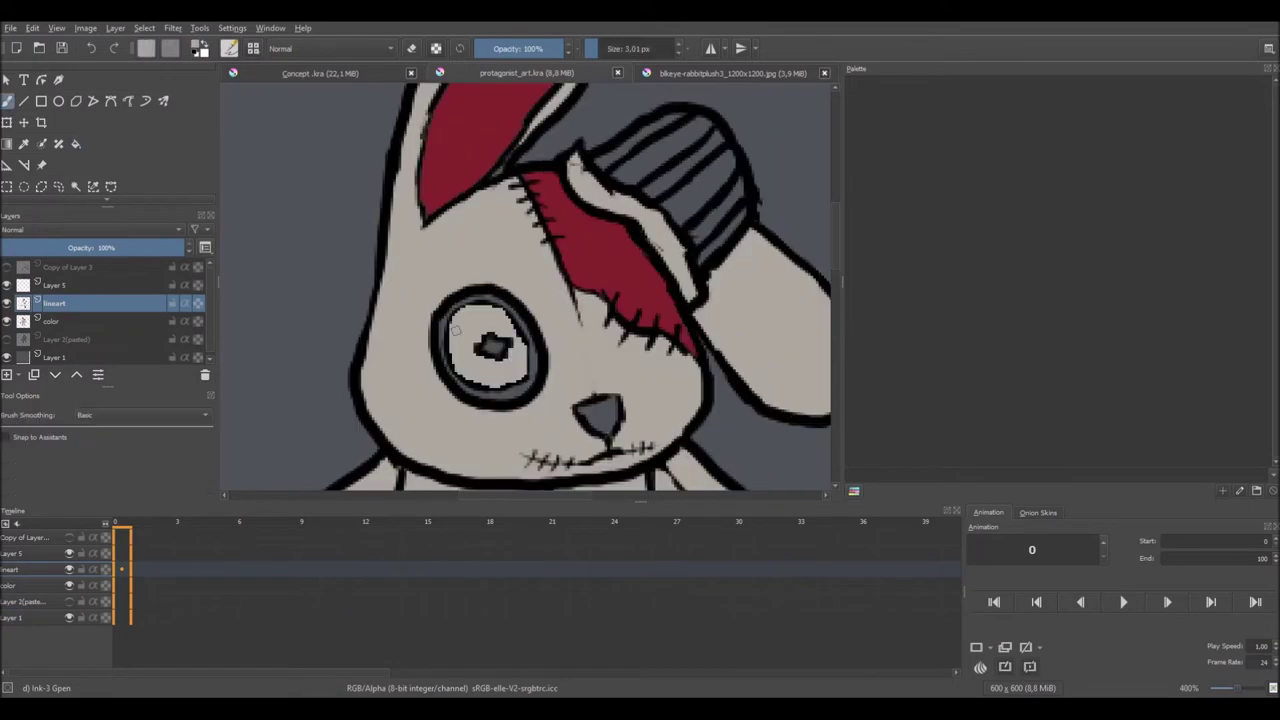
{"action": "key", "text": "ctrl+z"}
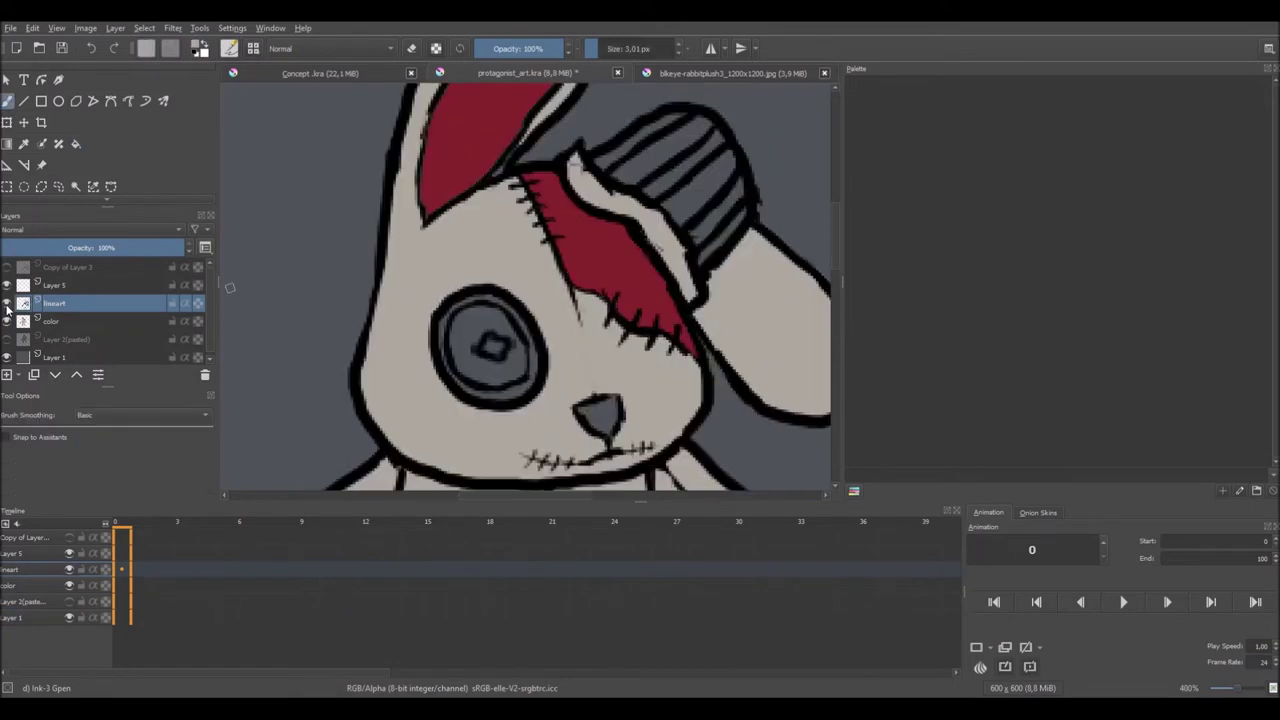
{"action": "left_click", "coordinate": [115, 320]}
{"action": "left_click", "coordinate": [513, 326]}
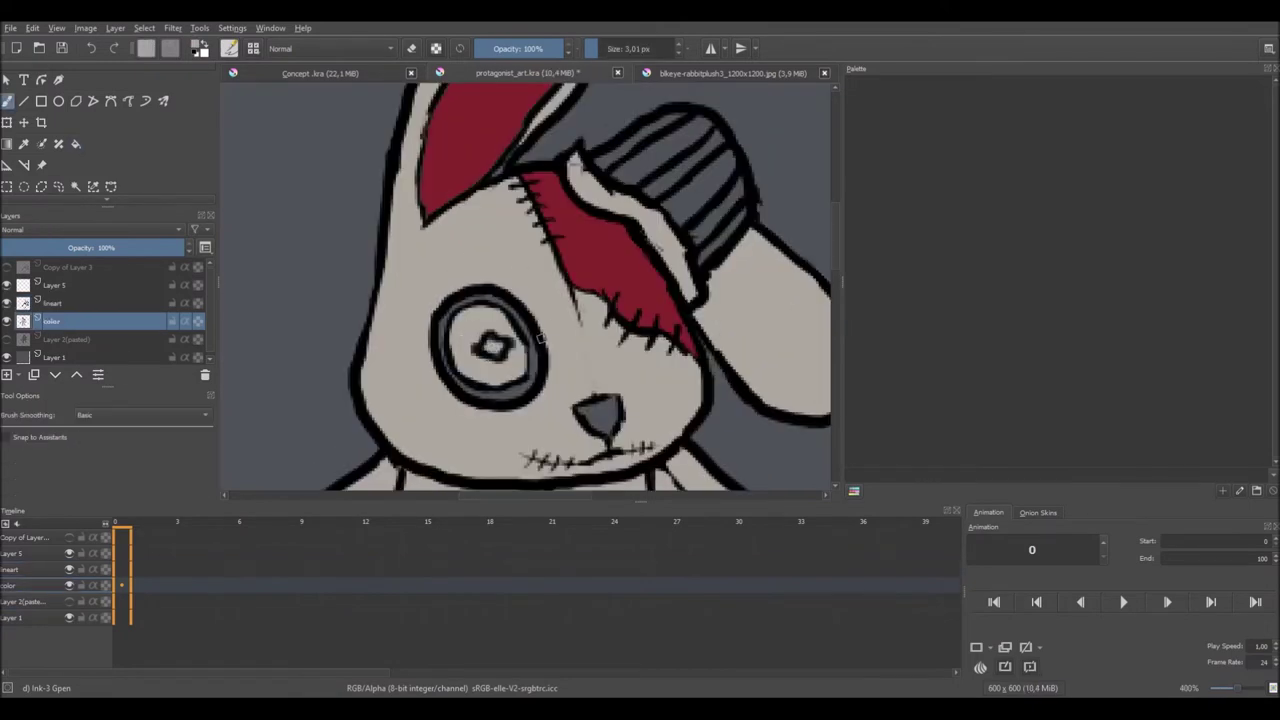
Sample the near-black button colour from the reference photo, fill the eye's outer ring with it, and save the document.
{"action": "left_click", "coordinate": [686, 74]}
{"action": "left_click", "coordinate": [520, 73]}
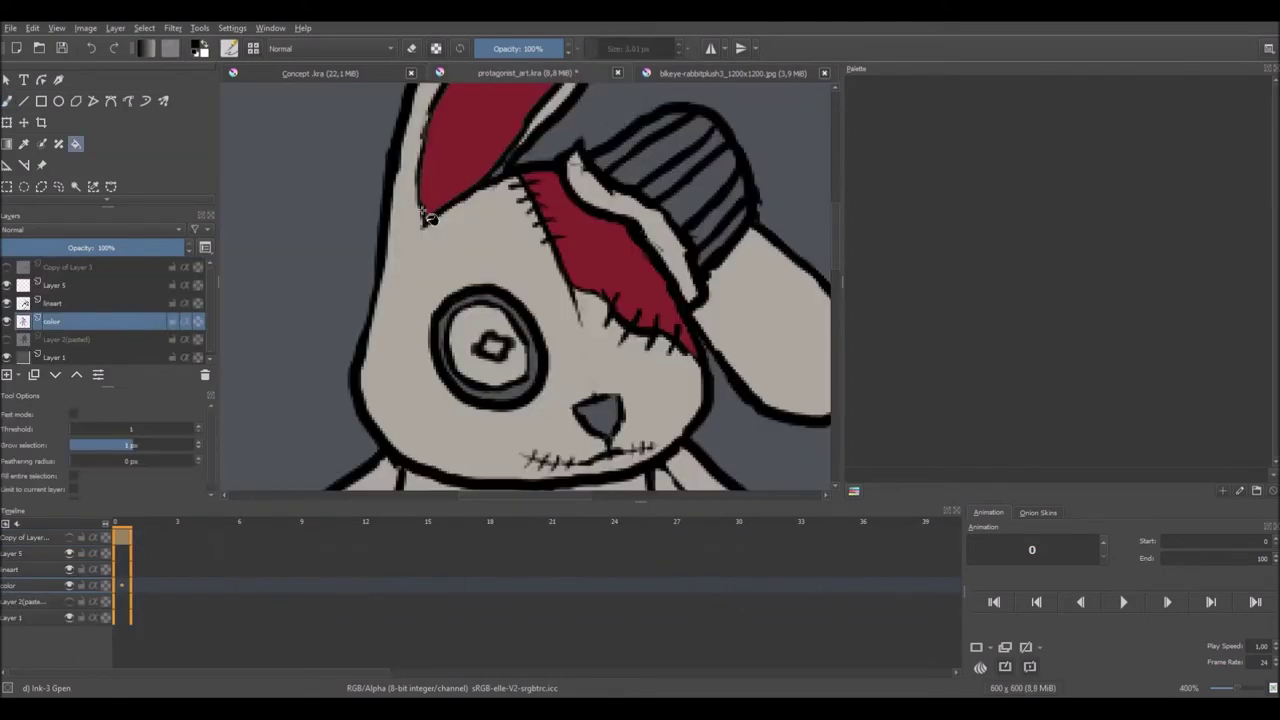
{"action": "key", "text": "b"}
{"action": "mouse_move", "coordinate": [442, 342]}
{"action": "left_mouse_down"}
{"action": "mouse_move", "coordinate": [456, 303]}
{"action": "mouse_move", "coordinate": [540, 345]}
{"action": "mouse_move", "coordinate": [527, 388]}
{"action": "mouse_move", "coordinate": [472, 389]}
{"action": "mouse_move", "coordinate": [436, 330]}
{"action": "left_mouse_up"}
{"action": "key", "text": "ctrl+s"}
{"action": "scroll", "coordinate": [435, 330], "scroll_direction": "down", "scroll_amount": 5}
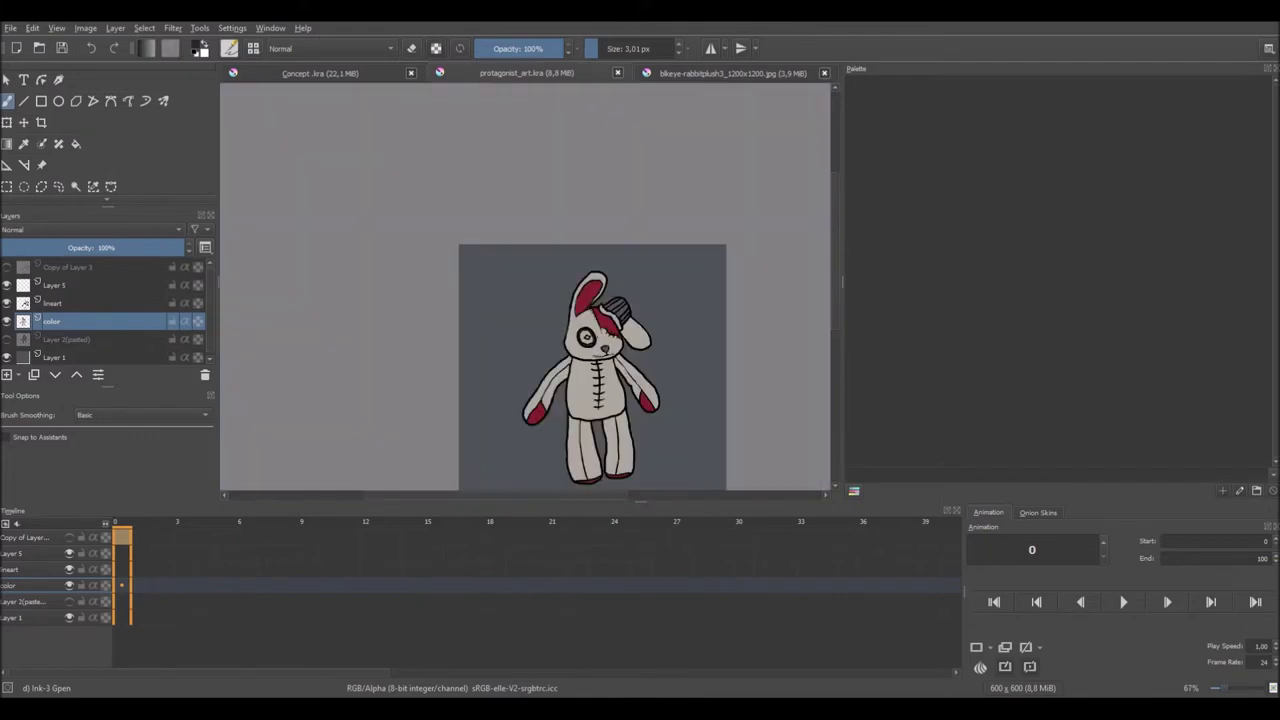
Fill the button eye's inner disc and the nose with dark grey, leaving the central hole beige.
{"action": "scroll", "coordinate": [534, 277], "scroll_direction": "up", "scroll_amount": 6}
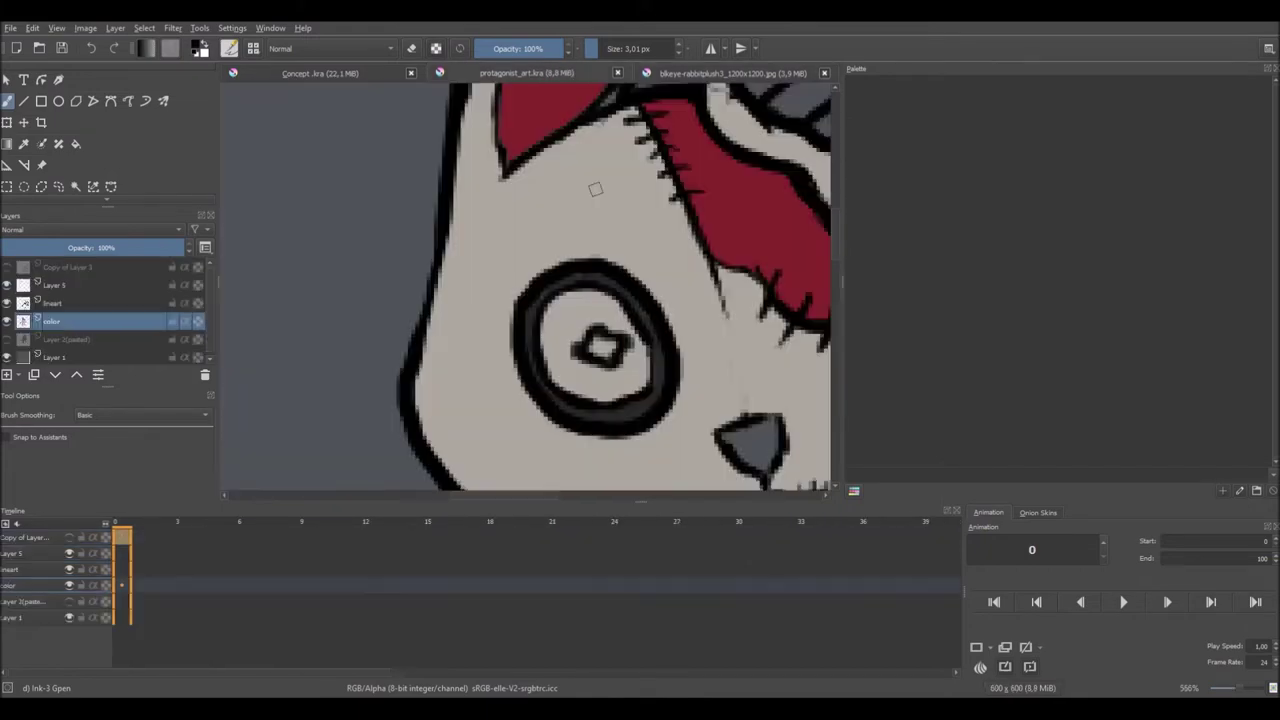
{"action": "key", "text": "f"}
{"action": "left_click", "coordinate": [549, 323]}
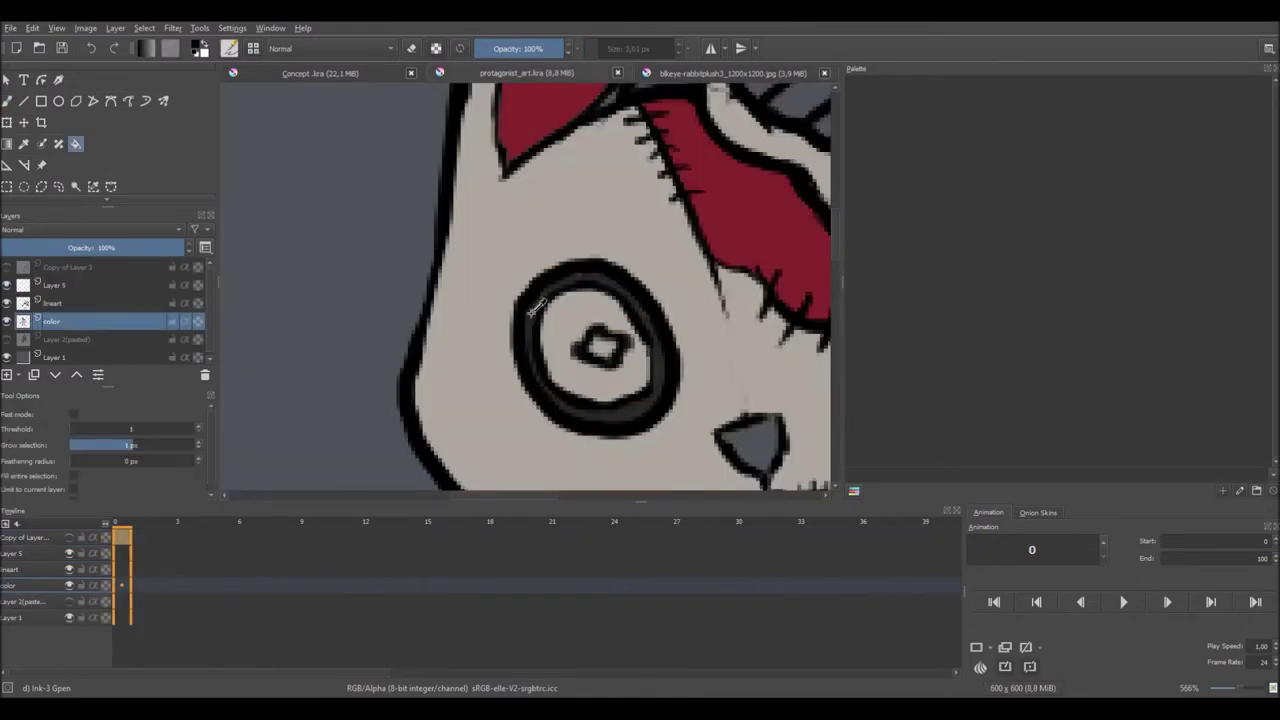
{"action": "key", "text": "b"}
{"action": "key", "text": "ctrl+shift+Tab"}
{"action": "key", "text": "ctrl+shift+Tab"}
{"action": "key", "text": "ctrl+shift+Tab"}
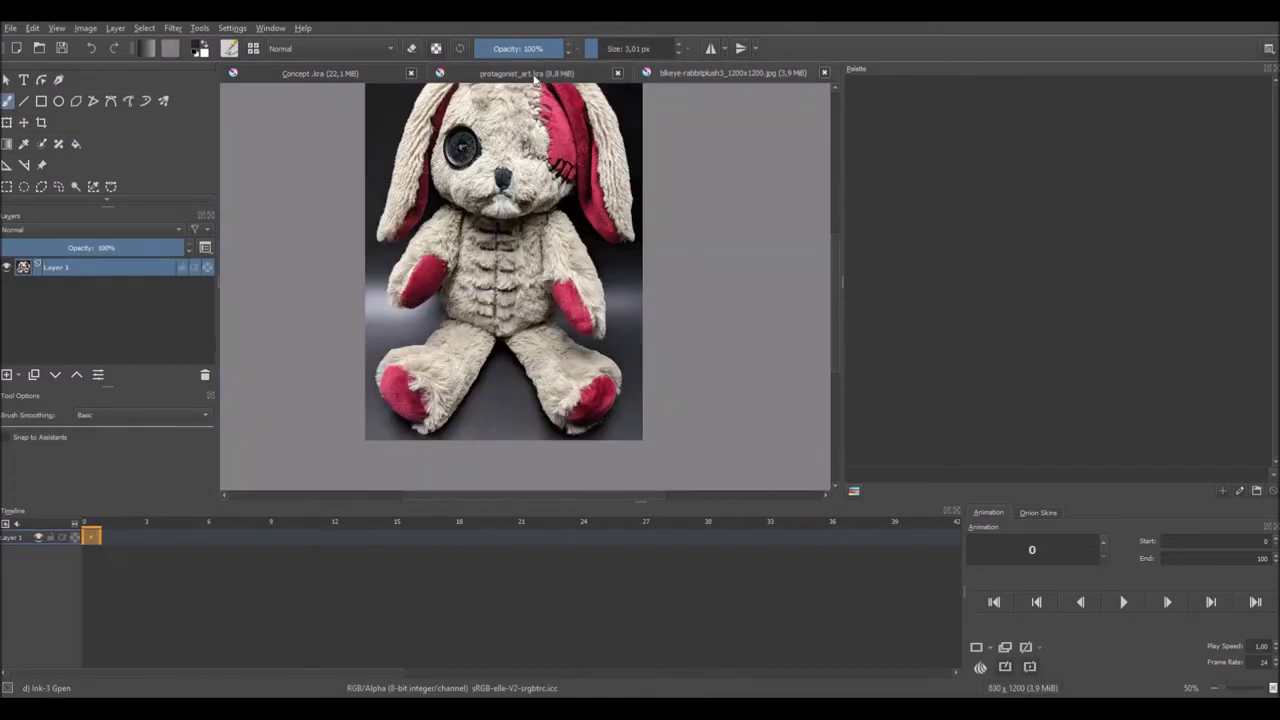
{"action": "key", "text": "f"}
{"action": "scroll", "coordinate": [650, 430], "scroll_direction": "down", "scroll_amount": 2}
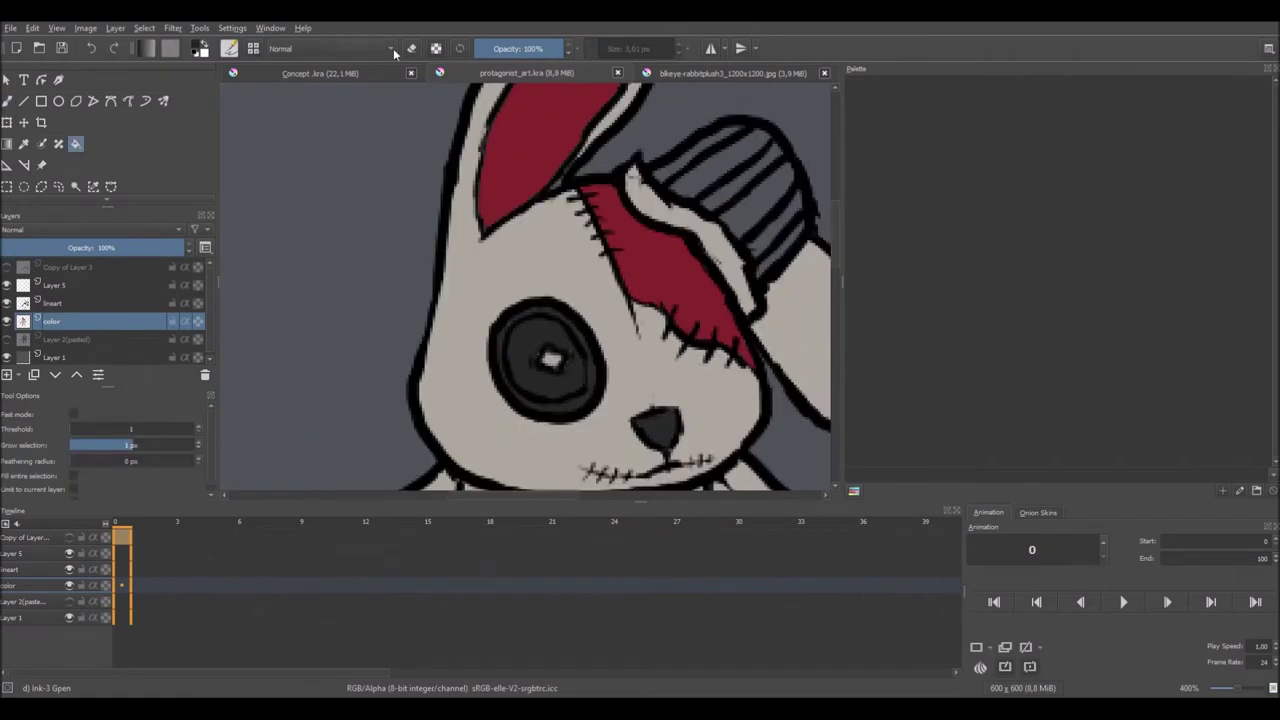
Compare the drawing with the reference photo and fill every other cap stripe with the dark red on the color layer.
{"action": "scroll", "coordinate": [655, 255], "scroll_direction": "down", "scroll_amount": 3}
{"action": "left_click", "coordinate": [687, 75]}
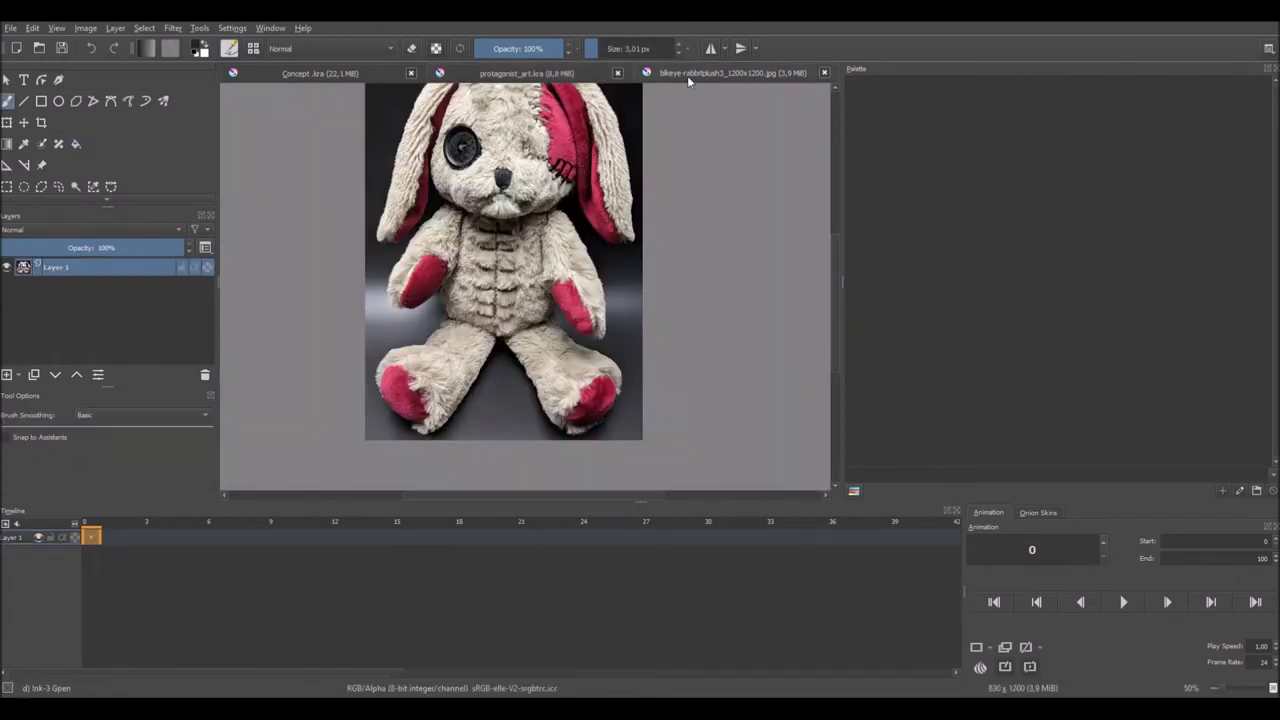
{"action": "left_click", "coordinate": [524, 76]}
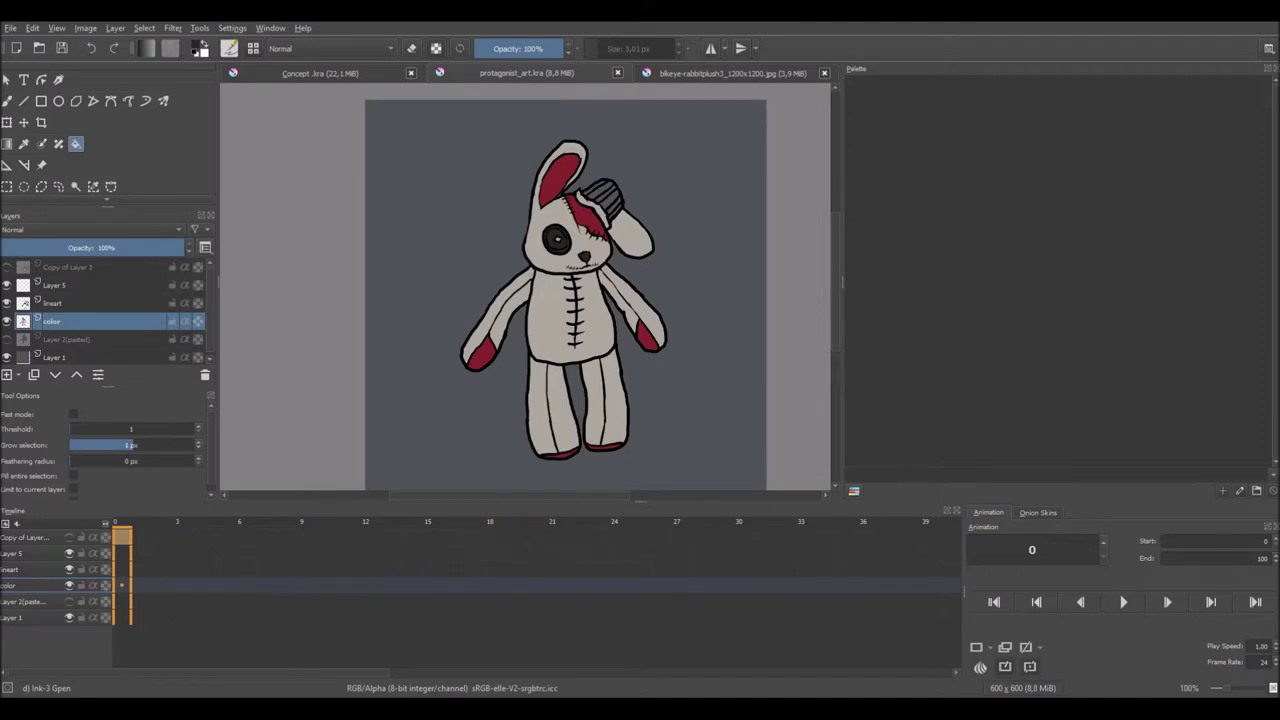
{"action": "scroll", "coordinate": [628, 150], "scroll_direction": "up", "scroll_amount": 4}
{"action": "key", "text": "b"}
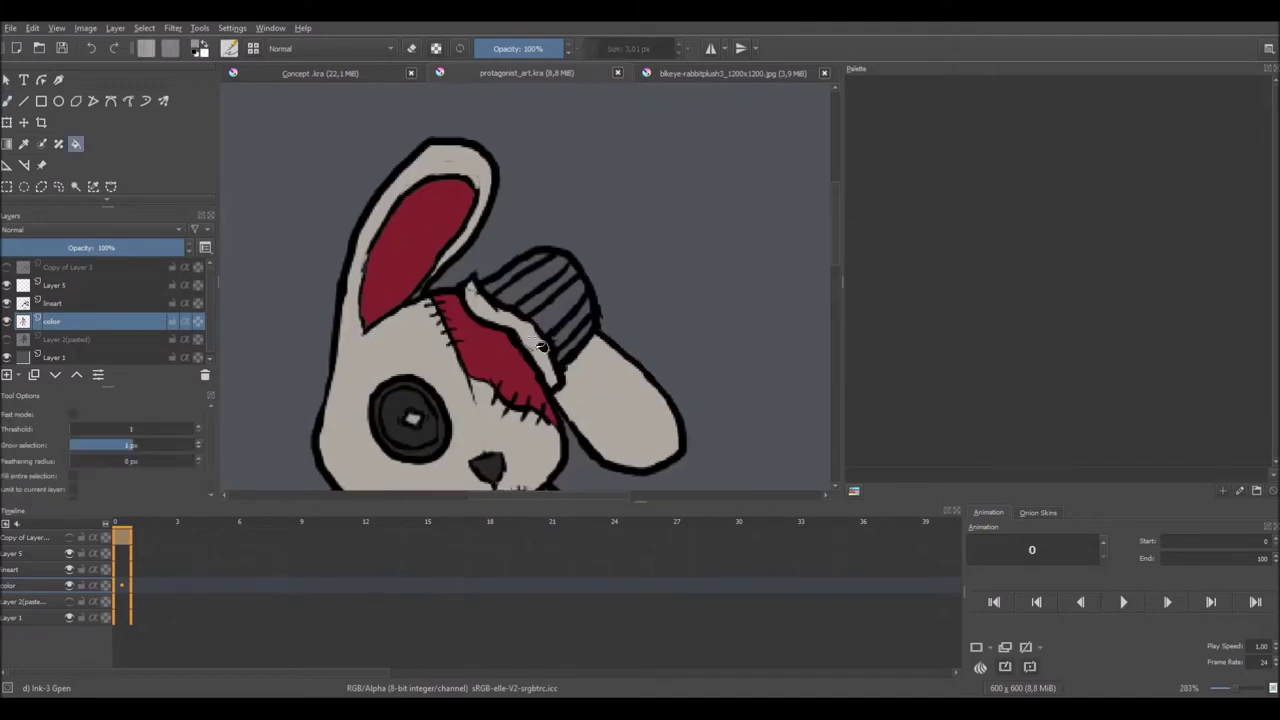
{"action": "key", "text": "f"}
{"action": "left_click", "coordinate": [540, 285]}
{"action": "left_click", "coordinate": [560, 300]}
{"action": "left_click", "coordinate": [578, 340]}
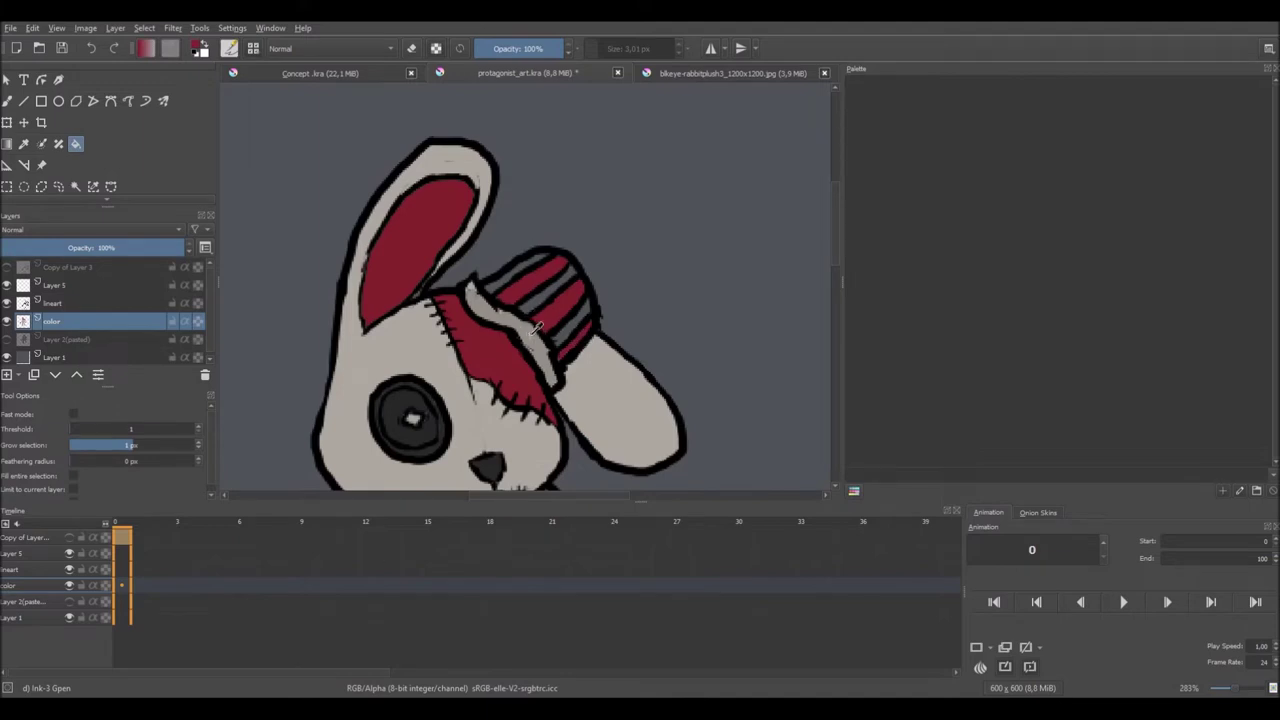
Fill the remaining cap stripes with beige and save the document.
{"action": "left_click", "coordinate": [570, 322]}
{"action": "left_click", "coordinate": [540, 288]}
{"action": "key", "text": "b"}
{"action": "key", "text": "ctrl+s"}
Recolour the two outer red cap stripes in dark blue, keeping the middle one red.
{"action": "left_click", "coordinate": [573, 285], "text": "ctrl"}
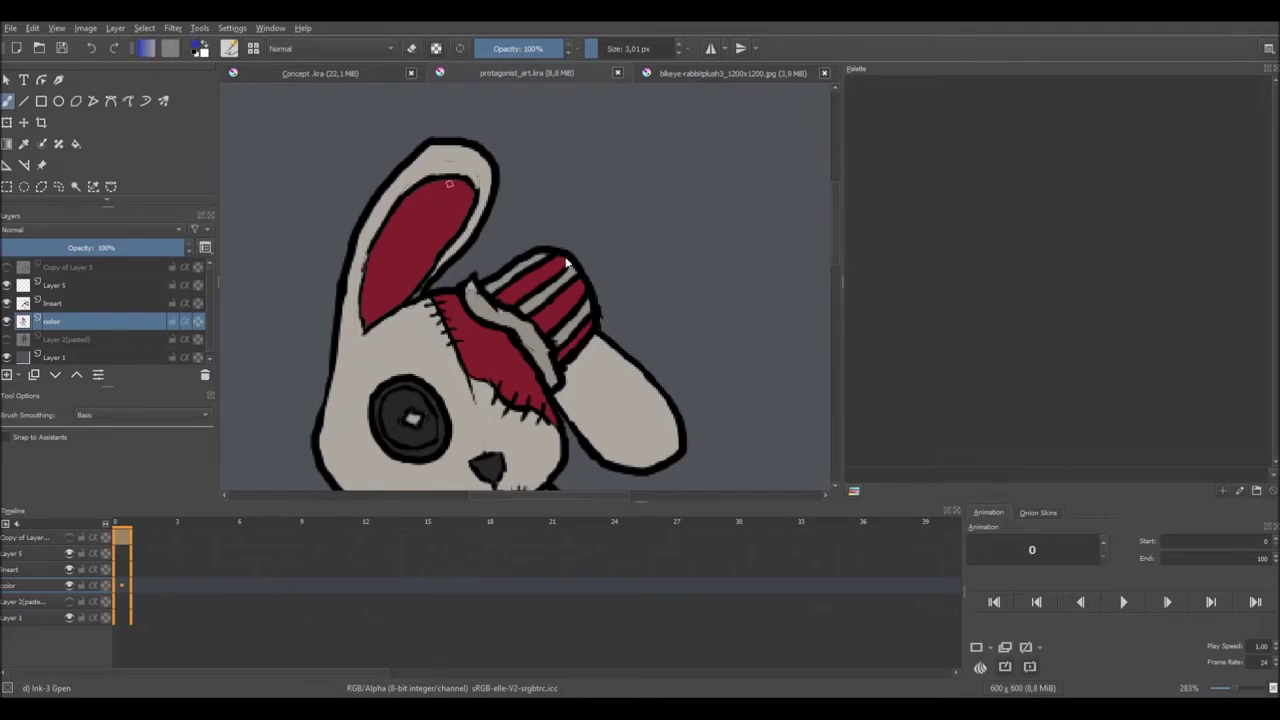
{"action": "key", "text": "f"}
{"action": "left_click", "coordinate": [568, 309]}
{"action": "left_click", "coordinate": [584, 343]}
{"action": "scroll", "coordinate": [593, 266], "scroll_direction": "down", "scroll_amount": 3}
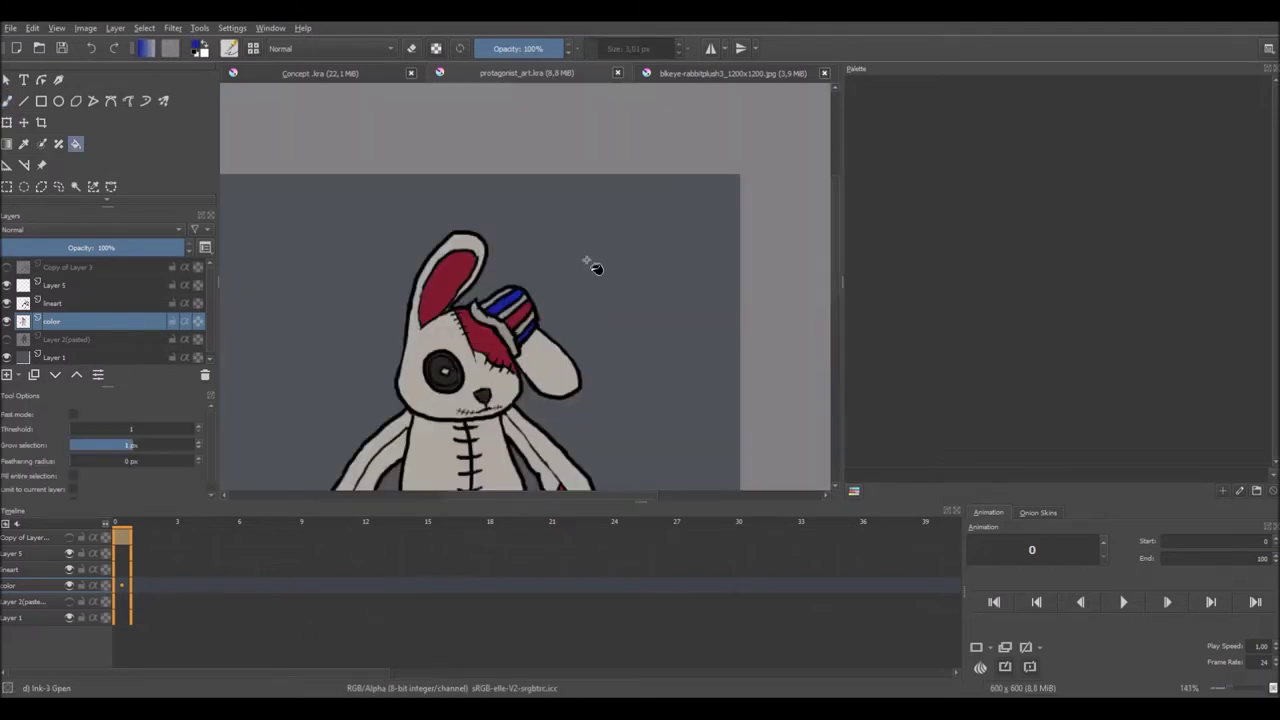
{"action": "scroll", "coordinate": [593, 266], "scroll_direction": "up", "scroll_amount": 5}
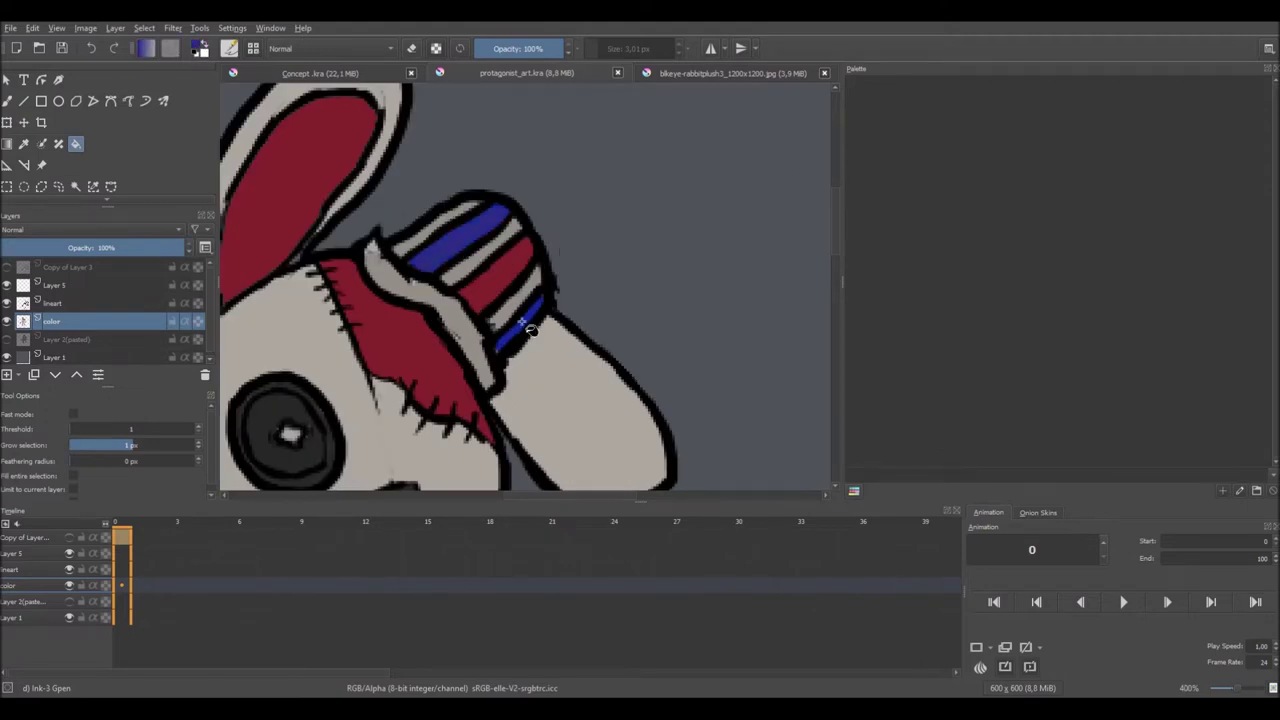
Paint the central hole of the rabbit's button eye bright red on the color layer and save the document.
{"action": "key", "text": "b"}
{"action": "scroll", "coordinate": [520, 325], "scroll_direction": "down", "scroll_amount": 5}
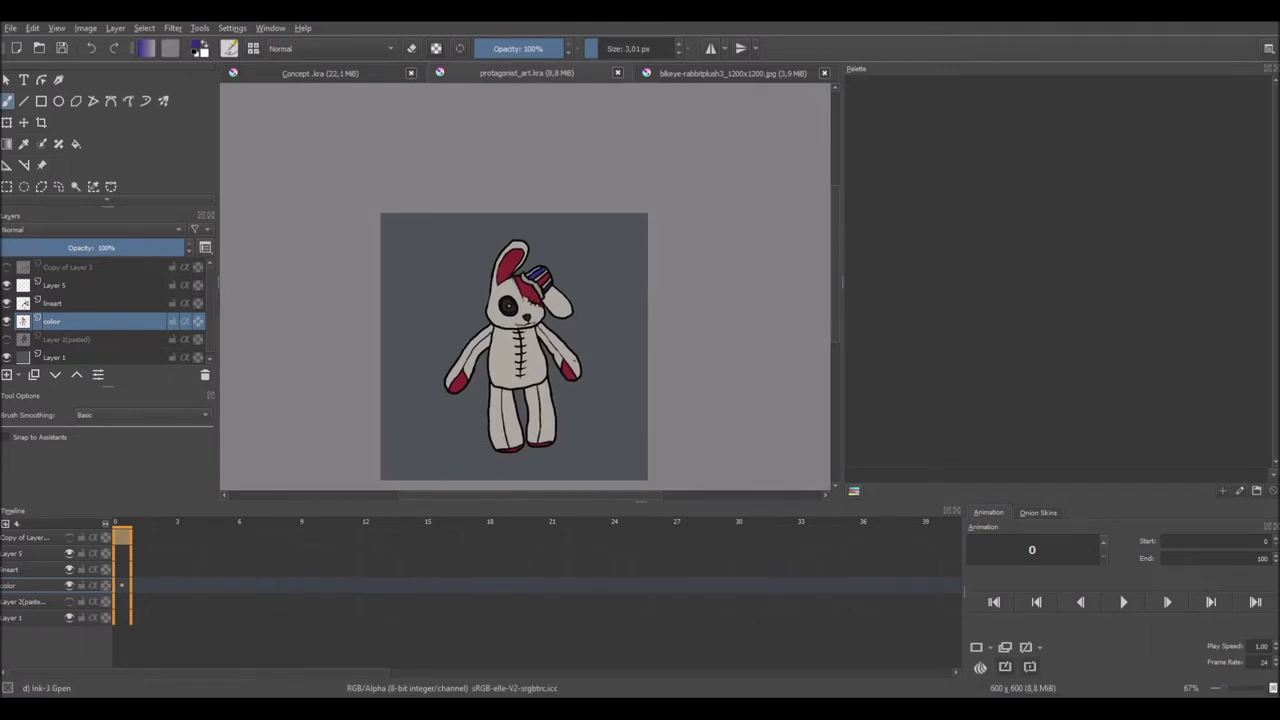
{"action": "scroll", "coordinate": [524, 291], "scroll_direction": "up", "scroll_amount": 4}
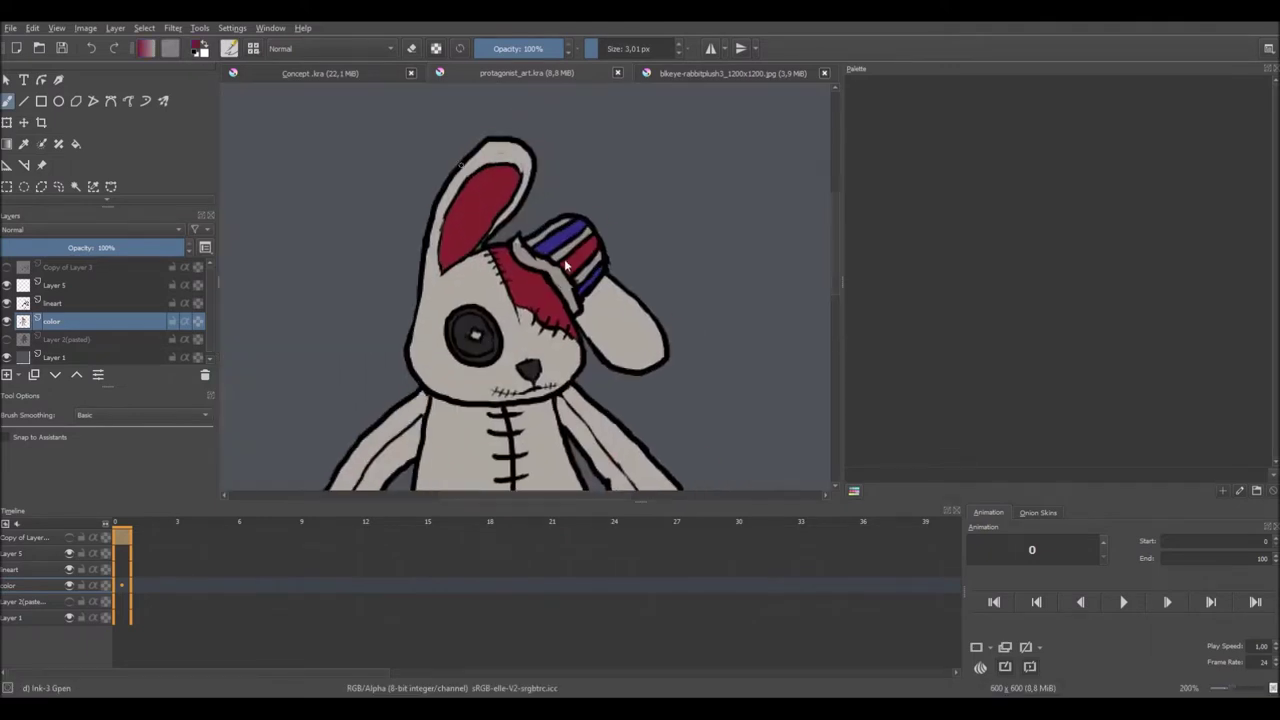
{"action": "scroll", "coordinate": [571, 266], "scroll_direction": "up", "scroll_amount": 2}
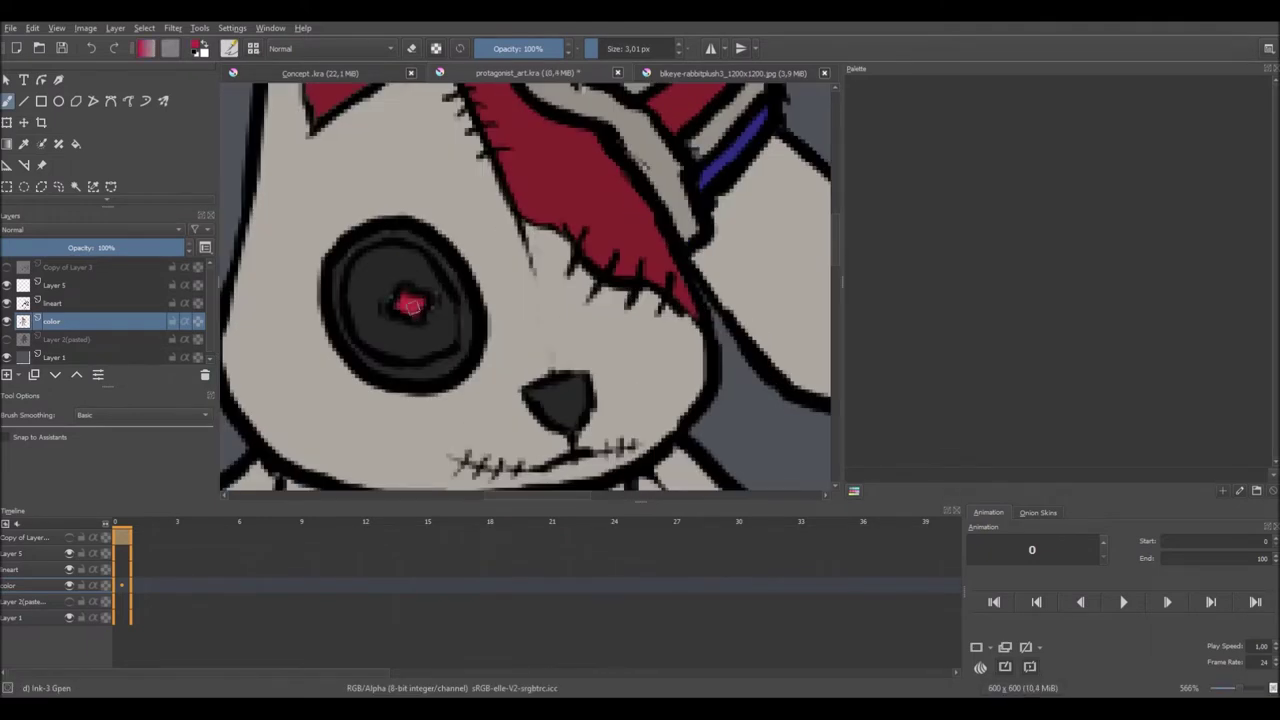
{"action": "scroll", "coordinate": [594, 340], "scroll_direction": "down", "scroll_amount": 6}
{"action": "key", "text": "1"}
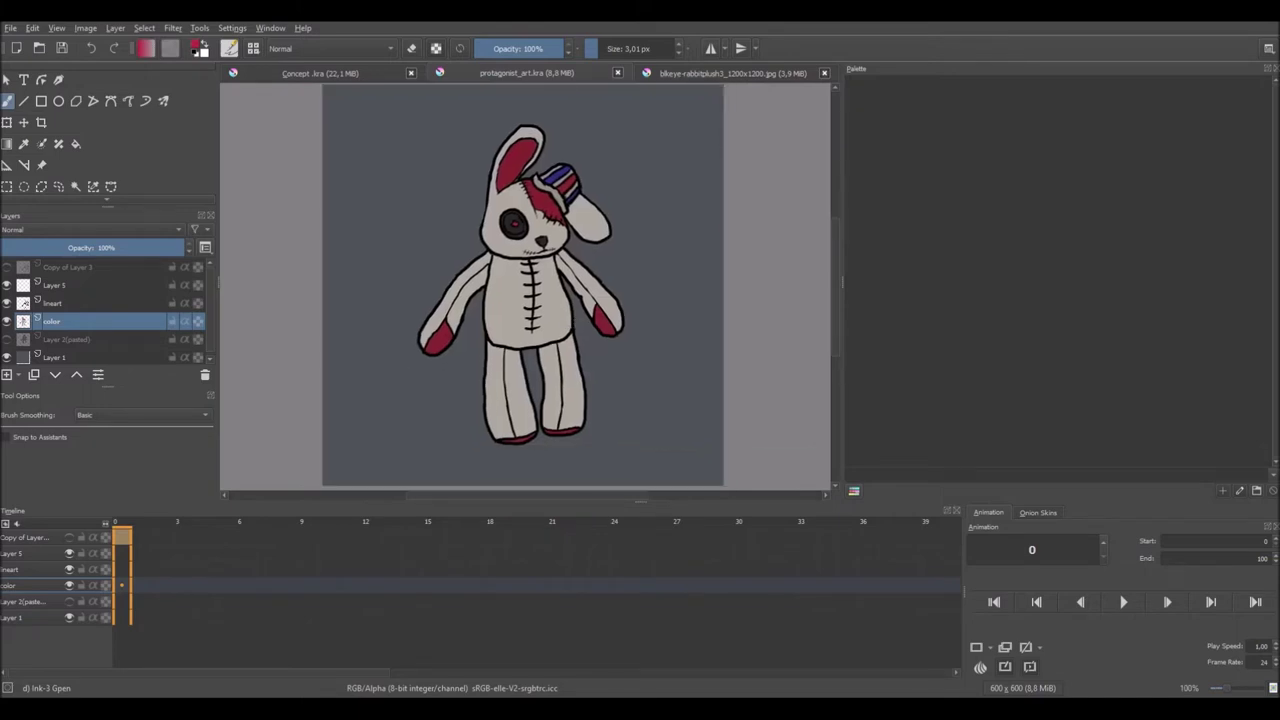
{"action": "scroll", "coordinate": [534, 324], "scroll_direction": "down", "scroll_amount": 1}
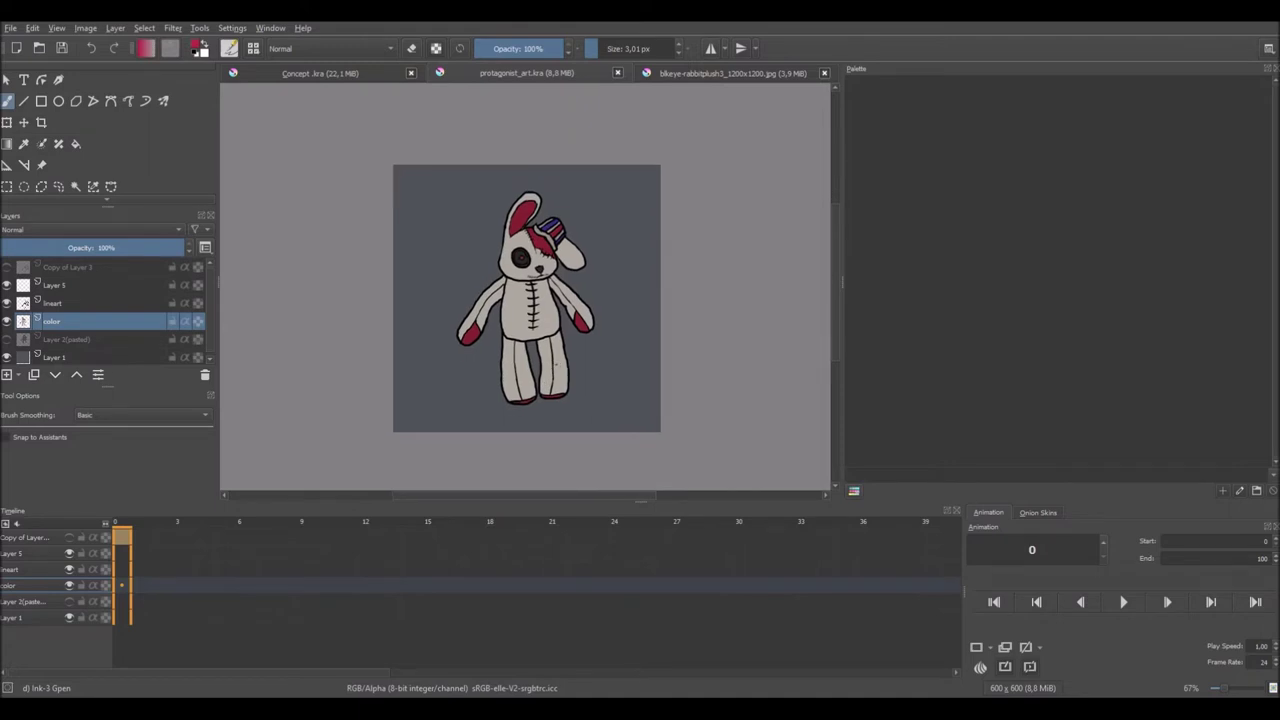
{"action": "scroll", "coordinate": [569, 364], "scroll_direction": "down", "scroll_amount": 2}
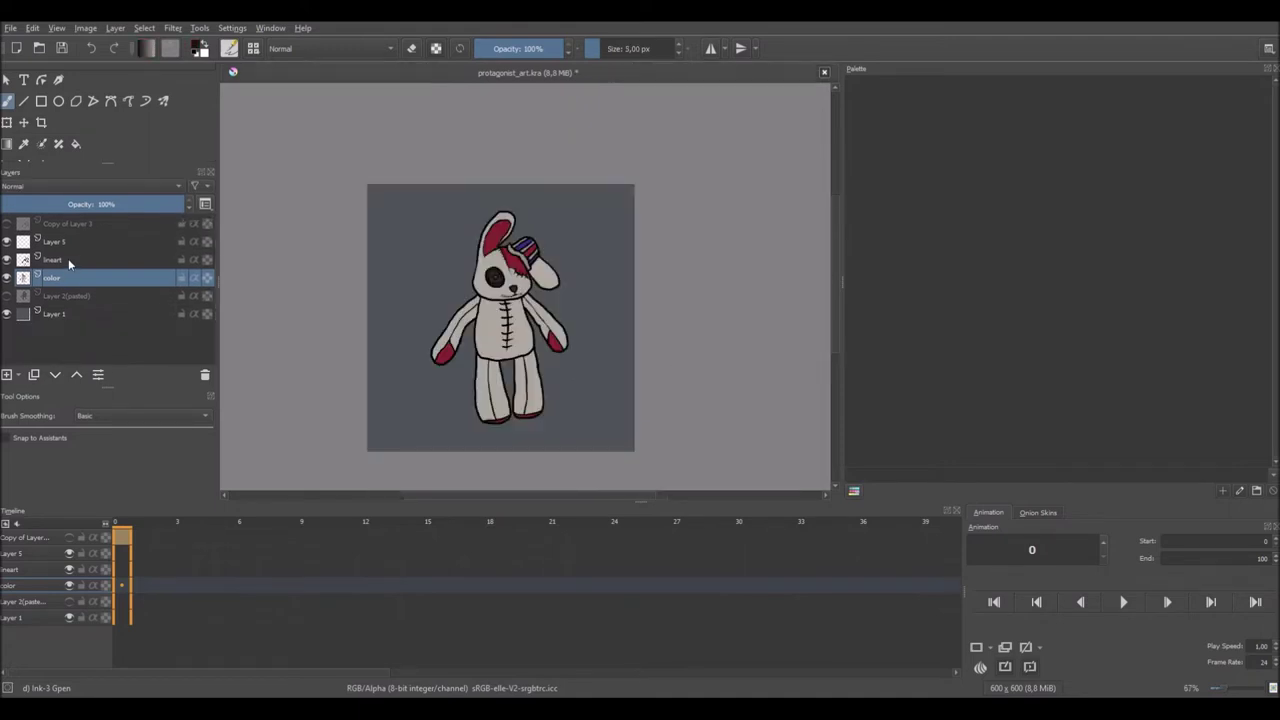
Merge Layer 5 into the line art, name the result lineart, and group it with the color layer.
{"action": "left_click", "coordinate": [70, 242]}
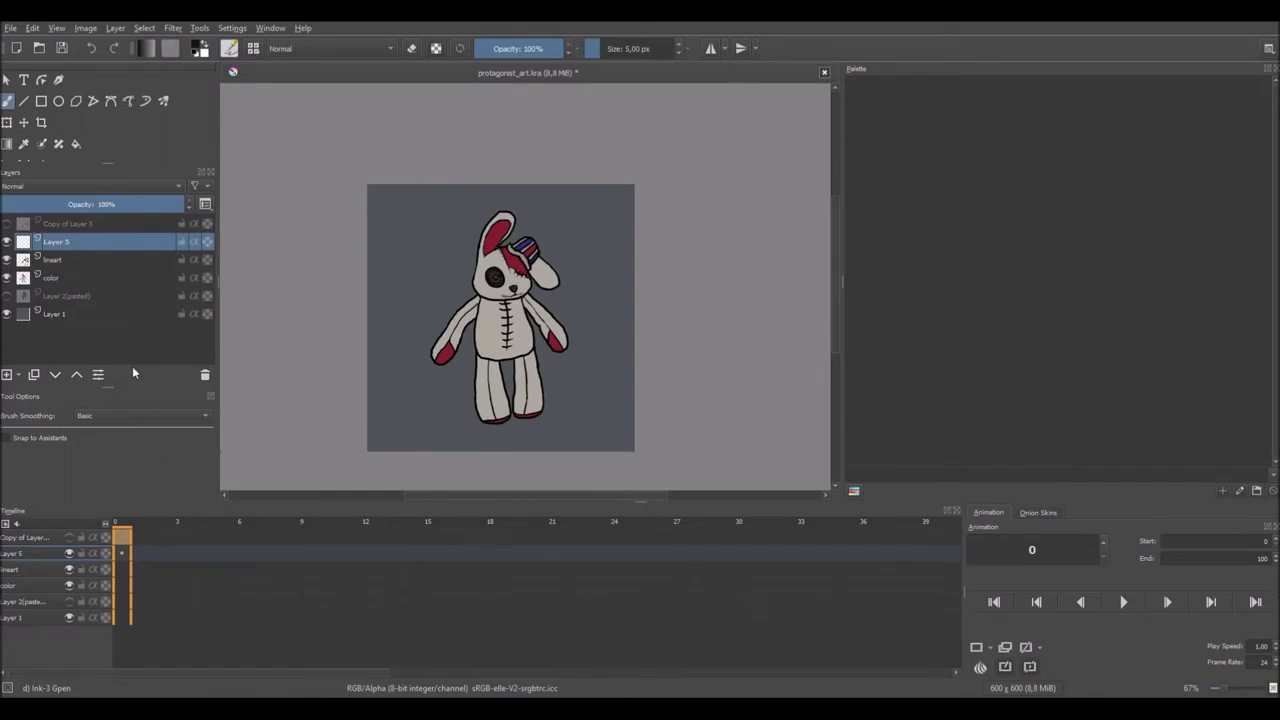
{"action": "key", "text": "ctrl+e"}
{"action": "type", "text": "lineart"}
{"action": "key", "text": "Return"}
{"action": "left_click", "coordinate": [99, 262], "text": "ctrl"}
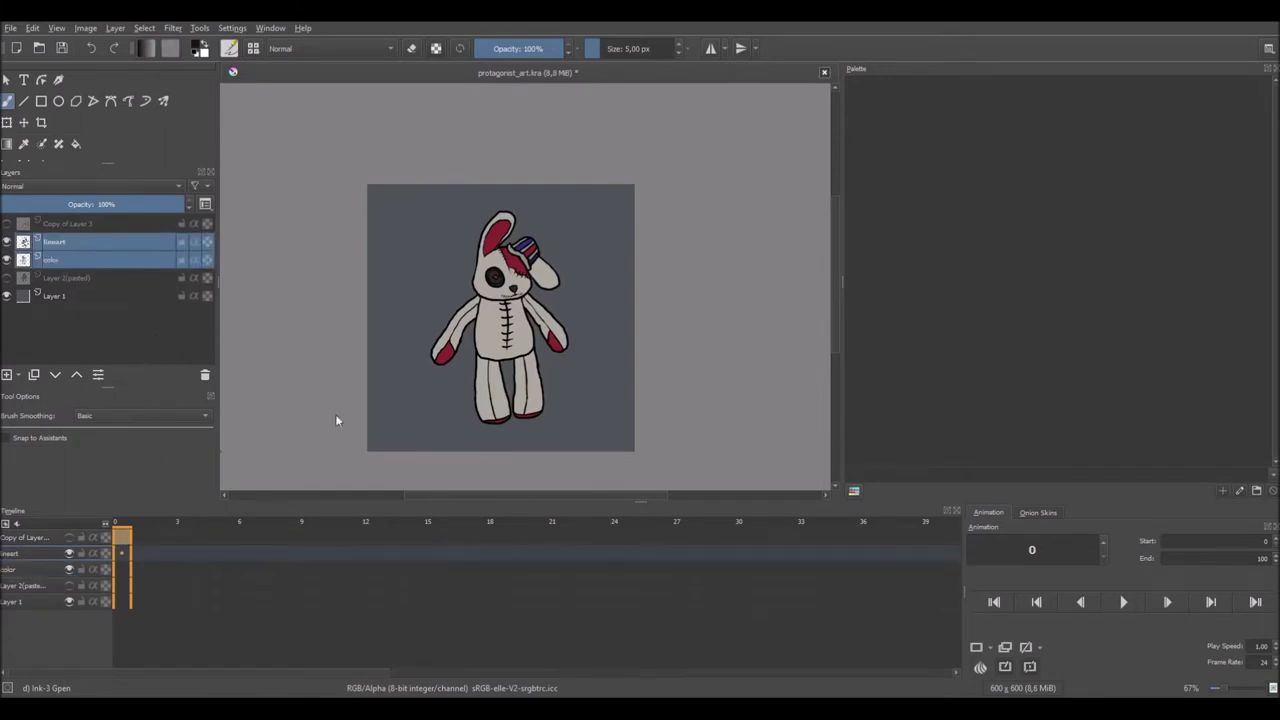
{"action": "key", "text": "ctrl+shift+g"}
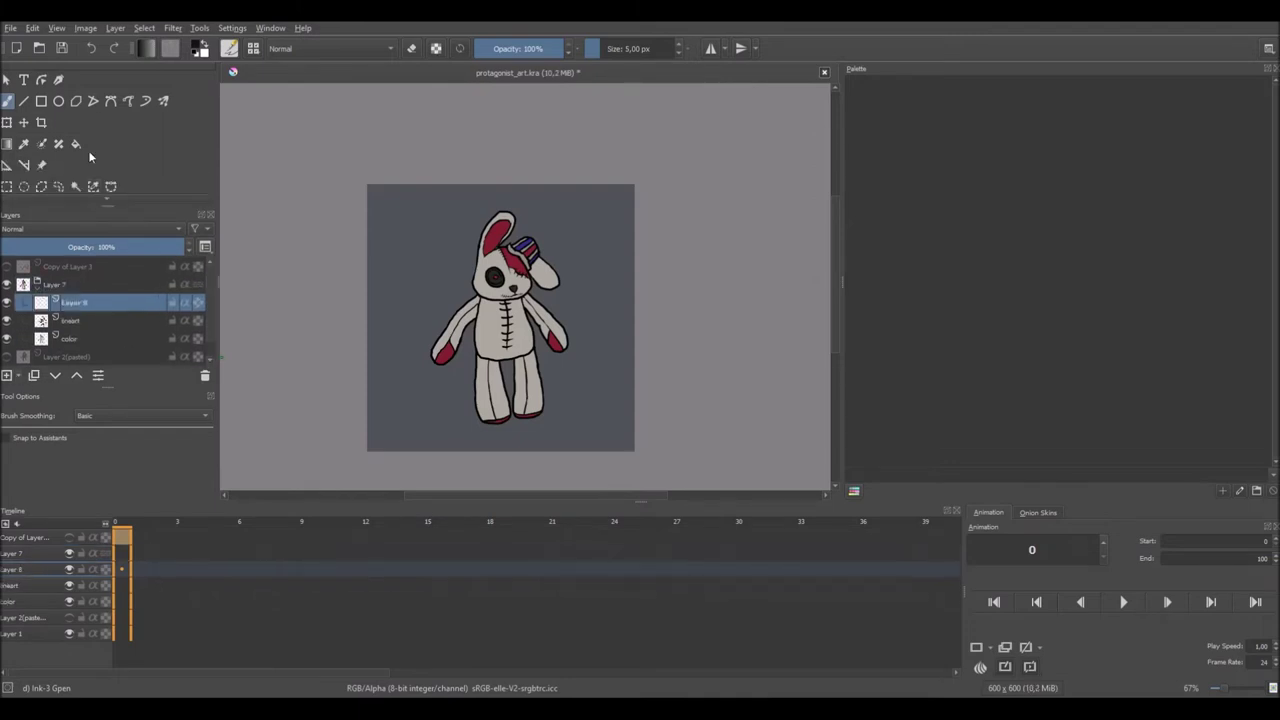
Apply a vertical white-to-black gradient on the layer above lineart in the group, using Soft Light (SVG) blending and inherited alpha.
{"action": "left_click", "coordinate": [75, 143]}
{"action": "left_click", "coordinate": [10, 302], "text": "shift"}
{"action": "key", "text": "shift+BackSpace"}
{"action": "left_click", "coordinate": [10, 302], "text": "shift"}
{"action": "scroll", "coordinate": [90, 229], "scroll_direction": "down", "scroll_amount": 5}
{"action": "left_click", "coordinate": [199, 46]}
{"action": "key", "text": "g"}
{"action": "left_click_drag", "start_coordinate": [510, 200], "coordinate": [528, 420]}
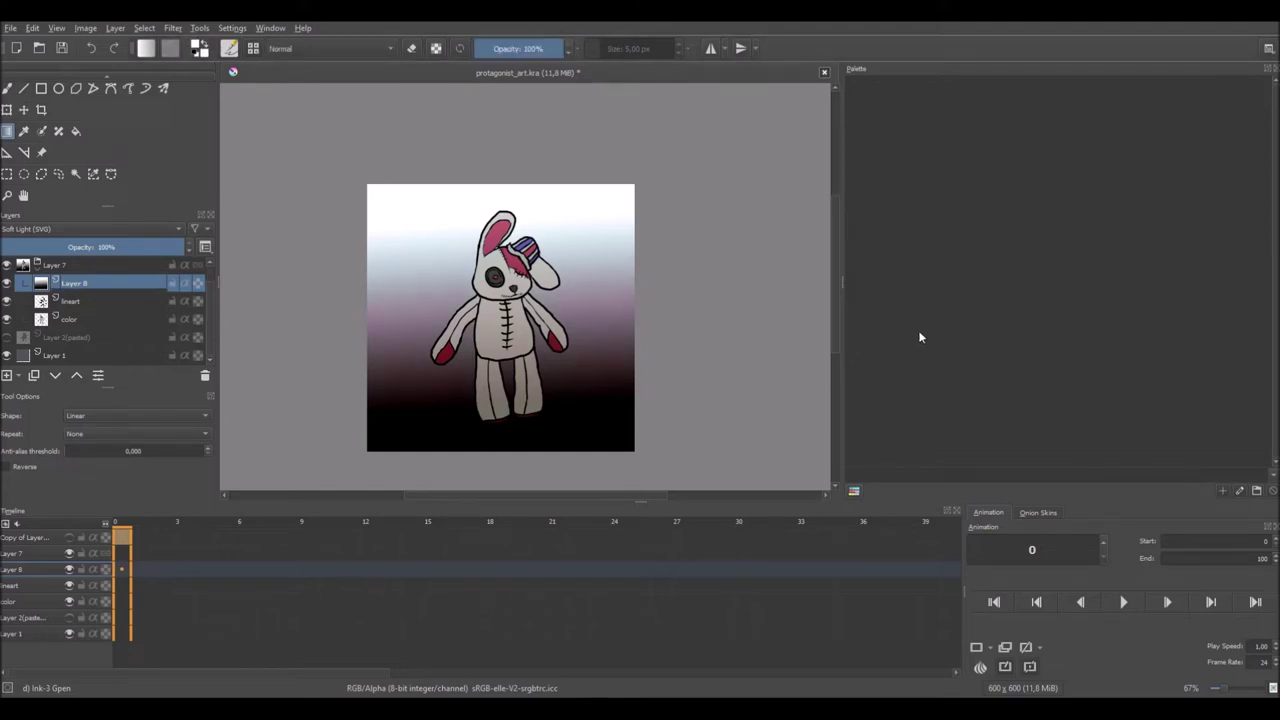
{"action": "left_click", "coordinate": [185, 283]}
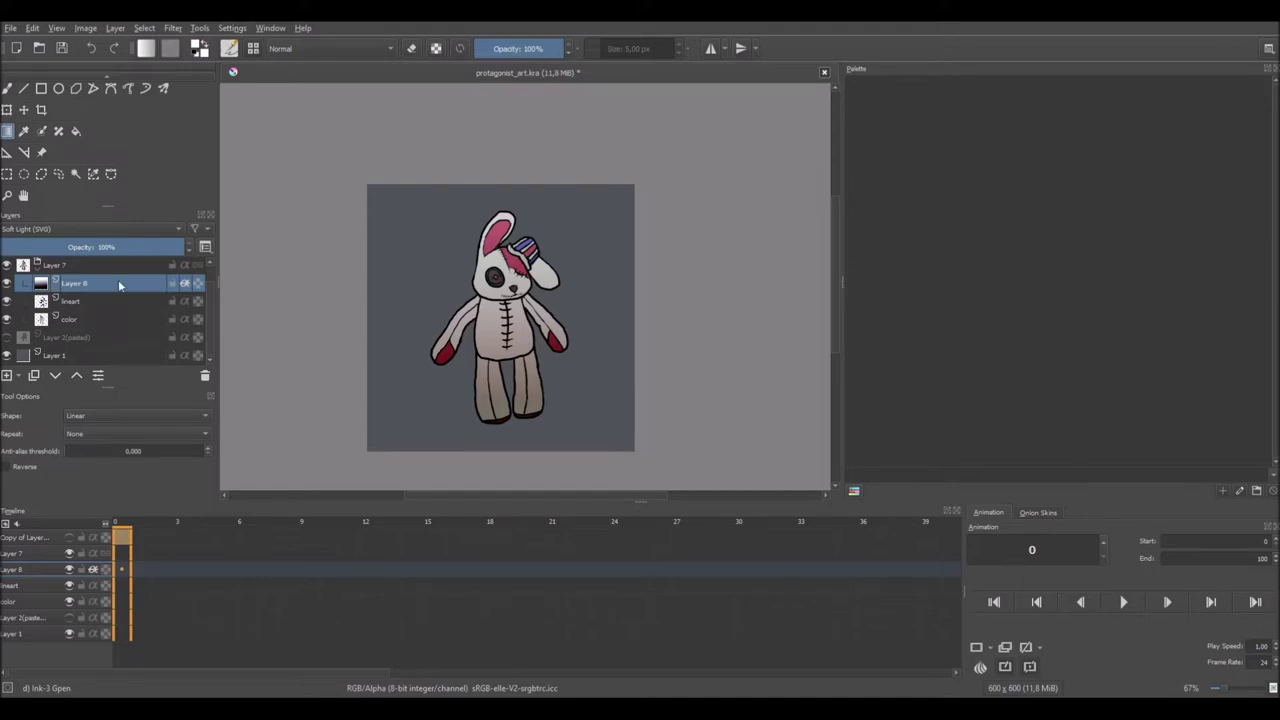
Duplicate the gradient layer and set the copy's opacity to about 68%.
{"action": "key", "text": "ctrl+j"}
{"action": "left_click_drag", "start_coordinate": [155, 248], "coordinate": [127, 251]}
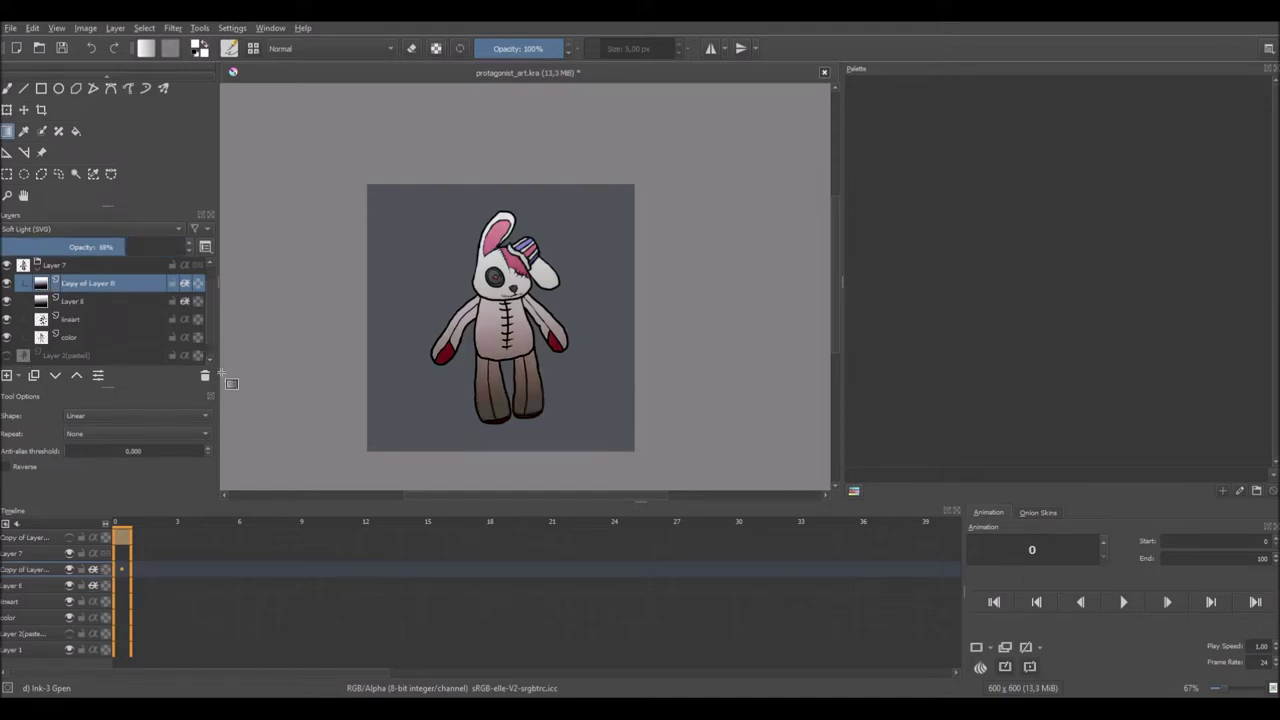
Add a Blur filter mask to the rabbit's layer group and check its effect on the figure.
{"action": "left_click", "coordinate": [55, 265]}
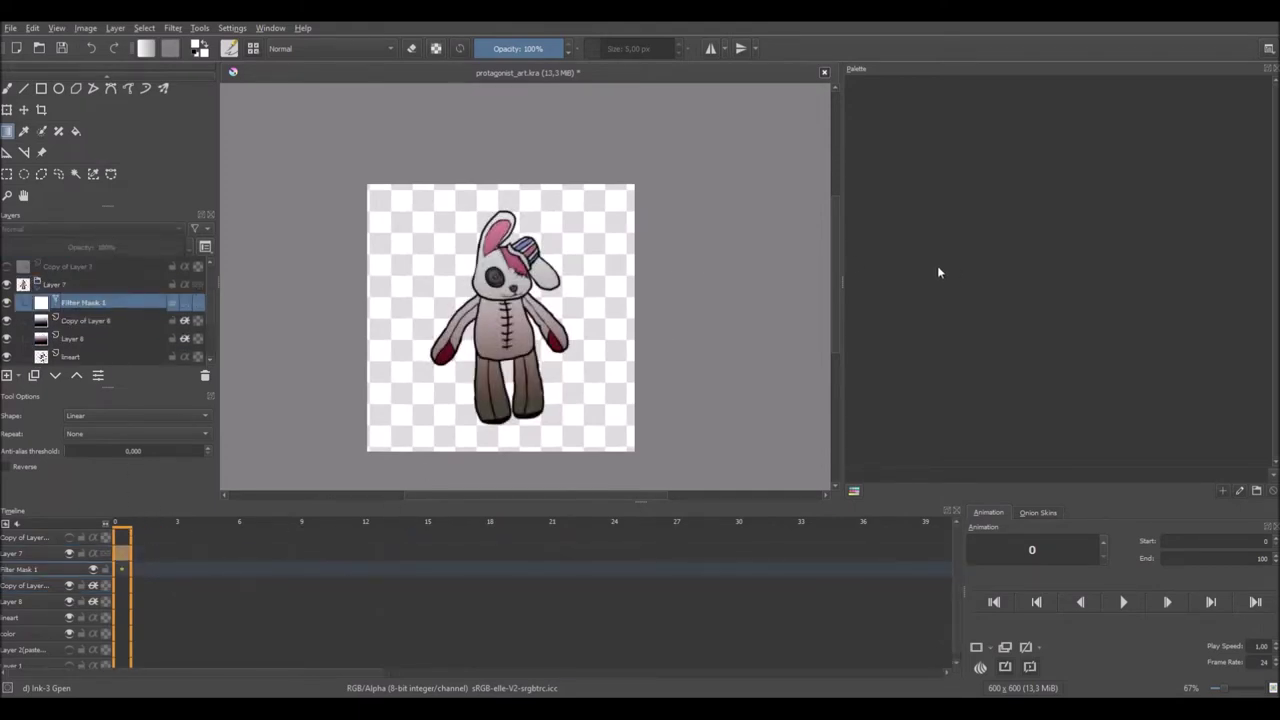
{"action": "scroll", "coordinate": [600, 310], "scroll_direction": "up", "scroll_amount": 3}
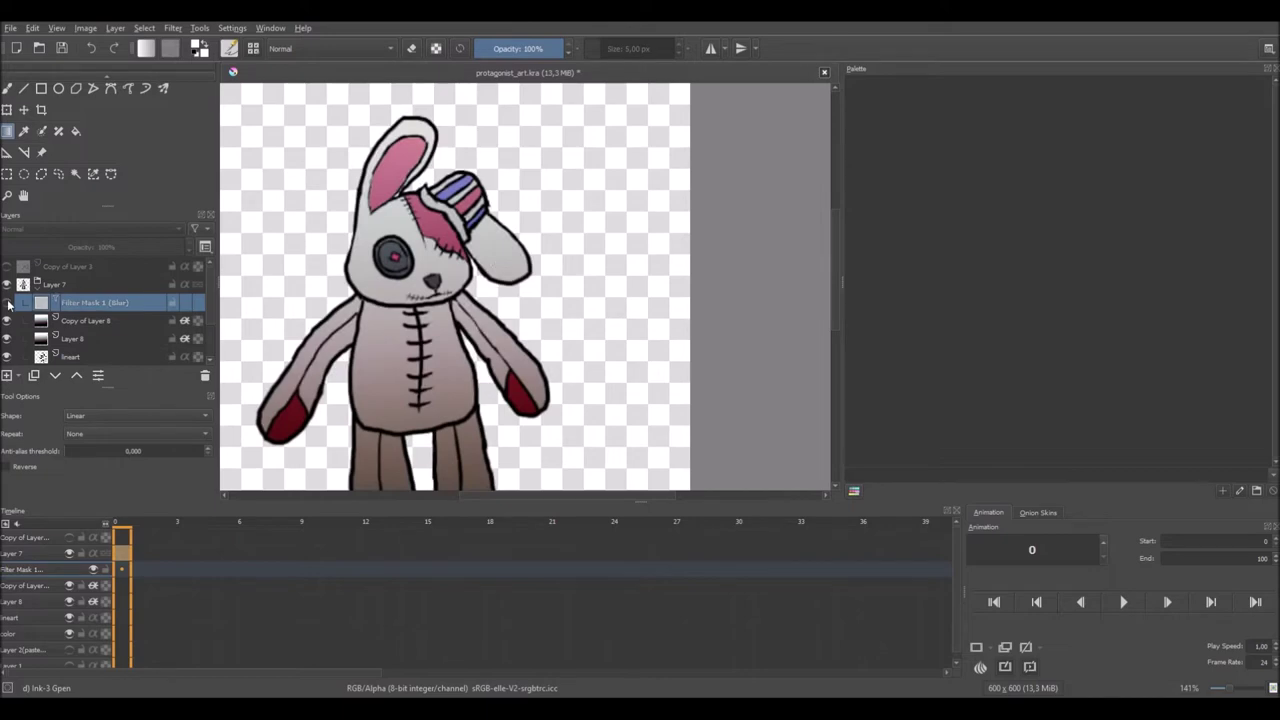
{"action": "key", "text": "minus"}
{"action": "key", "text": "minus"}
{"action": "key", "text": "minus"}
{"action": "left_click_drag", "start_coordinate": [463, 296], "coordinate": [557, 278]}
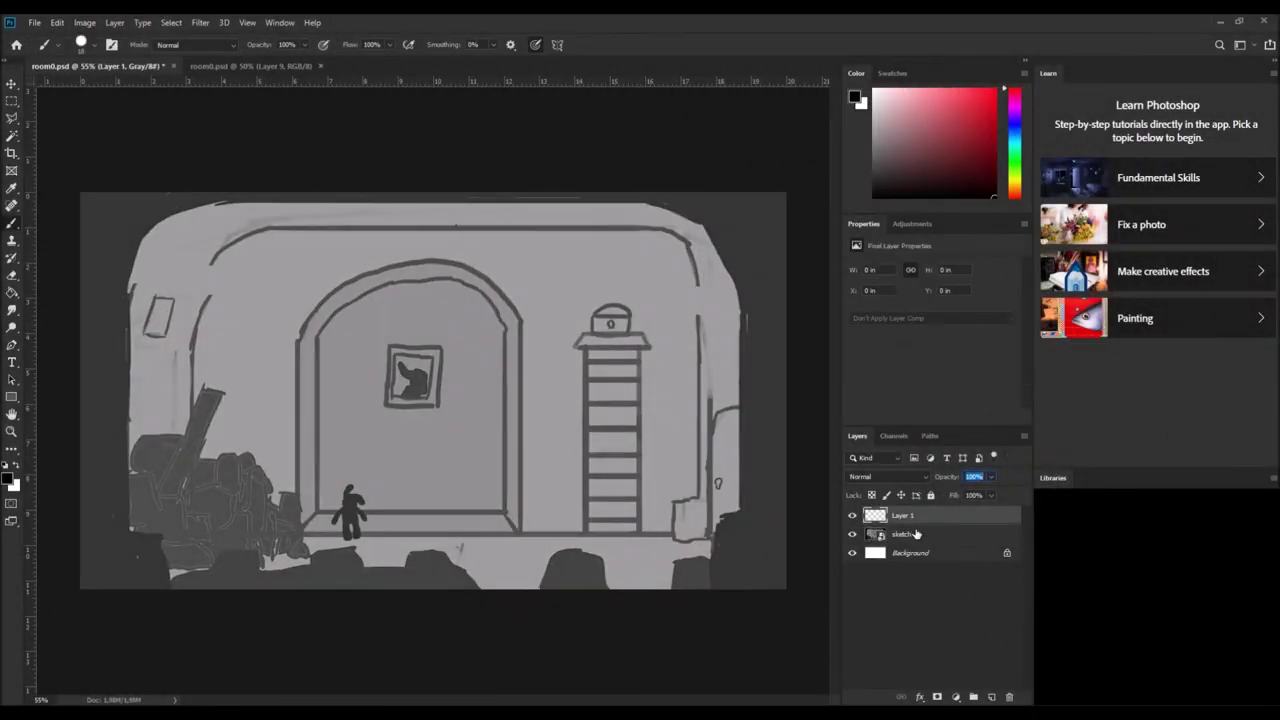
Switch to room0.psd in Photoshop and try drawing a black ground line on Layer 1, renaming it floor and filling the area below black.
{"action": "left_click", "coordinate": [902, 515]}
{"action": "left_click_drag", "start_coordinate": [82, 531], "coordinate": [258, 531]}
{"action": "left_click", "coordinate": [786, 532], "text": "shift"}
{"action": "double_click", "coordinate": [903, 515]}
{"action": "type", "text": "floor"}
{"action": "key", "text": "Return"}
{"action": "key", "text": "w"}
{"action": "left_click", "coordinate": [430, 565]}
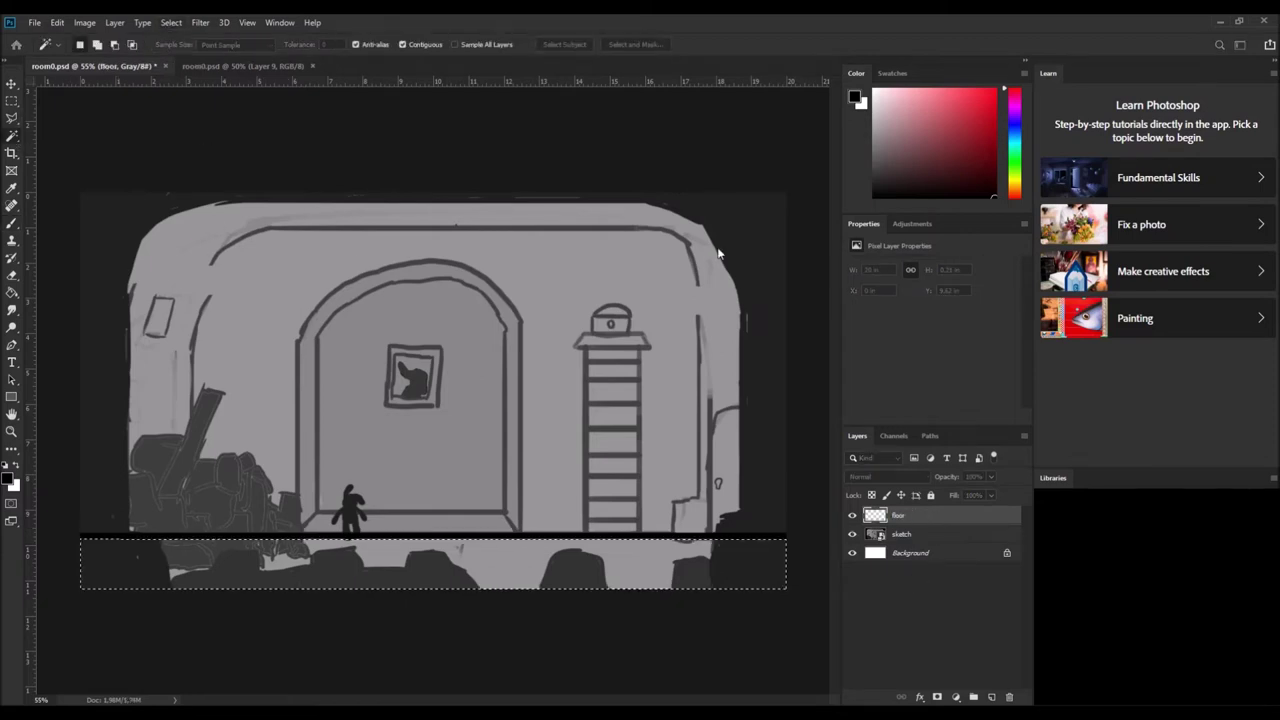
{"action": "key", "text": "alt+BackSpace"}
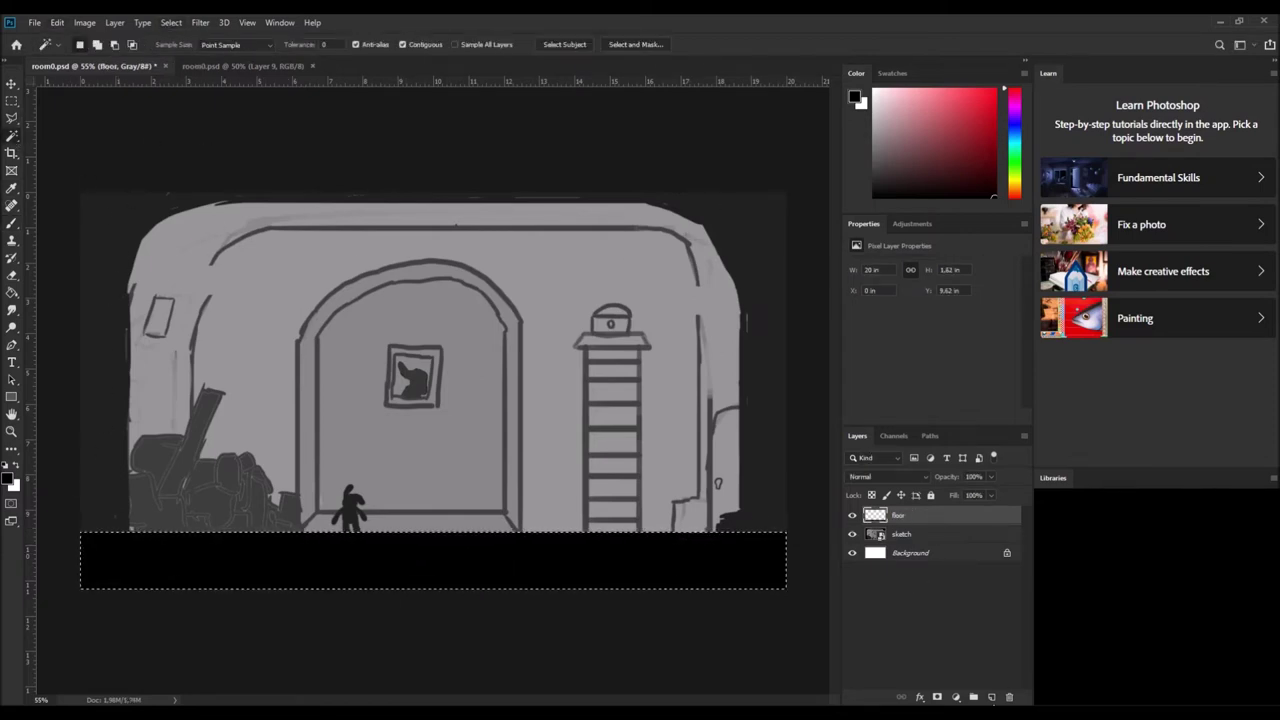
Undo the black floor fill, the ground line and the layer renaming.
{"action": "scroll", "coordinate": [434, 563], "scroll_direction": "up", "scroll_amount": 3}
{"action": "scroll", "coordinate": [463, 551], "scroll_direction": "down", "scroll_amount": 3}
{"action": "key", "text": "ctrl+z"}
{"action": "key", "text": "ctrl+z"}
{"action": "key", "text": "ctrl+z"}
Outline the floor below the sketched ground line with the Polygonal Lasso and make it a semi-transparent dark band with a layer mask.
{"action": "key", "text": "l"}
{"action": "mouse_move", "coordinate": [61, 538]}
{"action": "left_mouse_down"}
{"action": "mouse_move", "coordinate": [815, 540]}
{"action": "mouse_move", "coordinate": [60, 545]}
{"action": "left_mouse_up"}
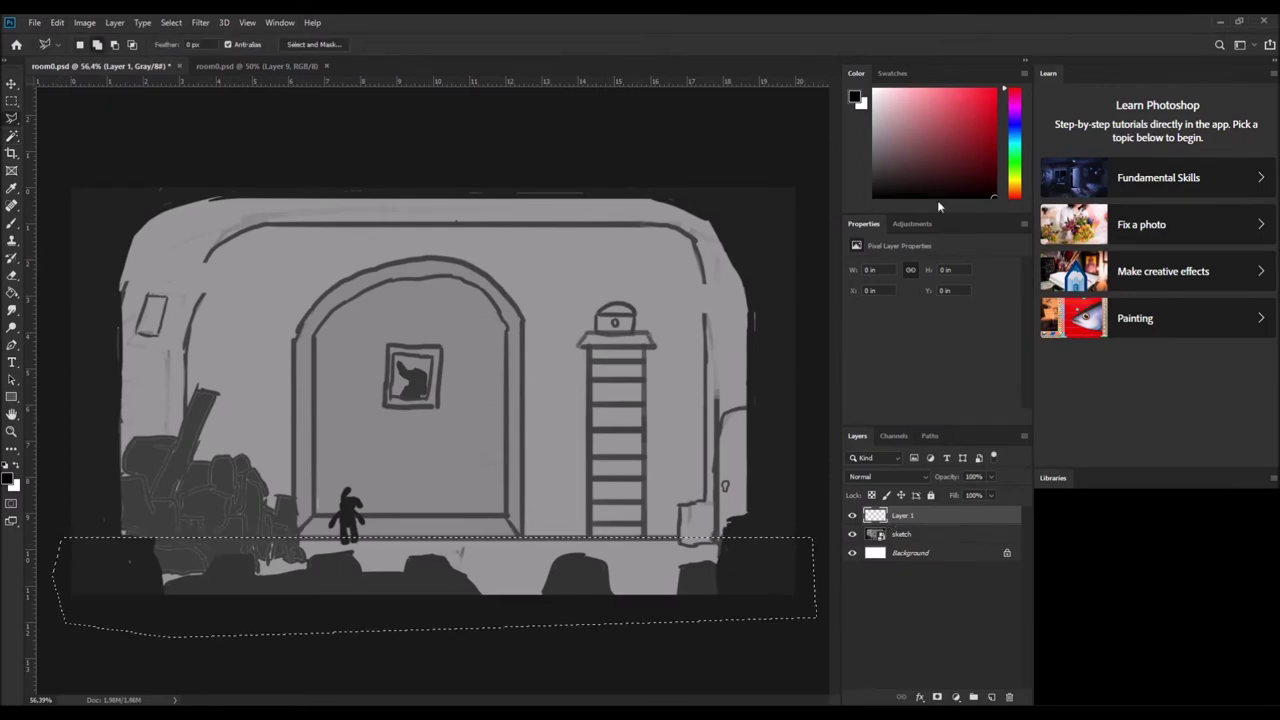
{"action": "key", "text": "alt+BackSpace"}
{"action": "key", "text": "b"}
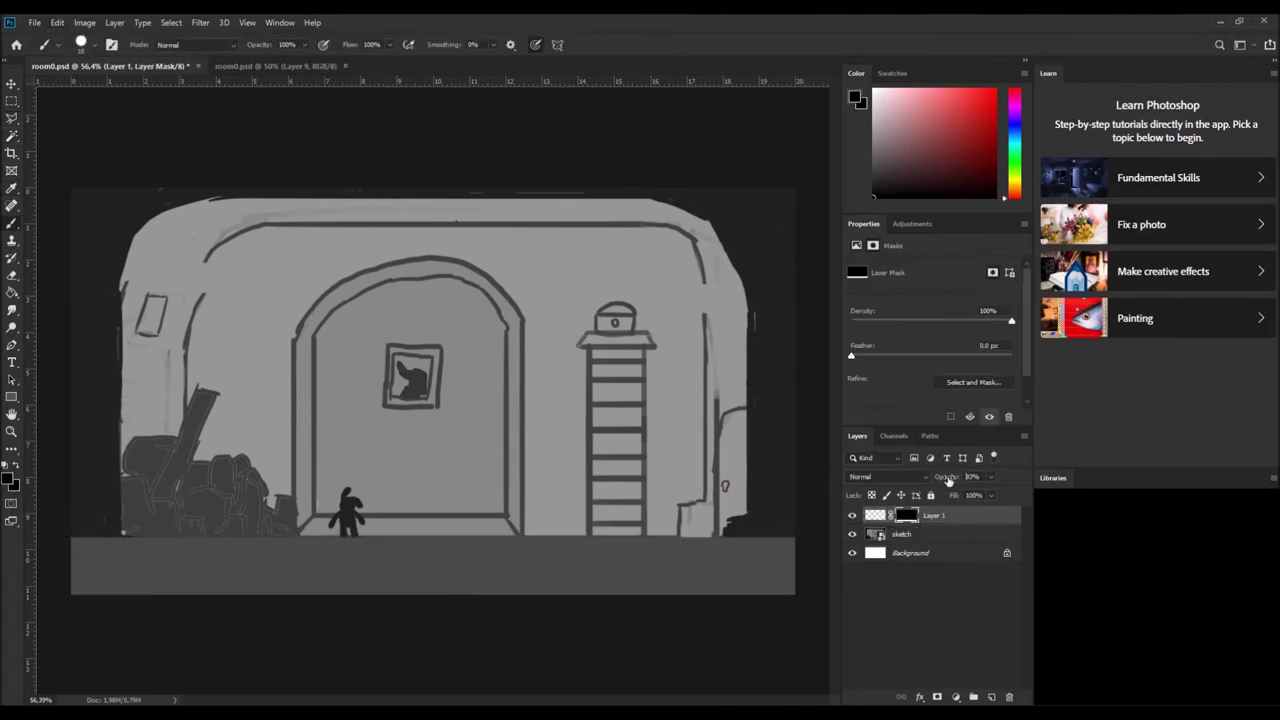
On a new layer, outline the area outside the room's left wall and ceiling curve with the Polygonal Lasso.
{"action": "key", "text": "ctrl+shift+alt+n"}
{"action": "scroll", "coordinate": [5, 125], "scroll_direction": "down", "scroll_amount": 1}
{"action": "key", "text": "l"}
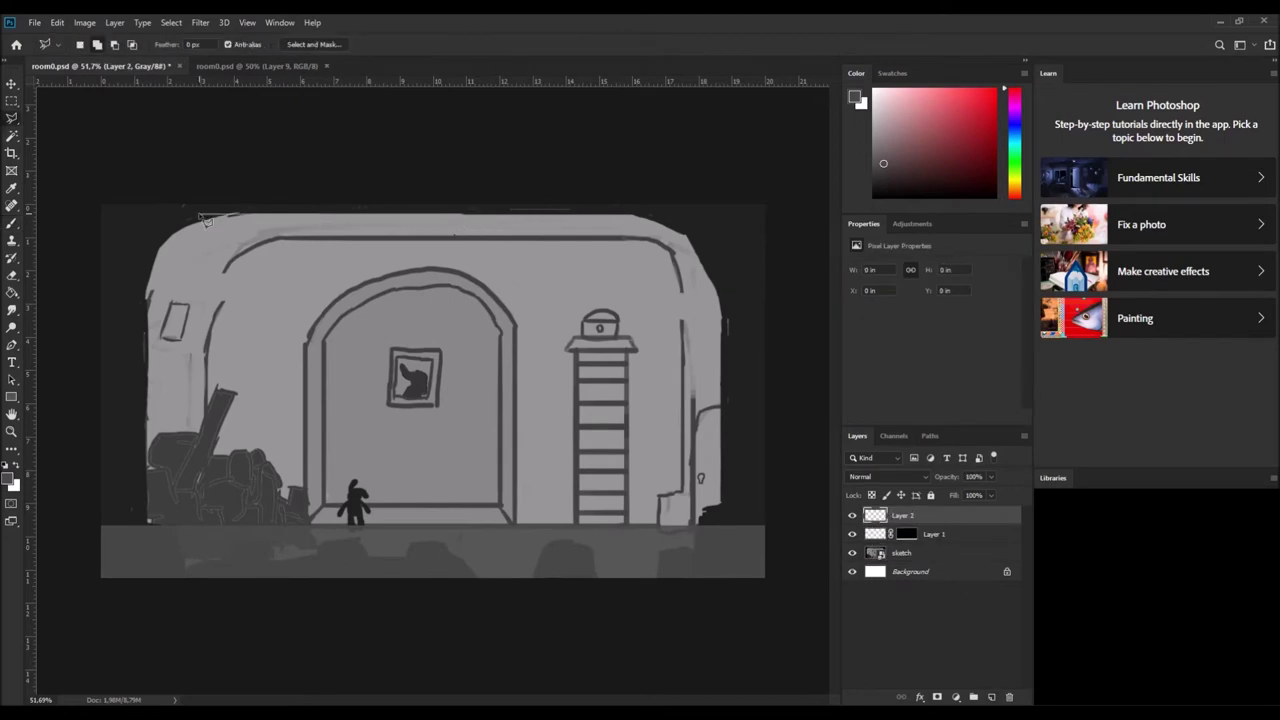
{"action": "mouse_move", "coordinate": [152, 310]}
{"action": "left_mouse_down"}
{"action": "mouse_move", "coordinate": [176, 530]}
{"action": "mouse_move", "coordinate": [170, 640]}
{"action": "mouse_move", "coordinate": [371, 158]}
{"action": "mouse_move", "coordinate": [155, 300]}
{"action": "left_mouse_up"}
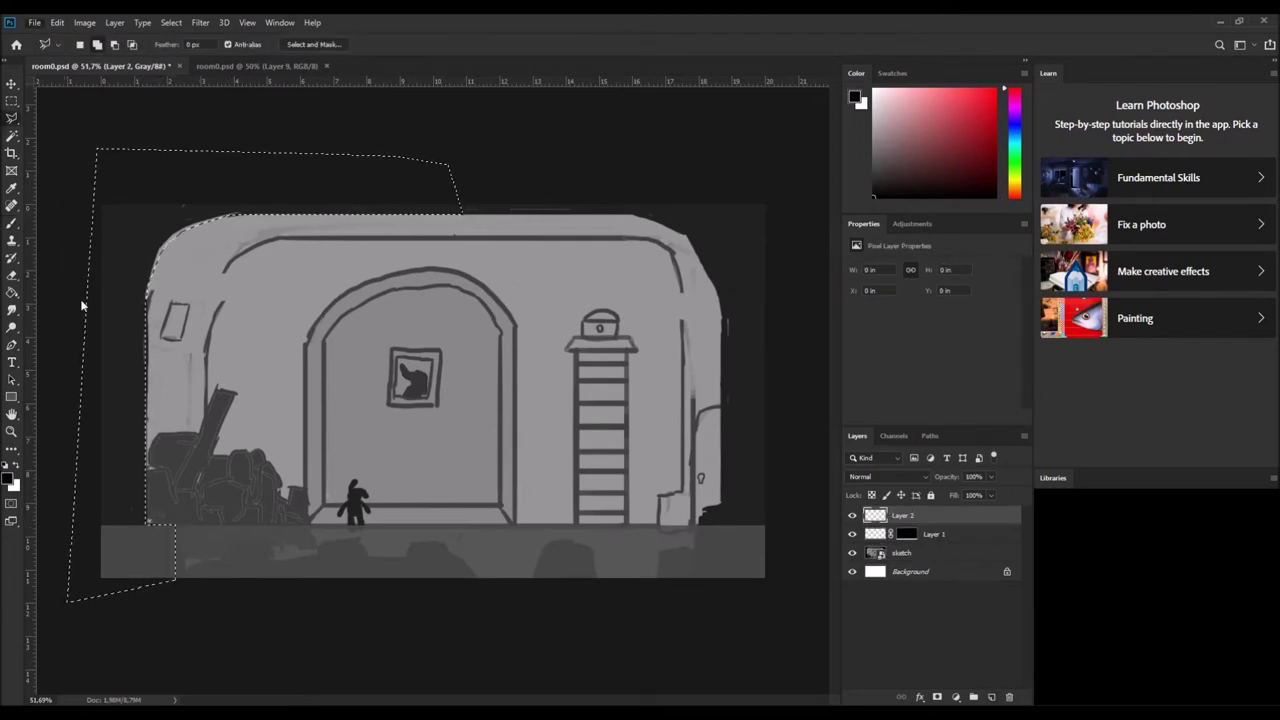
Duplicate the black area outside the left wall, flip it horizontally onto the room's right side, and merge both halves.
{"action": "key", "text": "ctrl+j"}
{"action": "key", "text": "ctrl+t"}
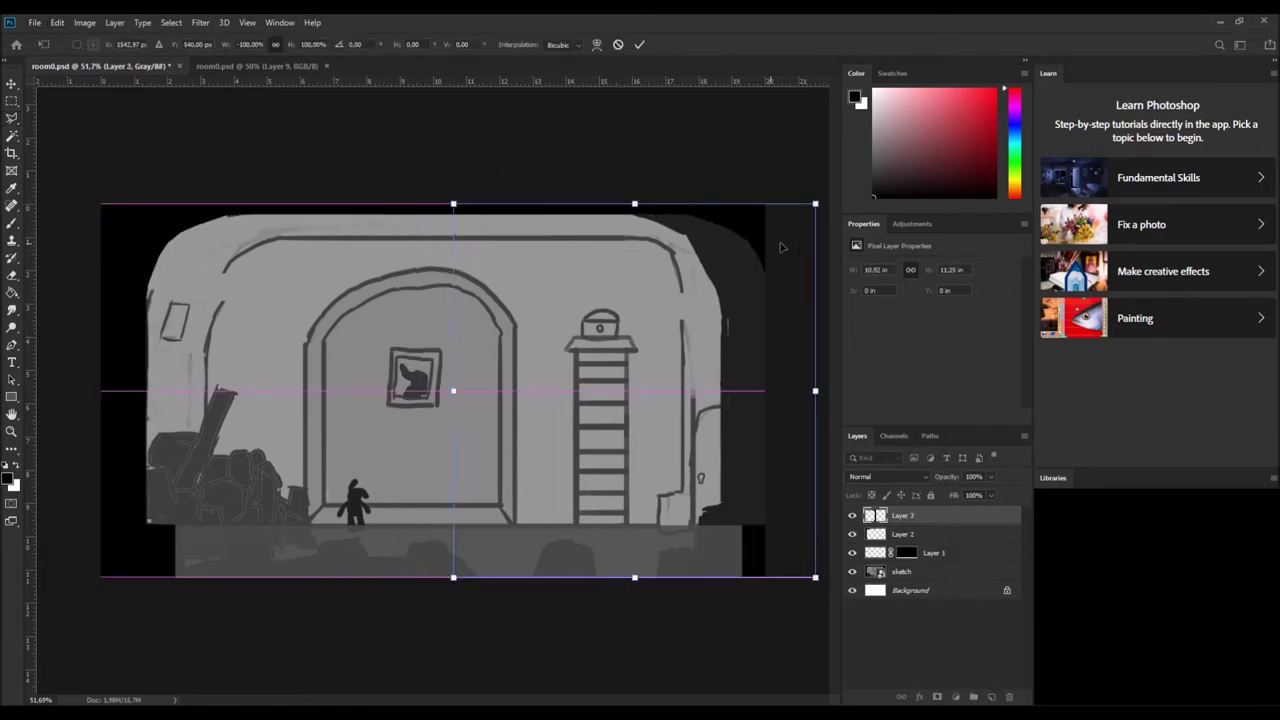
{"action": "key", "text": "Return"}
{"action": "key", "text": "ctrl+e"}
Ink the inner and outer left side of the central archway and its base line in black on the background layer.
{"action": "key", "text": "w"}
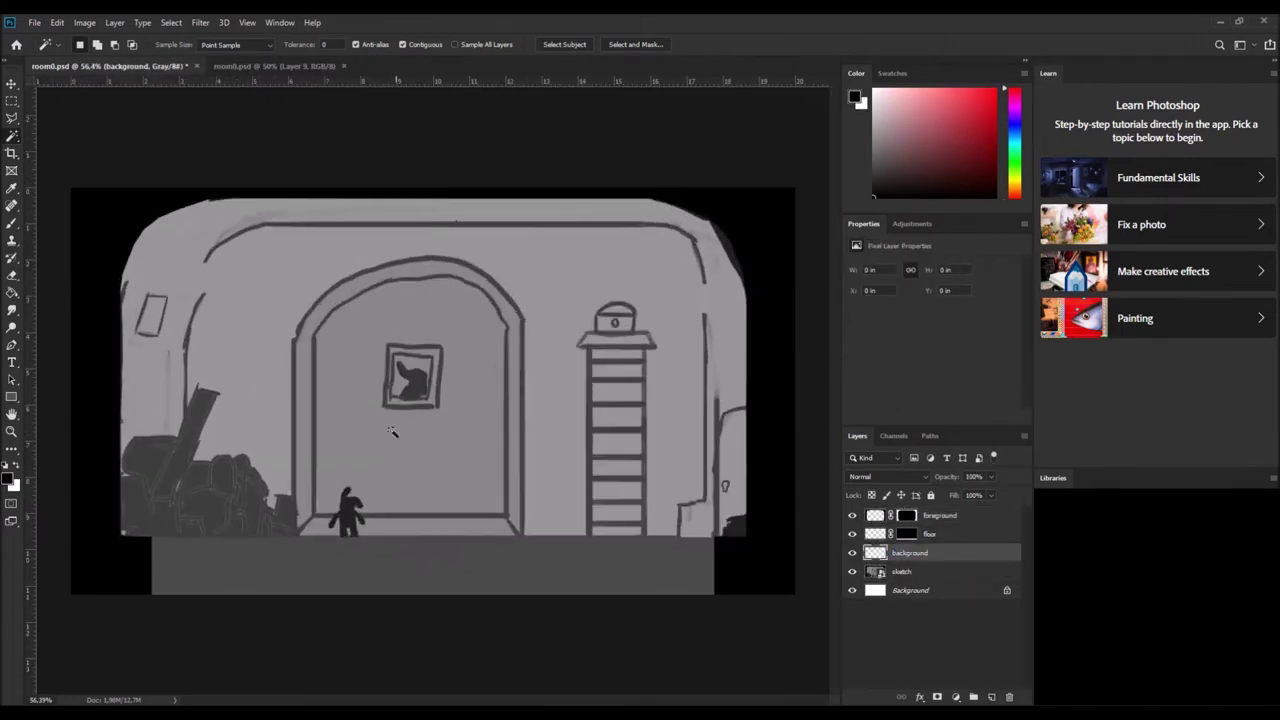
{"action": "key", "text": "b"}
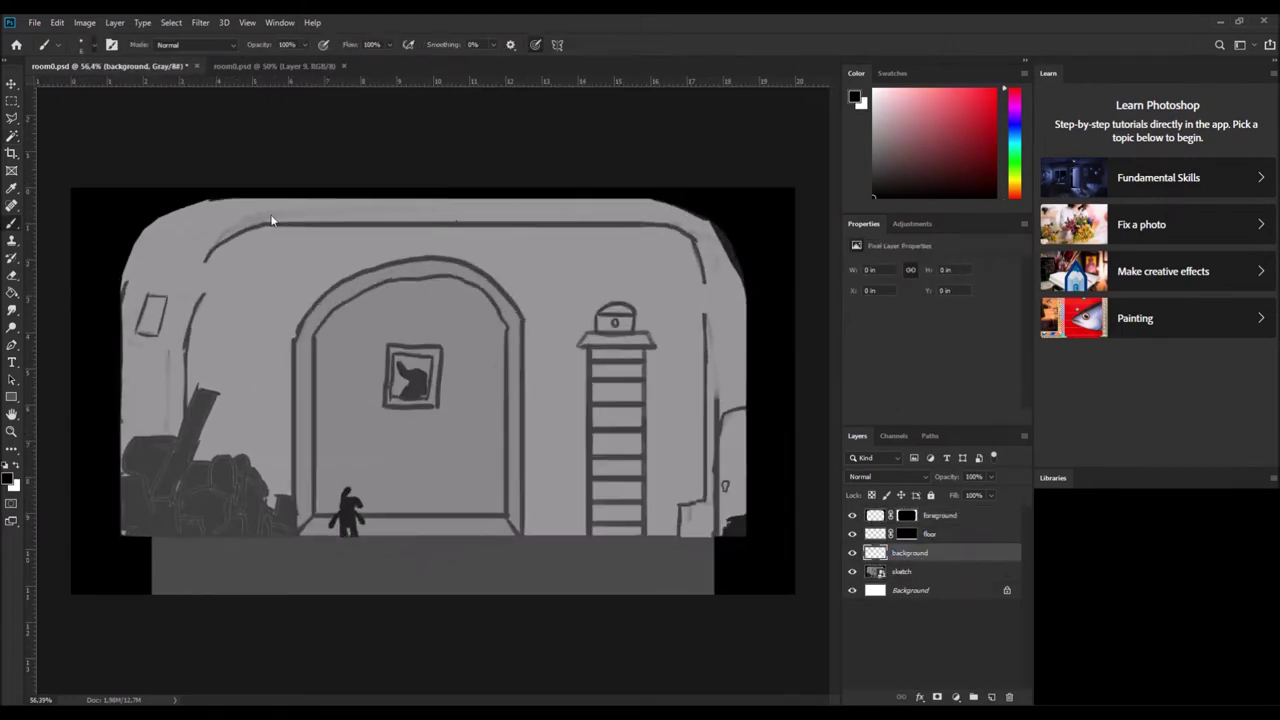
{"action": "left_click", "coordinate": [314, 336]}
{"action": "left_click", "coordinate": [314, 516], "text": "shift"}
{"action": "left_click", "coordinate": [506, 514], "text": "shift"}
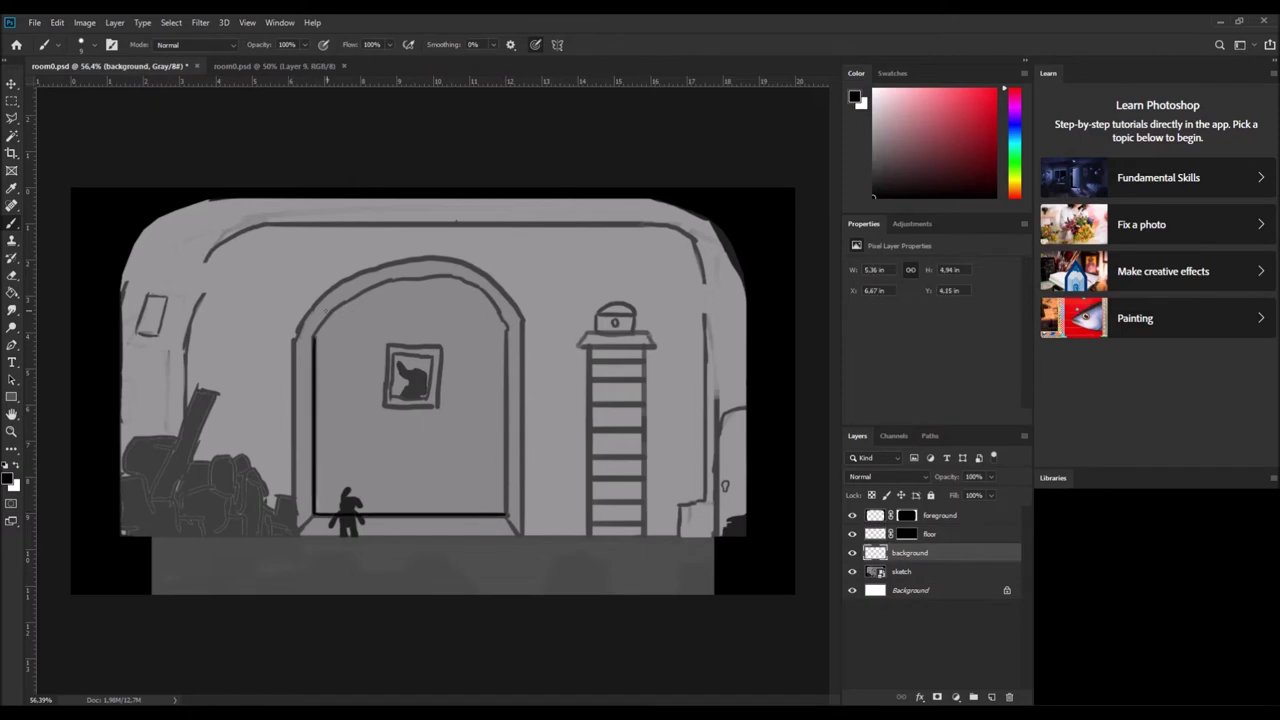
{"action": "left_click_drag", "start_coordinate": [418, 258], "coordinate": [320, 296]}
{"action": "left_click", "coordinate": [292, 536], "text": "shift"}
{"action": "left_click", "coordinate": [314, 516], "text": "shift"}
Select the inked left half of the archway and mirror it to complete the arch's right half.
{"action": "key", "text": "l"}
{"action": "mouse_move", "coordinate": [318, 236]}
{"action": "left_mouse_down"}
{"action": "mouse_move", "coordinate": [252, 562]}
{"action": "mouse_move", "coordinate": [240, 455]}
{"action": "mouse_move", "coordinate": [264, 284]}
{"action": "left_mouse_up"}
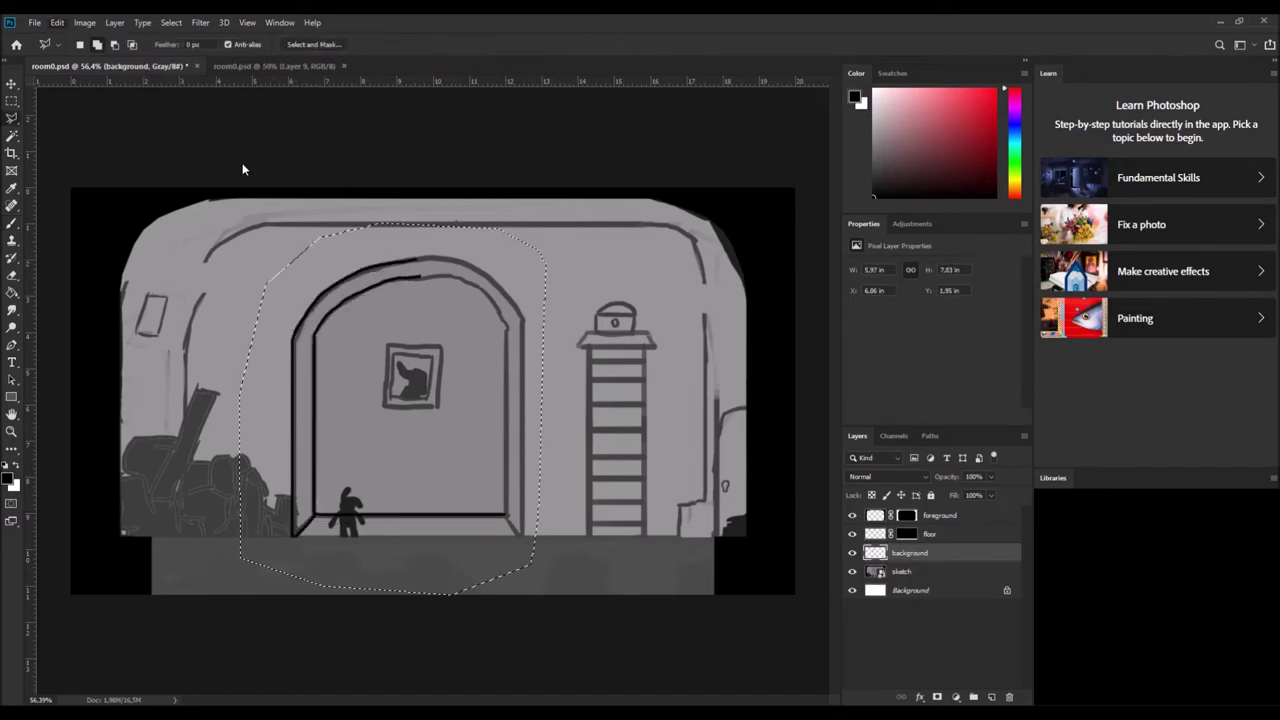
{"action": "key", "text": "ctrl+t"}
{"action": "left_click_drag", "start_coordinate": [546, 408], "coordinate": [562, 408]}
{"action": "key", "text": "Return"}
{"action": "key", "text": "ctrl+d"}
Ink the inner wall contour from the ceiling's centre along the left corner curve and down the left wall.
{"action": "key", "text": "b"}
{"action": "scroll", "coordinate": [234, 289], "scroll_direction": "up", "scroll_amount": 1}
{"action": "key", "text": "b"}
{"action": "left_click_drag", "start_coordinate": [518, 209], "coordinate": [268, 209]}
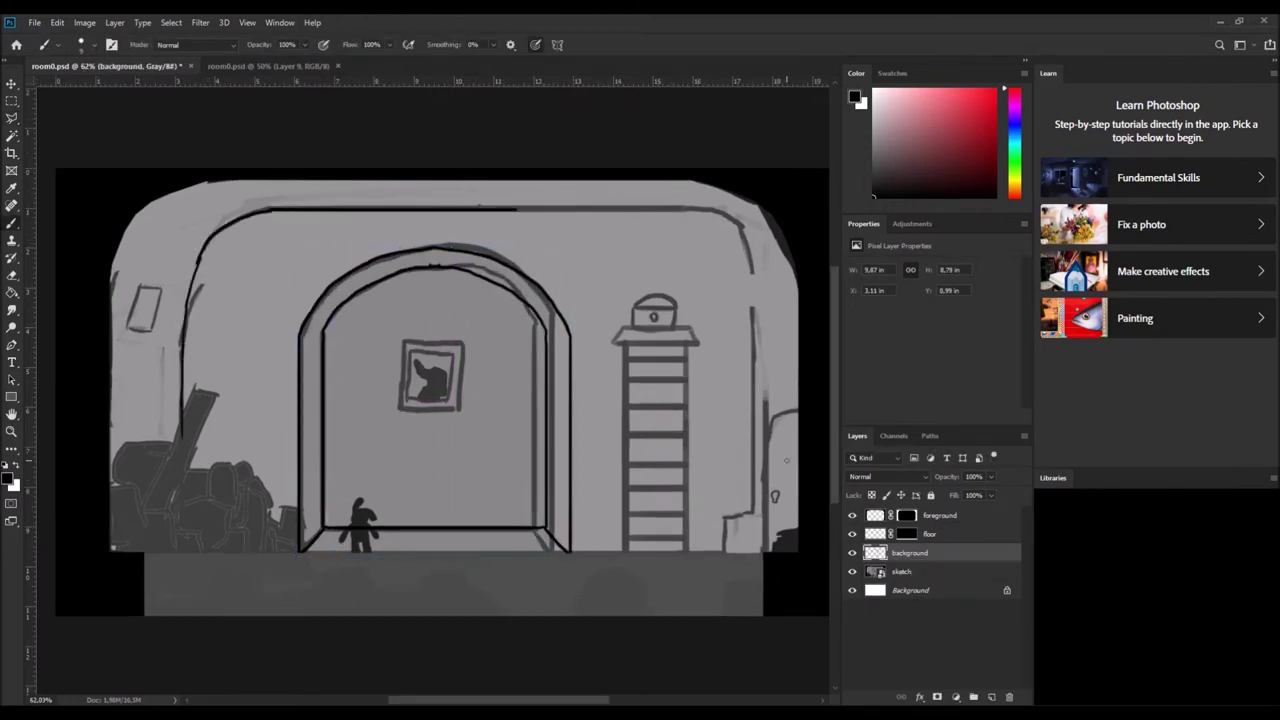
Select the inked left wall contour and flip it horizontally onto the room's right side.
{"action": "key", "text": "l"}
{"action": "mouse_move", "coordinate": [356, 228]}
{"action": "left_mouse_down"}
{"action": "mouse_move", "coordinate": [195, 435]}
{"action": "mouse_move", "coordinate": [520, 208]}
{"action": "left_mouse_up"}
{"action": "key", "text": "ctrl+t"}
{"action": "left_click_drag", "start_coordinate": [242, 270], "coordinate": [552, 230]}
{"action": "key", "text": "Return"}
{"action": "key", "text": "ctrl+d"}
Ink the small step at the base of the right wall's inner contour down to the ground line.
{"action": "scroll", "coordinate": [706, 349], "scroll_direction": "up", "scroll_amount": 1}
{"action": "key", "text": "b"}
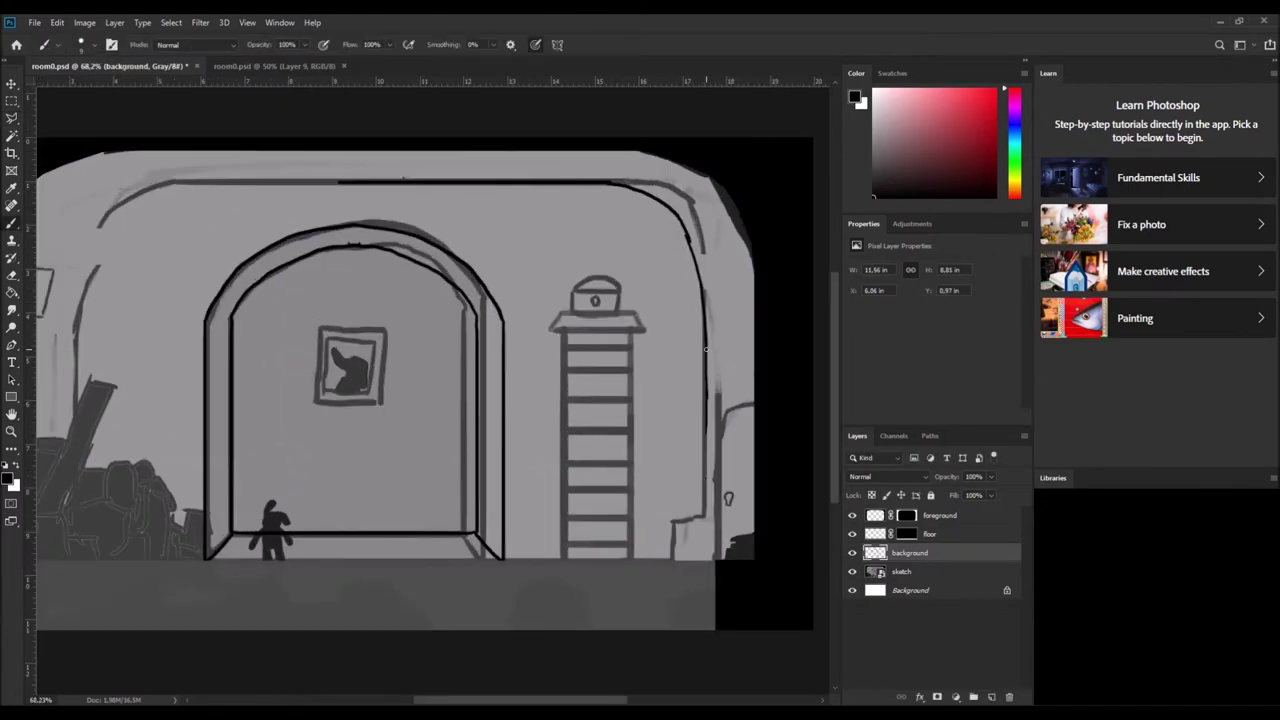
{"action": "left_click_drag", "start_coordinate": [676, 520], "coordinate": [676, 560]}
Reselect the finished right wall contour, mirror a copy onto the left side, and merge it into the background layer.
{"action": "scroll", "coordinate": [757, 423], "scroll_direction": "down", "scroll_amount": 1}
{"action": "key", "text": "l"}
{"action": "key", "text": "ctrl+shift+d"}
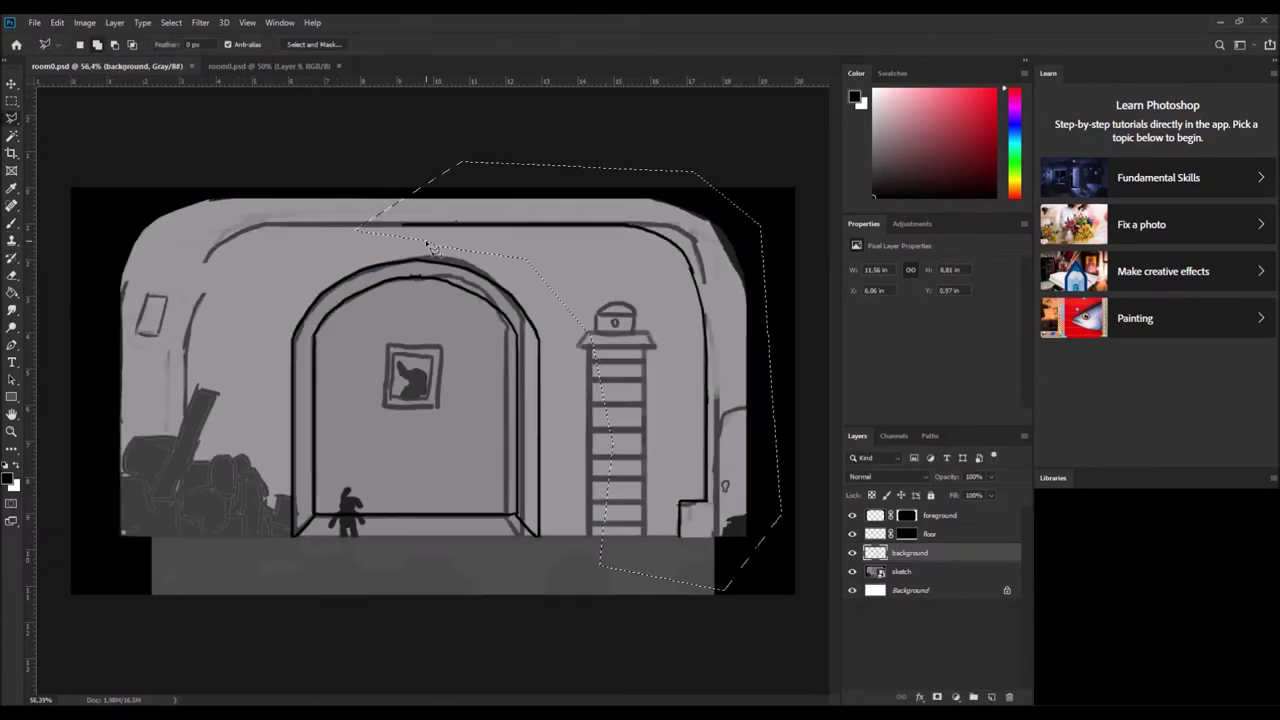
{"action": "key", "text": "ctrl+j"}
{"action": "key", "text": "ctrl+t"}
{"action": "left_click_drag", "start_coordinate": [508, 251], "coordinate": [283, 256]}
{"action": "key", "text": "Return"}
{"action": "key", "text": "ctrl+e"}
Ink the slanted panel on the left wall with its inner rectangle and save the document.
{"action": "key", "text": "b"}
{"action": "scroll", "coordinate": [794, 423], "scroll_direction": "down", "scroll_amount": 2}
{"action": "scroll", "coordinate": [319, 364], "scroll_direction": "up", "scroll_amount": 4}
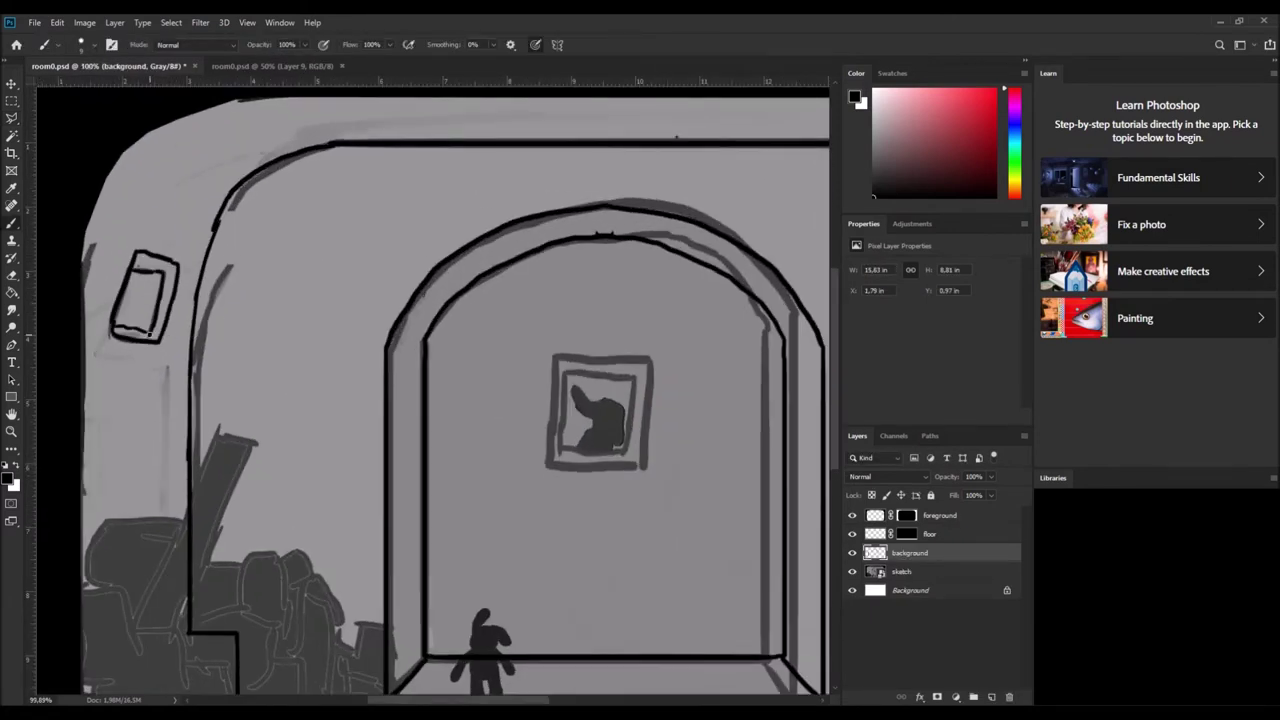
{"action": "key", "text": "e"}
{"action": "key", "text": "b"}
{"action": "key", "text": "ctrl+s"}
{"action": "left_click_drag", "start_coordinate": [106, 331], "coordinate": [175, 368]}
{"action": "left_click", "coordinate": [852, 571]}
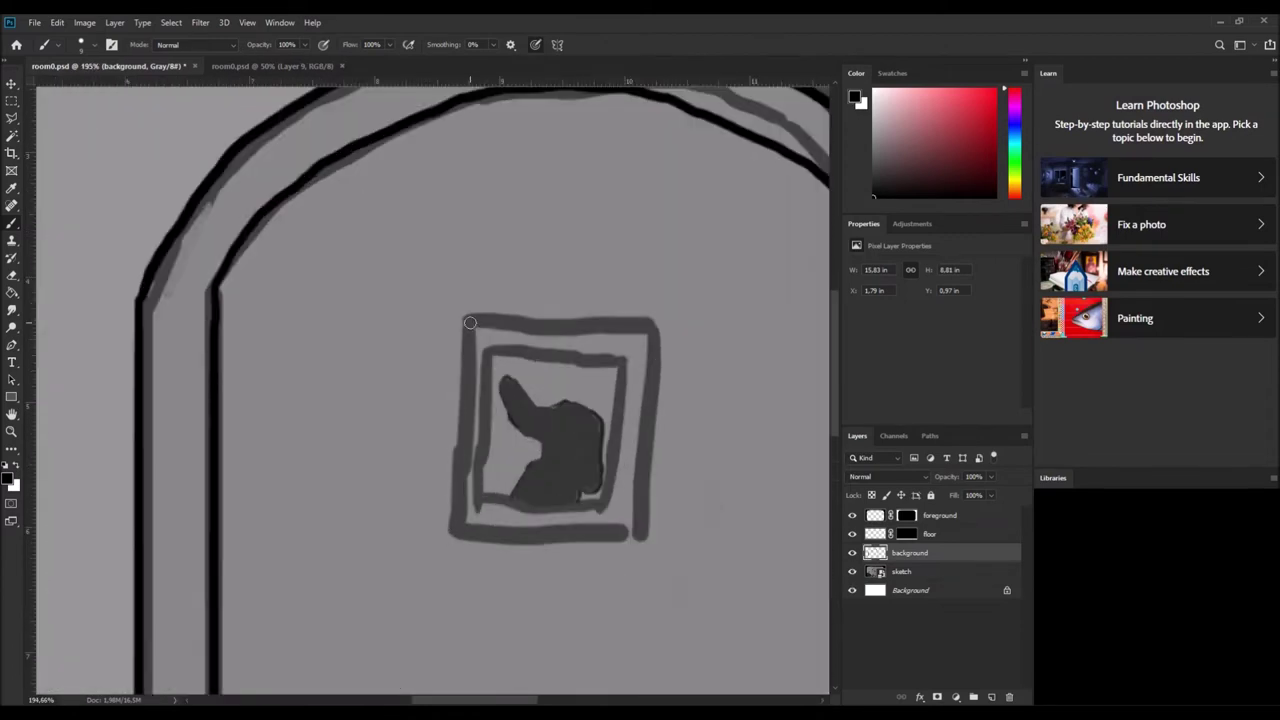
Ink the outer frame of the rabbit picture inside the archway, redrawing its slanted lower edge.
{"action": "mouse_move", "coordinate": [452, 533]}
{"action": "left_mouse_down"}
{"action": "mouse_move", "coordinate": [467, 318]}
{"action": "mouse_move", "coordinate": [532, 323]}
{"action": "mouse_move", "coordinate": [643, 538]}
{"action": "left_mouse_up"}
{"action": "left_click_drag", "start_coordinate": [450, 535], "coordinate": [572, 540]}
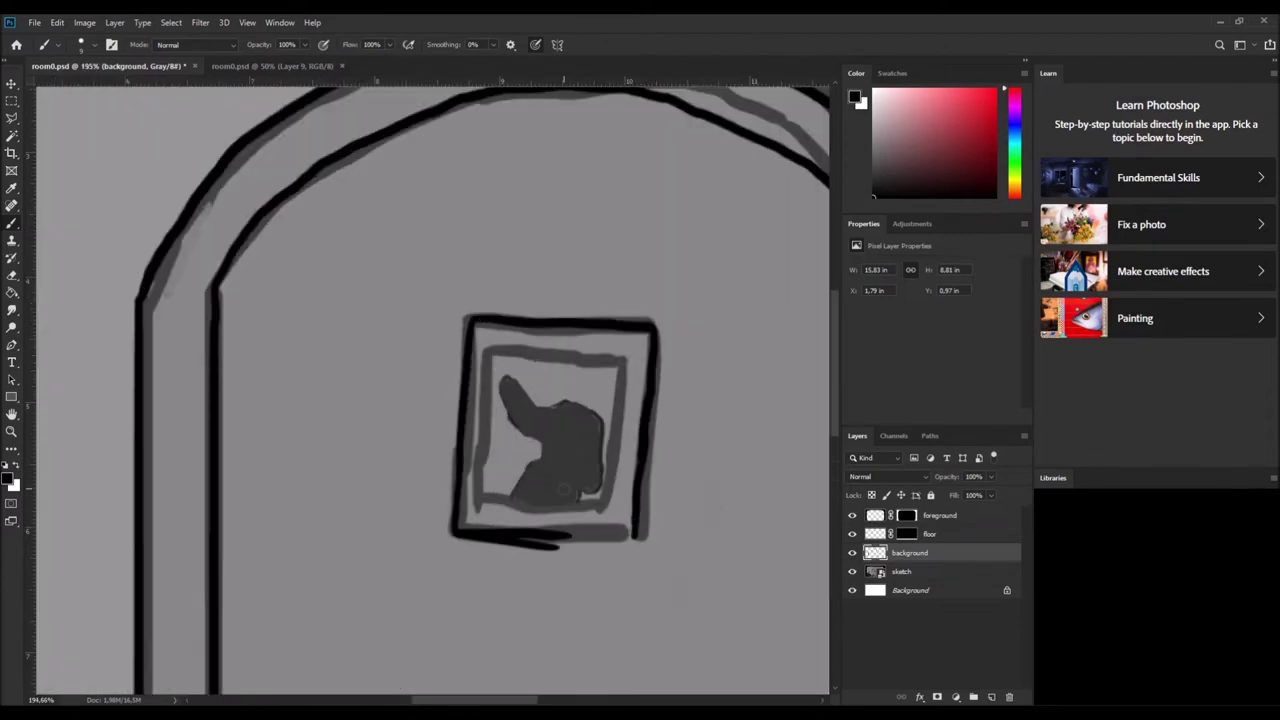
{"action": "scroll", "coordinate": [310, 376], "scroll_direction": "up", "scroll_amount": 2}
{"action": "left_click_drag", "start_coordinate": [348, 468], "coordinate": [545, 486]}
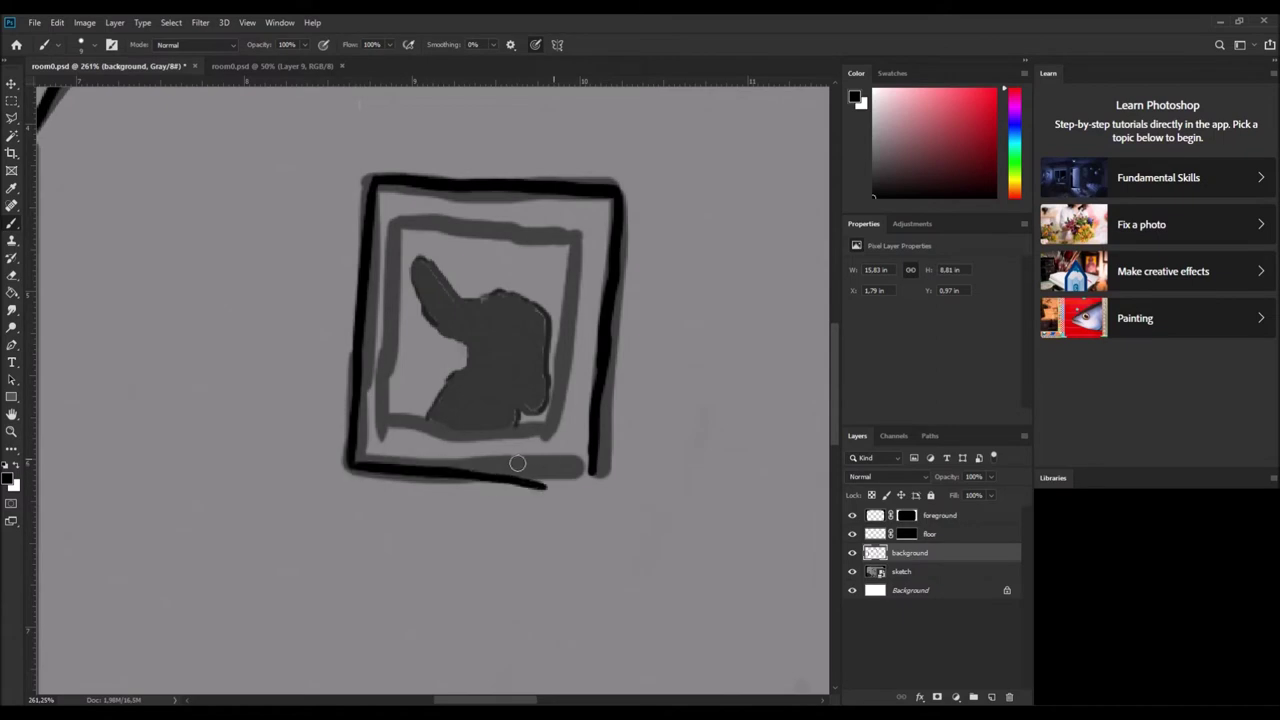
{"action": "key", "text": "ctrl+z"}
{"action": "left_click_drag", "start_coordinate": [466, 472], "coordinate": [543, 466]}
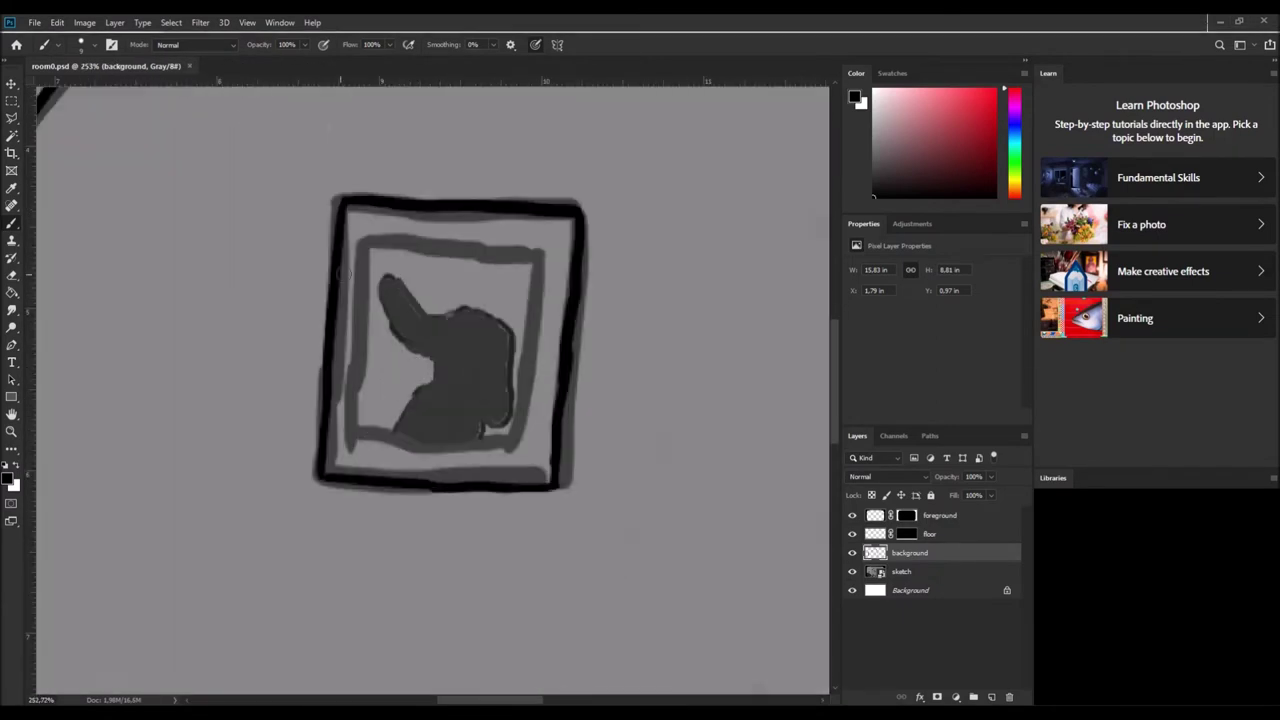
Ink the inner border of the picture frame around the rabbit silhouette.
{"action": "left_click_drag", "start_coordinate": [356, 248], "coordinate": [358, 444]}
{"action": "mouse_move", "coordinate": [378, 250]}
{"action": "left_mouse_down"}
{"action": "mouse_move", "coordinate": [480, 250]}
{"action": "mouse_move", "coordinate": [534, 380]}
{"action": "mouse_move", "coordinate": [520, 452]}
{"action": "left_mouse_up"}
{"action": "left_click_drag", "start_coordinate": [520, 452], "coordinate": [356, 448]}
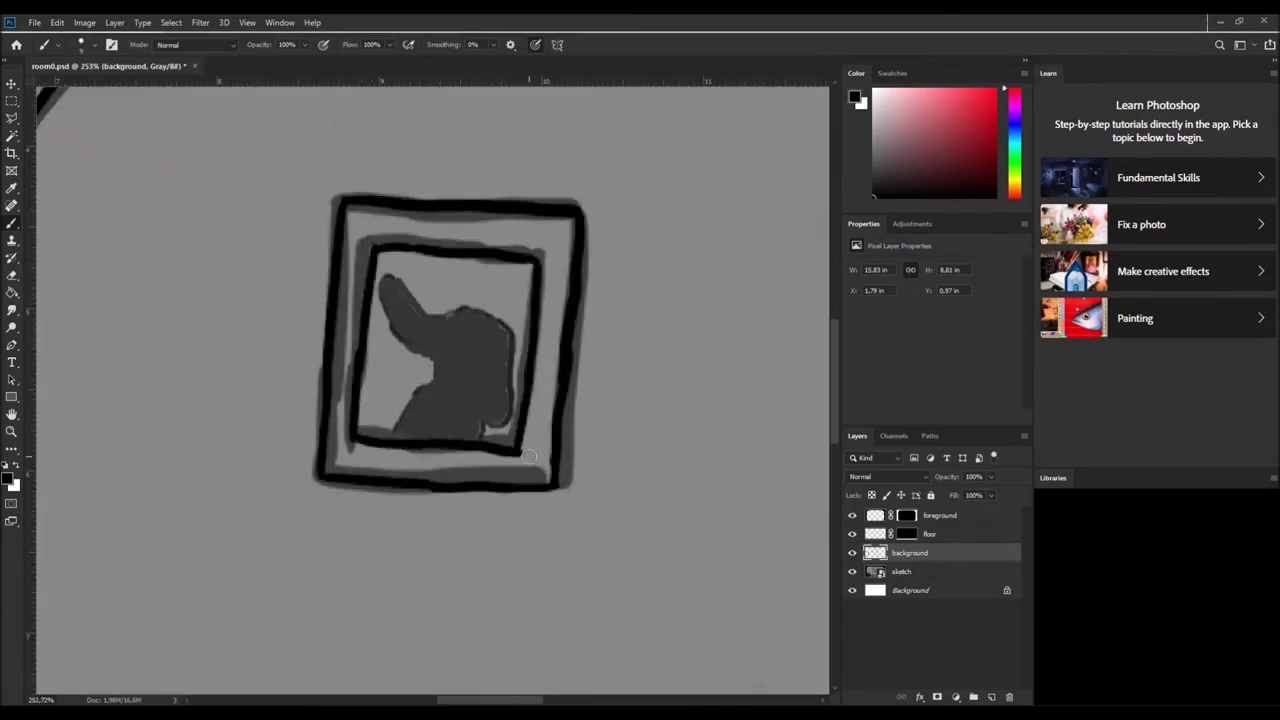
On a new layer above the floor layer, ink the ladder's top platform and its two vertical rails over the sketch.
{"action": "key", "text": "ctrl+0"}
{"action": "scroll", "coordinate": [331, 330], "scroll_direction": "up", "scroll_amount": 5}
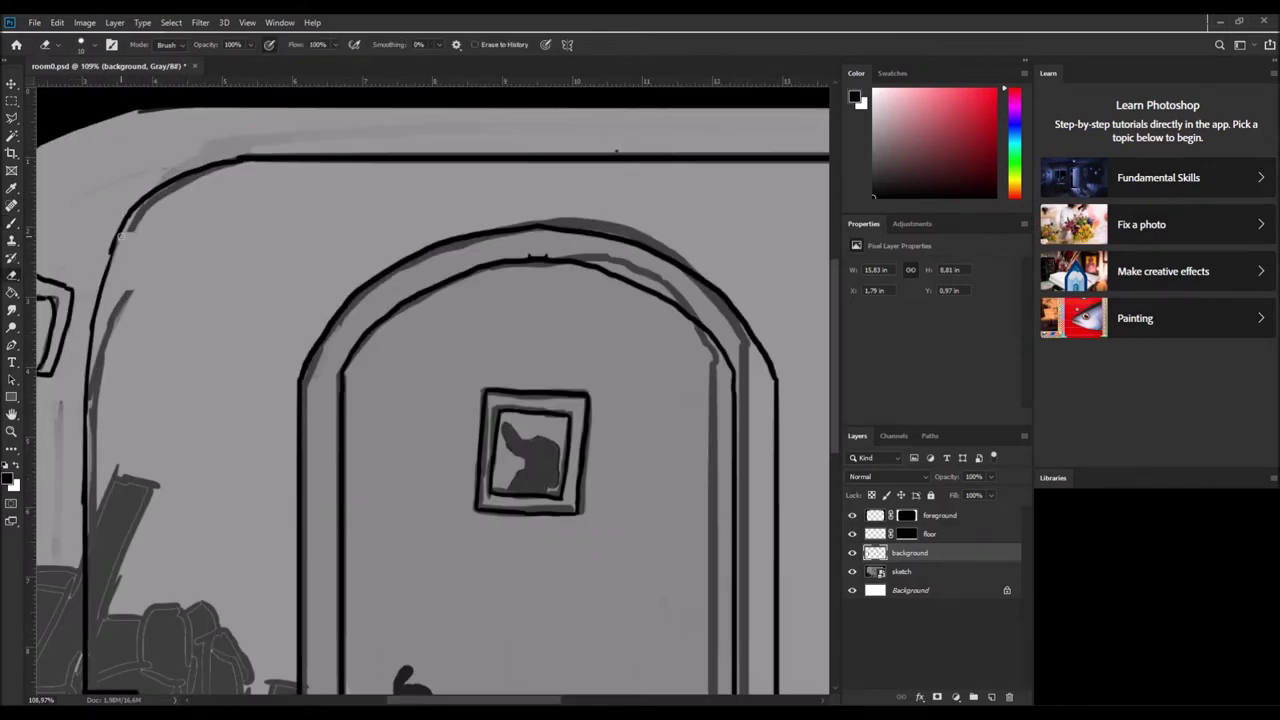
{"action": "scroll", "coordinate": [430, 390], "scroll_direction": "right", "scroll_amount": 5}
{"action": "key", "text": "ctrl+0"}
{"action": "scroll", "coordinate": [313, 422], "scroll_direction": "up", "scroll_amount": 3}
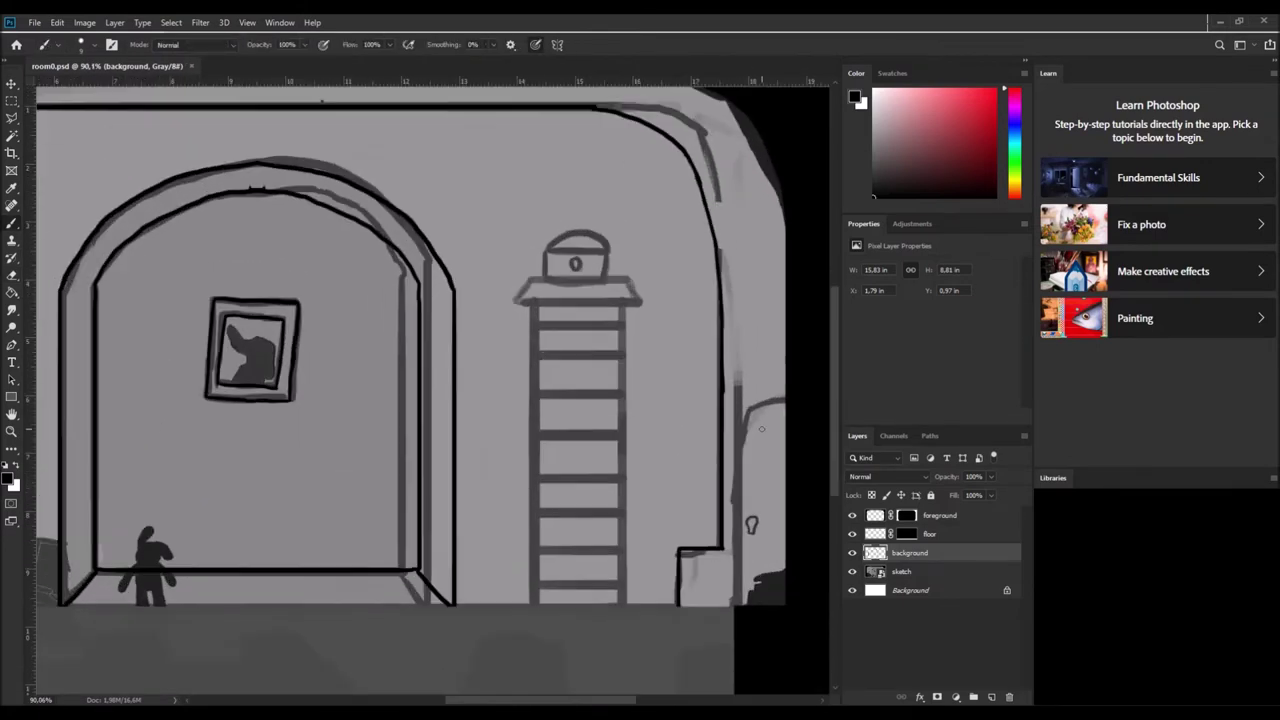
{"action": "scroll", "coordinate": [313, 422], "scroll_direction": "down", "scroll_amount": 2}
{"action": "left_click", "coordinate": [936, 534]}
{"action": "key", "text": "ctrl+shift+alt+n"}
{"action": "scroll", "coordinate": [693, 435], "scroll_direction": "up", "scroll_amount": 1}
{"action": "mouse_move", "coordinate": [637, 300]}
{"action": "left_mouse_down"}
{"action": "mouse_move", "coordinate": [623, 583]}
{"action": "mouse_move", "coordinate": [637, 306]}
{"action": "mouse_move", "coordinate": [646, 582]}
{"action": "left_mouse_up"}
{"action": "key", "text": "e"}
{"action": "key", "text": "b"}
{"action": "left_click_drag", "start_coordinate": [719, 297], "coordinate": [726, 582]}
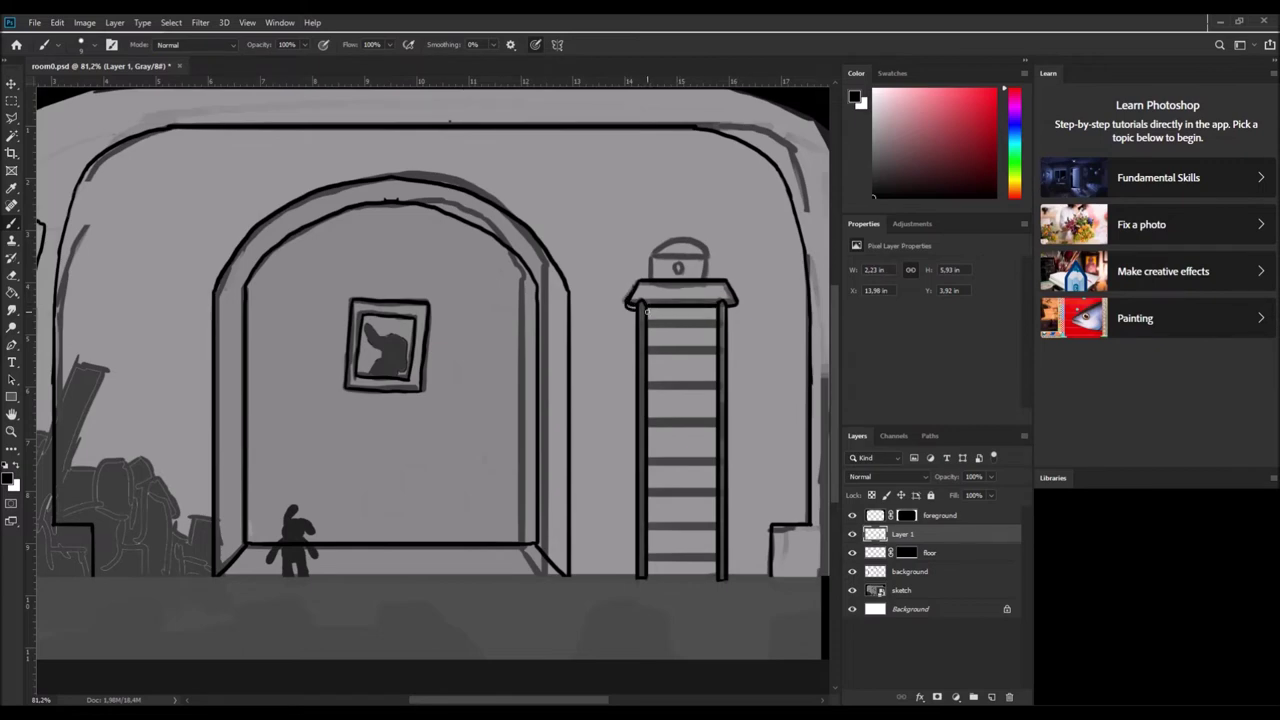
Ink the outlines of the ladder's upper rungs between the two rails.
{"action": "scroll", "coordinate": [731, 316], "scroll_direction": "down", "scroll_amount": 2}
{"action": "scroll", "coordinate": [731, 316], "scroll_direction": "up", "scroll_amount": 4}
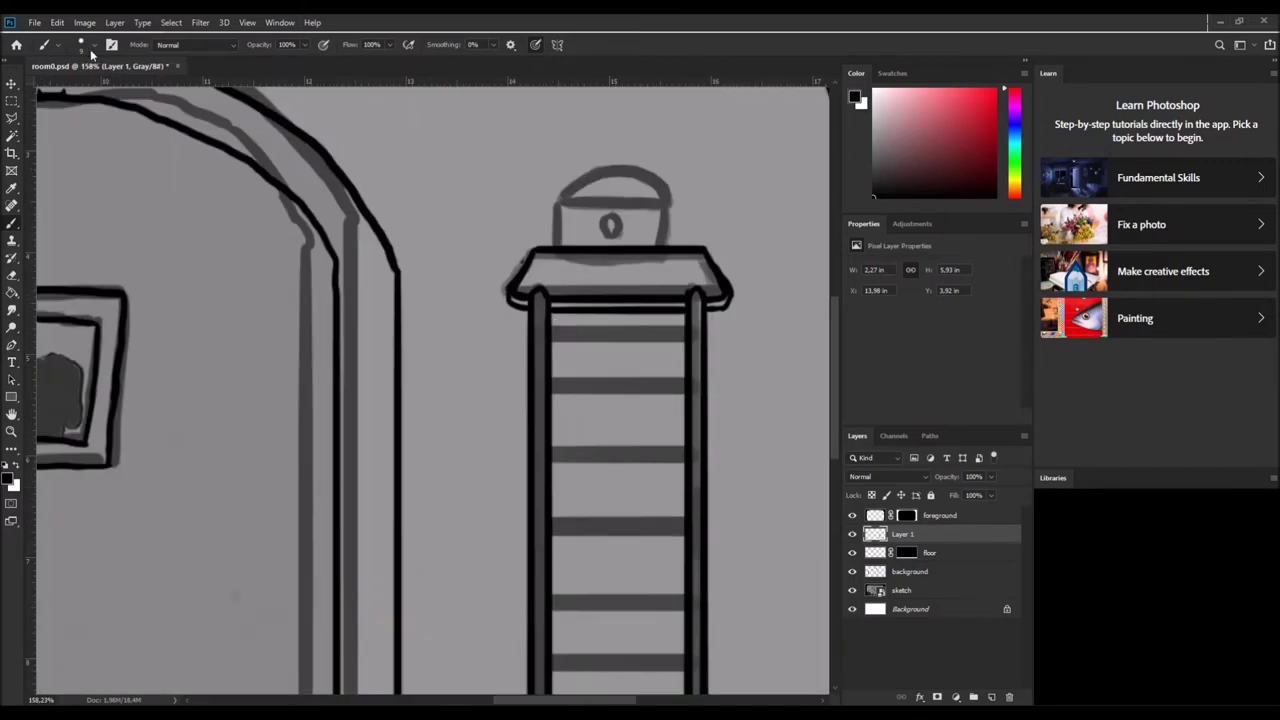
{"action": "mouse_move", "coordinate": [550, 325]}
{"action": "left_mouse_down"}
{"action": "mouse_move", "coordinate": [688, 343]}
{"action": "mouse_move", "coordinate": [689, 396]}
{"action": "mouse_move", "coordinate": [663, 437]}
{"action": "mouse_move", "coordinate": [552, 537]}
{"action": "left_mouse_up"}
{"action": "scroll", "coordinate": [680, 400], "scroll_direction": "down", "scroll_amount": 2}
{"action": "mouse_move", "coordinate": [680, 400]}
{"action": "left_mouse_down"}
{"action": "mouse_move", "coordinate": [552, 419]}
{"action": "mouse_move", "coordinate": [549, 480]}
{"action": "mouse_move", "coordinate": [667, 532]}
{"action": "mouse_move", "coordinate": [550, 541]}
{"action": "mouse_move", "coordinate": [689, 586]}
{"action": "mouse_move", "coordinate": [549, 581]}
{"action": "mouse_move", "coordinate": [684, 599]}
{"action": "left_mouse_up"}
{"action": "scroll", "coordinate": [684, 599], "scroll_direction": "down", "scroll_amount": 2}
{"action": "key", "text": "l"}
{"action": "scroll", "coordinate": [483, 488], "scroll_direction": "up", "scroll_amount": 4}
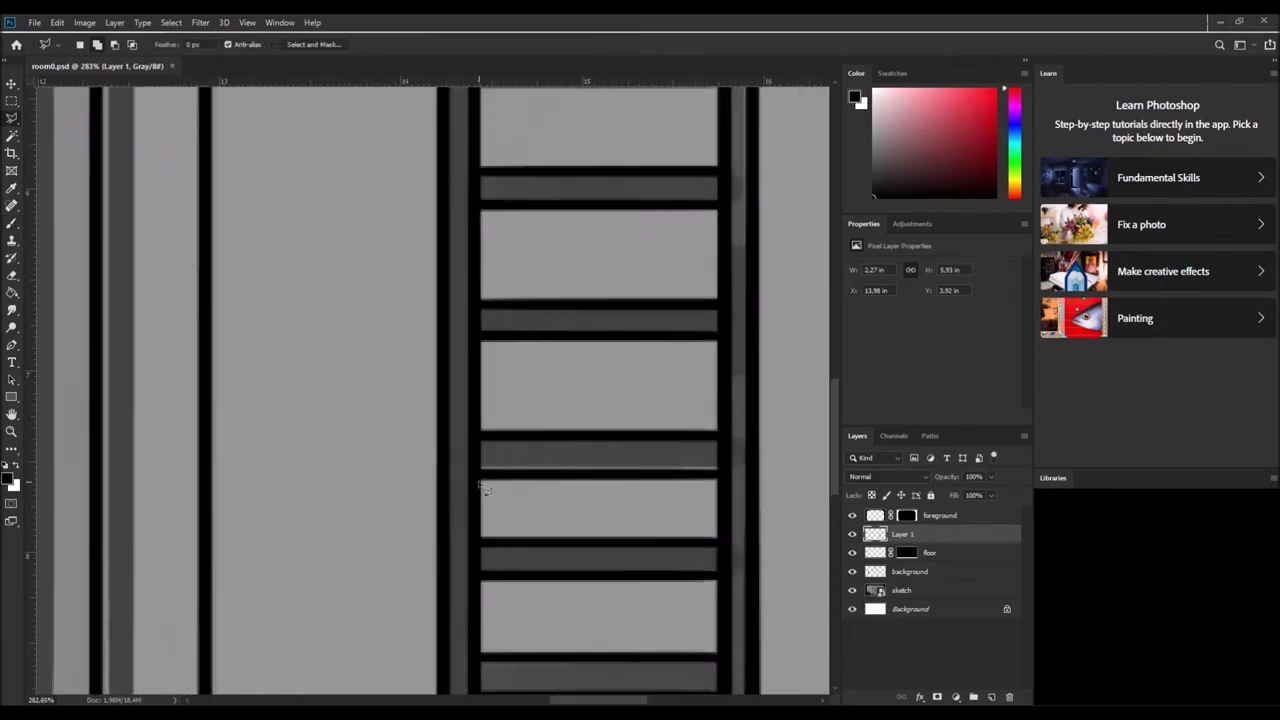
{"action": "scroll", "coordinate": [560, 530], "scroll_direction": "down", "scroll_amount": 3}
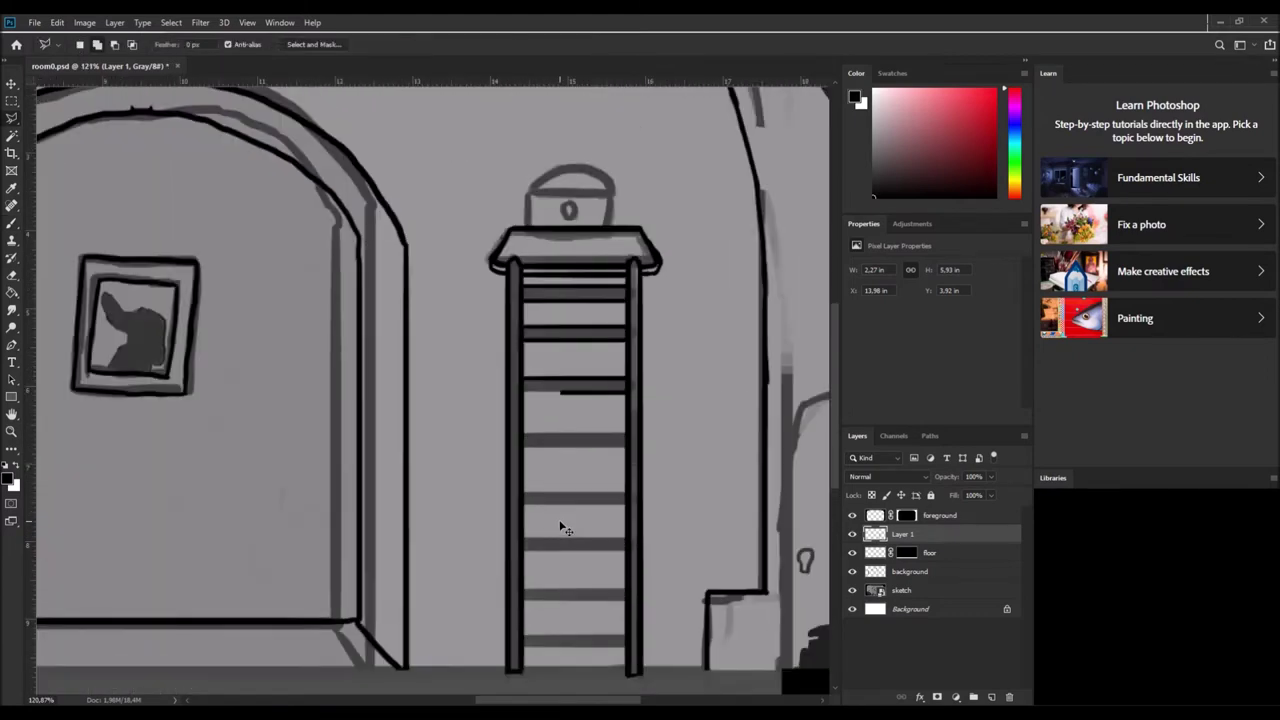
Try to duplicate a lassoed section of inked rungs and move the copy down over the next sketched rungs.
{"action": "scroll", "coordinate": [563, 526], "scroll_direction": "up", "scroll_amount": 3}
{"action": "left_click", "coordinate": [490, 228]}
{"action": "left_click", "coordinate": [640, 228]}
{"action": "left_click", "coordinate": [640, 360]}
{"action": "left_click", "coordinate": [490, 360]}
{"action": "key", "text": "ctrl+j"}
{"action": "key", "text": "ctrl+t"}
{"action": "mouse_move", "coordinate": [568, 304]}
{"action": "left_mouse_down"}
{"action": "mouse_move", "coordinate": [568, 360]}
{"action": "mouse_move", "coordinate": [502, 470]}
{"action": "mouse_move", "coordinate": [568, 304]}
{"action": "mouse_move", "coordinate": [575, 371]}
{"action": "left_mouse_up"}
{"action": "key", "text": "Return"}
{"action": "left_click", "coordinate": [852, 534]}
{"action": "left_click", "coordinate": [852, 534]}
{"action": "scroll", "coordinate": [591, 306], "scroll_direction": "up", "scroll_amount": 2}
{"action": "scroll", "coordinate": [591, 330], "scroll_direction": "up", "scroll_amount": 1}
{"action": "key", "text": "Delete"}
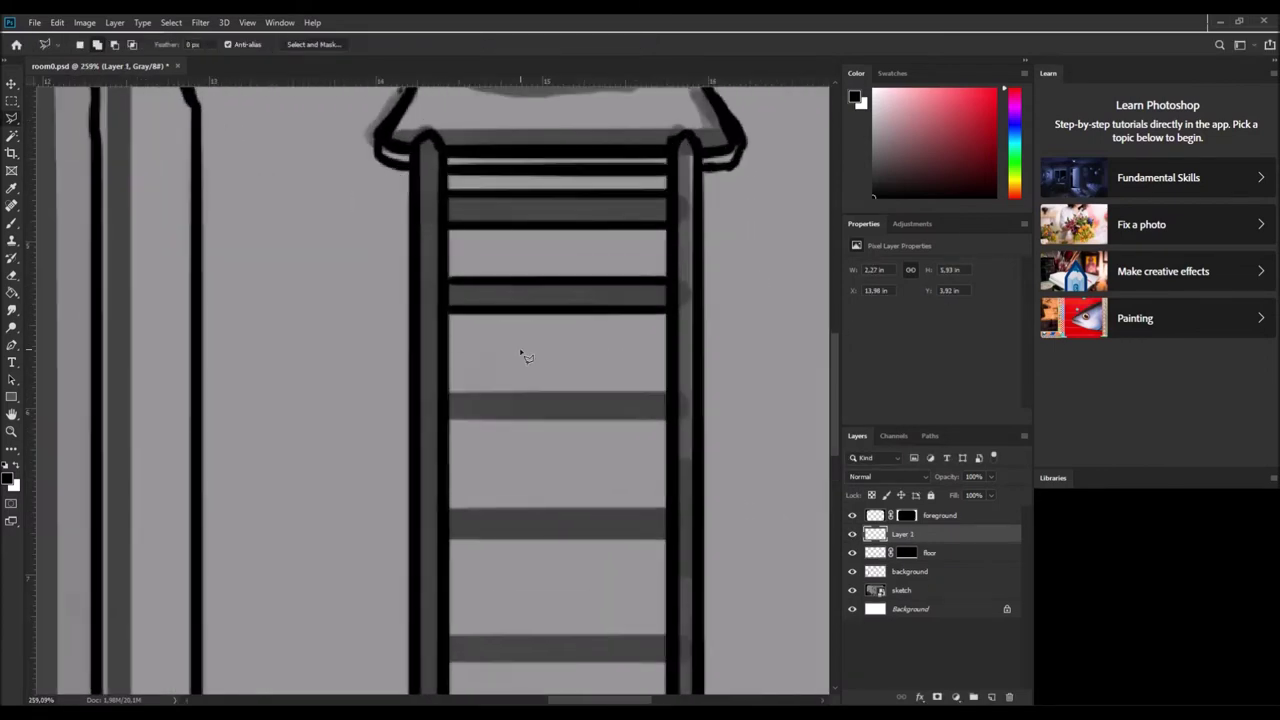
Ink the edges of the third and fourth rungs with straight brush strokes, undoing the surplus strokes below them.
{"action": "key", "text": "b"}
{"action": "left_click_drag", "start_coordinate": [449, 375], "coordinate": [668, 375]}
{"action": "left_click_drag", "start_coordinate": [448, 413], "coordinate": [668, 413]}
{"action": "left_click_drag", "start_coordinate": [448, 484], "coordinate": [668, 484]}
{"action": "left_click_drag", "start_coordinate": [448, 525], "coordinate": [670, 526]}
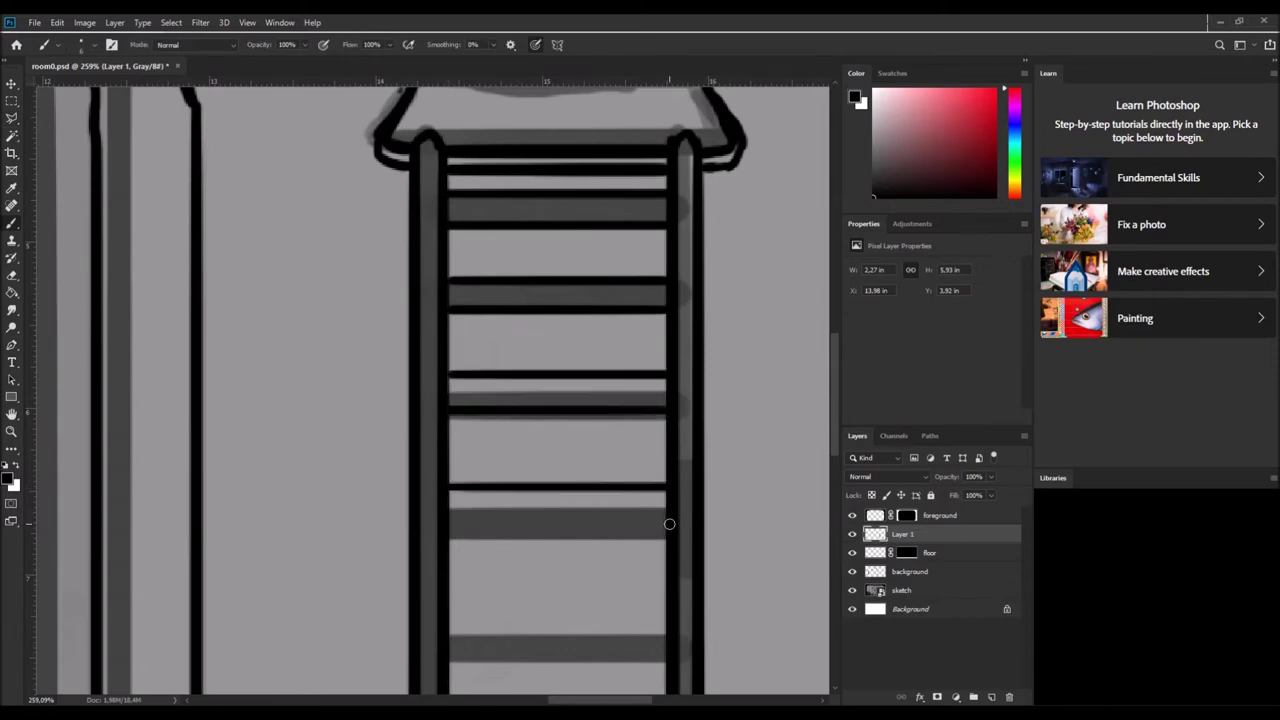
{"action": "scroll", "coordinate": [670, 526], "scroll_direction": "down", "scroll_amount": 2}
{"action": "left_click_drag", "start_coordinate": [448, 428], "coordinate": [666, 428]}
{"action": "left_click_drag", "start_coordinate": [500, 386], "coordinate": [566, 434]}
{"action": "key", "text": "ctrl+z"}
{"action": "key", "text": "ctrl+z"}
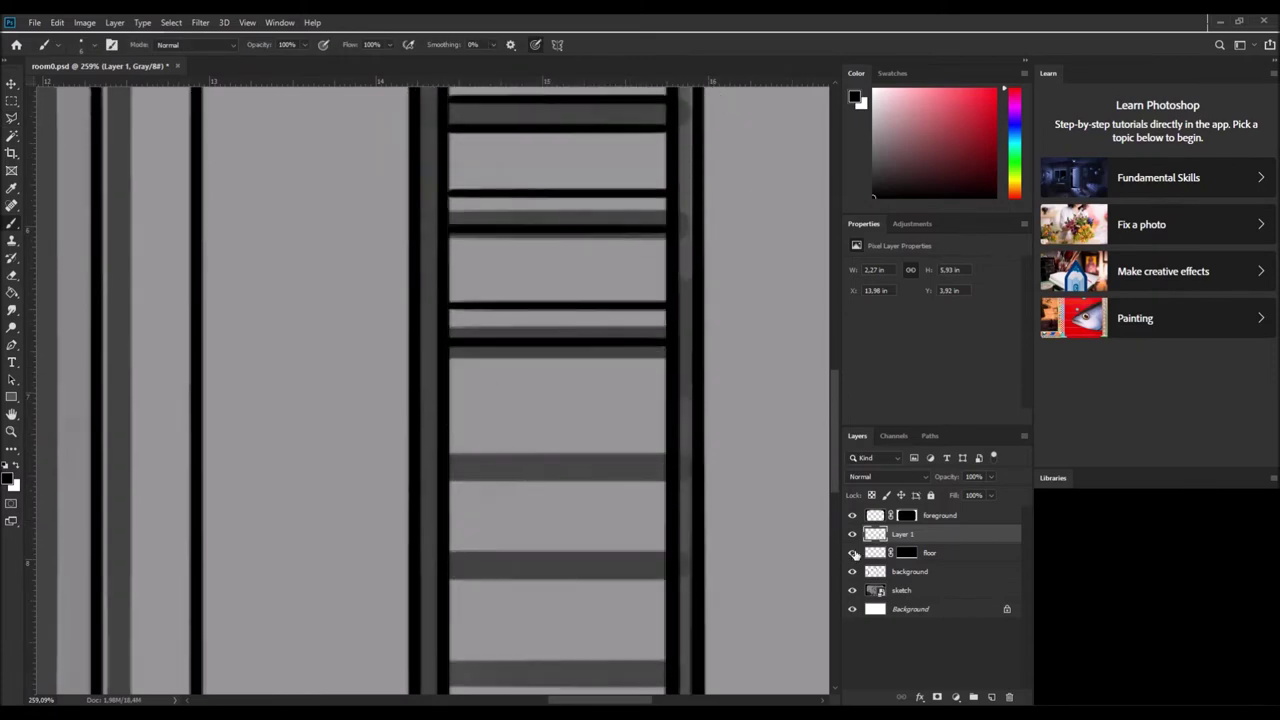
Hide the sketch layer and ink the remaining ladder rungs down to the floor, redrawing the misplaced strokes.
{"action": "left_click", "coordinate": [852, 590]}
{"action": "left_click_drag", "start_coordinate": [449, 417], "coordinate": [668, 417]}
{"action": "left_click_drag", "start_coordinate": [448, 457], "coordinate": [668, 457]}
{"action": "left_click_drag", "start_coordinate": [447, 525], "coordinate": [666, 525]}
{"action": "key", "text": "ctrl+z"}
{"action": "key", "text": "ctrl+z"}
{"action": "key", "text": "ctrl+z"}
{"action": "mouse_move", "coordinate": [668, 420]}
{"action": "left_mouse_down"}
{"action": "mouse_move", "coordinate": [450, 422]}
{"action": "mouse_move", "coordinate": [668, 455]}
{"action": "left_mouse_up"}
{"action": "left_click_drag", "start_coordinate": [668, 516], "coordinate": [444, 520]}
{"action": "scroll", "coordinate": [444, 520], "scroll_direction": "down", "scroll_amount": 1}
{"action": "key", "text": "ctrl+z"}
{"action": "left_click_drag", "start_coordinate": [666, 445], "coordinate": [448, 446]}
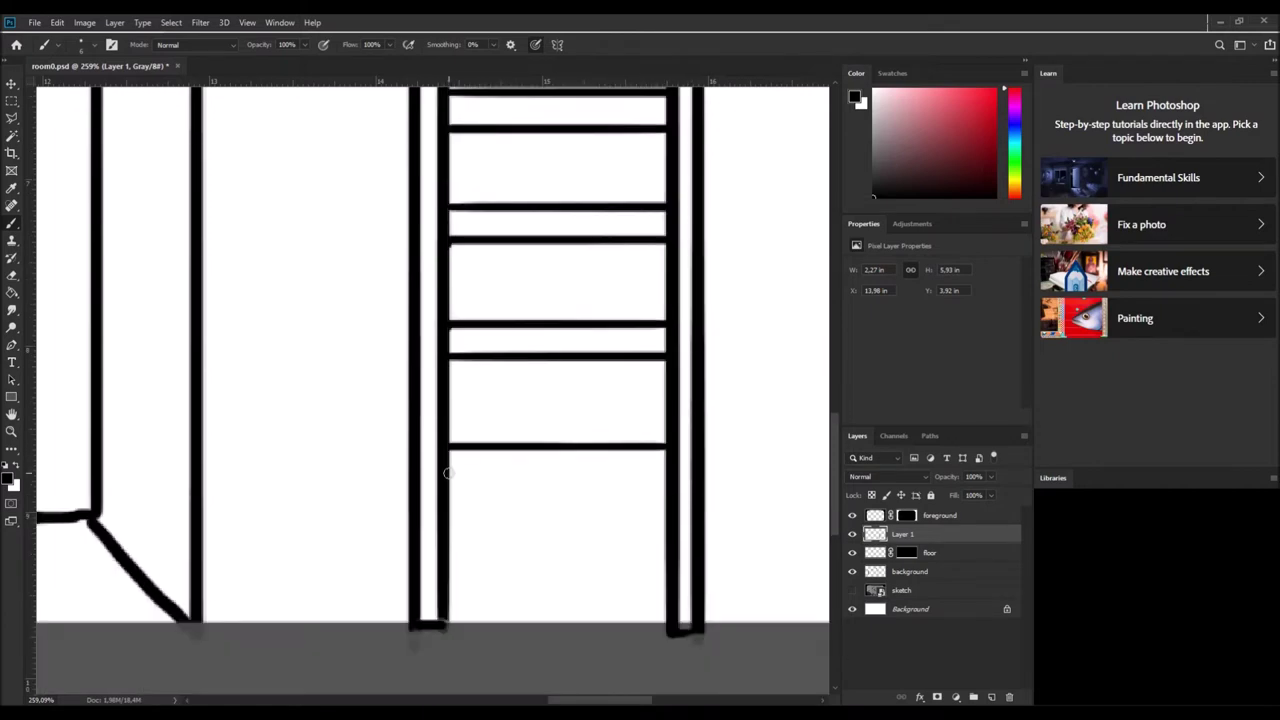
{"action": "left_click_drag", "start_coordinate": [669, 476], "coordinate": [448, 476]}
{"action": "left_click_drag", "start_coordinate": [448, 546], "coordinate": [668, 546]}
{"action": "left_click_drag", "start_coordinate": [668, 580], "coordinate": [448, 580]}
Rename the ladder's layer to "staircase".
{"action": "key", "text": "ctrl+0"}
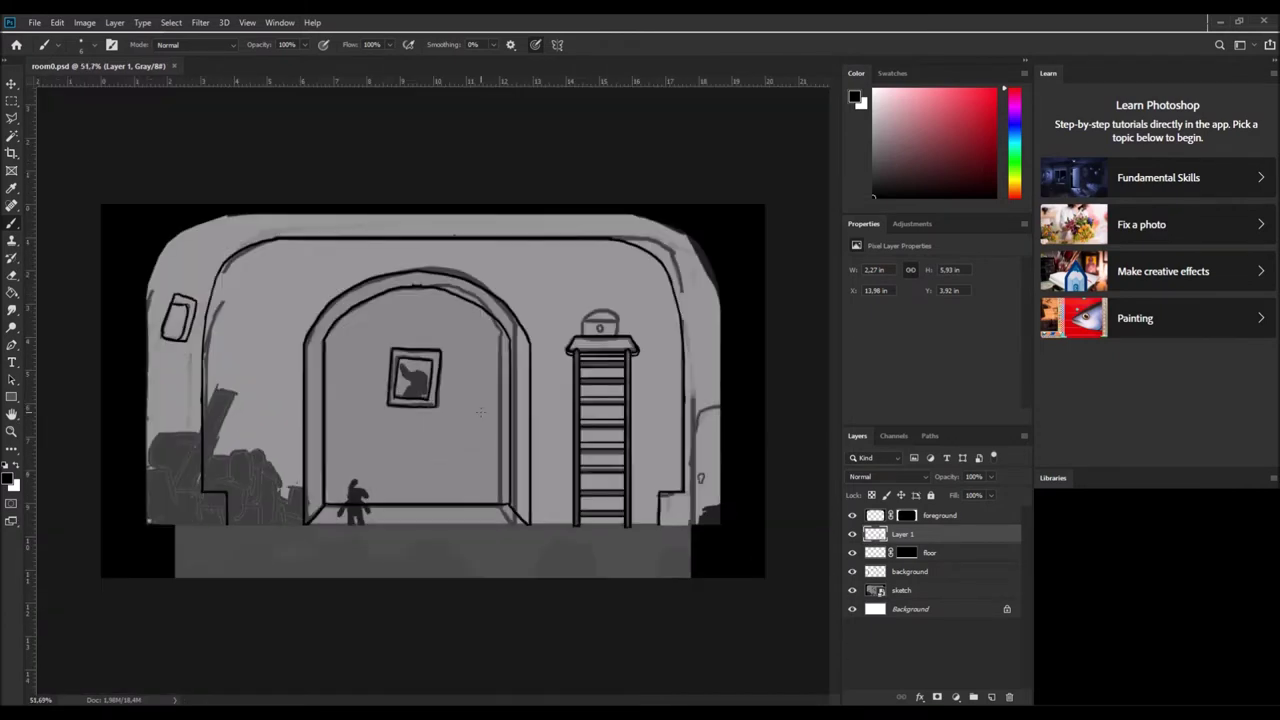
{"action": "scroll", "coordinate": [257, 517], "scroll_direction": "up", "scroll_amount": 3}
{"action": "double_click", "coordinate": [904, 534]}
{"action": "type", "text": "staircase"}
{"action": "key", "text": "Return"}
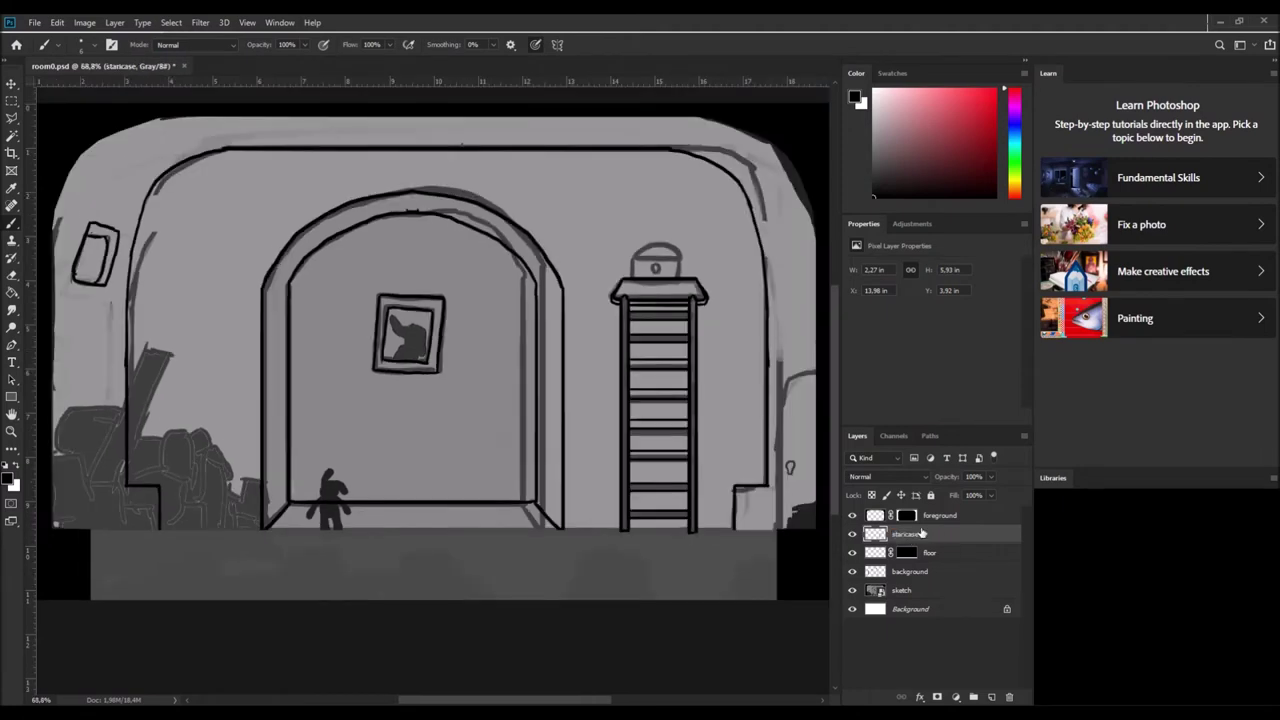
Erase the stray mark above the ceiling line on the background layer.
{"action": "key", "text": "ctrl+plus"}
{"action": "left_click", "coordinate": [934, 573]}
{"action": "key", "text": "e"}
{"action": "scroll", "coordinate": [441, 204], "scroll_direction": "down", "scroll_amount": 3}
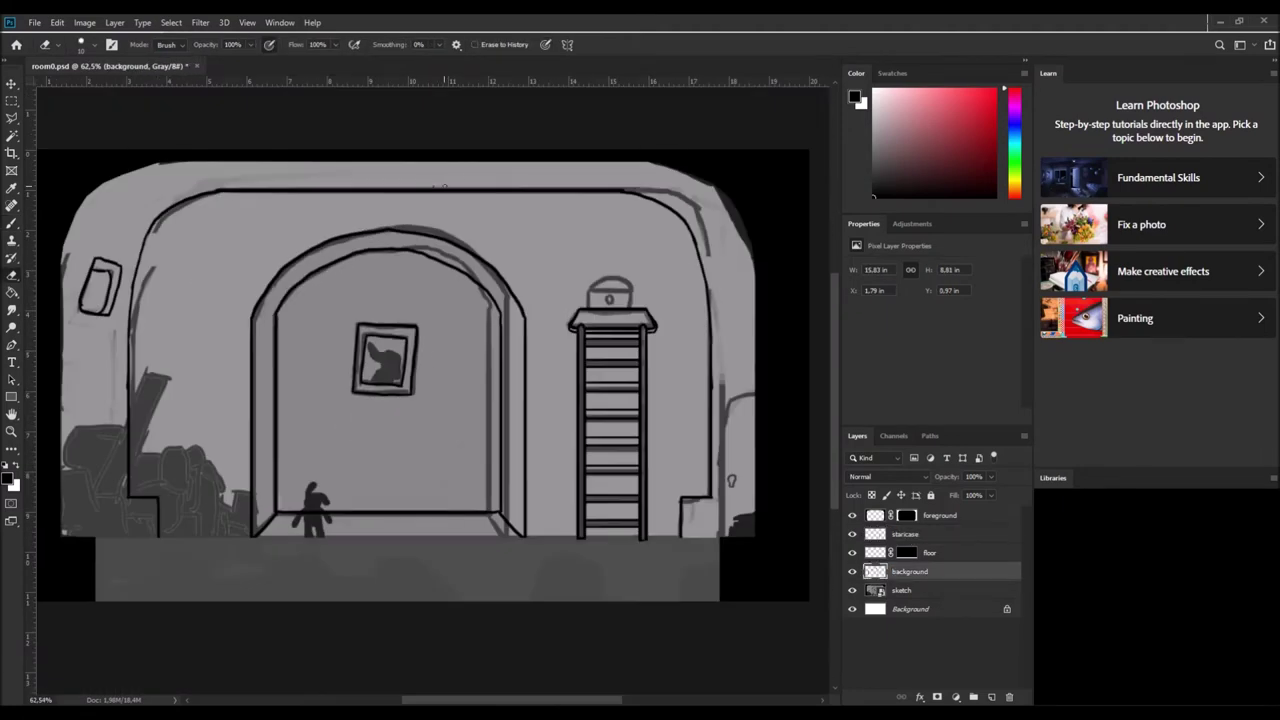
{"action": "scroll", "coordinate": [441, 187], "scroll_direction": "up", "scroll_amount": 3}
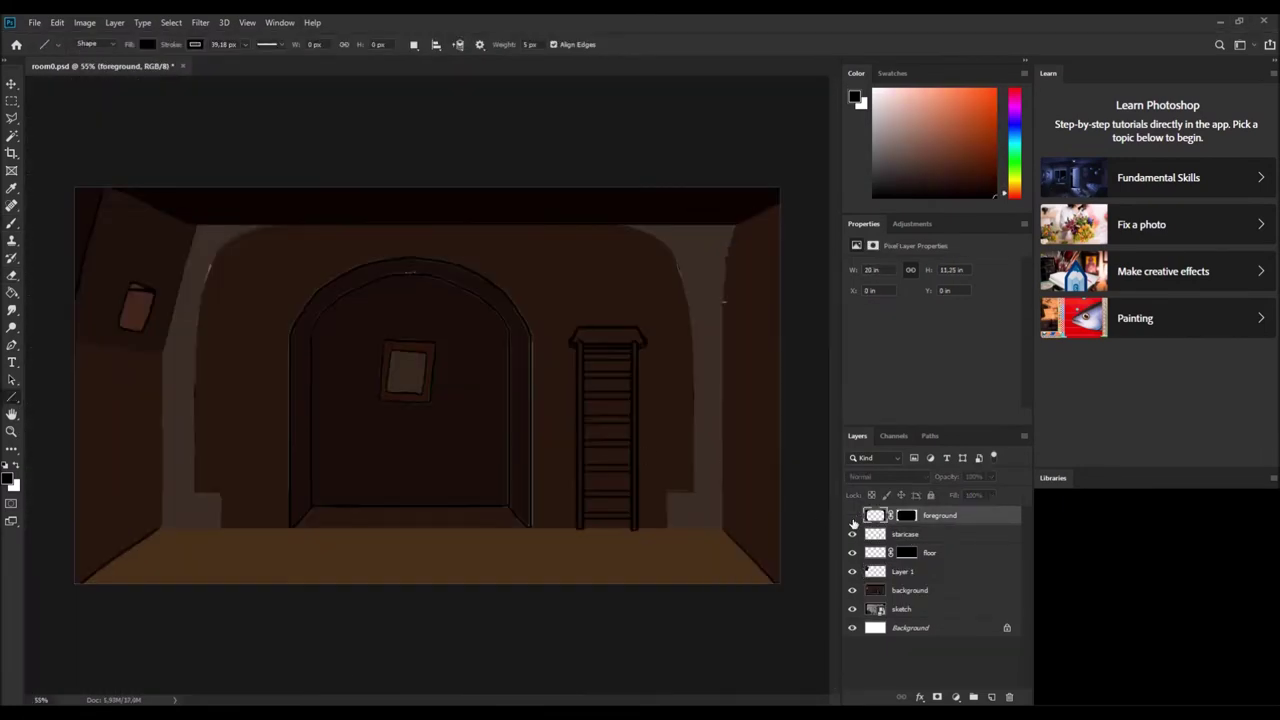
Show the foreground layer and outline the whole back wall, including both side pillars, with the Polygonal Lasso.
{"action": "left_click", "coordinate": [852, 516]}
{"action": "scroll", "coordinate": [163, 360], "scroll_direction": "up", "scroll_amount": 2}
{"action": "key", "text": "l"}
{"action": "left_click", "coordinate": [205, 198]}
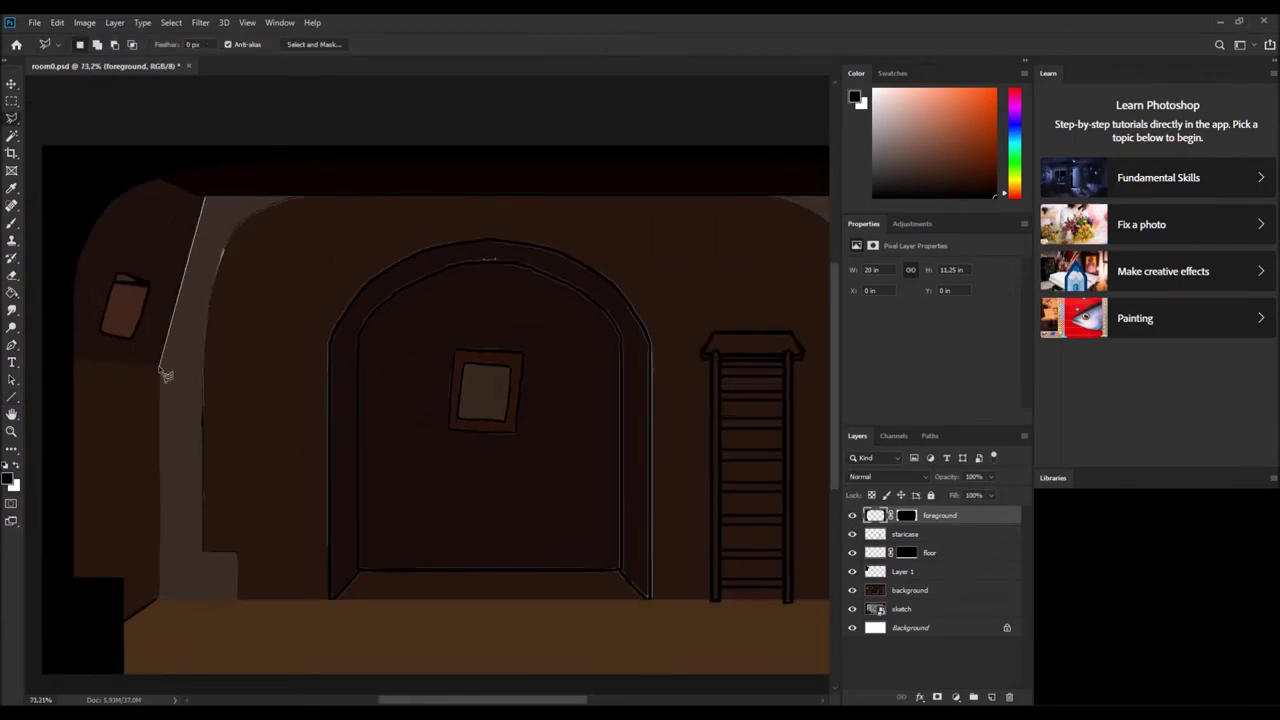
{"action": "left_click", "coordinate": [163, 603]}
{"action": "scroll", "coordinate": [686, 608], "scroll_direction": "right", "scroll_amount": 5}
{"action": "left_click", "coordinate": [601, 598]}
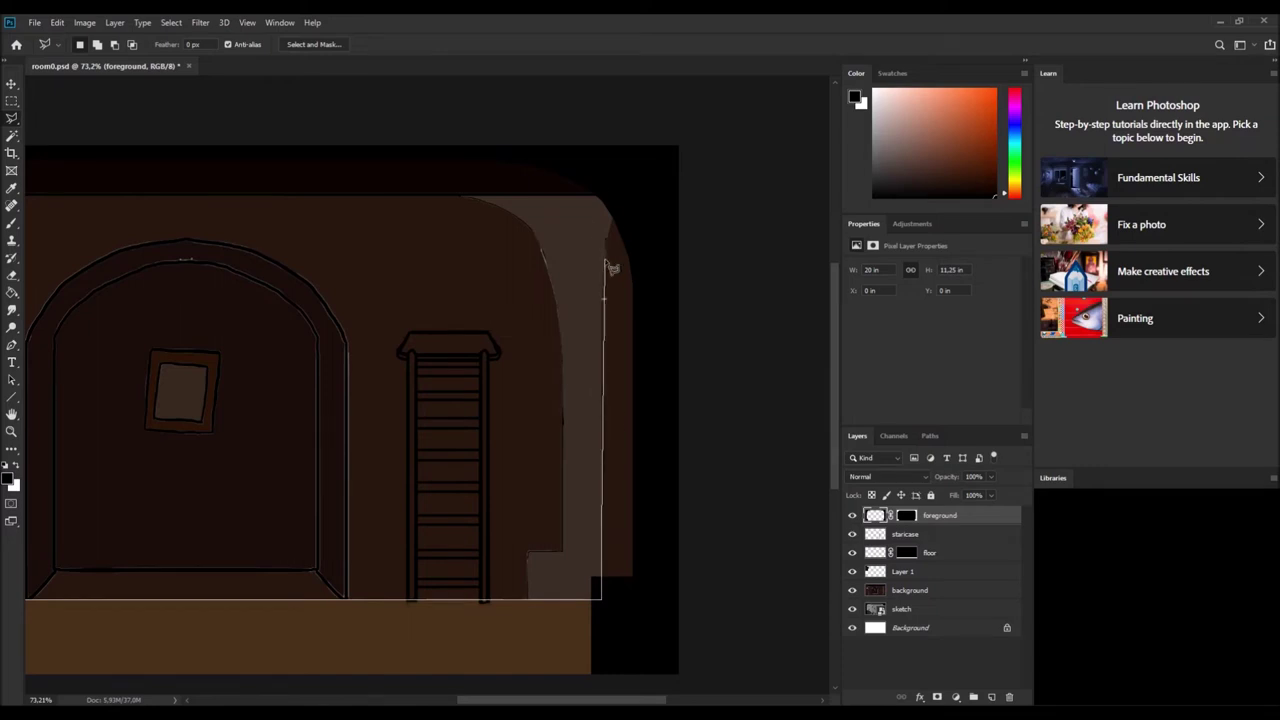
{"action": "double_click", "coordinate": [618, 202]}
{"action": "scroll", "coordinate": [216, 256], "scroll_direction": "left", "scroll_amount": 5}
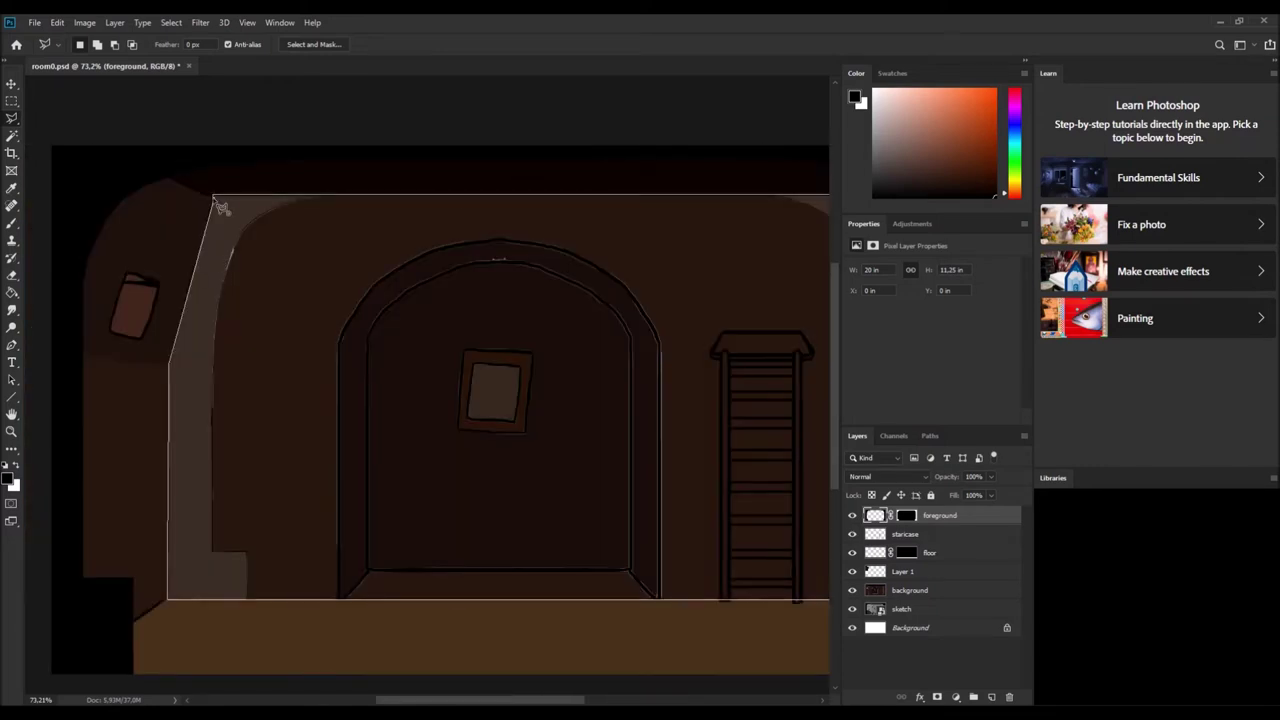
Make the background layer active, reselect the back wall outline, and invert it to select the surrounding ceiling, side walls and floor.
{"action": "key", "text": "ctrl+d"}
{"action": "key", "text": "ctrl+backslash"}
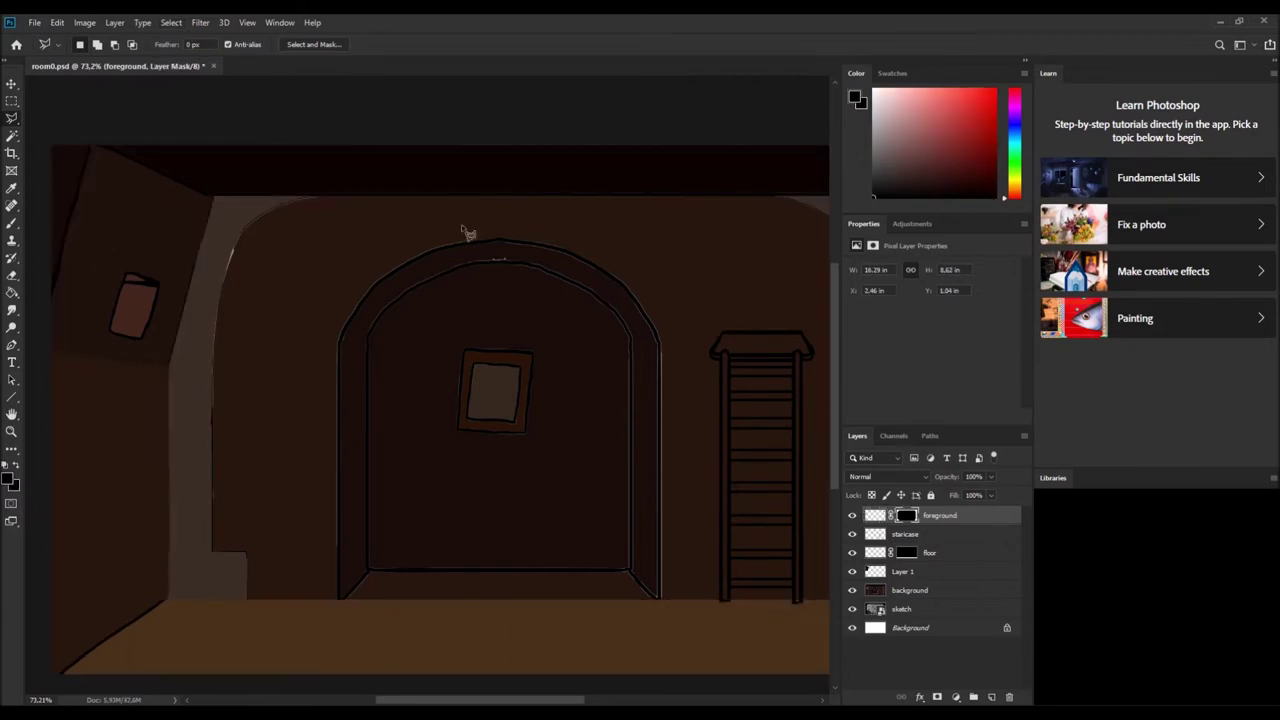
{"action": "key", "text": "alt+bracketleft"}
{"action": "key", "text": "alt+bracketleft"}
{"action": "key", "text": "alt+bracketleft"}
{"action": "key", "text": "alt+bracketleft"}
{"action": "key", "text": "ctrl+shift+d"}
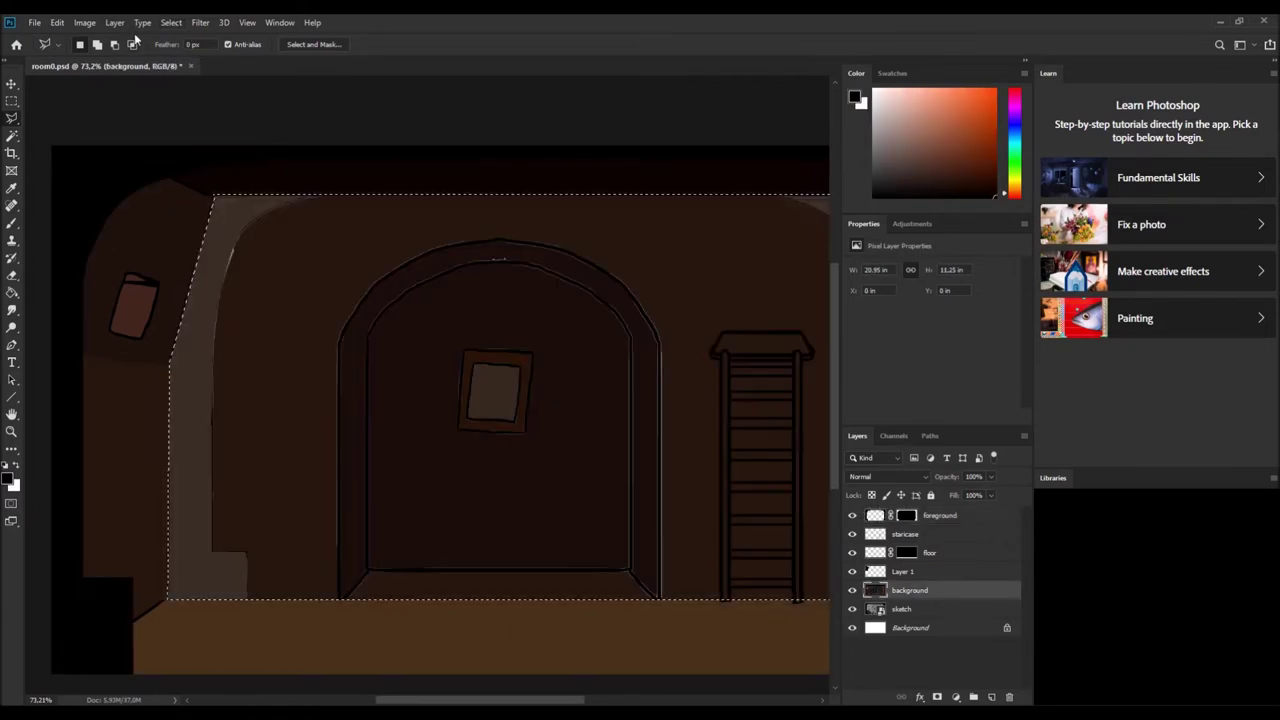
{"action": "key", "text": "ctrl+shift+i"}
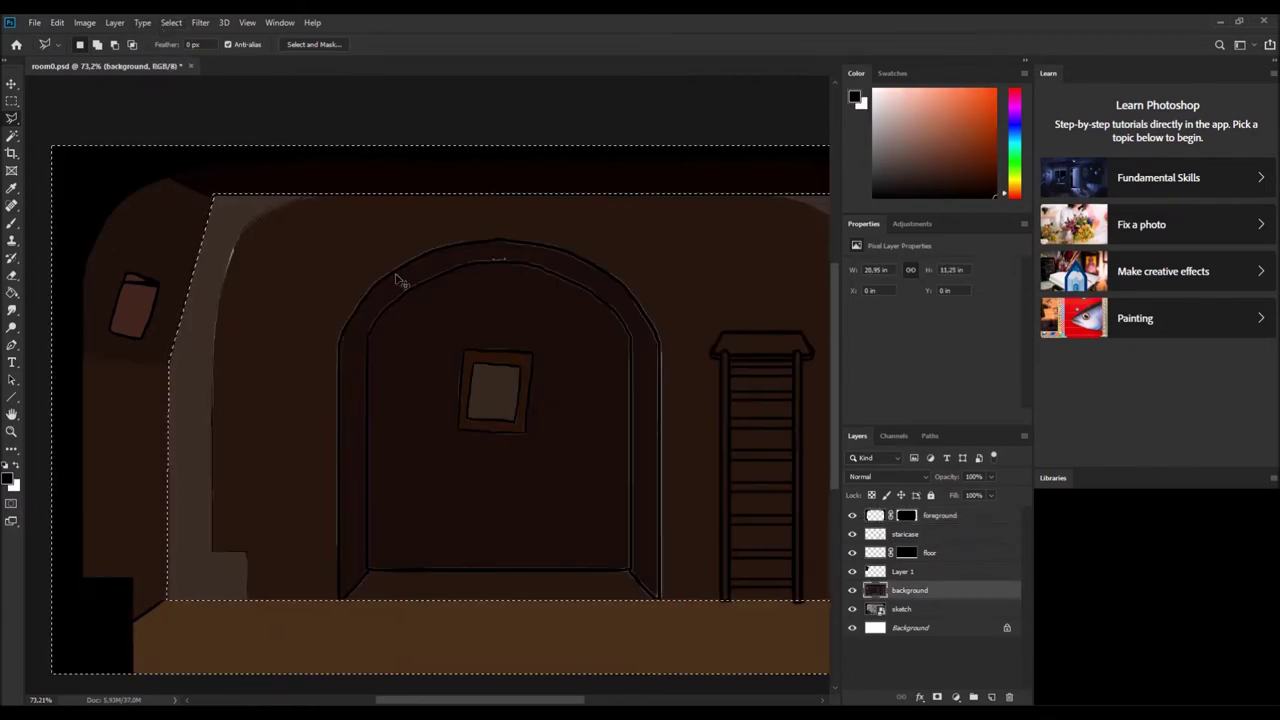
Cut the selected surroundings out of the background layer, place them on a new layer, and move it below Layer 1.
{"action": "key", "text": "Delete"}
{"action": "key", "text": "alt+bracketright"}
{"action": "key", "text": "ctrl+d"}
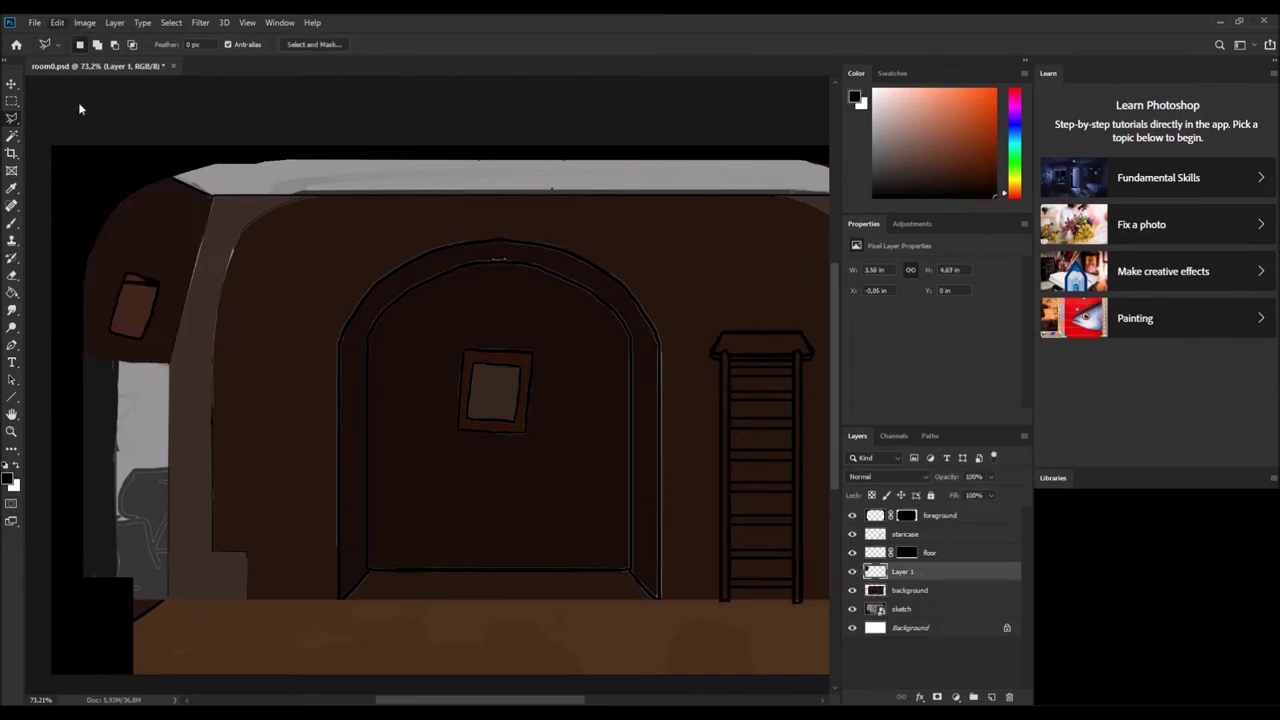
{"action": "key", "text": "ctrl+shift+alt+n"}
{"action": "key", "text": "alt+BackSpace"}
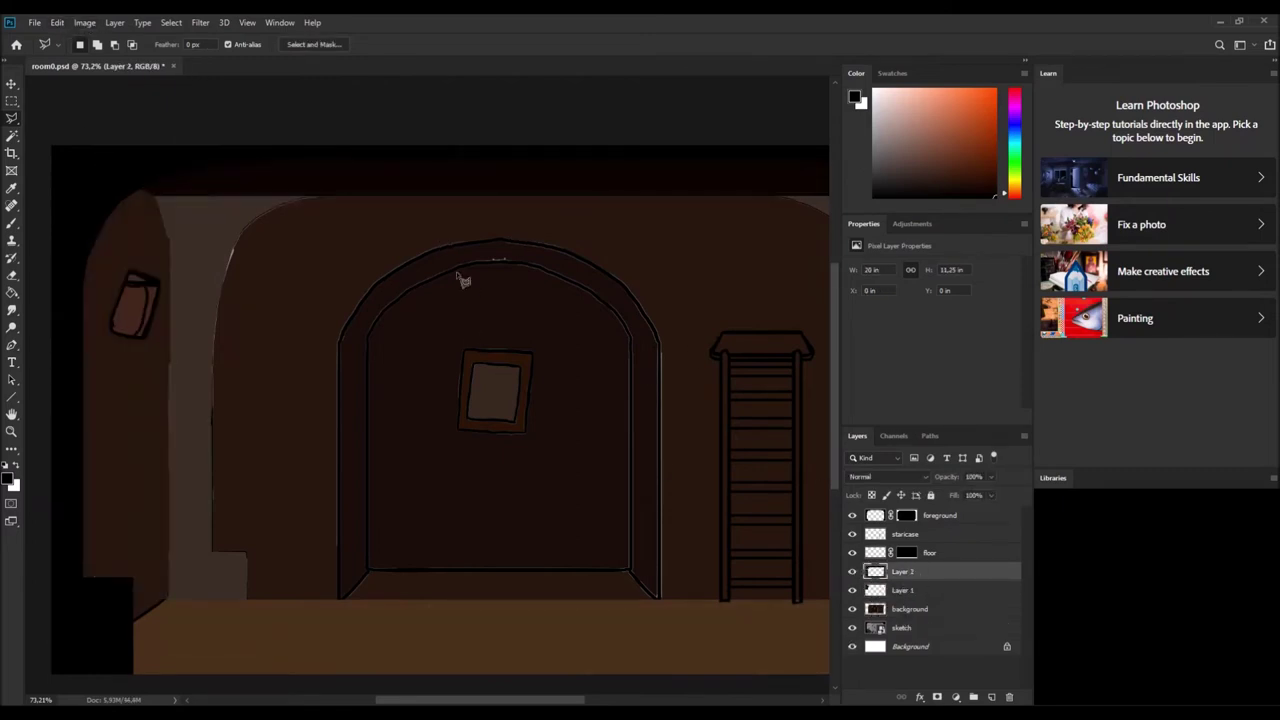
{"action": "key", "text": "ctrl+bracketleft"}
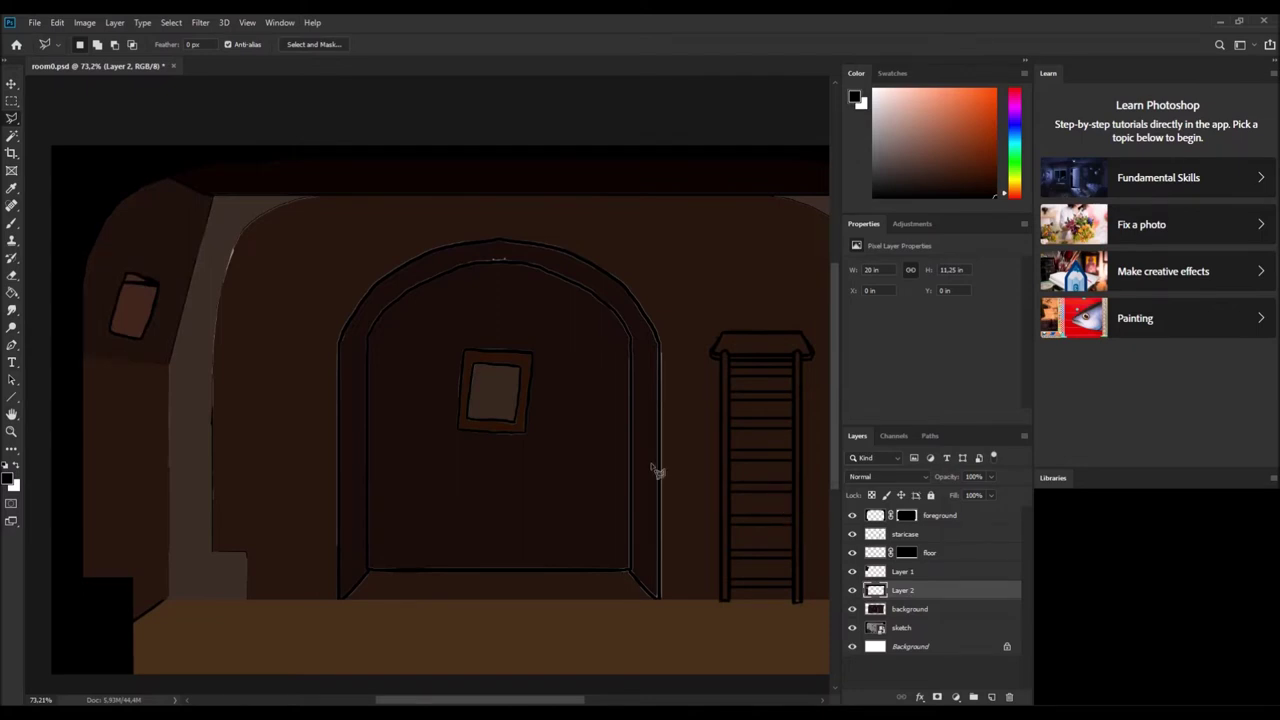
Undo the cut from the background layer and put a copy of the surroundings on Layer 2 below Layer 1 instead.
{"action": "key", "text": "ctrl+z"}
{"action": "key", "text": "ctrl+z"}
{"action": "key", "text": "ctrl+z"}
{"action": "key", "text": "ctrl+z"}
{"action": "key", "text": "ctrl+z"}
{"action": "key", "text": "ctrl+shift+z"}
{"action": "key", "text": "ctrl+shift+z"}
{"action": "key", "text": "ctrl+shift+z"}
{"action": "key", "text": "ctrl+shift+z"}
Merge Layer 1 into Layer 2 and compare the room with the merged layer hidden and shown.
{"action": "left_click", "coordinate": [908, 573]}
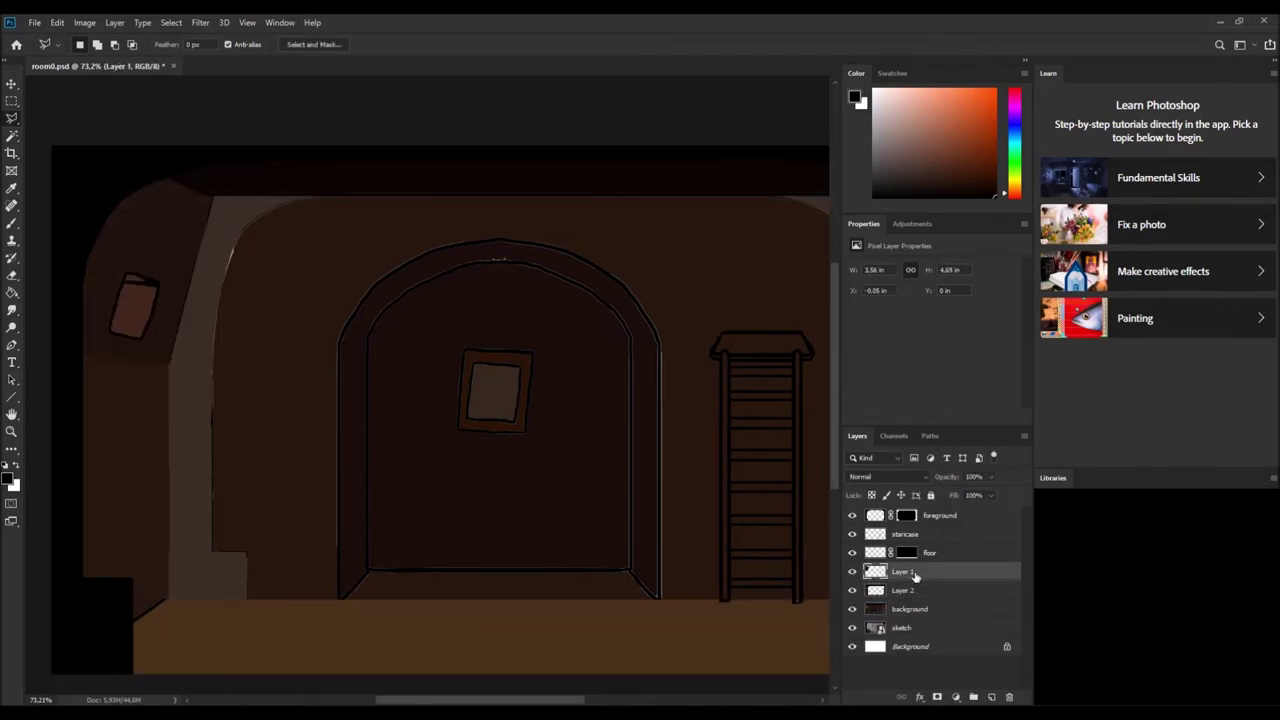
{"action": "key", "text": "ctrl+e"}
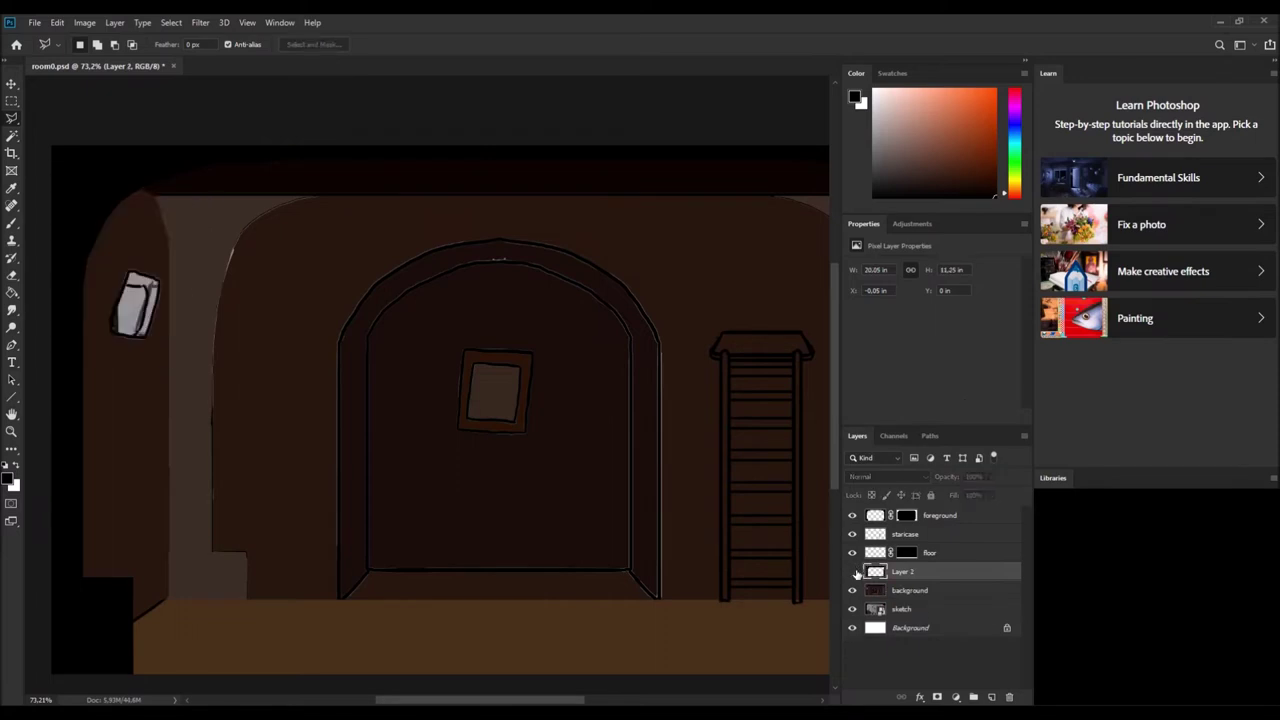
{"action": "left_click", "coordinate": [853, 571]}
{"action": "key", "text": "b"}
{"action": "scroll", "coordinate": [177, 331], "scroll_direction": "down", "scroll_amount": 3}
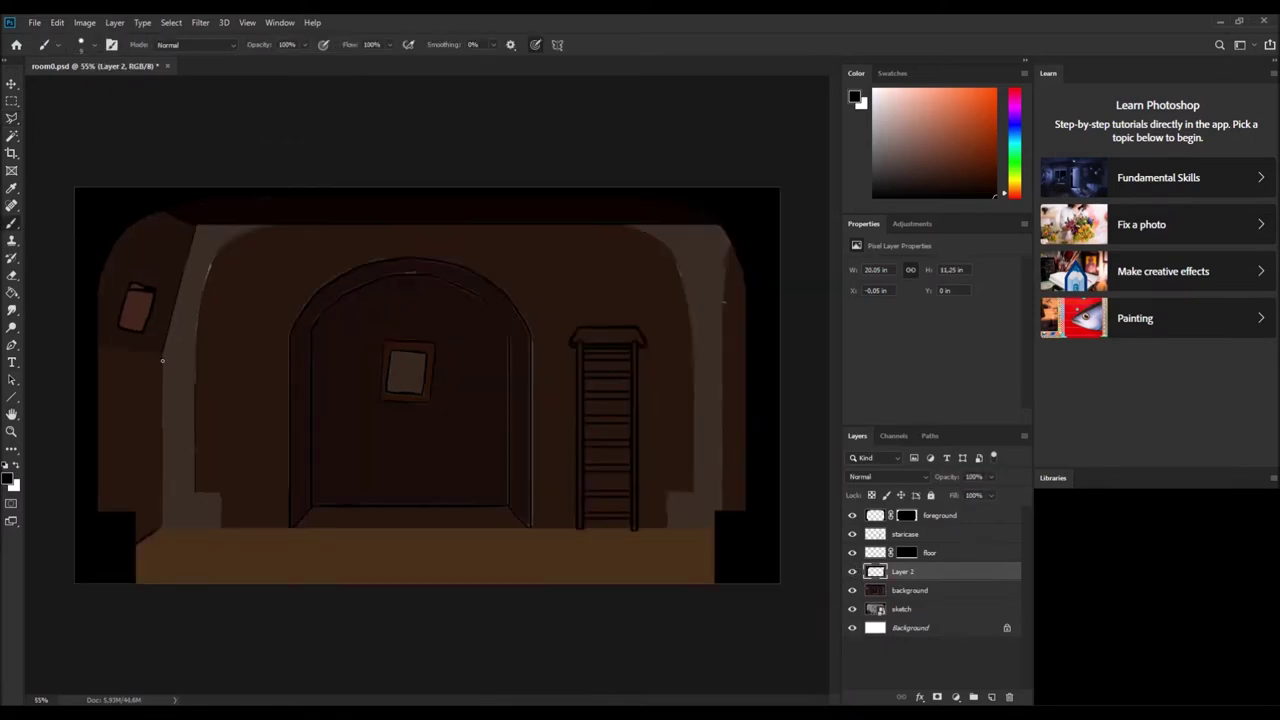
{"action": "scroll", "coordinate": [210, 345], "scroll_direction": "up", "scroll_amount": 3}
{"action": "scroll", "coordinate": [210, 345], "scroll_direction": "down", "scroll_amount": 2}
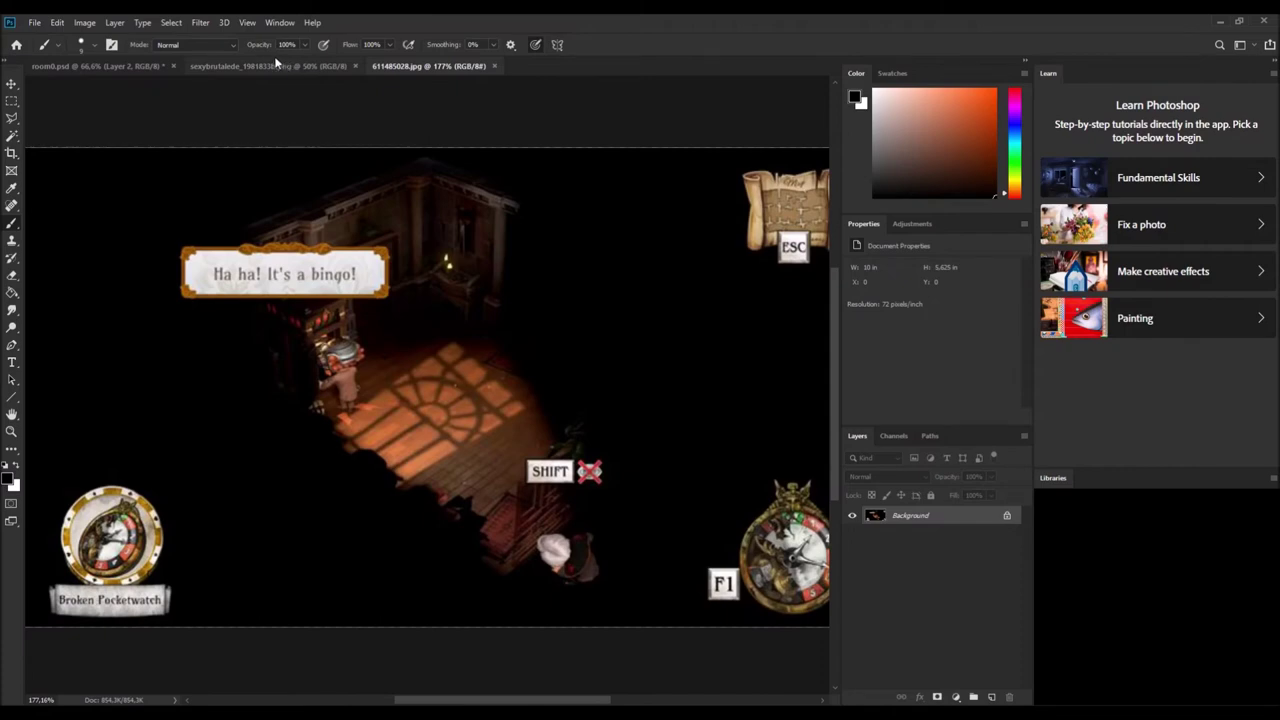
Check the game reference screenshots, then show only room0's background layer and make it active for painting.
{"action": "left_click", "coordinate": [276, 65]}
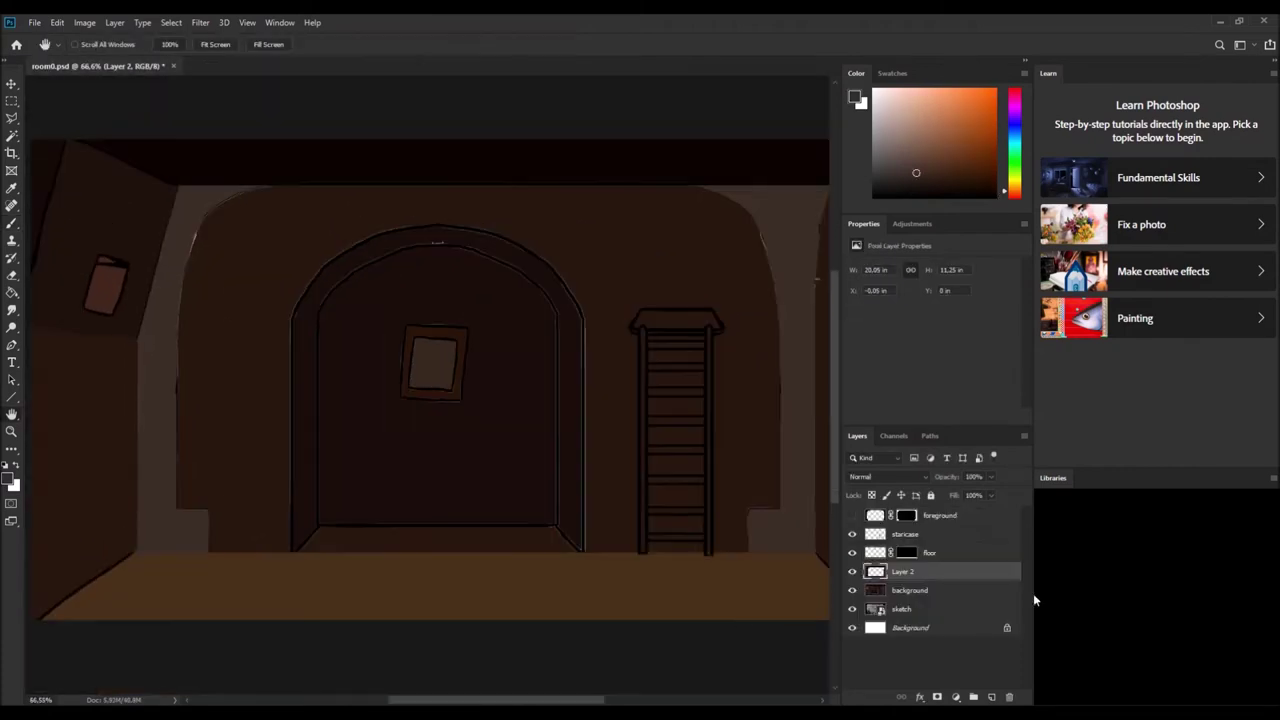
{"action": "left_click", "coordinate": [852, 590]}
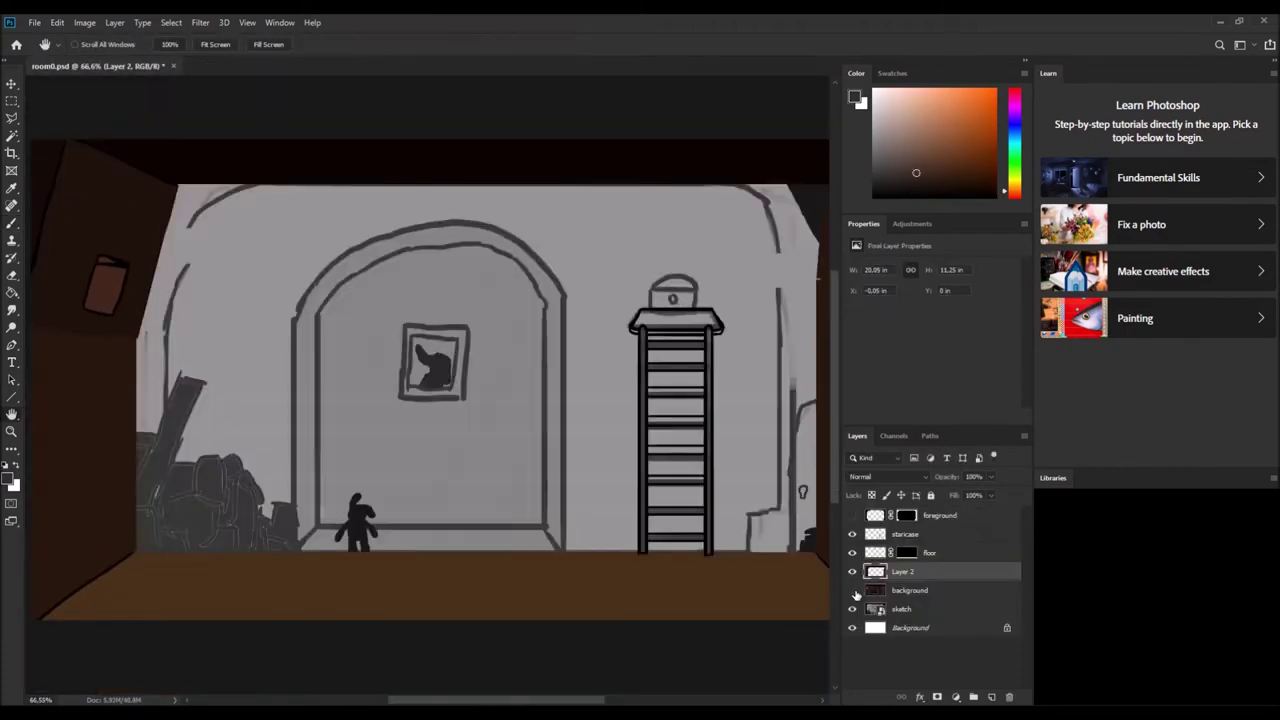
{"action": "left_click", "coordinate": [852, 590], "text": "alt"}
{"action": "scroll", "coordinate": [129, 414], "scroll_direction": "up", "scroll_amount": 3}
{"action": "key", "text": "b"}
{"action": "key", "text": "alt+bracketleft"}
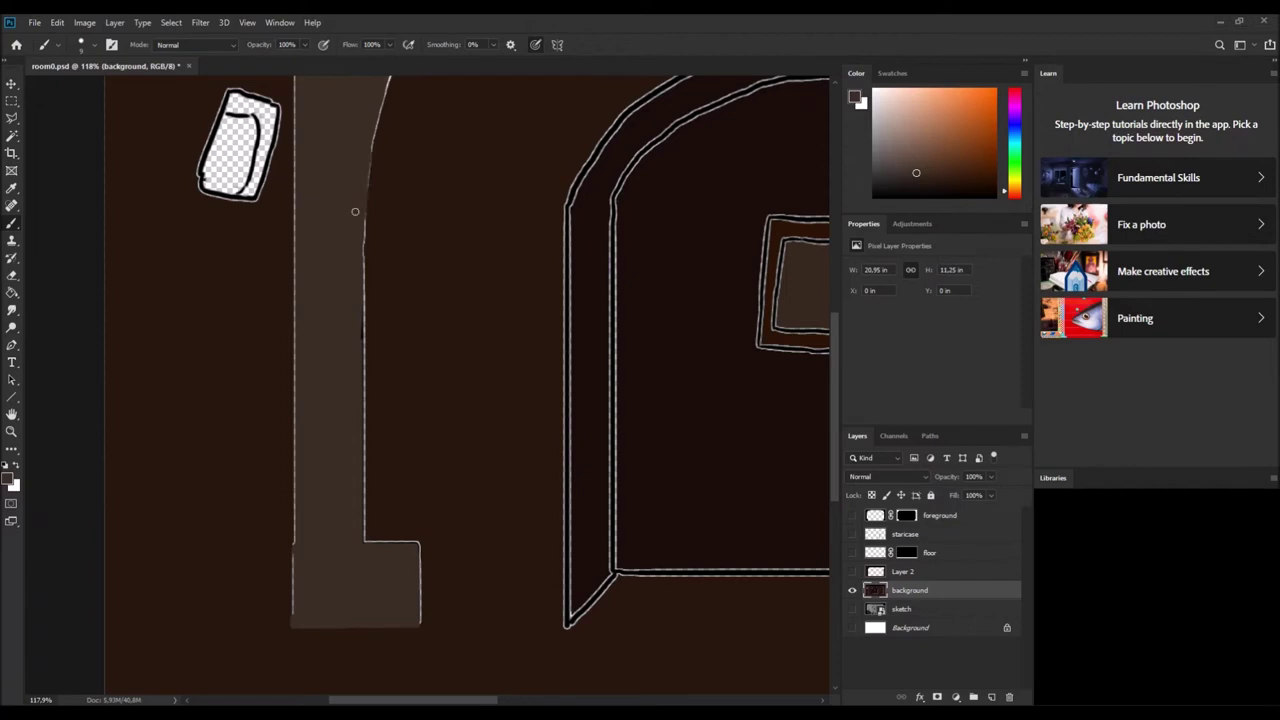
Select the lighter brown left pillar and its base on the background layer with the Magic Wand.
{"action": "left_click", "coordinate": [11, 135]}
{"action": "scroll", "coordinate": [326, 269], "scroll_direction": "down", "scroll_amount": 2}
{"action": "scroll", "coordinate": [326, 269], "scroll_direction": "up", "scroll_amount": 3}
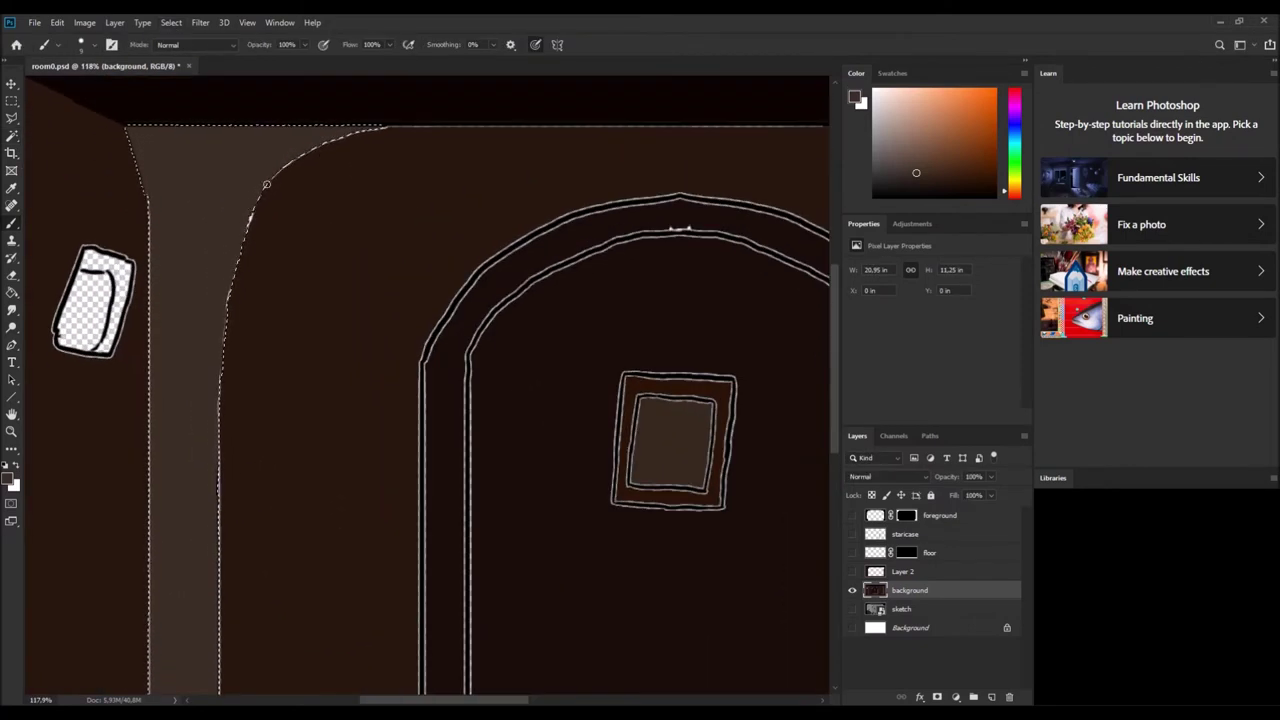
{"action": "scroll", "coordinate": [310, 357], "scroll_direction": "down", "scroll_amount": 2}
{"action": "scroll", "coordinate": [310, 357], "scroll_direction": "up", "scroll_amount": 1}
{"action": "scroll", "coordinate": [310, 357], "scroll_direction": "down", "scroll_amount": 1}
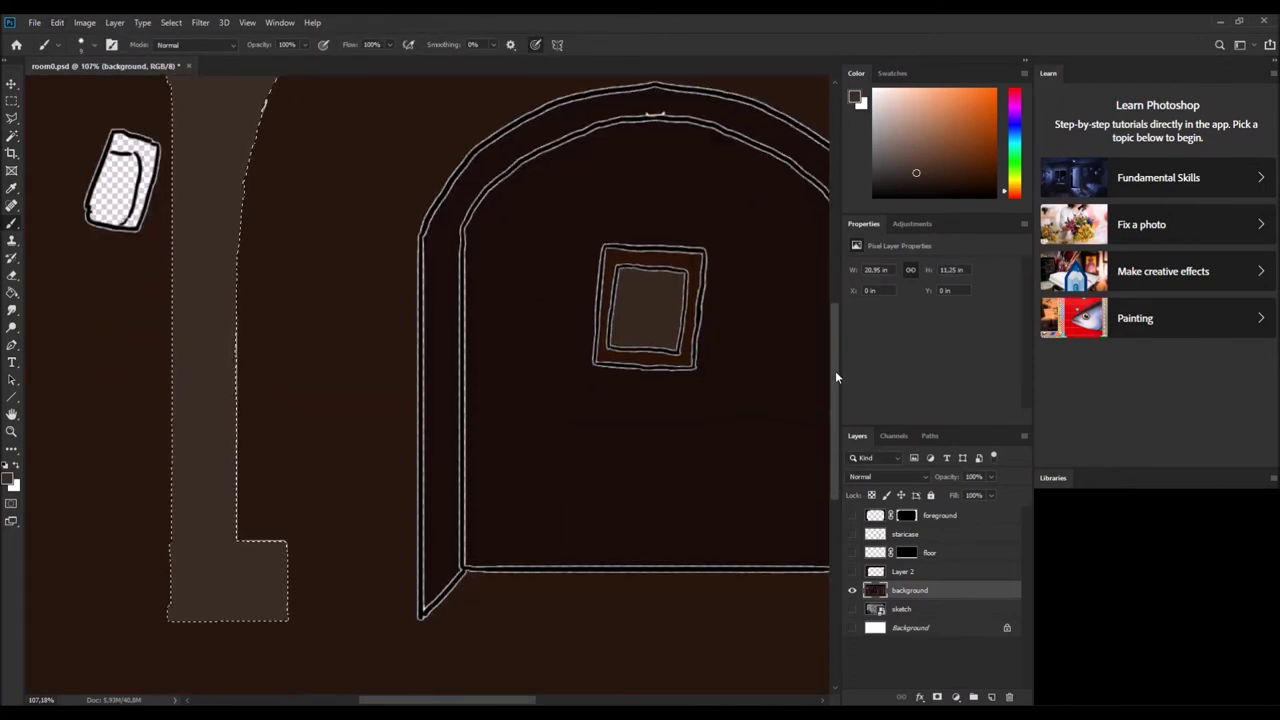
Paint a lighter reddish-brown highlight along the top edge of the left pillar's base.
{"action": "scroll", "coordinate": [170, 540], "scroll_direction": "up", "scroll_amount": 3}
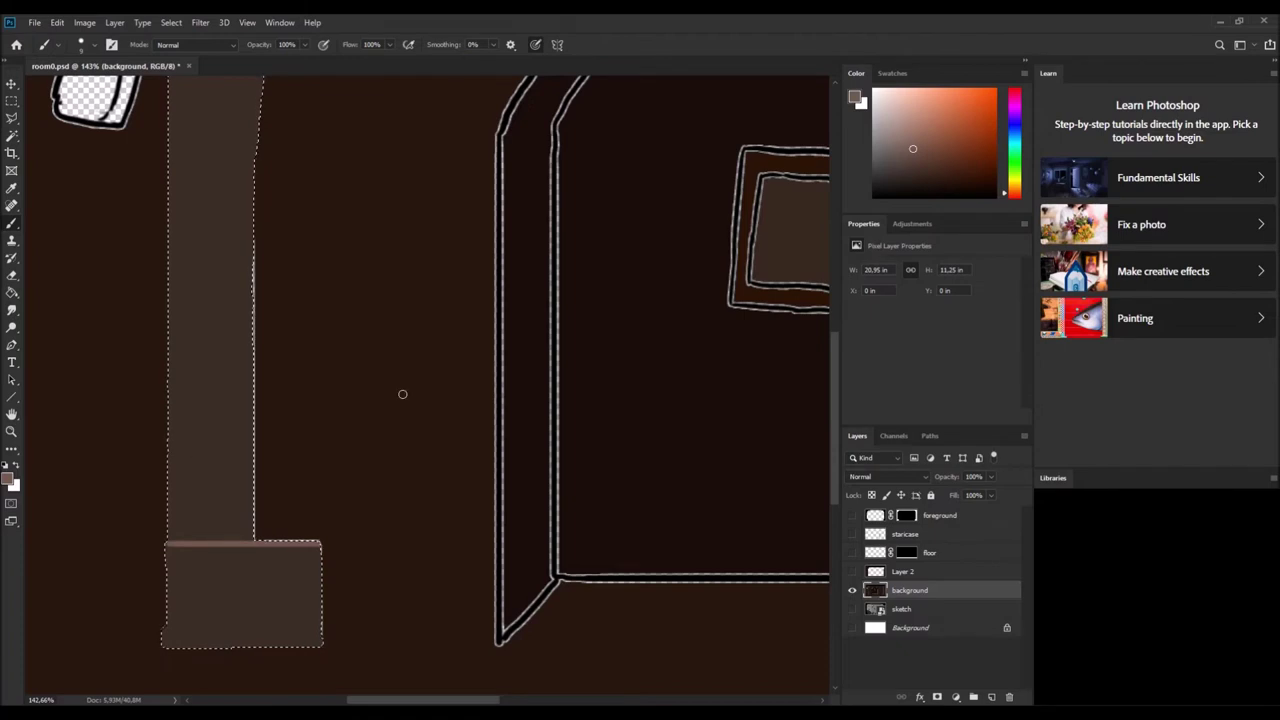
{"action": "scroll", "coordinate": [403, 394], "scroll_direction": "down", "scroll_amount": 3}
{"action": "scroll", "coordinate": [181, 352], "scroll_direction": "up", "scroll_amount": 2}
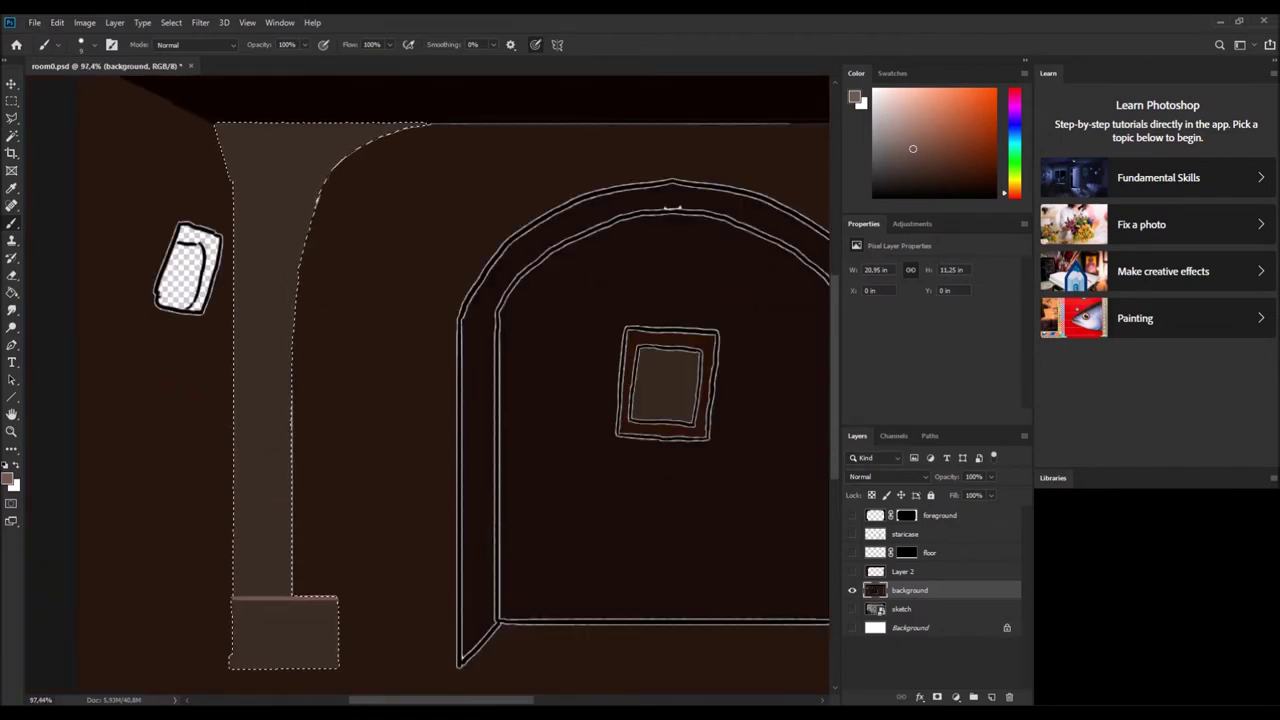
Outline a jagged strip down the inner edge of the left pillar, select it with the Magic Wand, and fill it reddish-brown.
{"action": "scroll", "coordinate": [290, 578], "scroll_direction": "up", "scroll_amount": 2}
{"action": "mouse_move", "coordinate": [262, 575]}
{"action": "left_mouse_down"}
{"action": "mouse_move", "coordinate": [279, 497]}
{"action": "mouse_move", "coordinate": [271, 294]}
{"action": "mouse_move", "coordinate": [291, 105]}
{"action": "left_mouse_up"}
{"action": "key", "text": "w"}
{"action": "left_click", "coordinate": [308, 135]}
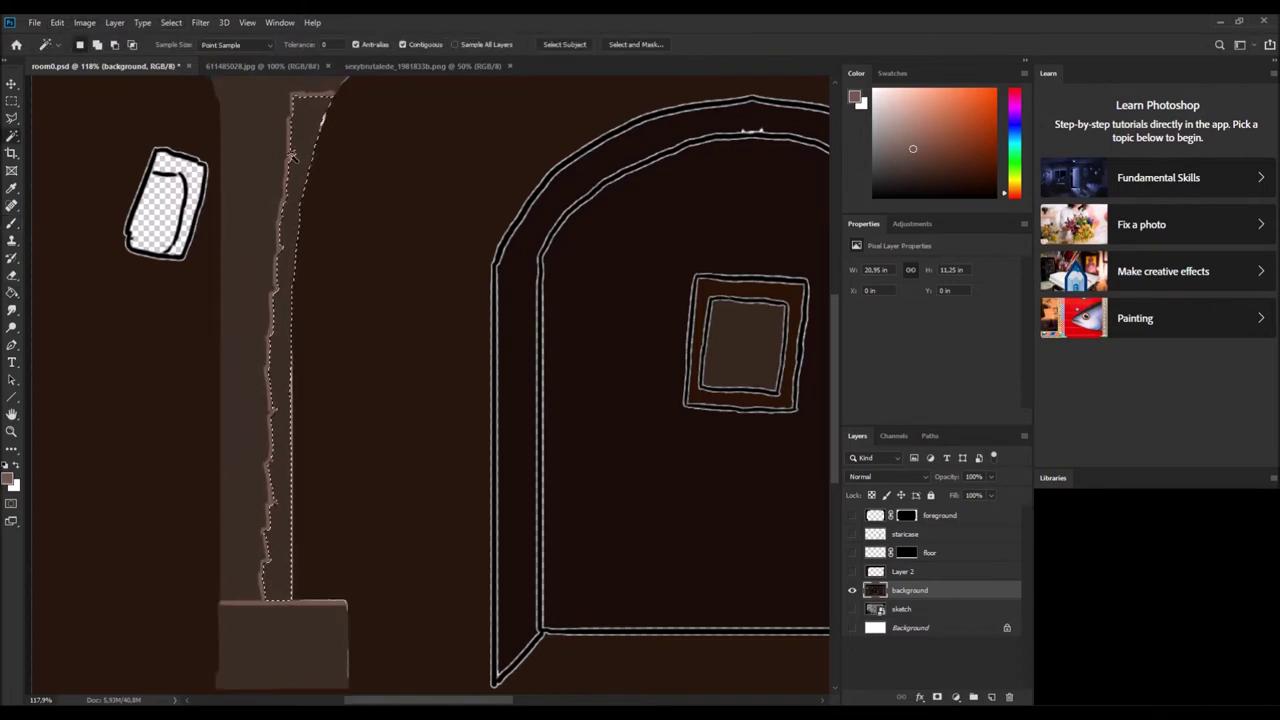
{"action": "key", "text": "b"}
{"action": "key", "text": "alt+BackSpace"}
{"action": "key", "text": "ctrl+d"}
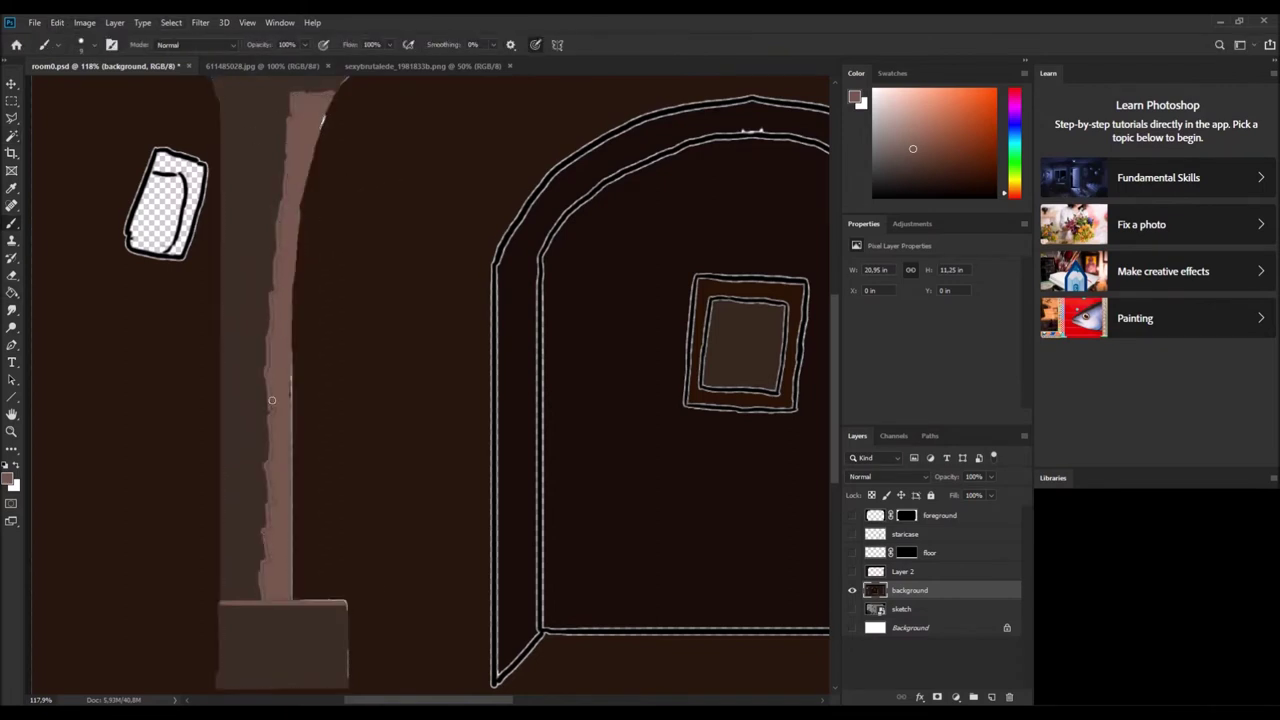
Paint thin dark horizontal joint lines down the left pillar's shaft to divide it into stone blocks.
{"action": "left_click", "coordinate": [909, 183]}
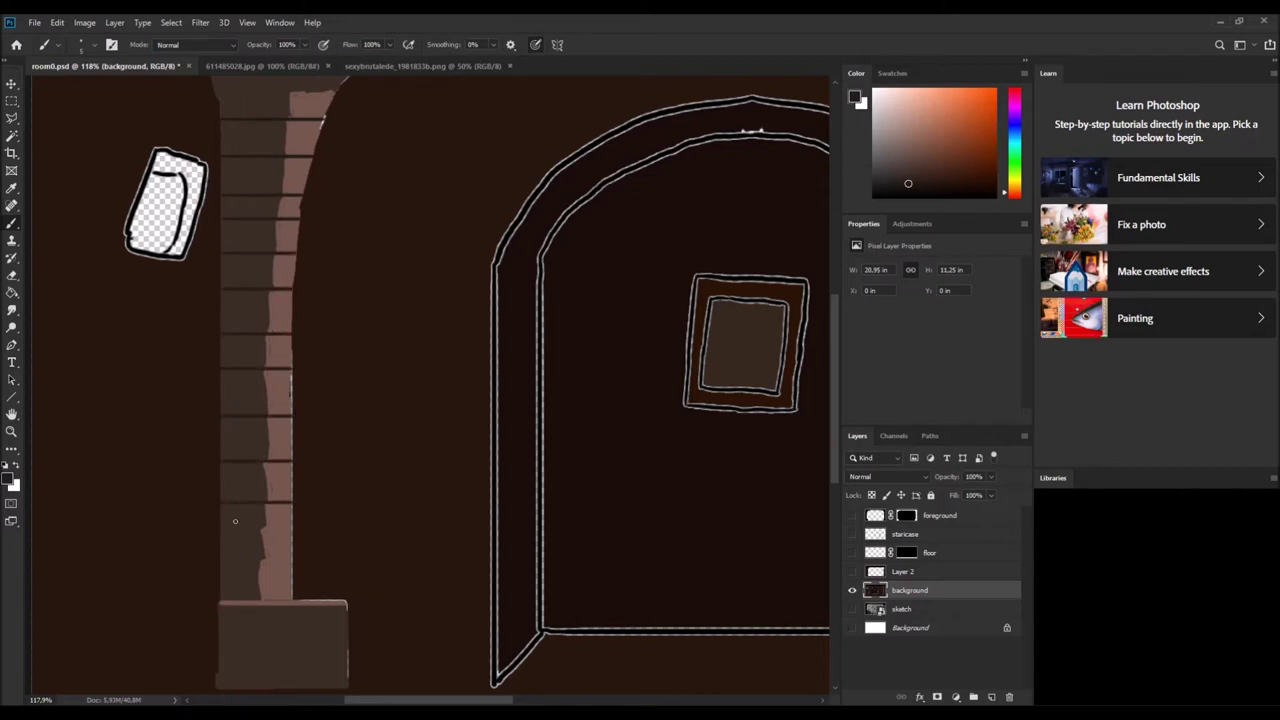
{"action": "key", "text": "h"}
{"action": "left_click_drag", "start_coordinate": [235, 520], "coordinate": [303, 255]}
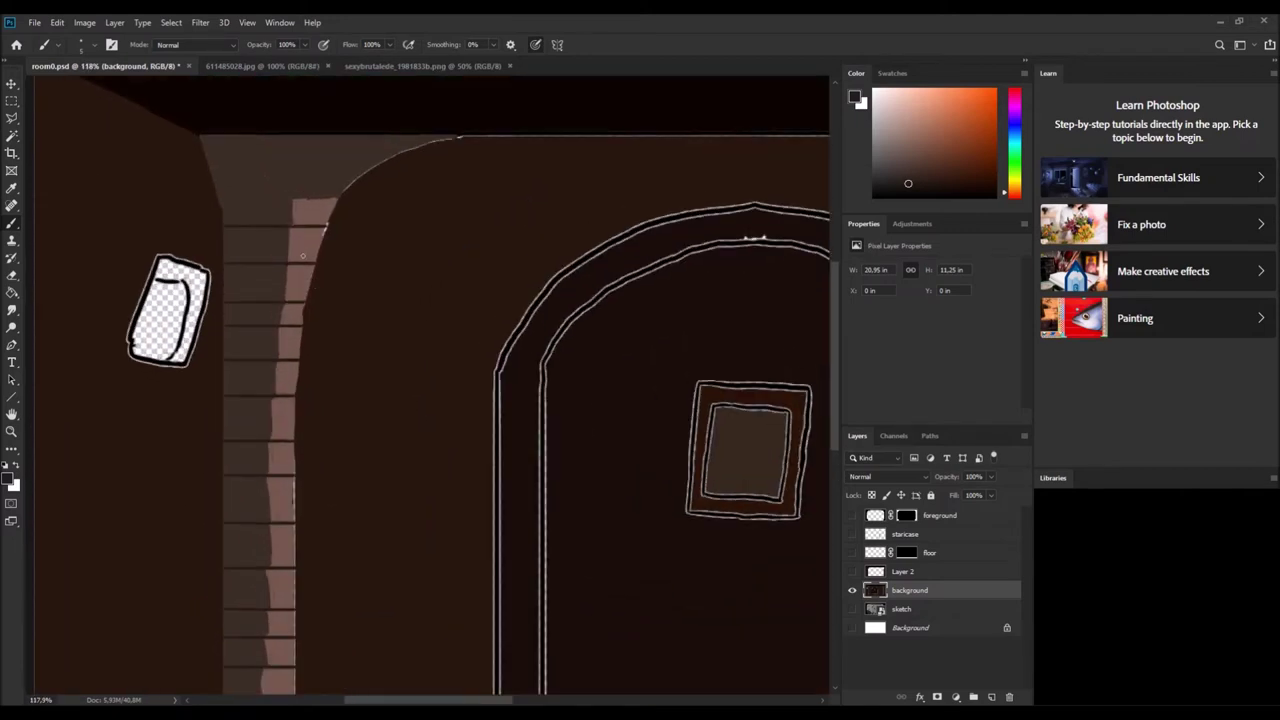
Paint over the pale outline along the pillar's inner edge with the sampled dark brown, making the block edges slightly uneven.
{"action": "scroll", "coordinate": [303, 255], "scroll_direction": "up", "scroll_amount": 3}
{"action": "left_click", "coordinate": [314, 286], "text": "alt"}
{"action": "left_click_drag", "start_coordinate": [300, 344], "coordinate": [288, 448]}
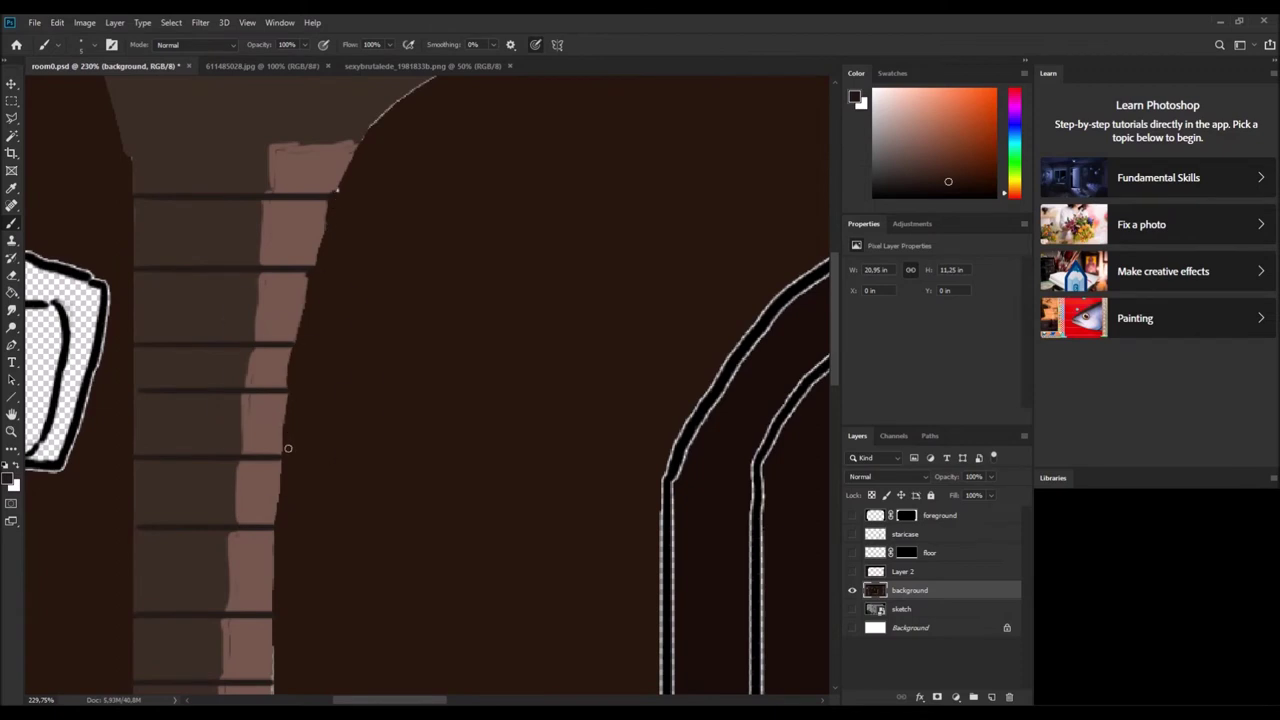
{"action": "left_click_drag", "start_coordinate": [288, 674], "coordinate": [288, 449]}
{"action": "mouse_move", "coordinate": [284, 395]}
{"action": "left_mouse_down"}
{"action": "mouse_move", "coordinate": [279, 559]}
{"action": "mouse_move", "coordinate": [276, 369]}
{"action": "left_mouse_up"}
{"action": "mouse_move", "coordinate": [274, 360]}
{"action": "left_mouse_down"}
{"action": "mouse_move", "coordinate": [274, 436]}
{"action": "mouse_move", "coordinate": [278, 298]}
{"action": "mouse_move", "coordinate": [272, 505]}
{"action": "left_mouse_up"}
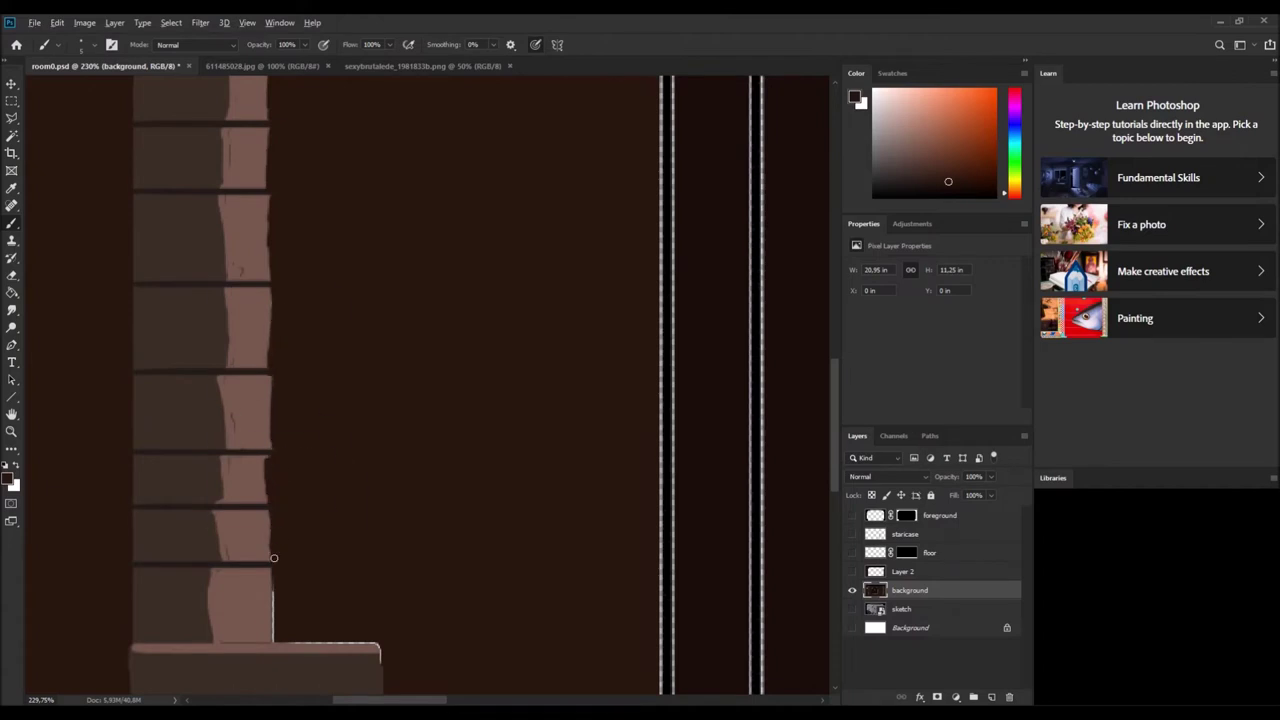
{"action": "left_click_drag", "start_coordinate": [277, 568], "coordinate": [276, 640]}
Extend the reddish-brown highlight into tapered strokes along the bottom edge of the pillar's blocks.
{"action": "scroll", "coordinate": [270, 468], "scroll_direction": "down", "scroll_amount": 5}
{"action": "scroll", "coordinate": [289, 310], "scroll_direction": "up", "scroll_amount": 5}
{"action": "scroll", "coordinate": [272, 600], "scroll_direction": "down", "scroll_amount": 3}
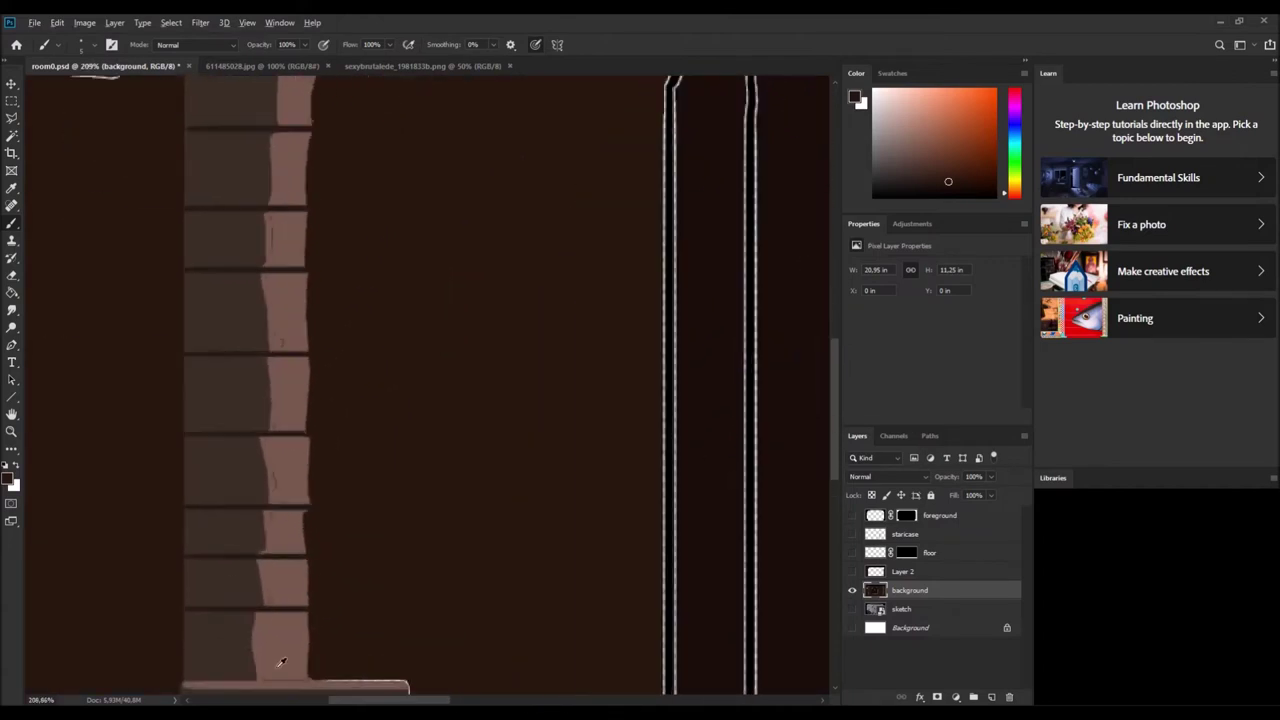
{"action": "left_click_drag", "start_coordinate": [283, 546], "coordinate": [224, 549]}
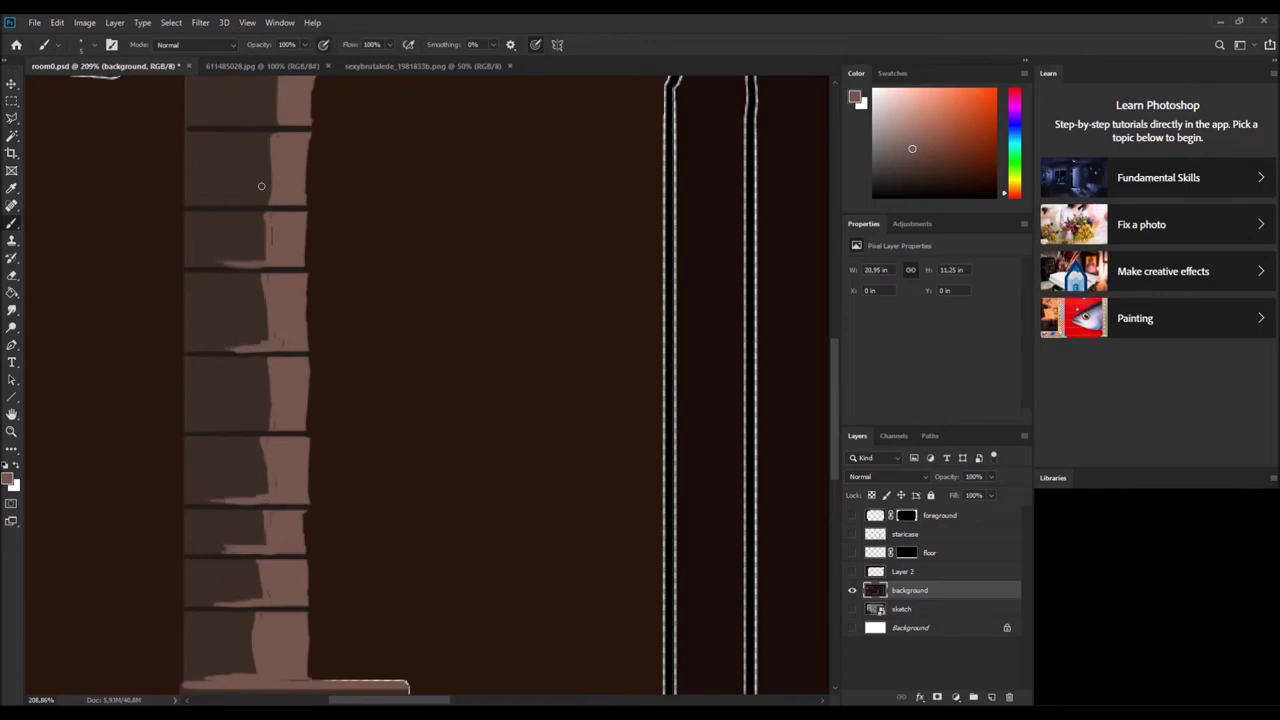
{"action": "scroll", "coordinate": [285, 300], "scroll_direction": "down", "scroll_amount": 3}
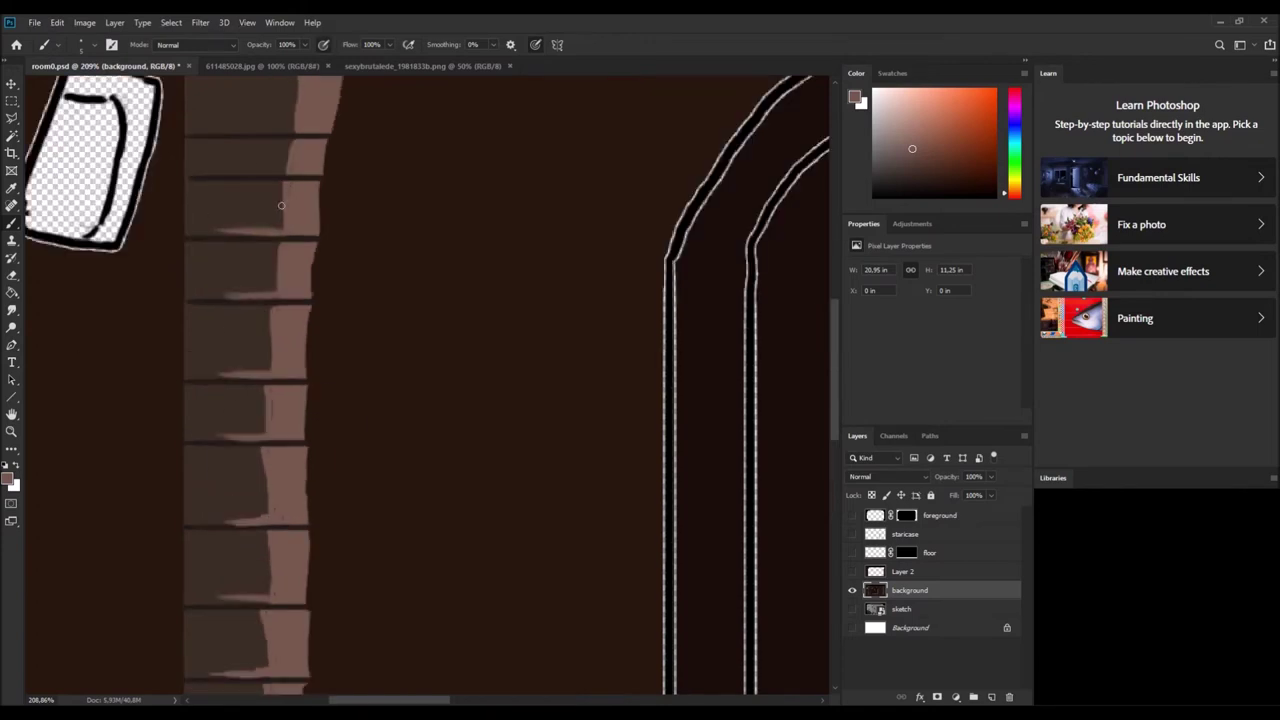
{"action": "scroll", "coordinate": [346, 186], "scroll_direction": "up", "scroll_amount": 2}
{"action": "scroll", "coordinate": [301, 182], "scroll_direction": "down", "scroll_amount": 3}
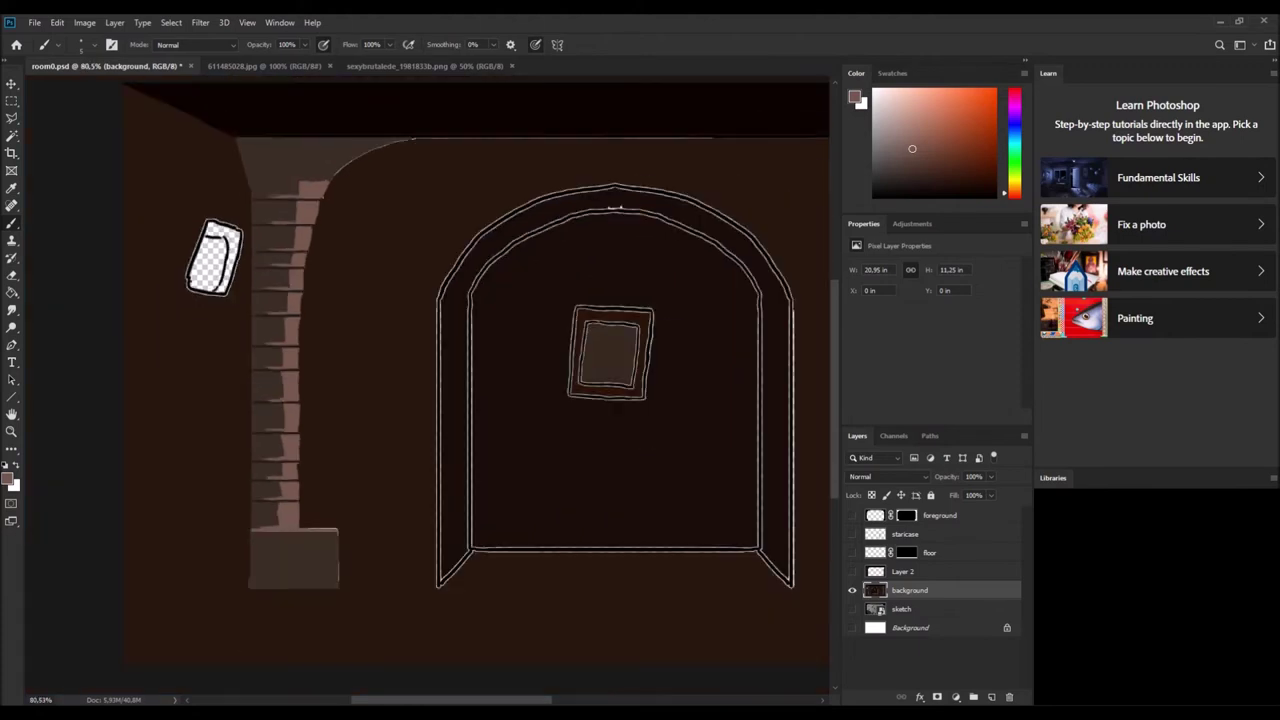
Brush reddish-brown and darker brown patches onto the upper part of the pillar's lowest block using sampled colours.
{"action": "scroll", "coordinate": [267, 526], "scroll_direction": "up", "scroll_amount": 4}
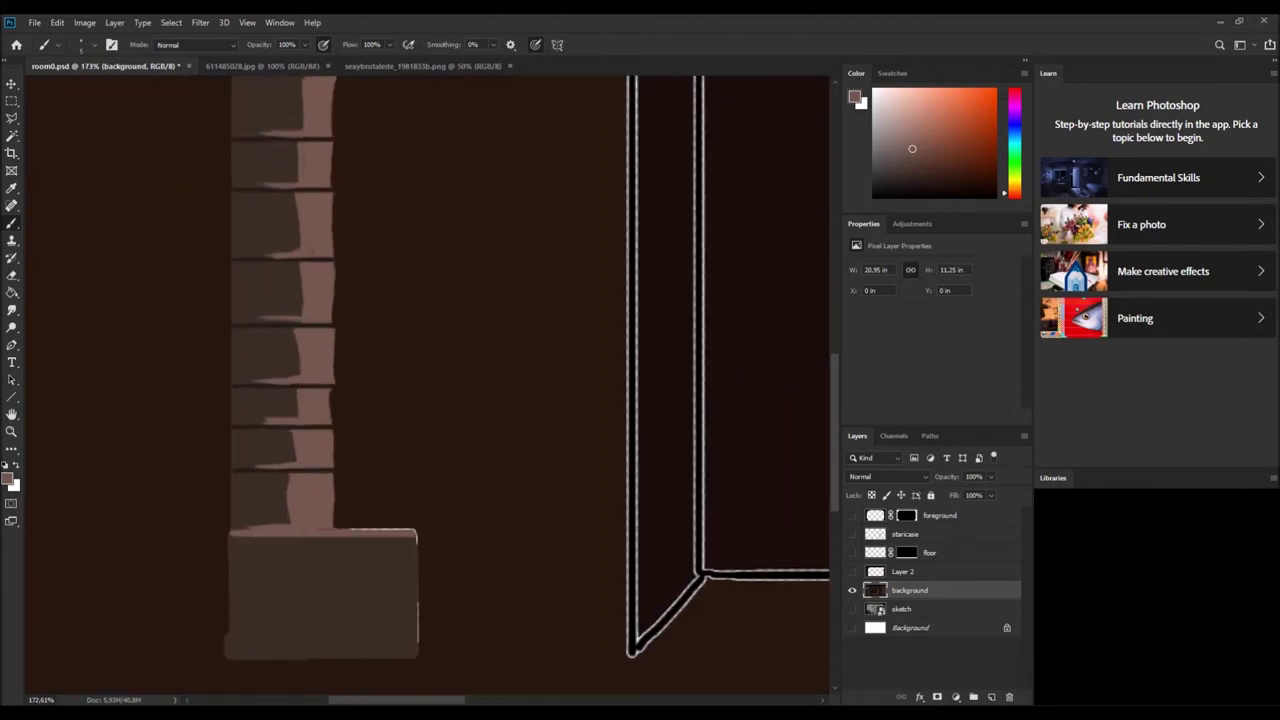
{"action": "left_click", "coordinate": [331, 470], "text": "alt"}
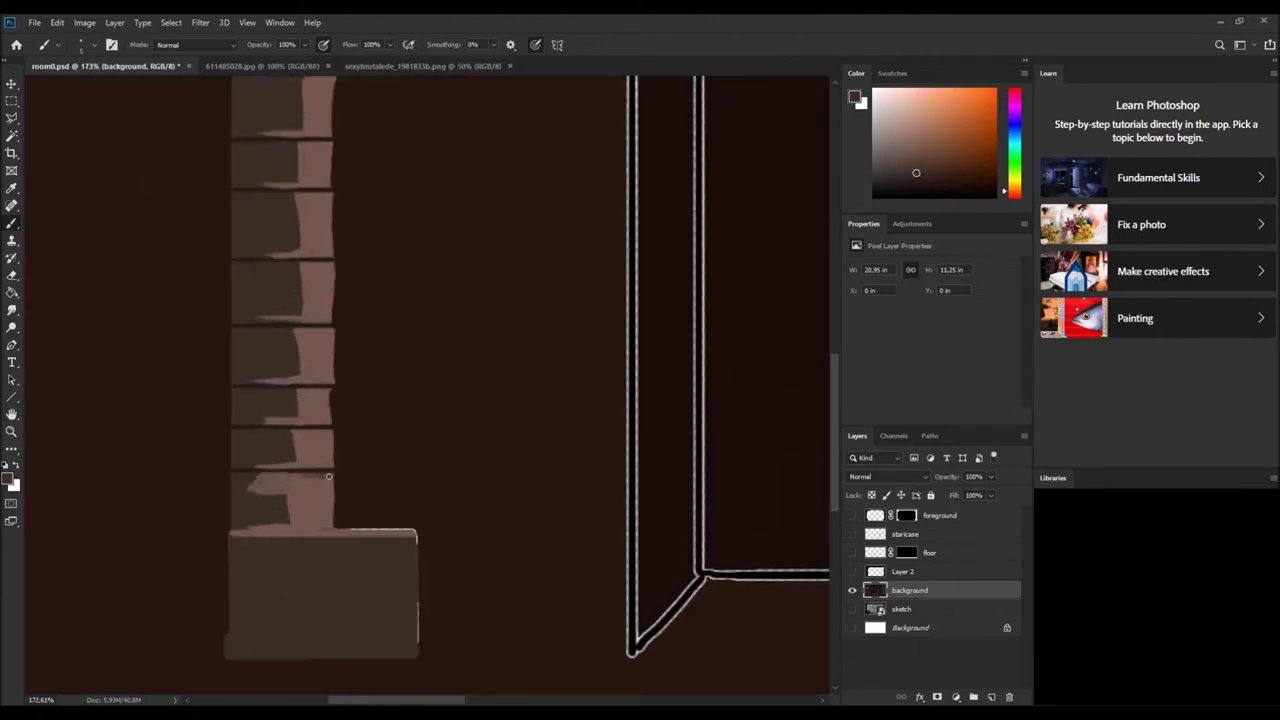
{"action": "left_click", "coordinate": [286, 496], "text": "alt"}
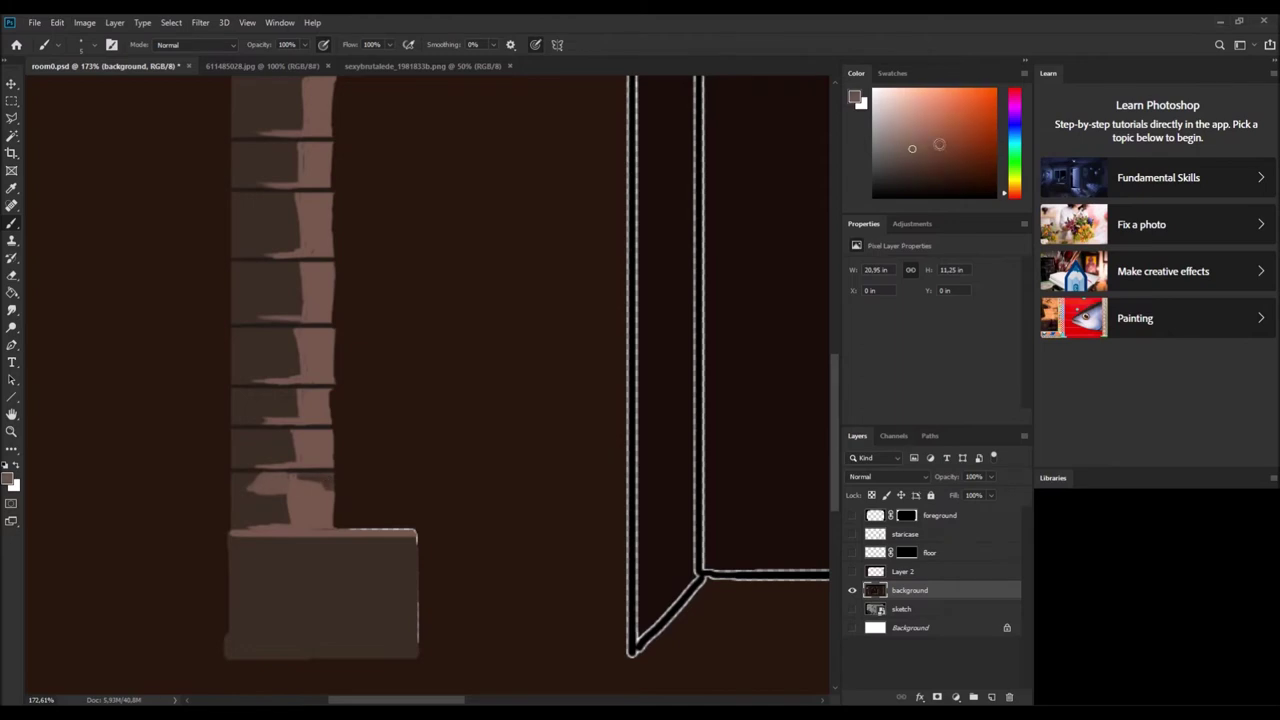
{"action": "left_click", "coordinate": [316, 476], "text": "alt"}
Trace around the whole left pillar and its base with the Polygonal Lasso.
{"action": "scroll", "coordinate": [335, 499], "scroll_direction": "down", "scroll_amount": 5}
{"action": "left_click", "coordinate": [13, 135]}
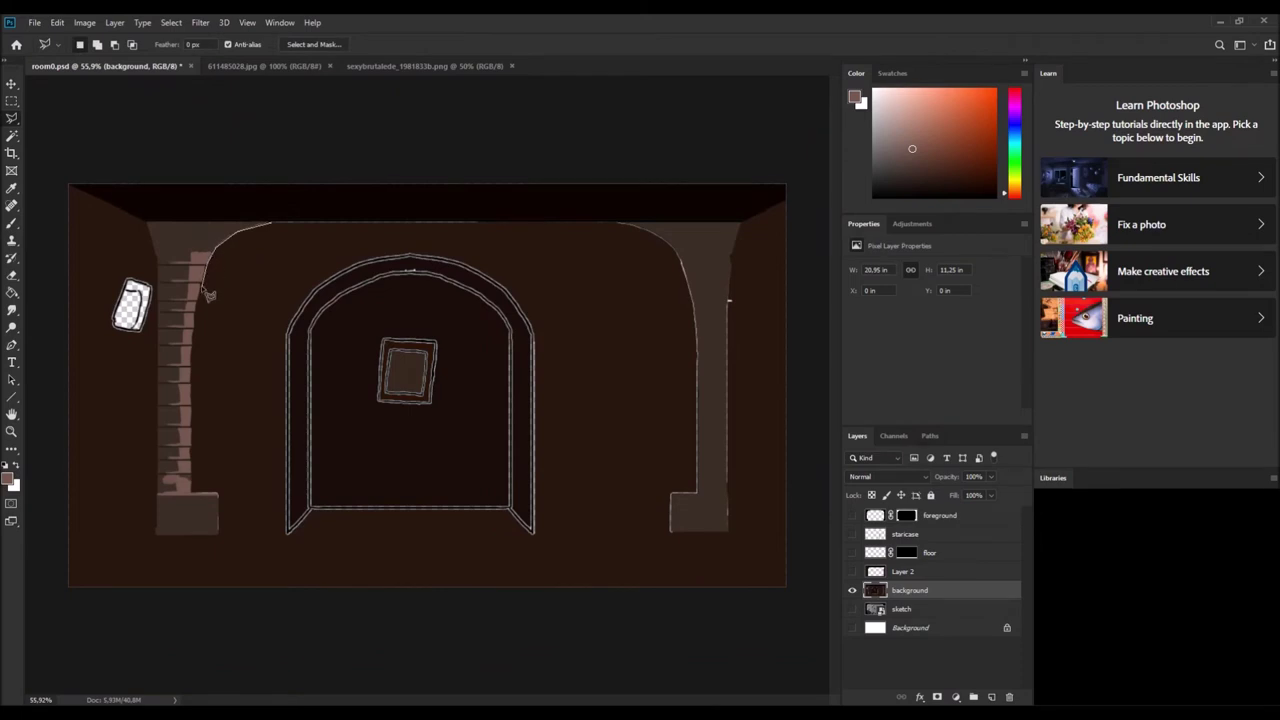
{"action": "scroll", "coordinate": [251, 268], "scroll_direction": "up", "scroll_amount": 5}
{"action": "mouse_move", "coordinate": [96, 320]}
{"action": "left_mouse_down"}
{"action": "mouse_move", "coordinate": [30, 664]}
{"action": "mouse_move", "coordinate": [192, 320]}
{"action": "mouse_move", "coordinate": [154, 535]}
{"action": "mouse_move", "coordinate": [295, 293]}
{"action": "mouse_move", "coordinate": [291, 427]}
{"action": "mouse_move", "coordinate": [476, 147]}
{"action": "mouse_move", "coordinate": [321, 194]}
{"action": "mouse_move", "coordinate": [207, 266]}
{"action": "mouse_move", "coordinate": [121, 388]}
{"action": "mouse_move", "coordinate": [242, 301]}
{"action": "mouse_move", "coordinate": [222, 350]}
{"action": "mouse_move", "coordinate": [292, 414]}
{"action": "mouse_move", "coordinate": [262, 512]}
{"action": "mouse_move", "coordinate": [297, 390]}
{"action": "mouse_move", "coordinate": [353, 379]}
{"action": "left_mouse_up"}
{"action": "mouse_move", "coordinate": [340, 470]}
{"action": "left_mouse_down"}
{"action": "mouse_move", "coordinate": [331, 510]}
{"action": "mouse_move", "coordinate": [336, 347]}
{"action": "mouse_move", "coordinate": [337, 437]}
{"action": "mouse_move", "coordinate": [321, 378]}
{"action": "mouse_move", "coordinate": [328, 357]}
{"action": "mouse_move", "coordinate": [325, 578]}
{"action": "mouse_move", "coordinate": [329, 416]}
{"action": "mouse_move", "coordinate": [334, 488]}
{"action": "left_mouse_up"}
{"action": "mouse_move", "coordinate": [335, 576]}
{"action": "left_mouse_down"}
{"action": "mouse_move", "coordinate": [336, 558]}
{"action": "mouse_move", "coordinate": [477, 558]}
{"action": "mouse_move", "coordinate": [484, 622]}
{"action": "mouse_move", "coordinate": [128, 385]}
{"action": "mouse_move", "coordinate": [132, 140]}
{"action": "mouse_move", "coordinate": [777, 126]}
{"action": "left_mouse_up"}
Put the left pillar on a new layer above the background layer, with a layer mask limited to the pillar's shape.
{"action": "scroll", "coordinate": [777, 126], "scroll_direction": "down", "scroll_amount": 5}
{"action": "key", "text": "ctrl+shift+alt+n"}
{"action": "scroll", "coordinate": [337, 534], "scroll_direction": "up", "scroll_amount": 2}
{"action": "scroll", "coordinate": [208, 448], "scroll_direction": "down", "scroll_amount": 1}
{"action": "left_click", "coordinate": [937, 697]}
{"action": "left_click", "coordinate": [906, 590], "text": "alt"}
{"action": "key", "text": "ctrl+shift+alt+n"}
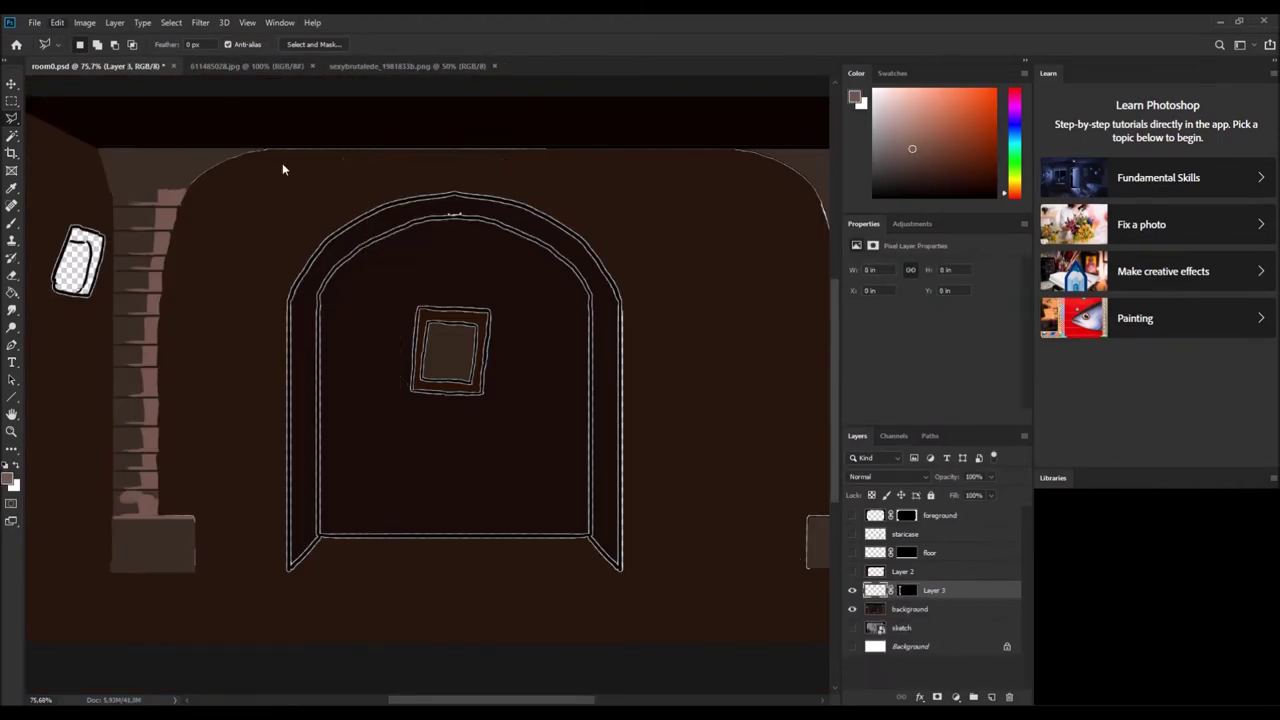
{"action": "key", "text": "Delete"}
{"action": "scroll", "coordinate": [907, 574], "scroll_direction": "up", "scroll_amount": 1}
{"action": "key", "text": "i"}
{"action": "key", "text": "w"}
{"action": "mouse_move", "coordinate": [280, 188]}
{"action": "left_mouse_down"}
{"action": "mouse_move", "coordinate": [270, 240]}
{"action": "mouse_move", "coordinate": [257, 258]}
{"action": "mouse_move", "coordinate": [245, 252]}
{"action": "mouse_move", "coordinate": [260, 314]}
{"action": "mouse_move", "coordinate": [262, 390]}
{"action": "mouse_move", "coordinate": [246, 441]}
{"action": "mouse_move", "coordinate": [240, 530]}
{"action": "left_mouse_up"}
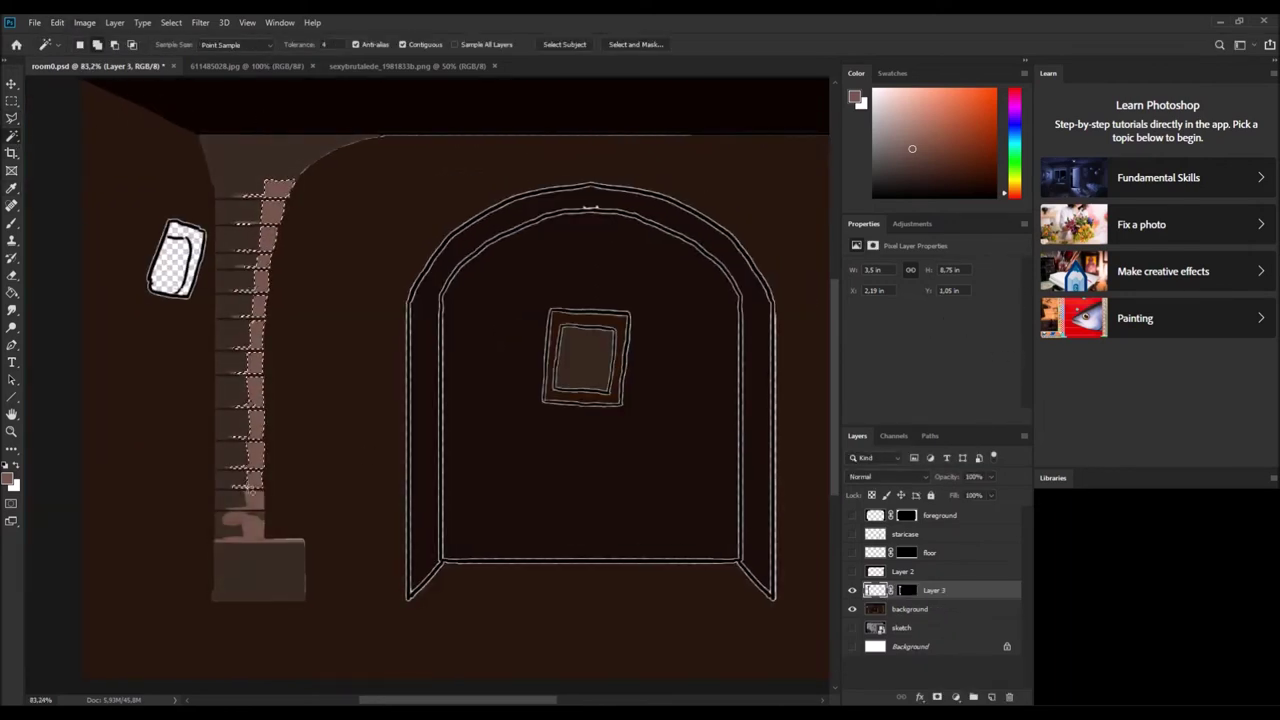
{"action": "key", "text": "i"}
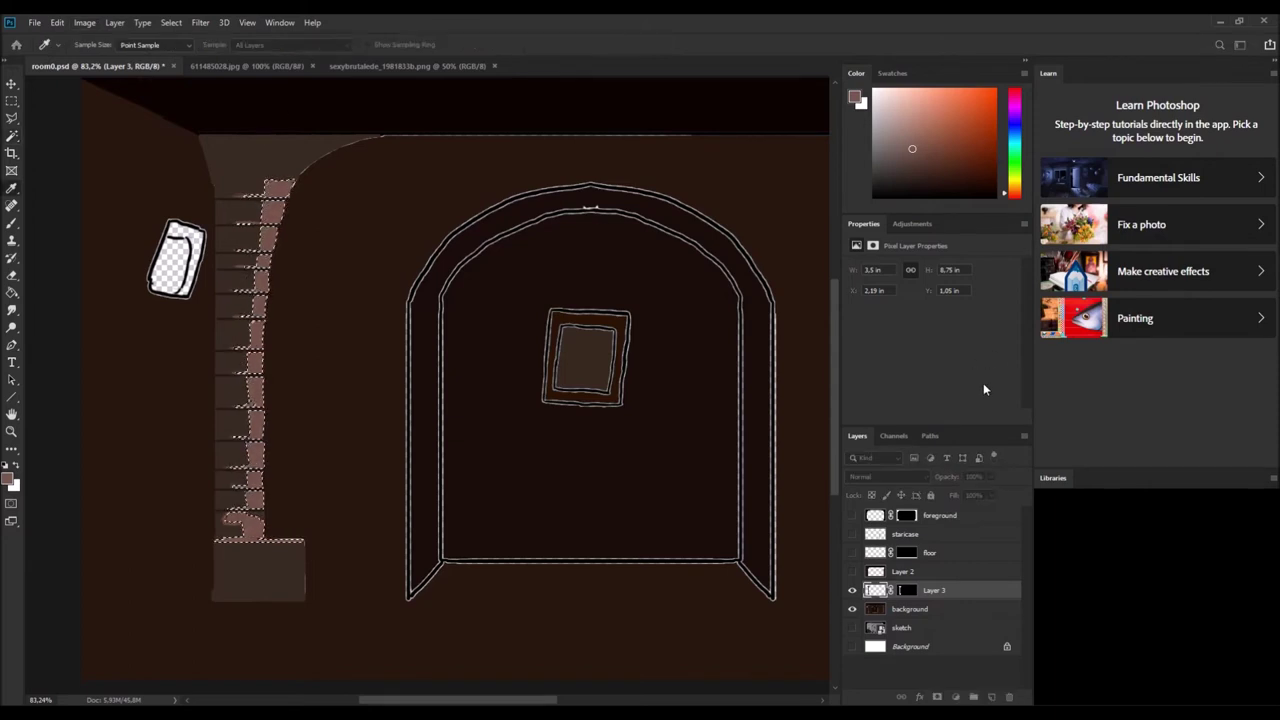
{"action": "key", "text": "w"}
{"action": "key", "text": "ctrl+d"}
Shift the colours of the whole left pillar on Layer 3 towards a warmer, redder brown.
{"action": "key", "text": "i"}
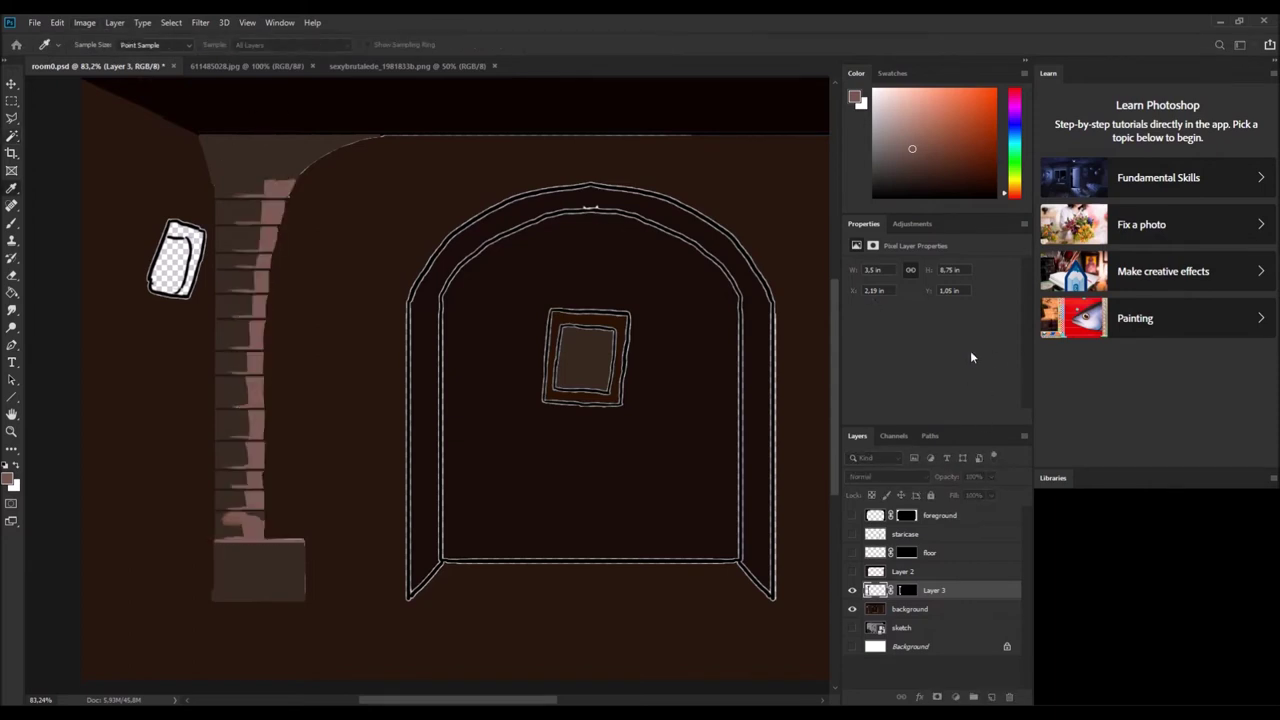
{"action": "key", "text": "b"}
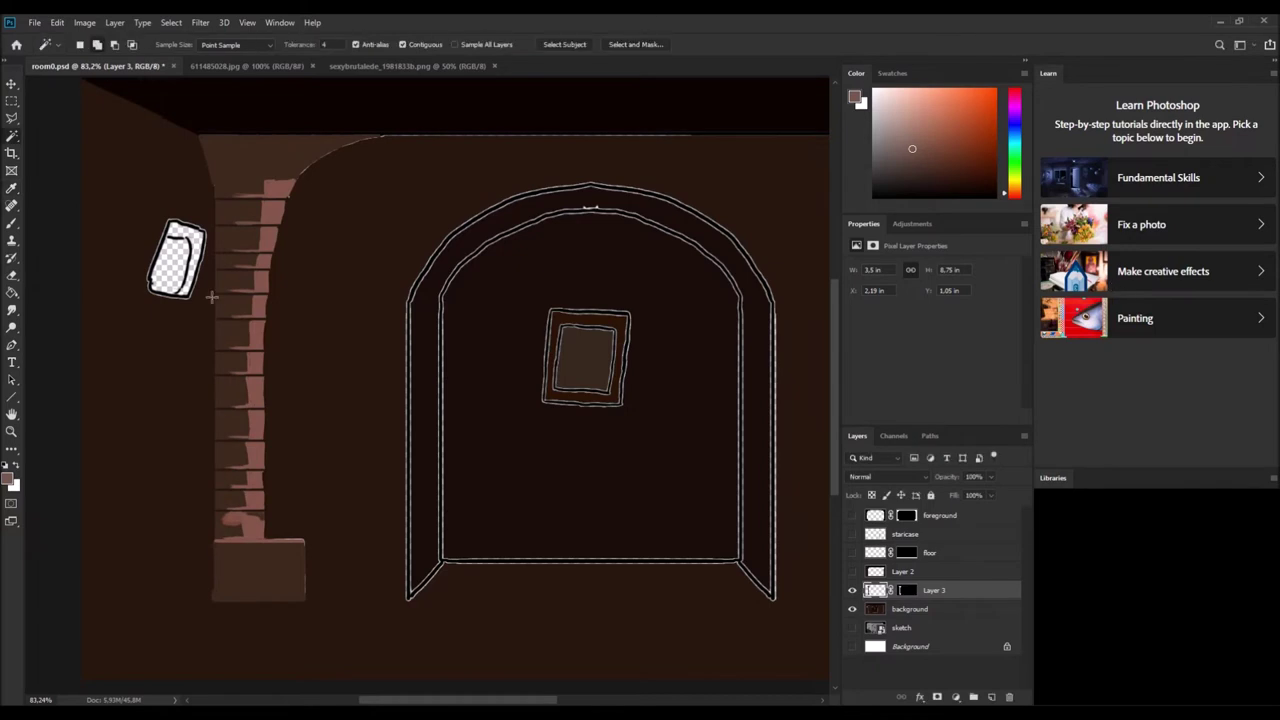
Brush soft lighter patches onto the shadowed outer side of the pillar's two lowest blocks.
{"action": "scroll", "coordinate": [111, 520], "scroll_direction": "up", "scroll_amount": 2}
{"action": "scroll", "coordinate": [111, 520], "scroll_direction": "up", "scroll_amount": 4}
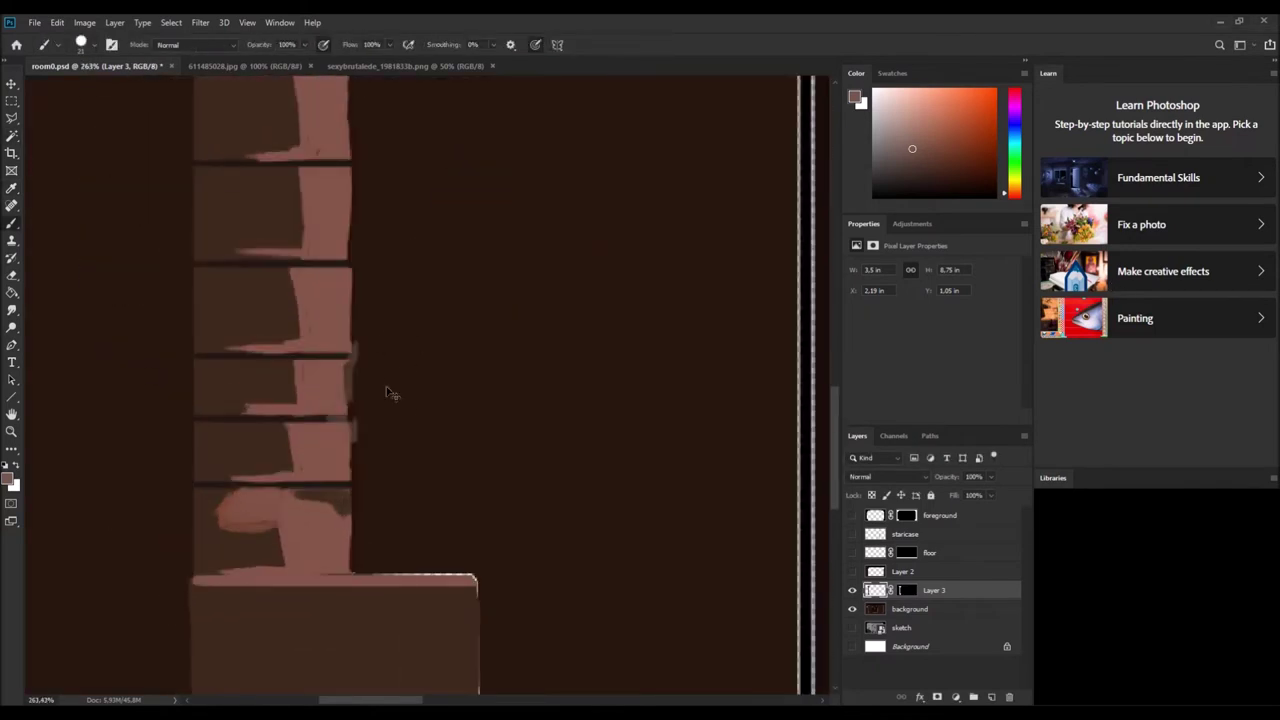
{"action": "mouse_move", "coordinate": [200, 490]}
{"action": "left_mouse_down"}
{"action": "mouse_move", "coordinate": [200, 548]}
{"action": "mouse_move", "coordinate": [215, 535]}
{"action": "mouse_move", "coordinate": [205, 545]}
{"action": "left_mouse_up"}
{"action": "left_click", "coordinate": [215, 535], "text": "alt"}
{"action": "left_click", "coordinate": [215, 535], "text": "alt"}
{"action": "left_click_drag", "start_coordinate": [200, 435], "coordinate": [215, 455]}
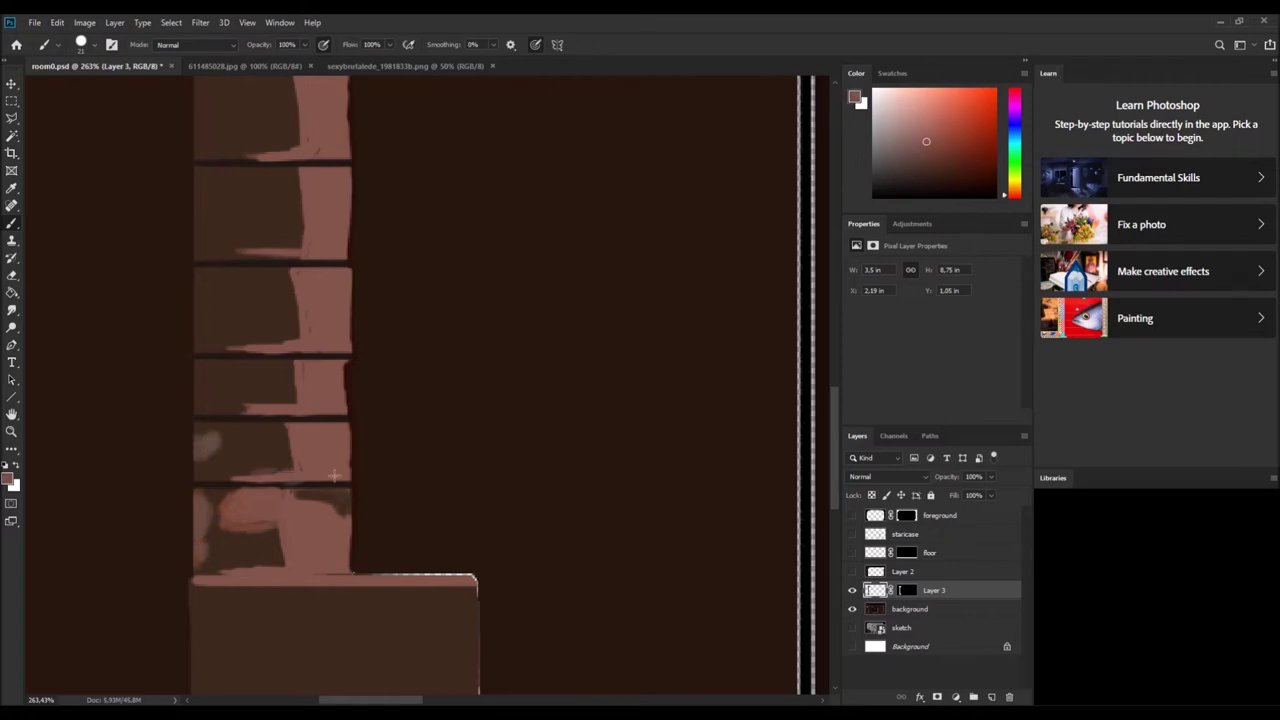
Blend the border between highlight and shadow on the two lowest blocks with sampled reddish and dark browns.
{"action": "left_click", "coordinate": [222, 509], "text": "alt"}
{"action": "left_click_drag", "start_coordinate": [230, 528], "coordinate": [290, 540]}
{"action": "left_click", "coordinate": [300, 440], "text": "alt"}
{"action": "left_click_drag", "start_coordinate": [288, 430], "coordinate": [298, 462]}
{"action": "left_click_drag", "start_coordinate": [248, 470], "coordinate": [306, 457]}
{"action": "left_click", "coordinate": [290, 440], "text": "alt"}
{"action": "left_click_drag", "start_coordinate": [214, 430], "coordinate": [212, 472]}
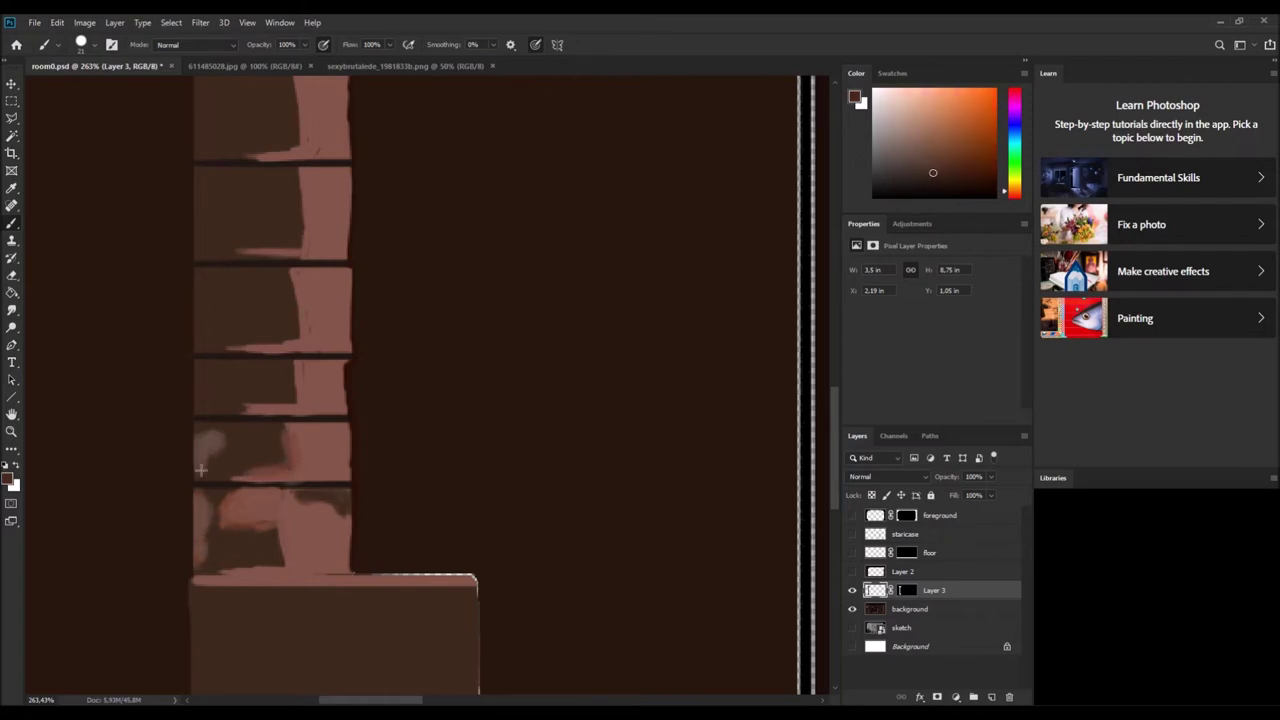
Soften the highlight's edge on the third block from the bottom with sampled intermediate reddish-brown tones.
{"action": "left_click", "coordinate": [291, 405], "text": "alt"}
{"action": "left_click", "coordinate": [297, 406], "text": "alt"}
{"action": "mouse_move", "coordinate": [291, 405]}
{"action": "left_mouse_down"}
{"action": "mouse_move", "coordinate": [299, 516]}
{"action": "mouse_move", "coordinate": [320, 404]}
{"action": "left_mouse_up"}
{"action": "left_click", "coordinate": [291, 350], "text": "alt"}
{"action": "left_click", "coordinate": [291, 399], "text": "alt"}
{"action": "left_click", "coordinate": [298, 384], "text": "alt"}
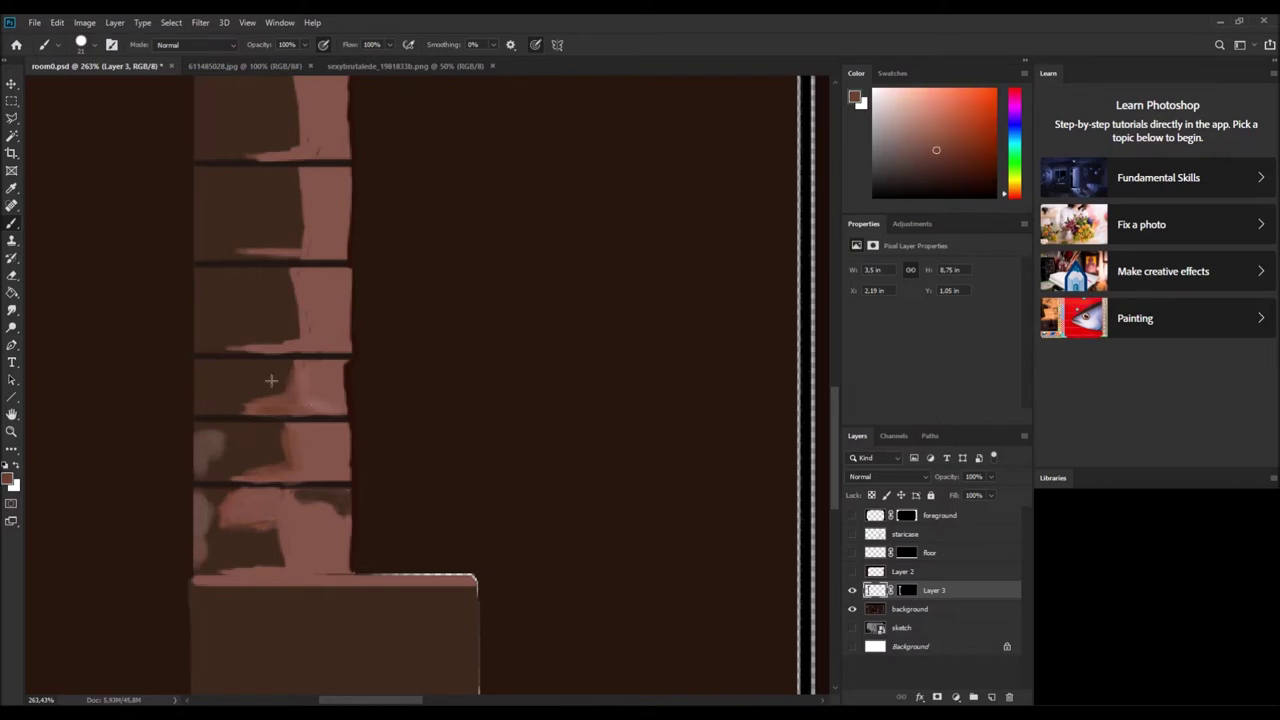
Dab dark and light brown stone texture spots into the shadowed areas of the two lowest blocks.
{"action": "left_click", "coordinate": [241, 456], "text": "alt"}
{"action": "mouse_move", "coordinate": [244, 459]}
{"action": "left_mouse_down"}
{"action": "mouse_move", "coordinate": [263, 446]}
{"action": "mouse_move", "coordinate": [251, 449]}
{"action": "left_mouse_up"}
{"action": "left_click", "coordinate": [246, 543], "text": "alt"}
{"action": "left_click_drag", "start_coordinate": [246, 543], "coordinate": [258, 556]}
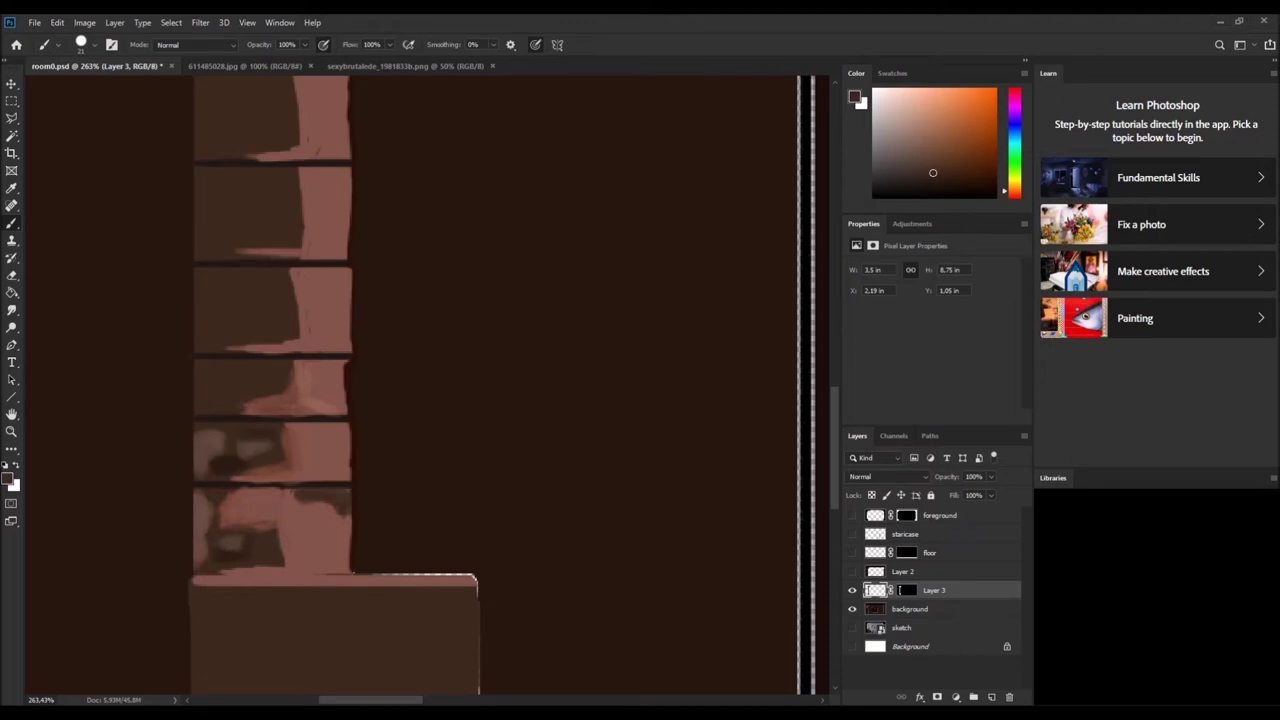
{"action": "left_click", "coordinate": [314, 443], "text": "alt"}
{"action": "left_click", "coordinate": [300, 523], "text": "alt"}
{"action": "scroll", "coordinate": [407, 431], "scroll_direction": "down", "scroll_amount": 5}
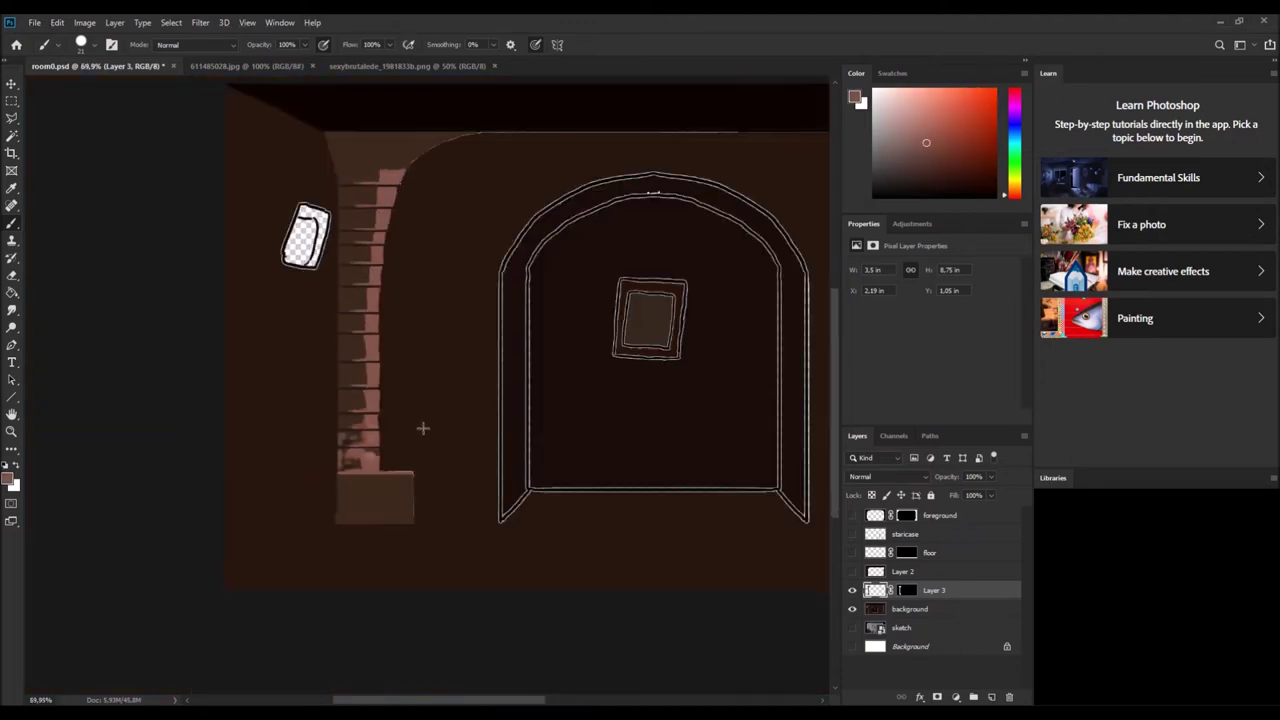
Paint darker stone shapes and mortar shadows on the shadowed side of the pillar's bottom block, using colours sampled from it.
{"action": "scroll", "coordinate": [407, 431], "scroll_direction": "down", "scroll_amount": 2}
{"action": "scroll", "coordinate": [135, 466], "scroll_direction": "up", "scroll_amount": 9}
{"action": "left_click", "coordinate": [370, 492], "text": "alt"}
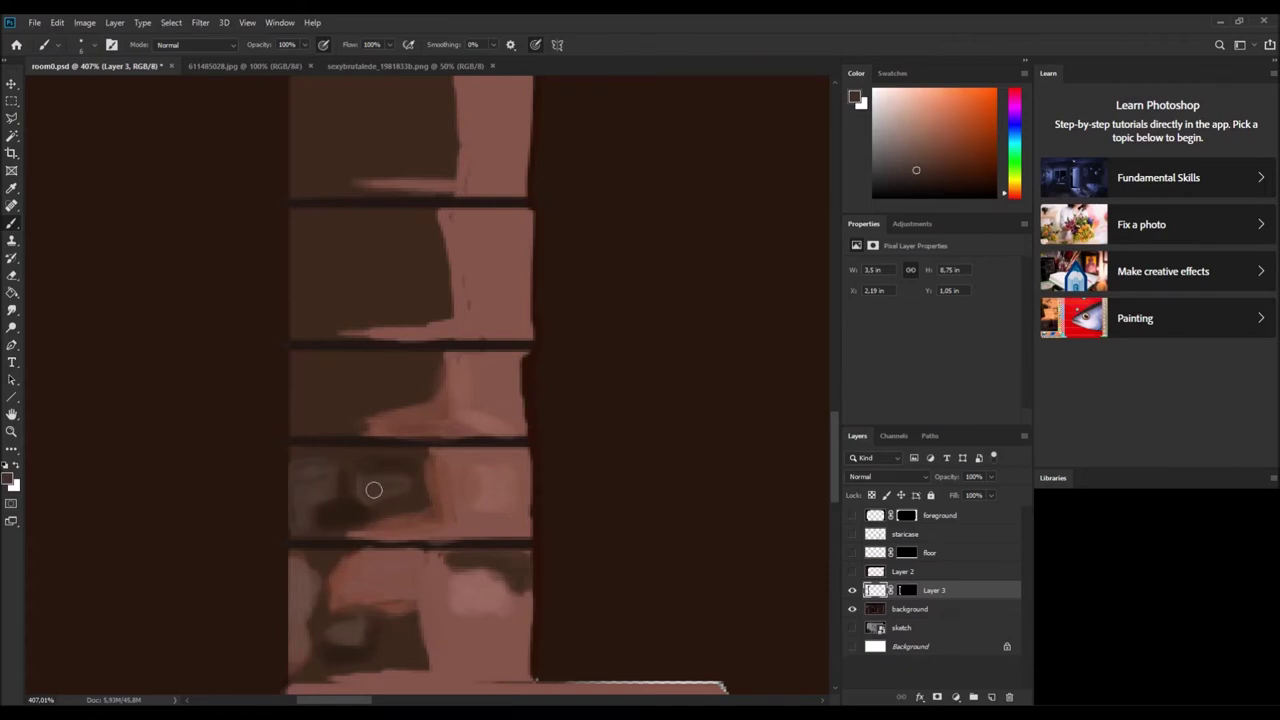
{"action": "scroll", "coordinate": [365, 440], "scroll_direction": "down", "scroll_amount": 3}
{"action": "left_click", "coordinate": [293, 384], "text": "alt"}
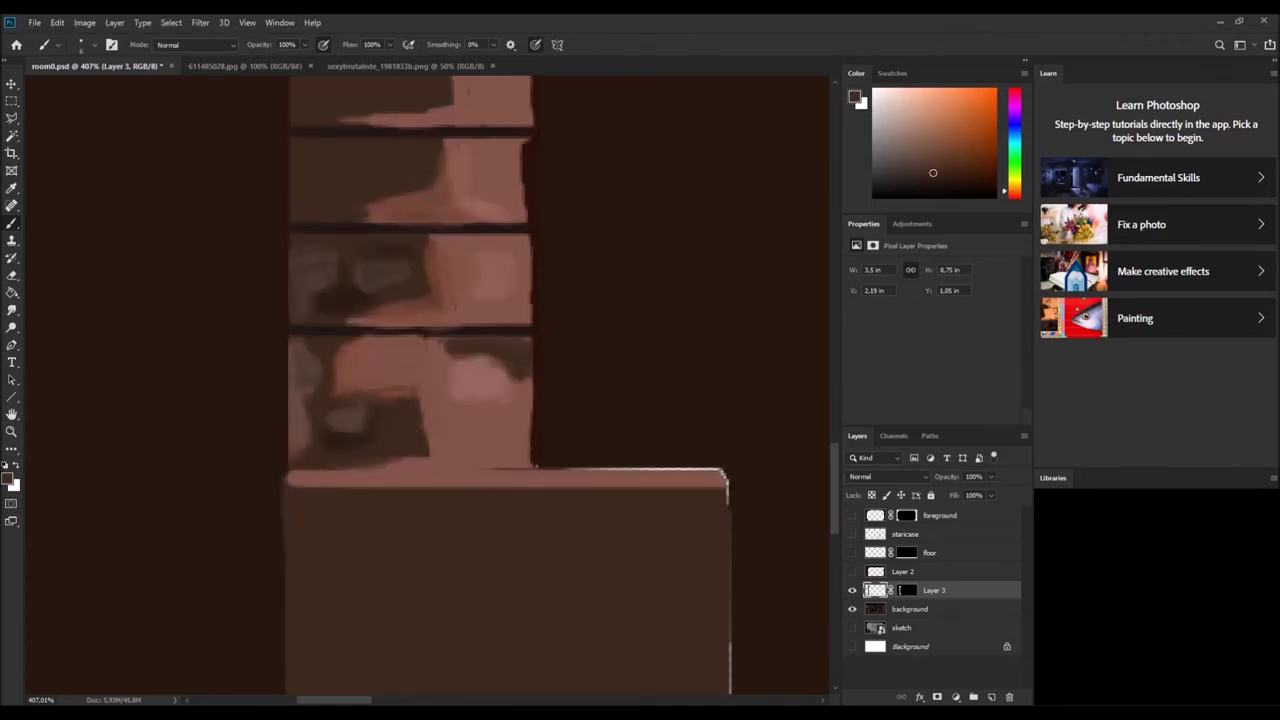
{"action": "mouse_move", "coordinate": [345, 398]}
{"action": "left_mouse_down"}
{"action": "mouse_move", "coordinate": [414, 443]}
{"action": "mouse_move", "coordinate": [408, 420]}
{"action": "mouse_move", "coordinate": [346, 451]}
{"action": "left_mouse_up"}
{"action": "left_click", "coordinate": [326, 373], "text": "alt"}
{"action": "left_click", "coordinate": [326, 373], "text": "alt"}
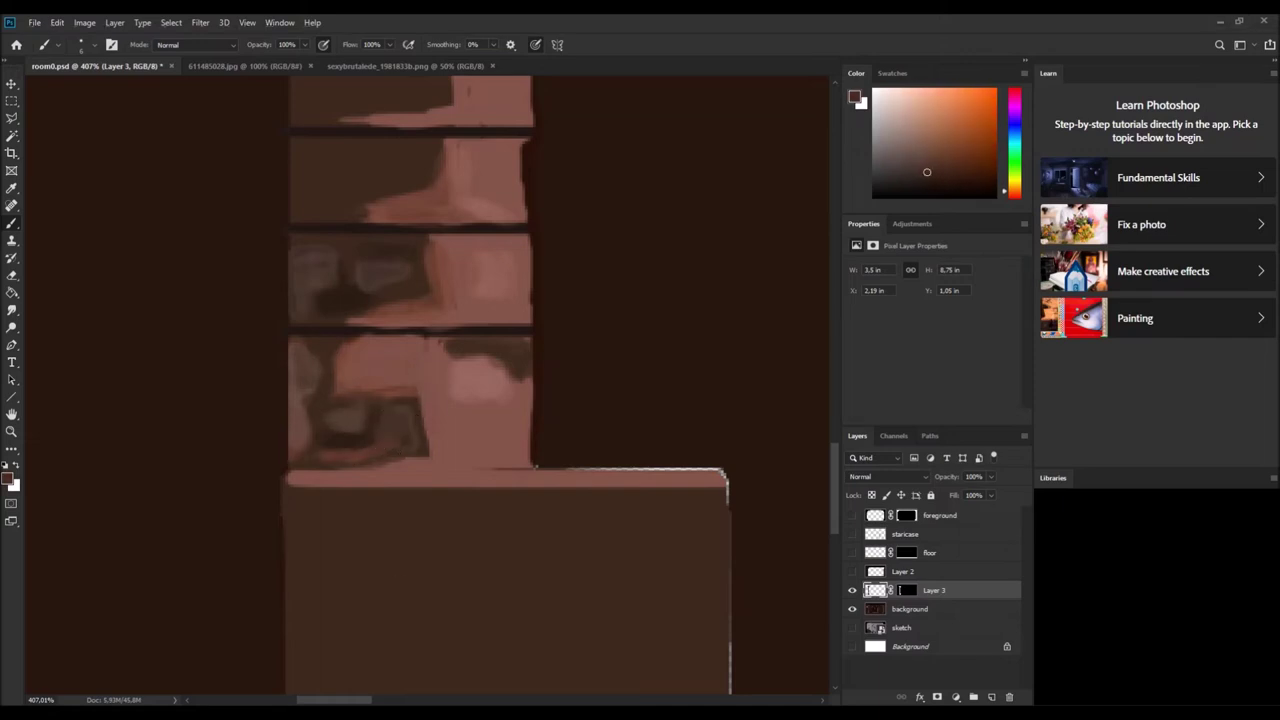
Paint lighter stones with dark outlines on the pink lit side of the pillar's bottom block.
{"action": "left_click", "coordinate": [400, 394], "text": "alt"}
{"action": "left_click", "coordinate": [451, 397], "text": "alt"}
{"action": "mouse_move", "coordinate": [462, 445]}
{"action": "left_mouse_down"}
{"action": "mouse_move", "coordinate": [420, 435]}
{"action": "mouse_move", "coordinate": [484, 448]}
{"action": "left_mouse_up"}
{"action": "left_click", "coordinate": [422, 436], "text": "alt"}
{"action": "left_click", "coordinate": [494, 400], "text": "alt"}
{"action": "left_click", "coordinate": [480, 352], "text": "alt"}
{"action": "left_click_drag", "start_coordinate": [510, 366], "coordinate": [466, 349]}
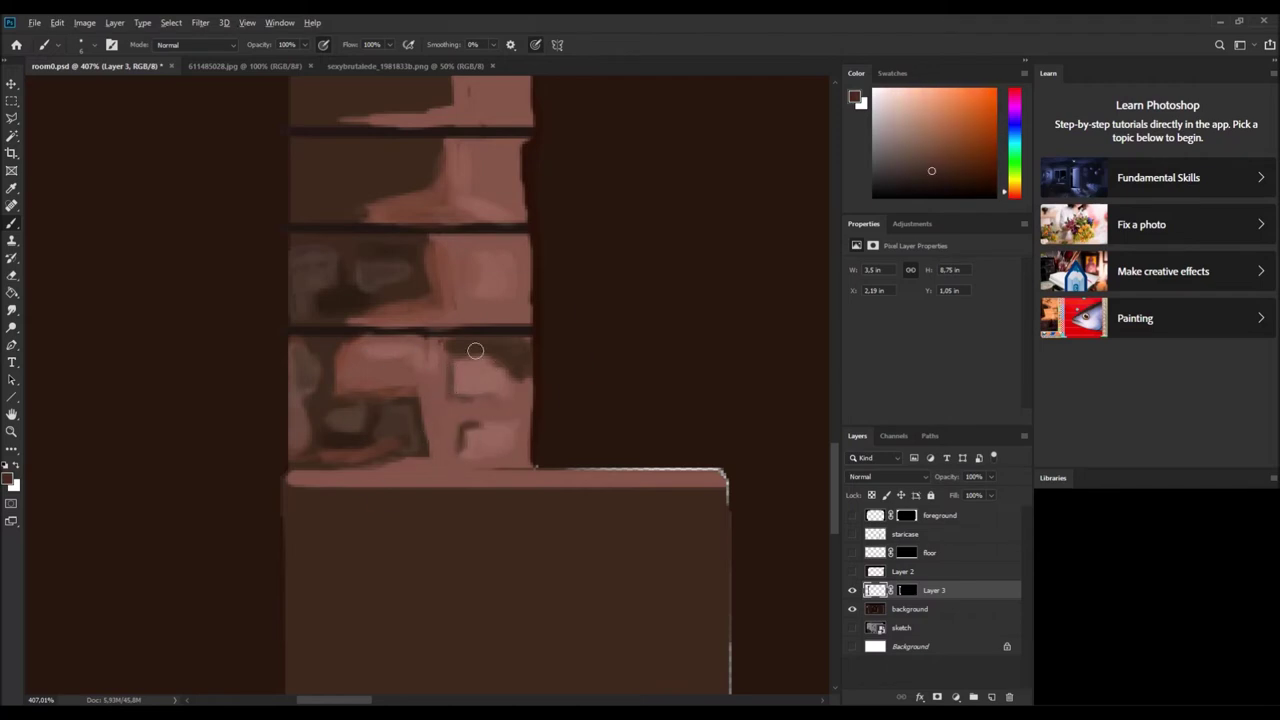
Refine the stones along the outer edge of the bottom block's shadowed side with sampled tones.
{"action": "left_click", "coordinate": [306, 392], "text": "alt"}
{"action": "left_click_drag", "start_coordinate": [300, 386], "coordinate": [296, 417]}
{"action": "left_click", "coordinate": [383, 384], "text": "alt"}
{"action": "left_click", "coordinate": [328, 385], "text": "alt"}
{"action": "scroll", "coordinate": [328, 385], "scroll_direction": "down", "scroll_amount": 5}
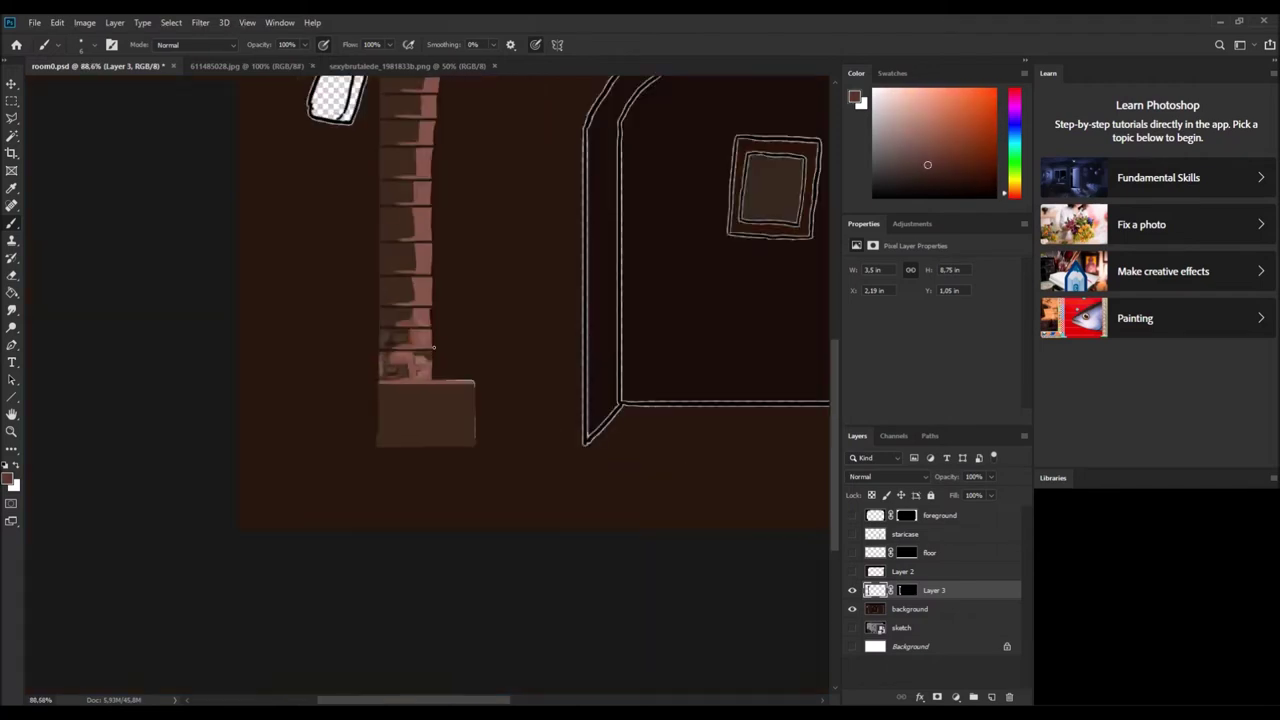
Paint a pink highlight along the lower edge of the bottom block's shadowed side.
{"action": "scroll", "coordinate": [428, 332], "scroll_direction": "up", "scroll_amount": 6}
{"action": "left_click", "coordinate": [389, 377], "text": "alt"}
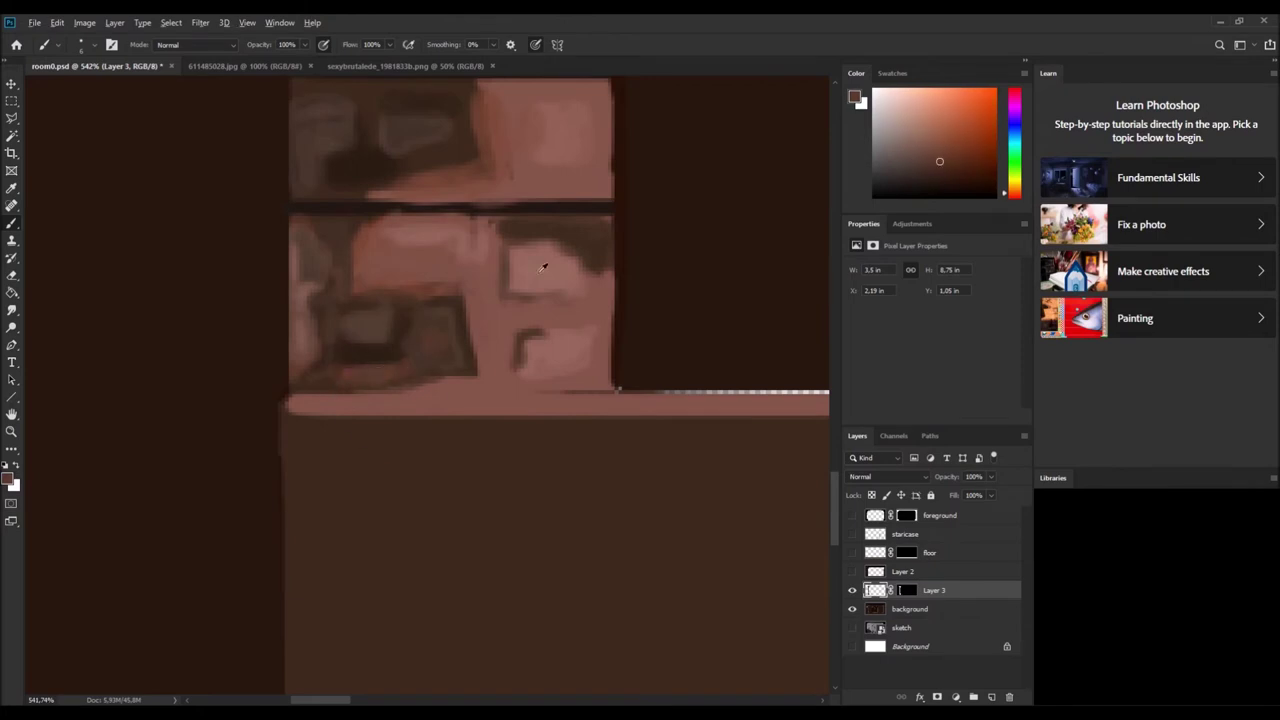
{"action": "left_click_drag", "start_coordinate": [415, 376], "coordinate": [294, 382]}
{"action": "left_click", "coordinate": [386, 327], "text": "alt"}
{"action": "left_click", "coordinate": [363, 303], "text": "alt"}
{"action": "scroll", "coordinate": [363, 303], "scroll_direction": "down", "scroll_amount": 5}
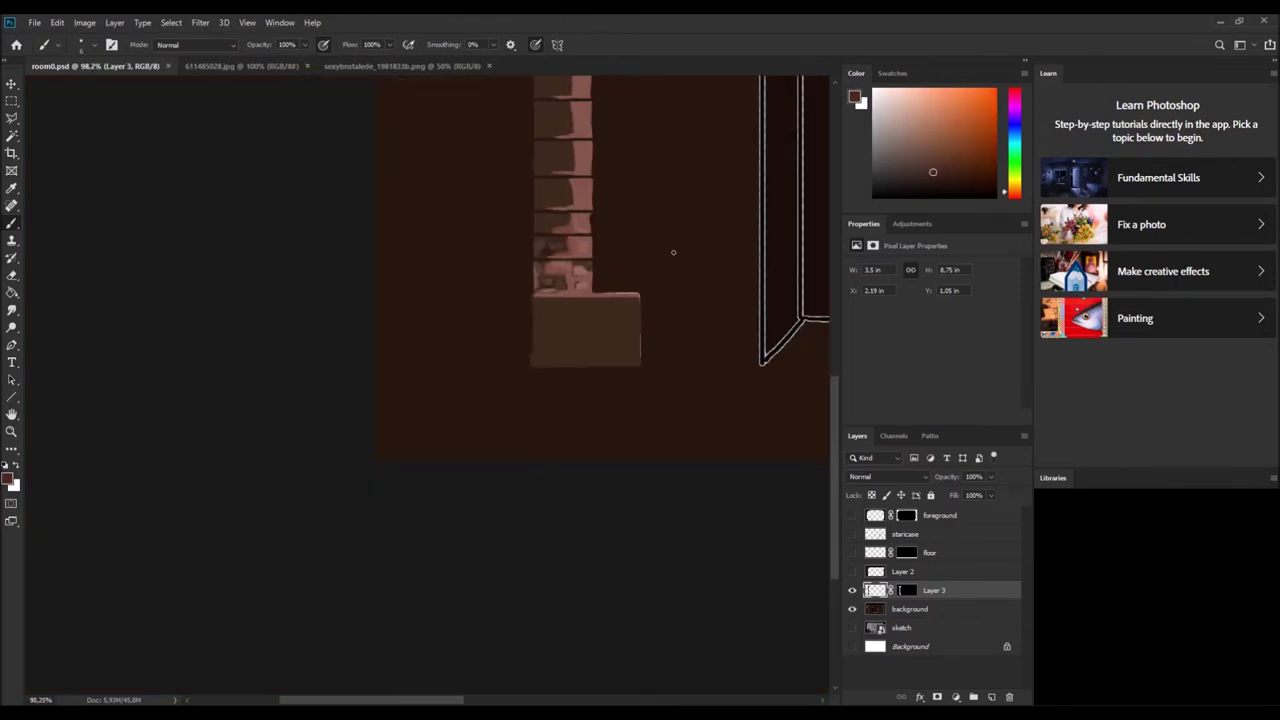
Blend the bottom block's stones and mortar gaps with sampled browns and pinks, deepening the small dark stones.
{"action": "scroll", "coordinate": [560, 250], "scroll_direction": "up", "scroll_amount": 5}
{"action": "left_click", "coordinate": [442, 456], "text": "alt"}
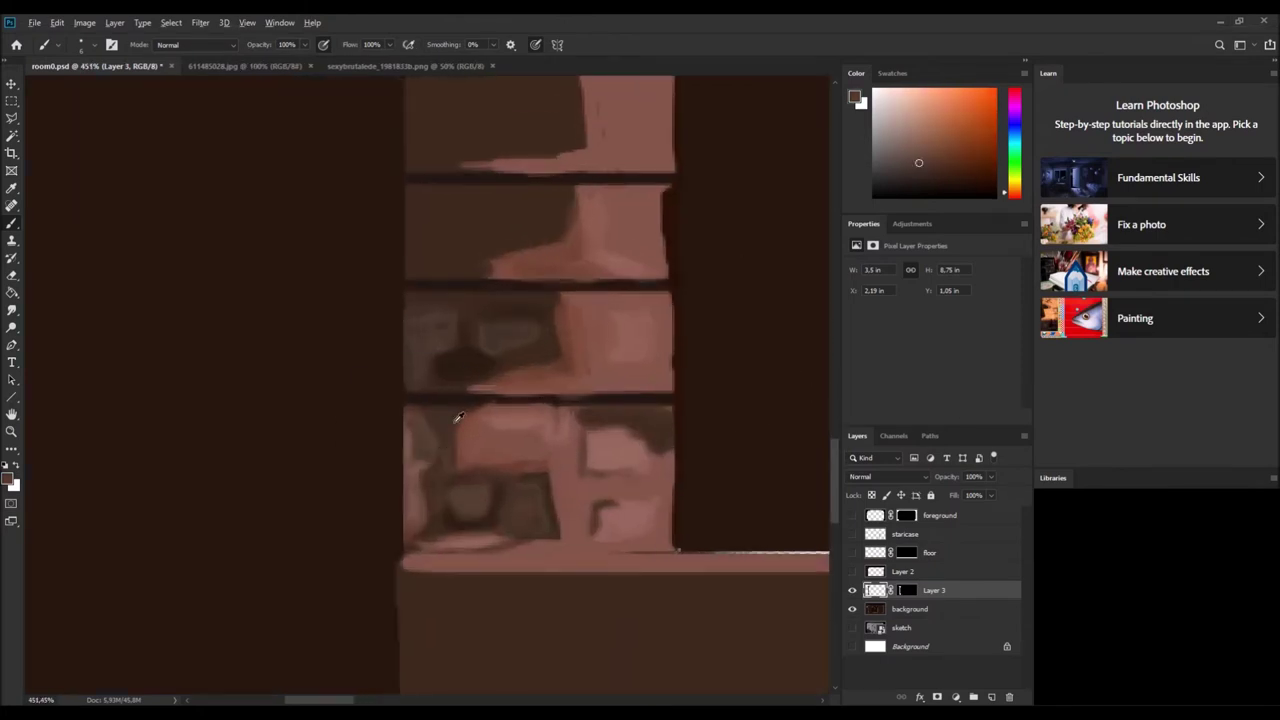
{"action": "left_click", "coordinate": [498, 476], "text": "alt"}
{"action": "left_click", "coordinate": [559, 441], "text": "alt"}
{"action": "left_click", "coordinate": [564, 510], "text": "alt"}
{"action": "left_click", "coordinate": [566, 512], "text": "alt"}
{"action": "left_click", "coordinate": [558, 504], "text": "alt"}
{"action": "left_click", "coordinate": [551, 543], "text": "alt"}
{"action": "left_click", "coordinate": [470, 456], "text": "alt"}
{"action": "left_click", "coordinate": [466, 492], "text": "alt"}
{"action": "left_click", "coordinate": [485, 523], "text": "alt"}
Soften the border between the shadowed and lit sides of the second pillar block from the base.
{"action": "scroll", "coordinate": [485, 523], "scroll_direction": "down", "scroll_amount": 1}
{"action": "left_click", "coordinate": [506, 396], "text": "alt"}
{"action": "left_click", "coordinate": [479, 403], "text": "alt"}
{"action": "mouse_move", "coordinate": [604, 450]}
{"action": "left_mouse_down"}
{"action": "mouse_move", "coordinate": [606, 429]}
{"action": "mouse_move", "coordinate": [586, 420]}
{"action": "left_mouse_up"}
{"action": "left_click", "coordinate": [582, 397], "text": "alt"}
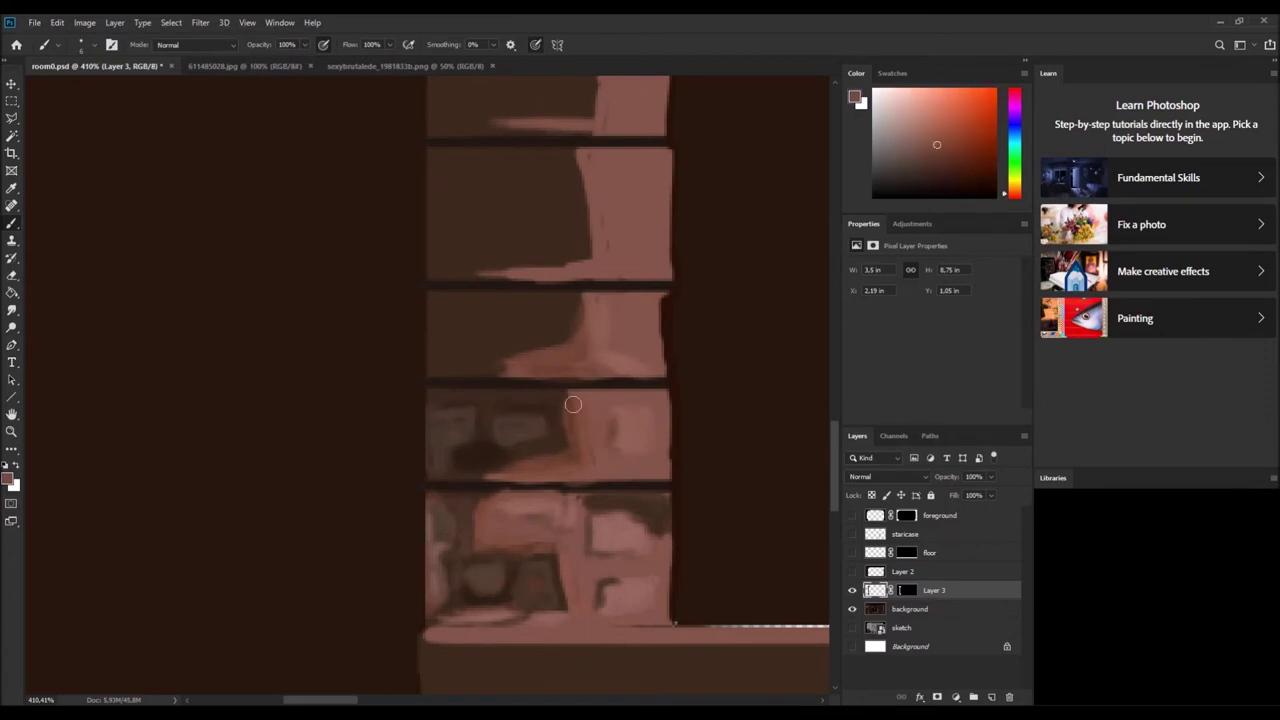
Paint a pink lower ledge overhanging the outer edge of the second block and shape its lit stone.
{"action": "left_click", "coordinate": [618, 468], "text": "alt"}
{"action": "left_click", "coordinate": [632, 468], "text": "alt"}
{"action": "left_click", "coordinate": [645, 464], "text": "alt"}
{"action": "left_click", "coordinate": [660, 470], "text": "alt"}
{"action": "left_click_drag", "start_coordinate": [668, 472], "coordinate": [686, 468]}
{"action": "left_click", "coordinate": [680, 423], "text": "alt"}
{"action": "left_click", "coordinate": [643, 429], "text": "alt"}
Define the dark stones and mortar in the second block's shadowed side, and save the document.
{"action": "left_click", "coordinate": [468, 447], "text": "alt"}
{"action": "left_click_drag", "start_coordinate": [470, 447], "coordinate": [534, 446]}
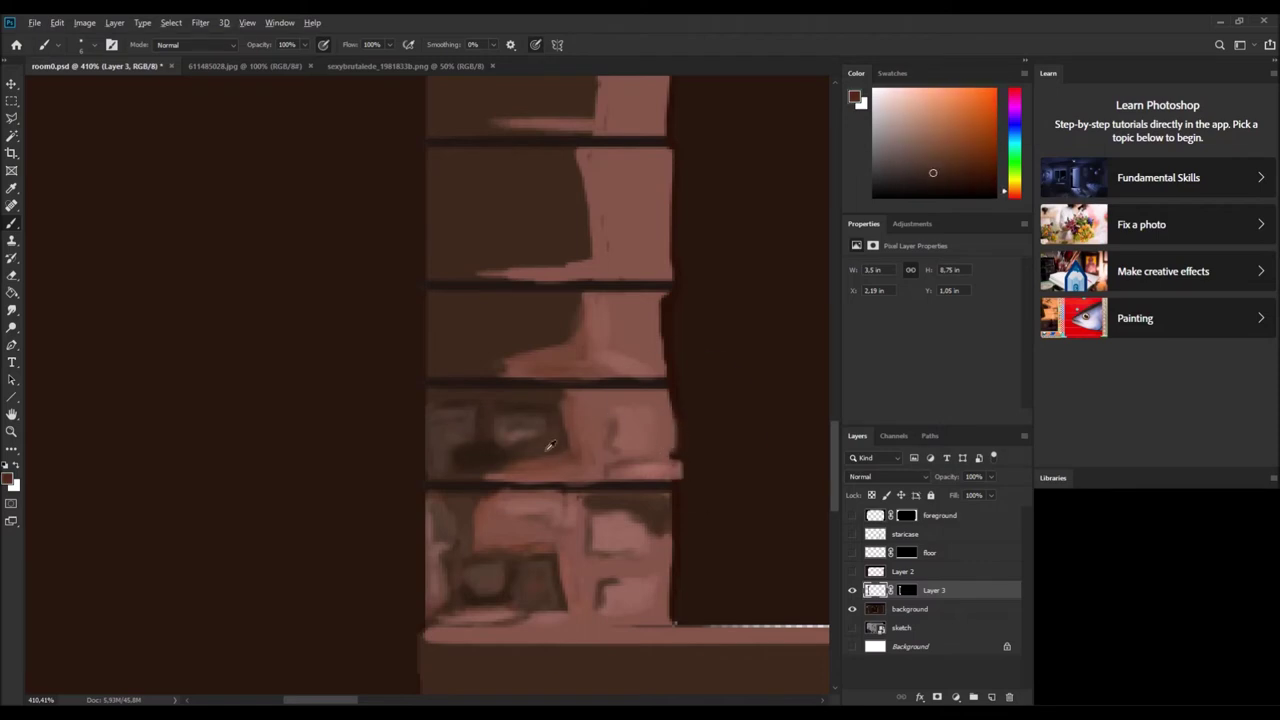
{"action": "left_click", "coordinate": [605, 440], "text": "alt"}
{"action": "left_click", "coordinate": [612, 411], "text": "alt"}
{"action": "left_click", "coordinate": [470, 406], "text": "alt"}
{"action": "left_click", "coordinate": [485, 462], "text": "alt"}
{"action": "scroll", "coordinate": [605, 401], "scroll_direction": "down", "scroll_amount": 5}
{"action": "key", "text": "ctrl+s"}
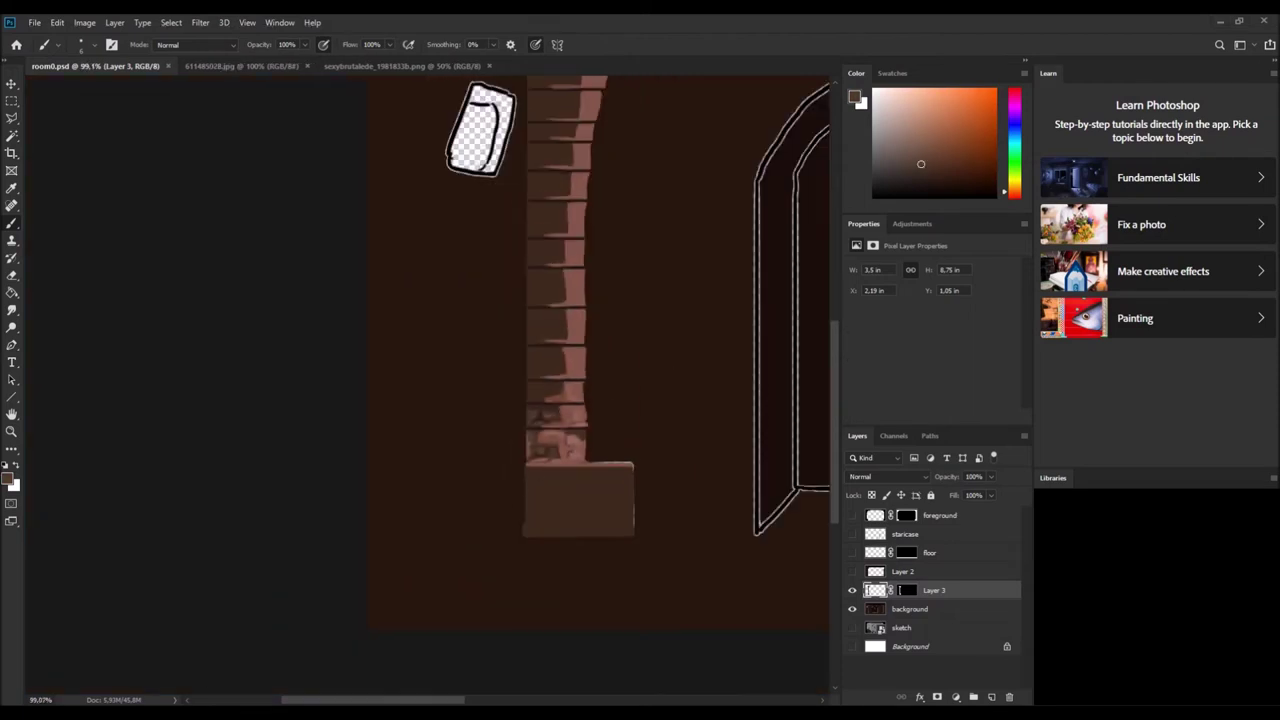
Add muted purple tints to the stones of the two lowest blocks and start a stone in the third block.
{"action": "scroll", "coordinate": [517, 417], "scroll_direction": "up", "scroll_amount": 4}
{"action": "left_click", "coordinate": [517, 417], "text": "alt"}
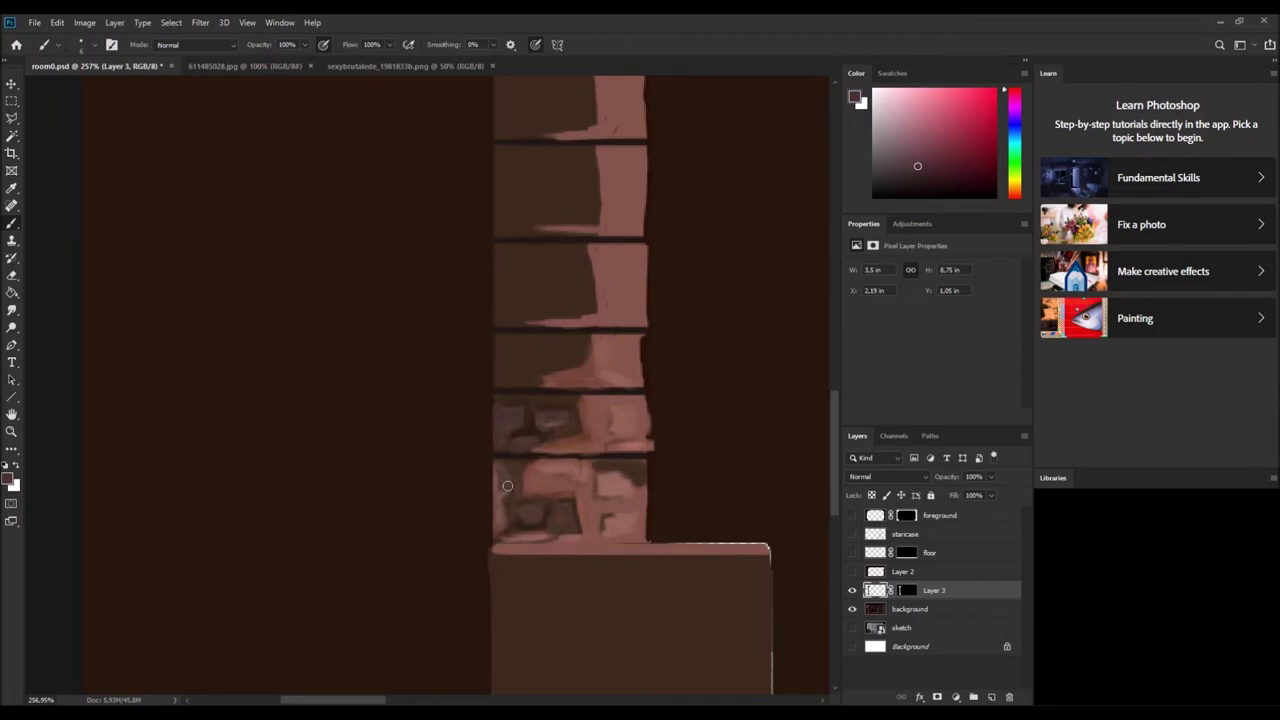
{"action": "scroll", "coordinate": [619, 442], "scroll_direction": "up", "scroll_amount": 1}
{"action": "left_click", "coordinate": [543, 343], "text": "alt"}
{"action": "left_click", "coordinate": [645, 421], "text": "alt"}
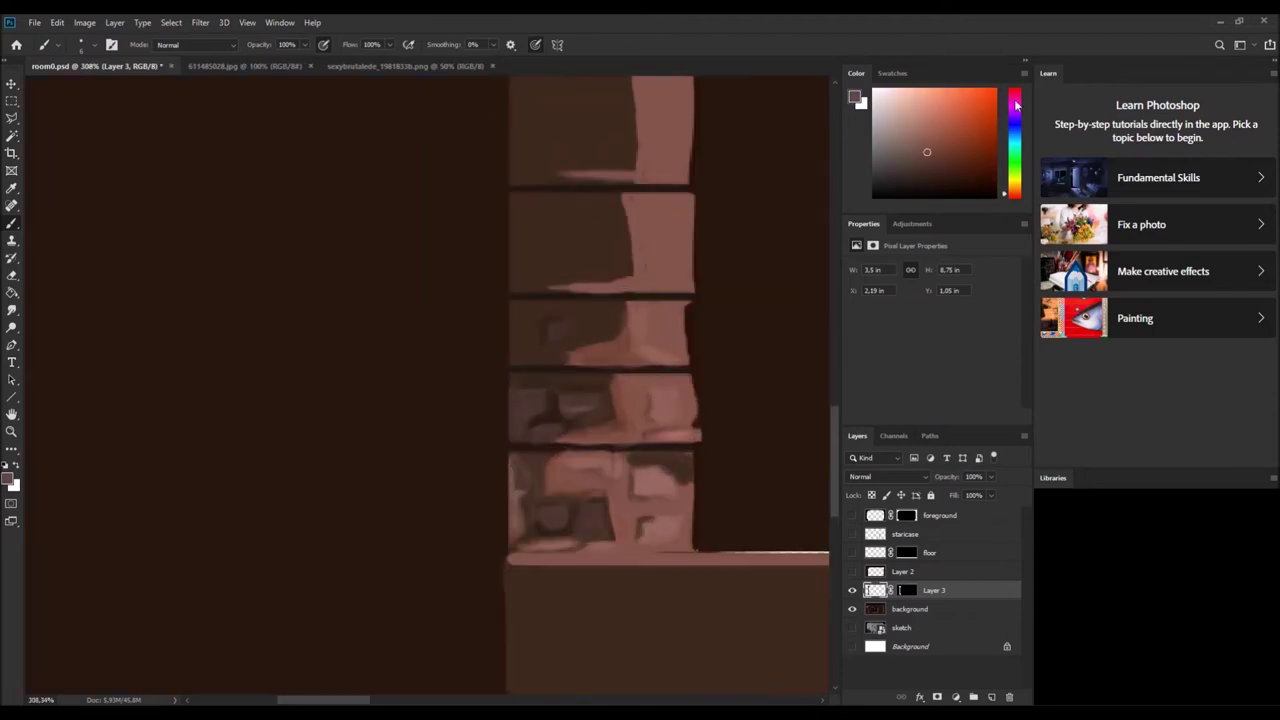
{"action": "left_click", "coordinate": [663, 397], "text": "alt"}
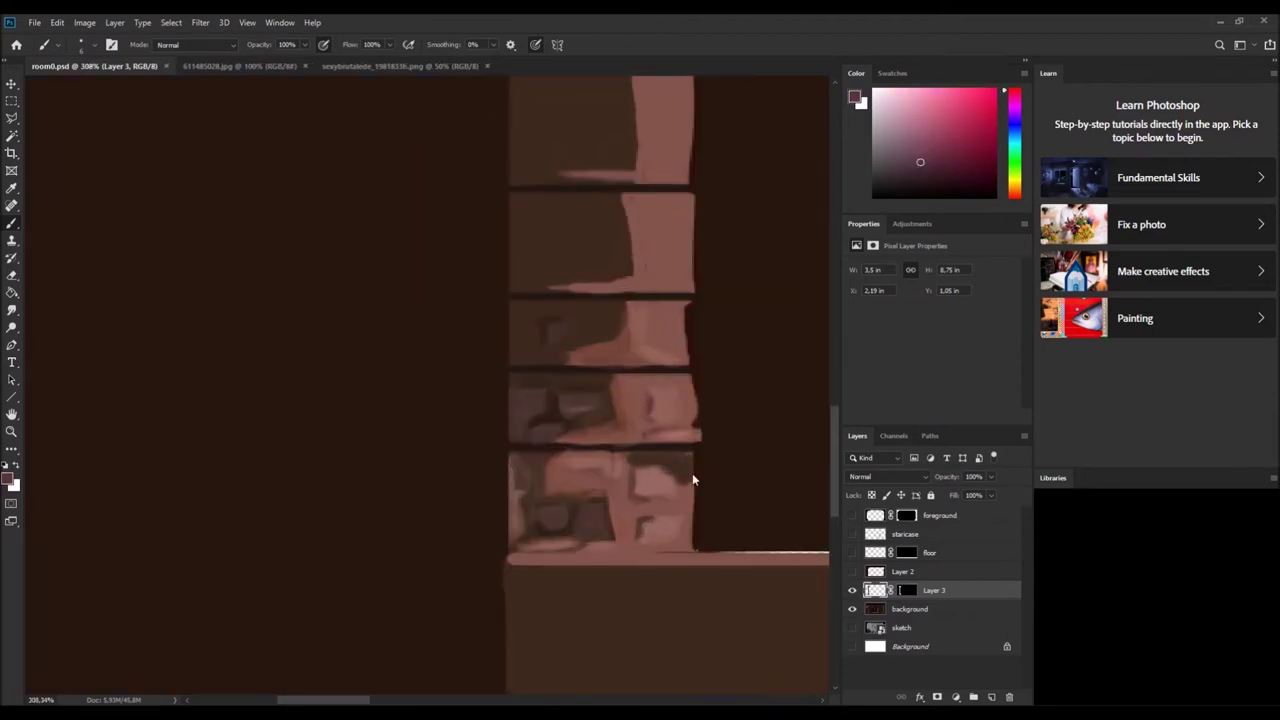
Paint purplish-brown stones along the outer edge of the third block's shadowed side.
{"action": "scroll", "coordinate": [691, 477], "scroll_direction": "up", "scroll_amount": 2}
{"action": "left_click", "coordinate": [767, 299], "text": "alt"}
{"action": "left_click", "coordinate": [660, 323], "text": "alt"}
{"action": "left_click", "coordinate": [551, 337], "text": "alt"}
{"action": "left_click", "coordinate": [547, 313], "text": "alt"}
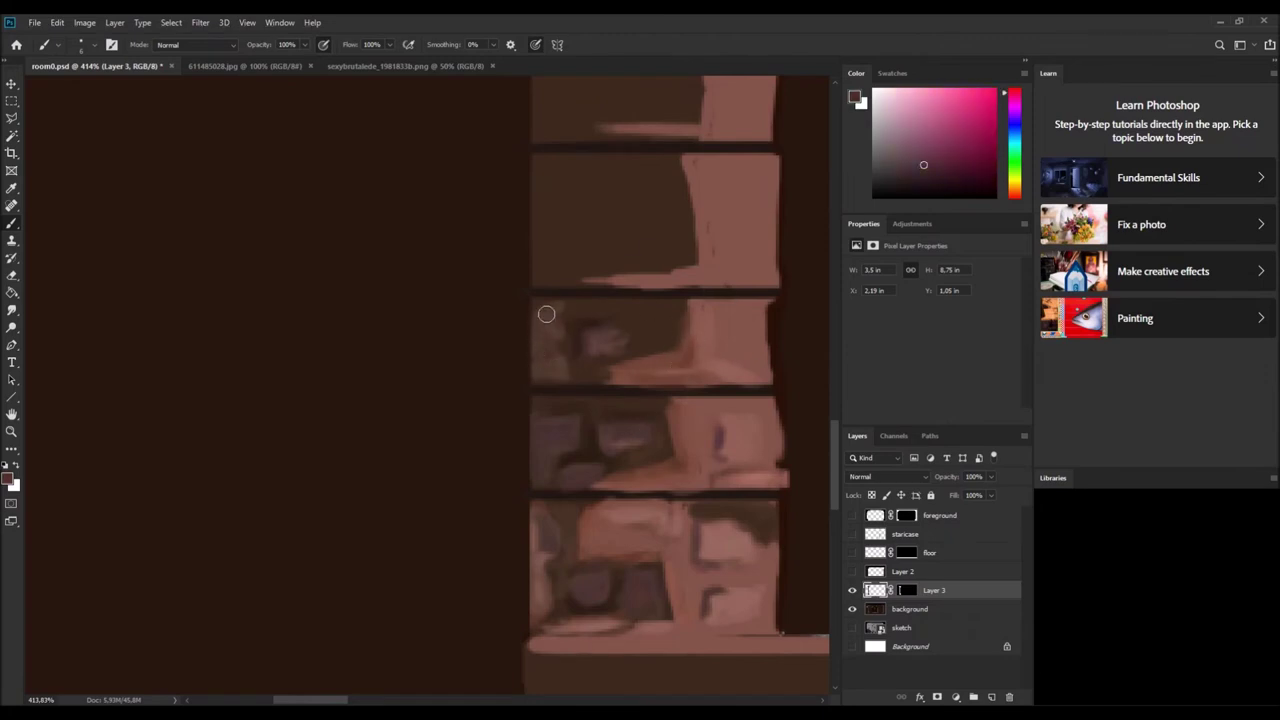
Outline and shade the remaining dark stones in the third block with sampled browns.
{"action": "left_click", "coordinate": [575, 335], "text": "alt"}
{"action": "left_click", "coordinate": [646, 331], "text": "alt"}
{"action": "left_click", "coordinate": [679, 319], "text": "alt"}
{"action": "left_click", "coordinate": [620, 323], "text": "alt"}
{"action": "left_click", "coordinate": [598, 377], "text": "alt"}
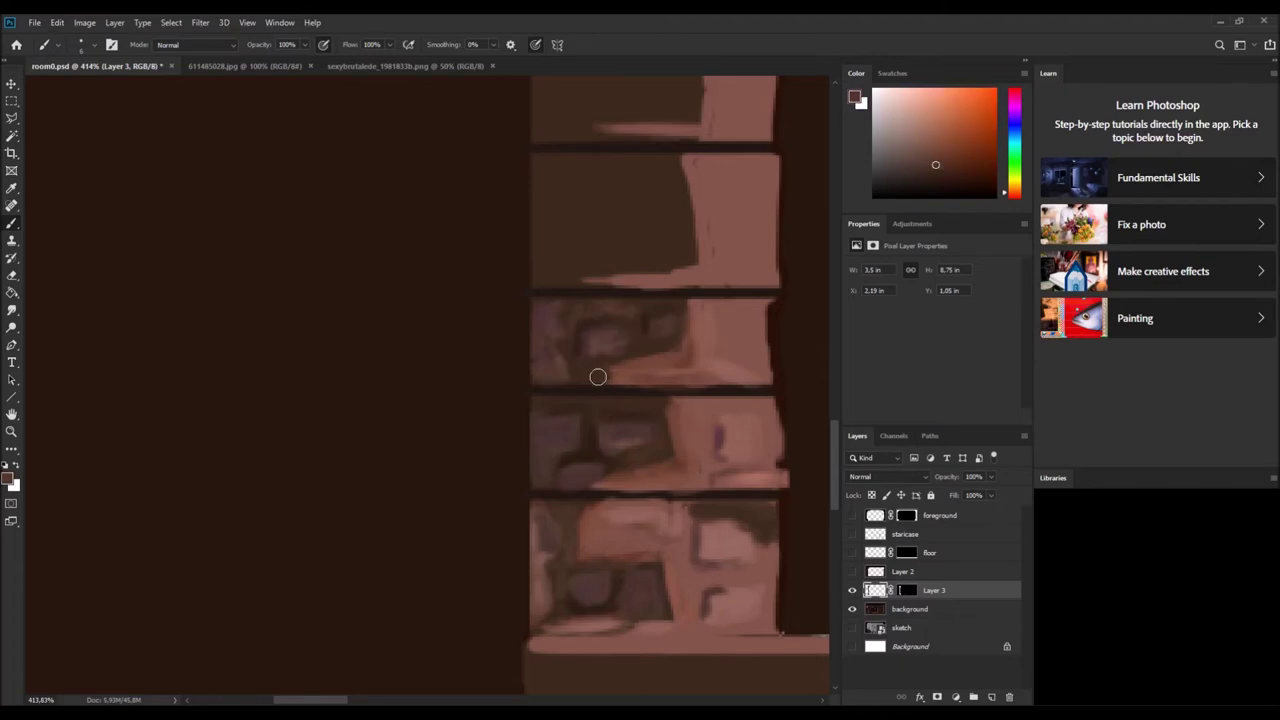
Soften the purple shadow on the second block's lit stone using sampled pink tones.
{"action": "left_click", "coordinate": [706, 531], "text": "alt"}
{"action": "left_click", "coordinate": [720, 427], "text": "alt"}
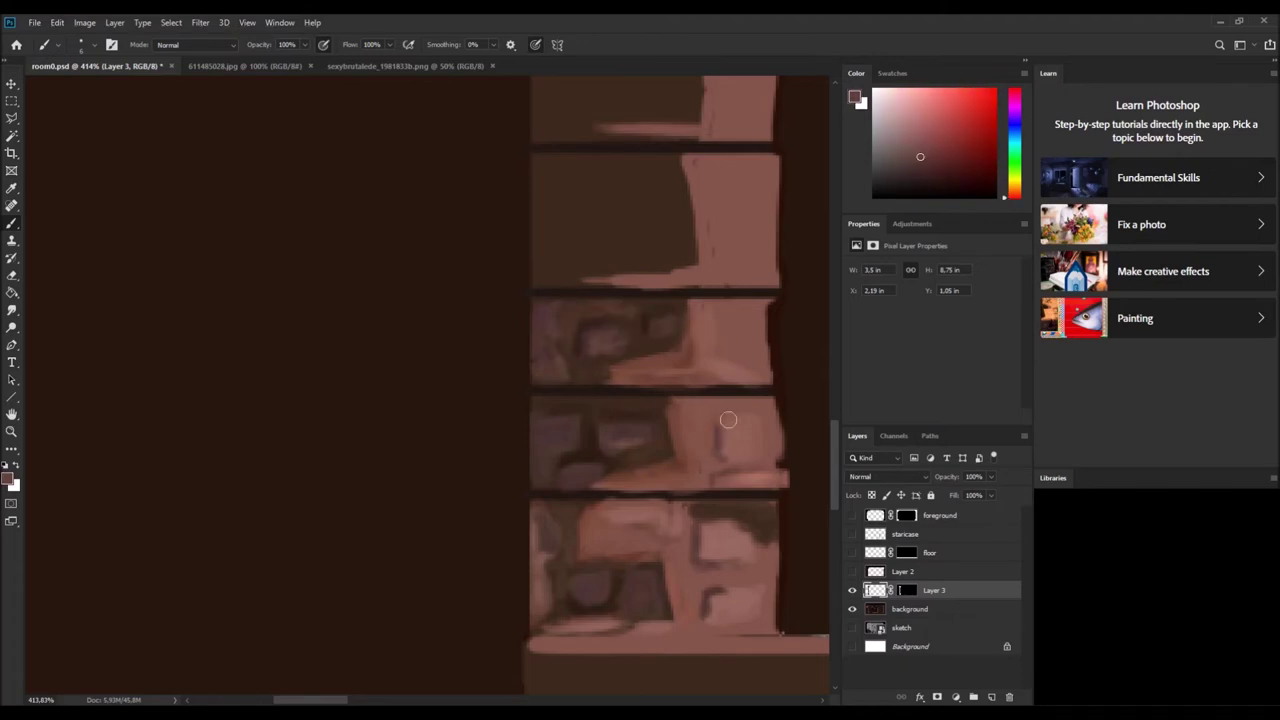
{"action": "scroll", "coordinate": [647, 414], "scroll_direction": "down", "scroll_amount": 3}
{"action": "scroll", "coordinate": [647, 414], "scroll_direction": "down", "scroll_amount": 5}
{"action": "scroll", "coordinate": [167, 485], "scroll_direction": "up", "scroll_amount": 1}
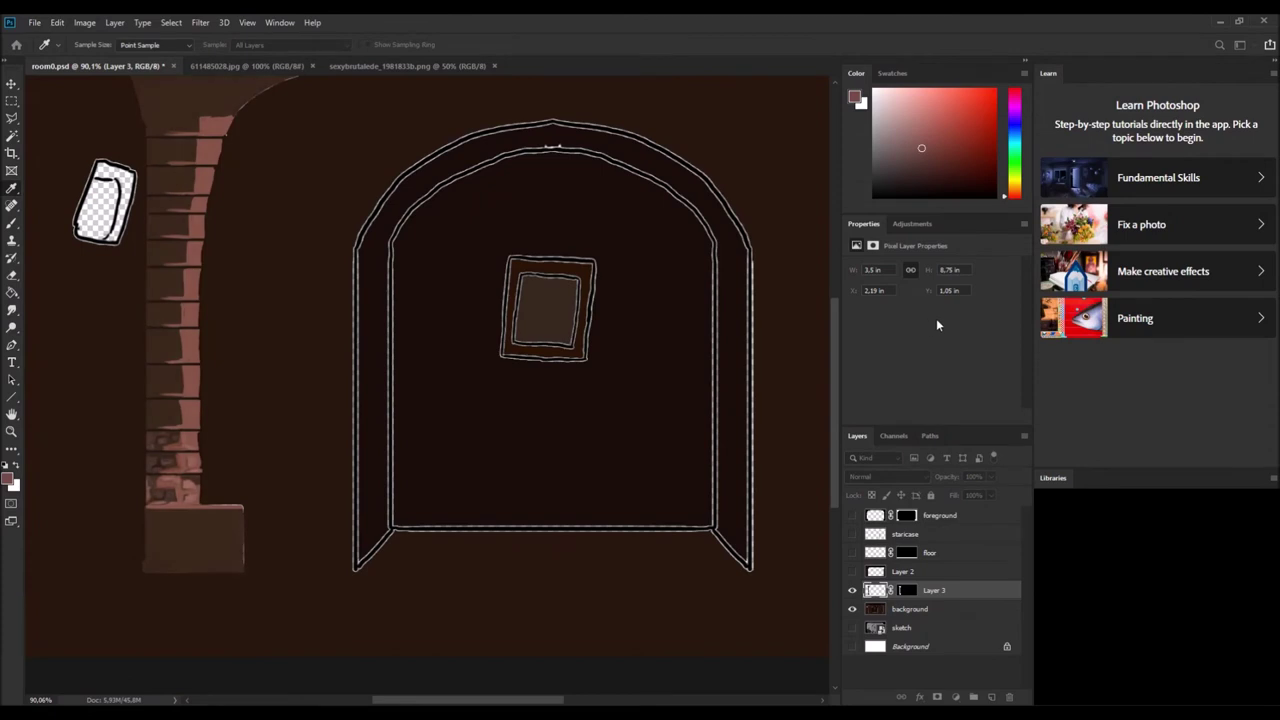
Paint stone texture and pink highlights on the fourth pillar block from the base.
{"action": "scroll", "coordinate": [167, 485], "scroll_direction": "up", "scroll_amount": 4}
{"action": "left_click", "coordinate": [290, 380], "text": "alt"}
{"action": "mouse_move", "coordinate": [270, 385]}
{"action": "left_mouse_down"}
{"action": "mouse_move", "coordinate": [282, 396]}
{"action": "mouse_move", "coordinate": [255, 380]}
{"action": "mouse_move", "coordinate": [208, 410]}
{"action": "mouse_move", "coordinate": [265, 404]}
{"action": "left_mouse_up"}
{"action": "left_click", "coordinate": [226, 420], "text": "alt"}
{"action": "left_click", "coordinate": [250, 320], "text": "alt"}
Paint brown stones and lighter pink strokes on the fifth pillar block from the base.
{"action": "mouse_move", "coordinate": [222, 332]}
{"action": "left_mouse_down"}
{"action": "mouse_move", "coordinate": [257, 323]}
{"action": "mouse_move", "coordinate": [285, 350]}
{"action": "left_mouse_up"}
{"action": "mouse_move", "coordinate": [220, 310]}
{"action": "left_mouse_down"}
{"action": "mouse_move", "coordinate": [243, 325]}
{"action": "mouse_move", "coordinate": [220, 355]}
{"action": "mouse_move", "coordinate": [275, 355]}
{"action": "left_mouse_up"}
{"action": "left_click", "coordinate": [230, 330], "text": "alt"}
{"action": "left_click", "coordinate": [319, 304], "text": "alt"}
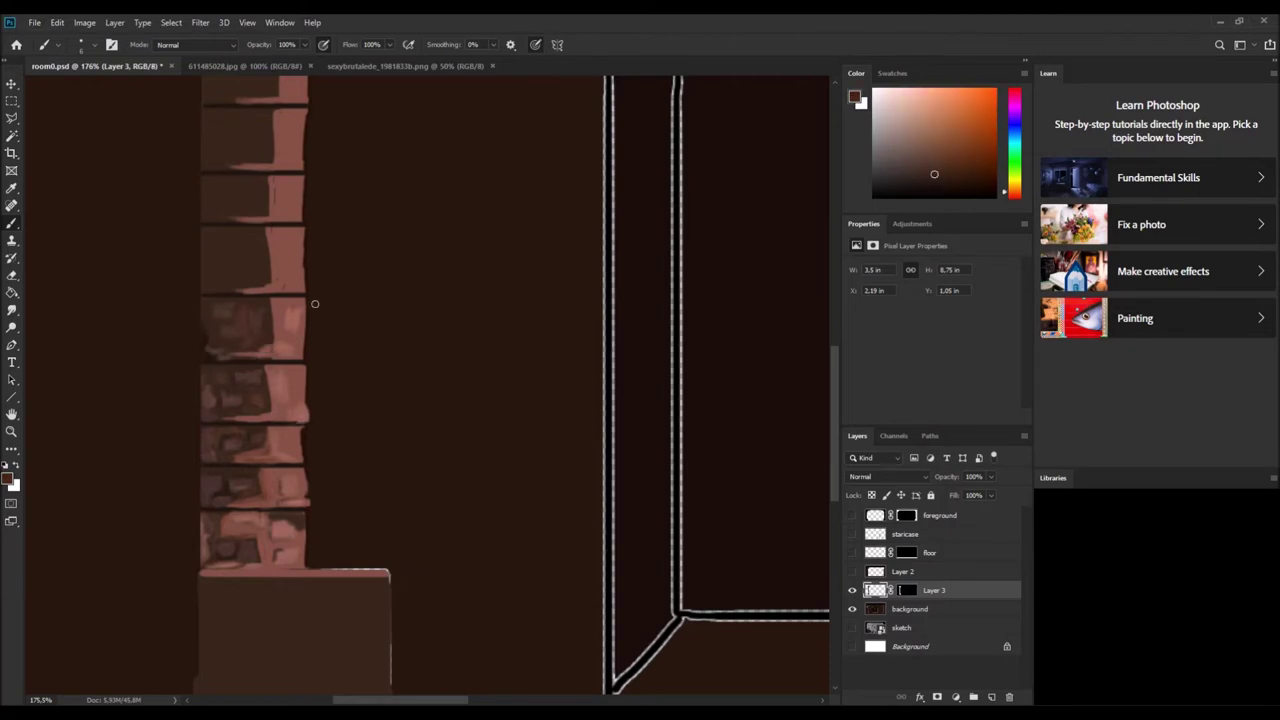
{"action": "left_click", "coordinate": [220, 329], "text": "alt"}
Paint rough stones on the sixth block's shadowed side and a light pink stone protruding from its lit edge.
{"action": "scroll", "coordinate": [220, 329], "scroll_direction": "up", "scroll_amount": 2}
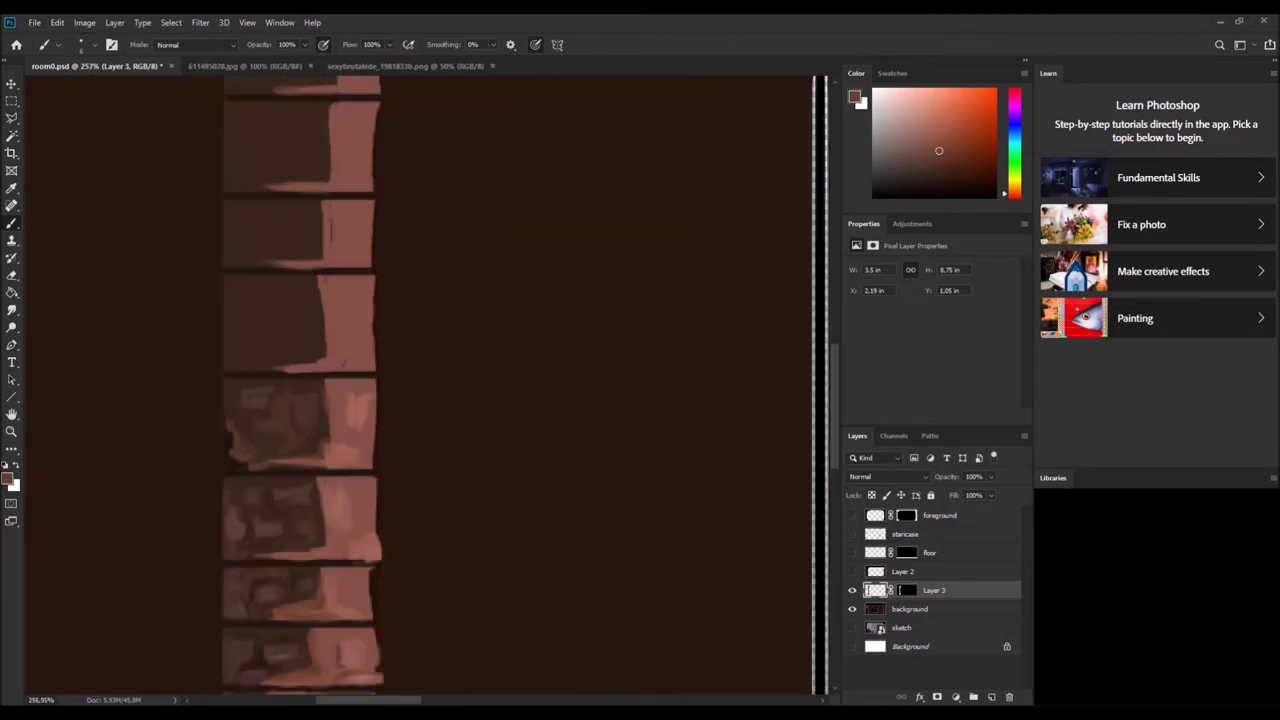
{"action": "left_click", "coordinate": [229, 400], "text": "alt"}
{"action": "left_click", "coordinate": [249, 320]}
{"action": "left_click", "coordinate": [355, 330], "text": "alt"}
{"action": "left_click", "coordinate": [360, 337], "text": "alt"}
{"action": "left_click_drag", "start_coordinate": [360, 337], "coordinate": [360, 318]}
{"action": "left_click", "coordinate": [254, 309], "text": "alt"}
{"action": "left_click", "coordinate": [290, 349]}
{"action": "left_click_drag", "start_coordinate": [235, 325], "coordinate": [236, 370]}
{"action": "left_click", "coordinate": [321, 337], "text": "alt"}
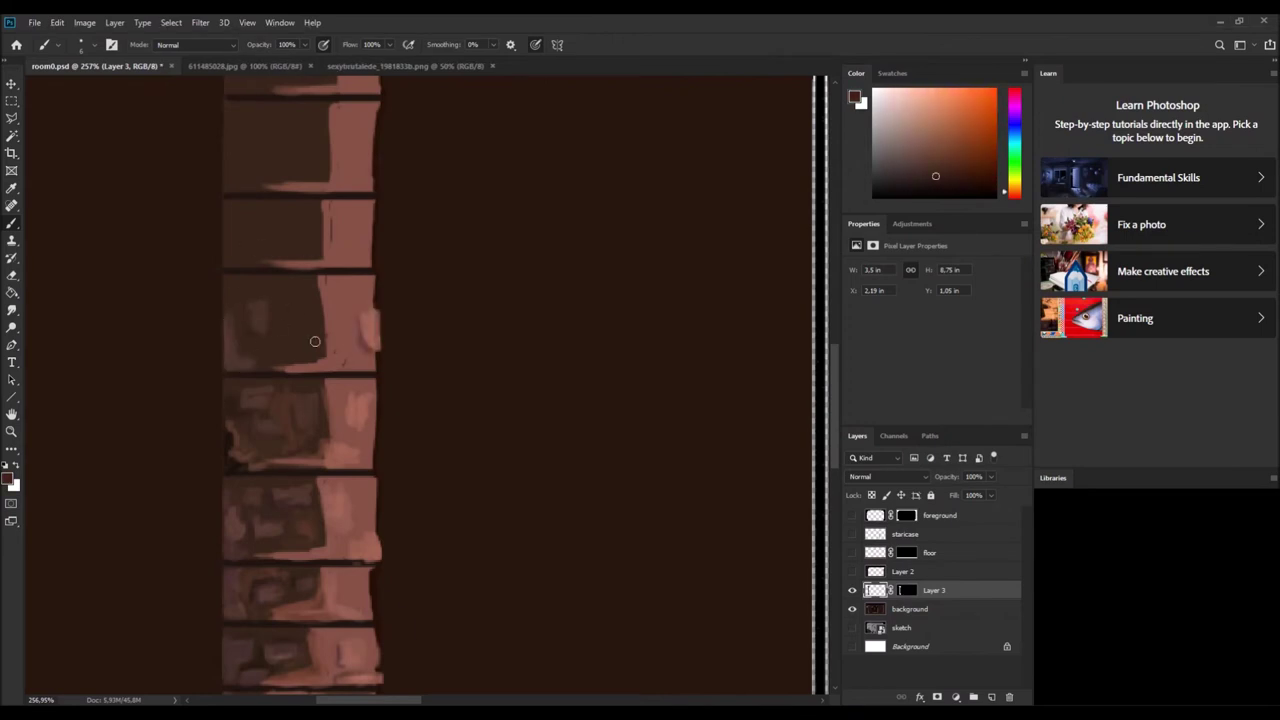
{"action": "left_click", "coordinate": [355, 335], "text": "alt"}
Pick a dark brown and shade the shadowed sides of the plain blocks above the sixth one.
{"action": "left_click", "coordinate": [934, 174]}
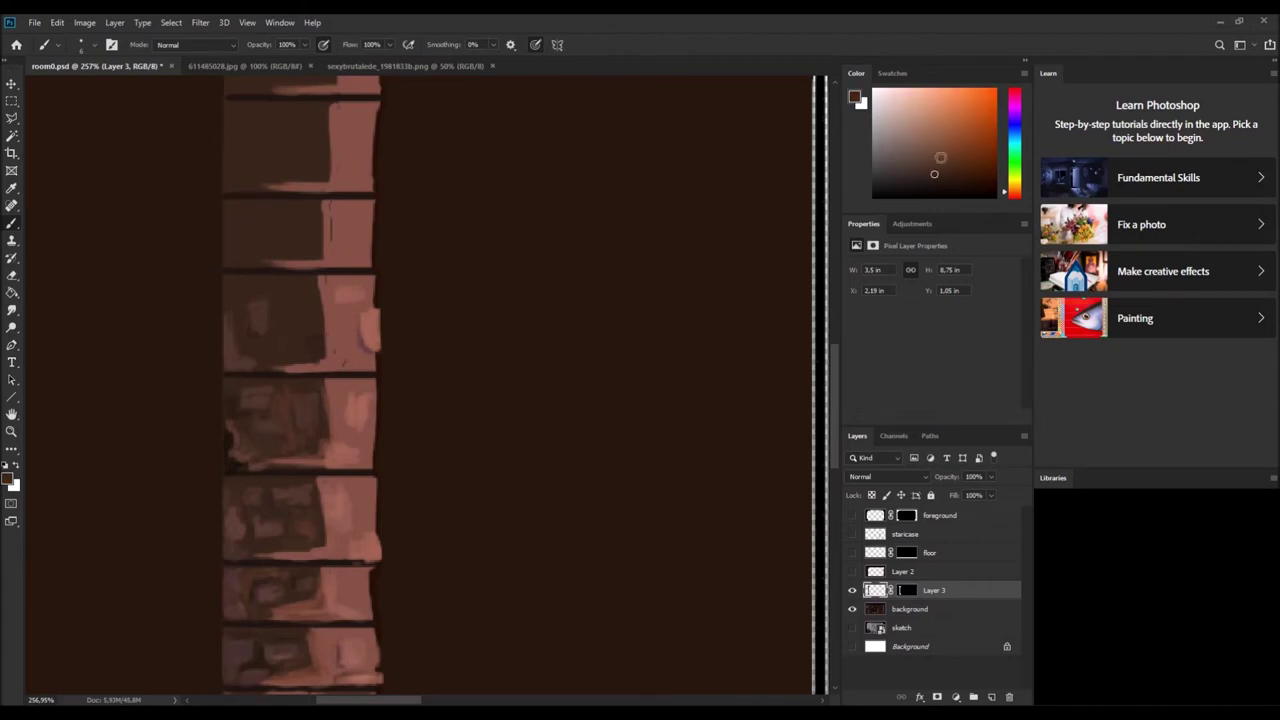
{"action": "scroll", "coordinate": [302, 288], "scroll_direction": "down", "scroll_amount": 1}
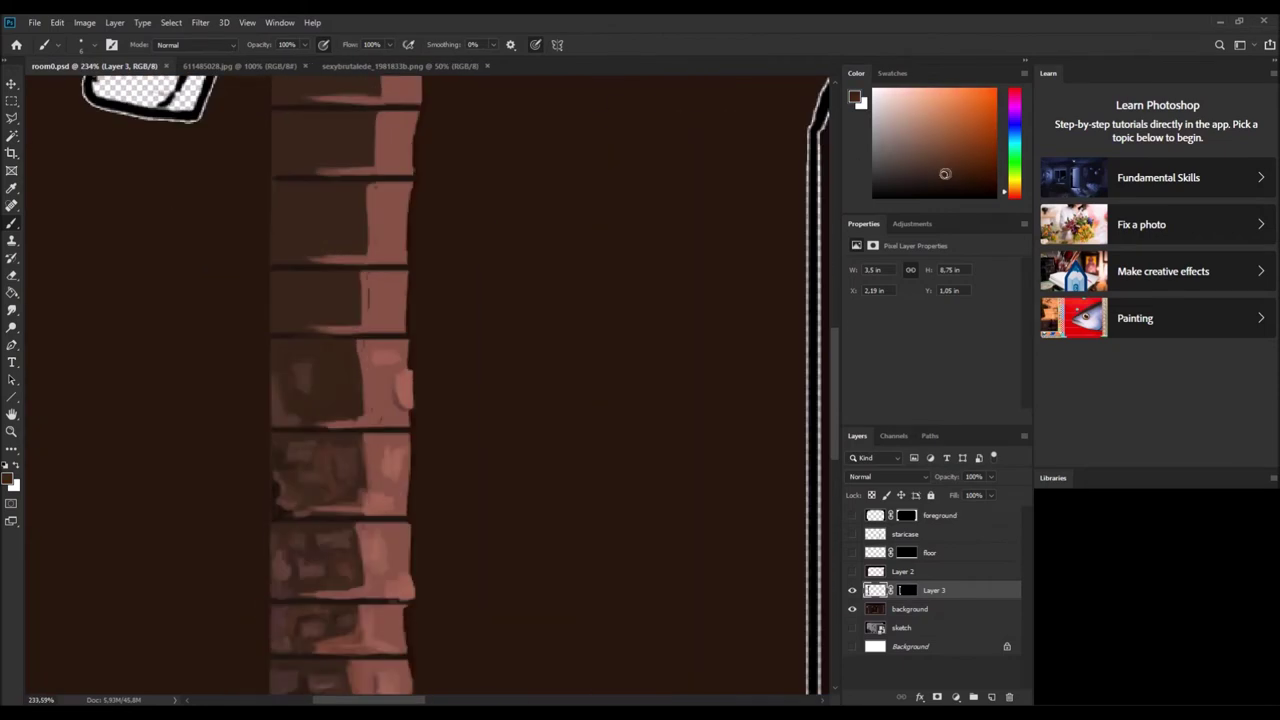
{"action": "left_click", "coordinate": [335, 198], "text": "alt"}
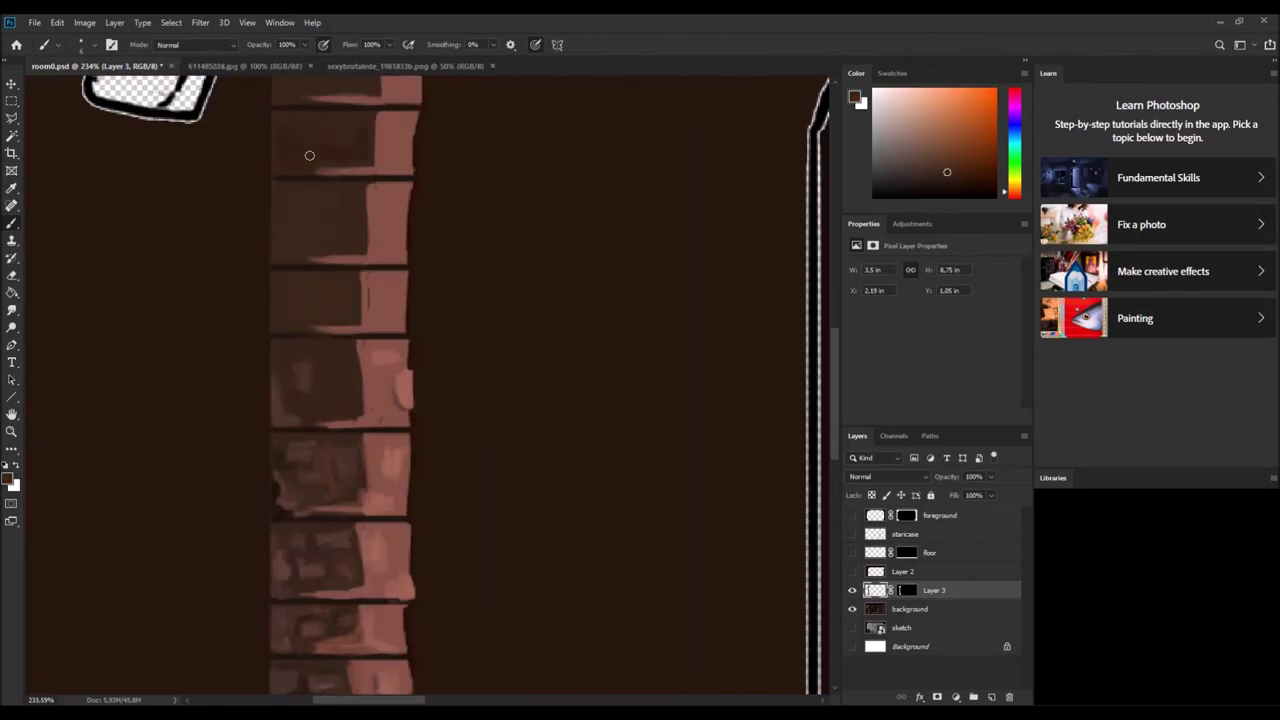
{"action": "scroll", "coordinate": [309, 155], "scroll_direction": "down", "scroll_amount": 5}
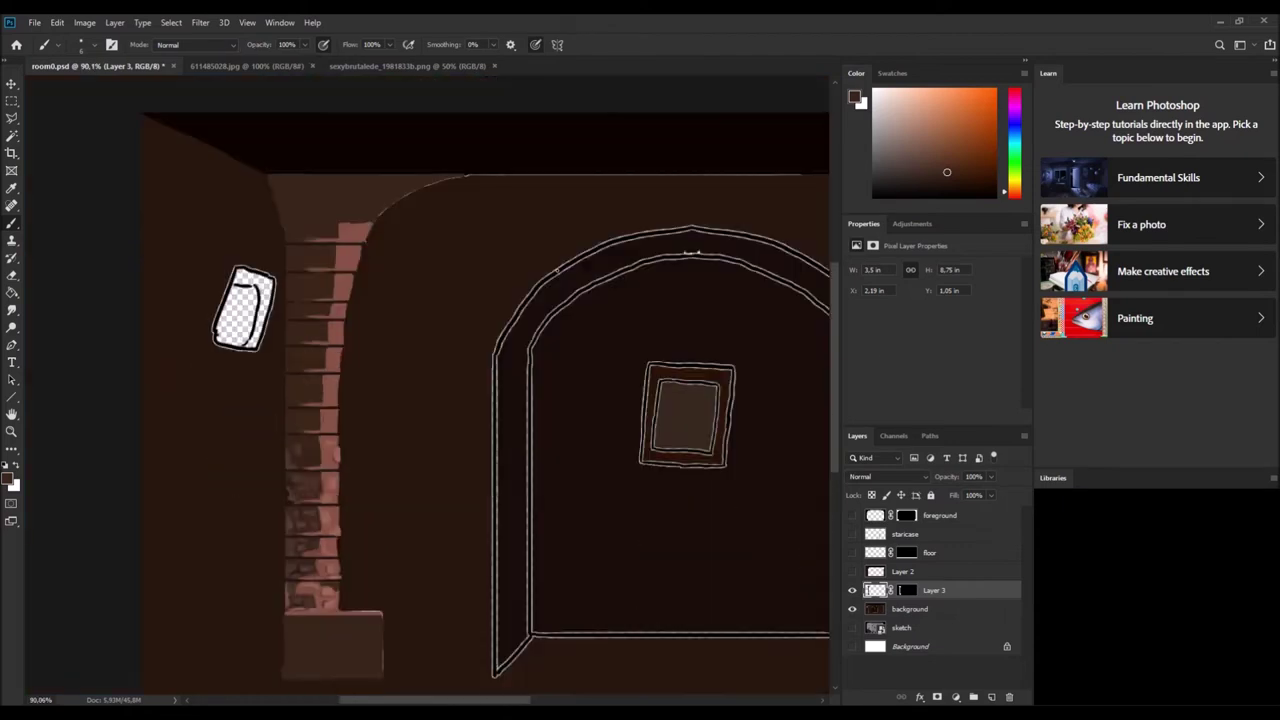
Paint mottled brown stones and pink edge strokes on the upper pillar blocks using sampled colours.
{"action": "scroll", "coordinate": [325, 226], "scroll_direction": "up", "scroll_amount": 1}
{"action": "left_click", "coordinate": [323, 443], "text": "alt"}
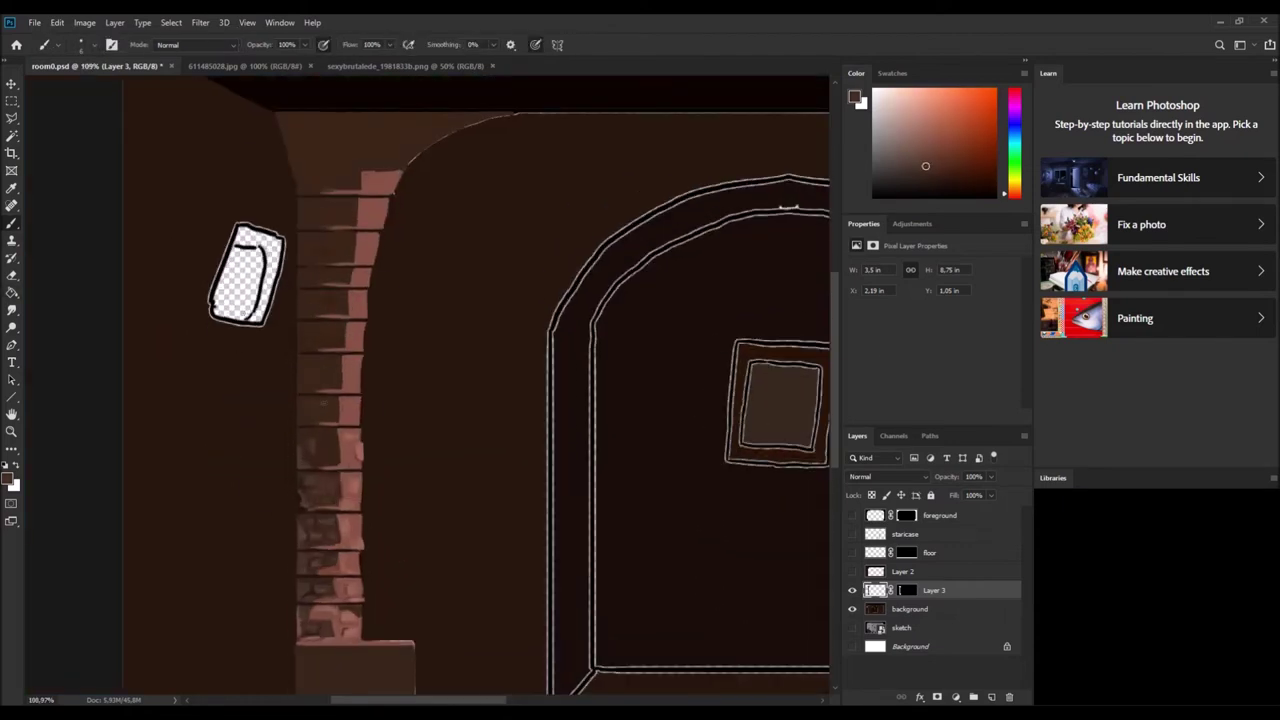
{"action": "left_click", "coordinate": [361, 366], "text": "alt"}
{"action": "left_click", "coordinate": [340, 317], "text": "alt"}
{"action": "left_click", "coordinate": [308, 310], "text": "alt"}
{"action": "left_click", "coordinate": [337, 249], "text": "alt"}
{"action": "left_click", "coordinate": [371, 210], "text": "alt"}
{"action": "left_click", "coordinate": [310, 434], "text": "alt"}
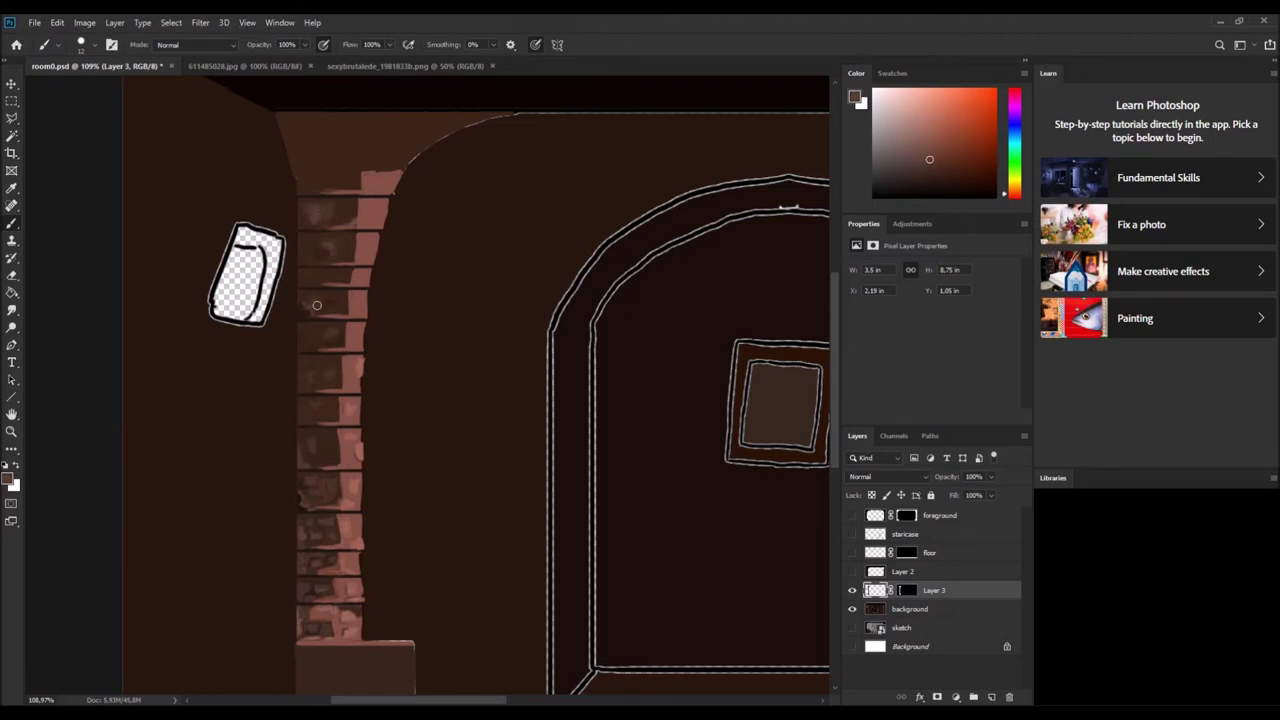
Paint mottled brown shading on the pillar's flared top and extend the pink light up along its curve.
{"action": "left_click", "coordinate": [335, 211], "text": "alt"}
{"action": "left_click", "coordinate": [355, 263], "text": "alt"}
{"action": "left_click", "coordinate": [336, 171], "text": "alt"}
{"action": "left_click", "coordinate": [376, 155], "text": "alt"}
{"action": "left_click", "coordinate": [374, 189], "text": "alt"}
{"action": "left_click", "coordinate": [371, 163], "text": "alt"}
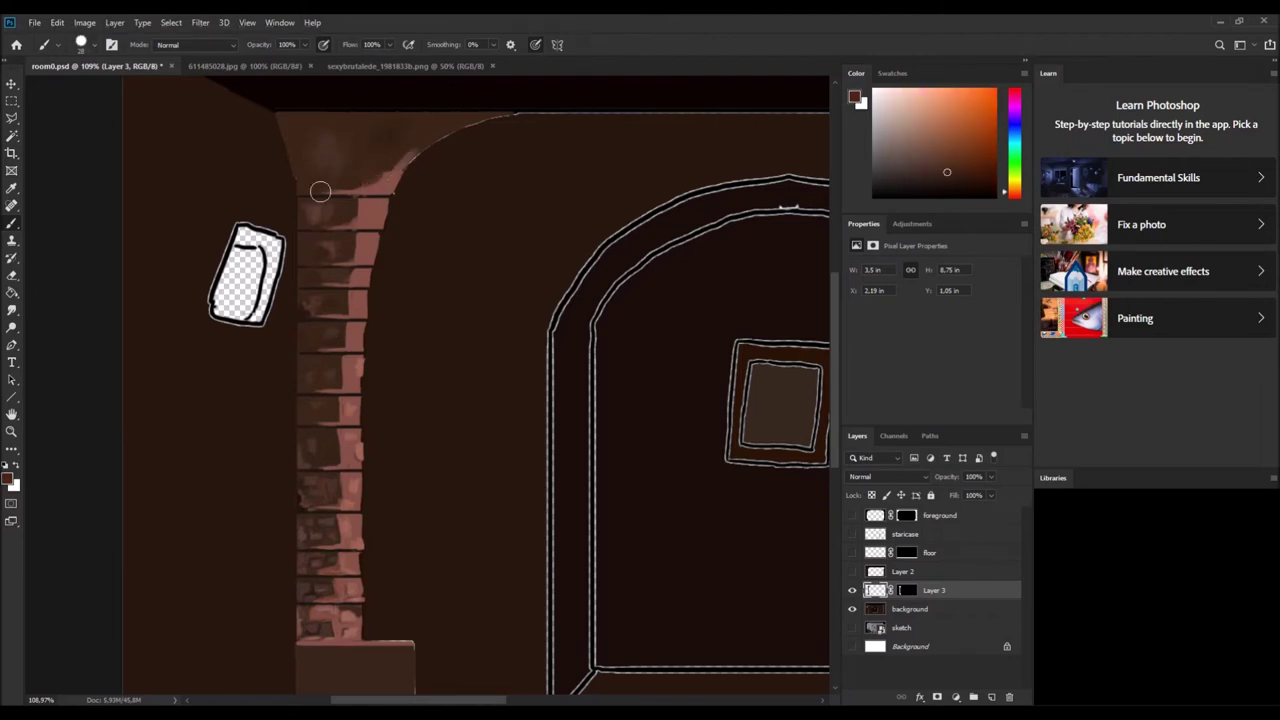
{"action": "left_click", "coordinate": [385, 195], "text": "alt"}
{"action": "left_click", "coordinate": [328, 144], "text": "alt"}
Touch up the middle and upper pillar blocks with sampled browns and light pink tones.
{"action": "left_click", "coordinate": [308, 533], "text": "alt"}
{"action": "left_click", "coordinate": [326, 457], "text": "alt"}
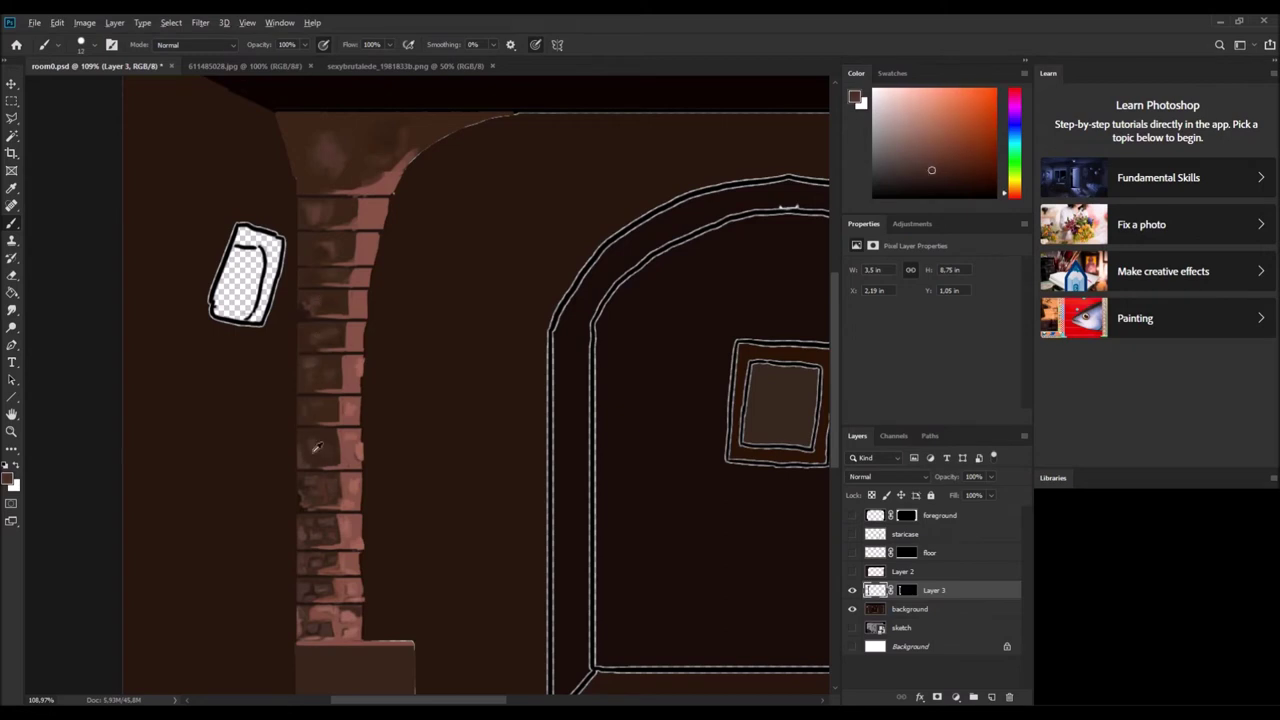
{"action": "left_click", "coordinate": [315, 360], "text": "alt"}
{"action": "left_click", "coordinate": [341, 341], "text": "alt"}
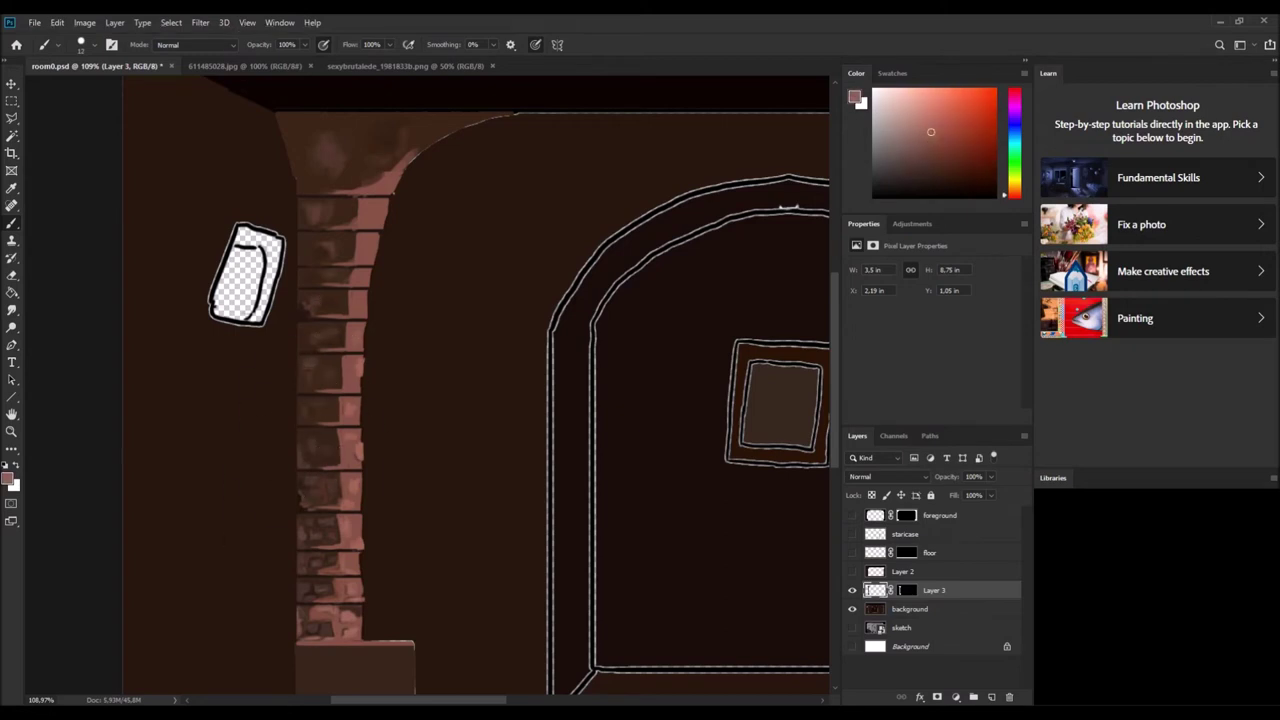
{"action": "left_click", "coordinate": [366, 305], "text": "alt"}
{"action": "left_click", "coordinate": [347, 216], "text": "alt"}
Try to select the pink lit faces of the pillar blocks with the Magic Wand at tolerance 12.
{"action": "key", "text": "ctrl+0"}
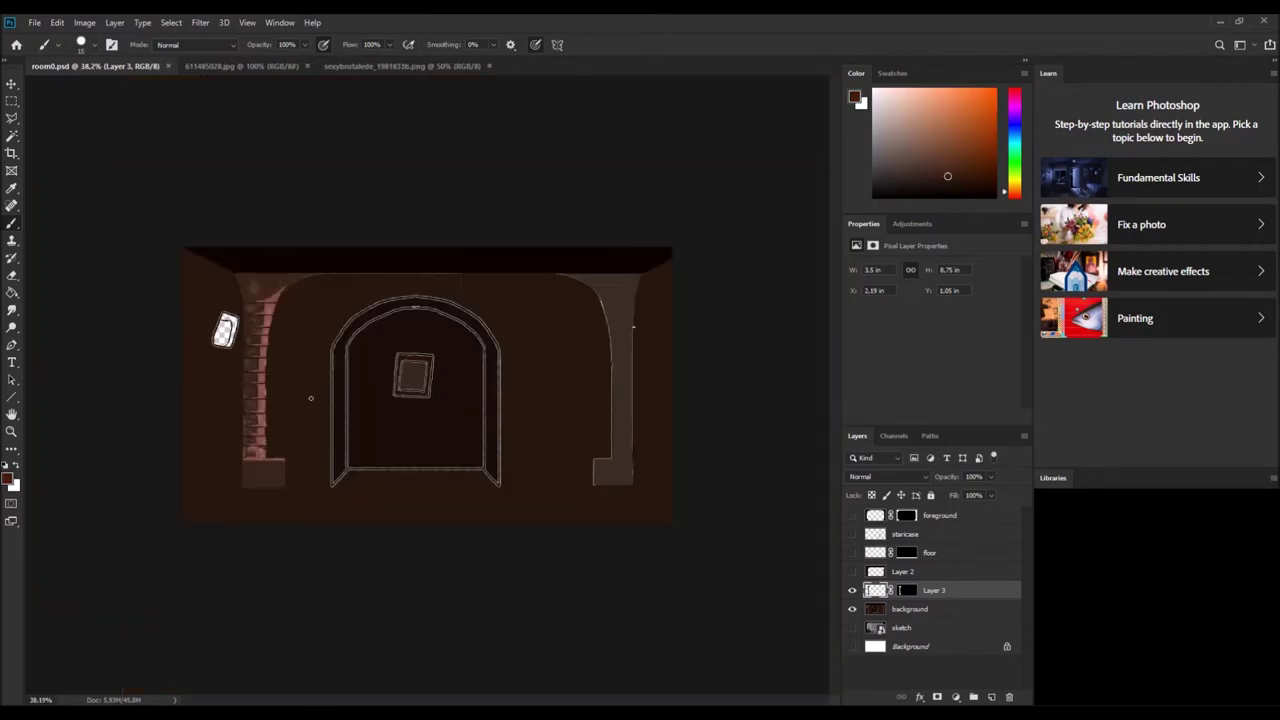
{"action": "key", "text": "ctrl+0"}
{"action": "key", "text": "i"}
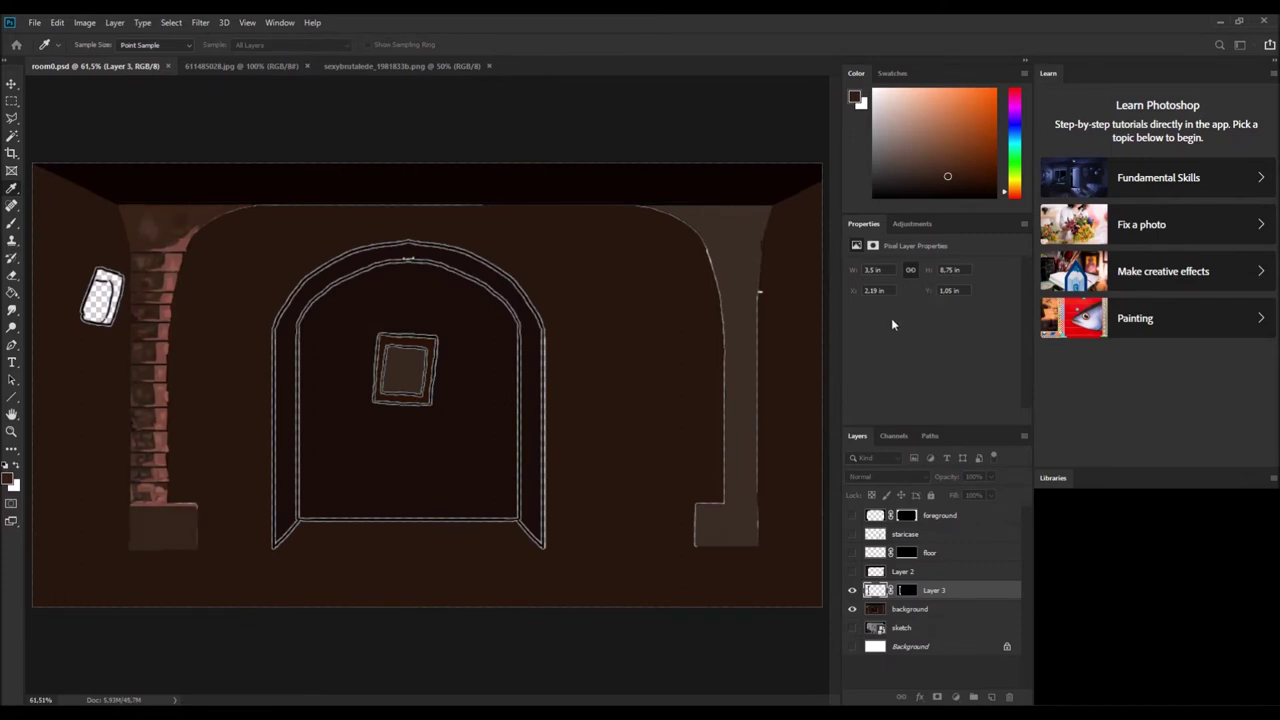
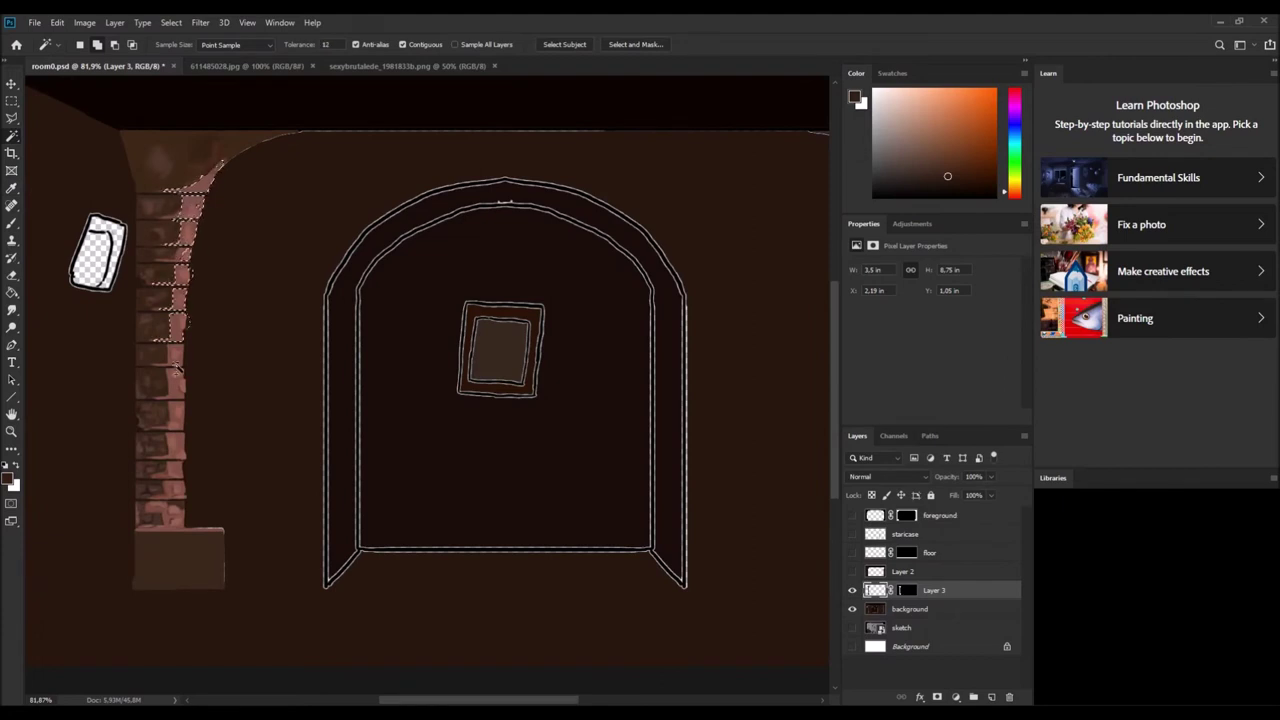
{"action": "left_click", "coordinate": [178, 370]}
{"action": "left_click", "coordinate": [140, 422]}
{"action": "key", "text": "i"}
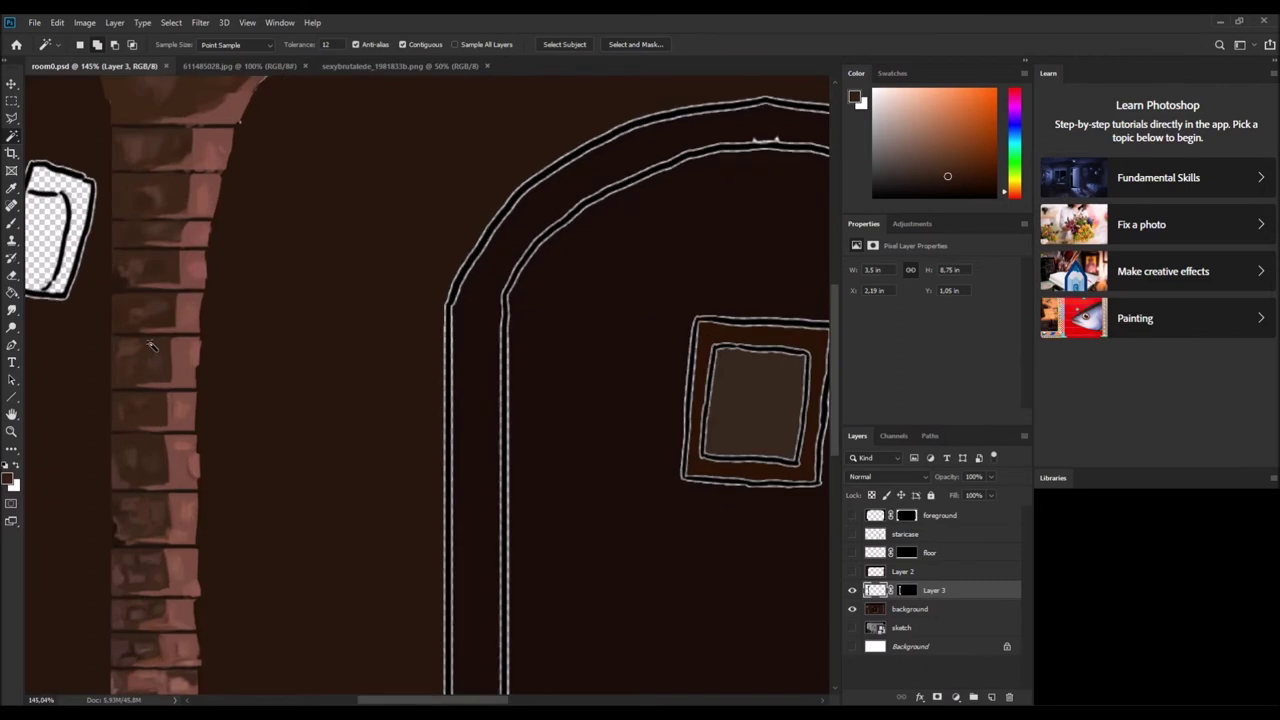
Paint reddish-brown stone patches on the upper pillar blocks with the Brush, using colours sampled from the surrounding bricks.
{"action": "key", "text": "b"}
{"action": "left_click", "coordinate": [175, 459], "text": "alt"}
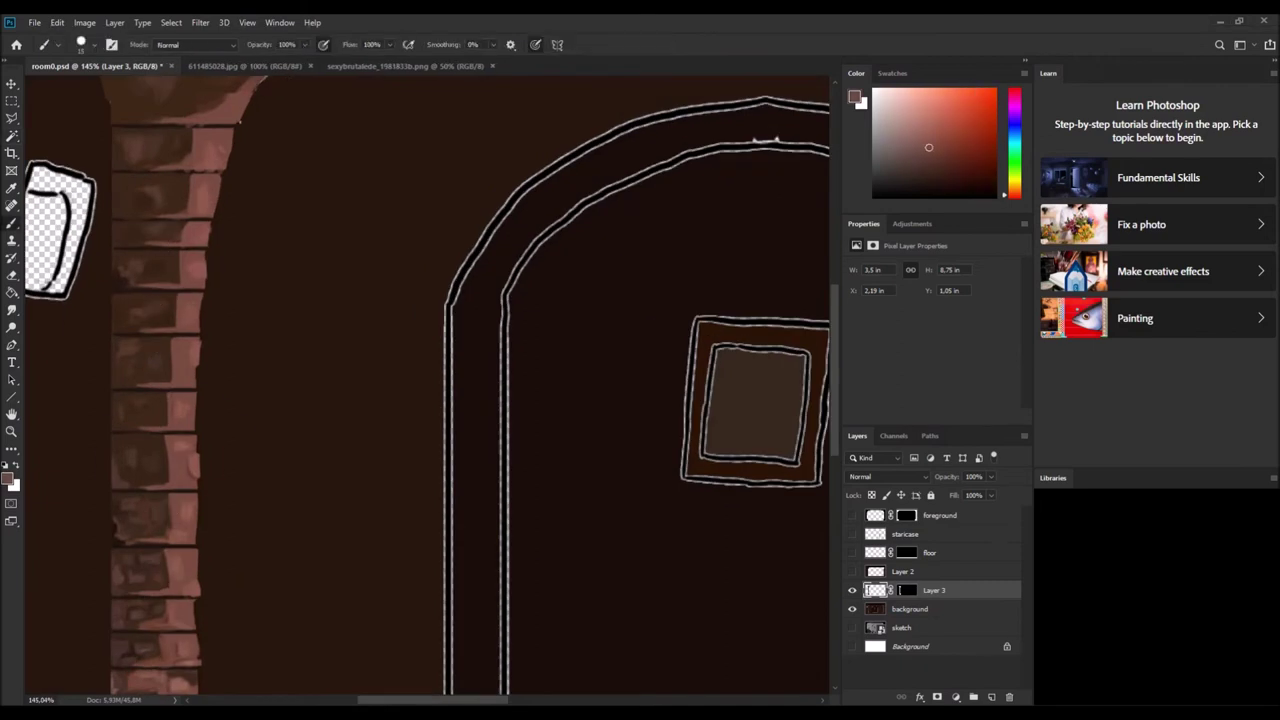
{"action": "left_click", "coordinate": [166, 137], "text": "alt"}
{"action": "scroll", "coordinate": [144, 499], "scroll_direction": "up", "scroll_amount": 2}
{"action": "left_click", "coordinate": [257, 398], "text": "alt"}
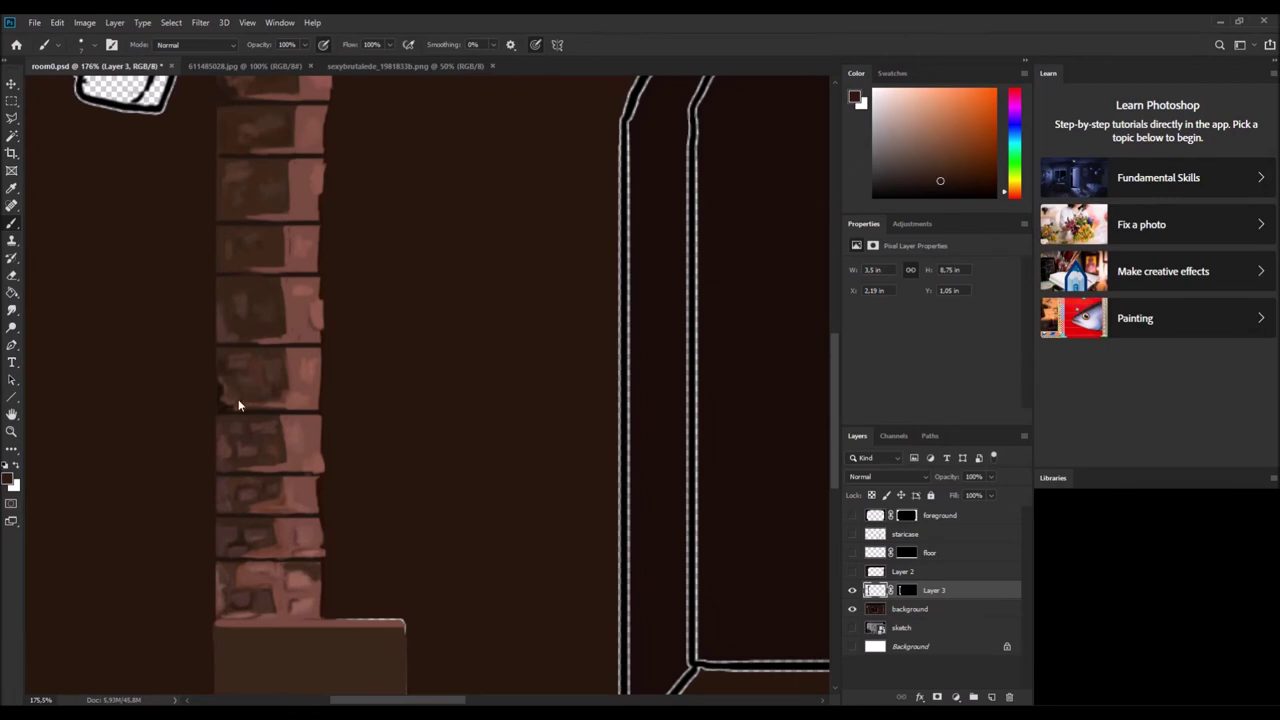
{"action": "scroll", "coordinate": [252, 231], "scroll_direction": "up", "scroll_amount": 3}
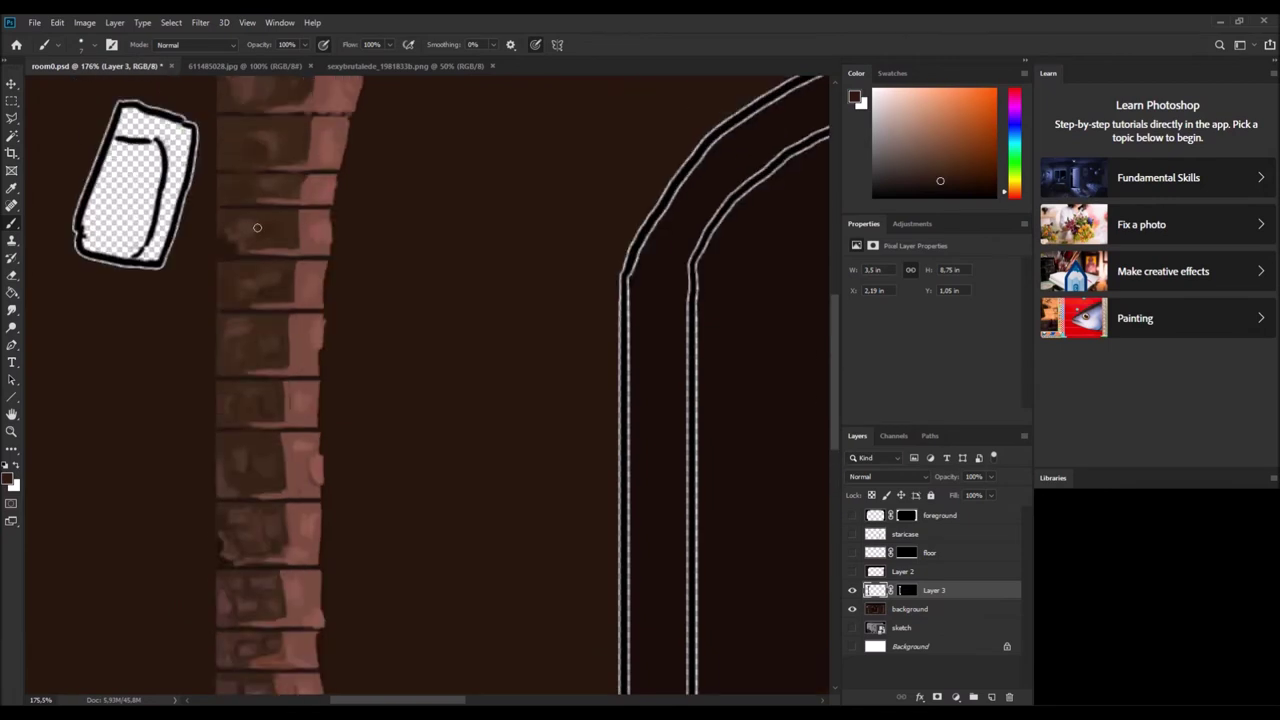
{"action": "scroll", "coordinate": [255, 210], "scroll_direction": "up", "scroll_amount": 3}
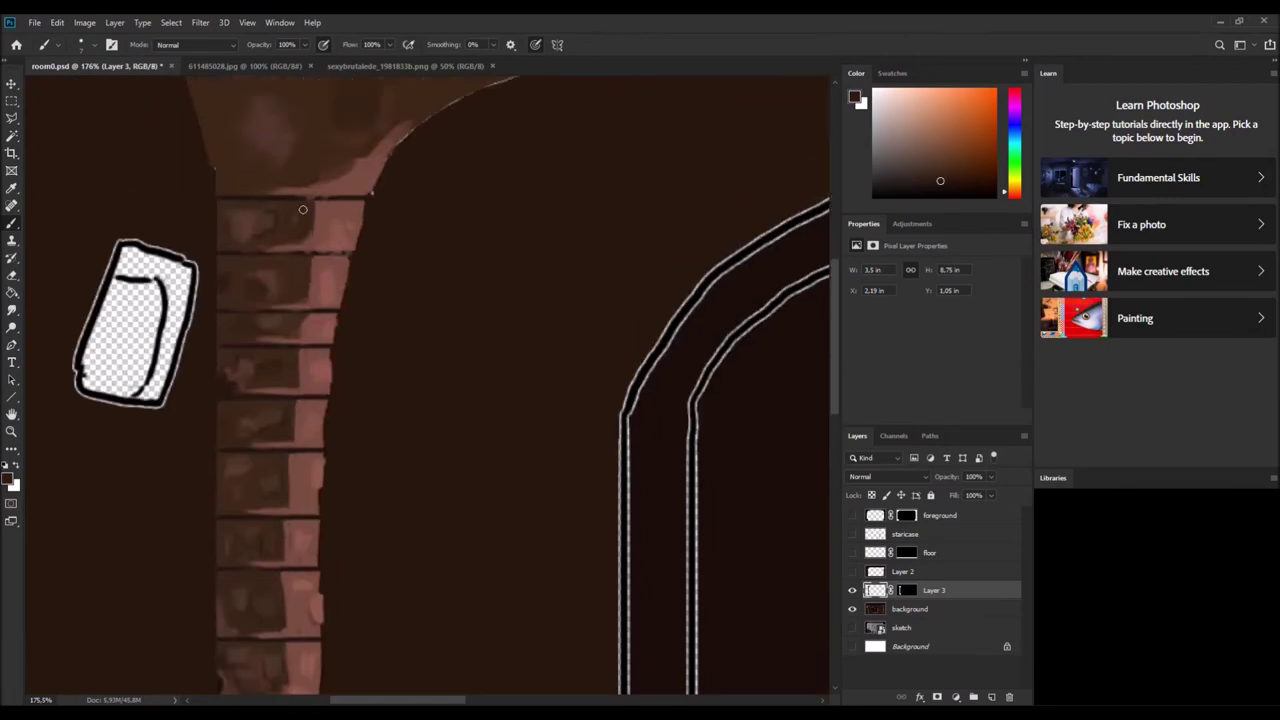
{"action": "left_click", "coordinate": [317, 250], "text": "alt"}
{"action": "left_click", "coordinate": [295, 251], "text": "alt"}
{"action": "left_click", "coordinate": [228, 258], "text": "alt"}
{"action": "left_click", "coordinate": [249, 353], "text": "alt"}
{"action": "left_click", "coordinate": [217, 401], "text": "alt"}
Paint brown and muted pink strokes on the middle pillar blocks, sampling tones from the shaded and lit faces.
{"action": "scroll", "coordinate": [270, 417], "scroll_direction": "down", "scroll_amount": 3}
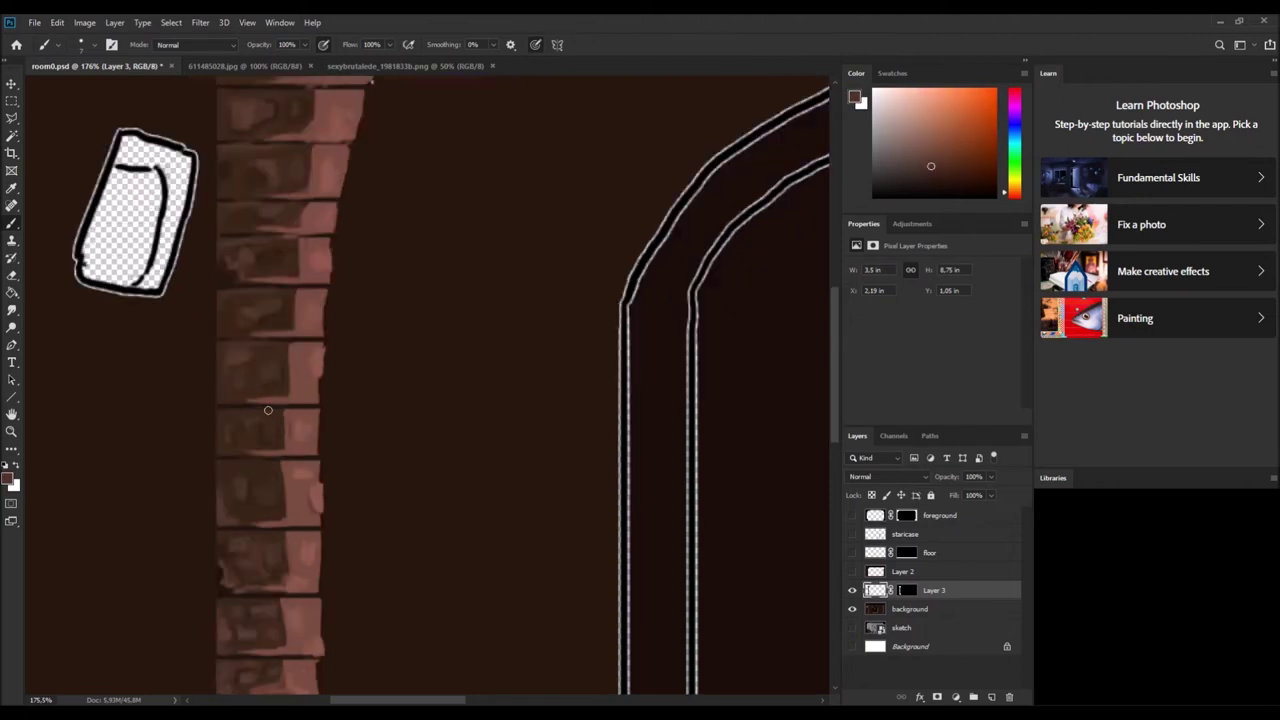
{"action": "left_click", "coordinate": [220, 610], "text": "alt"}
{"action": "left_click", "coordinate": [304, 452], "text": "alt"}
{"action": "left_click", "coordinate": [302, 408], "text": "alt"}
{"action": "left_click", "coordinate": [279, 408], "text": "alt"}
{"action": "left_click", "coordinate": [297, 396], "text": "alt"}
{"action": "left_click", "coordinate": [308, 284], "text": "alt"}
{"action": "left_click", "coordinate": [240, 532], "text": "alt"}
{"action": "scroll", "coordinate": [315, 518], "scroll_direction": "down", "scroll_amount": 2}
{"action": "left_click", "coordinate": [312, 498], "text": "alt"}
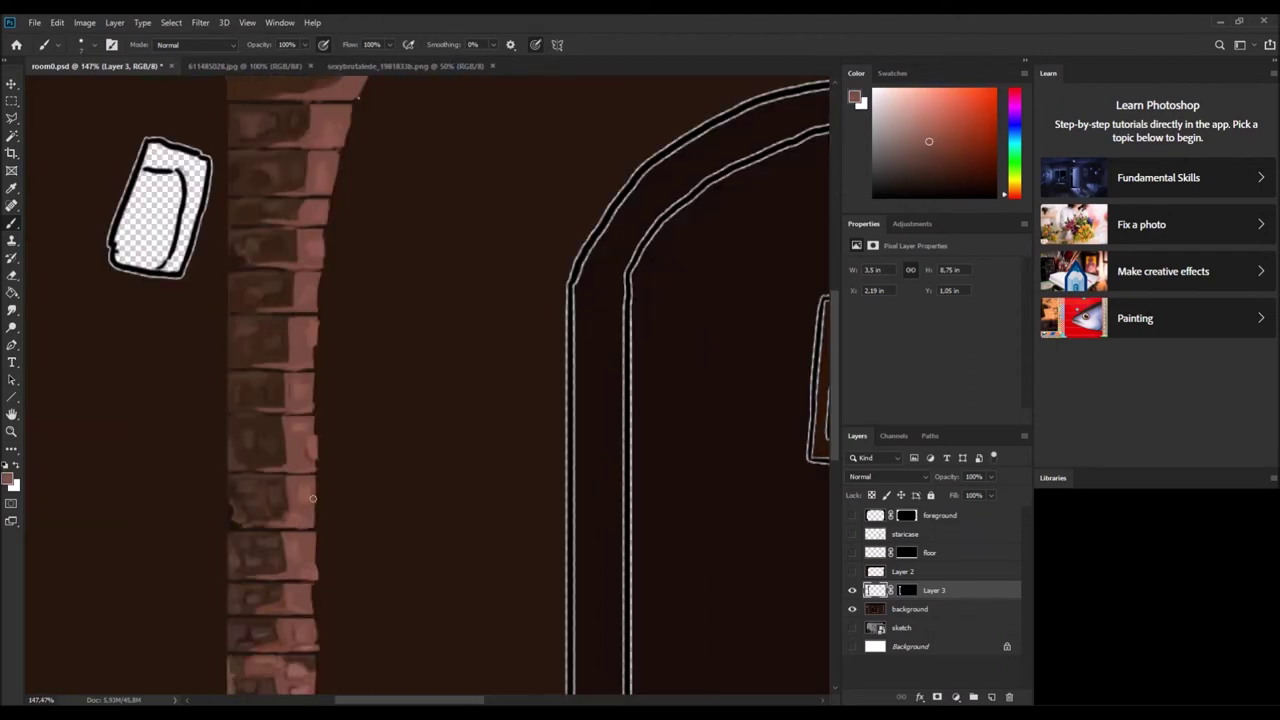
{"action": "left_click", "coordinate": [323, 90], "text": "alt"}
{"action": "left_click", "coordinate": [257, 241], "text": "alt"}
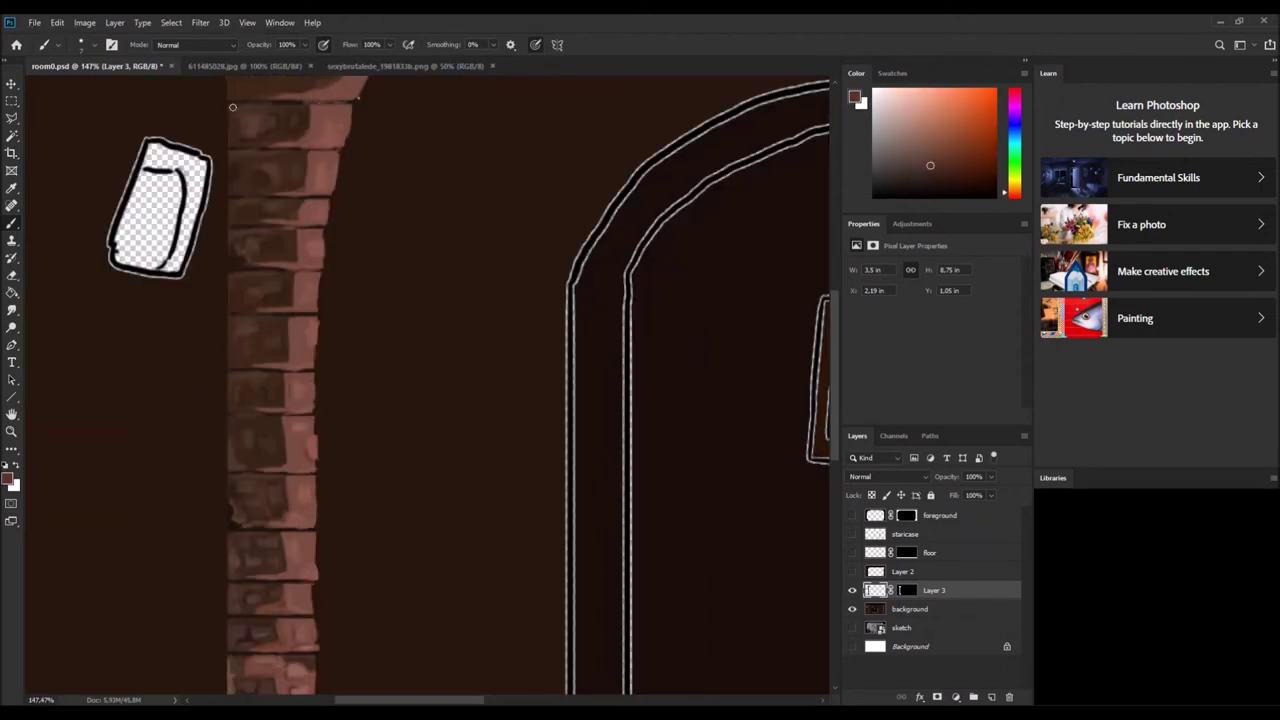
Add dark red and brown stone strokes to the middle and lower pillar blocks using sampled colours.
{"action": "scroll", "coordinate": [335, 326], "scroll_direction": "down", "scroll_amount": 8}
{"action": "scroll", "coordinate": [354, 351], "scroll_direction": "left", "scroll_amount": 3}
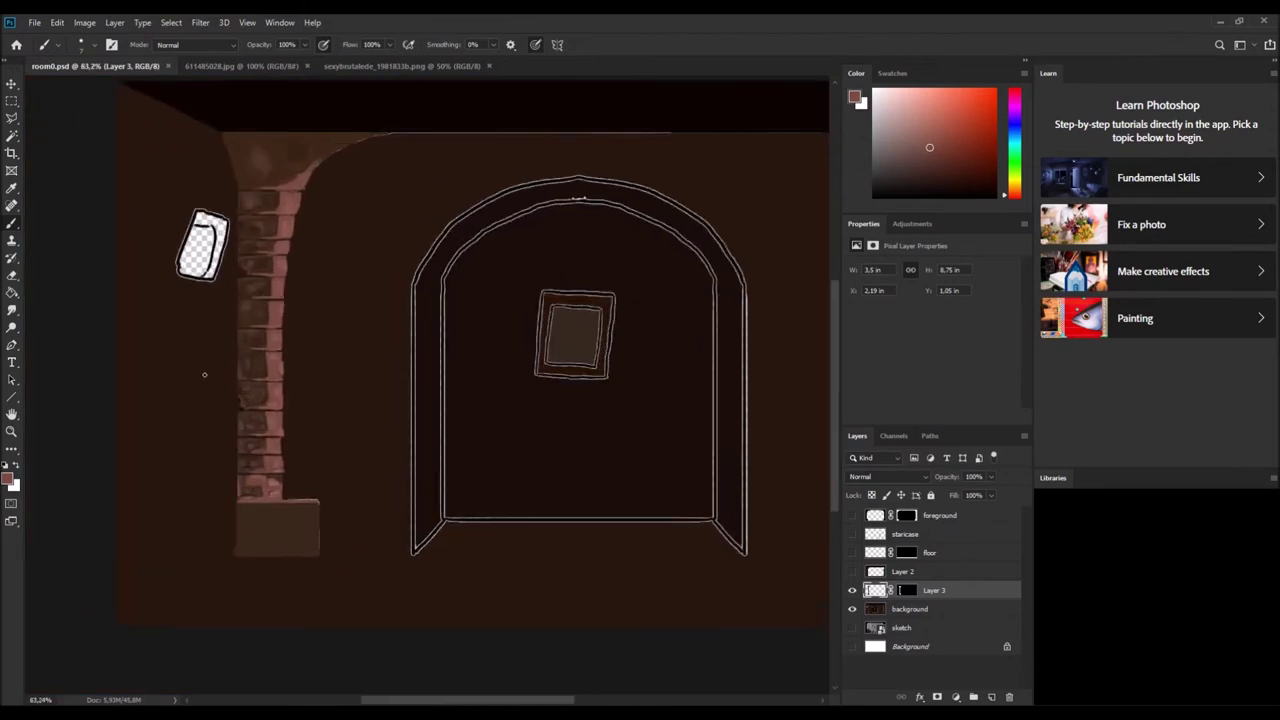
{"action": "scroll", "coordinate": [562, 157], "scroll_direction": "up", "scroll_amount": 3}
{"action": "left_click", "coordinate": [280, 248], "text": "alt"}
{"action": "left_click", "coordinate": [277, 347], "text": "alt"}
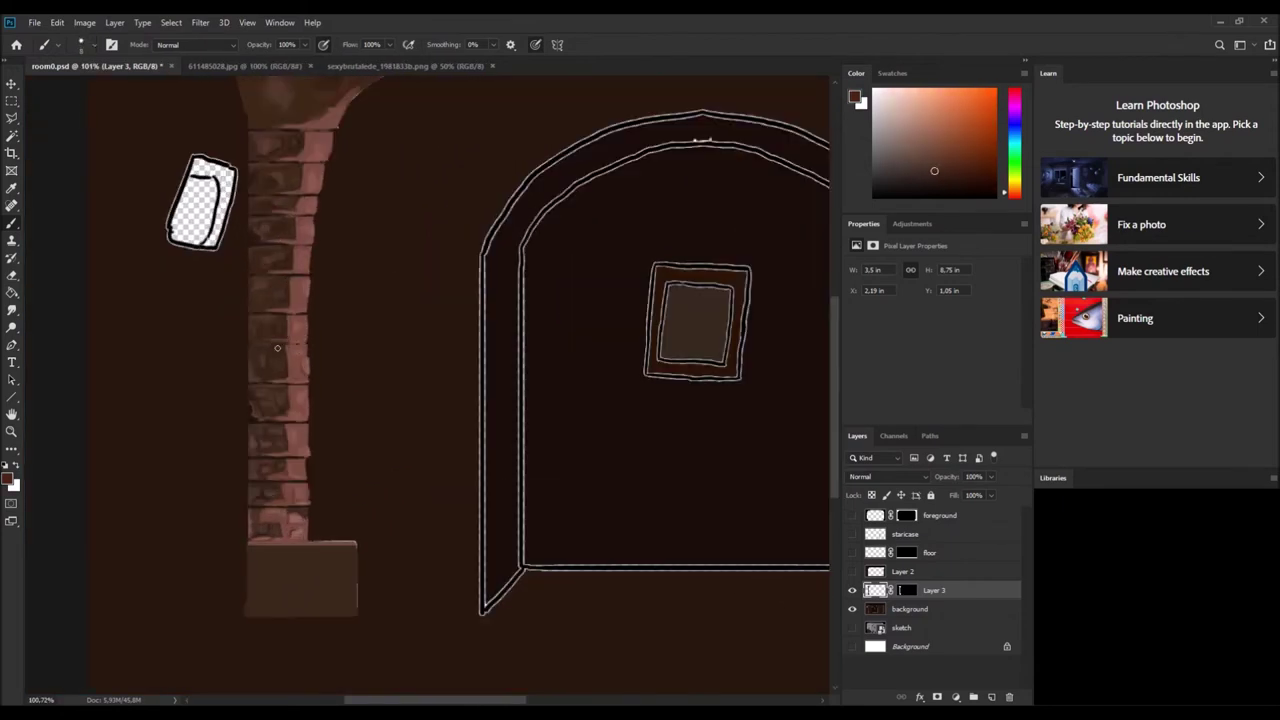
{"action": "left_click", "coordinate": [300, 335], "text": "alt"}
{"action": "left_click", "coordinate": [289, 462], "text": "alt"}
{"action": "left_click", "coordinate": [257, 483], "text": "alt"}
{"action": "left_click", "coordinate": [271, 481], "text": "alt"}
{"action": "left_click", "coordinate": [305, 483], "text": "alt"}
{"action": "left_click", "coordinate": [282, 496], "text": "alt"}
{"action": "left_click", "coordinate": [311, 262], "text": "alt"}
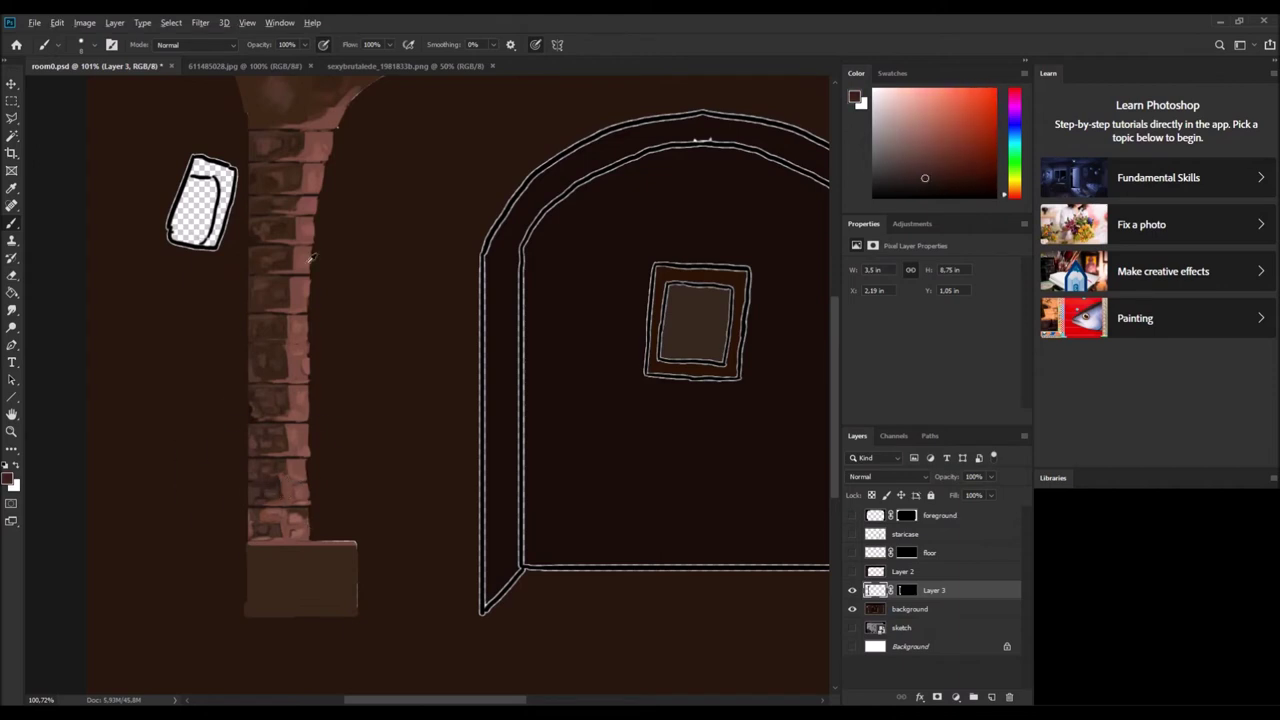
{"action": "left_click", "coordinate": [297, 283], "text": "alt"}
{"action": "left_click", "coordinate": [289, 256], "text": "alt"}
Enlarge the brush to 12 and repaint the stone patches on the upper pillar blocks with sampled reddish browns.
{"action": "key", "text": "bracketright"}
{"action": "left_click", "coordinate": [278, 246], "text": "alt"}
{"action": "left_click", "coordinate": [275, 243], "text": "alt"}
{"action": "left_click", "coordinate": [275, 243], "text": "alt"}
{"action": "left_click", "coordinate": [289, 218], "text": "alt"}
{"action": "left_click", "coordinate": [318, 191], "text": "alt"}
{"action": "left_click", "coordinate": [269, 188], "text": "alt"}
{"action": "left_click", "coordinate": [314, 242], "text": "alt"}
{"action": "left_click", "coordinate": [308, 218], "text": "alt"}
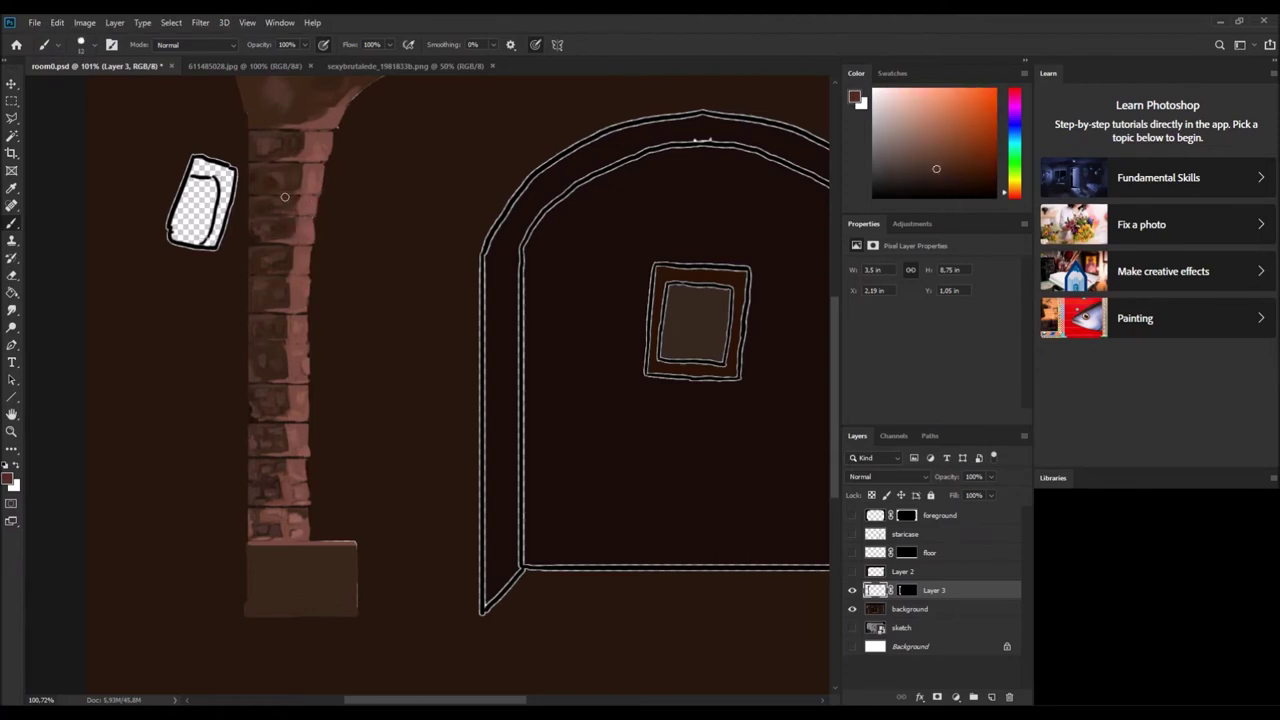
Vary the shaded faces of the pillar's top and middle blocks with sampled dark and reddish-brown tones.
{"action": "left_click", "coordinate": [330, 135], "text": "alt"}
{"action": "left_click", "coordinate": [299, 125], "text": "alt"}
{"action": "left_click", "coordinate": [292, 220], "text": "alt"}
{"action": "left_click", "coordinate": [287, 300], "text": "alt"}
{"action": "left_click", "coordinate": [275, 456], "text": "alt"}
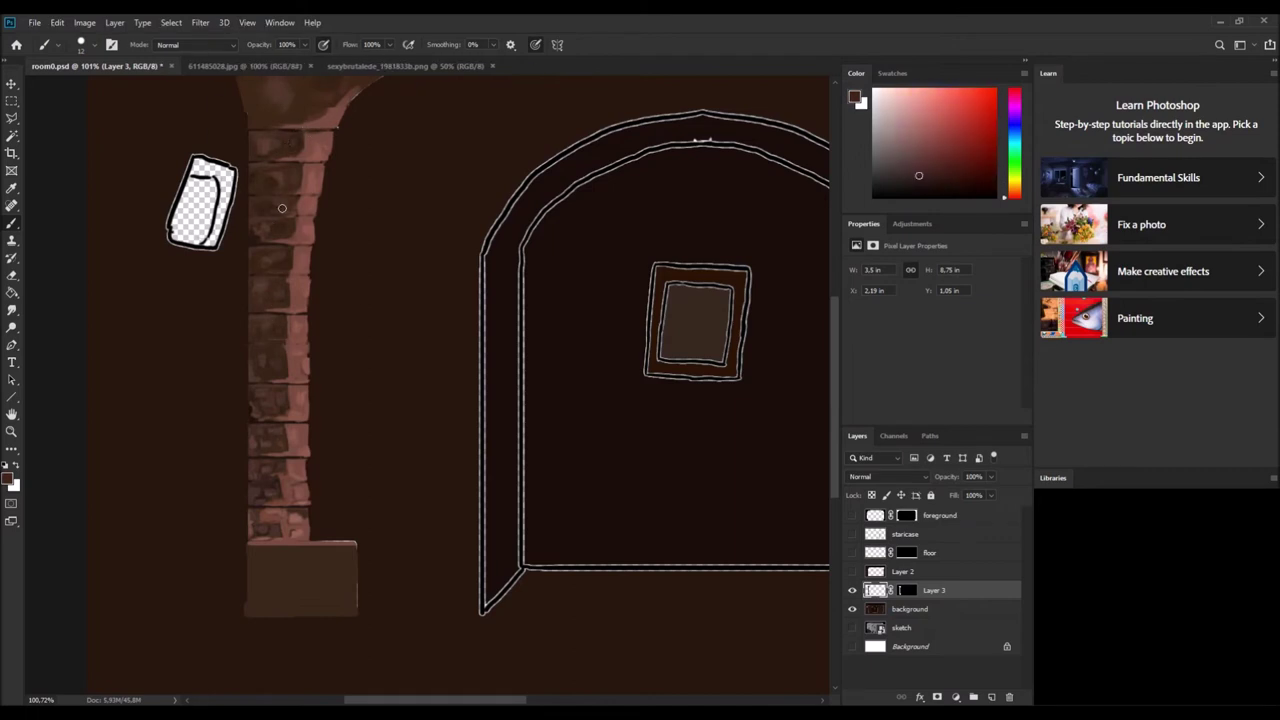
{"action": "left_click", "coordinate": [274, 222], "text": "alt"}
{"action": "left_click", "coordinate": [268, 436], "text": "alt"}
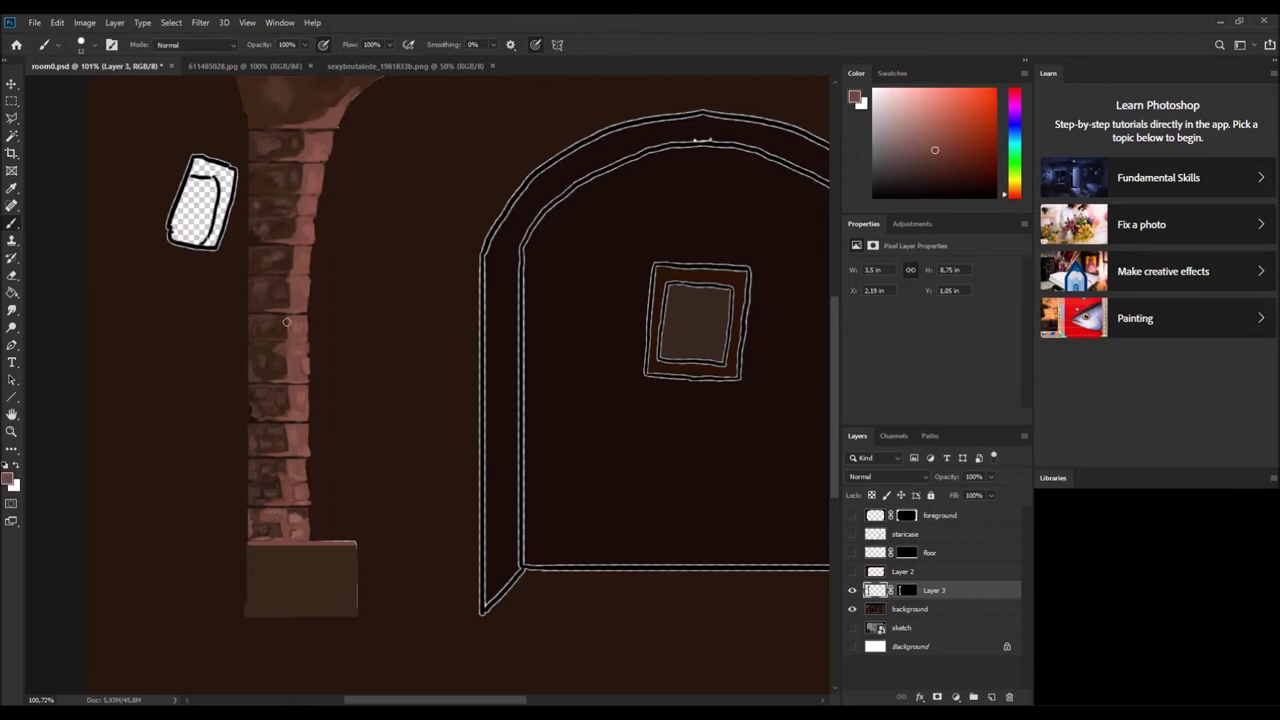
Paint purplish-brown and muted pink accents across the shaded and lit faces of the pillar blocks.
{"action": "left_click", "coordinate": [279, 530], "text": "alt"}
{"action": "left_click", "coordinate": [288, 285], "text": "alt"}
{"action": "left_click", "coordinate": [265, 232], "text": "alt"}
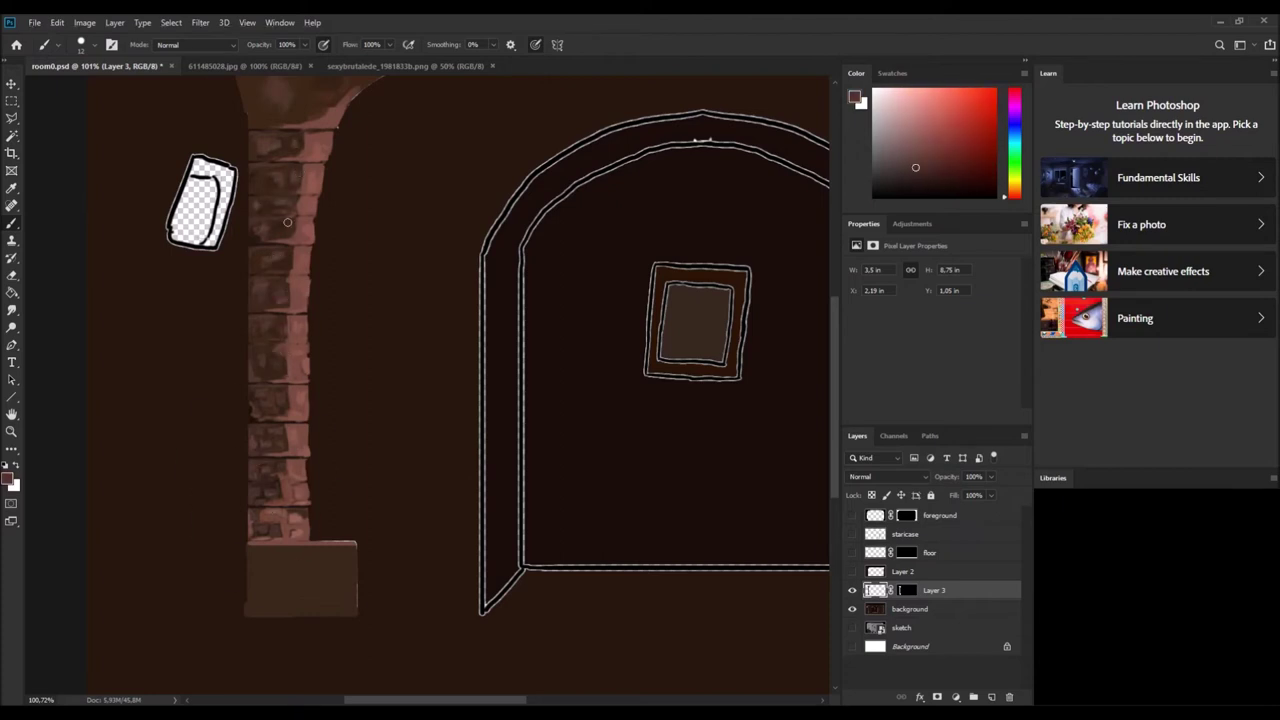
{"action": "left_click", "coordinate": [257, 455], "text": "alt"}
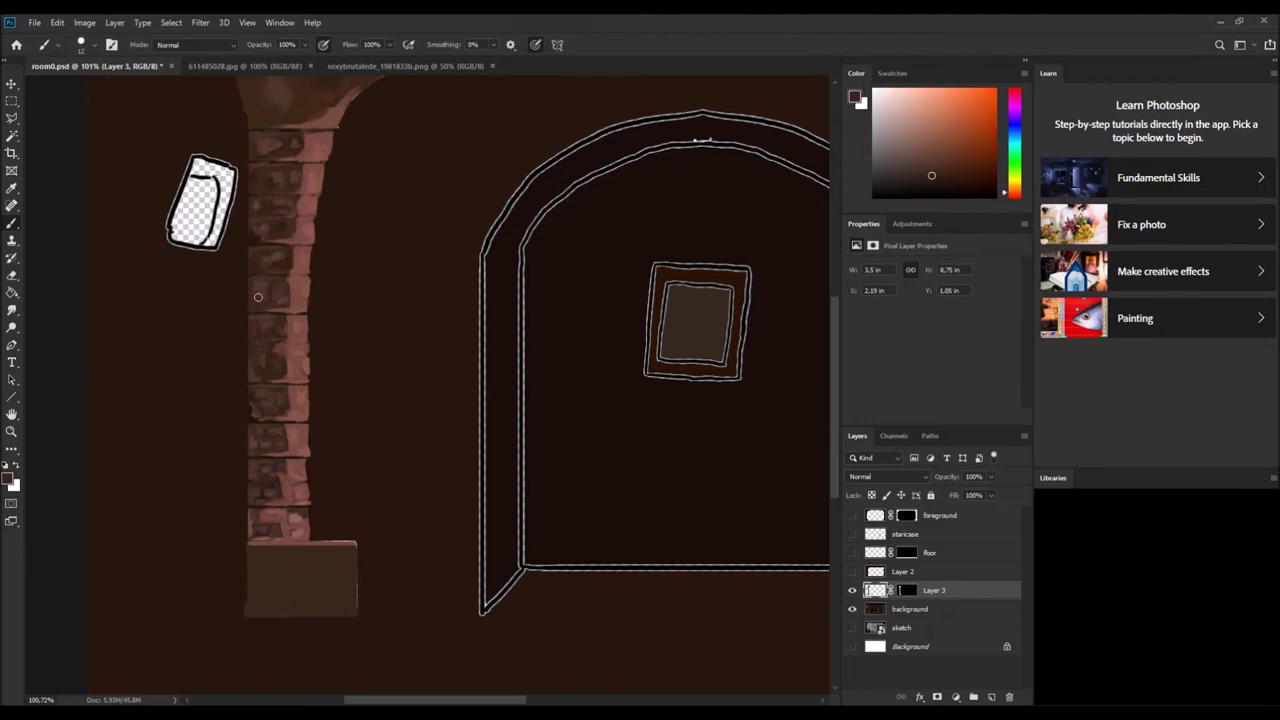
{"action": "left_click", "coordinate": [302, 440], "text": "alt"}
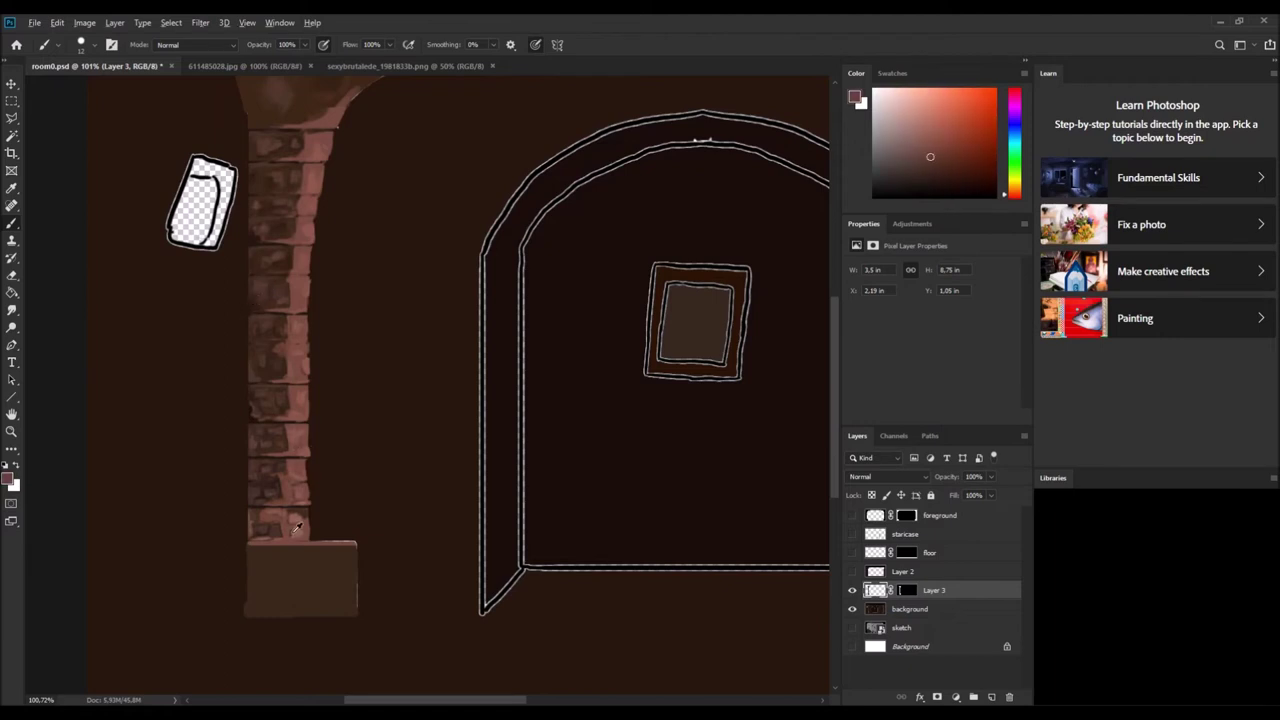
{"action": "scroll", "coordinate": [312, 440], "scroll_direction": "up", "scroll_amount": 2}
{"action": "left_click", "coordinate": [295, 263], "text": "alt"}
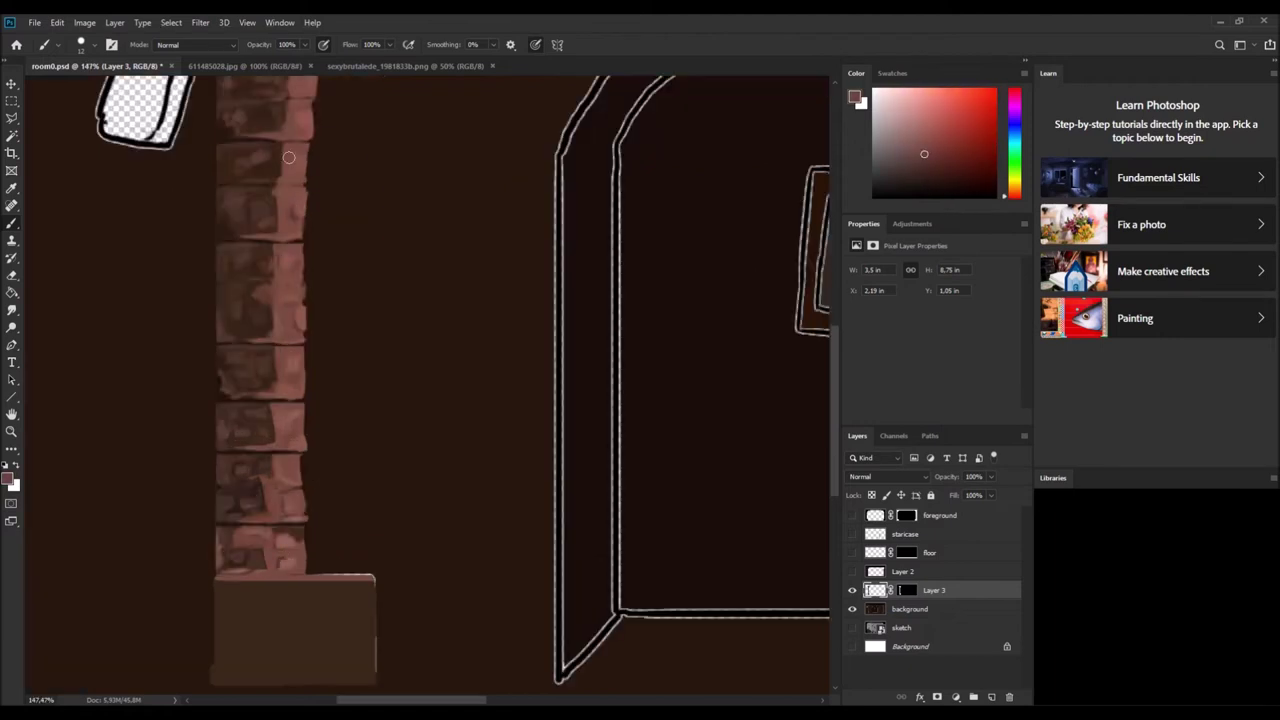
{"action": "scroll", "coordinate": [406, 169], "scroll_direction": "down", "scroll_amount": 2}
{"action": "left_click", "coordinate": [304, 210], "text": "alt"}
{"action": "left_click", "coordinate": [265, 173], "text": "alt"}
Blend the painted brick texture along the pillar's shaft with the Mixer Brush.
{"action": "scroll", "coordinate": [428, 280], "scroll_direction": "down", "scroll_amount": 3}
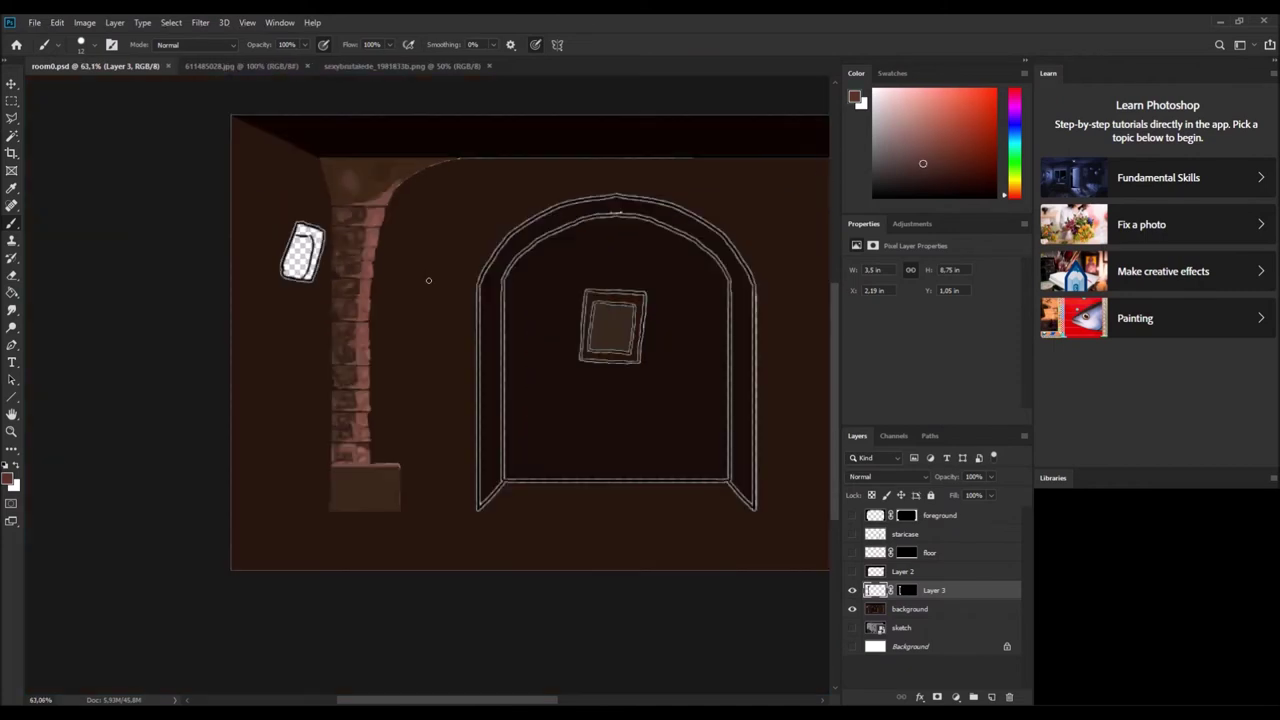
{"action": "scroll", "coordinate": [436, 260], "scroll_direction": "down", "scroll_amount": 1}
{"action": "scroll", "coordinate": [270, 250], "scroll_direction": "up", "scroll_amount": 3}
{"action": "key", "text": "shift+b"}
{"action": "scroll", "coordinate": [141, 469], "scroll_direction": "up", "scroll_amount": 1}
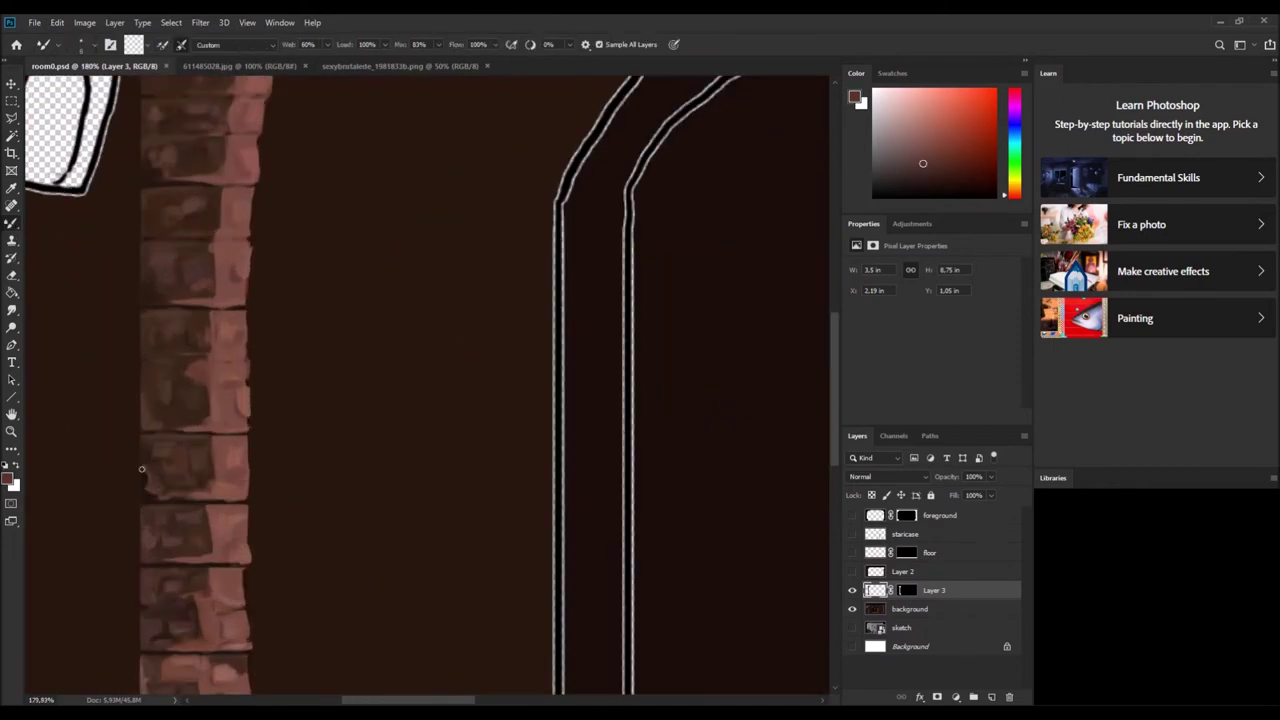
{"action": "left_click_drag", "start_coordinate": [833, 375], "coordinate": [832, 405]}
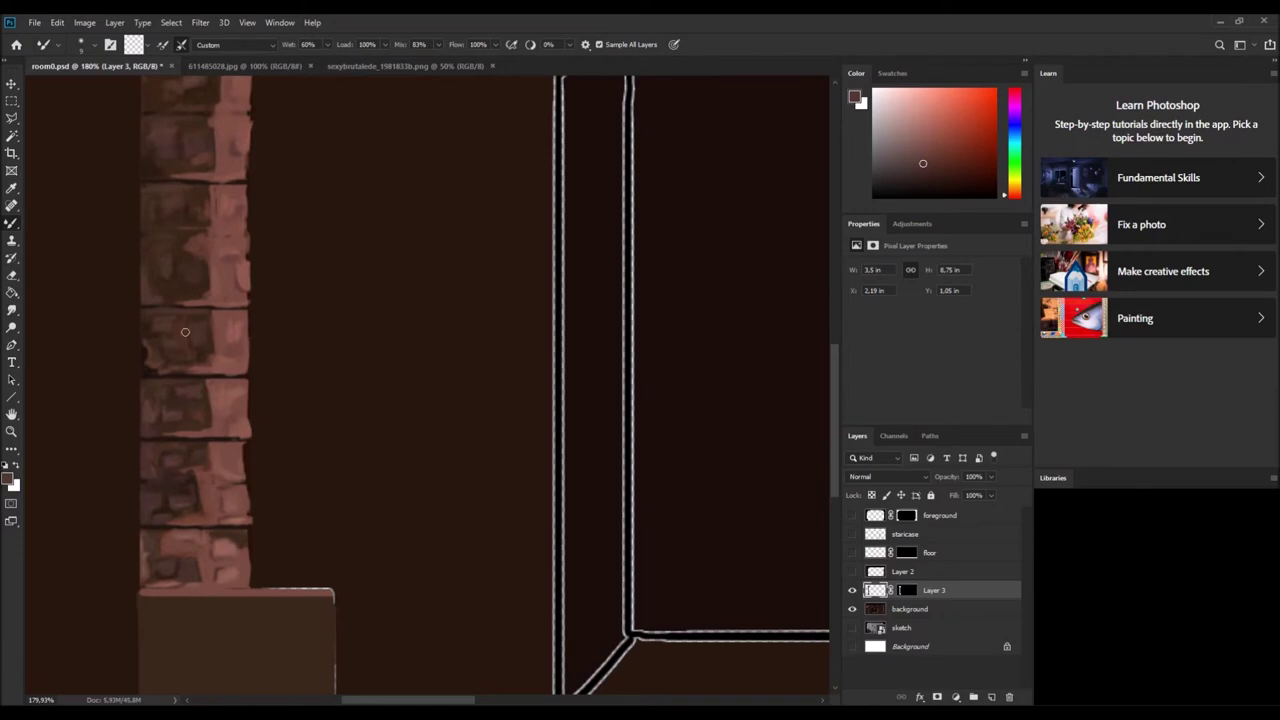
{"action": "scroll", "coordinate": [151, 242], "scroll_direction": "up", "scroll_amount": 3}
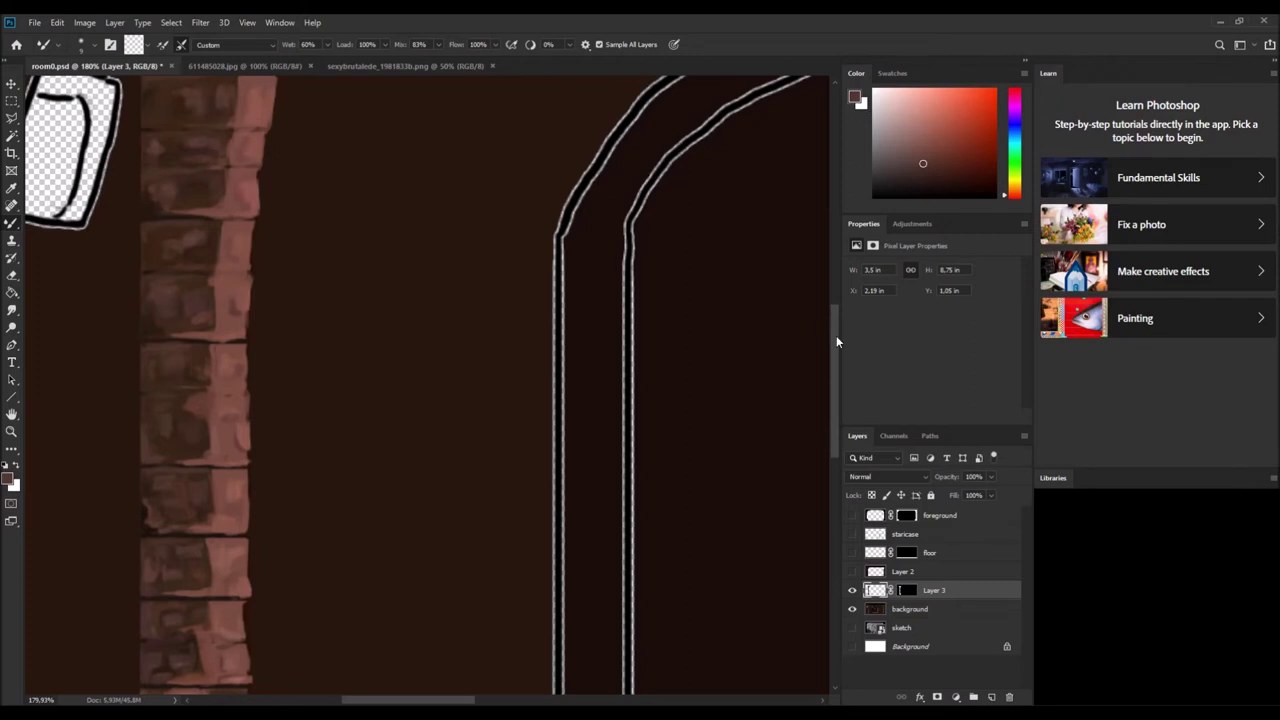
{"action": "left_click_drag", "start_coordinate": [836, 342], "coordinate": [836, 297]}
{"action": "scroll", "coordinate": [175, 464], "scroll_direction": "down", "scroll_amount": 10}
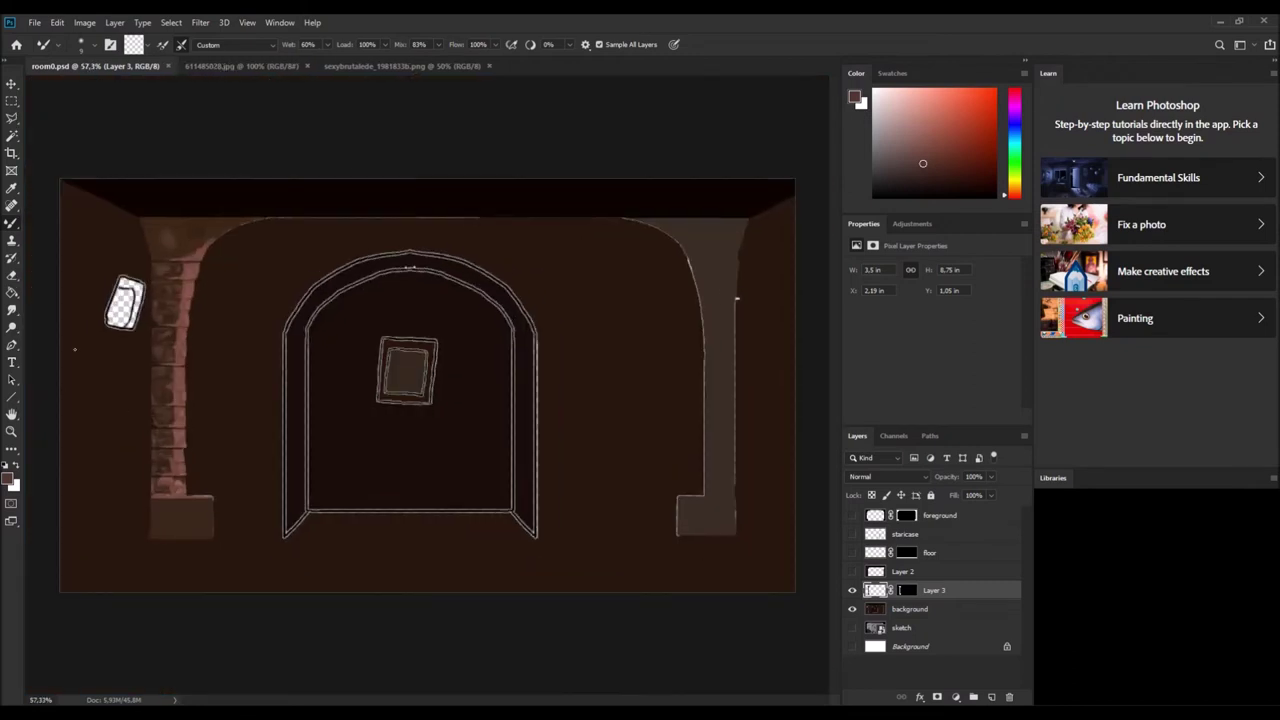
{"action": "scroll", "coordinate": [277, 446], "scroll_direction": "up", "scroll_amount": 6}
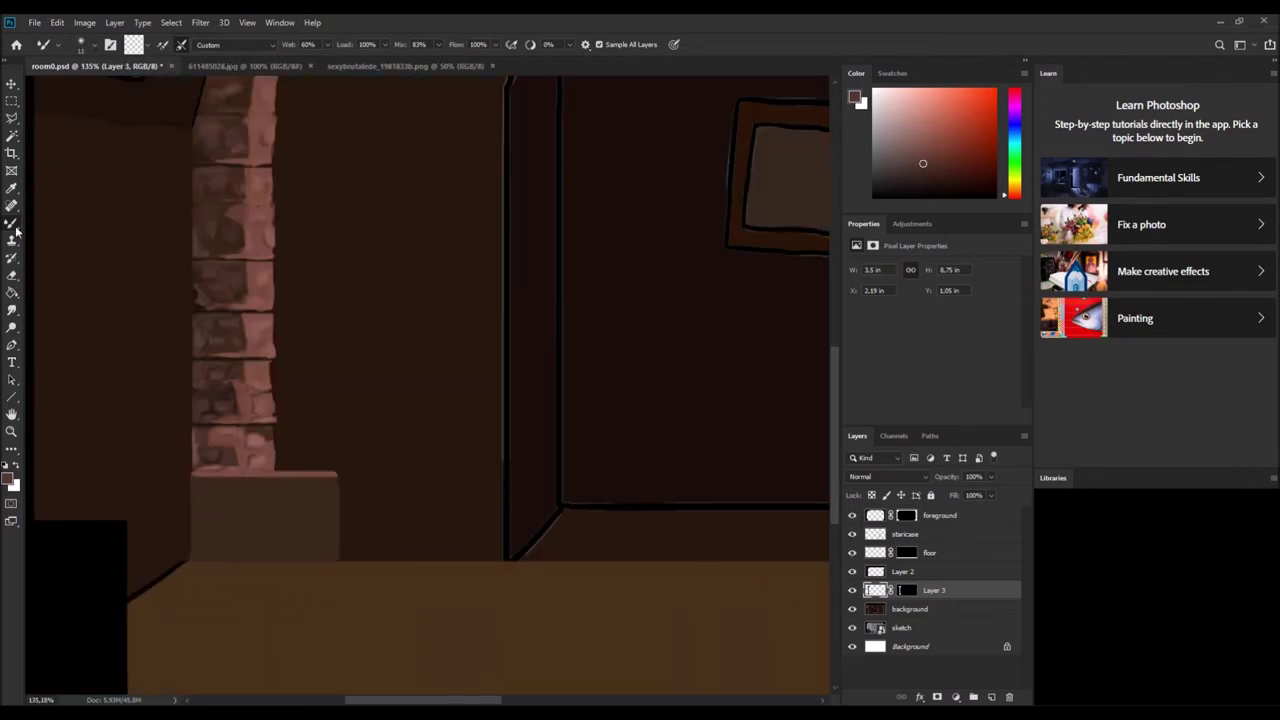
Paint brown stone patches and a pink lit upper corner on the pillar's base block with the Brush.
{"action": "key", "text": "shift+b"}
{"action": "left_click", "coordinate": [225, 510]}
{"action": "left_click", "coordinate": [300, 527]}
{"action": "left_click", "coordinate": [298, 488]}
{"action": "left_click", "coordinate": [310, 497]}
{"action": "left_click", "coordinate": [289, 503], "text": "alt"}
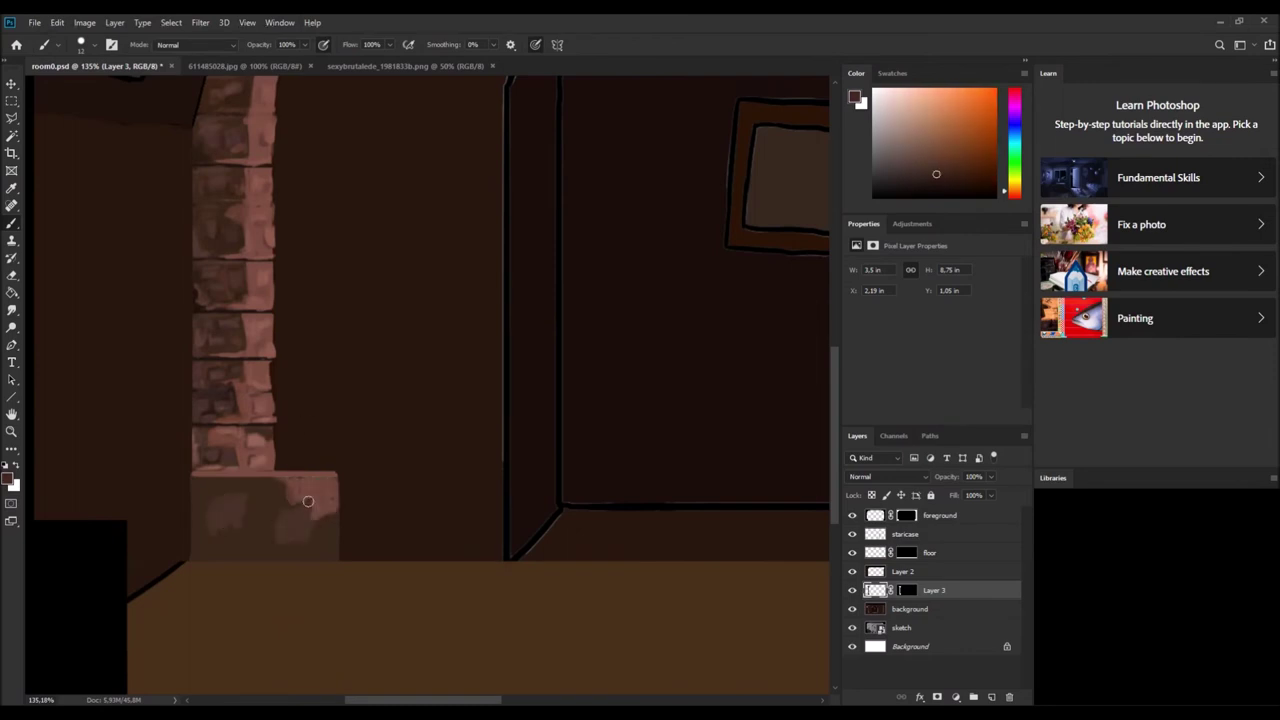
{"action": "left_click", "coordinate": [294, 502], "text": "alt"}
{"action": "left_click", "coordinate": [232, 509]}
{"action": "left_click", "coordinate": [255, 503]}
{"action": "left_click", "coordinate": [265, 494]}
{"action": "left_click", "coordinate": [280, 491], "text": "alt"}
{"action": "left_click", "coordinate": [320, 485]}
Darken the base block's lower edge and paint the gaps between its stones with sampled browns.
{"action": "left_click", "coordinate": [197, 551], "text": "alt"}
{"action": "left_click_drag", "start_coordinate": [209, 556], "coordinate": [290, 555]}
{"action": "left_click", "coordinate": [205, 502]}
{"action": "left_click", "coordinate": [208, 504], "text": "alt"}
{"action": "left_click", "coordinate": [258, 503]}
{"action": "left_click", "coordinate": [292, 523]}
{"action": "left_click", "coordinate": [271, 528], "text": "alt"}
{"action": "left_click", "coordinate": [255, 535]}
Refine the base block's stone shapes and upper edge with sampled dark brown and pinkish tones.
{"action": "left_click", "coordinate": [220, 500], "text": "alt"}
{"action": "left_click", "coordinate": [232, 508]}
{"action": "left_click", "coordinate": [270, 526], "text": "alt"}
{"action": "left_click", "coordinate": [300, 530], "text": "alt"}
{"action": "left_click", "coordinate": [251, 554], "text": "alt"}
{"action": "left_click", "coordinate": [242, 500]}
{"action": "left_click", "coordinate": [209, 478]}
{"action": "left_click", "coordinate": [205, 476], "text": "alt"}
{"action": "left_click", "coordinate": [216, 482]}
{"action": "left_click", "coordinate": [238, 508], "text": "alt"}
{"action": "scroll", "coordinate": [238, 508], "scroll_direction": "up", "scroll_amount": 1}
{"action": "left_click", "coordinate": [296, 502], "text": "alt"}
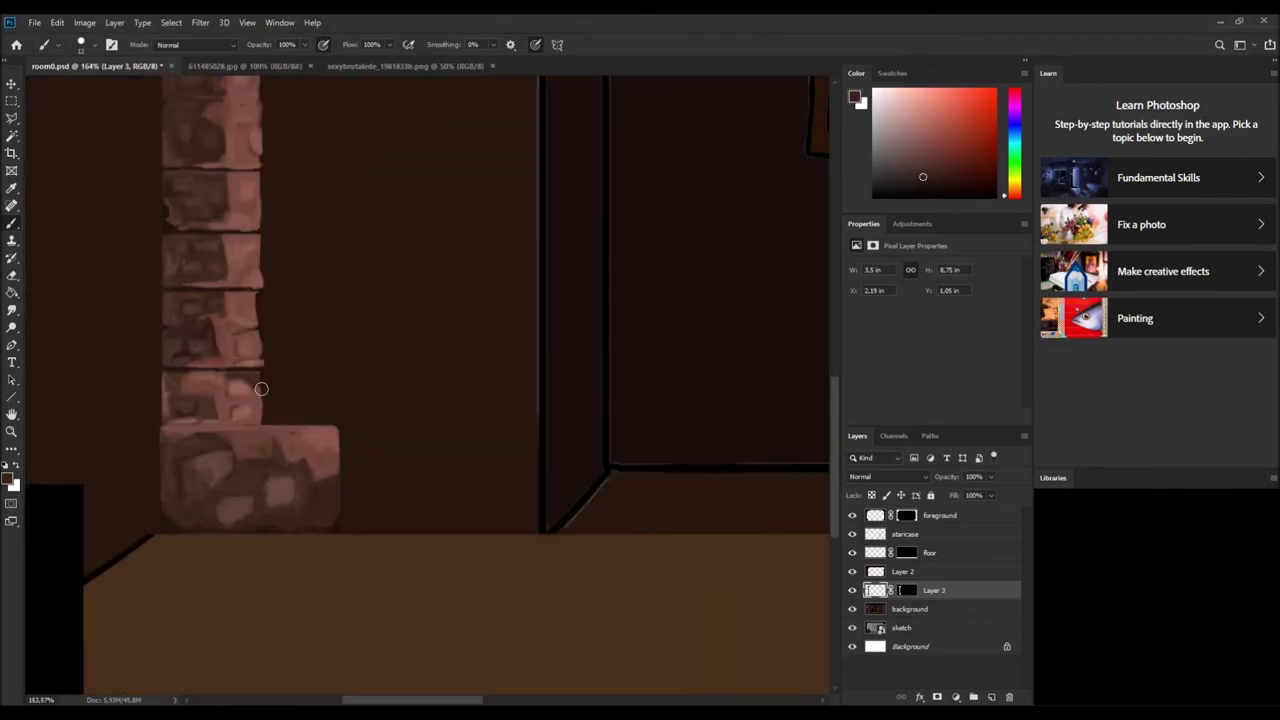
Touch up the base block and the lowest pillar block with sampled muted pink tones.
{"action": "left_click", "coordinate": [203, 505], "text": "alt"}
{"action": "scroll", "coordinate": [296, 497], "scroll_direction": "down", "scroll_amount": 3}
{"action": "scroll", "coordinate": [417, 505], "scroll_direction": "up", "scroll_amount": 4}
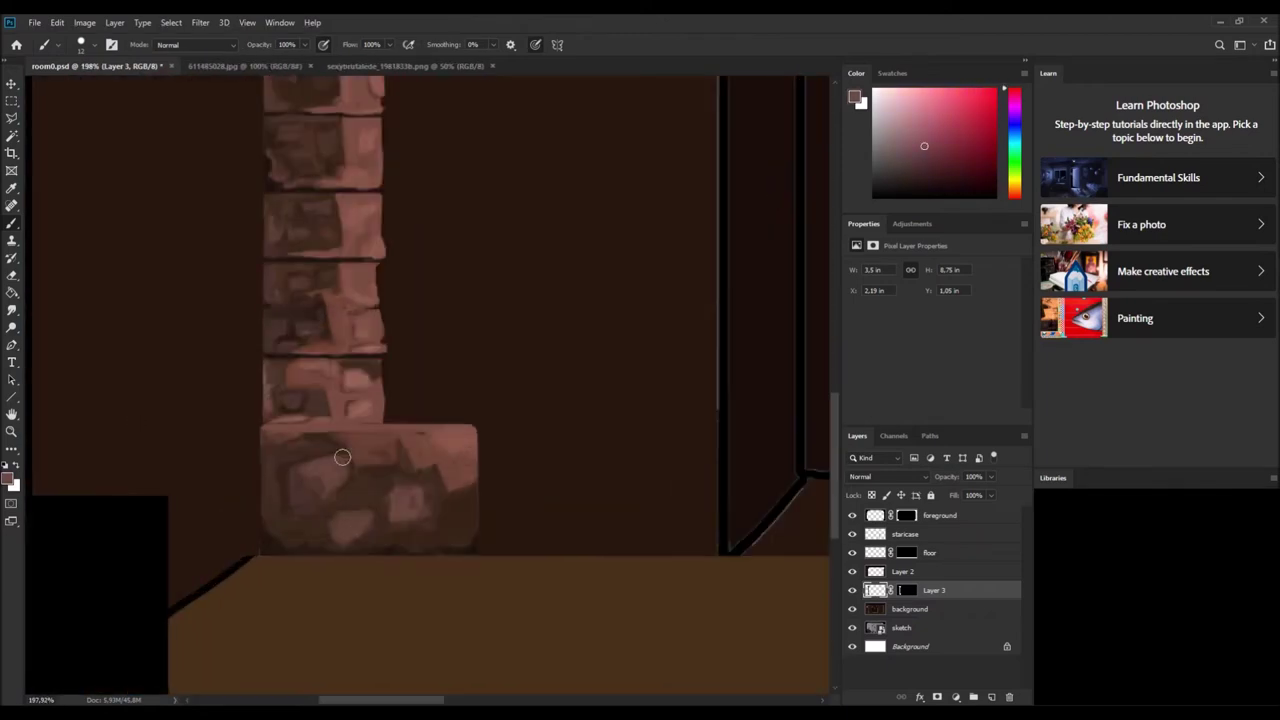
{"action": "left_click", "coordinate": [483, 494], "text": "alt"}
{"action": "left_click", "coordinate": [286, 406], "text": "alt"}
{"action": "scroll", "coordinate": [286, 406], "scroll_direction": "down", "scroll_amount": 3}
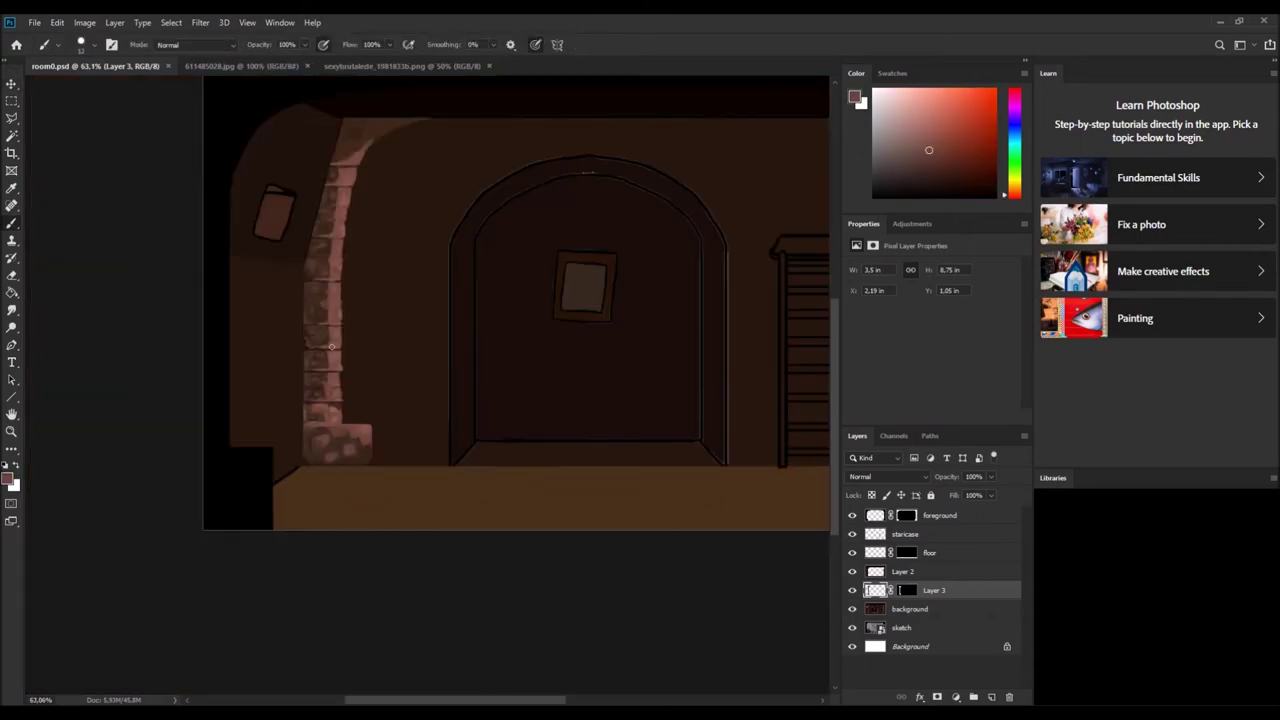
Show only Layer 3 and paint sampled reddish-brown patches on the pillar's flared top.
{"action": "left_click", "coordinate": [852, 590], "text": "alt"}
{"action": "scroll", "coordinate": [409, 249], "scroll_direction": "up", "scroll_amount": 3}
{"action": "left_click", "coordinate": [466, 229], "text": "alt"}
{"action": "left_click", "coordinate": [409, 257], "text": "alt"}
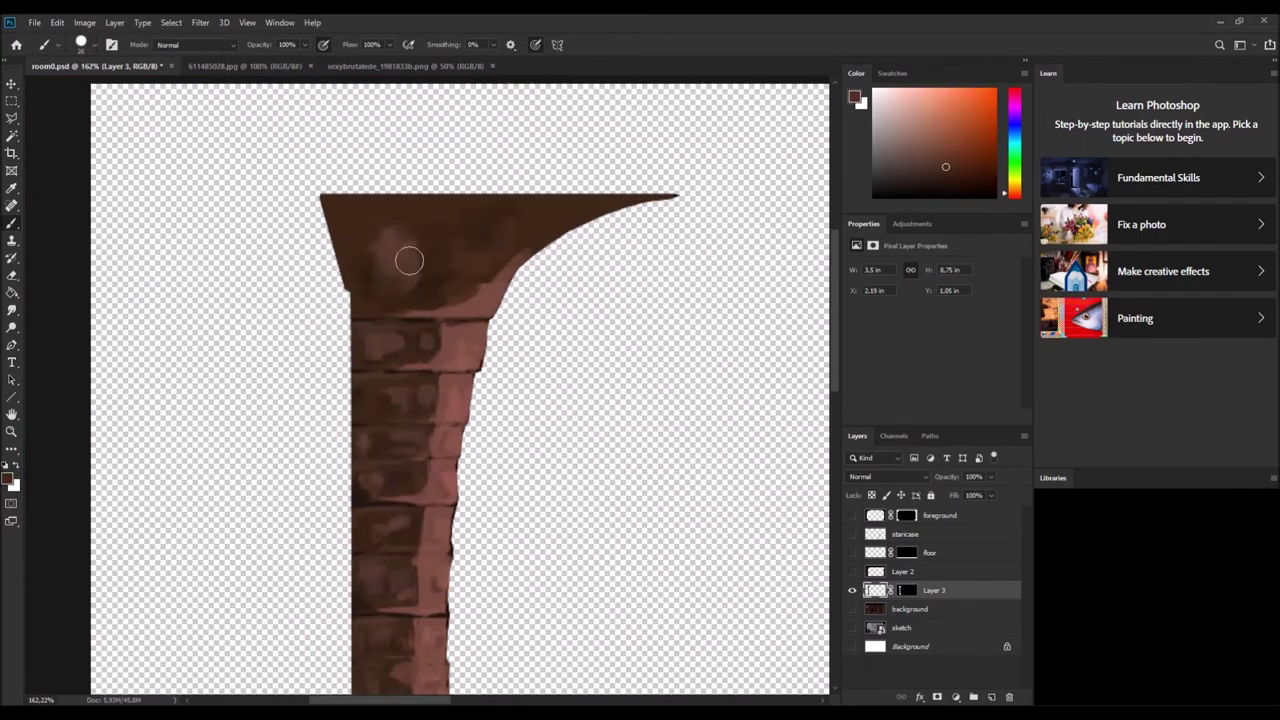
Reduce the brush size, paint a narrow band along the pillar's top edge, and consult the reference image.
{"action": "key", "text": "bracketleft"}
{"action": "key", "text": "bracketleft"}
{"action": "key", "text": "bracketleft"}
{"action": "left_click", "coordinate": [340, 205], "text": "alt"}
{"action": "mouse_move", "coordinate": [330, 204]}
{"action": "left_mouse_down"}
{"action": "mouse_move", "coordinate": [678, 197]}
{"action": "mouse_move", "coordinate": [396, 206]}
{"action": "mouse_move", "coordinate": [629, 196]}
{"action": "left_mouse_up"}
{"action": "key", "text": "ctrl+Tab"}
{"action": "key", "text": "ctrl+shift+Tab"}
Divide the pillar's top band into grey-blue tiles with four short dark lines and add sampled grey tones.
{"action": "scroll", "coordinate": [500, 300], "scroll_direction": "up", "scroll_amount": 1}
{"action": "left_click", "coordinate": [520, 214], "text": "alt"}
{"action": "left_click_drag", "start_coordinate": [383, 197], "coordinate": [381, 214]}
{"action": "left_click_drag", "start_coordinate": [460, 197], "coordinate": [458, 214]}
{"action": "left_click_drag", "start_coordinate": [535, 197], "coordinate": [533, 214]}
{"action": "left_click_drag", "start_coordinate": [608, 197], "coordinate": [606, 214]}
{"action": "left_click", "coordinate": [548, 210], "text": "alt"}
{"action": "left_click", "coordinate": [519, 190], "text": "alt"}
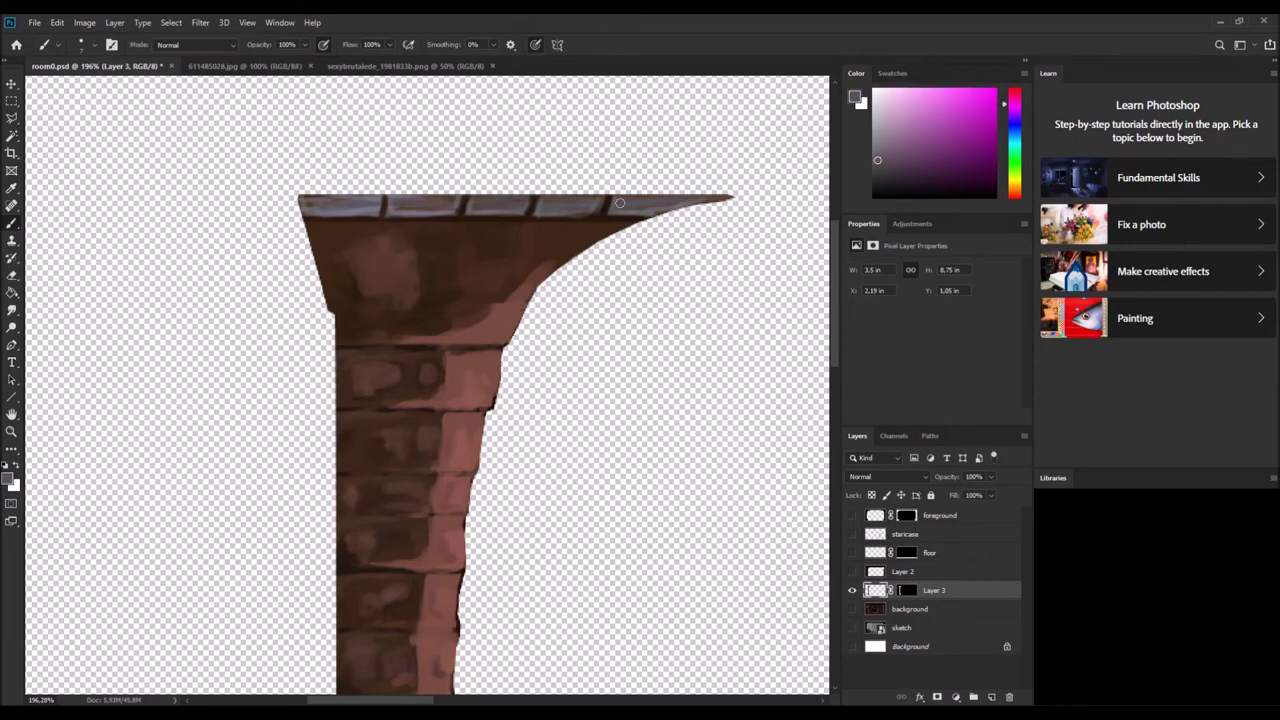
Paint stone patches and pinkish shading on the pillar's flared top below the grey band using sampled colours.
{"action": "scroll", "coordinate": [538, 290], "scroll_direction": "down", "scroll_amount": 2}
{"action": "left_click", "coordinate": [514, 266], "text": "alt"}
{"action": "left_click", "coordinate": [556, 265], "text": "alt"}
{"action": "left_click", "coordinate": [446, 486], "text": "alt"}
{"action": "left_click", "coordinate": [453, 319], "text": "alt"}
{"action": "left_click", "coordinate": [428, 266], "text": "alt"}
{"action": "left_click", "coordinate": [417, 234], "text": "alt"}
{"action": "left_click", "coordinate": [519, 290], "text": "alt"}
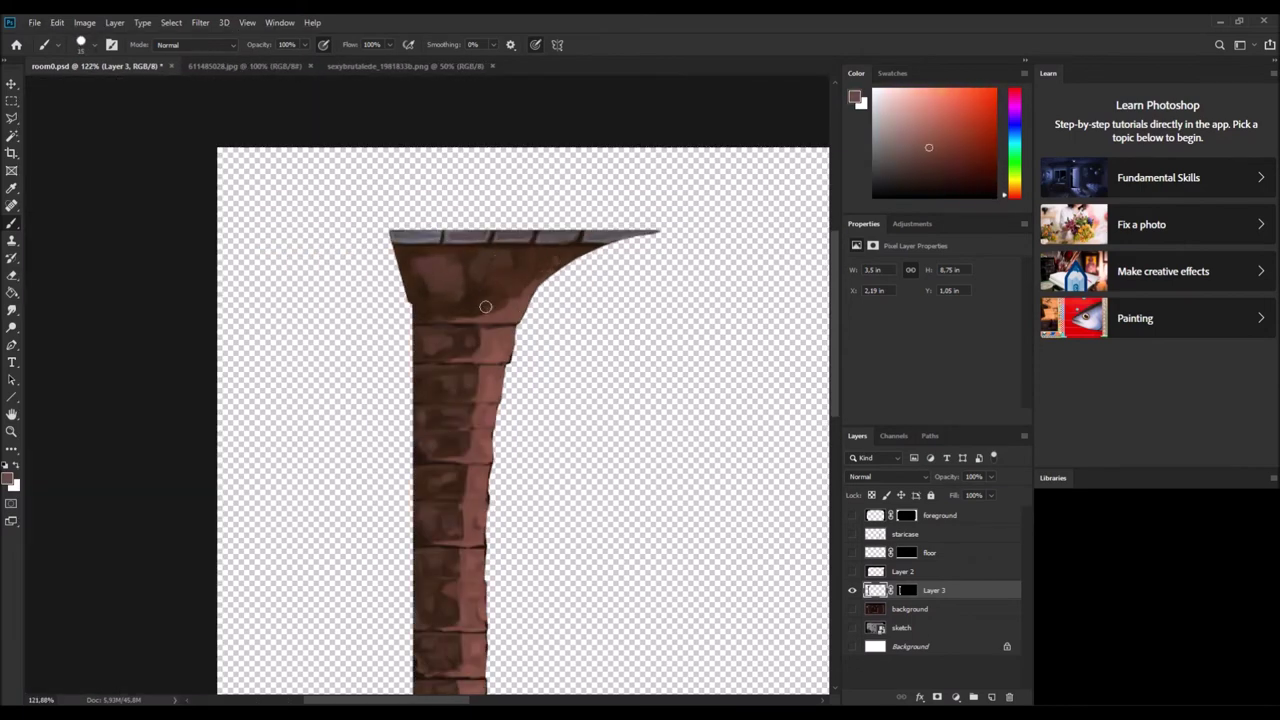
Touch up the stones on the pillar's base block with sampled brown and pinkish tones.
{"action": "scroll", "coordinate": [337, 391], "scroll_direction": "down", "scroll_amount": 3}
{"action": "scroll", "coordinate": [330, 430], "scroll_direction": "up", "scroll_amount": 3}
{"action": "left_click", "coordinate": [157, 531], "text": "alt"}
{"action": "left_click", "coordinate": [211, 563], "text": "alt"}
{"action": "left_click", "coordinate": [124, 513], "text": "alt"}
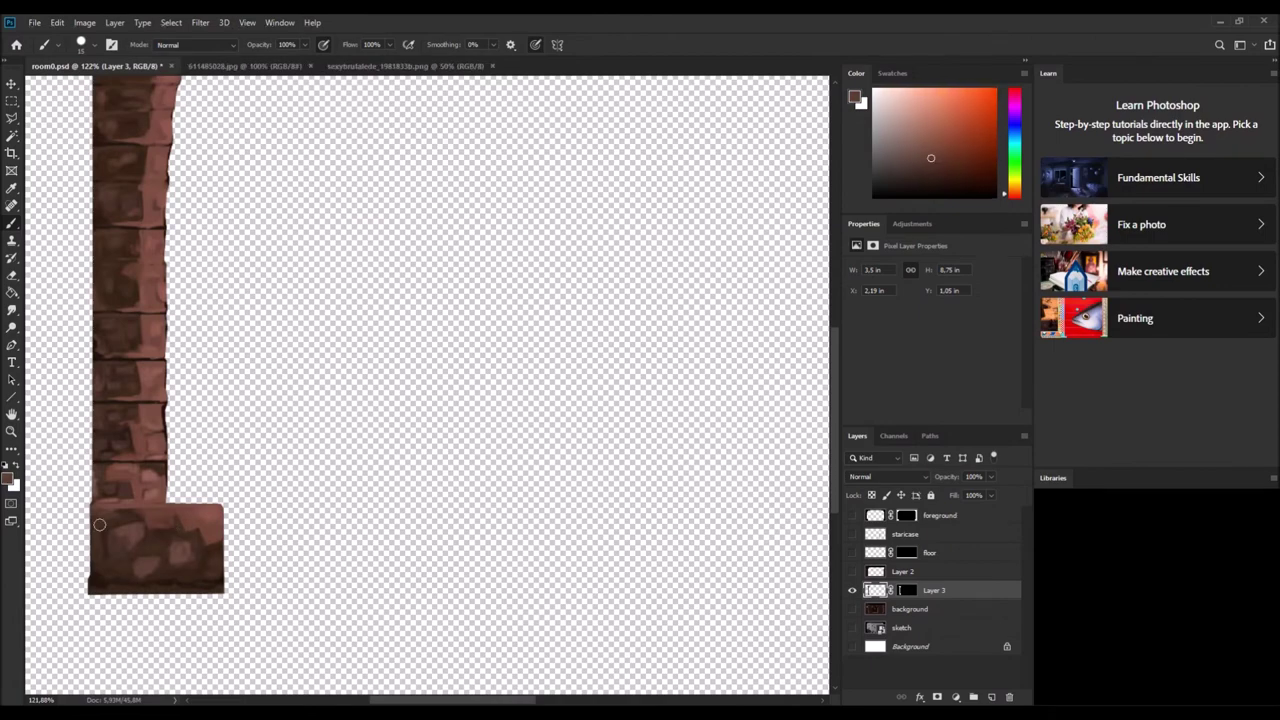
{"action": "left_click", "coordinate": [124, 513], "text": "alt"}
{"action": "scroll", "coordinate": [135, 419], "scroll_direction": "down", "scroll_amount": 3}
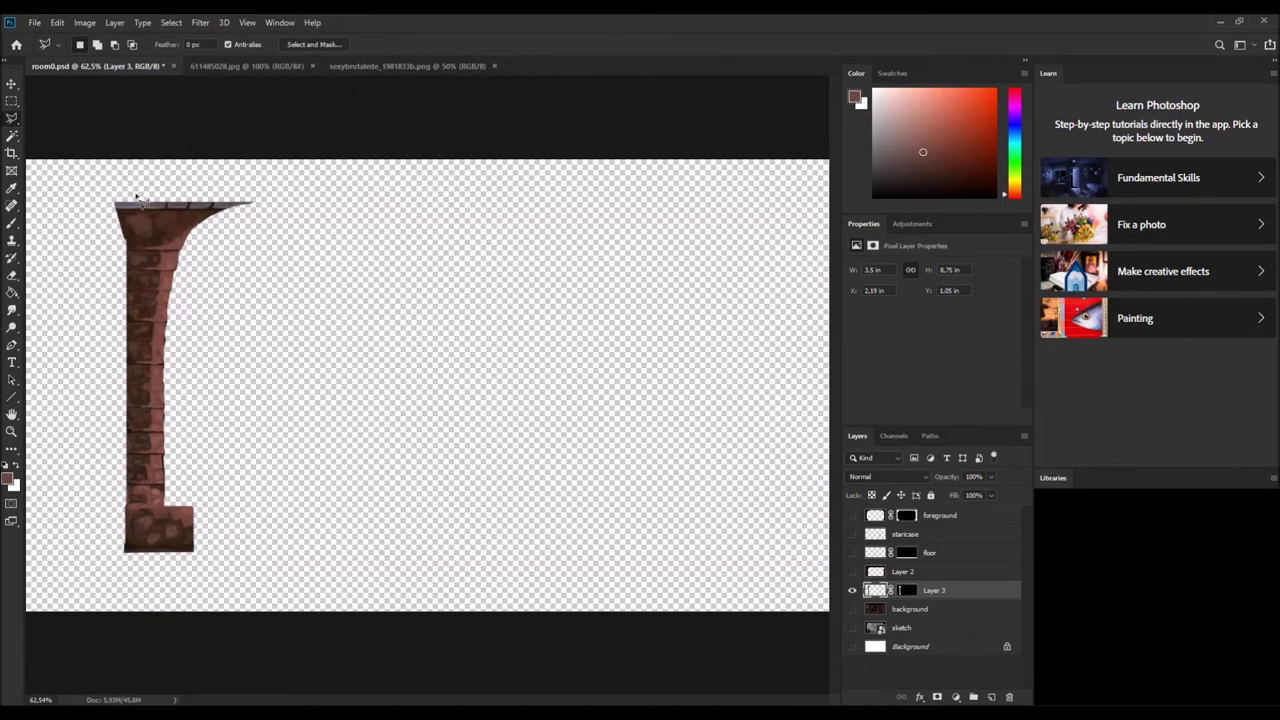
Add a new layer above Layer 3, lasso the pillar's left side, and show all layers again.
{"action": "key", "text": "ctrl+j"}
{"action": "scroll", "coordinate": [250, 450], "scroll_direction": "up", "scroll_amount": 1}
{"action": "left_click_drag", "start_coordinate": [125, 165], "coordinate": [130, 505]}
{"action": "mouse_move", "coordinate": [193, 562]}
{"action": "left_mouse_down"}
{"action": "mouse_move", "coordinate": [70, 528]}
{"action": "mouse_move", "coordinate": [65, 315]}
{"action": "mouse_move", "coordinate": [85, 142]}
{"action": "mouse_move", "coordinate": [125, 168]}
{"action": "left_mouse_up"}
{"action": "key", "text": "ctrl+minus"}
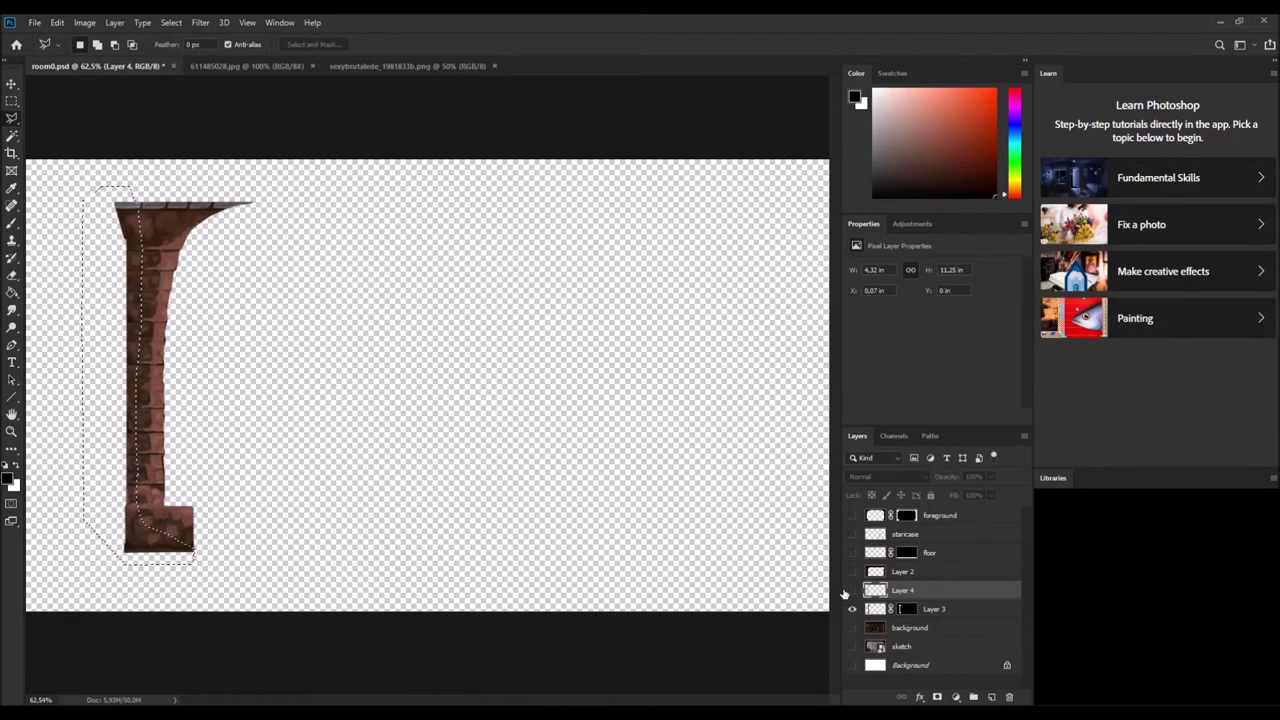
{"action": "left_click", "coordinate": [852, 608], "text": "alt"}
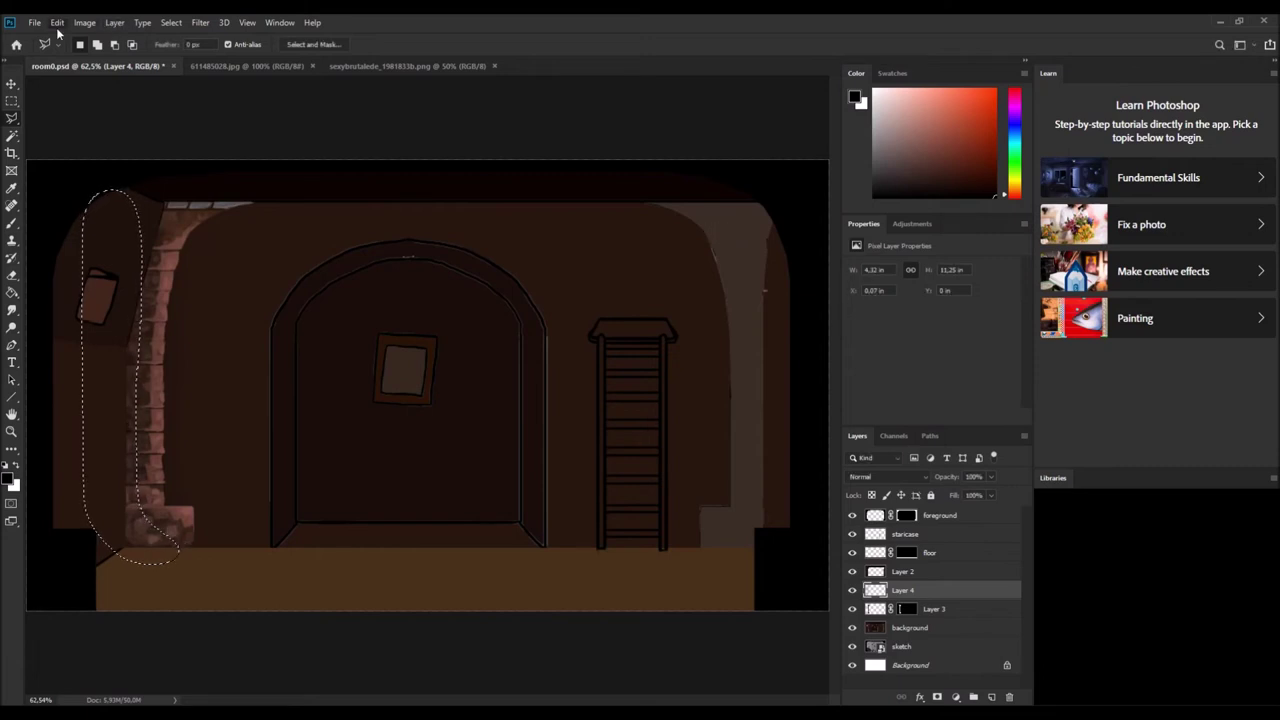
Set Layer 4's opacity to 86% and switch to the Brush tool.
{"action": "key", "text": "5"}
{"action": "key", "text": "1"}
{"action": "left_click", "coordinate": [947, 478]}
{"action": "type", "text": "86"}
{"action": "key", "text": "Return"}
{"action": "key", "text": "b"}
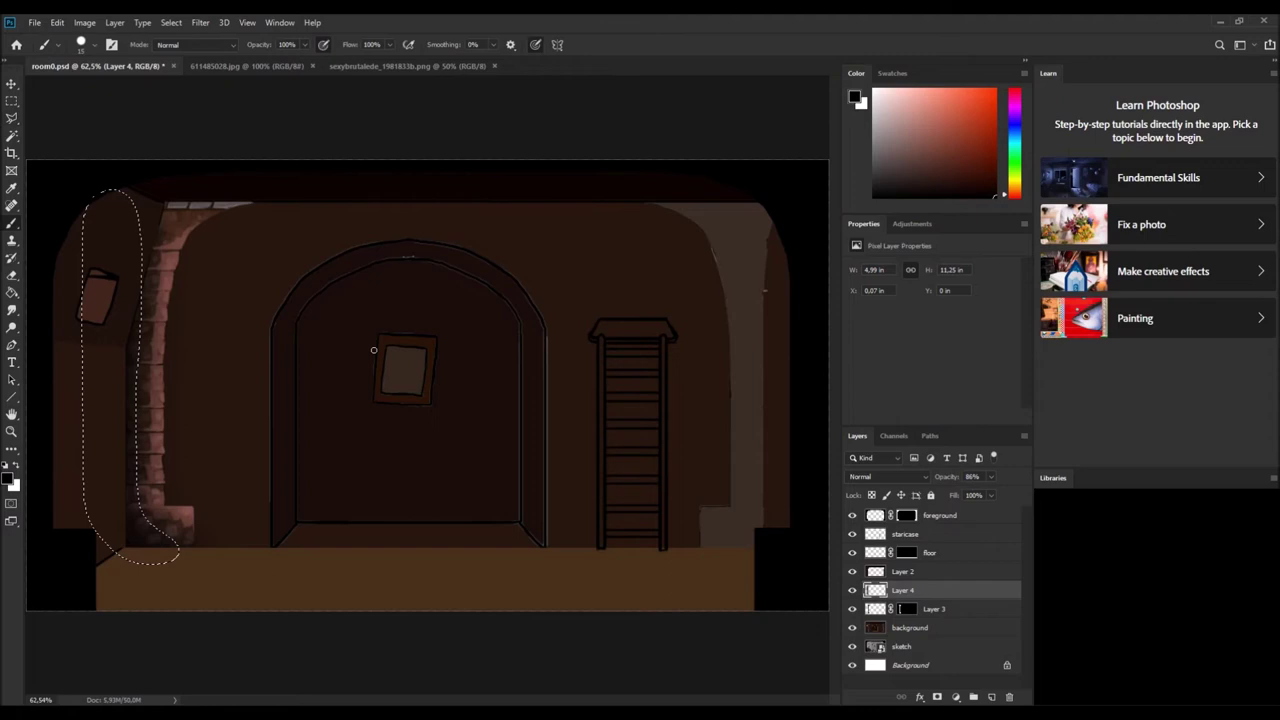
Clear the selection, compare the pillar with Layer 4 hidden and shown, and set Layer 4's blend mode to Hard Light.
{"action": "key", "text": "ctrl+d"}
{"action": "key", "text": "ctrl+0"}
{"action": "scroll", "coordinate": [416, 366], "scroll_direction": "down", "scroll_amount": 2}
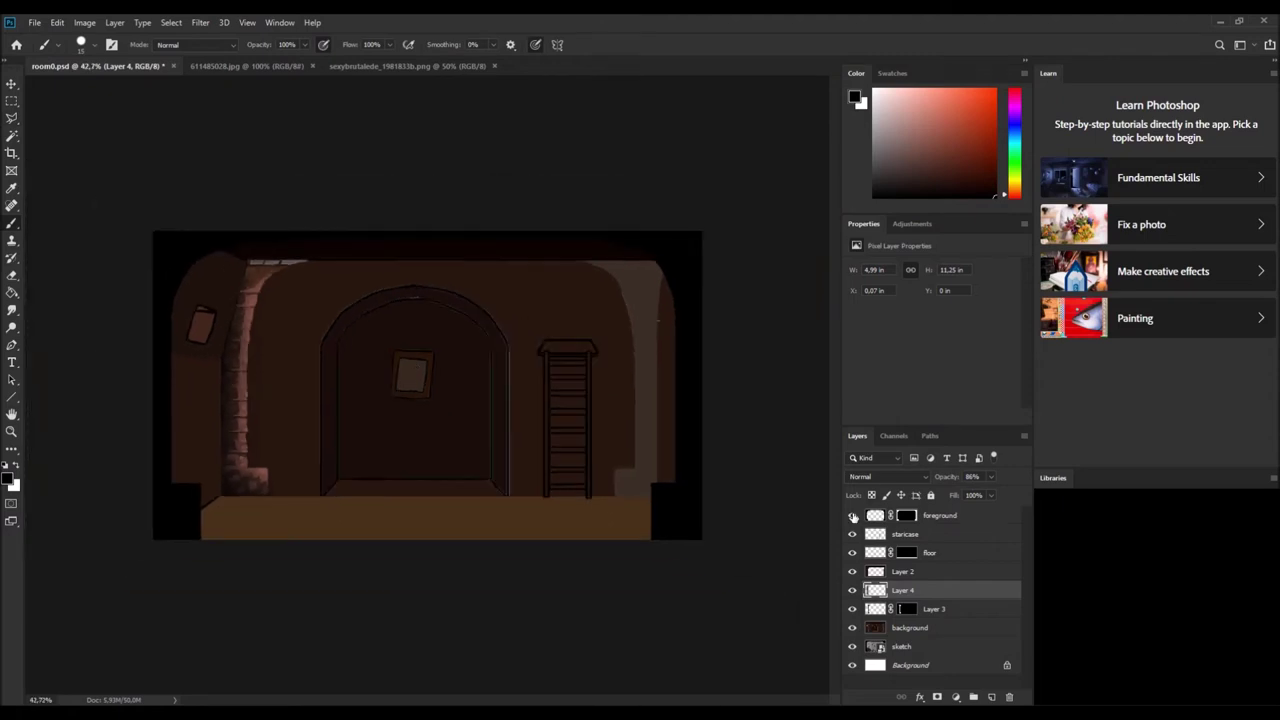
{"action": "left_click", "coordinate": [852, 590]}
{"action": "left_click", "coordinate": [852, 590]}
{"action": "scroll", "coordinate": [885, 477], "scroll_direction": "down", "scroll_amount": 13}
{"action": "key", "text": "Up"}
{"action": "key", "text": "Up"}
{"action": "key", "text": "Up"}
{"action": "scroll", "coordinate": [912, 476], "scroll_direction": "up", "scroll_amount": 13}
{"action": "key", "text": "Up"}
{"action": "key", "text": "Up"}
{"action": "scroll", "coordinate": [912, 478], "scroll_direction": "down", "scroll_amount": 14}
Select Layer 3 and Layer 4 together and duplicate them as the basis for the opposite pillar.
{"action": "left_click", "coordinate": [928, 612]}
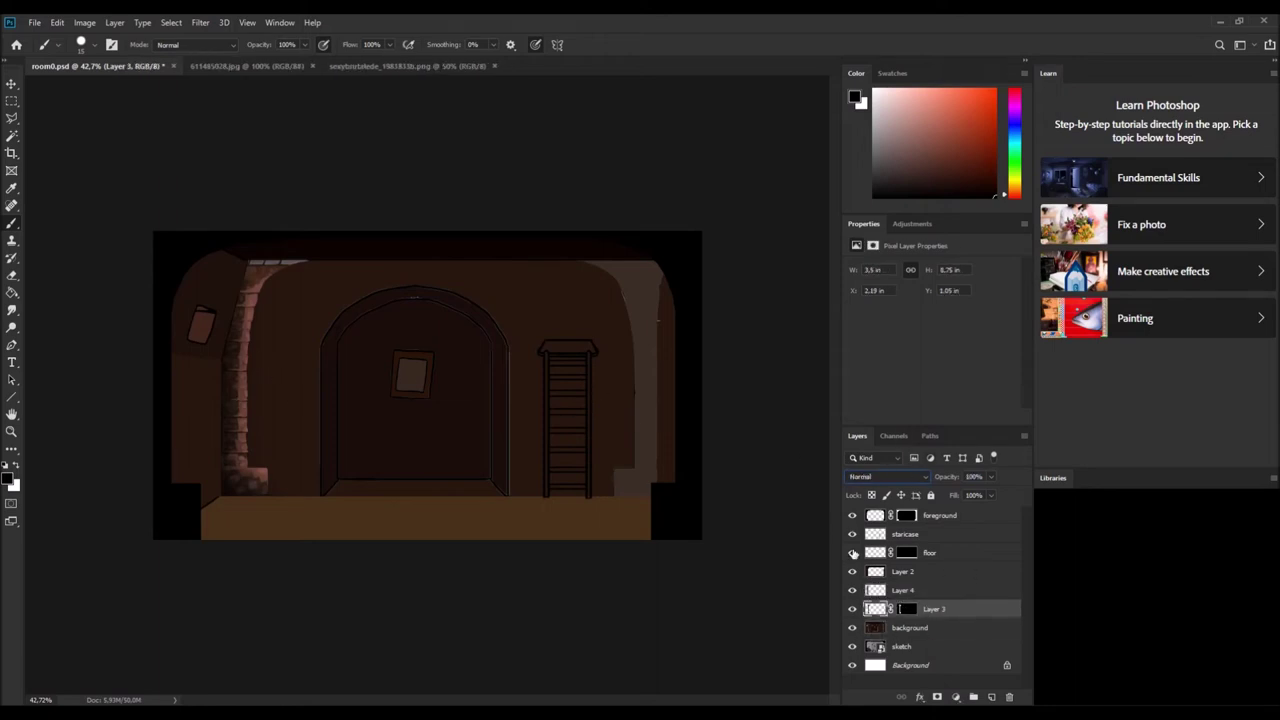
{"action": "left_click", "coordinate": [900, 593]}
{"action": "left_click", "coordinate": [928, 608]}
{"action": "left_click", "coordinate": [920, 595]}
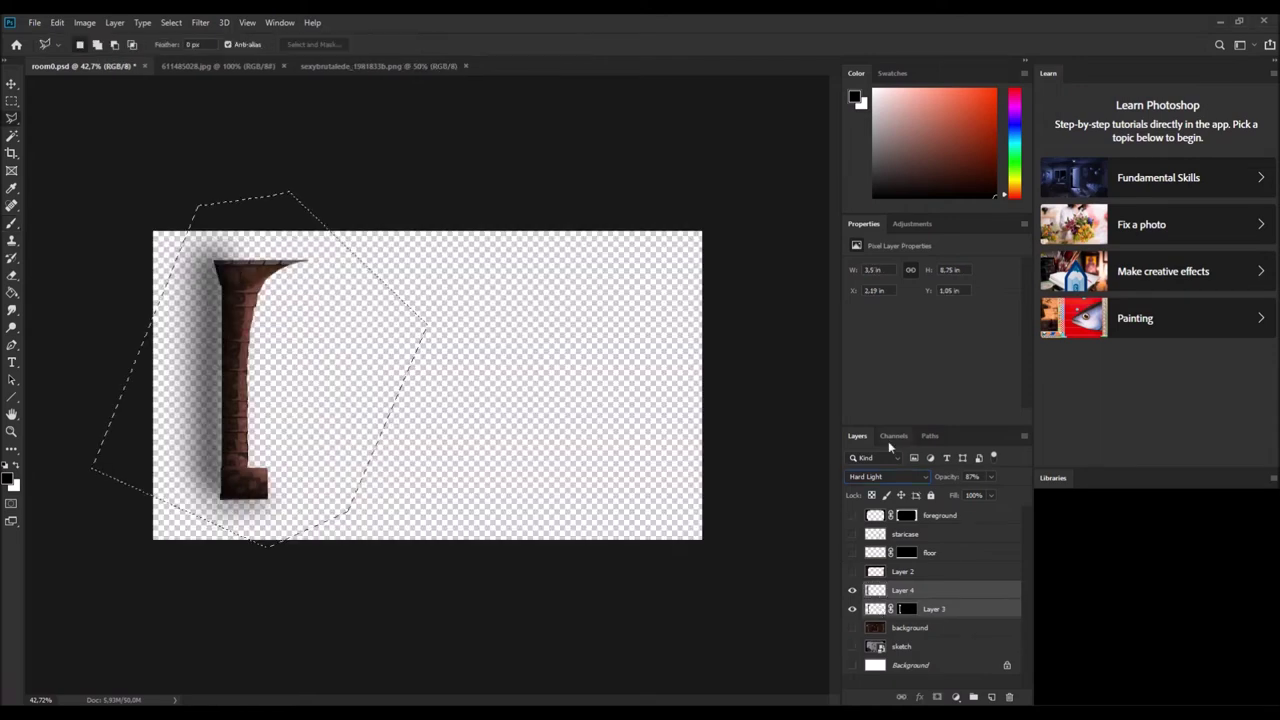
{"action": "key", "text": "ctrl+j"}
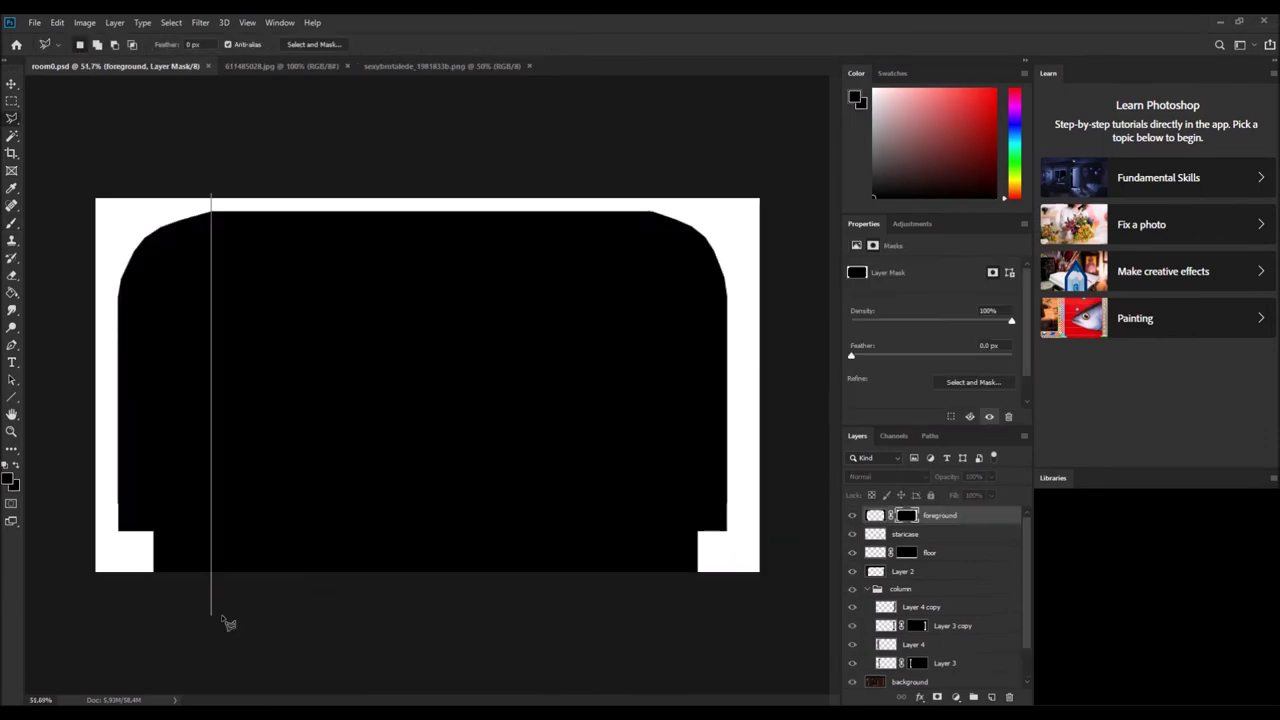
Lasso the left and right portions of the foreground layer's mask and reposition them with Free Transform.
{"action": "key", "text": "ctrl+t"}
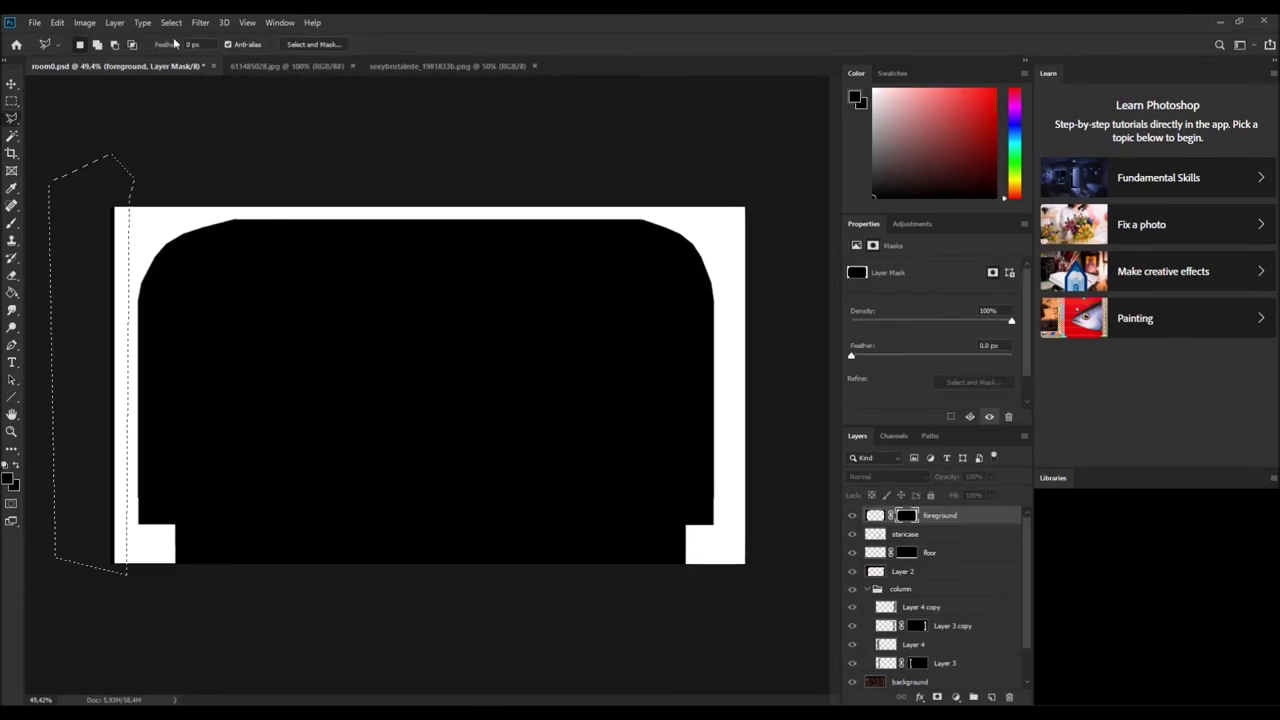
{"action": "scroll", "coordinate": [120, 620], "scroll_direction": "up", "scroll_amount": 4}
{"action": "scroll", "coordinate": [314, 591], "scroll_direction": "left", "scroll_amount": 2}
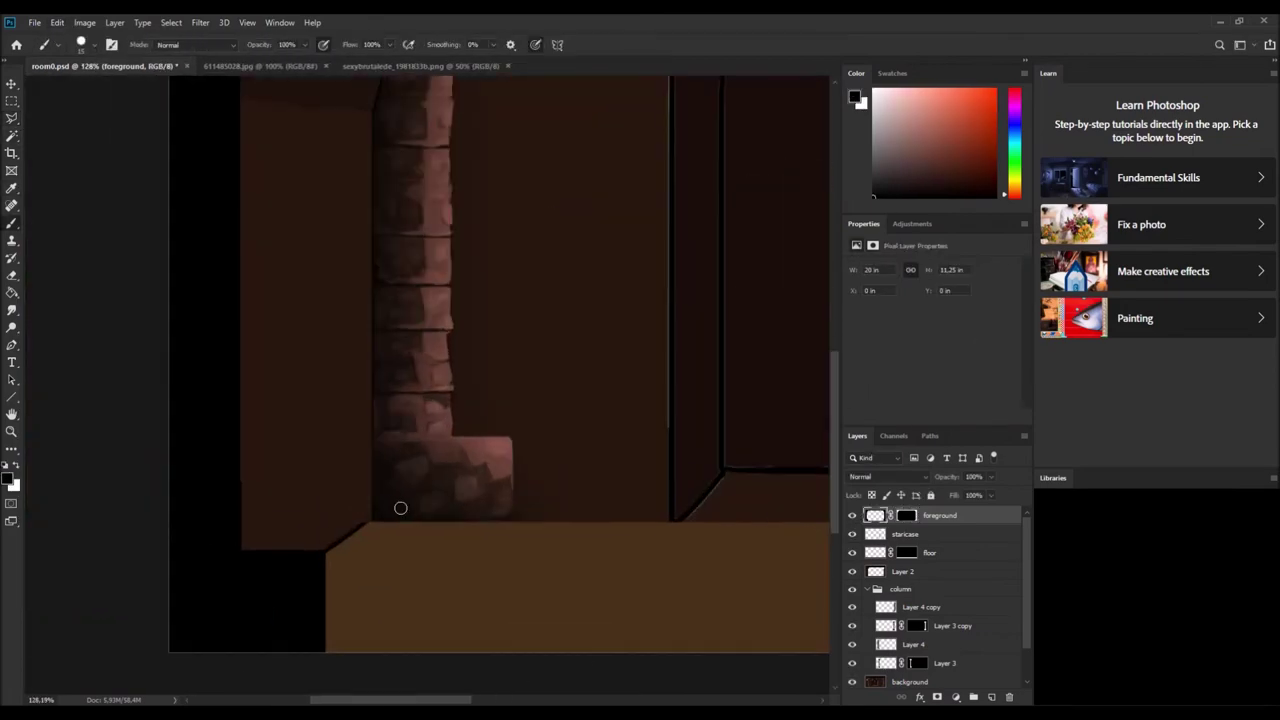
{"action": "scroll", "coordinate": [208, 496], "scroll_direction": "down", "scroll_amount": 3}
{"action": "left_click", "coordinate": [137, 146]}
{"action": "key", "text": "ctrl+t"}
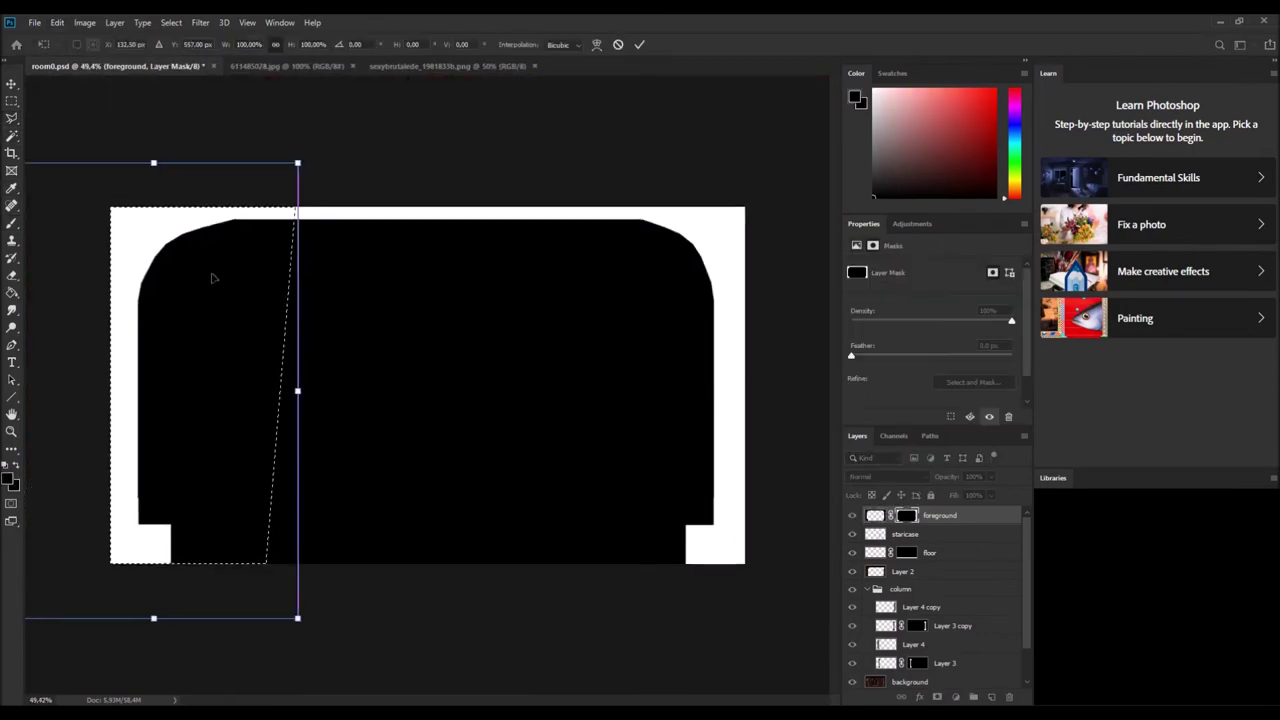
{"action": "left_click_drag", "start_coordinate": [156, 298], "coordinate": [717, 287]}
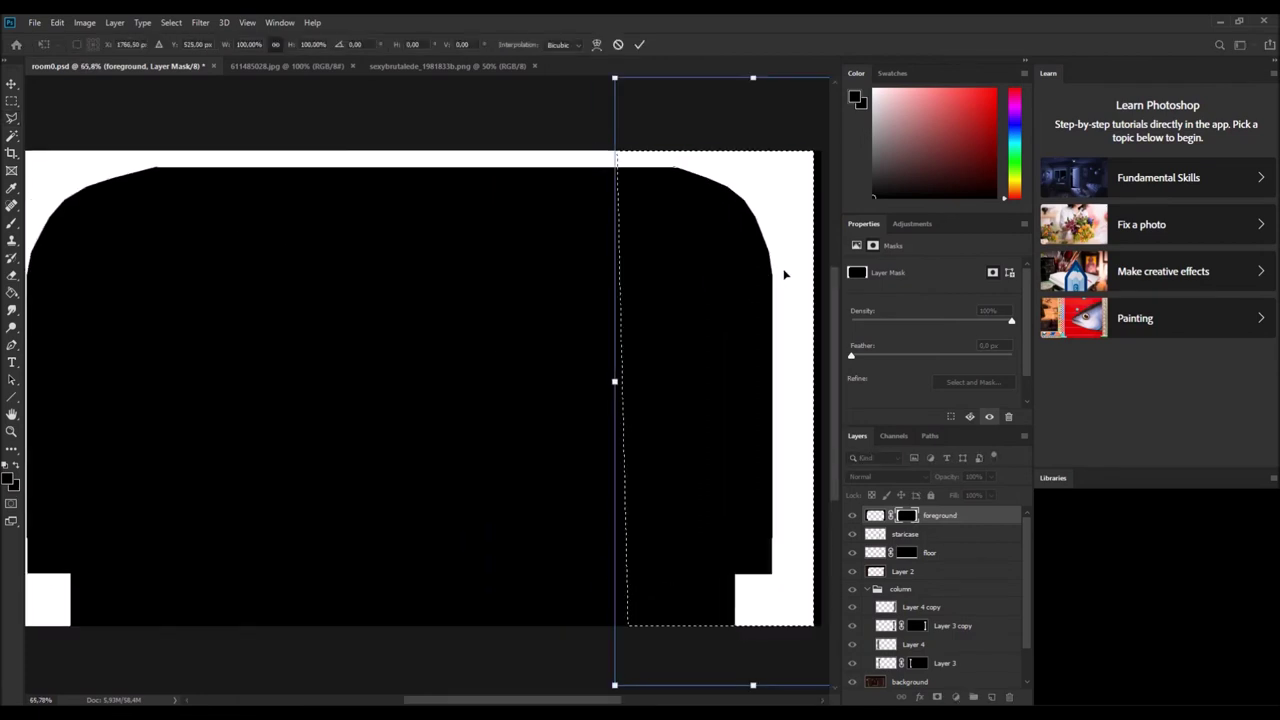
{"action": "key", "text": "Return"}
Display the foreground layer's mask and shift its lassoed left side slightly inward.
{"action": "left_click", "coordinate": [906, 515], "text": "alt"}
{"action": "key", "text": "w"}
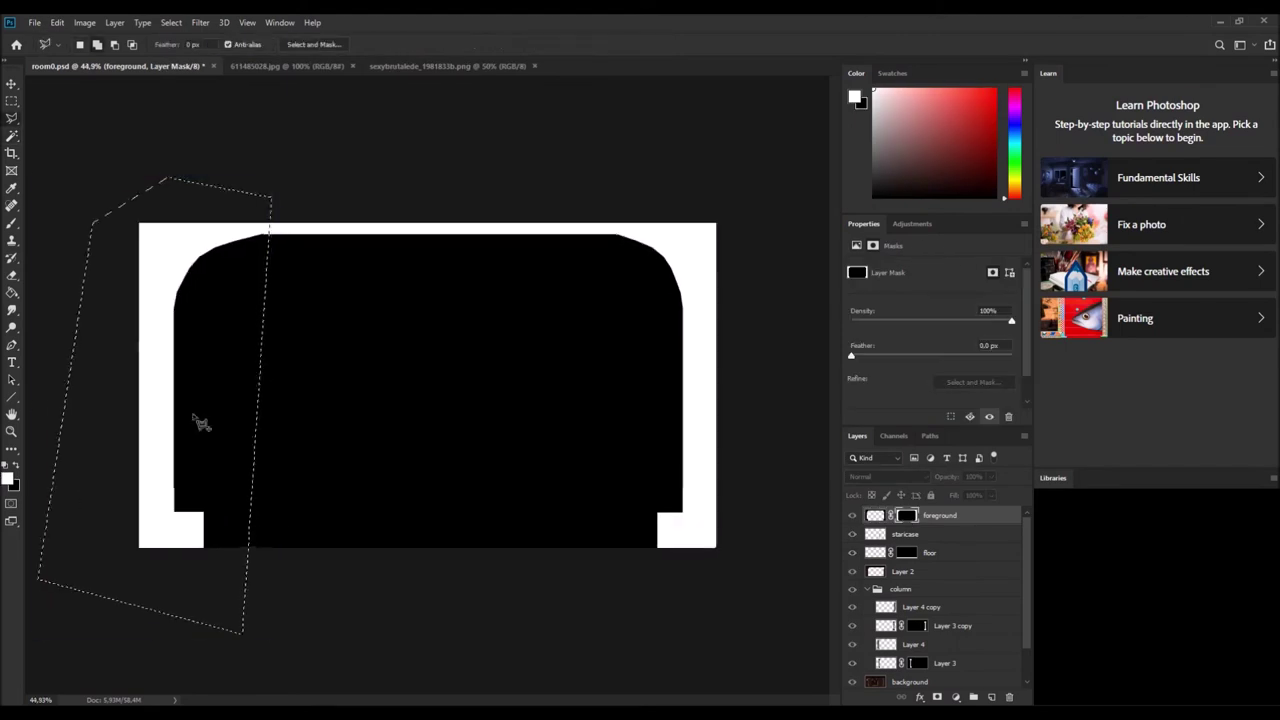
{"action": "key", "text": "ctrl+t"}
{"action": "key", "text": "Return"}
Lasso the right side of the foreground mask with straight segments and apply Free Transform to it.
{"action": "left_click", "coordinate": [616, 578]}
{"action": "left_click", "coordinate": [614, 188]}
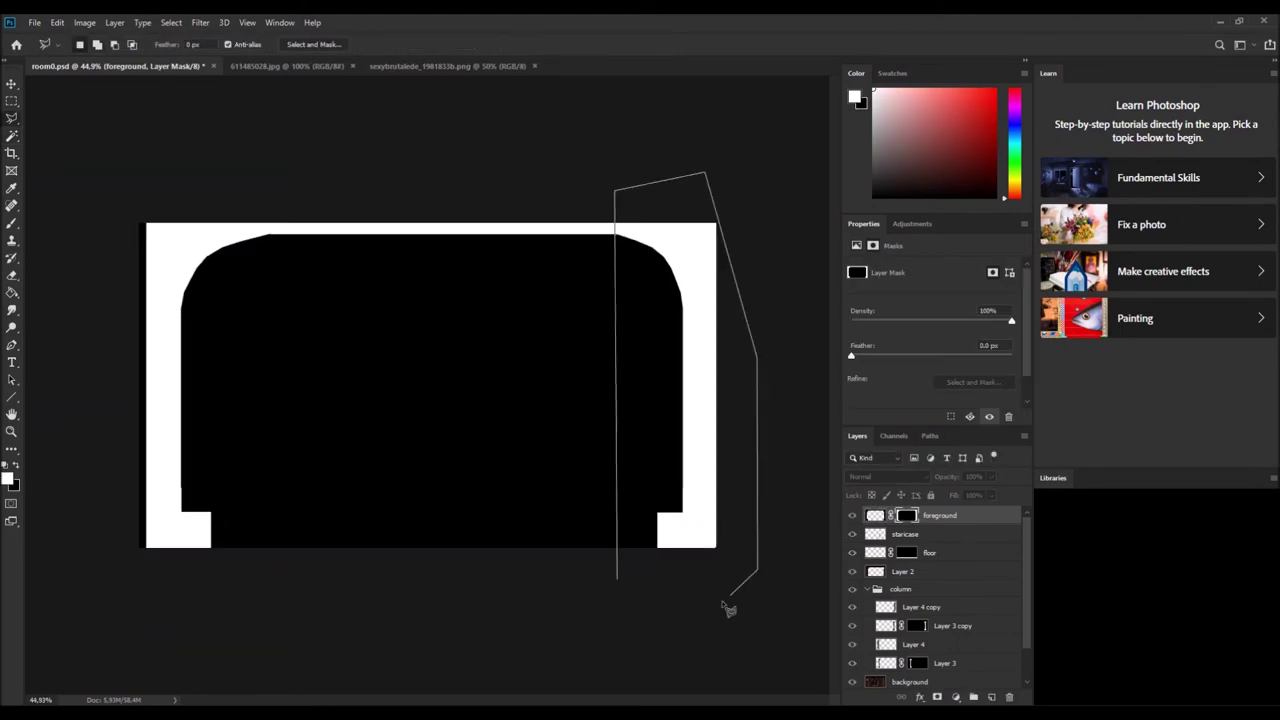
{"action": "left_click", "coordinate": [757, 167]}
{"action": "left_click", "coordinate": [757, 605]}
{"action": "left_click", "coordinate": [616, 578]}
{"action": "key", "text": "ctrl+t"}
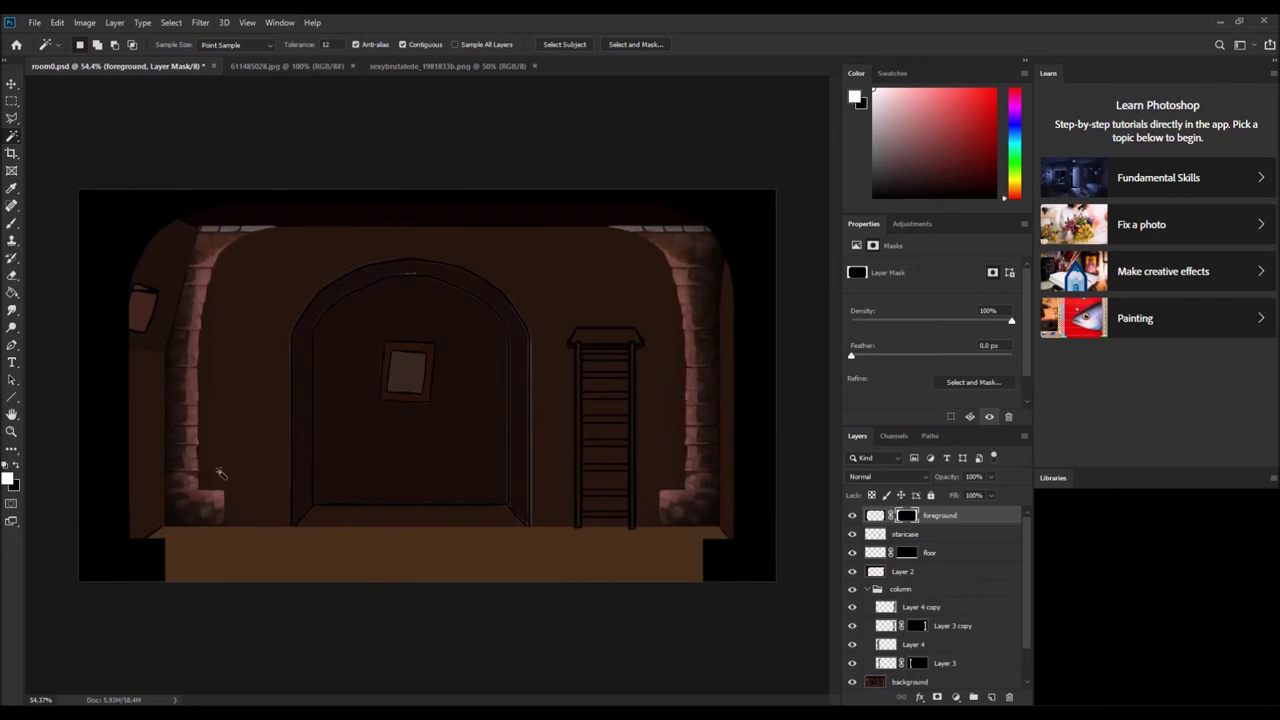
Lasso an irregular outline along the left wall's outer edge and fill it black on the foreground mask to roughen the border.
{"action": "scroll", "coordinate": [220, 474], "scroll_direction": "up", "scroll_amount": 5}
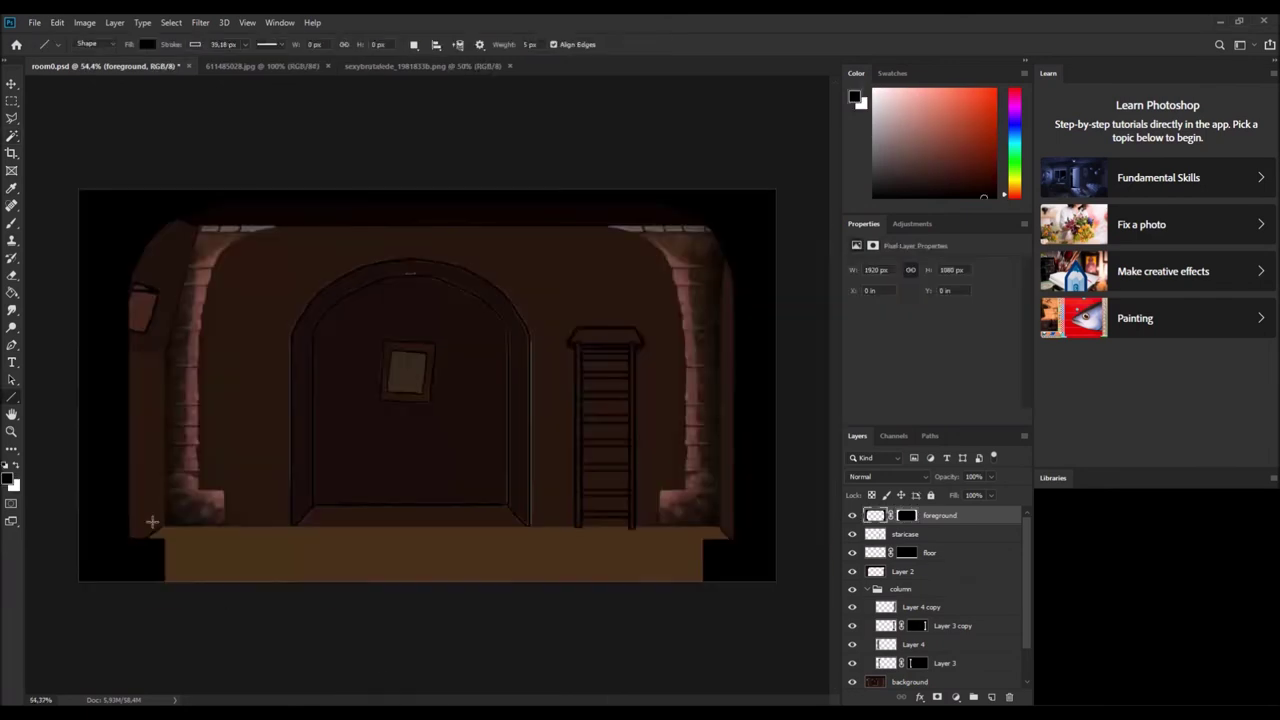
{"action": "key", "text": "l"}
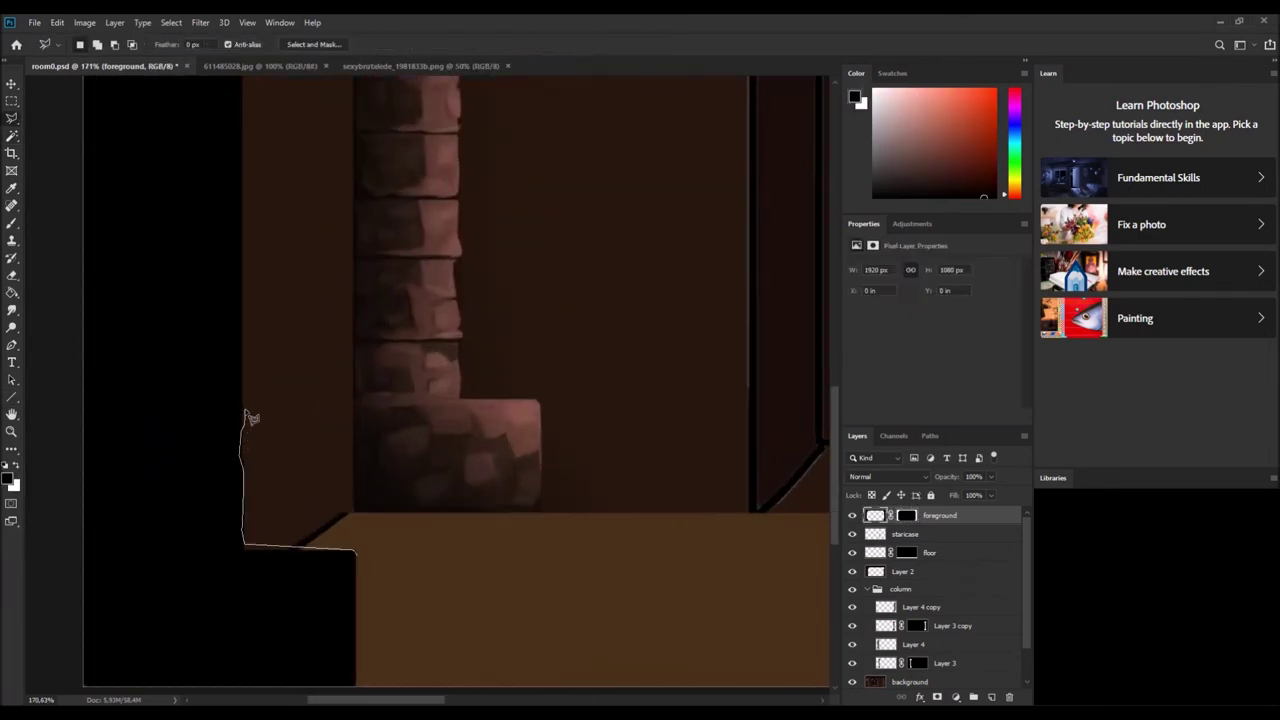
{"action": "scroll", "coordinate": [250, 255], "scroll_direction": "up", "scroll_amount": 6}
{"action": "mouse_move", "coordinate": [250, 260]}
{"action": "left_mouse_down"}
{"action": "mouse_move", "coordinate": [268, 18]}
{"action": "mouse_move", "coordinate": [239, 293]}
{"action": "mouse_move", "coordinate": [248, 248]}
{"action": "left_mouse_up"}
{"action": "scroll", "coordinate": [253, 172], "scroll_direction": "up", "scroll_amount": 3}
{"action": "mouse_move", "coordinate": [253, 172]}
{"action": "left_mouse_down"}
{"action": "mouse_move", "coordinate": [263, 222]}
{"action": "mouse_move", "coordinate": [400, 206]}
{"action": "mouse_move", "coordinate": [423, 528]}
{"action": "mouse_move", "coordinate": [400, 507]}
{"action": "left_mouse_up"}
{"action": "scroll", "coordinate": [400, 206], "scroll_direction": "up", "scroll_amount": 4}
{"action": "scroll", "coordinate": [423, 400], "scroll_direction": "down", "scroll_amount": 15}
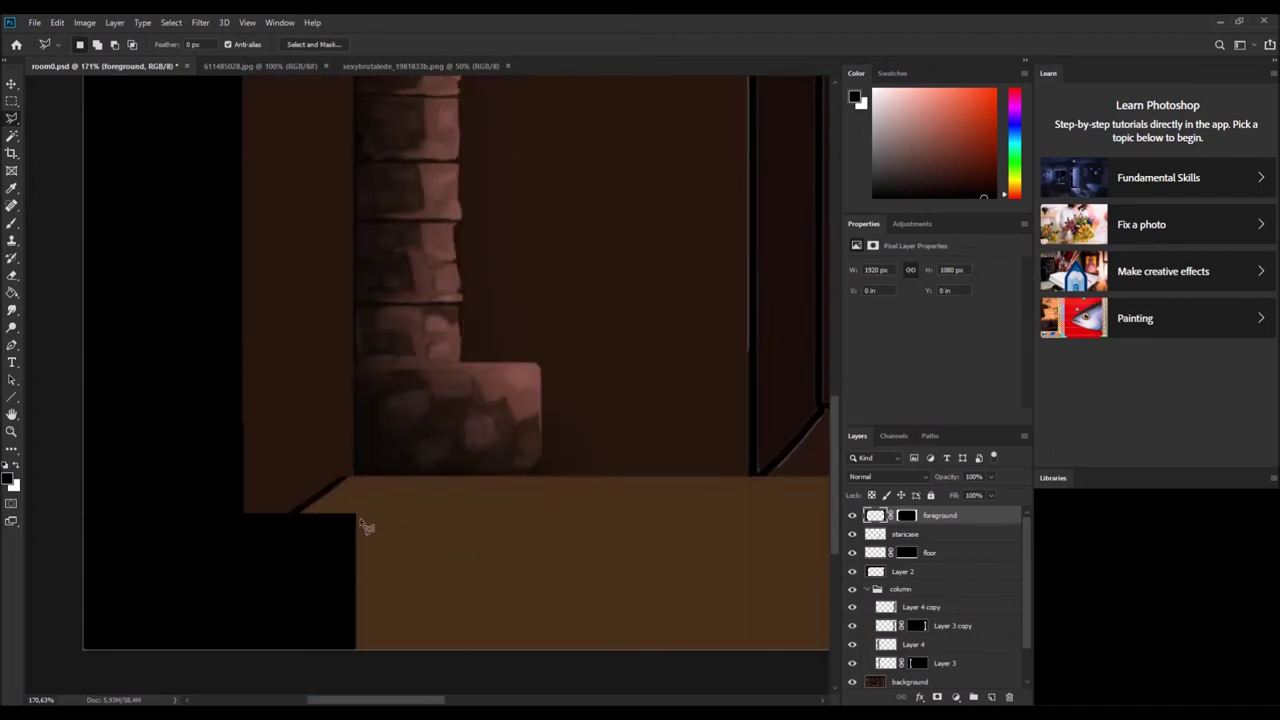
{"action": "key", "text": "ctrl+backslash"}
{"action": "key", "text": "ctrl+d"}
{"action": "scroll", "coordinate": [200, 400], "scroll_direction": "down", "scroll_amount": 5}
{"action": "scroll", "coordinate": [200, 400], "scroll_direction": "up", "scroll_amount": 5}
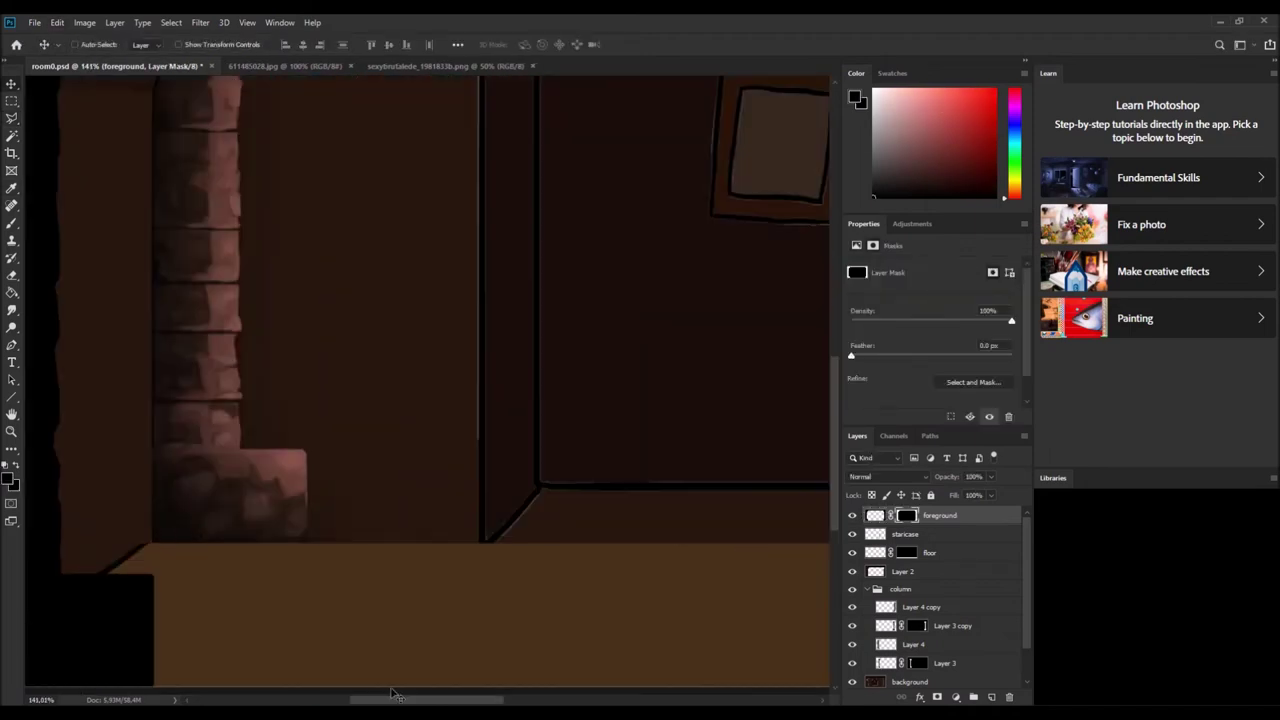
Lasso the small notch at the left wall's lower outer corner to refine the foreground mask there.
{"action": "key", "text": "v"}
{"action": "key", "text": "l"}
{"action": "mouse_move", "coordinate": [194, 551]}
{"action": "left_mouse_down"}
{"action": "mouse_move", "coordinate": [240, 561]}
{"action": "mouse_move", "coordinate": [200, 560]}
{"action": "left_mouse_up"}
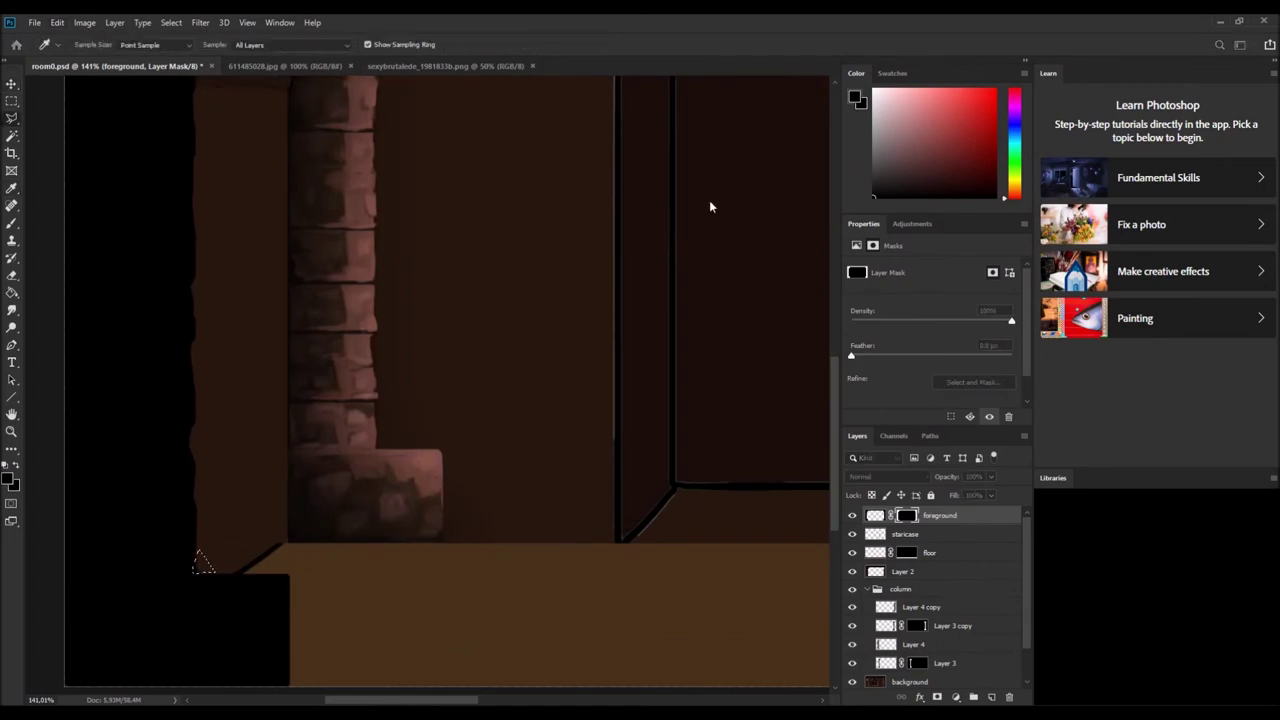
{"action": "scroll", "coordinate": [540, 330], "scroll_direction": "down", "scroll_amount": 3}
{"action": "scroll", "coordinate": [540, 330], "scroll_direction": "down", "scroll_amount": 3}
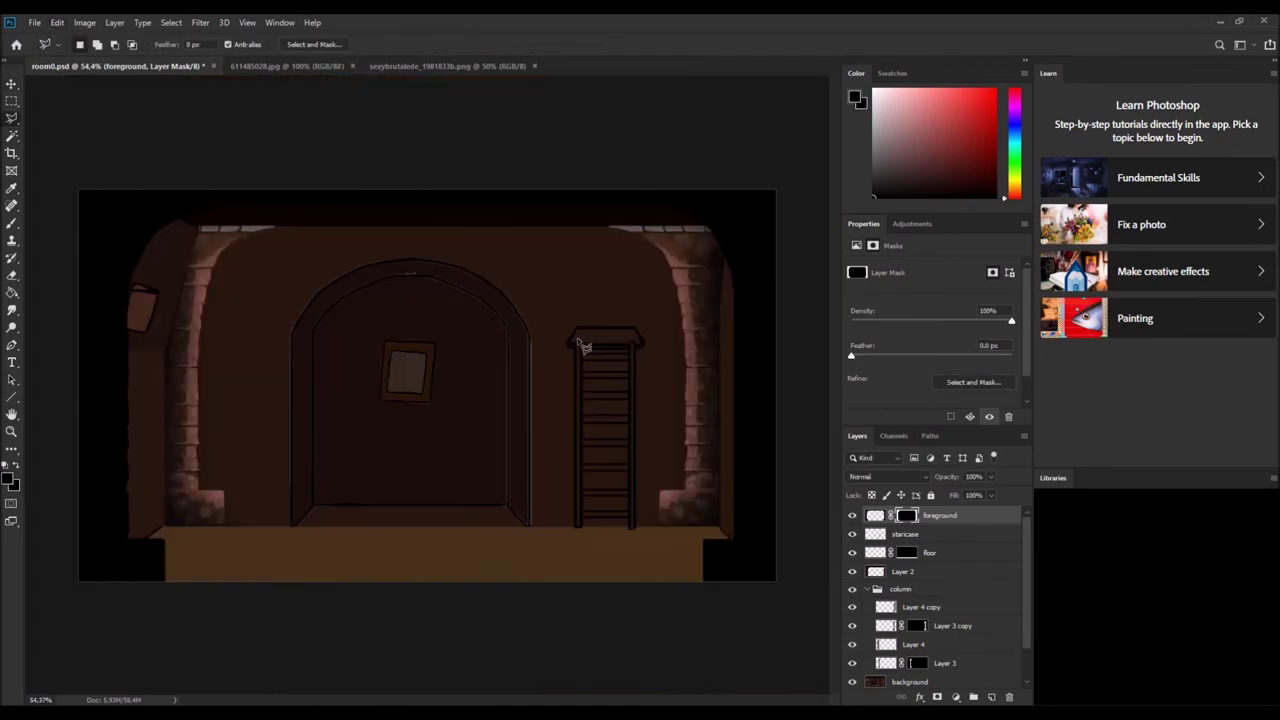
Lasso a jagged outline up the right wall's outer edge and fill it on the foreground mask to roughen the border.
{"action": "scroll", "coordinate": [585, 343], "scroll_direction": "up", "scroll_amount": 6}
{"action": "left_click_drag", "start_coordinate": [765, 505], "coordinate": [786, 510]}
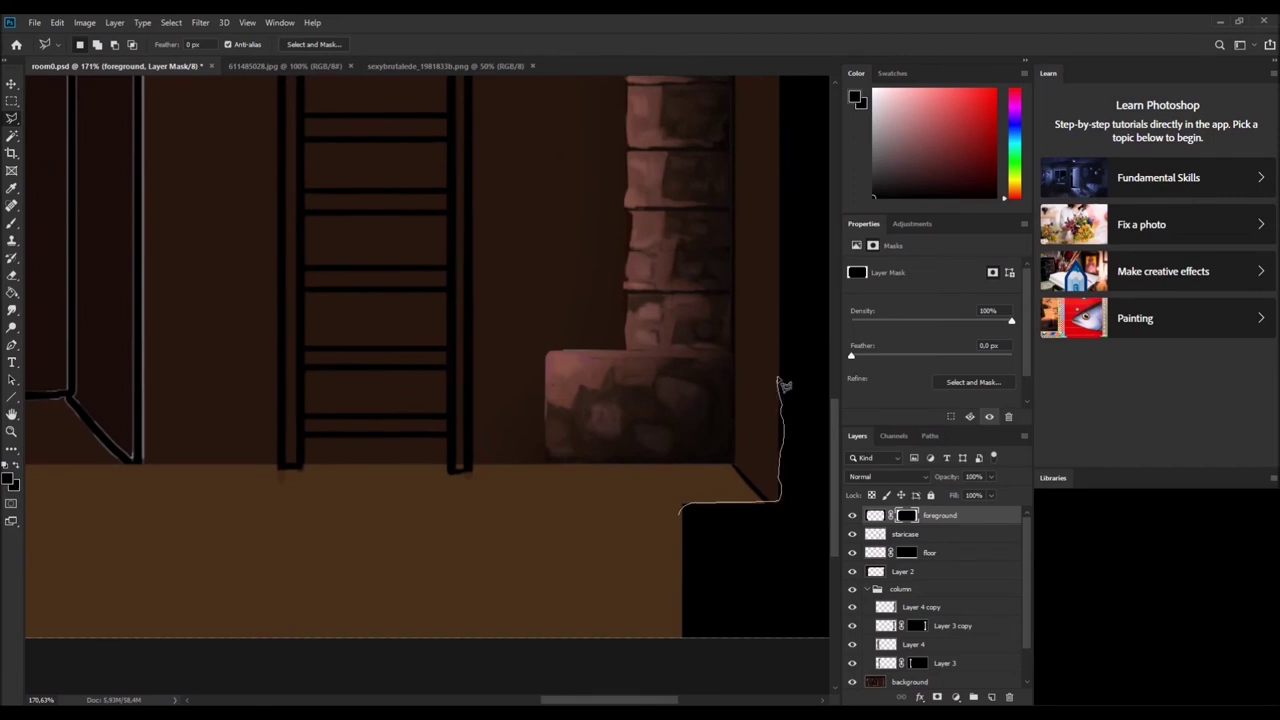
{"action": "mouse_move", "coordinate": [787, 278]}
{"action": "left_mouse_down"}
{"action": "mouse_move", "coordinate": [796, 237]}
{"action": "mouse_move", "coordinate": [780, 219]}
{"action": "mouse_move", "coordinate": [625, 257]}
{"action": "mouse_move", "coordinate": [612, 233]}
{"action": "mouse_move", "coordinate": [626, 14]}
{"action": "mouse_move", "coordinate": [616, 222]}
{"action": "left_mouse_up"}
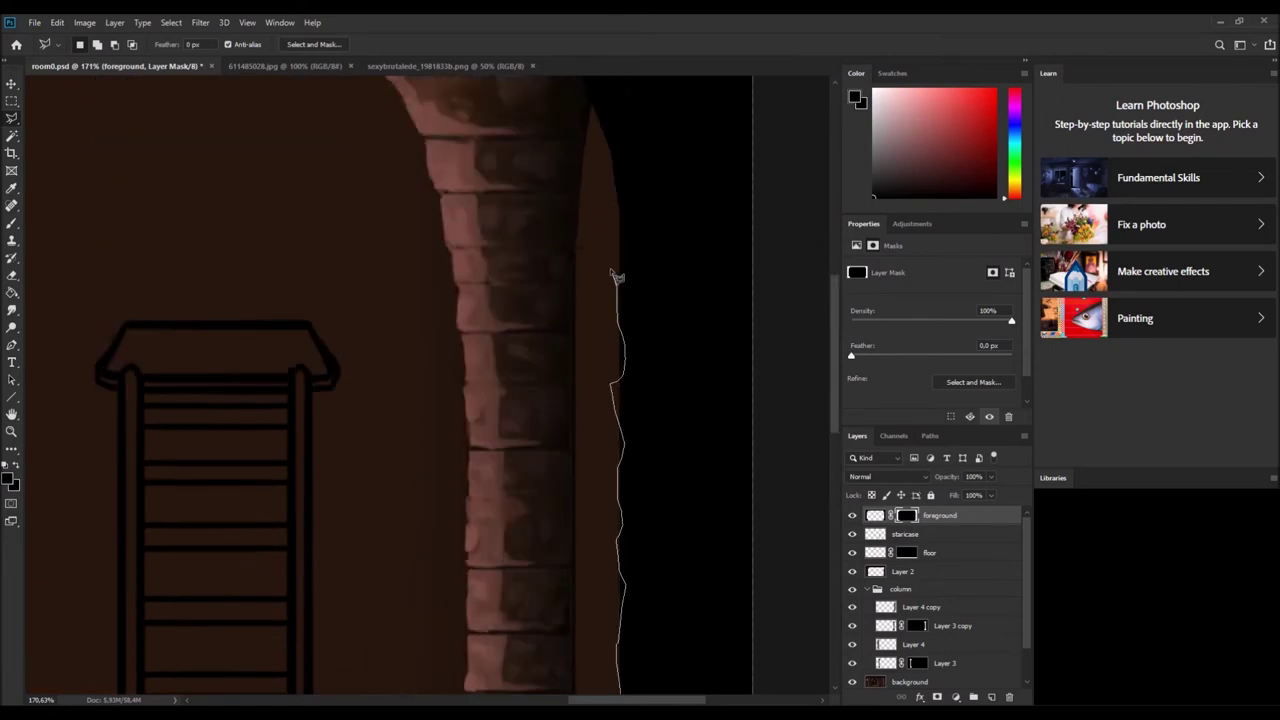
{"action": "left_click_drag", "start_coordinate": [598, 125], "coordinate": [523, 549]}
{"action": "scroll", "coordinate": [471, 309], "scroll_direction": "down", "scroll_amount": 6}
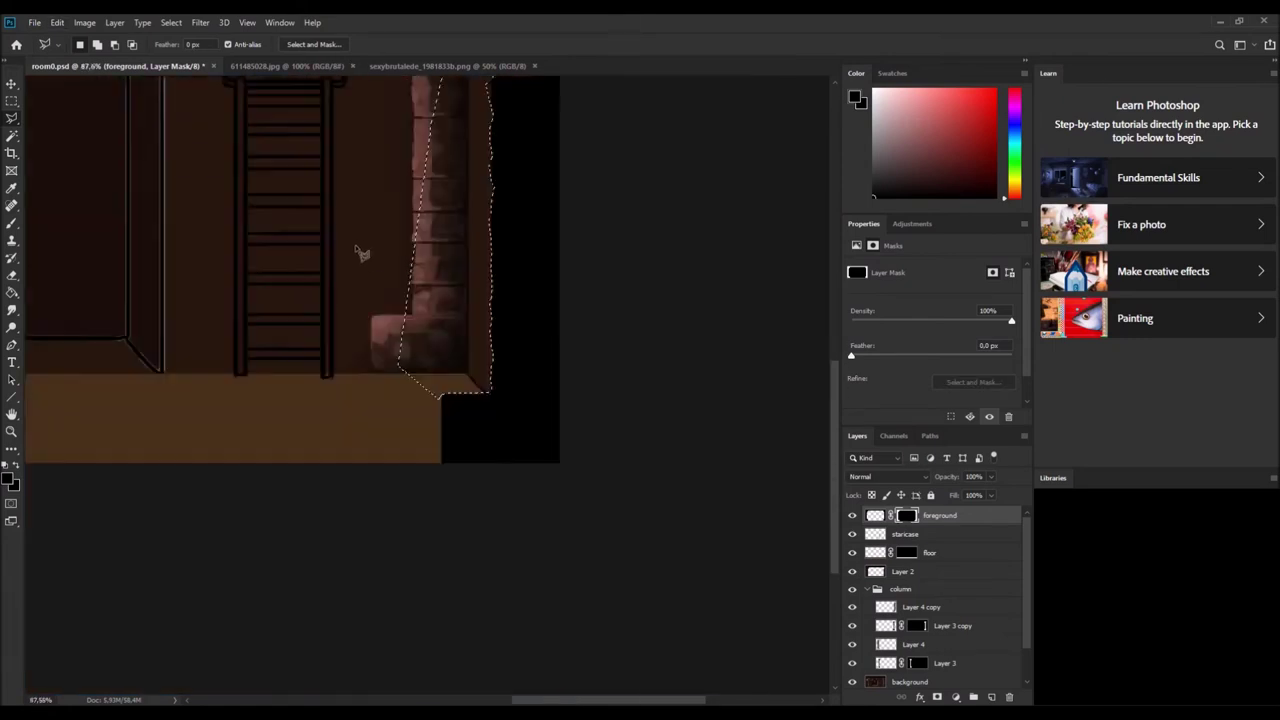
Preview the whole room illustration in full-screen mode and return to the normal workspace.
{"action": "key", "text": "f"}
{"action": "key", "text": "f"}
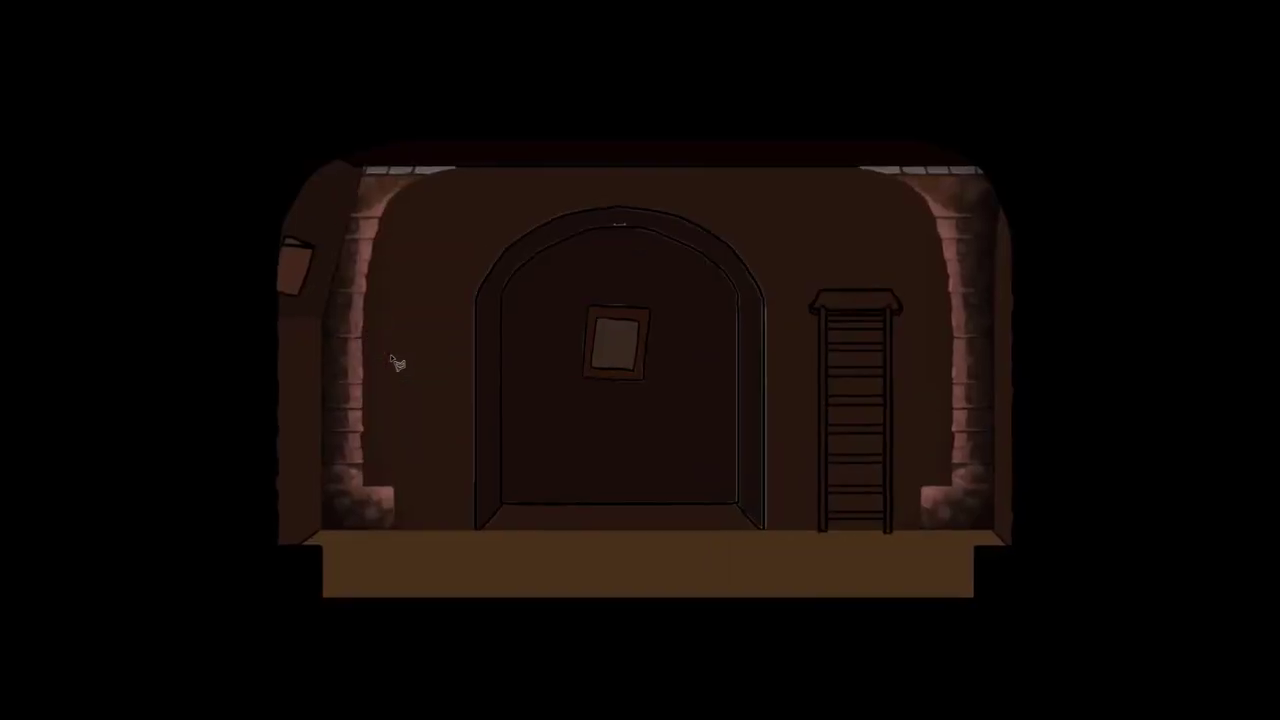
{"action": "key", "text": "f"}
Draw irregular black brick outlines on the background layer, covering the wall between the left pillar and the doorway.
{"action": "scroll", "coordinate": [266, 205], "scroll_direction": "up", "scroll_amount": 4}
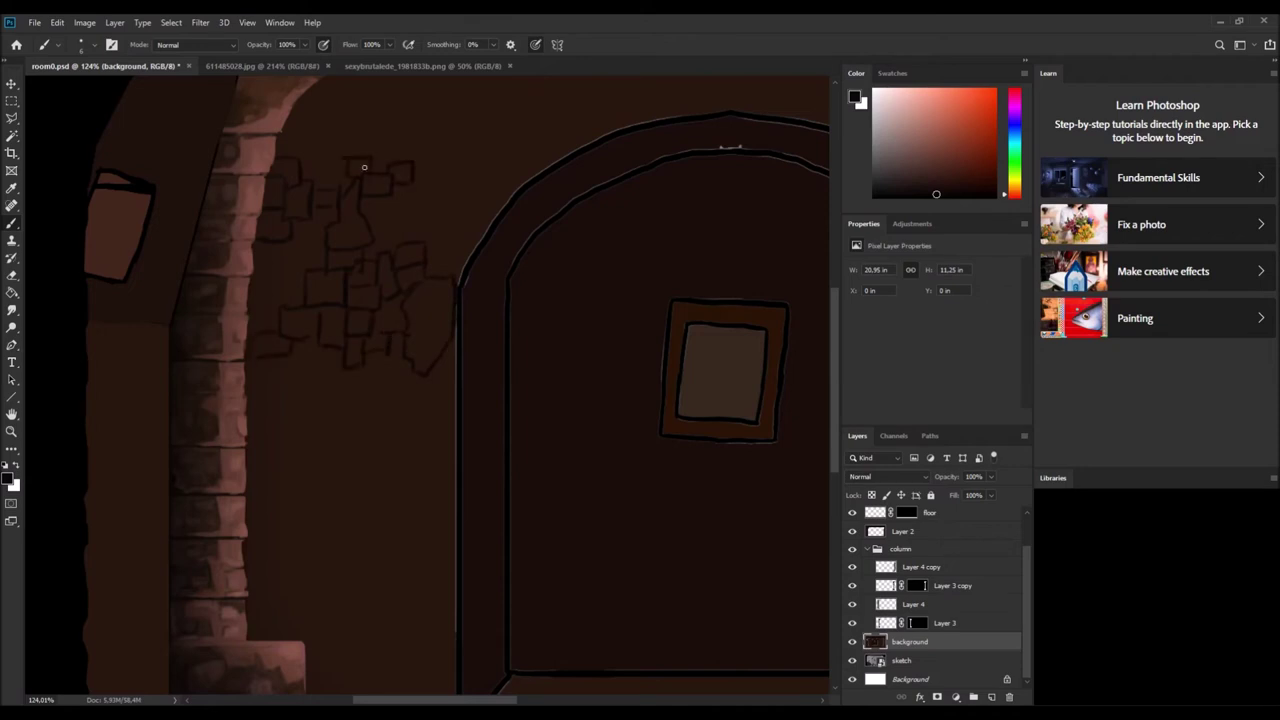
{"action": "scroll", "coordinate": [393, 350], "scroll_direction": "down", "scroll_amount": 2}
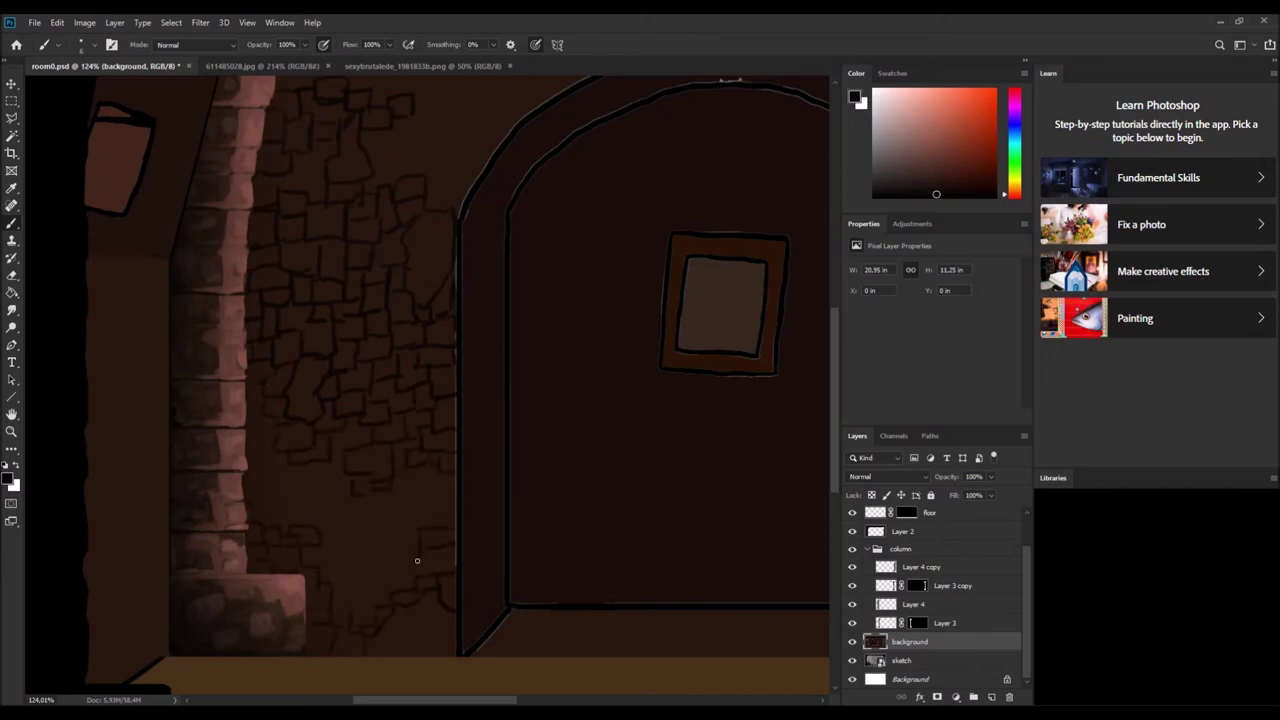
{"action": "scroll", "coordinate": [442, 505], "scroll_direction": "up", "scroll_amount": 2}
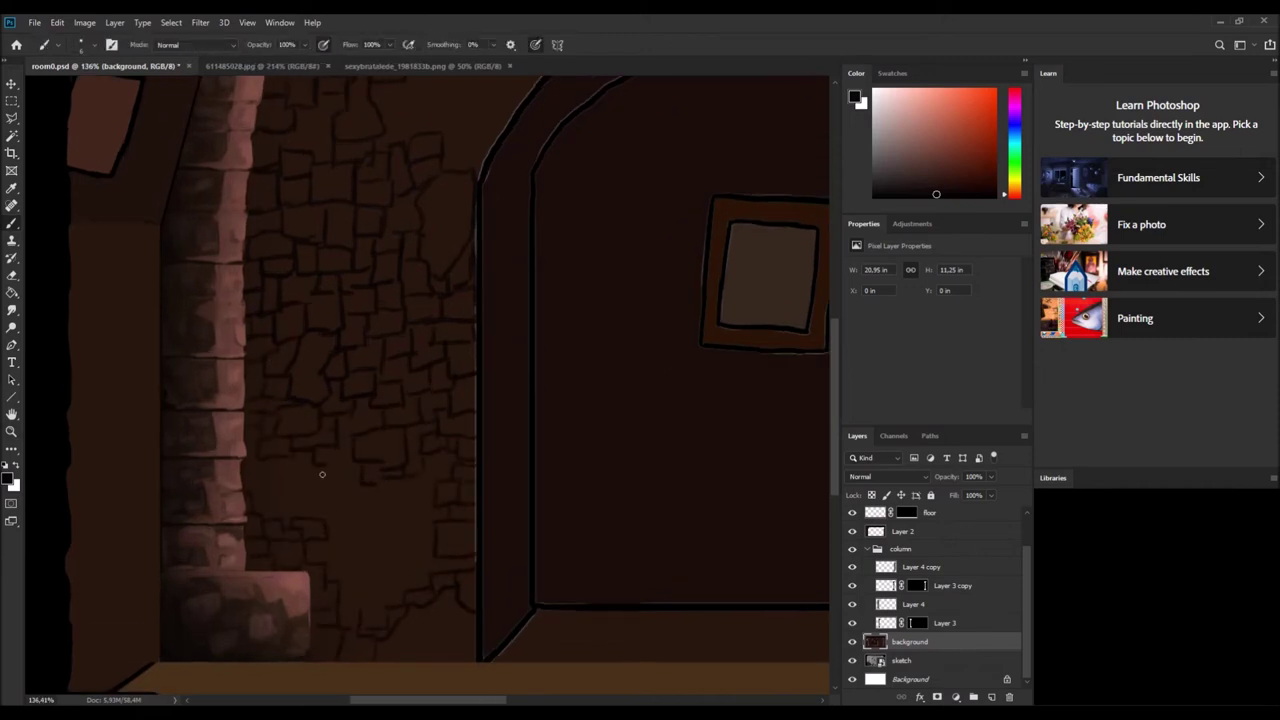
{"action": "scroll", "coordinate": [330, 525], "scroll_direction": "up", "scroll_amount": 1}
Paint pinkish edges and reddish-brown fills on the wall bricks using colours sampled from the pillar.
{"action": "left_click", "coordinate": [447, 260], "text": "alt"}
{"action": "left_click_drag", "start_coordinate": [401, 290], "coordinate": [311, 287]}
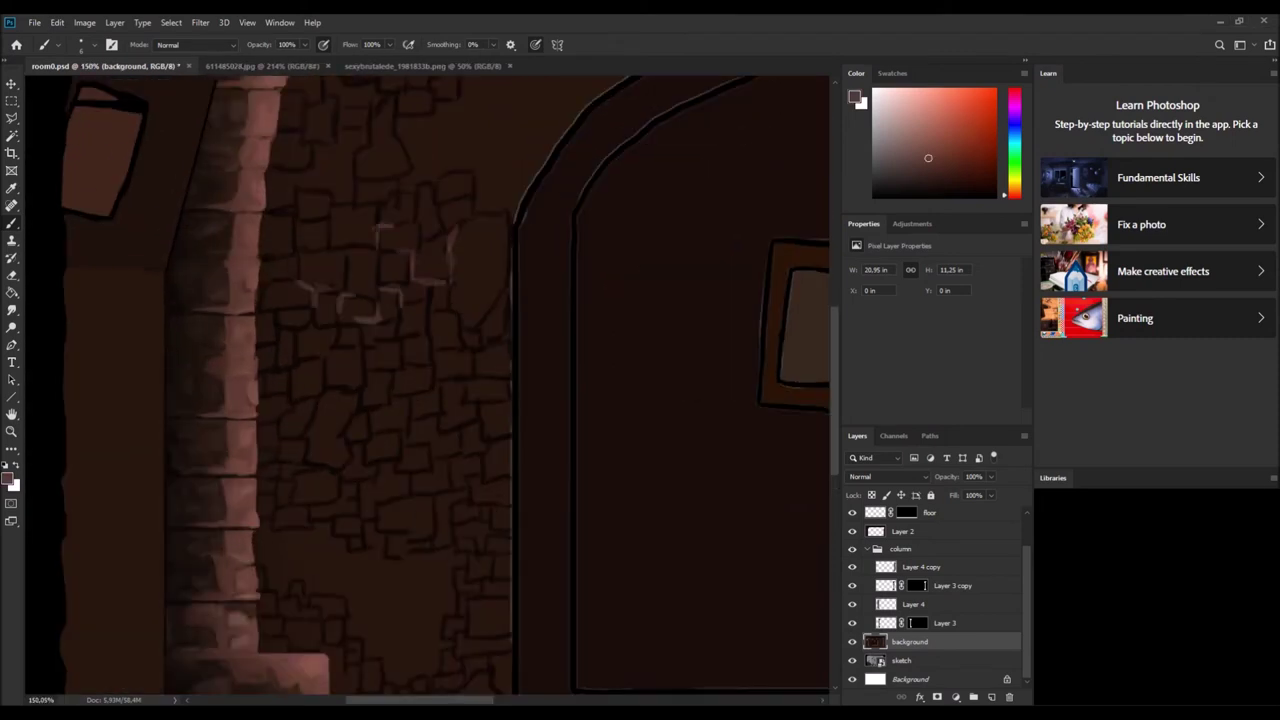
{"action": "left_click", "coordinate": [230, 218], "text": "alt"}
{"action": "key", "text": "bracketright"}
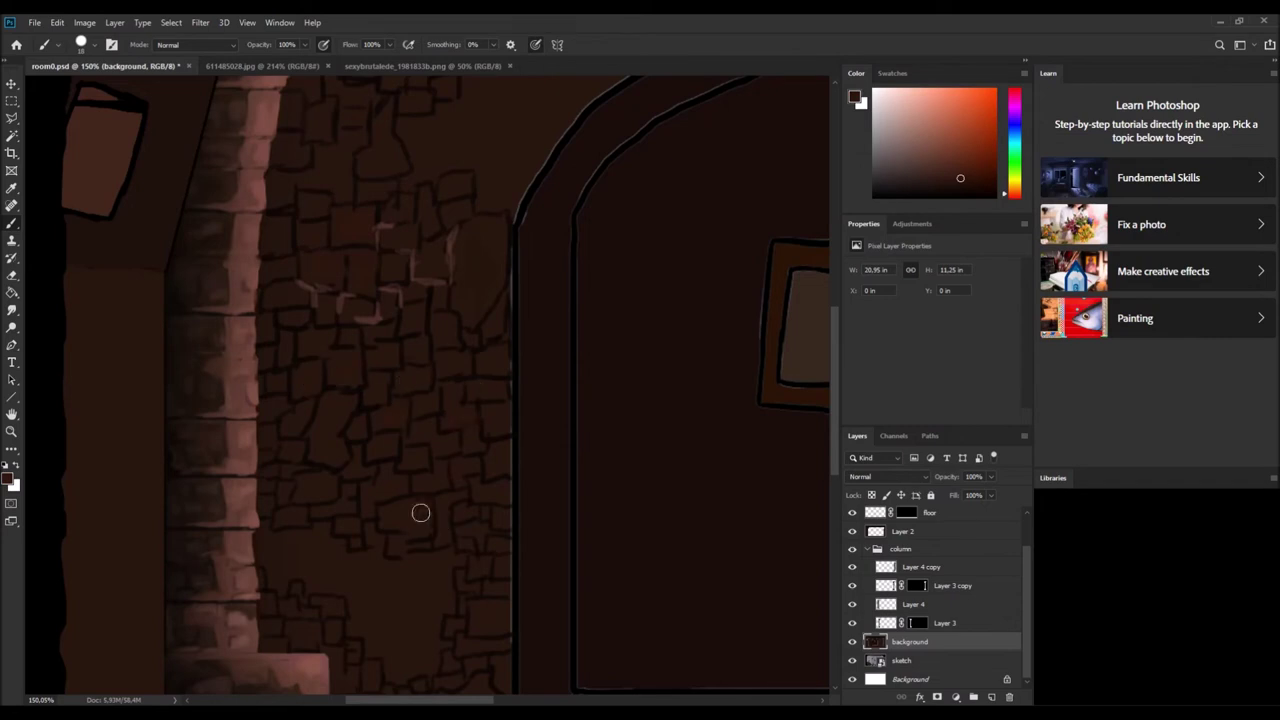
{"action": "left_click", "coordinate": [223, 291], "text": "alt"}
{"action": "scroll", "coordinate": [476, 551], "scroll_direction": "up", "scroll_amount": 3}
Paint pink edge highlights on bricks across the wall between the left pillar and the doorway.
{"action": "left_click", "coordinate": [331, 368], "text": "alt"}
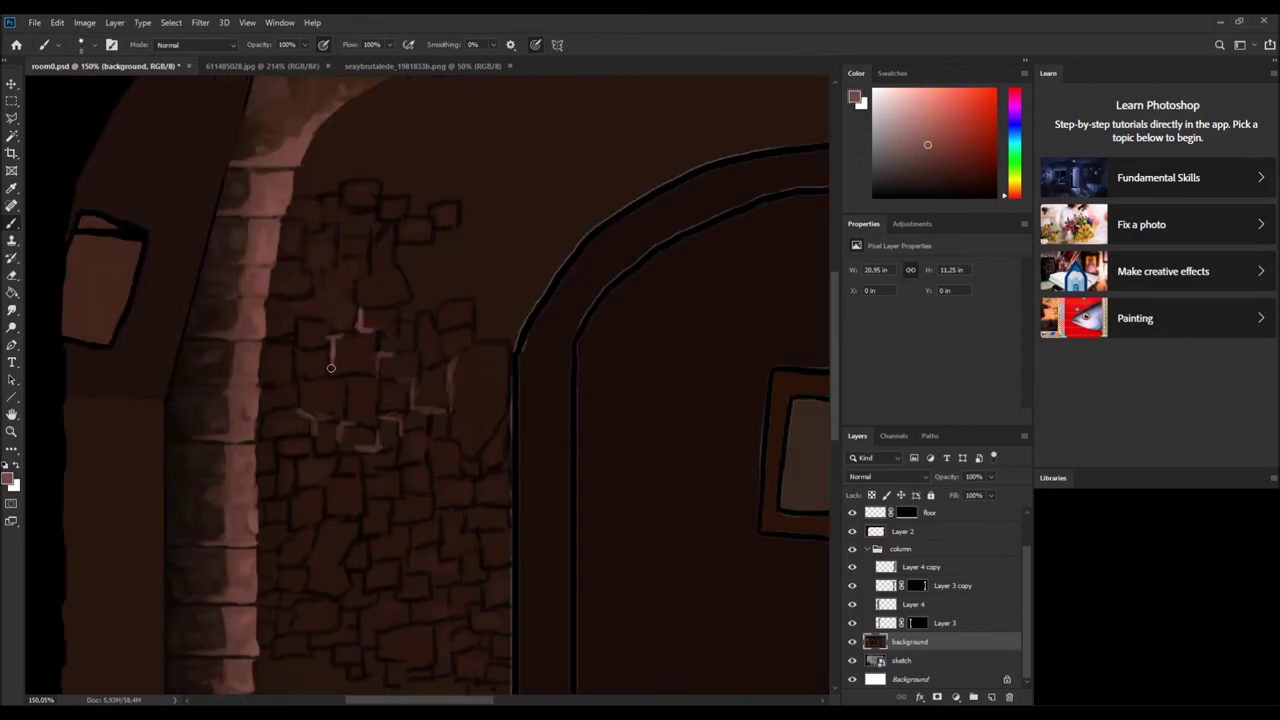
{"action": "left_click_drag", "start_coordinate": [355, 268], "coordinate": [368, 310]}
{"action": "left_click_drag", "start_coordinate": [385, 225], "coordinate": [470, 365]}
{"action": "left_click_drag", "start_coordinate": [318, 232], "coordinate": [338, 272]}
{"action": "left_click_drag", "start_coordinate": [345, 190], "coordinate": [368, 210]}
{"action": "mouse_move", "coordinate": [370, 500]}
{"action": "left_mouse_down"}
{"action": "mouse_move", "coordinate": [390, 528]}
{"action": "mouse_move", "coordinate": [434, 518]}
{"action": "mouse_move", "coordinate": [405, 522]}
{"action": "left_mouse_up"}
{"action": "scroll", "coordinate": [371, 510], "scroll_direction": "down", "scroll_amount": 3}
{"action": "left_click_drag", "start_coordinate": [440, 415], "coordinate": [450, 450]}
{"action": "left_click_drag", "start_coordinate": [300, 360], "coordinate": [315, 380]}
{"action": "left_click_drag", "start_coordinate": [345, 435], "coordinate": [355, 462]}
{"action": "left_click_drag", "start_coordinate": [326, 395], "coordinate": [360, 410]}
{"action": "left_click_drag", "start_coordinate": [414, 332], "coordinate": [428, 352]}
{"action": "left_click_drag", "start_coordinate": [345, 272], "coordinate": [365, 305]}
{"action": "left_click_drag", "start_coordinate": [444, 343], "coordinate": [460, 360]}
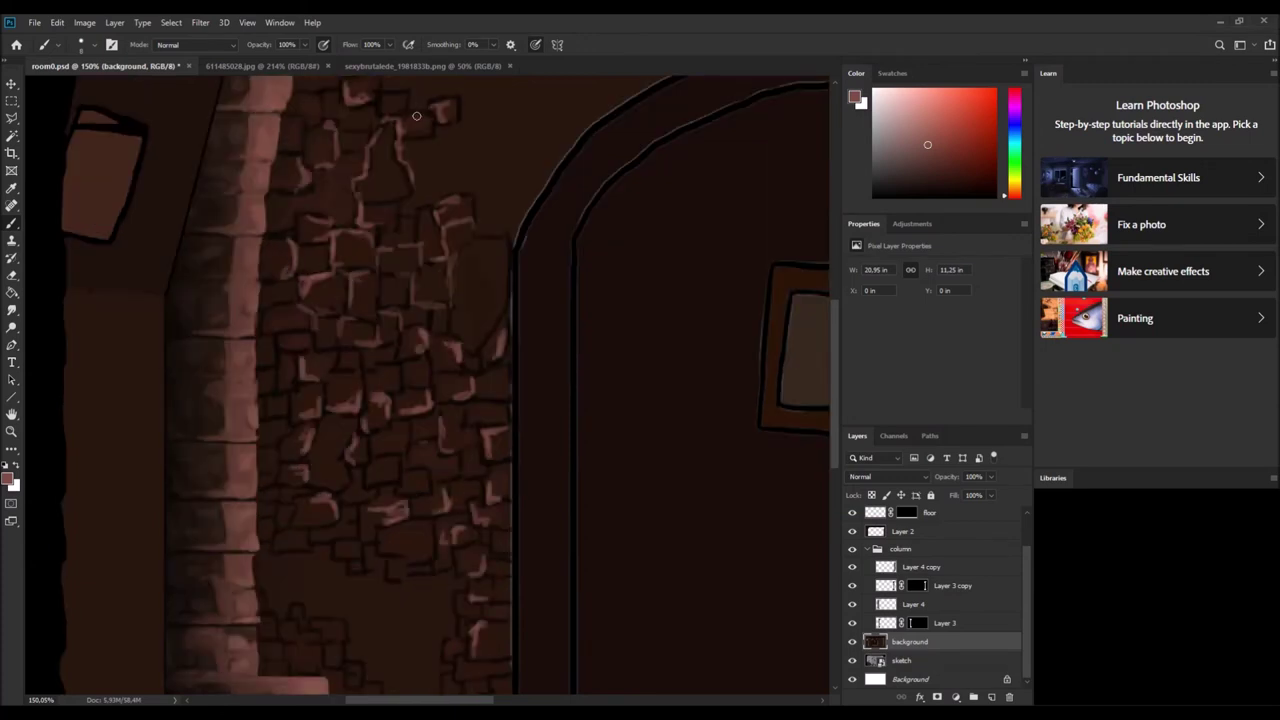
{"action": "scroll", "coordinate": [383, 322], "scroll_direction": "up", "scroll_amount": 3}
{"action": "left_click_drag", "start_coordinate": [383, 322], "coordinate": [408, 323]}
Shade the upper bricks beside the pillar and darken the large triangular stone with sampled brown tones.
{"action": "left_click", "coordinate": [471, 366], "text": "alt"}
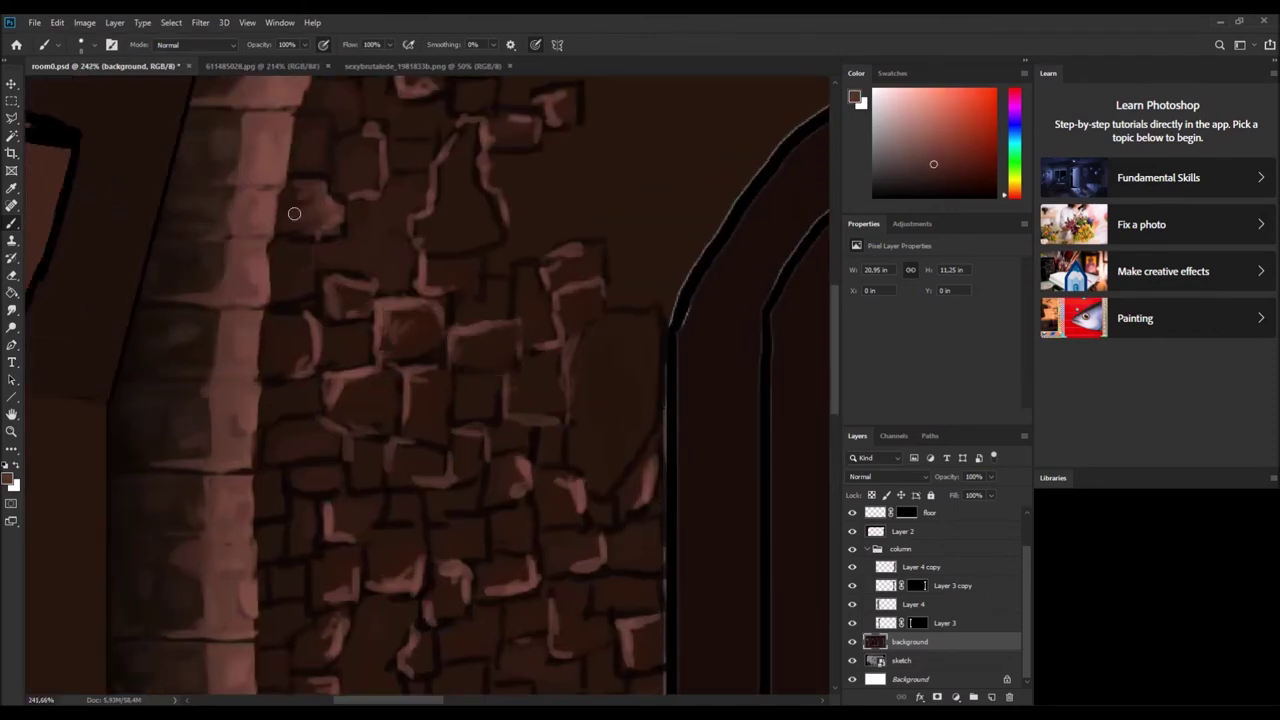
{"action": "left_click", "coordinate": [456, 141], "text": "alt"}
{"action": "left_click", "coordinate": [456, 141], "text": "alt"}
{"action": "mouse_move", "coordinate": [462, 180]}
{"action": "left_mouse_down"}
{"action": "mouse_move", "coordinate": [440, 220]}
{"action": "mouse_move", "coordinate": [332, 228]}
{"action": "left_mouse_up"}
{"action": "left_click", "coordinate": [497, 169], "text": "alt"}
{"action": "left_click", "coordinate": [407, 279], "text": "alt"}
{"action": "left_click", "coordinate": [455, 245], "text": "alt"}
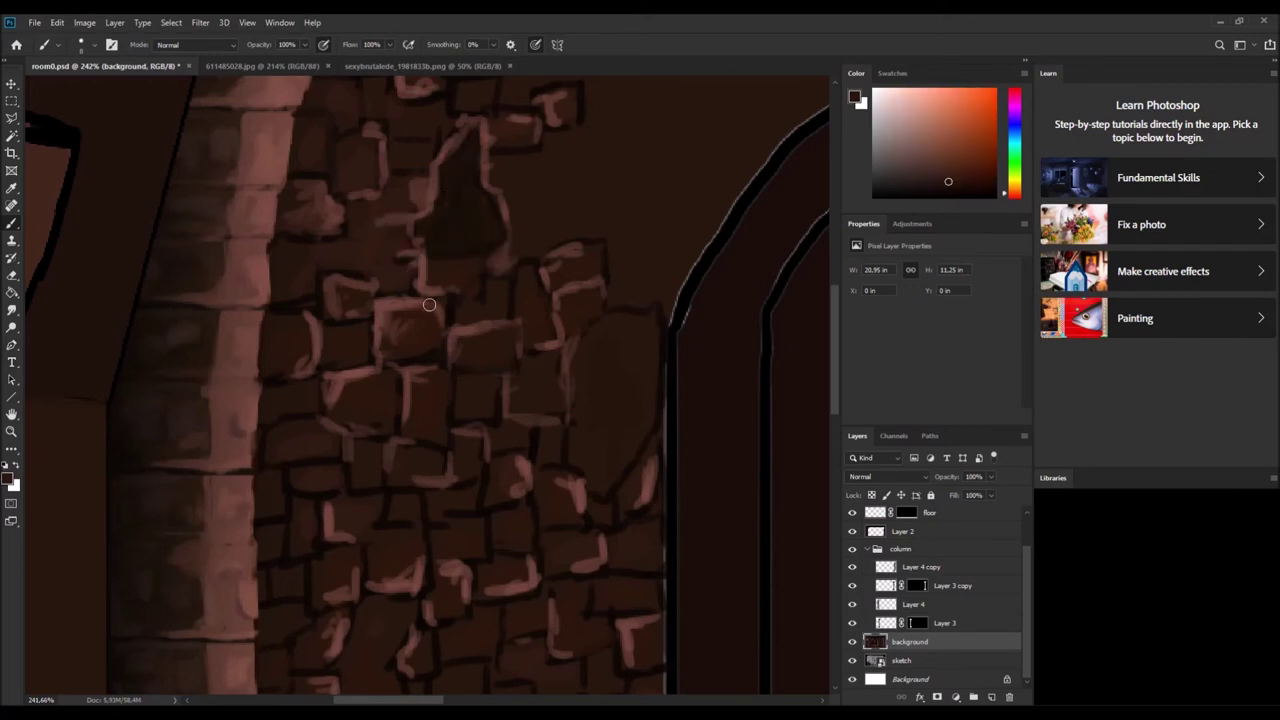
Paint soft pinkish edges on the large stone beside the door arch and on the neighbouring bricks.
{"action": "left_click", "coordinate": [497, 326], "text": "alt"}
{"action": "mouse_move", "coordinate": [455, 336]}
{"action": "left_mouse_down"}
{"action": "mouse_move", "coordinate": [505, 348]}
{"action": "mouse_move", "coordinate": [518, 372]}
{"action": "mouse_move", "coordinate": [655, 310]}
{"action": "left_mouse_up"}
{"action": "left_click", "coordinate": [559, 337], "text": "alt"}
{"action": "left_click", "coordinate": [575, 395], "text": "alt"}
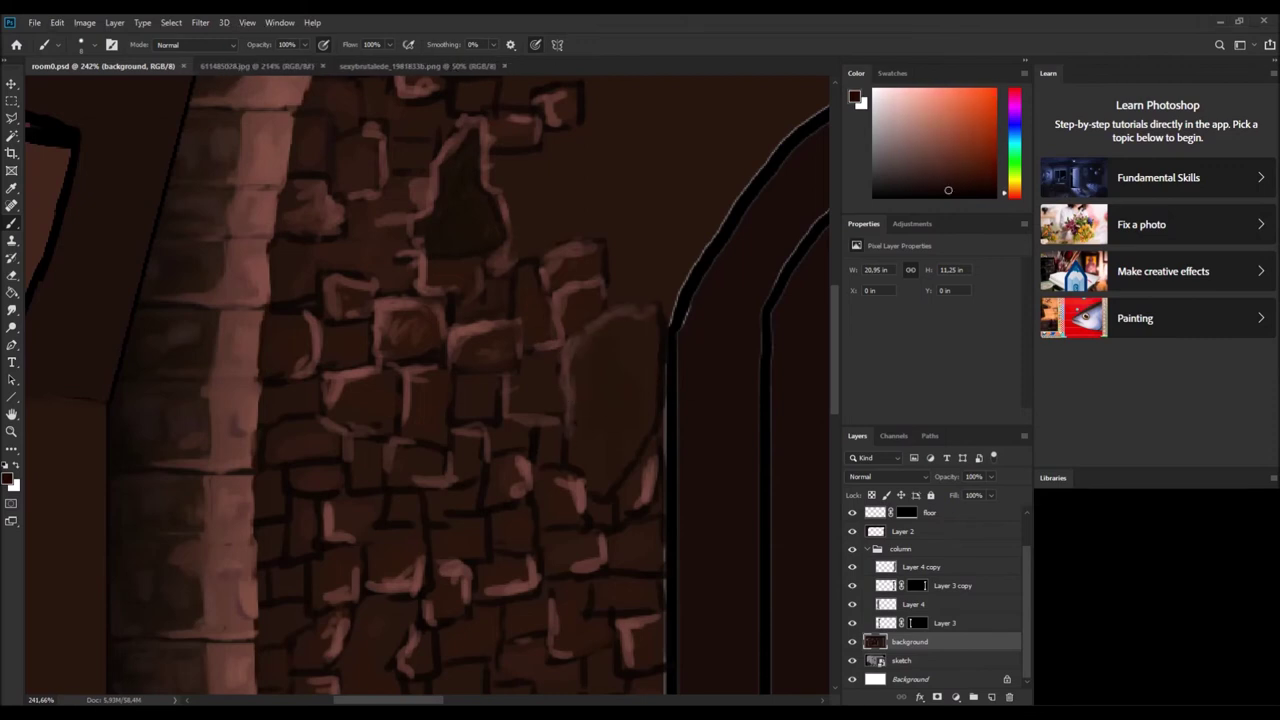
Shade the faces of the central wall bricks with muted purplish-brown tones sampled from the pillar and bricks.
{"action": "left_click", "coordinate": [229, 429], "text": "alt"}
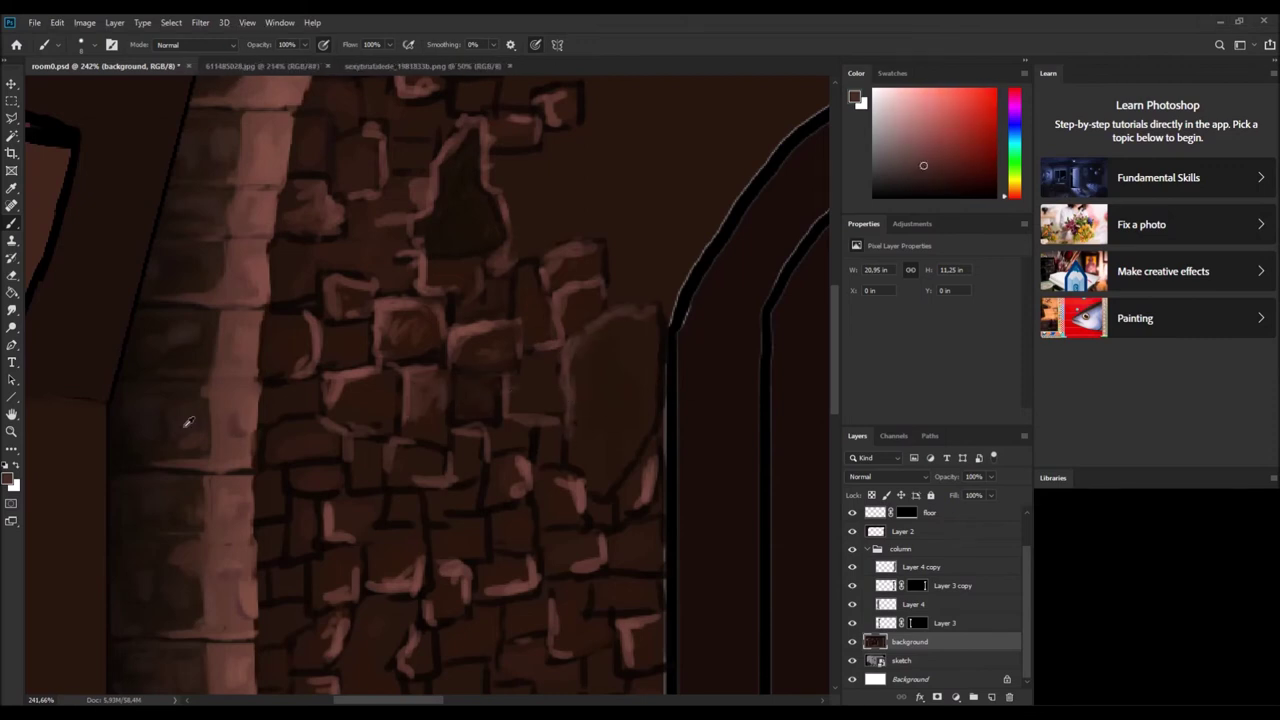
{"action": "left_click", "coordinate": [526, 354], "text": "alt"}
{"action": "left_click", "coordinate": [447, 440], "text": "alt"}
{"action": "scroll", "coordinate": [371, 296], "scroll_direction": "down", "scroll_amount": 3}
{"action": "scroll", "coordinate": [371, 296], "scroll_direction": "up", "scroll_amount": 5}
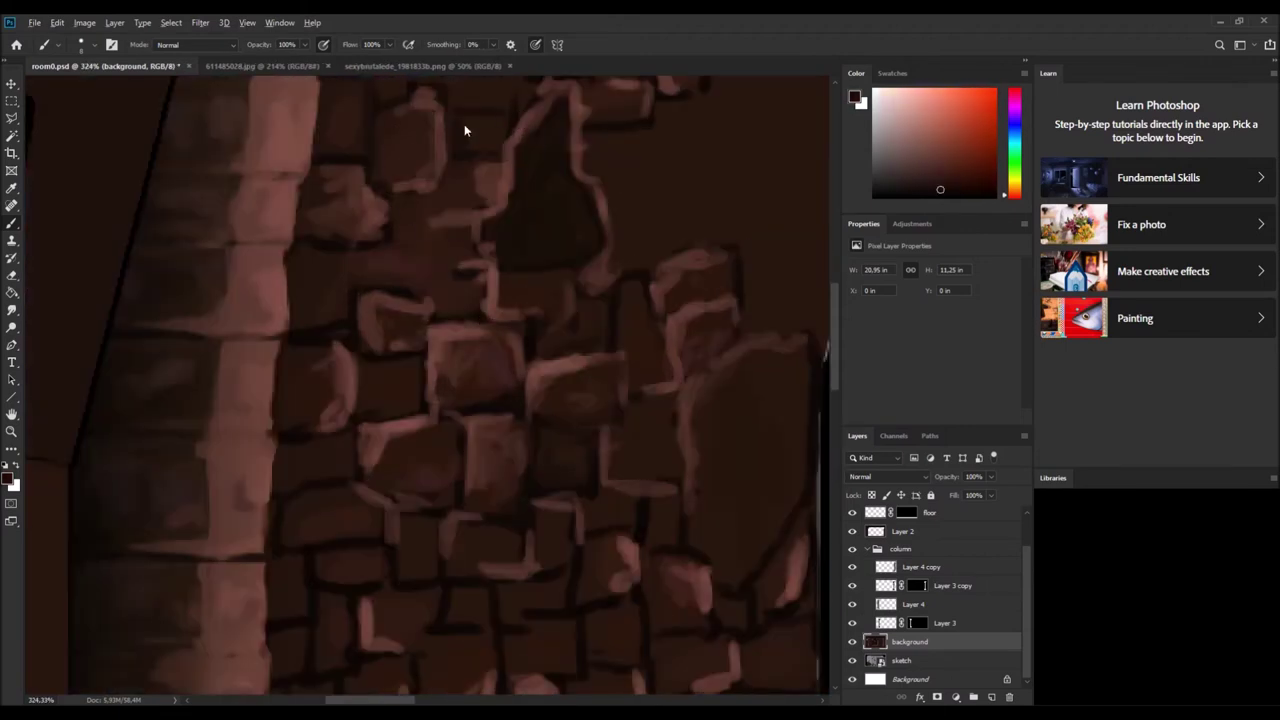
Repaint the bricks and edges around the triangular stone with sampled muted pinkish-brown tones.
{"action": "left_click", "coordinate": [500, 222], "text": "alt"}
{"action": "left_click", "coordinate": [600, 235], "text": "alt"}
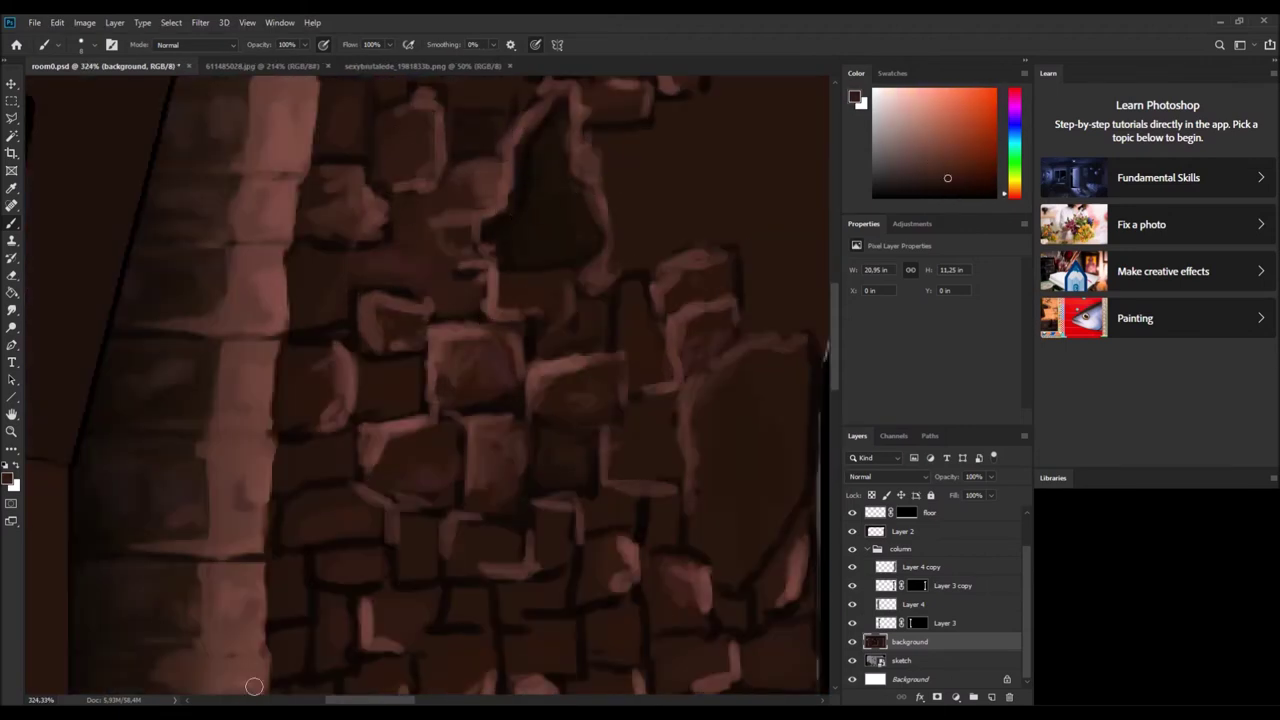
{"action": "left_click", "coordinate": [451, 446], "text": "alt"}
{"action": "left_click", "coordinate": [389, 467], "text": "alt"}
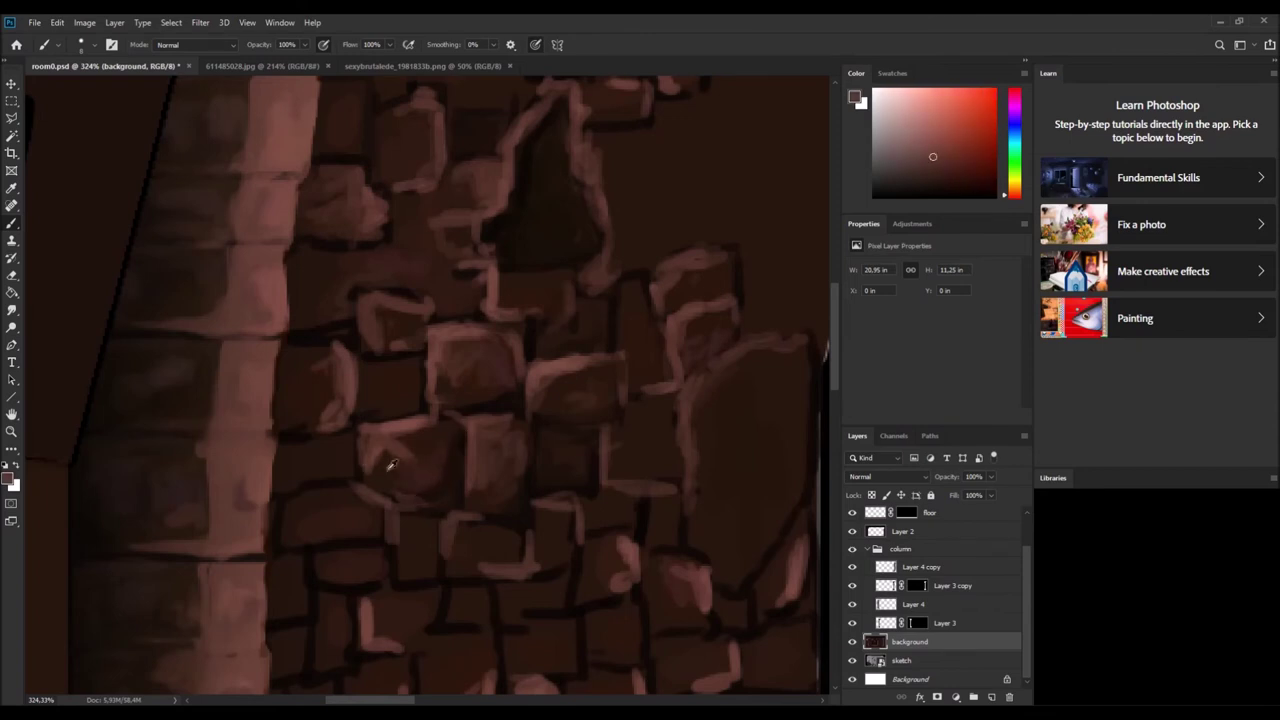
Shade the stacked and narrow bricks adjoining the large stone beside the door arch with sampled pinkish-brown tones.
{"action": "left_click", "coordinate": [600, 343], "text": "alt"}
{"action": "left_click", "coordinate": [615, 355], "text": "alt"}
{"action": "left_click", "coordinate": [645, 362], "text": "alt"}
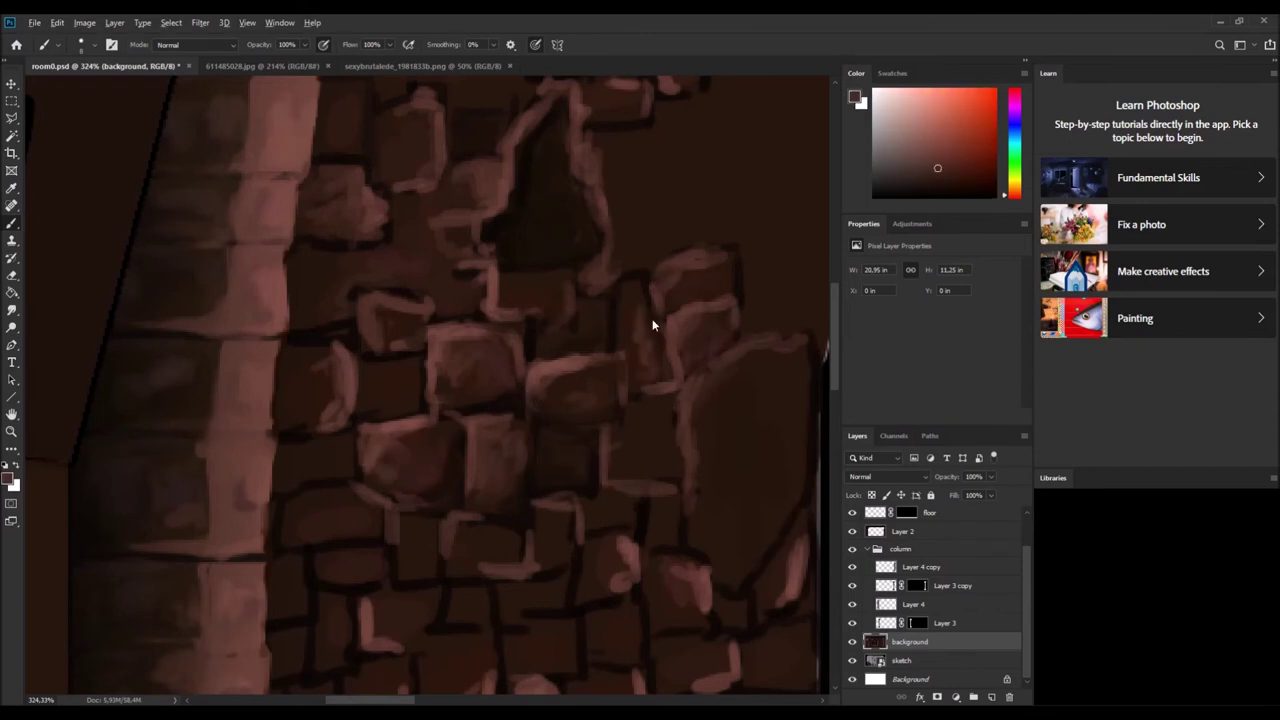
{"action": "left_click", "coordinate": [697, 359], "text": "alt"}
{"action": "mouse_move", "coordinate": [690, 372]}
{"action": "left_mouse_down"}
{"action": "mouse_move", "coordinate": [682, 333]}
{"action": "mouse_move", "coordinate": [719, 338]}
{"action": "left_mouse_up"}
{"action": "left_click_drag", "start_coordinate": [684, 395], "coordinate": [671, 449]}
{"action": "left_click_drag", "start_coordinate": [626, 380], "coordinate": [588, 420]}
{"action": "left_click", "coordinate": [600, 405], "text": "alt"}
Shade the face of the large stone near the door arch and fill the square brick beside it.
{"action": "scroll", "coordinate": [600, 405], "scroll_direction": "down", "scroll_amount": 3}
{"action": "left_click", "coordinate": [660, 400], "text": "alt"}
{"action": "left_click_drag", "start_coordinate": [668, 368], "coordinate": [645, 400]}
{"action": "left_click", "coordinate": [716, 410], "text": "alt"}
{"action": "left_click", "coordinate": [491, 471], "text": "alt"}
{"action": "left_click", "coordinate": [523, 491], "text": "alt"}
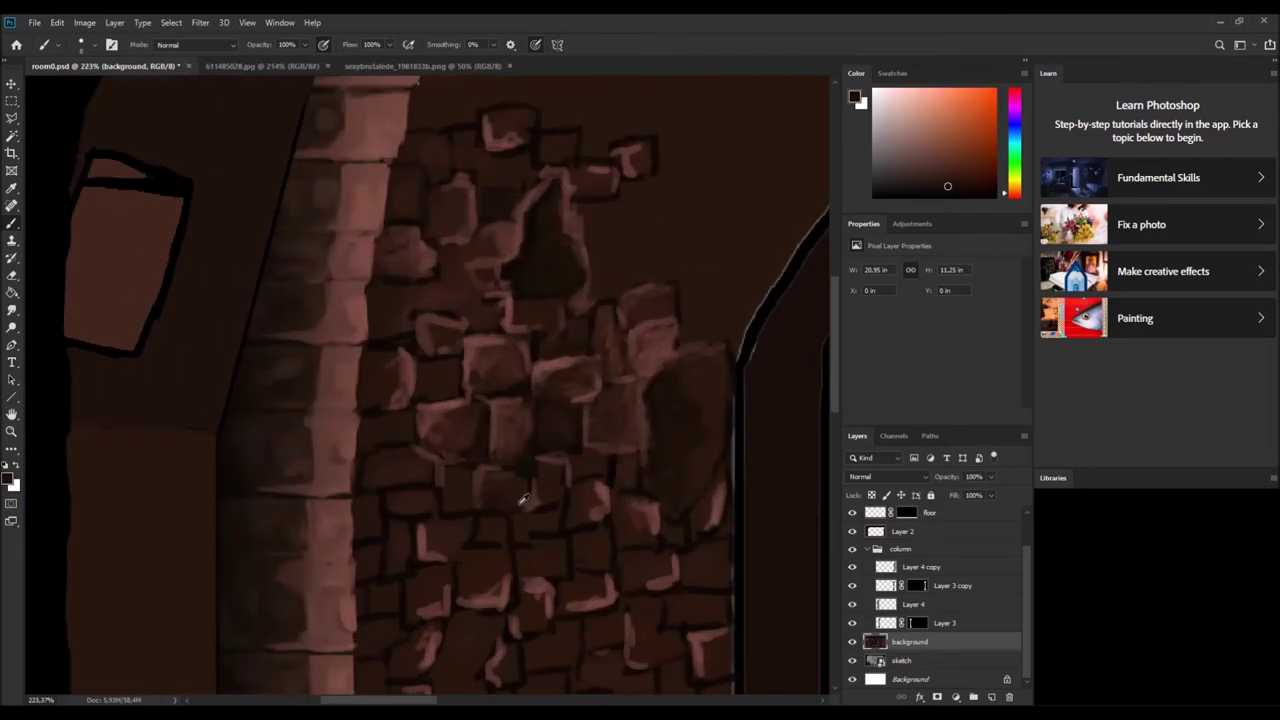
Shade the topmost bricks of the exposed brickwork with sampled reddish-brown tones.
{"action": "left_click", "coordinate": [478, 372], "text": "alt"}
{"action": "left_click", "coordinate": [519, 119], "text": "alt"}
{"action": "left_click", "coordinate": [519, 119], "text": "alt"}
{"action": "left_click_drag", "start_coordinate": [545, 135], "coordinate": [561, 158]}
{"action": "left_click", "coordinate": [455, 215], "text": "alt"}
{"action": "left_click", "coordinate": [445, 150], "text": "alt"}
{"action": "left_click", "coordinate": [508, 176], "text": "alt"}
{"action": "left_click", "coordinate": [487, 130], "text": "alt"}
{"action": "key", "text": "ctrl+0"}
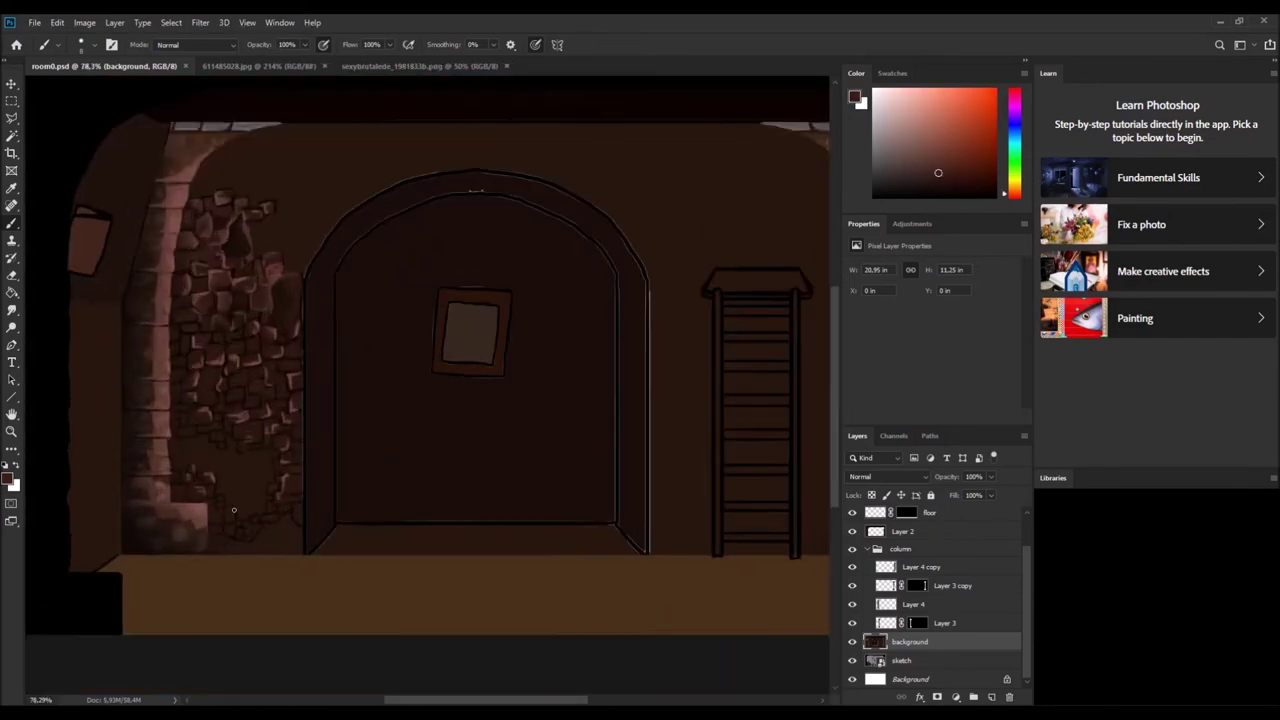
Paint pinkish faces and edges on the small bricks beside the pillar at mid-height.
{"action": "scroll", "coordinate": [194, 482], "scroll_direction": "up", "scroll_amount": 5}
{"action": "left_click", "coordinate": [443, 371], "text": "alt"}
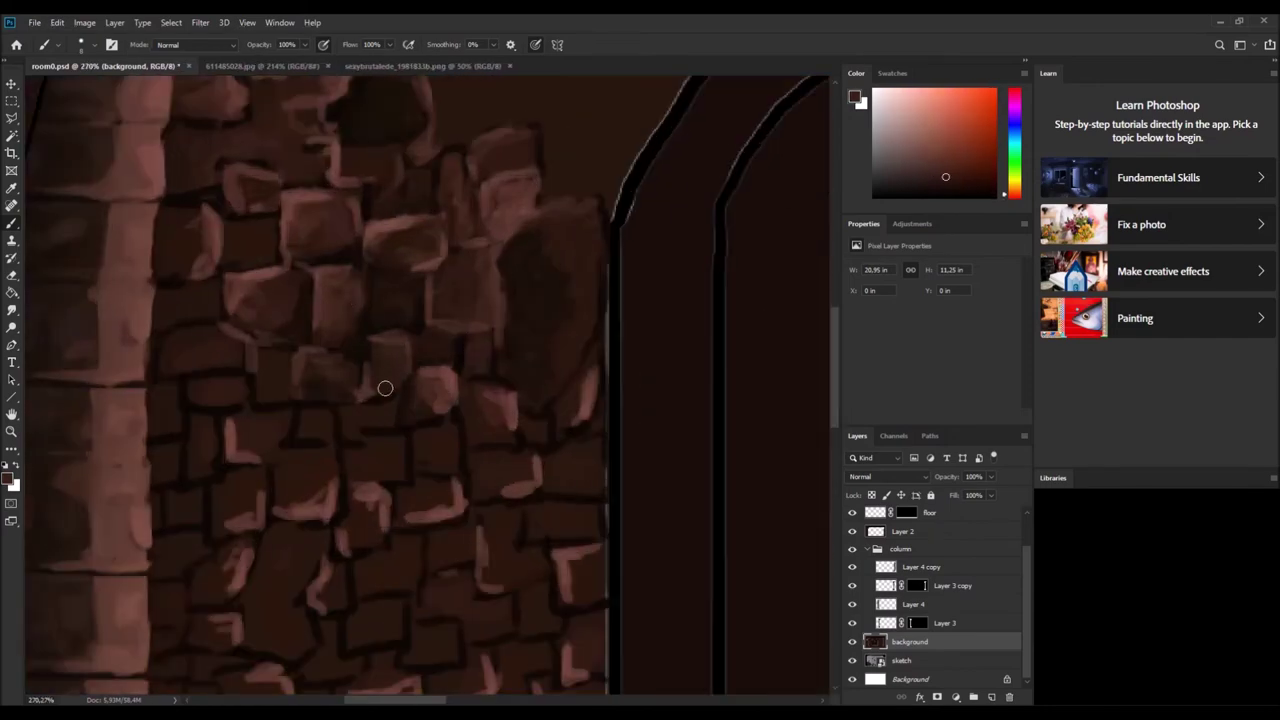
{"action": "left_click_drag", "start_coordinate": [246, 423], "coordinate": [275, 445]}
{"action": "left_click", "coordinate": [200, 386], "text": "alt"}
{"action": "mouse_move", "coordinate": [200, 400]}
{"action": "left_mouse_down"}
{"action": "mouse_move", "coordinate": [271, 503]}
{"action": "mouse_move", "coordinate": [224, 409]}
{"action": "mouse_move", "coordinate": [221, 386]}
{"action": "mouse_move", "coordinate": [239, 376]}
{"action": "mouse_move", "coordinate": [198, 416]}
{"action": "mouse_move", "coordinate": [198, 458]}
{"action": "left_mouse_up"}
{"action": "left_click", "coordinate": [210, 416], "text": "alt"}
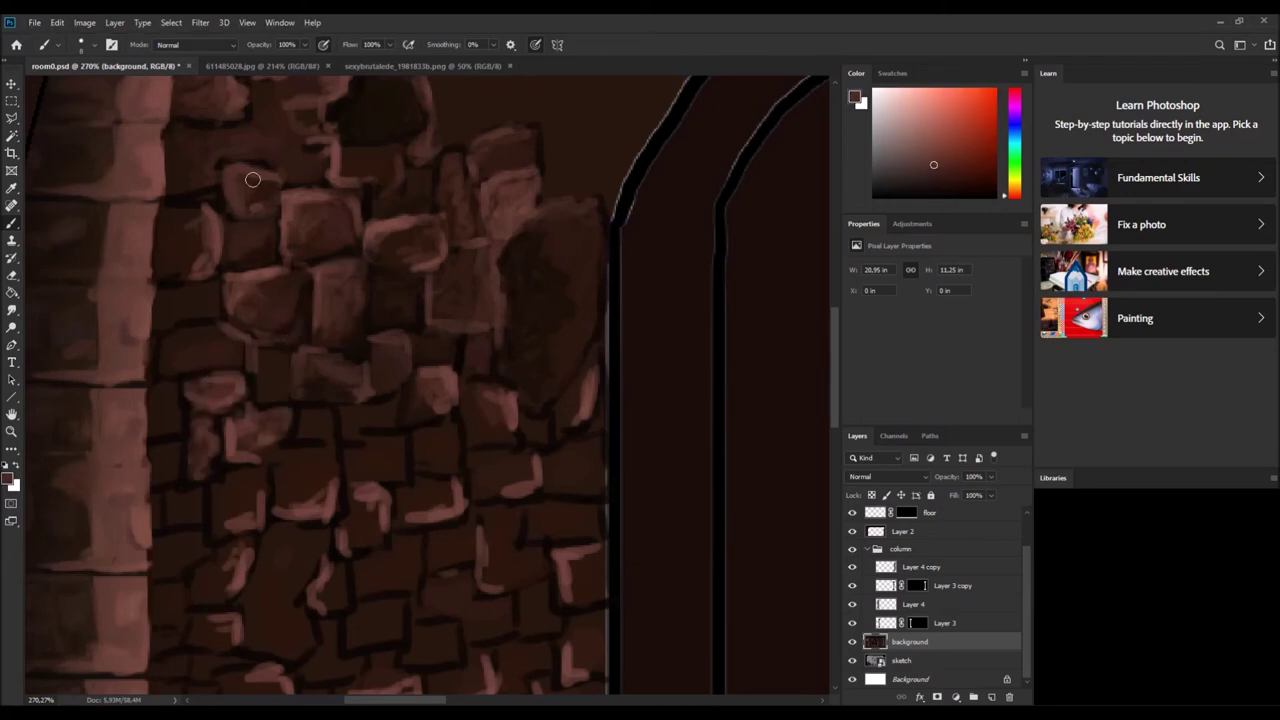
Lighten the lower edge of the large stone and shade the small bricks in the rows below it.
{"action": "left_click", "coordinate": [585, 387], "text": "alt"}
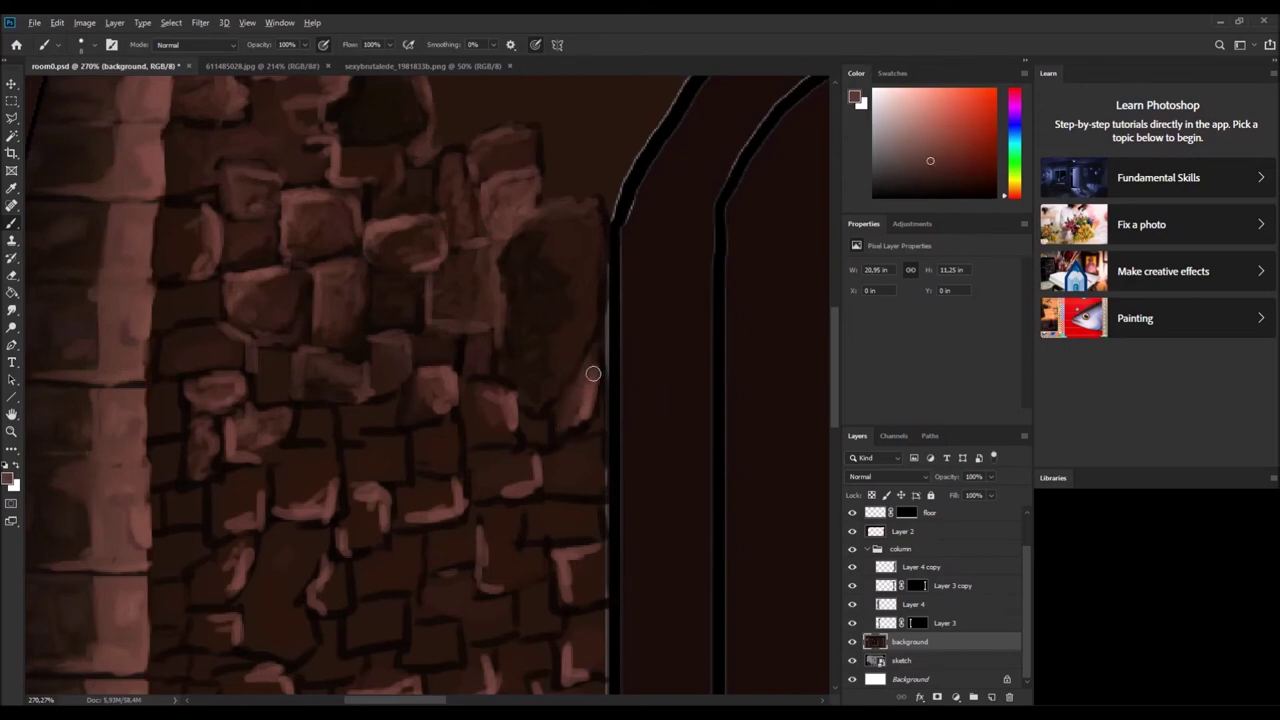
{"action": "left_click", "coordinate": [474, 423], "text": "alt"}
{"action": "scroll", "coordinate": [584, 364], "scroll_direction": "down", "scroll_amount": 1}
{"action": "left_click", "coordinate": [488, 432], "text": "alt"}
{"action": "left_click", "coordinate": [331, 491], "text": "alt"}
{"action": "left_click", "coordinate": [376, 369], "text": "alt"}
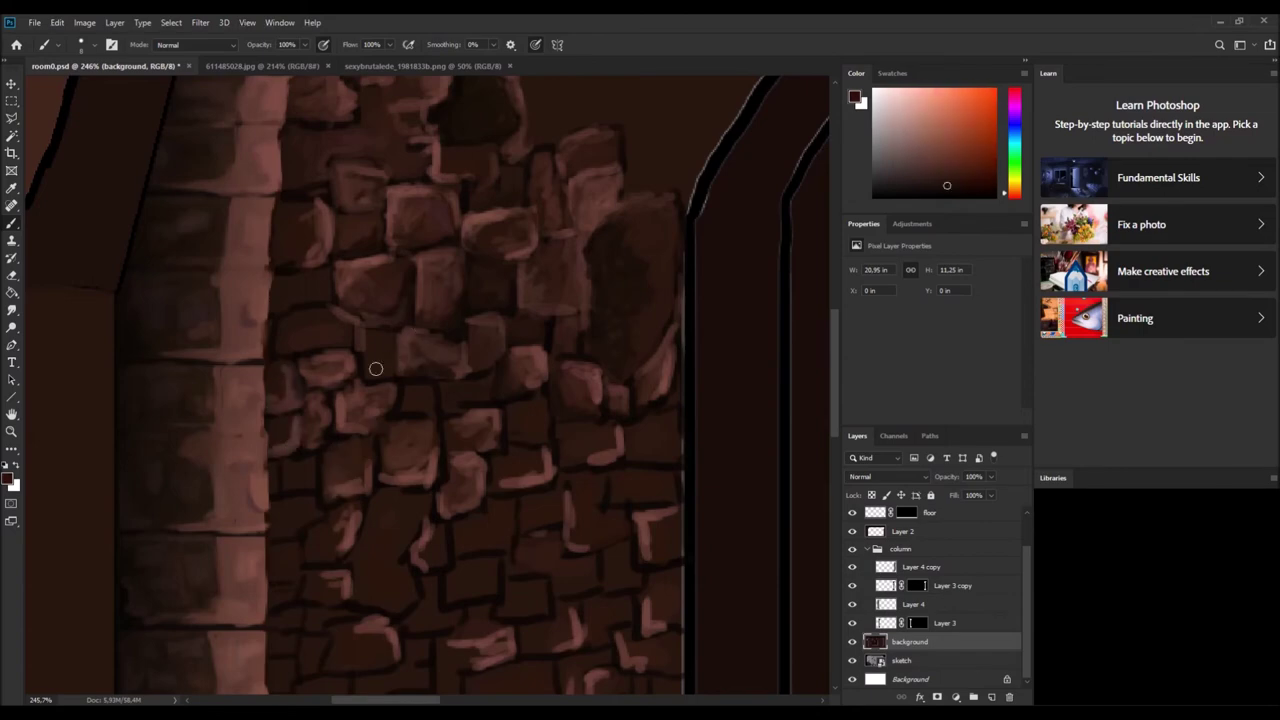
Paint edges and shading on the bricks directly beneath the large stone near the doorway.
{"action": "left_click", "coordinate": [603, 466], "text": "alt"}
{"action": "left_click_drag", "start_coordinate": [570, 425], "coordinate": [620, 445]}
{"action": "left_click_drag", "start_coordinate": [530, 405], "coordinate": [550, 455]}
{"action": "left_click", "coordinate": [567, 448], "text": "alt"}
{"action": "scroll", "coordinate": [494, 350], "scroll_direction": "down", "scroll_amount": 3}
{"action": "scroll", "coordinate": [435, 350], "scroll_direction": "down", "scroll_amount": 5}
{"action": "key", "text": "alt+bracketright"}
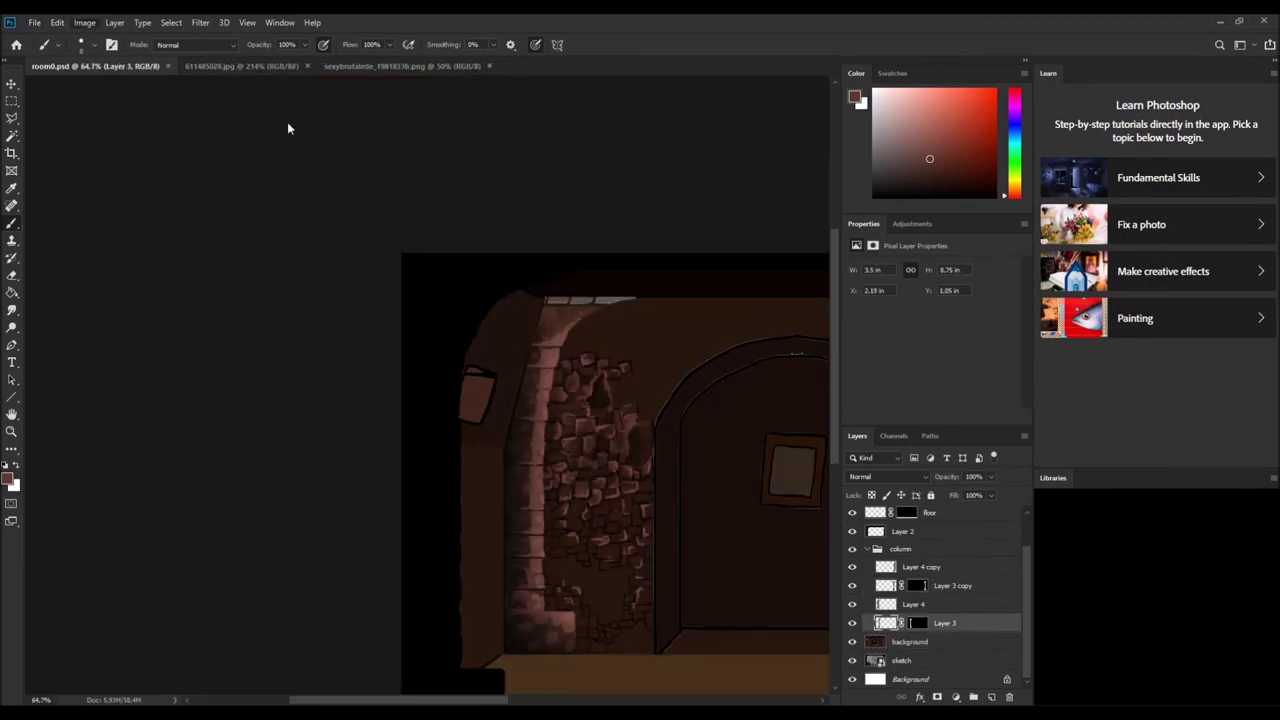
{"action": "key", "text": "i"}
{"action": "key", "text": "b"}
{"action": "key", "text": "alt+bracketright"}
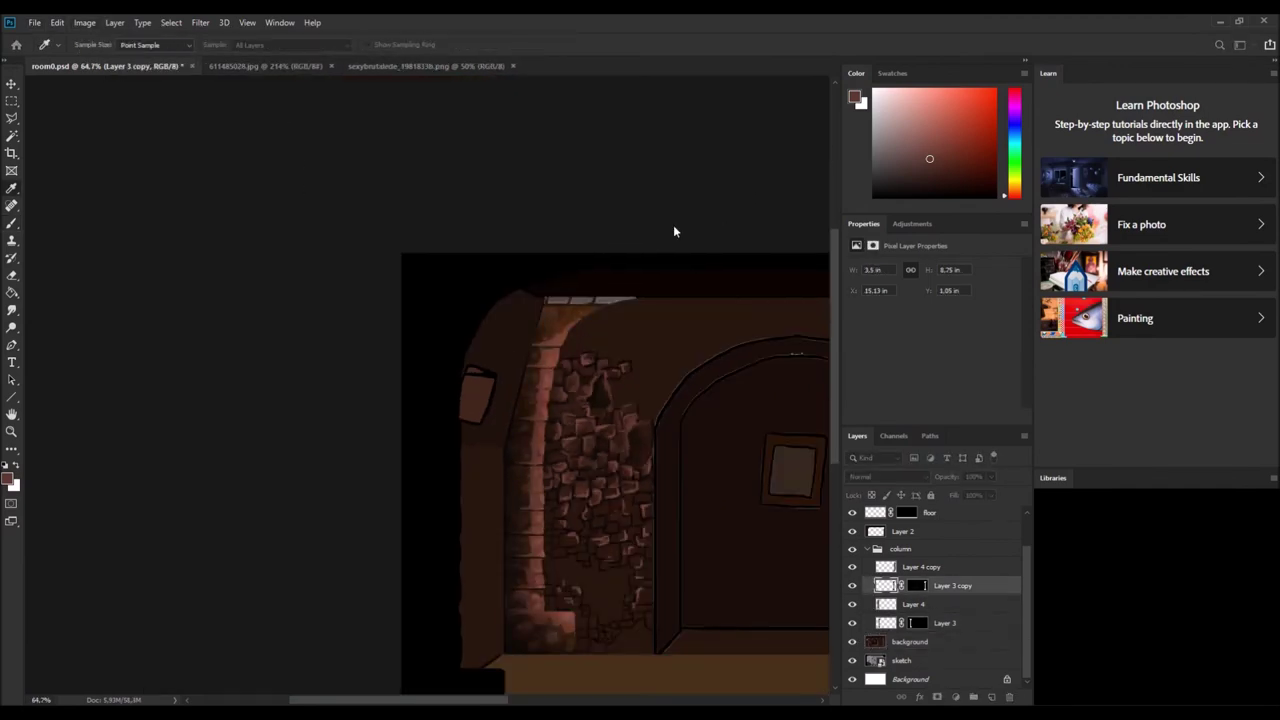
{"action": "scroll", "coordinate": [670, 470], "scroll_direction": "up", "scroll_amount": 5}
{"action": "key", "text": "alt+bracketleft"}
{"action": "key", "text": "alt+bracketleft"}
{"action": "key", "text": "alt+bracketleft"}
Shade the bricks touching the pillar at mid-height and the small rounded stone lower in the wall.
{"action": "left_click", "coordinate": [388, 456], "text": "alt"}
{"action": "left_click", "coordinate": [221, 253], "text": "alt"}
{"action": "left_click_drag", "start_coordinate": [205, 300], "coordinate": [245, 300]}
{"action": "left_click", "coordinate": [299, 153], "text": "alt"}
{"action": "left_click_drag", "start_coordinate": [352, 562], "coordinate": [348, 592]}
{"action": "left_click", "coordinate": [357, 602], "text": "alt"}
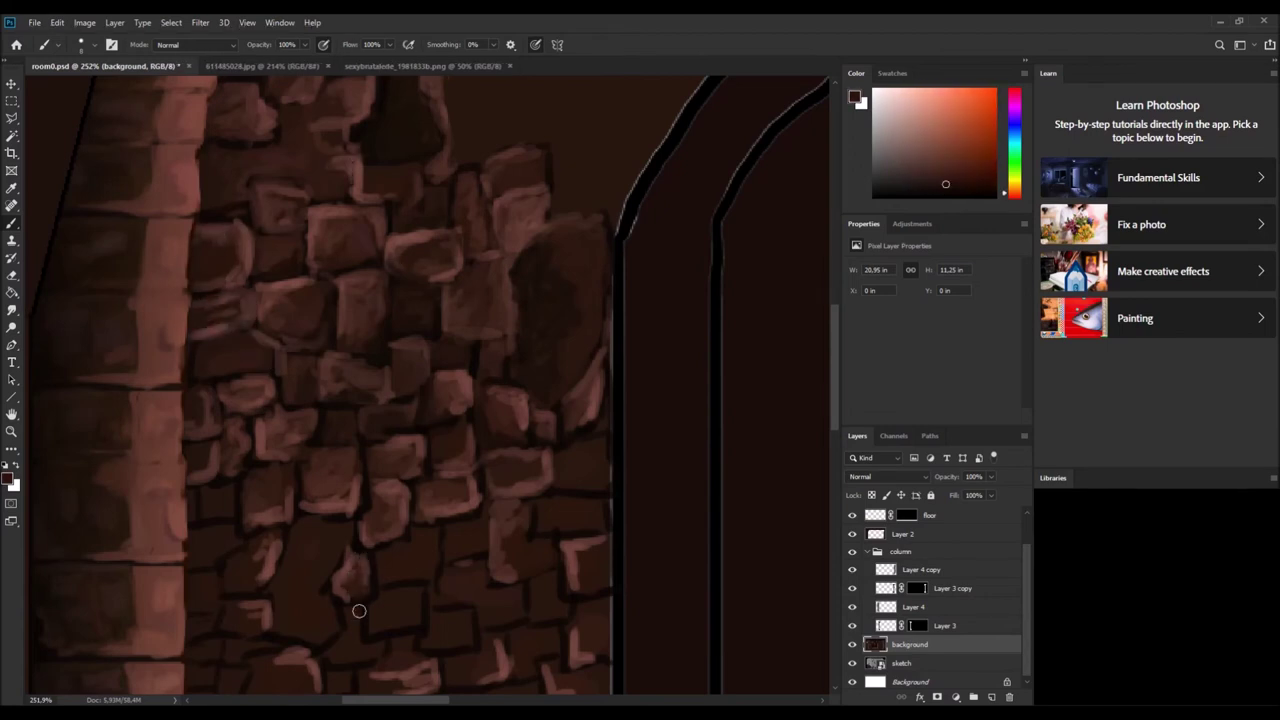
Paint pinkish edges on the bricks between the large stone and the lower door frame.
{"action": "left_click_drag", "start_coordinate": [528, 498], "coordinate": [588, 545]}
{"action": "left_click_drag", "start_coordinate": [560, 565], "coordinate": [509, 586]}
{"action": "left_click", "coordinate": [480, 430], "text": "alt"}
{"action": "left_click_drag", "start_coordinate": [475, 385], "coordinate": [510, 395]}
{"action": "left_click_drag", "start_coordinate": [470, 440], "coordinate": [495, 415]}
Refine the edge highlights on the upper and middle bricks between the pillar and the large stone.
{"action": "left_click_drag", "start_coordinate": [370, 275], "coordinate": [385, 245]}
{"action": "left_click_drag", "start_coordinate": [210, 380], "coordinate": [275, 360]}
{"action": "left_click_drag", "start_coordinate": [285, 122], "coordinate": [257, 143]}
{"action": "left_click_drag", "start_coordinate": [438, 270], "coordinate": [389, 288]}
{"action": "left_click", "coordinate": [405, 345], "text": "alt"}
{"action": "scroll", "coordinate": [423, 400], "scroll_direction": "down", "scroll_amount": 2}
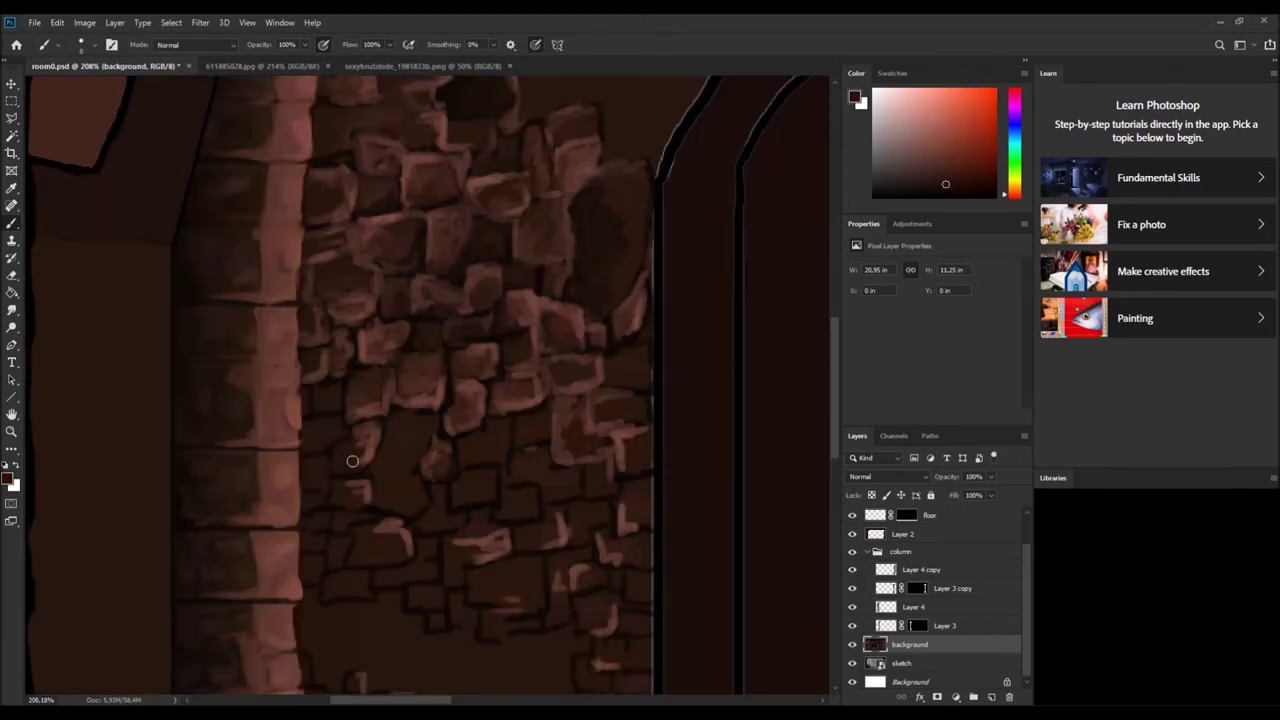
Outline a large oval stone in the lower middle of the brickwork with light pinkish-brown edges.
{"action": "mouse_move", "coordinate": [345, 478]}
{"action": "left_mouse_down"}
{"action": "mouse_move", "coordinate": [440, 410]}
{"action": "mouse_move", "coordinate": [372, 520]}
{"action": "left_mouse_up"}
{"action": "left_click", "coordinate": [386, 443], "text": "alt"}
{"action": "left_click", "coordinate": [390, 445], "text": "alt"}
{"action": "left_click_drag", "start_coordinate": [425, 415], "coordinate": [387, 501]}
{"action": "left_click", "coordinate": [410, 468], "text": "alt"}
{"action": "scroll", "coordinate": [409, 414], "scroll_direction": "down", "scroll_amount": 1}
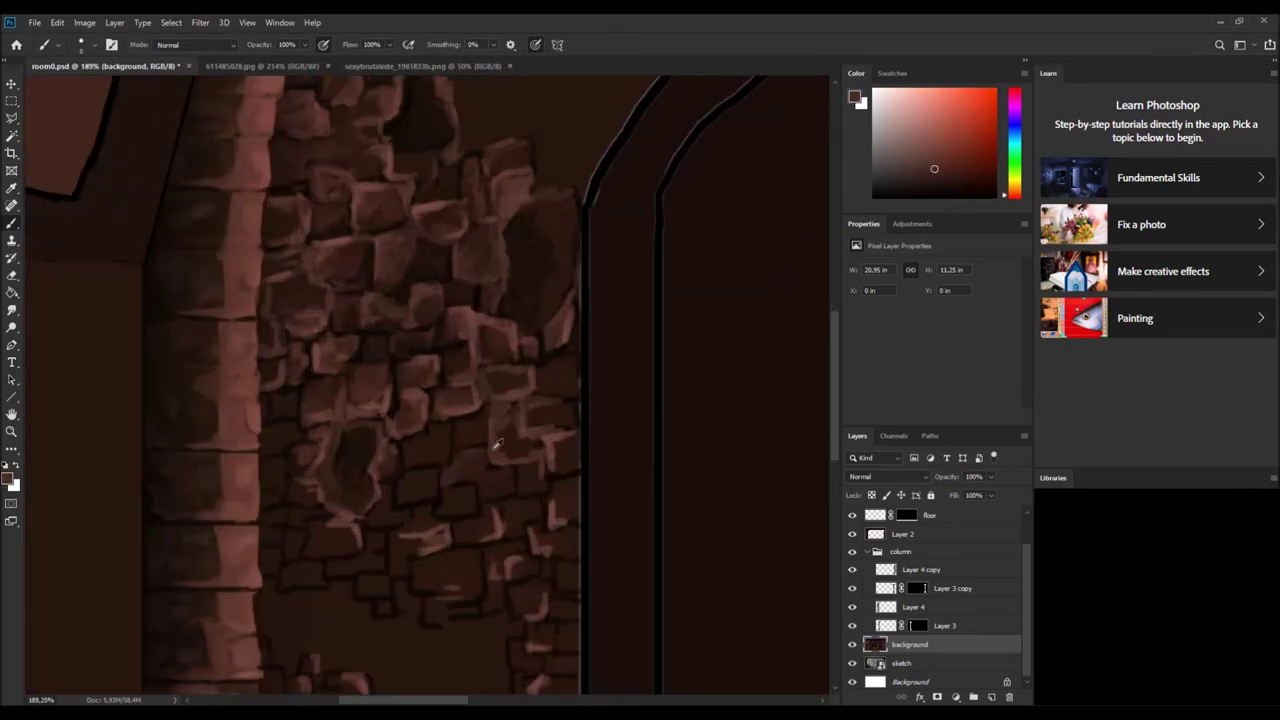
Paint light edges on the bricks between the oval stone and the doorway.
{"action": "left_click_drag", "start_coordinate": [445, 505], "coordinate": [488, 410]}
{"action": "left_click", "coordinate": [545, 507], "text": "alt"}
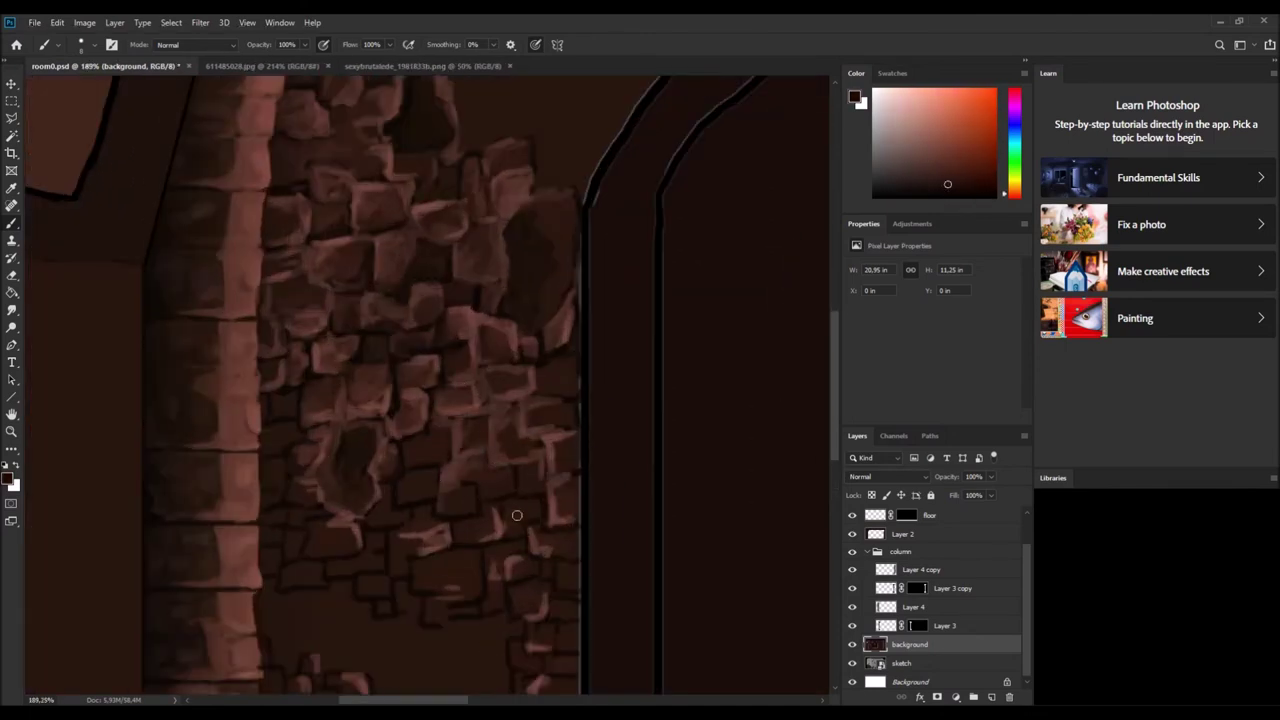
{"action": "left_click", "coordinate": [488, 508], "text": "alt"}
{"action": "left_click_drag", "start_coordinate": [515, 566], "coordinate": [494, 571]}
{"action": "left_click", "coordinate": [473, 490], "text": "alt"}
Shade the lower bricks beside the oval stone and near the door frame, and save the file.
{"action": "left_click_drag", "start_coordinate": [478, 522], "coordinate": [445, 515]}
{"action": "left_click", "coordinate": [468, 525], "text": "alt"}
{"action": "left_click", "coordinate": [545, 458], "text": "alt"}
{"action": "left_click_drag", "start_coordinate": [535, 500], "coordinate": [517, 471]}
{"action": "key", "text": "ctrl+s"}
Fill the remaining dark bricks just beside the oval stone with sampled pinkish-brown shading.
{"action": "left_click", "coordinate": [437, 491], "text": "alt"}
{"action": "left_click", "coordinate": [463, 505], "text": "alt"}
{"action": "left_click", "coordinate": [443, 494], "text": "alt"}
{"action": "left_click", "coordinate": [391, 480], "text": "alt"}
{"action": "mouse_move", "coordinate": [391, 480]}
{"action": "left_mouse_down"}
{"action": "mouse_move", "coordinate": [371, 503]}
{"action": "mouse_move", "coordinate": [390, 485]}
{"action": "left_mouse_up"}
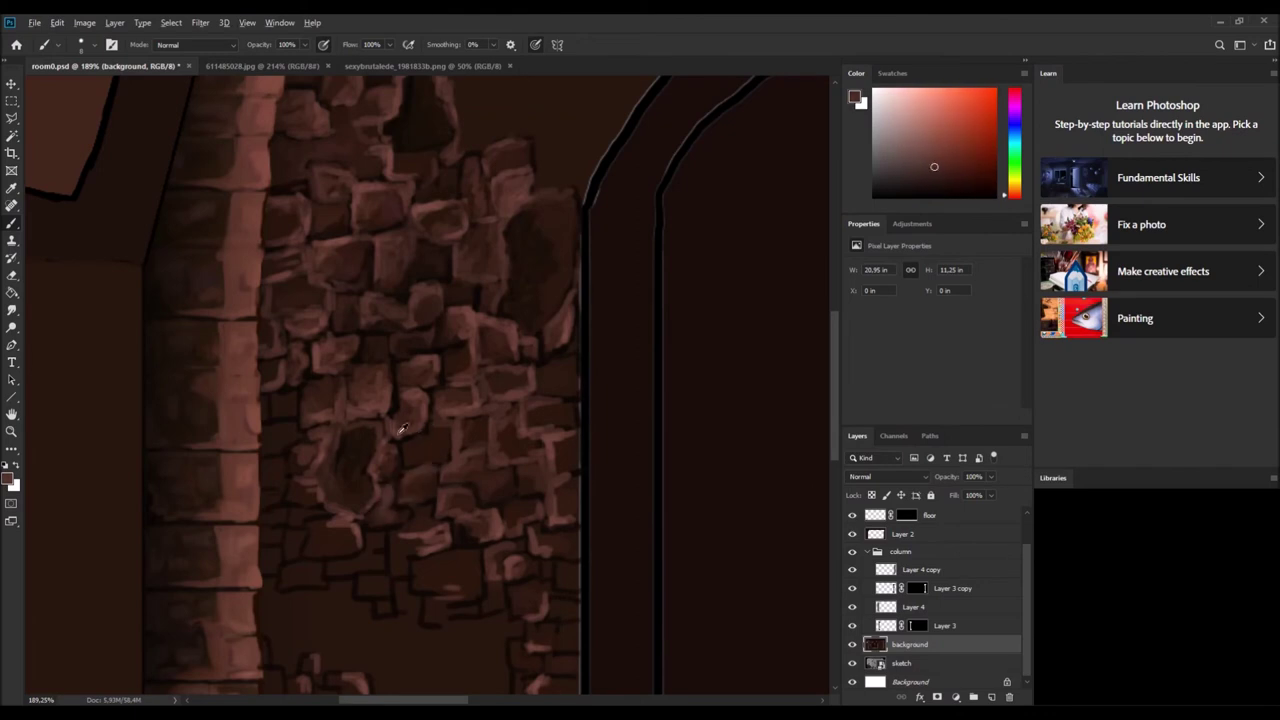
{"action": "left_click", "coordinate": [396, 455], "text": "alt"}
{"action": "scroll", "coordinate": [72, 267], "scroll_direction": "up", "scroll_amount": 1}
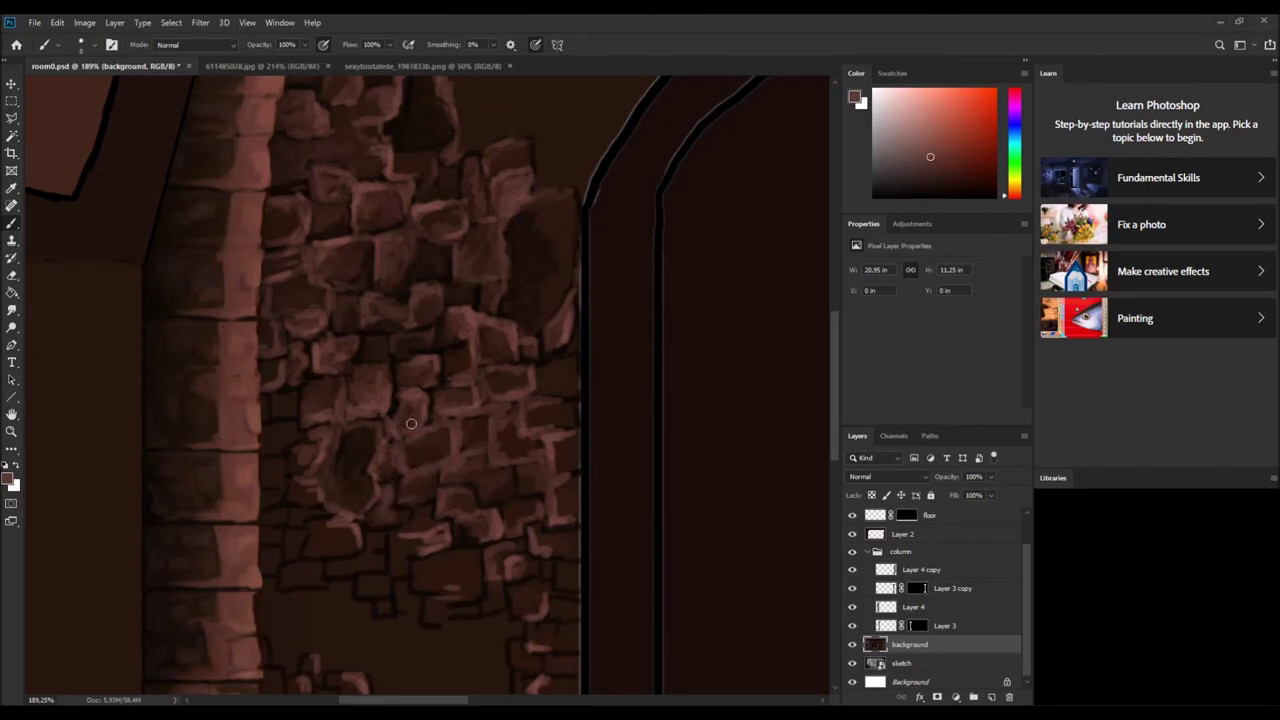
Blend the painted bricks across the wall with the Mixer Brush and check the whole room image.
{"action": "key", "text": "shift+b"}
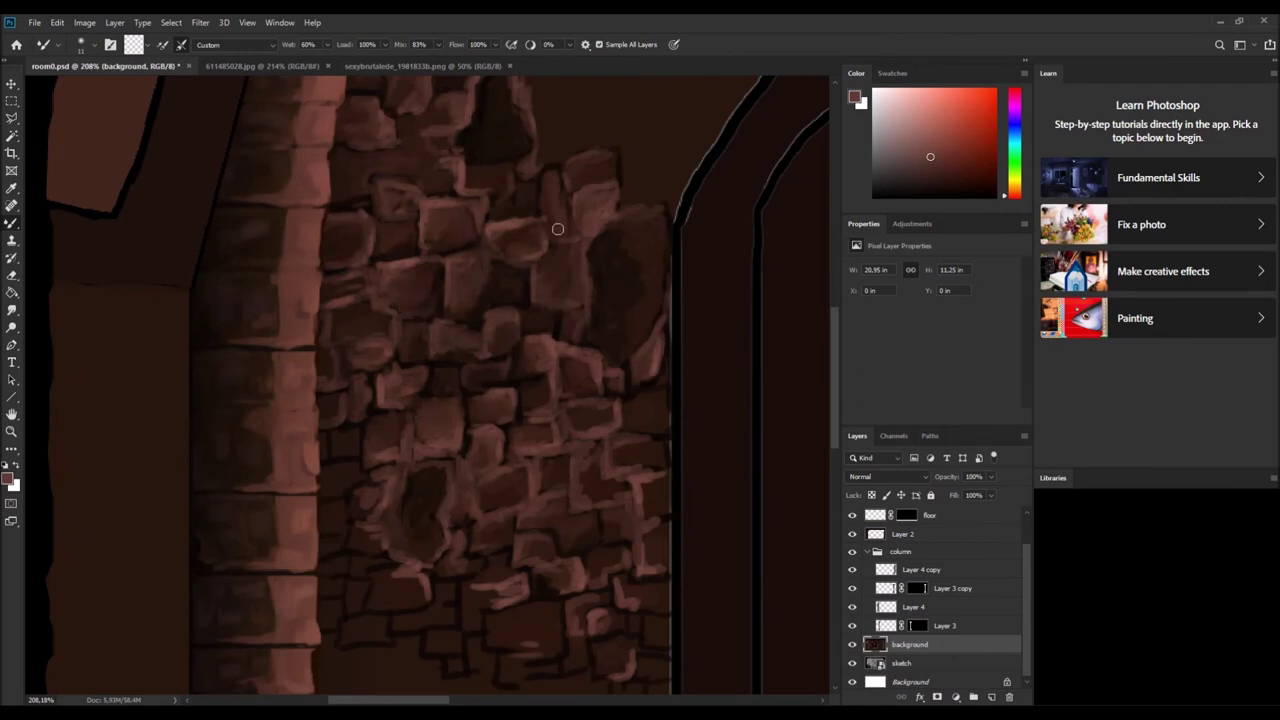
{"action": "scroll", "coordinate": [442, 157], "scroll_direction": "up", "scroll_amount": 3}
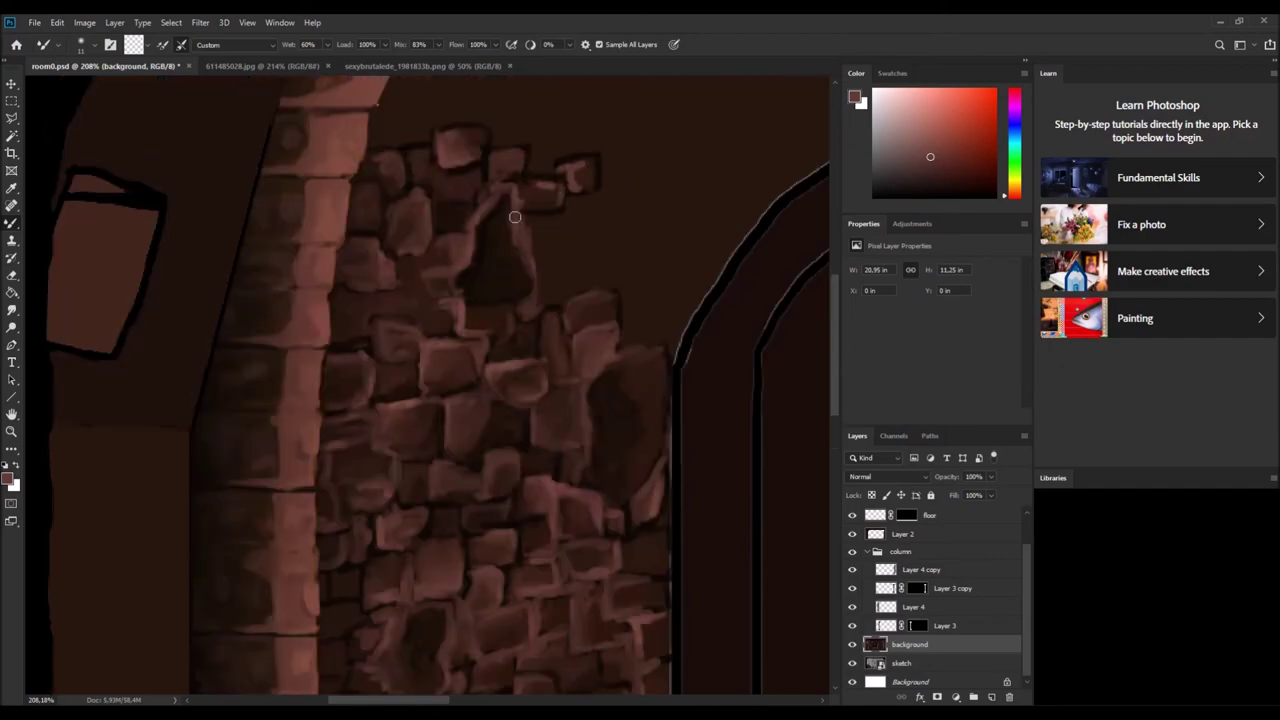
{"action": "key", "text": "ctrl+0"}
{"action": "key", "text": "f"}
{"action": "key", "text": "f"}
{"action": "key", "text": "f"}
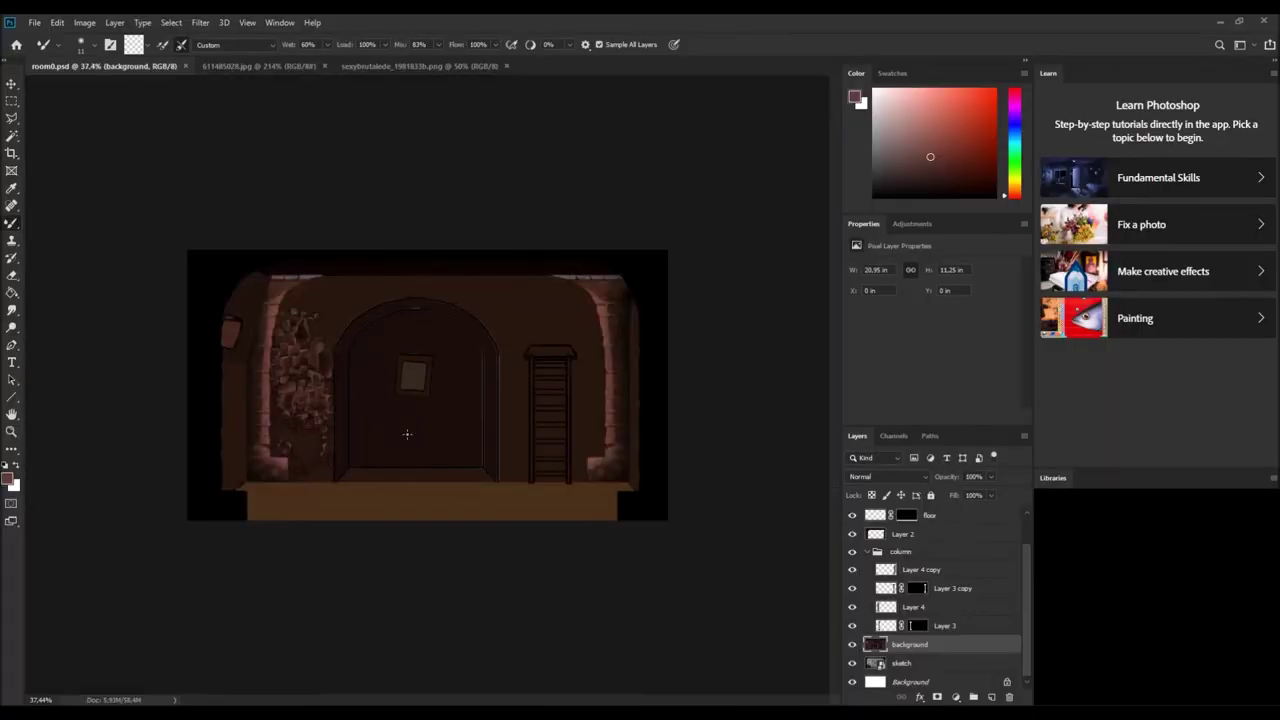
Paint light edges on the large rectangular brick below the oval stone and on its neighbouring lower bricks.
{"action": "scroll", "coordinate": [251, 330], "scroll_direction": "up", "scroll_amount": 5}
{"action": "left_click", "coordinate": [270, 302], "text": "alt"}
{"action": "mouse_move", "coordinate": [305, 560]}
{"action": "left_mouse_down"}
{"action": "mouse_move", "coordinate": [340, 525]}
{"action": "mouse_move", "coordinate": [371, 571]}
{"action": "mouse_move", "coordinate": [330, 545]}
{"action": "left_mouse_up"}
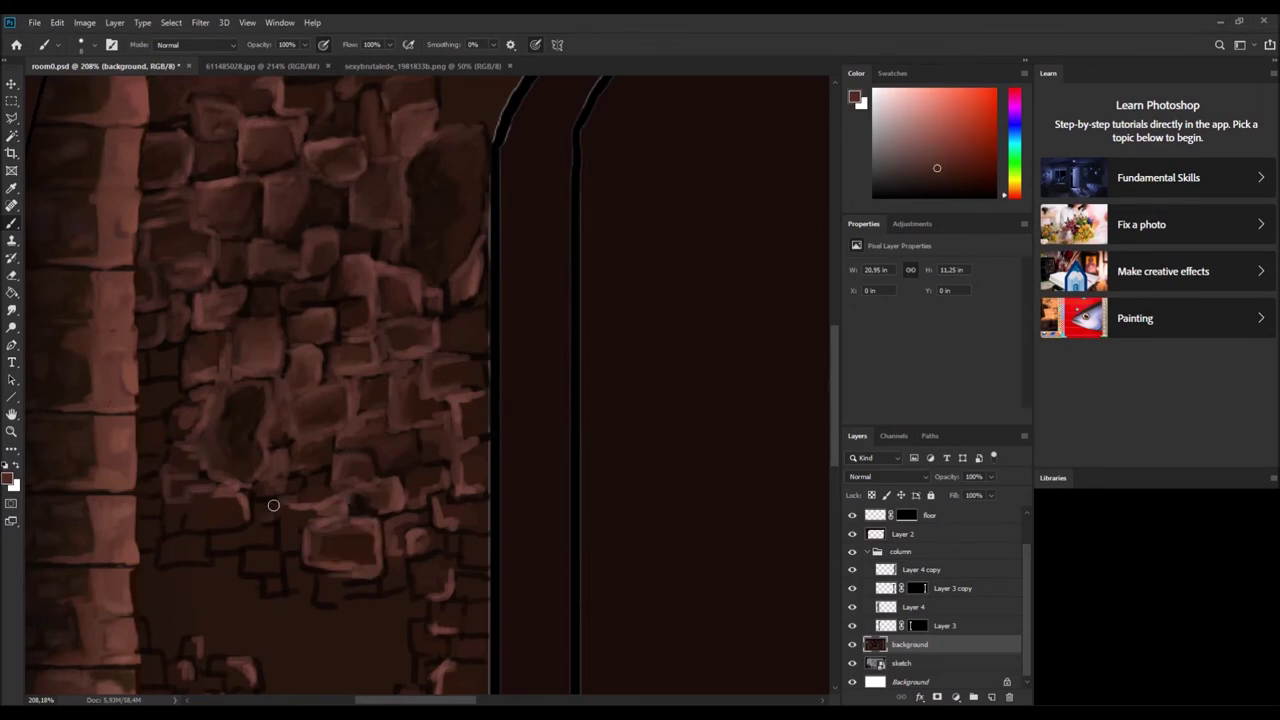
{"action": "left_click", "coordinate": [245, 540], "text": "alt"}
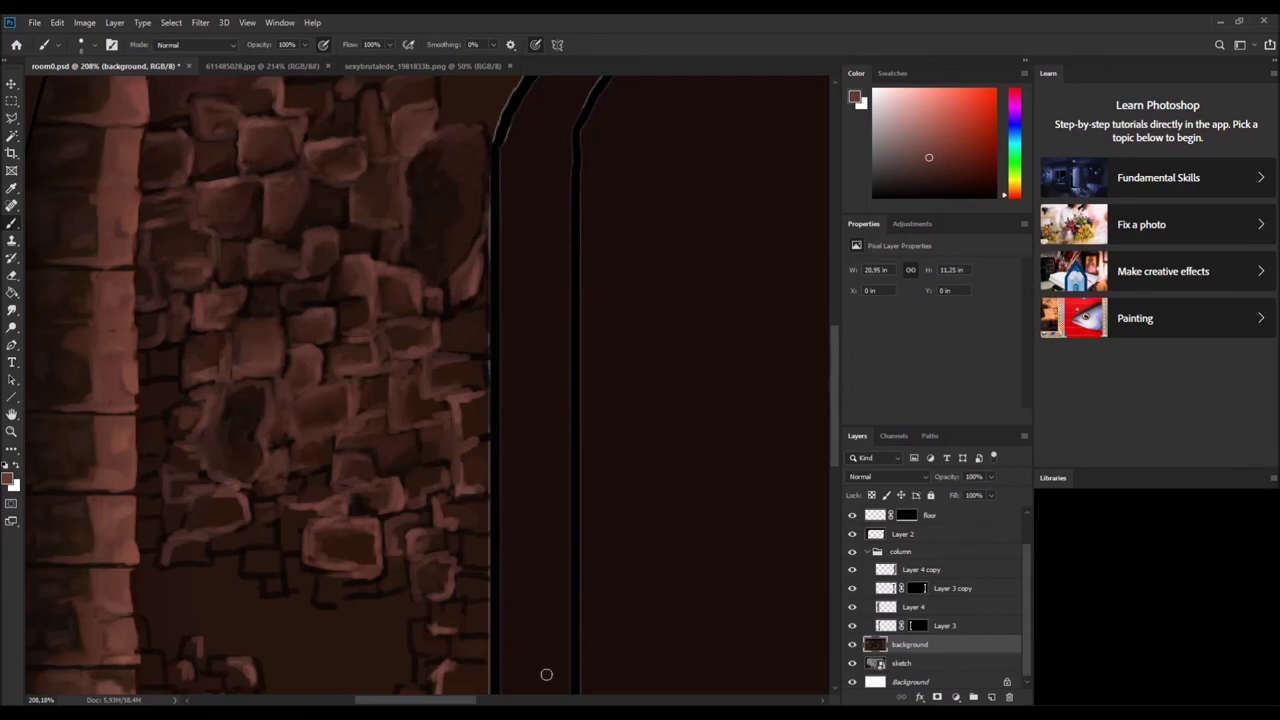
Darken the centre of the oval stone with a near-black brown to form a hollow.
{"action": "scroll", "coordinate": [303, 434], "scroll_direction": "up", "scroll_amount": 1}
{"action": "left_click", "coordinate": [335, 520], "text": "alt"}
{"action": "mouse_move", "coordinate": [250, 310]}
{"action": "left_mouse_down"}
{"action": "mouse_move", "coordinate": [300, 357]}
{"action": "mouse_move", "coordinate": [268, 440]}
{"action": "left_mouse_up"}
{"action": "left_click", "coordinate": [272, 433], "text": "alt"}
{"action": "left_click", "coordinate": [306, 429], "text": "alt"}
{"action": "left_click", "coordinate": [394, 349], "text": "alt"}
{"action": "left_click", "coordinate": [360, 383], "text": "alt"}
{"action": "left_click_drag", "start_coordinate": [360, 383], "coordinate": [358, 382]}
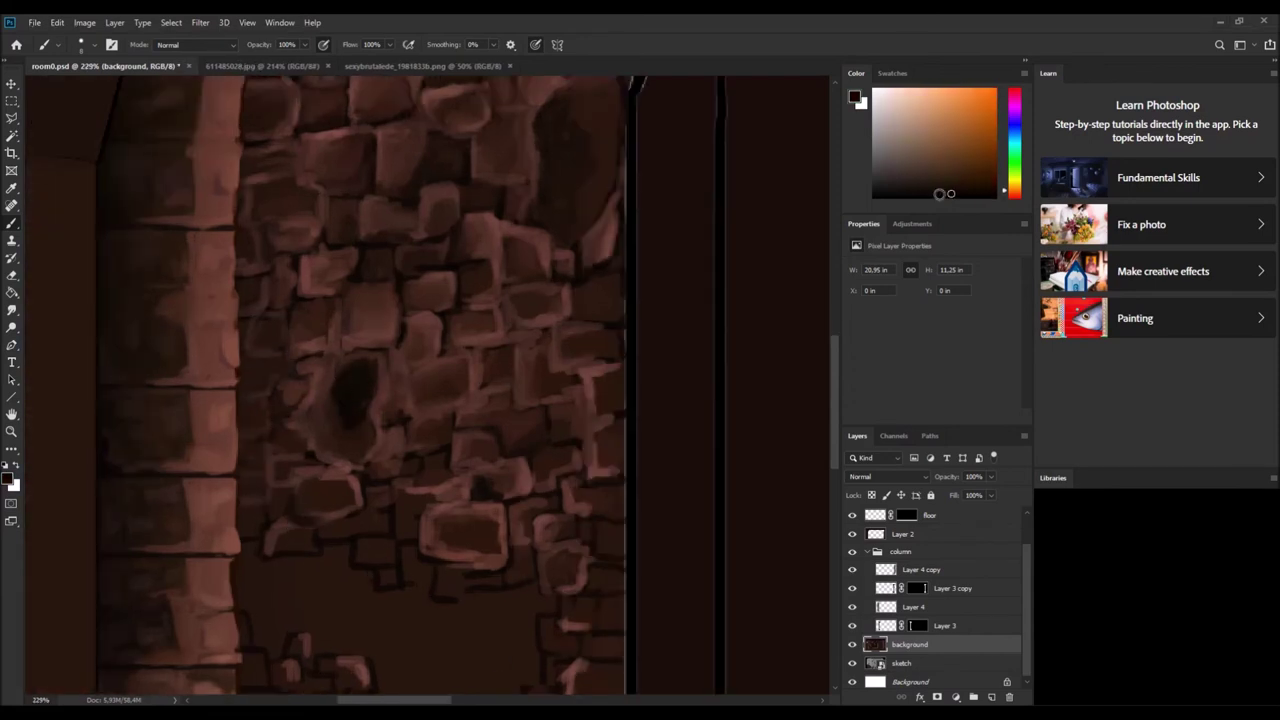
Rework the hollow oval stone into smaller irregular stones with dark cracks, and save the file.
{"action": "scroll", "coordinate": [354, 420], "scroll_direction": "up", "scroll_amount": 1}
{"action": "left_click", "coordinate": [374, 343], "text": "alt"}
{"action": "left_click", "coordinate": [360, 420], "text": "alt"}
{"action": "left_click", "coordinate": [386, 392], "text": "alt"}
{"action": "left_click", "coordinate": [394, 380], "text": "alt"}
{"action": "left_click", "coordinate": [386, 372], "text": "alt"}
{"action": "left_click", "coordinate": [391, 401], "text": "alt"}
{"action": "key", "text": "ctrl+s"}
Shade the face of the large rectangular brick and paint edges on the brick cluster above the pillar base.
{"action": "left_click_drag", "start_coordinate": [517, 500], "coordinate": [517, 300]}
{"action": "left_click", "coordinate": [523, 314], "text": "alt"}
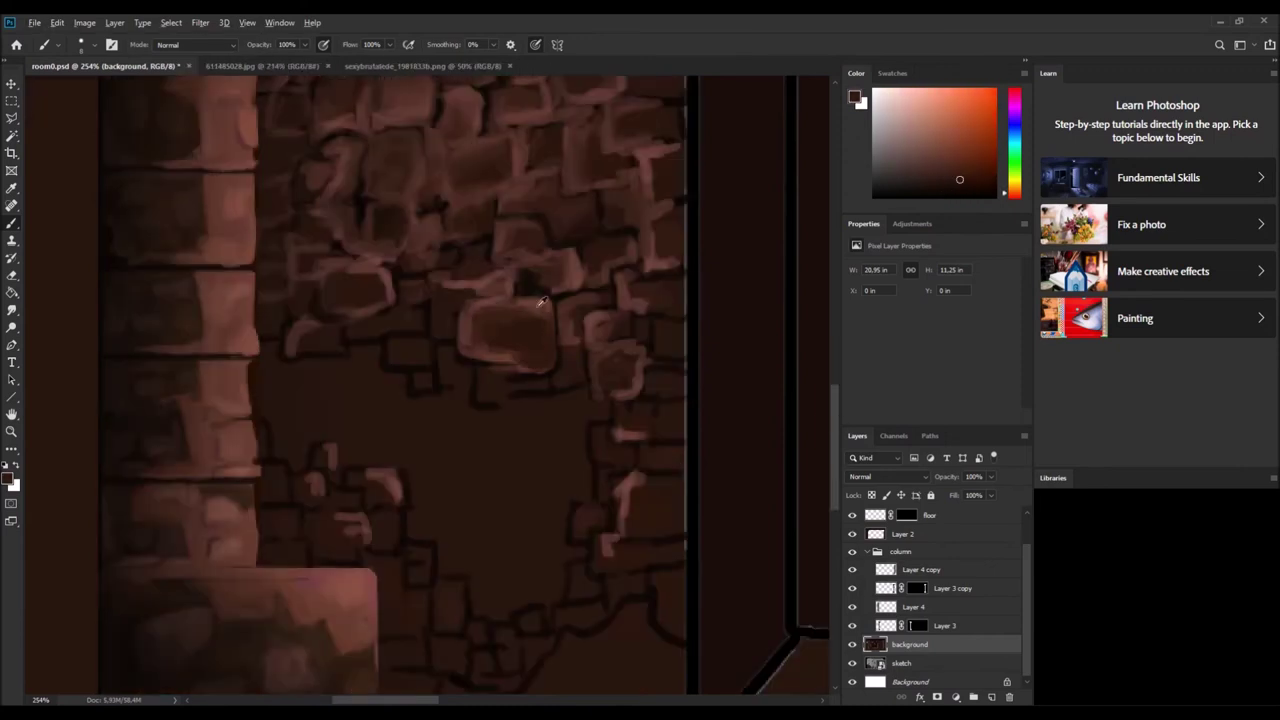
{"action": "left_click_drag", "start_coordinate": [380, 510], "coordinate": [300, 473]}
Paint pinkish edges and shaded faces on the column of bricks beside the lower door frame.
{"action": "left_click_drag", "start_coordinate": [630, 476], "coordinate": [612, 536]}
{"action": "left_click_drag", "start_coordinate": [612, 436], "coordinate": [632, 400]}
{"action": "left_click", "coordinate": [621, 507], "text": "alt"}
{"action": "left_click_drag", "start_coordinate": [605, 540], "coordinate": [576, 508]}
{"action": "left_click", "coordinate": [189, 684], "text": "alt"}
{"action": "left_click_drag", "start_coordinate": [596, 556], "coordinate": [580, 562]}
{"action": "left_click", "coordinate": [617, 509], "text": "alt"}
{"action": "left_click", "coordinate": [587, 509], "text": "alt"}
{"action": "left_click", "coordinate": [626, 543], "text": "alt"}
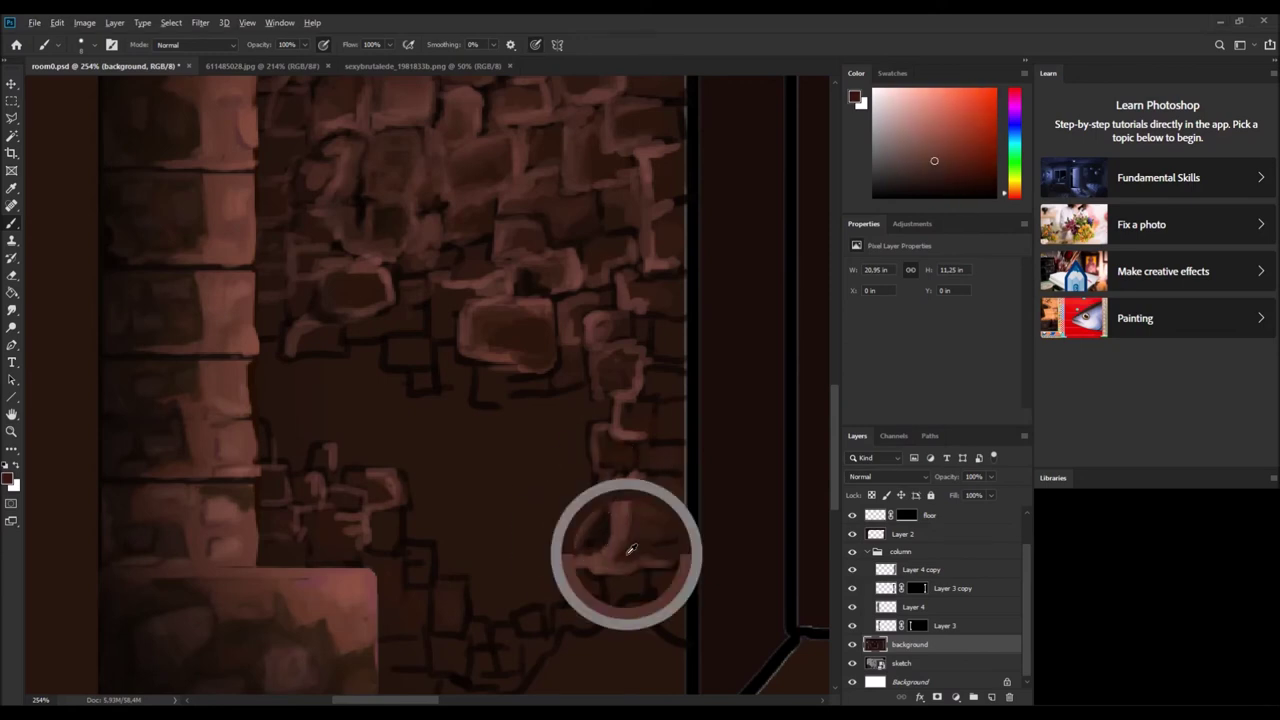
Fill the large bricks above the dark arch-shaped crack beside the door with textured pinkish-brown shading.
{"action": "scroll", "coordinate": [657, 434], "scroll_direction": "down", "scroll_amount": 3}
{"action": "mouse_move", "coordinate": [506, 550]}
{"action": "left_mouse_down"}
{"action": "mouse_move", "coordinate": [652, 478]}
{"action": "mouse_move", "coordinate": [574, 449]}
{"action": "left_mouse_up"}
{"action": "left_click", "coordinate": [619, 395], "text": "alt"}
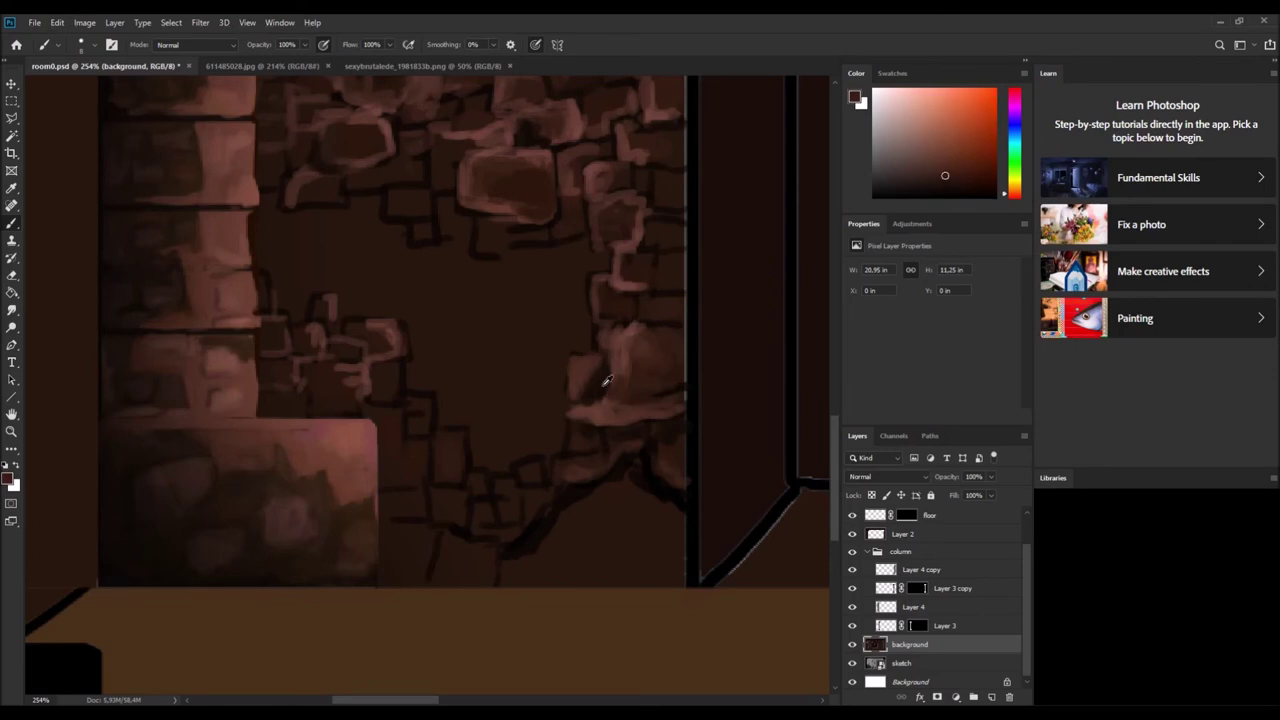
{"action": "scroll", "coordinate": [663, 260], "scroll_direction": "up", "scroll_amount": 1}
{"action": "left_click", "coordinate": [552, 413], "text": "alt"}
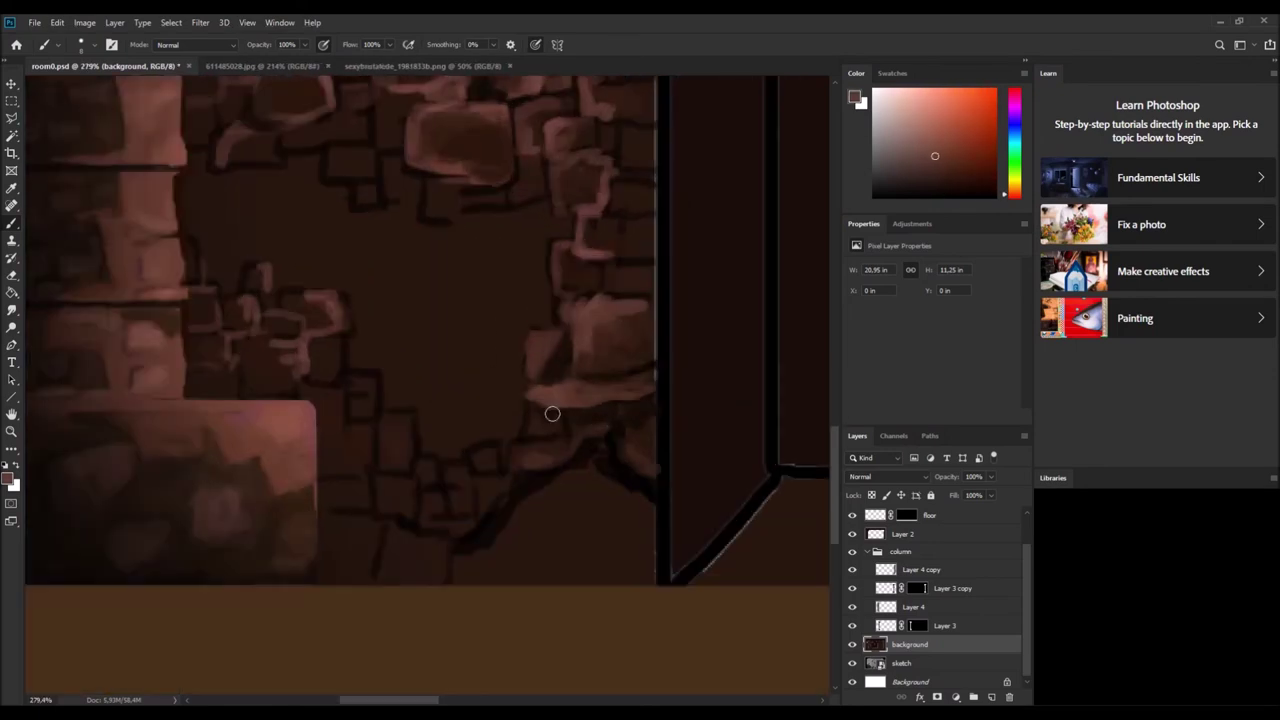
Shade the wide flat stone directly above the arch-shaped crack with light and dark brown strokes.
{"action": "left_click", "coordinate": [543, 391], "text": "alt"}
{"action": "left_click_drag", "start_coordinate": [543, 395], "coordinate": [610, 412]}
{"action": "left_click", "coordinate": [606, 412], "text": "alt"}
{"action": "left_click", "coordinate": [617, 443], "text": "alt"}
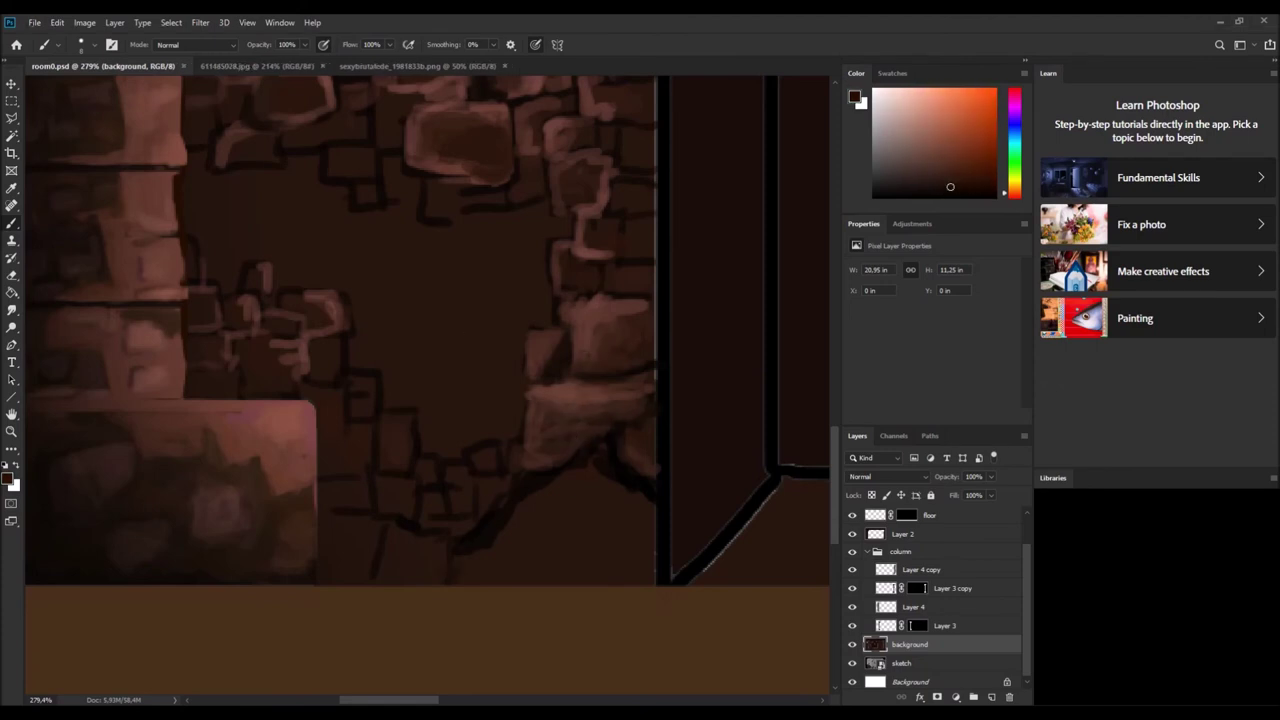
{"action": "left_click_drag", "start_coordinate": [535, 395], "coordinate": [540, 454]}
Paint light edges and muted faces on the lower bricks between the pillar base and the arch-shaped crack.
{"action": "left_click", "coordinate": [560, 356], "text": "alt"}
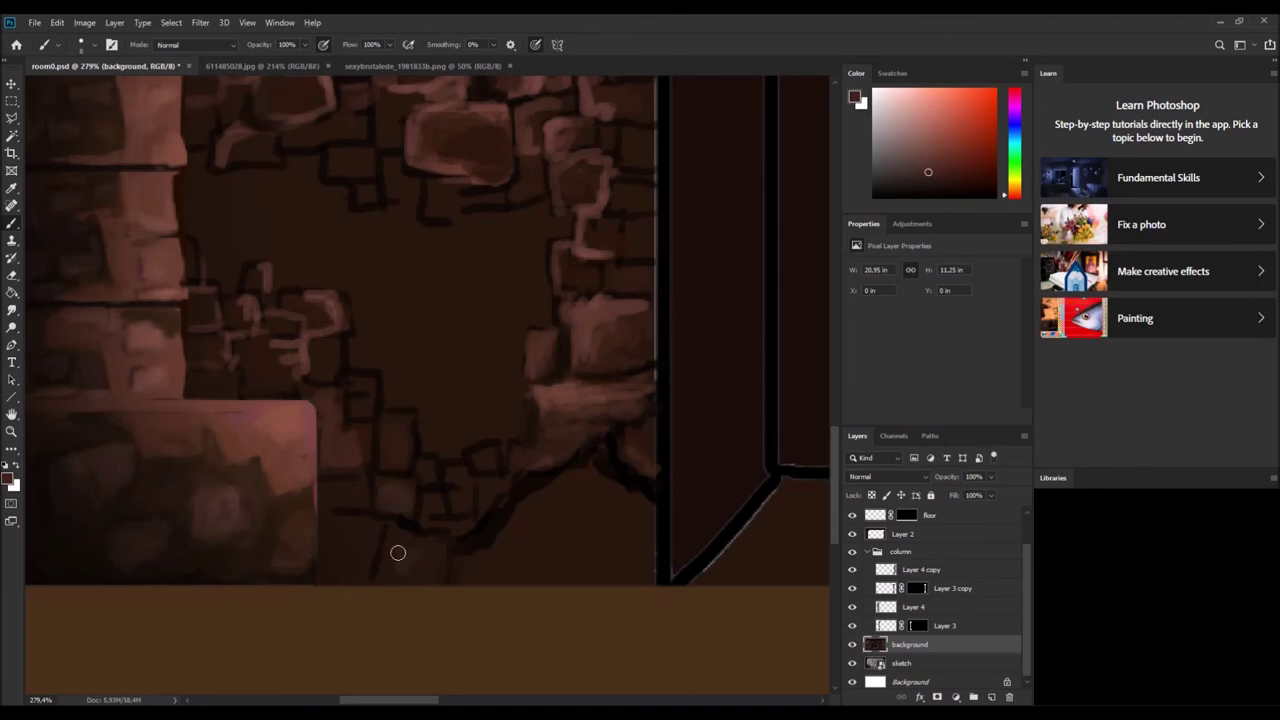
{"action": "left_click", "coordinate": [260, 409], "text": "alt"}
{"action": "left_click_drag", "start_coordinate": [356, 378], "coordinate": [378, 410]}
{"action": "mouse_move", "coordinate": [472, 456]}
{"action": "left_mouse_down"}
{"action": "mouse_move", "coordinate": [440, 468]}
{"action": "mouse_move", "coordinate": [535, 458]}
{"action": "left_mouse_up"}
{"action": "mouse_move", "coordinate": [648, 470]}
{"action": "left_mouse_down"}
{"action": "mouse_move", "coordinate": [626, 434]}
{"action": "mouse_move", "coordinate": [648, 470]}
{"action": "left_mouse_up"}
{"action": "left_click_drag", "start_coordinate": [445, 540], "coordinate": [425, 578]}
{"action": "left_click_drag", "start_coordinate": [360, 515], "coordinate": [370, 580]}
{"action": "left_click", "coordinate": [294, 377], "text": "alt"}
{"action": "mouse_move", "coordinate": [422, 485]}
{"action": "left_mouse_down"}
{"action": "mouse_move", "coordinate": [366, 391]}
{"action": "mouse_move", "coordinate": [286, 300]}
{"action": "mouse_move", "coordinate": [200, 257]}
{"action": "left_mouse_up"}
{"action": "left_click", "coordinate": [477, 511], "text": "alt"}
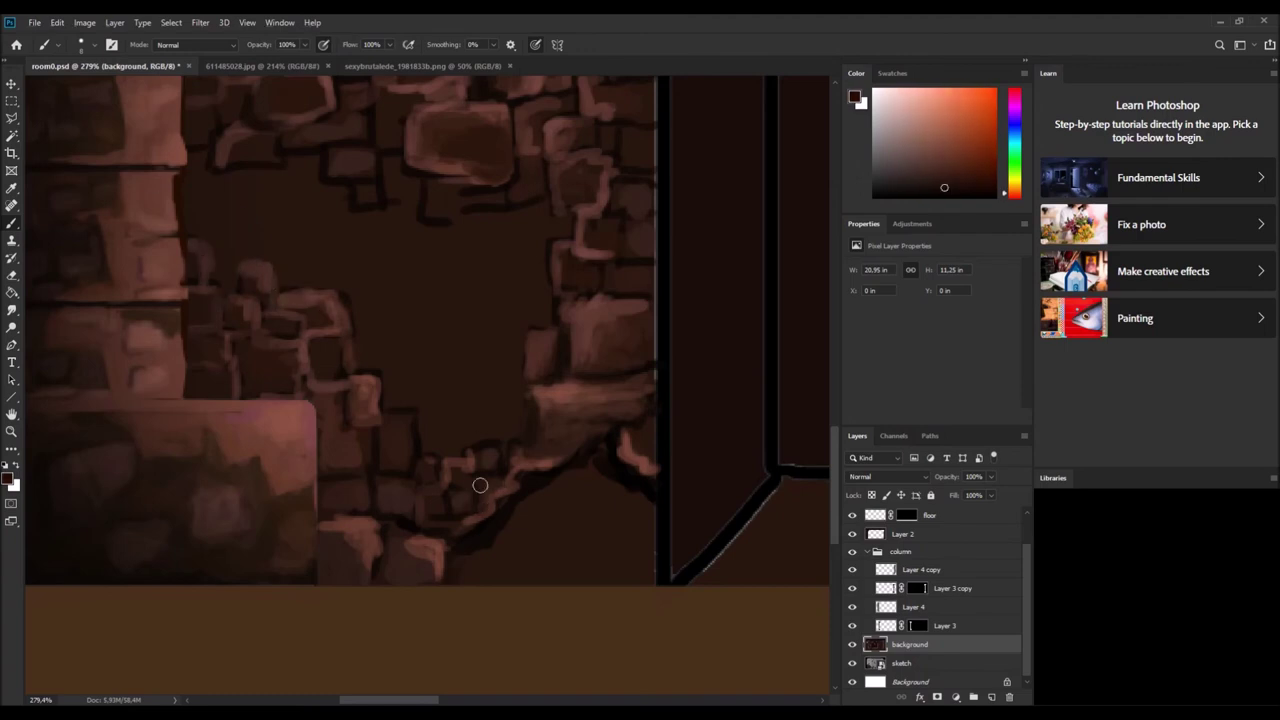
Fill the arch-shaped opening at the foot of the wall beside the door with a larger, very dark brown brush.
{"action": "left_click", "coordinate": [620, 491], "text": "alt"}
{"action": "scroll", "coordinate": [634, 443], "scroll_direction": "down", "scroll_amount": 3}
{"action": "scroll", "coordinate": [634, 443], "scroll_direction": "up", "scroll_amount": 3}
{"action": "left_click", "coordinate": [606, 578], "text": "alt"}
{"action": "scroll", "coordinate": [603, 622], "scroll_direction": "up", "scroll_amount": 1}
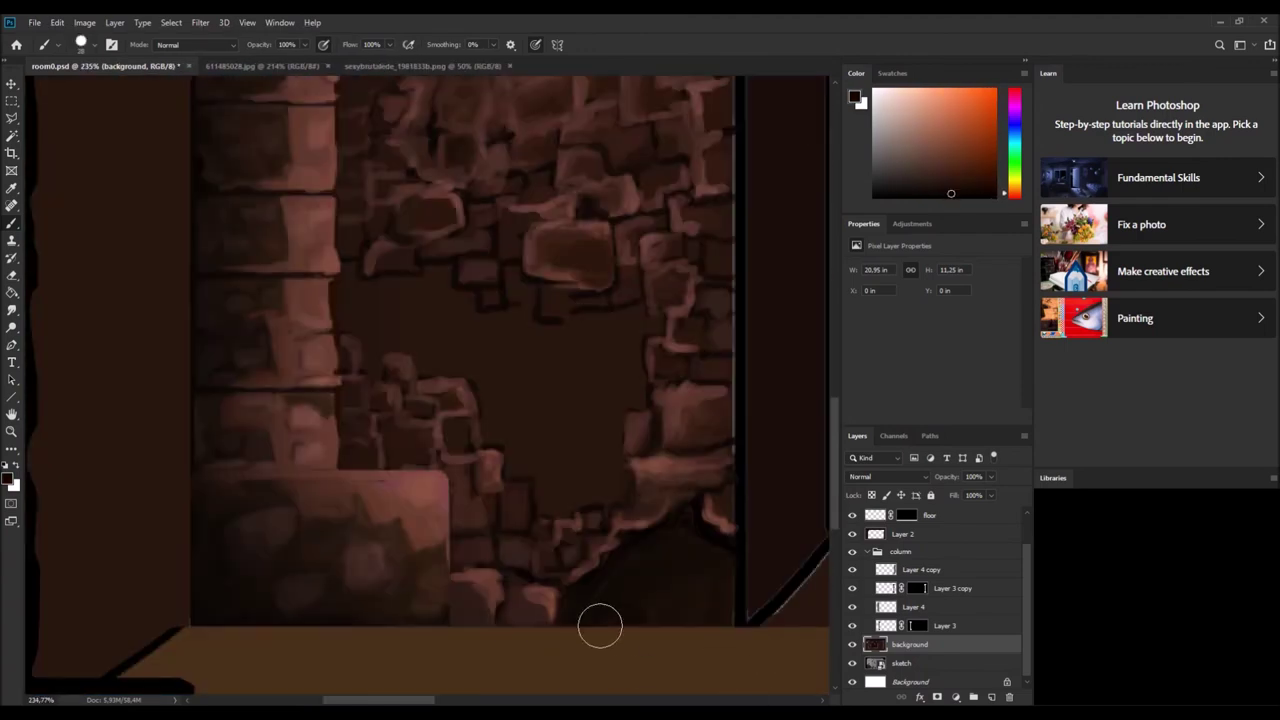
Paint a lighter brown rim along the arch-shaped opening at the foot of the wall beside the door.
{"action": "scroll", "coordinate": [603, 622], "scroll_direction": "up", "scroll_amount": 2}
{"action": "left_click", "coordinate": [537, 617], "text": "alt"}
{"action": "mouse_move", "coordinate": [537, 617]}
{"action": "left_mouse_down"}
{"action": "mouse_move", "coordinate": [674, 571]}
{"action": "mouse_move", "coordinate": [755, 515]}
{"action": "left_mouse_up"}
{"action": "left_click", "coordinate": [777, 469], "text": "alt"}
{"action": "scroll", "coordinate": [777, 469], "scroll_direction": "down", "scroll_amount": 3}
{"action": "scroll", "coordinate": [526, 574], "scroll_direction": "up", "scroll_amount": 2}
{"action": "scroll", "coordinate": [178, 366], "scroll_direction": "up", "scroll_amount": 2}
Shade the flat bare patch between the bricks with mottled dark browns and add light edges to the bricks bordering it.
{"action": "left_click", "coordinate": [215, 330], "text": "alt"}
{"action": "left_click_drag", "start_coordinate": [215, 295], "coordinate": [222, 410]}
{"action": "left_click", "coordinate": [513, 365], "text": "alt"}
{"action": "left_click", "coordinate": [599, 593], "text": "alt"}
{"action": "left_click_drag", "start_coordinate": [230, 408], "coordinate": [276, 378]}
{"action": "mouse_move", "coordinate": [335, 470]}
{"action": "left_mouse_down"}
{"action": "mouse_move", "coordinate": [397, 511]}
{"action": "mouse_move", "coordinate": [425, 590]}
{"action": "left_mouse_up"}
{"action": "left_click", "coordinate": [569, 471], "text": "alt"}
{"action": "mouse_move", "coordinate": [240, 285]}
{"action": "left_mouse_down"}
{"action": "mouse_move", "coordinate": [348, 281]}
{"action": "mouse_move", "coordinate": [600, 322]}
{"action": "left_mouse_up"}
{"action": "left_click", "coordinate": [234, 455], "text": "alt"}
{"action": "left_click_drag", "start_coordinate": [376, 366], "coordinate": [314, 340]}
{"action": "left_click", "coordinate": [394, 303], "text": "alt"}
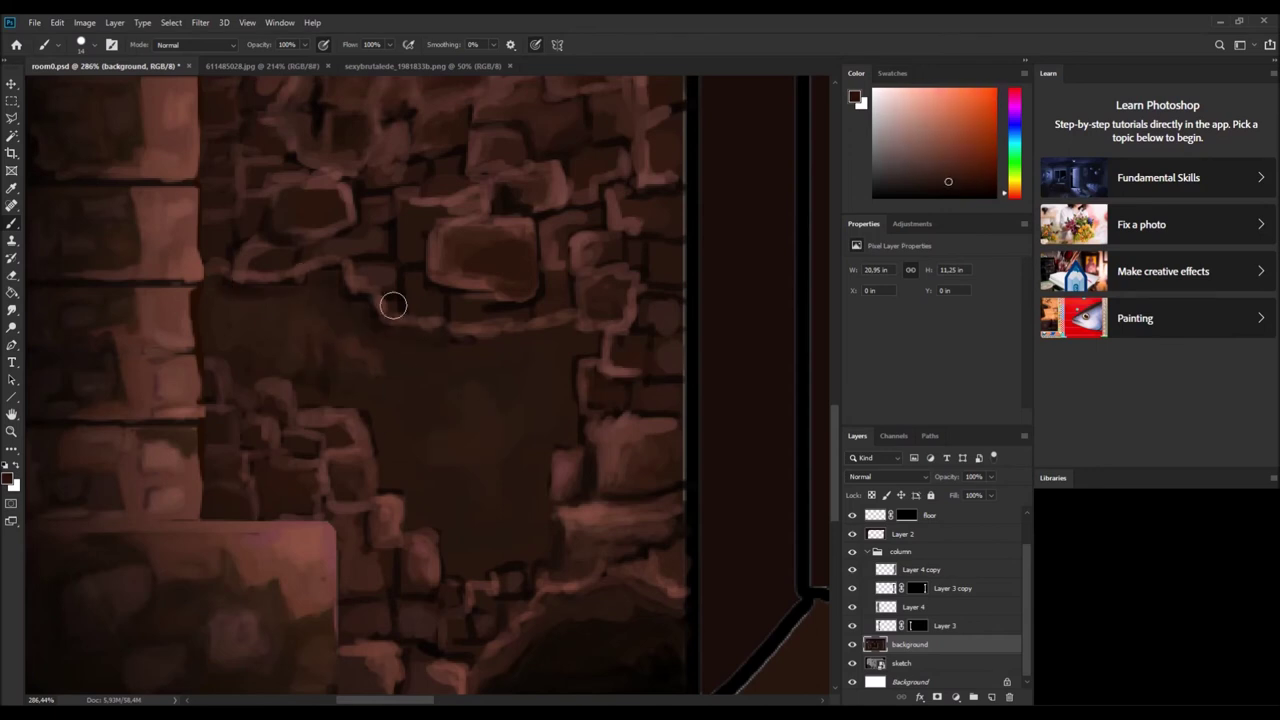
Refine the light edges and dark joints of the bricks above the bare wall patch with sampled browns.
{"action": "left_click", "coordinate": [532, 196], "text": "alt"}
{"action": "left_click", "coordinate": [451, 180], "text": "alt"}
{"action": "left_click", "coordinate": [440, 211], "text": "alt"}
{"action": "left_click", "coordinate": [434, 320], "text": "alt"}
{"action": "left_click", "coordinate": [272, 186], "text": "alt"}
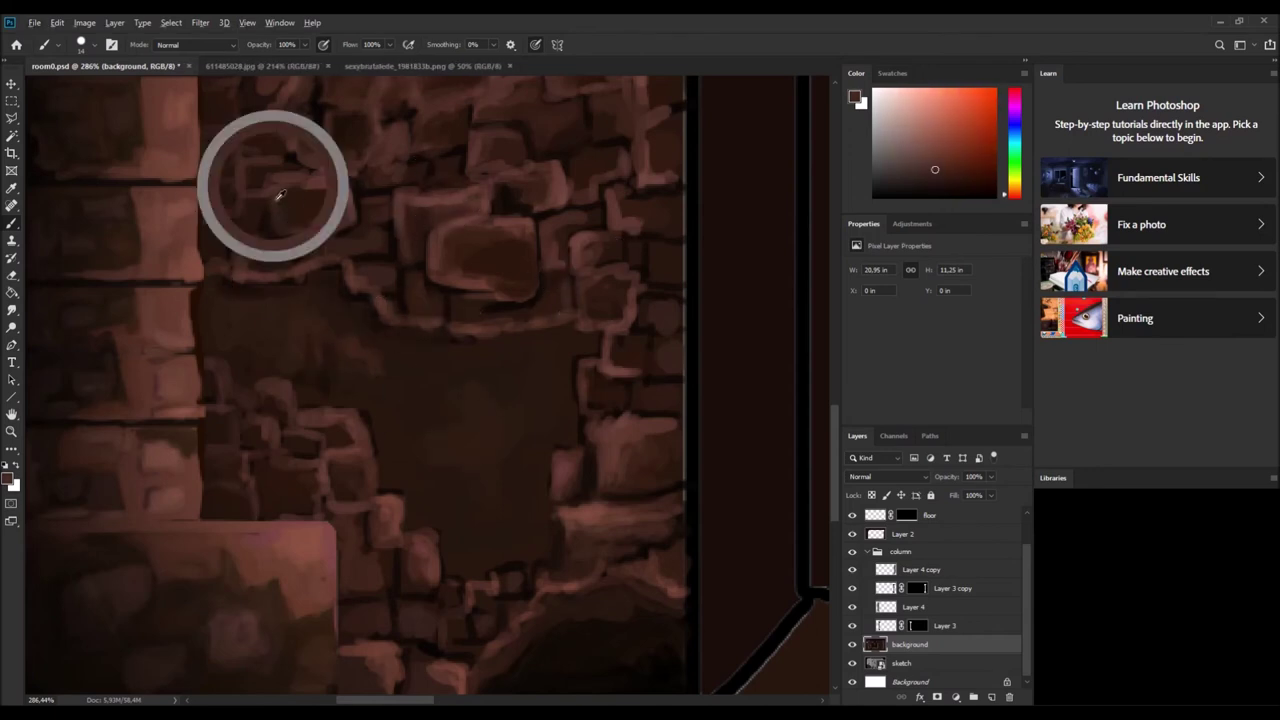
Blend subtle brown texture into the bare wall patch and its brick borders, and save the file.
{"action": "left_click_drag", "start_coordinate": [401, 331], "coordinate": [570, 368]}
{"action": "left_click", "coordinate": [570, 367], "text": "alt"}
{"action": "left_click", "coordinate": [357, 323], "text": "alt"}
{"action": "left_click", "coordinate": [361, 379], "text": "alt"}
{"action": "left_click", "coordinate": [449, 457], "text": "alt"}
{"action": "left_click", "coordinate": [491, 494], "text": "alt"}
{"action": "left_click", "coordinate": [491, 494], "text": "alt"}
{"action": "left_click", "coordinate": [386, 357], "text": "alt"}
{"action": "scroll", "coordinate": [386, 357], "scroll_direction": "down", "scroll_amount": 5, "text": "alt"}
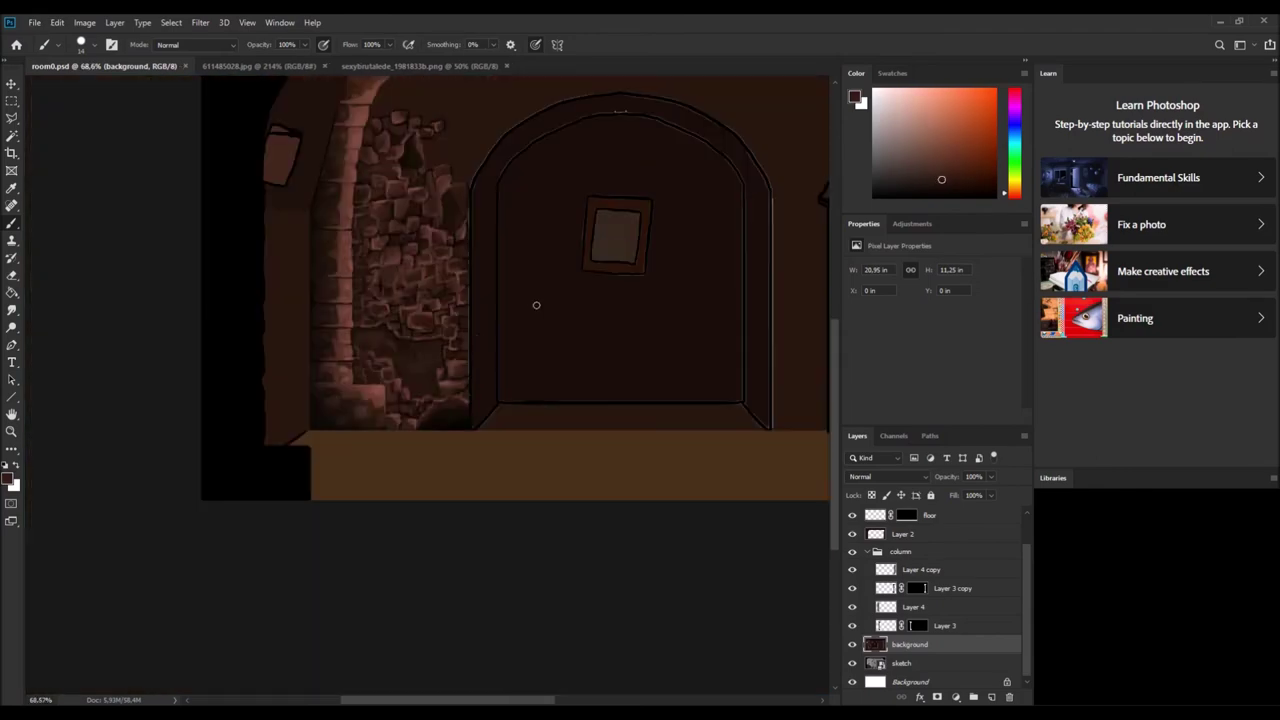
{"action": "scroll", "coordinate": [351, 443], "scroll_direction": "up", "scroll_amount": 5, "text": "alt"}
{"action": "left_click", "coordinate": [432, 494], "text": "alt"}
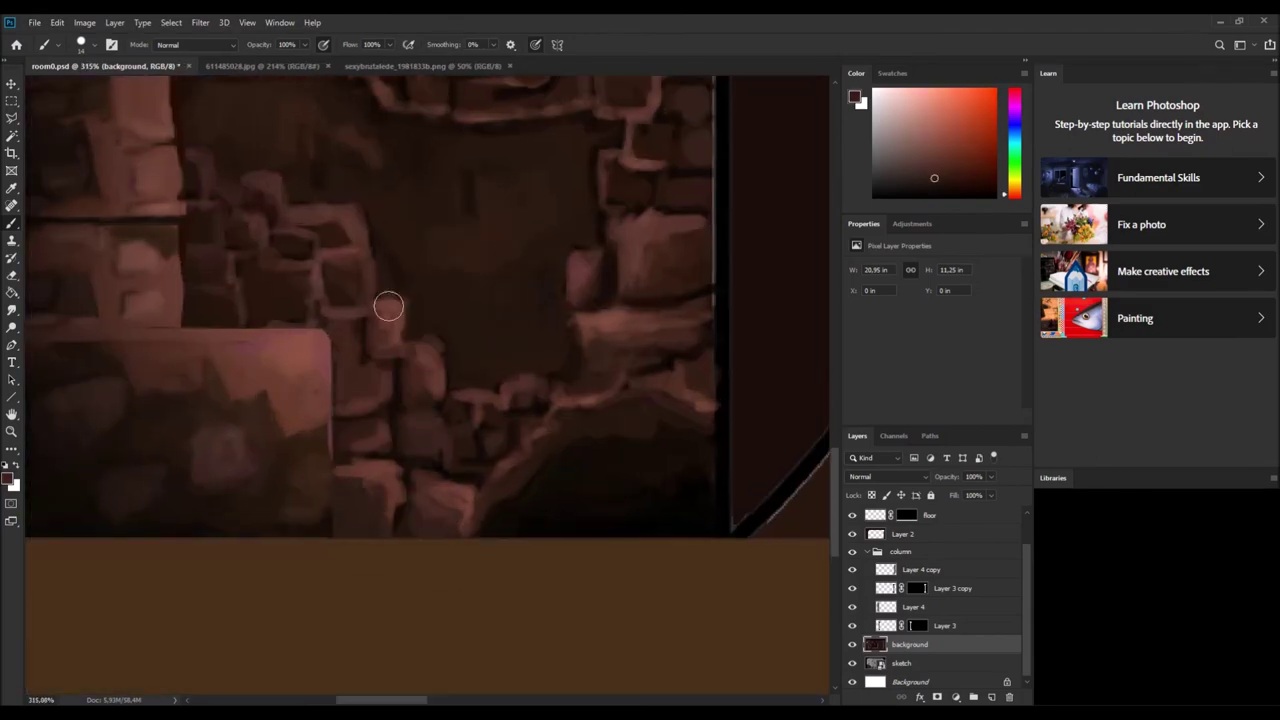
{"action": "key", "text": "ctrl+s"}
Highlight the stones between the bare patch and the arch-shaped opening, and shade inside the opening with dark brown.
{"action": "left_click", "coordinate": [278, 256], "text": "alt"}
{"action": "scroll", "coordinate": [474, 434], "scroll_direction": "down", "scroll_amount": 3, "text": "alt"}
{"action": "left_click", "coordinate": [666, 391], "text": "alt"}
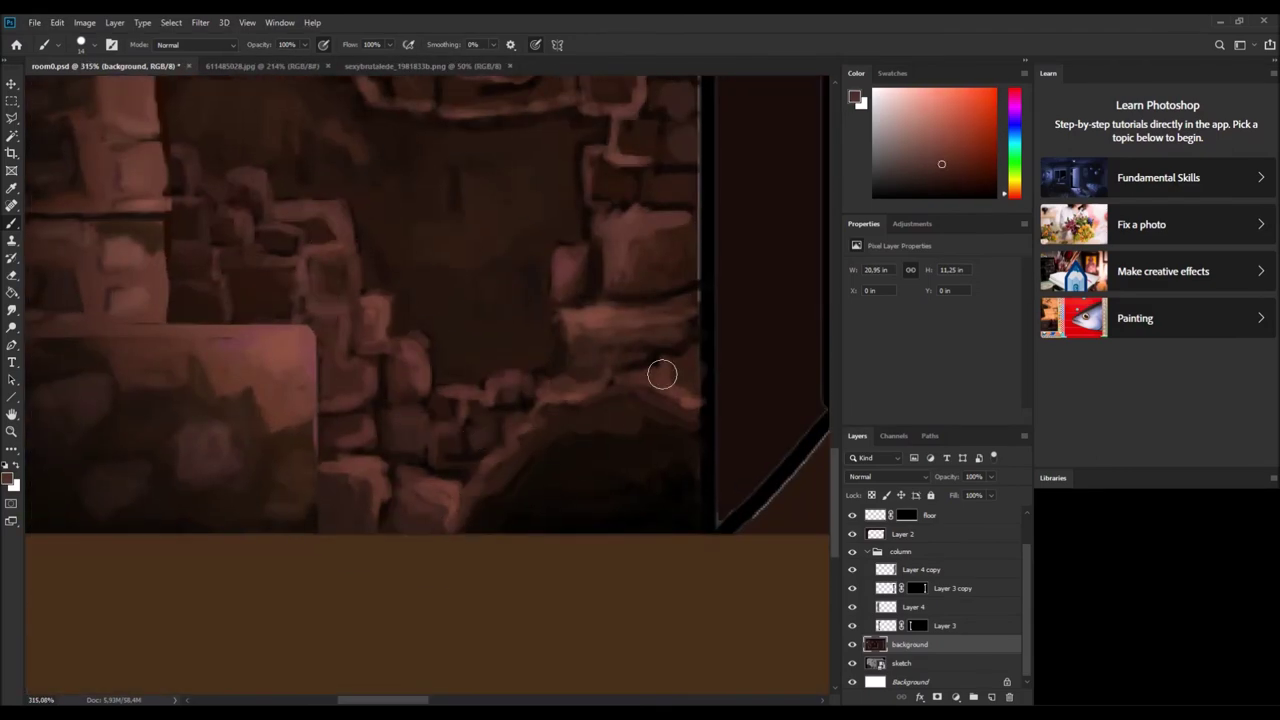
{"action": "scroll", "coordinate": [700, 350], "scroll_direction": "down", "scroll_amount": 1, "text": "alt"}
{"action": "mouse_move", "coordinate": [638, 548]}
{"action": "left_mouse_down"}
{"action": "mouse_move", "coordinate": [656, 528]}
{"action": "mouse_move", "coordinate": [706, 560]}
{"action": "left_mouse_up"}
{"action": "left_click", "coordinate": [611, 523], "text": "alt"}
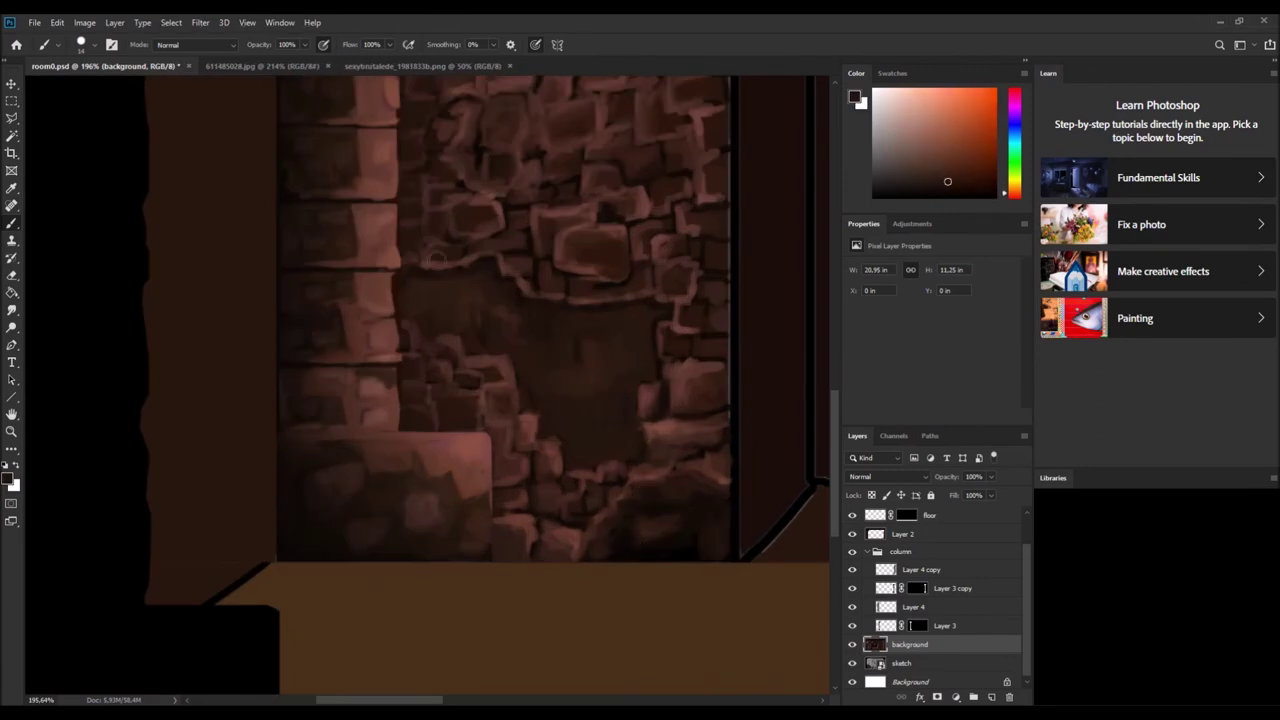
Paint small shaded stones inside the edge of the dark arch-shaped opening at the foot of the wall.
{"action": "left_click", "coordinate": [491, 325], "text": "alt"}
{"action": "left_click", "coordinate": [689, 491], "text": "alt"}
{"action": "left_click", "coordinate": [617, 560], "text": "alt"}
{"action": "left_click", "coordinate": [603, 523], "text": "alt"}
{"action": "left_click", "coordinate": [576, 477], "text": "alt"}
{"action": "left_click", "coordinate": [566, 510], "text": "alt"}
{"action": "left_click", "coordinate": [627, 526], "text": "alt"}
{"action": "left_click", "coordinate": [638, 494], "text": "alt"}
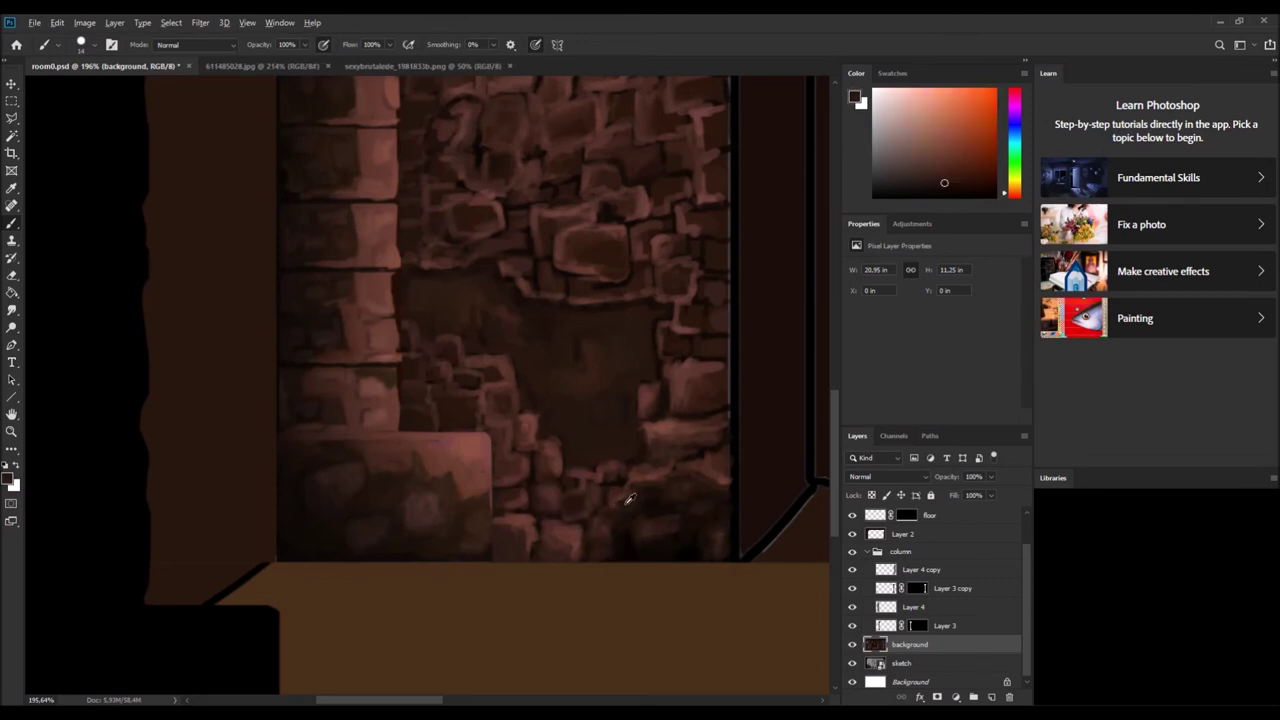
Add darker and lighter brown mottling to the lower part of the bare wall patch.
{"action": "left_click", "coordinate": [636, 354], "text": "alt"}
{"action": "left_click", "coordinate": [589, 412], "text": "alt"}
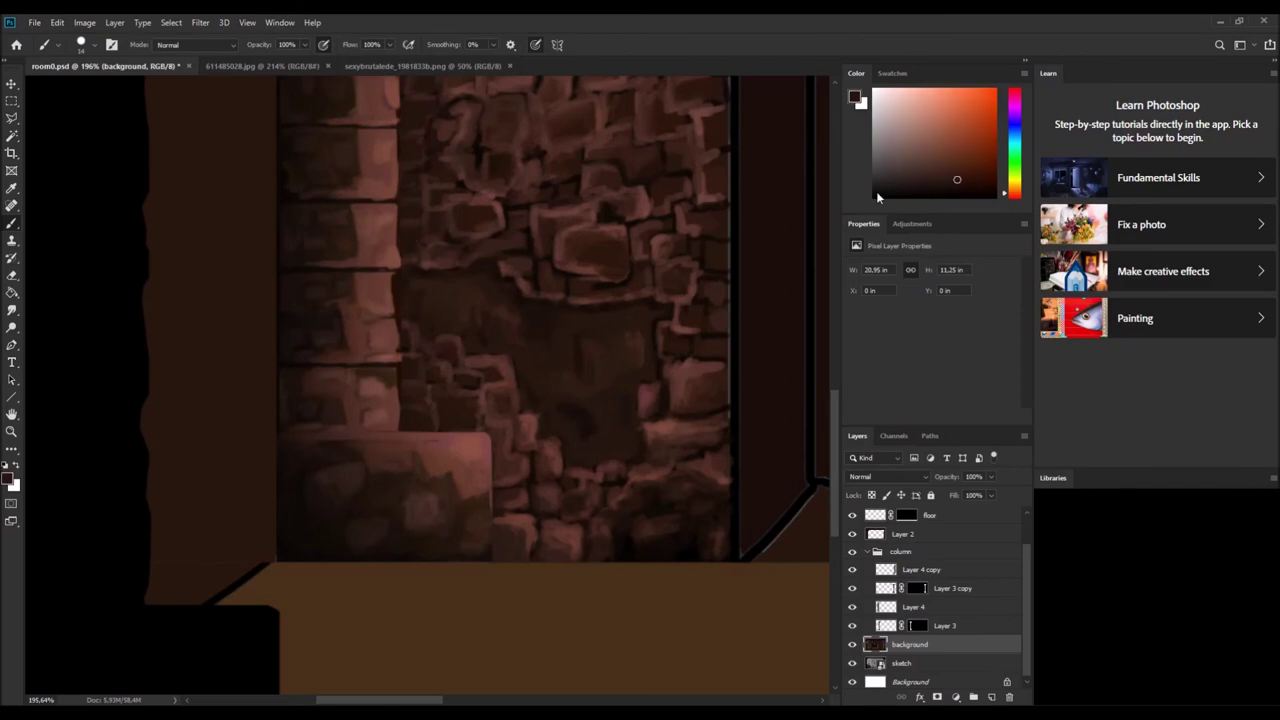
{"action": "left_click", "coordinate": [600, 434], "text": "alt"}
{"action": "left_click", "coordinate": [608, 412], "text": "alt"}
{"action": "scroll", "coordinate": [611, 437], "scroll_direction": "down", "scroll_amount": 5}
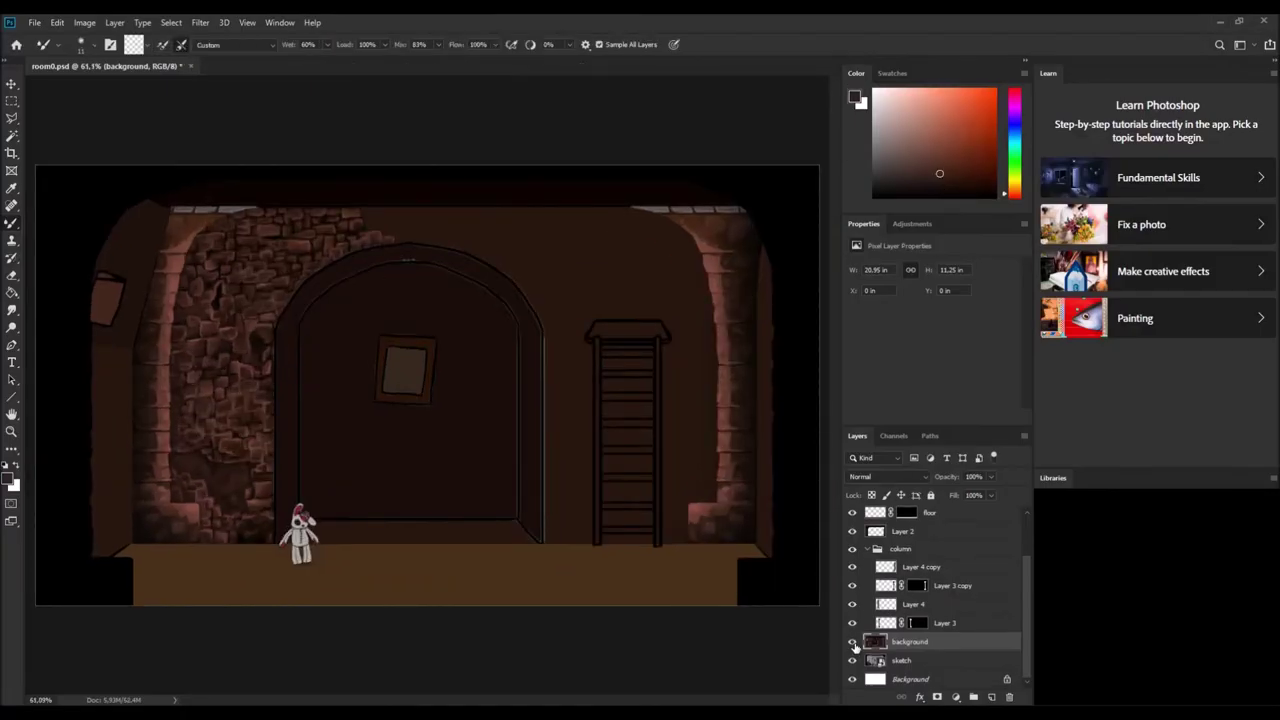
Isolate the background layer and outline the finished brickwork beside the door with a lasso selection.
{"action": "left_click", "coordinate": [852, 641], "text": "alt"}
{"action": "key", "text": "l"}
{"action": "scroll", "coordinate": [458, 238], "scroll_direction": "up", "scroll_amount": 5}
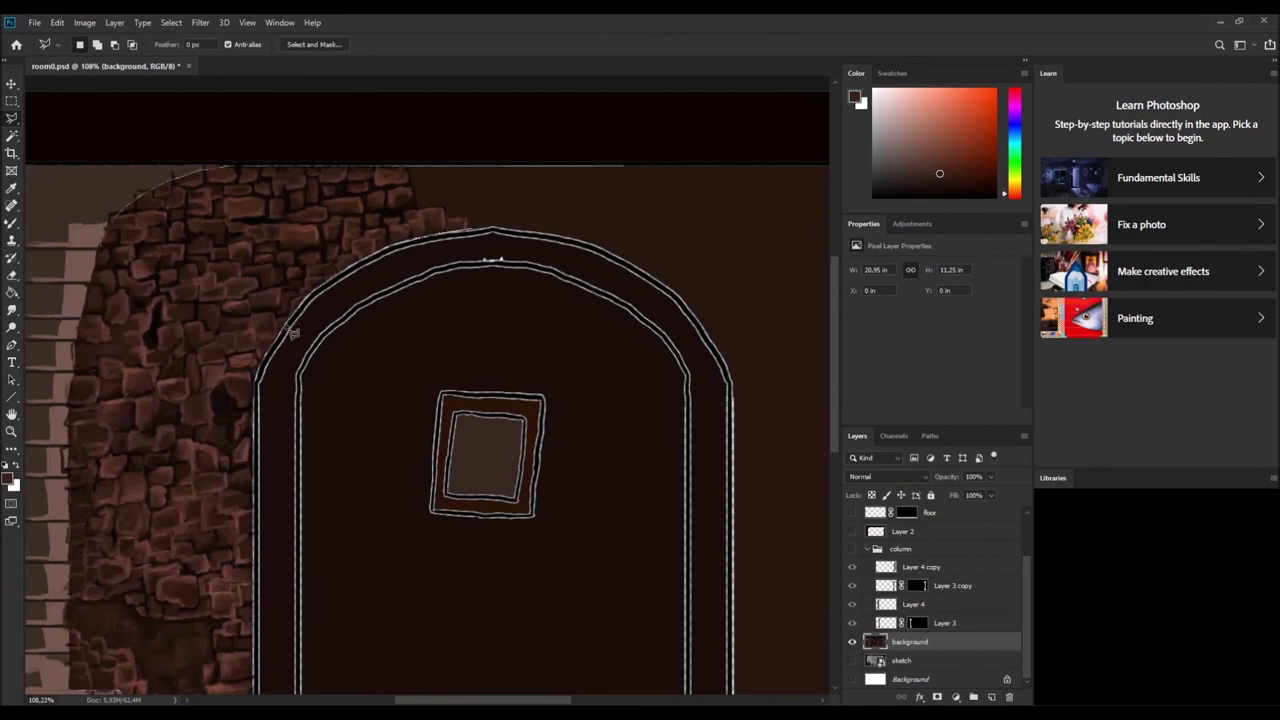
{"action": "scroll", "coordinate": [266, 371], "scroll_direction": "down", "scroll_amount": 3}
{"action": "mouse_move", "coordinate": [330, 622]}
{"action": "left_mouse_down"}
{"action": "mouse_move", "coordinate": [193, 538]}
{"action": "mouse_move", "coordinate": [145, 445]}
{"action": "mouse_move", "coordinate": [143, 240]}
{"action": "mouse_move", "coordinate": [180, 283]}
{"action": "mouse_move", "coordinate": [283, 228]}
{"action": "mouse_move", "coordinate": [492, 230]}
{"action": "mouse_move", "coordinate": [563, 290]}
{"action": "left_mouse_up"}
{"action": "key", "text": "ctrl+0"}
{"action": "key", "text": "space"}
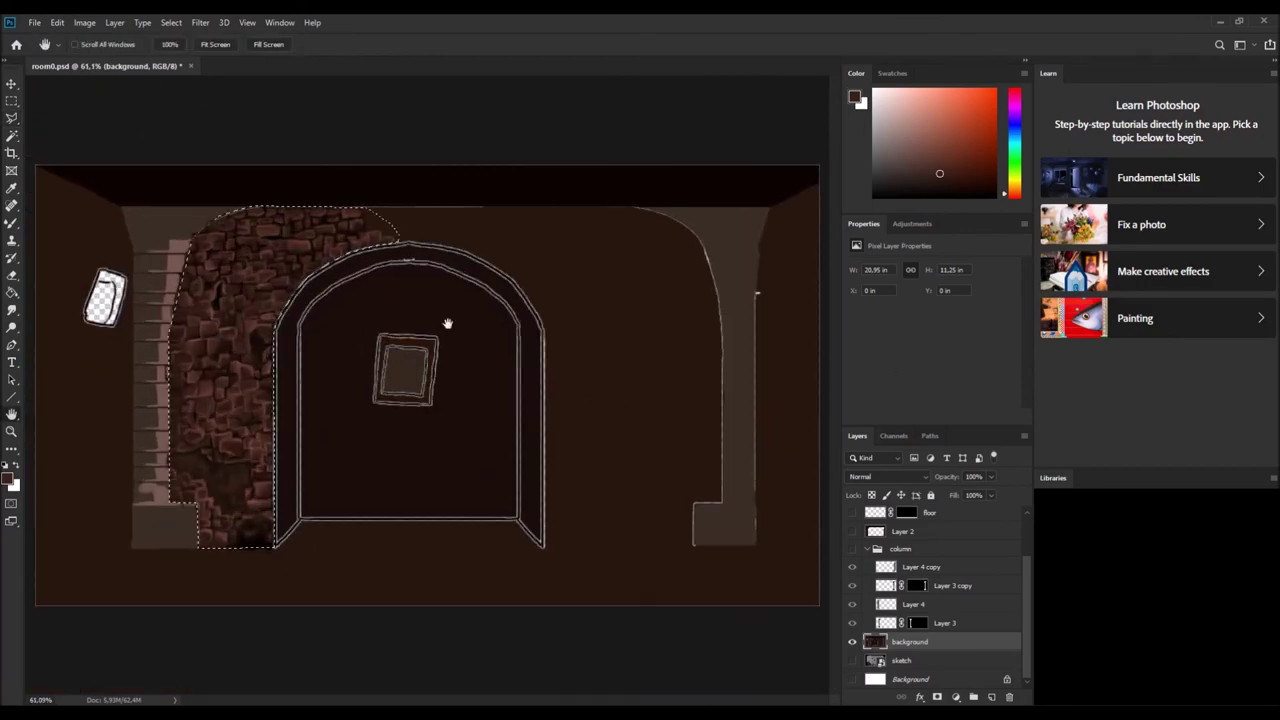
Copy the selected brickwork to a new layer, flip it horizontally onto the door's other side, and widen it to 110.92%.
{"action": "key", "text": "ctrl+j"}
{"action": "key", "text": "ctrl+t"}
{"action": "right_click", "coordinate": [417, 429]}
{"action": "left_click", "coordinate": [338, 259]}
{"action": "left_click_drag", "start_coordinate": [338, 259], "coordinate": [575, 256]}
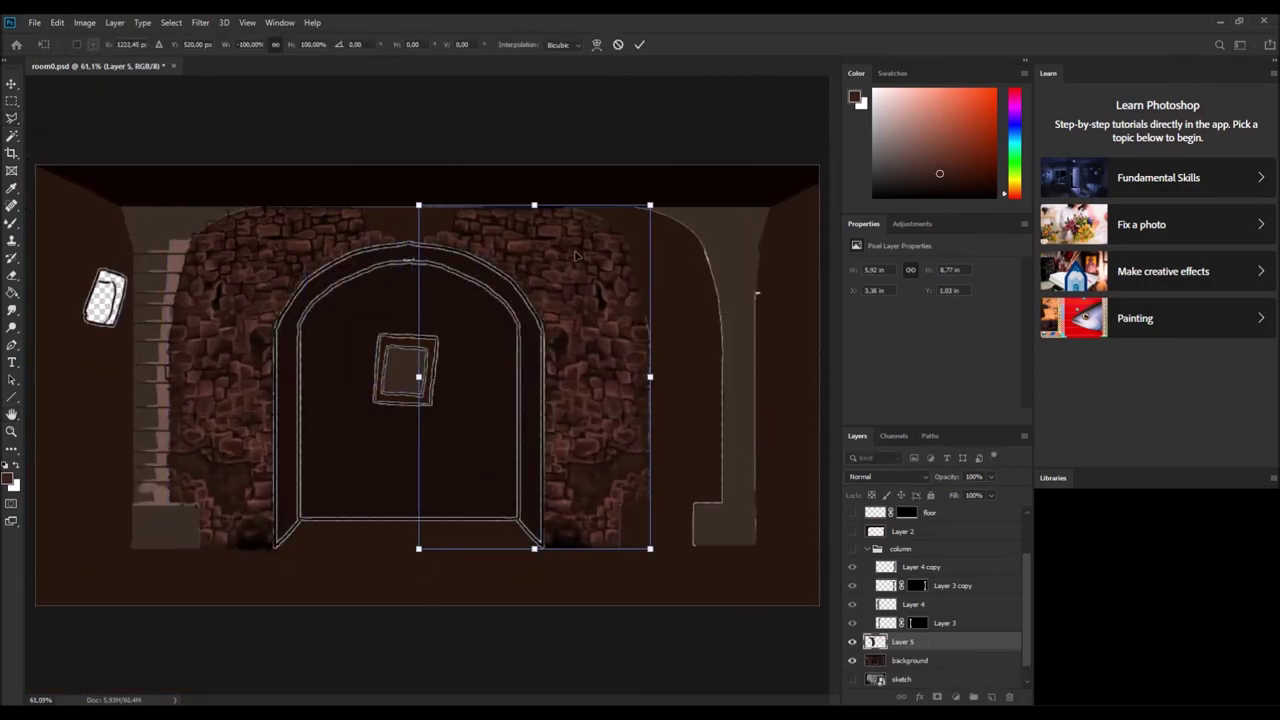
{"action": "left_click_drag", "start_coordinate": [651, 375], "coordinate": [667, 377]}
{"action": "scroll", "coordinate": [600, 315], "scroll_direction": "down", "scroll_amount": 1}
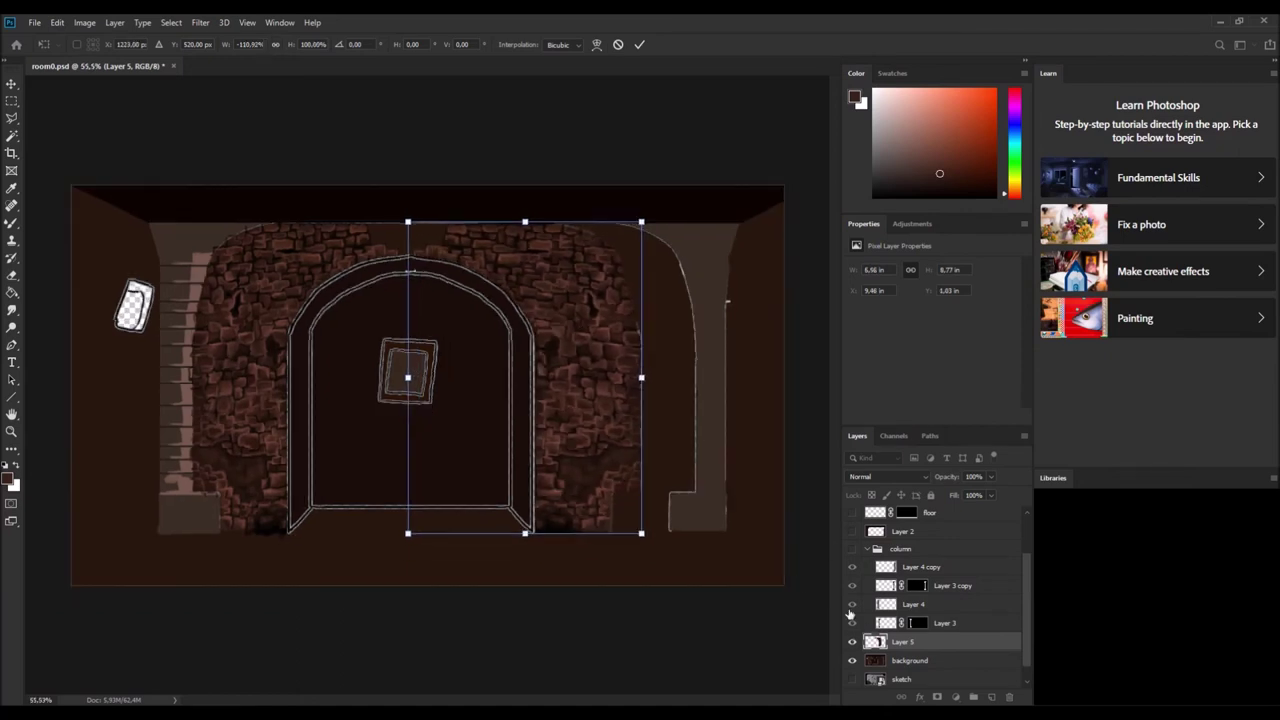
{"action": "key", "text": "Return"}
Turn the visibility of the column group and the foreground layer back on around the mirrored brickwork.
{"action": "scroll", "coordinate": [935, 600], "scroll_direction": "up", "scroll_amount": 2}
{"action": "left_click", "coordinate": [853, 551]}
{"action": "left_click", "coordinate": [853, 551]}
{"action": "scroll", "coordinate": [344, 444], "scroll_direction": "down", "scroll_amount": 3}
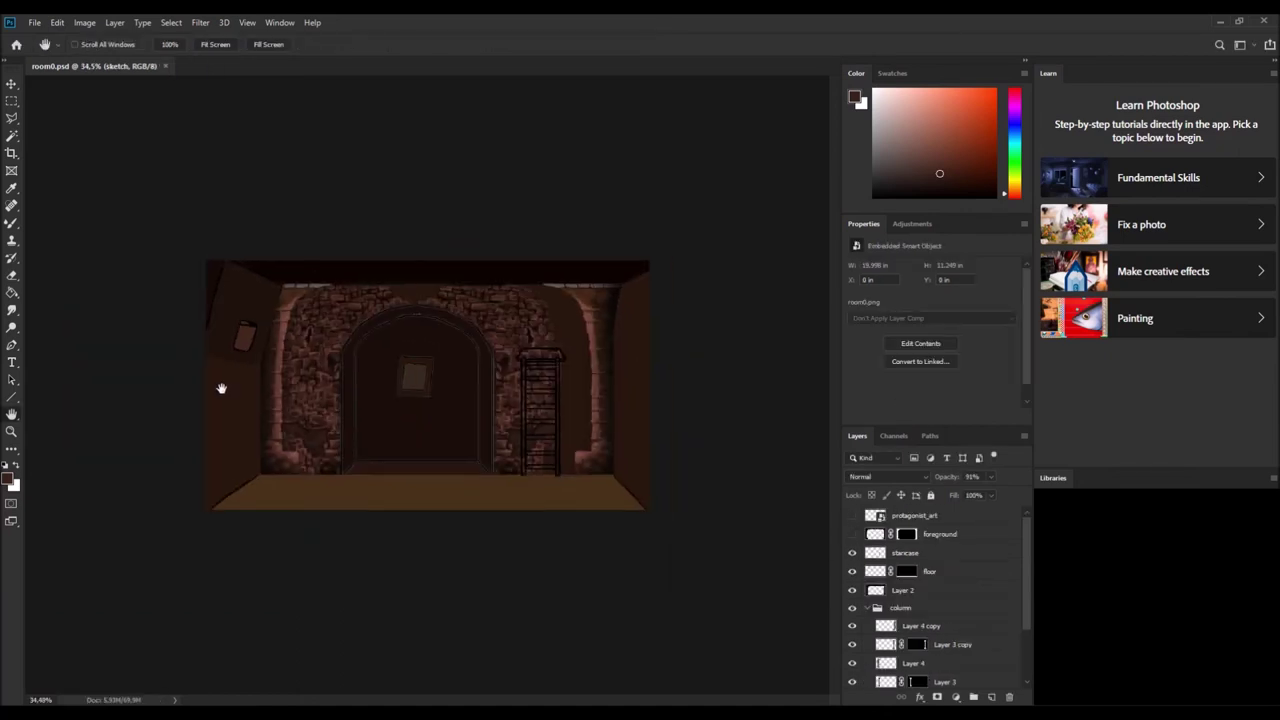
{"action": "scroll", "coordinate": [306, 391], "scroll_direction": "up", "scroll_amount": 2}
{"action": "left_click", "coordinate": [866, 535]}
{"action": "left_click", "coordinate": [852, 534]}
{"action": "scroll", "coordinate": [200, 394], "scroll_direction": "up", "scroll_amount": 2}
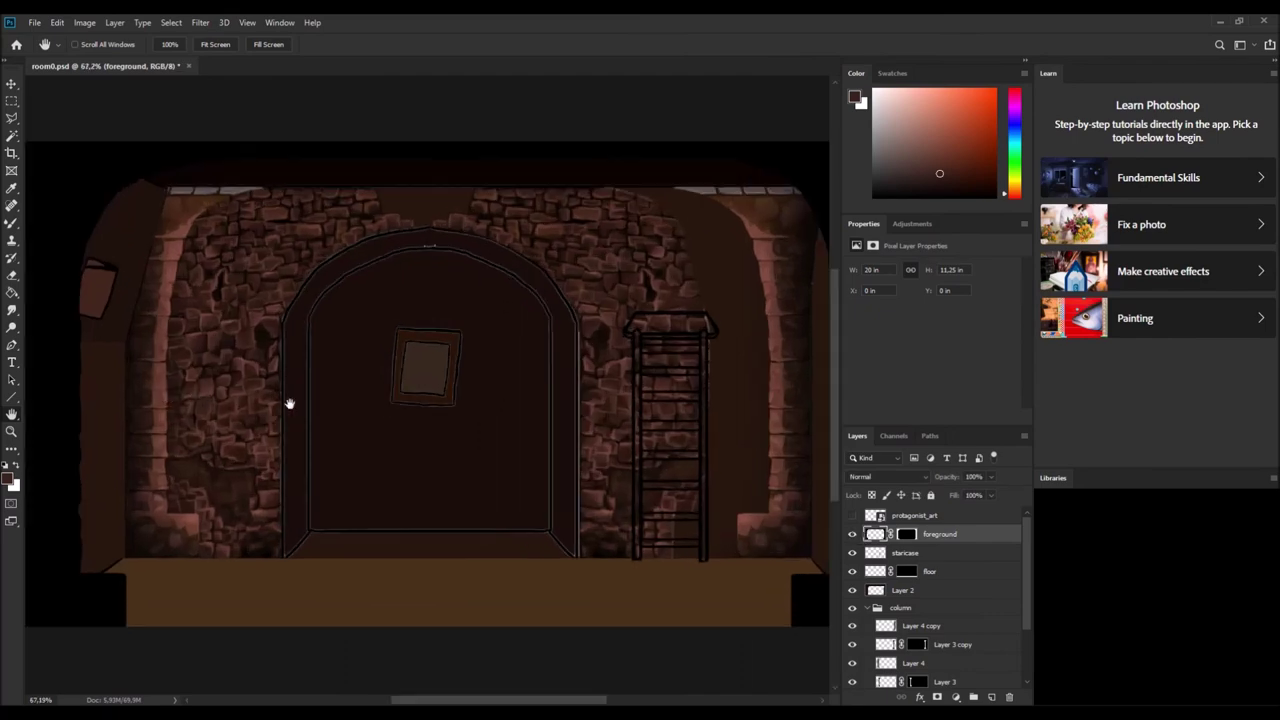
Examine the whole room painting in full-screen mode.
{"action": "scroll", "coordinate": [288, 405], "scroll_direction": "down", "scroll_amount": 2}
{"action": "key", "text": "f"}
{"action": "key", "text": "f"}
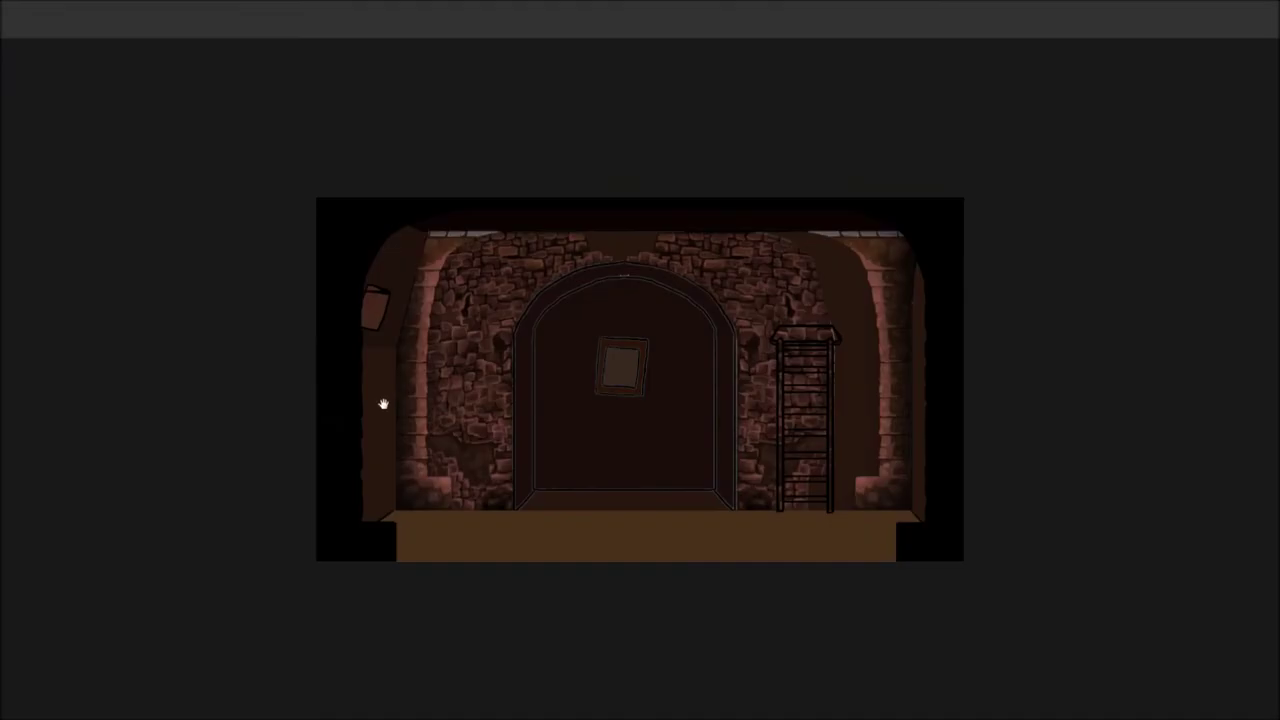
{"action": "scroll", "coordinate": [606, 403], "scroll_direction": "up", "scroll_amount": 1}
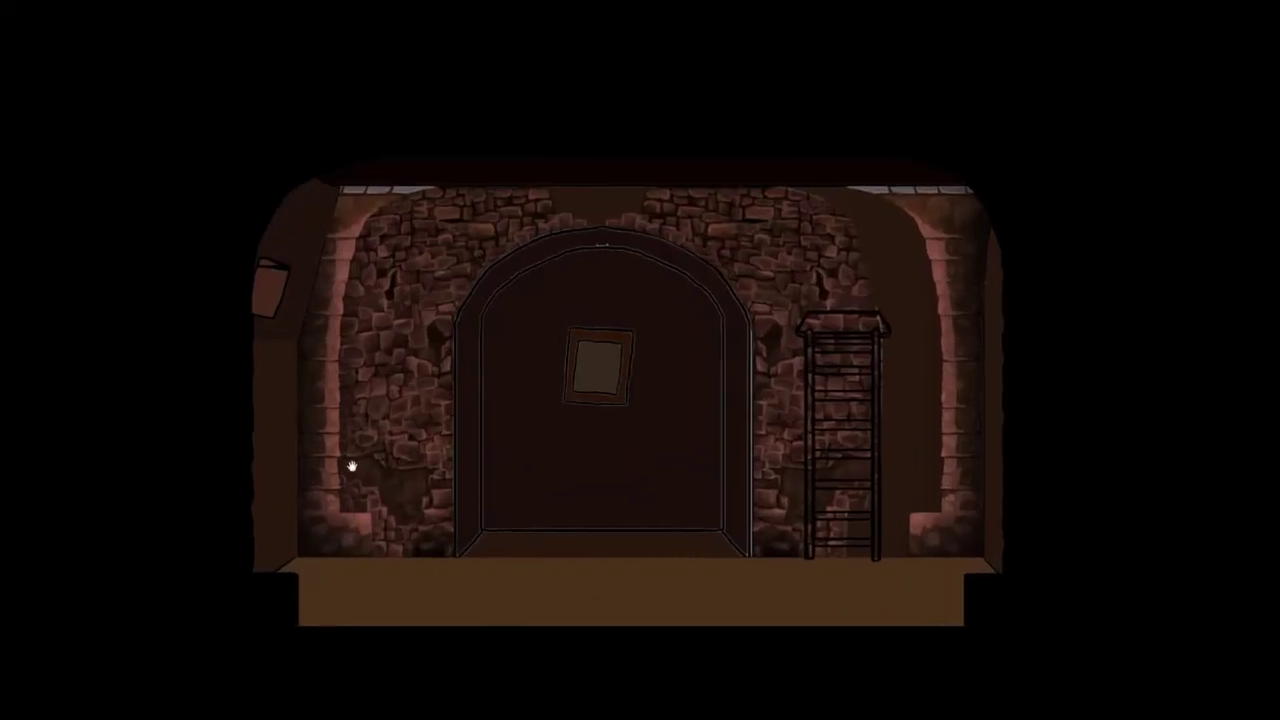
{"action": "key", "text": "f"}
{"action": "scroll", "coordinate": [446, 429], "scroll_direction": "down", "scroll_amount": 1}
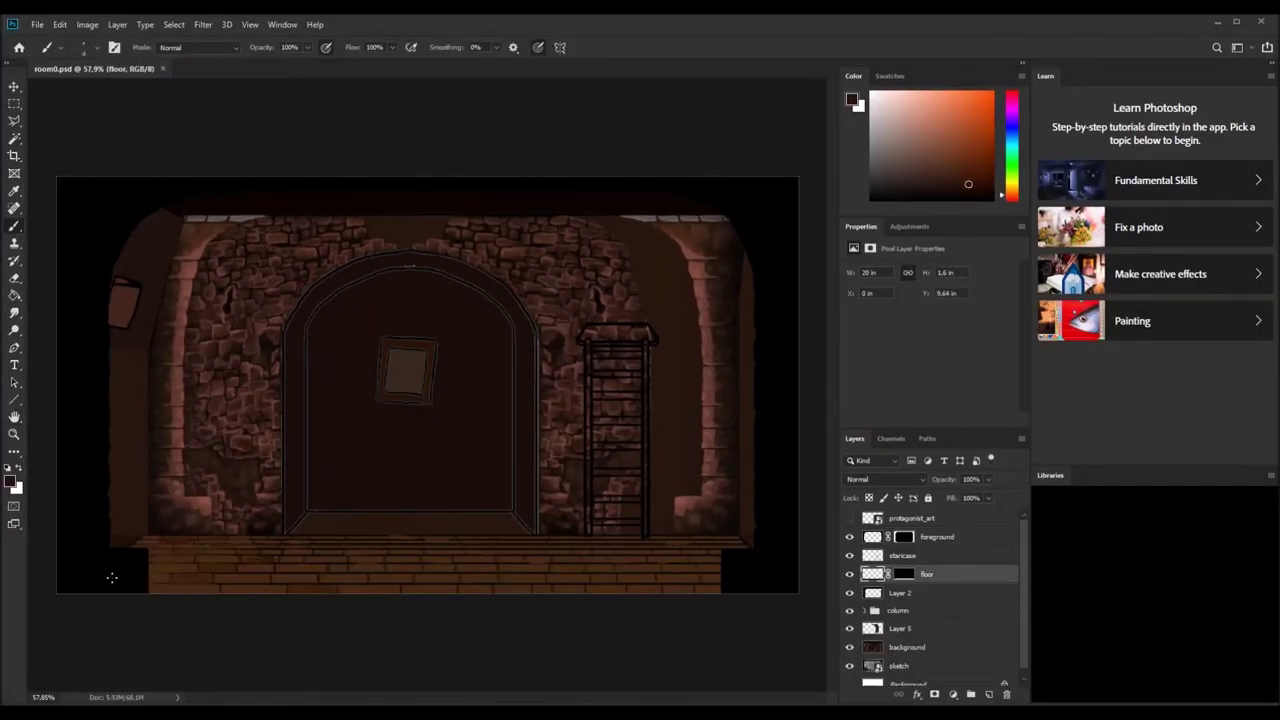
Paint brown wood-grain streaks on the floor plank next to the nailed reddish plank on the floor layer.
{"action": "scroll", "coordinate": [113, 556], "scroll_direction": "up", "scroll_amount": 4}
{"action": "left_click_drag", "start_coordinate": [138, 524], "coordinate": [182, 527]}
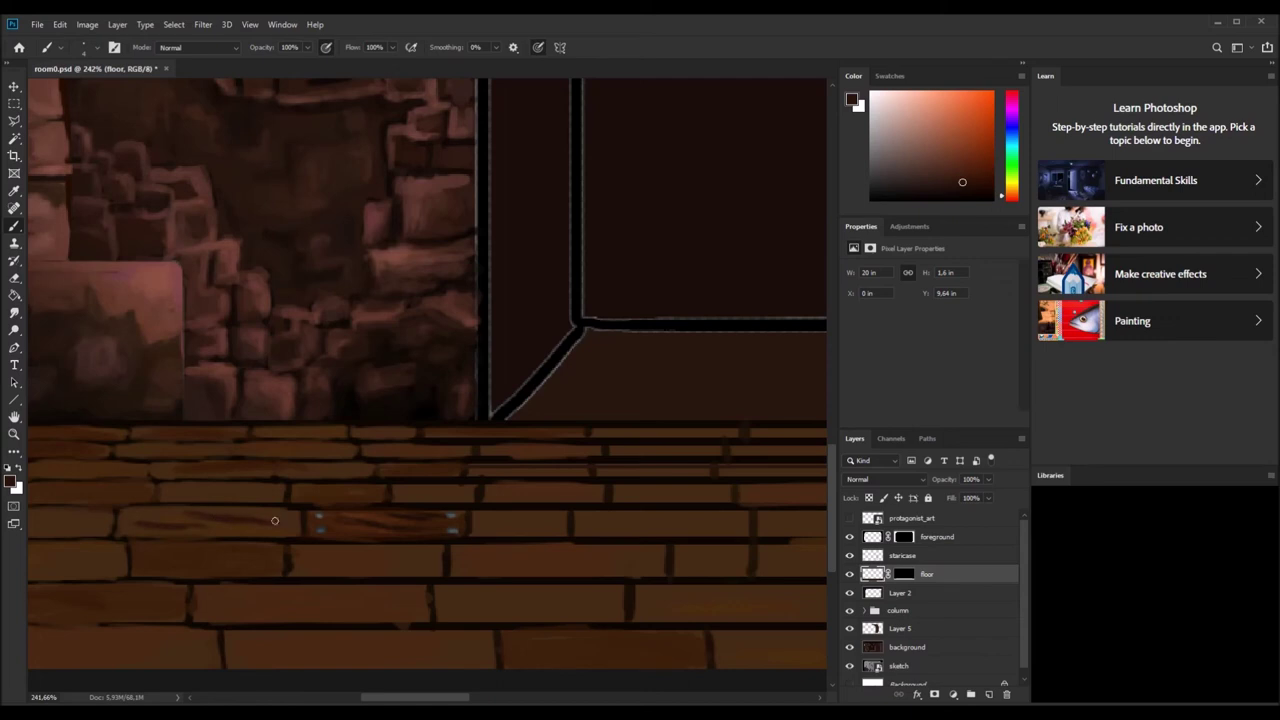
{"action": "left_click", "coordinate": [966, 169]}
{"action": "left_click", "coordinate": [971, 166]}
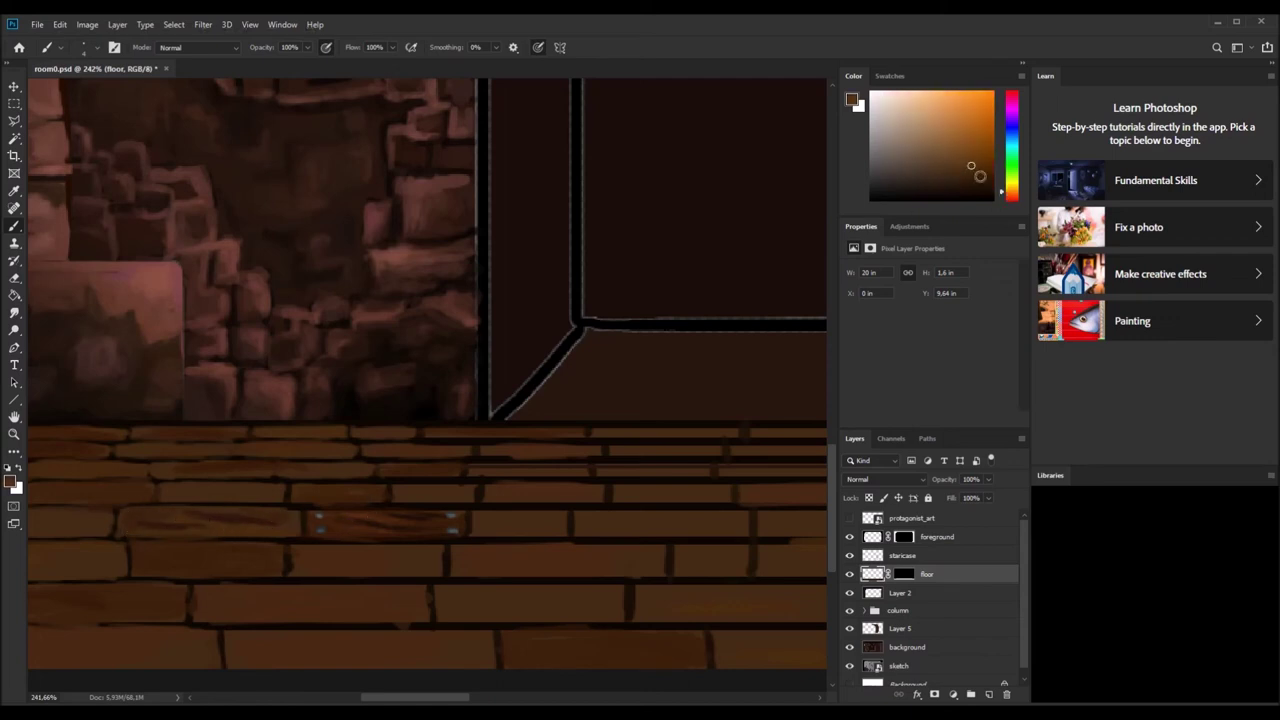
{"action": "left_click", "coordinate": [231, 526], "text": "alt"}
{"action": "left_click", "coordinate": [244, 530], "text": "alt"}
{"action": "left_click", "coordinate": [268, 521], "text": "alt"}
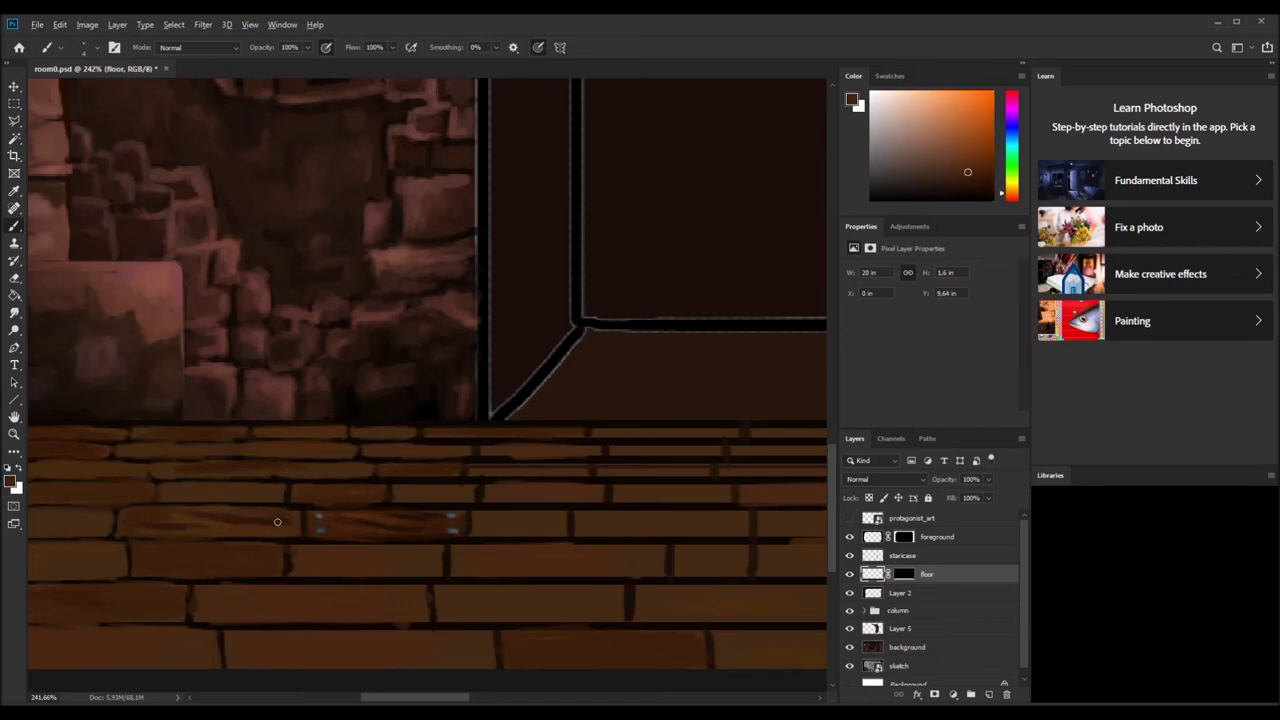
Blend sampled light and dark browns between the grain lines of that plank and along its ends.
{"action": "left_click", "coordinate": [208, 538], "text": "alt"}
{"action": "left_click", "coordinate": [255, 530], "text": "alt"}
{"action": "left_click", "coordinate": [153, 533], "text": "alt"}
{"action": "left_click", "coordinate": [142, 518], "text": "alt"}
{"action": "left_click", "coordinate": [197, 520], "text": "alt"}
{"action": "left_click", "coordinate": [229, 521], "text": "alt"}
Paint bluish-grey nails in the corners of the newly grained plank using colours from the neighbouring nails.
{"action": "left_click", "coordinate": [320, 514], "text": "alt"}
{"action": "left_click", "coordinate": [452, 526], "text": "alt"}
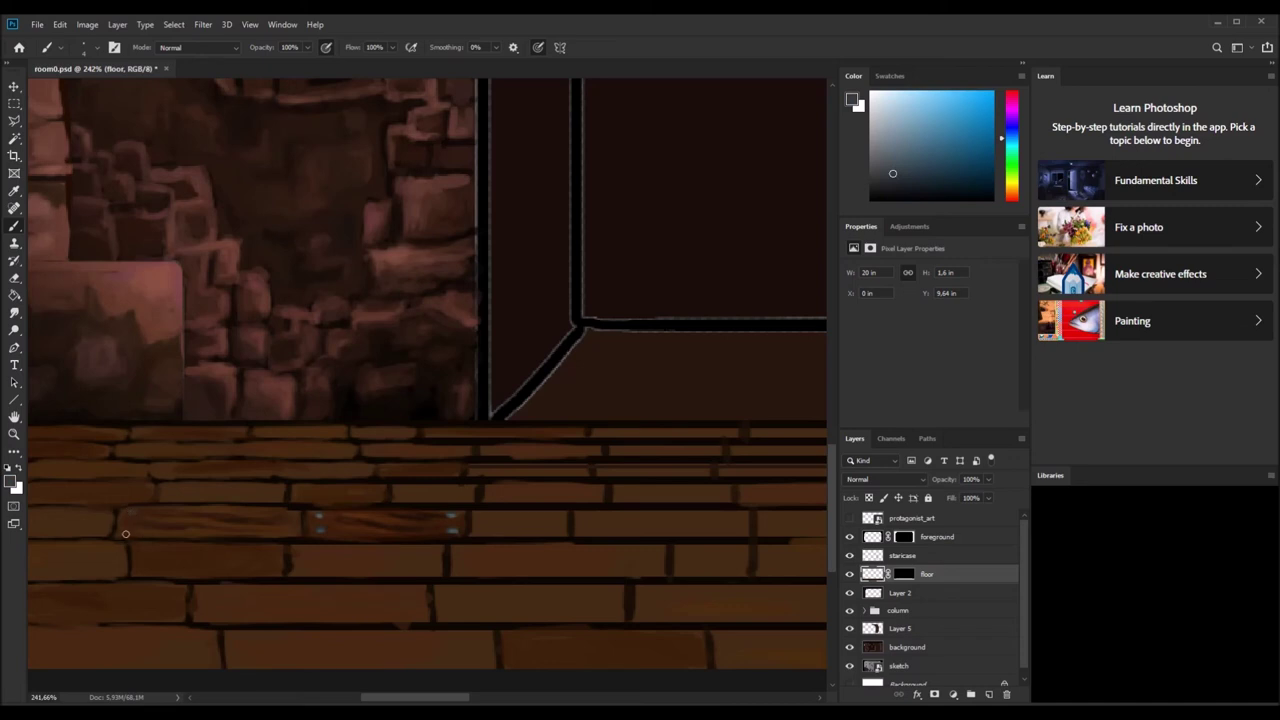
{"action": "left_click", "coordinate": [449, 515], "text": "alt"}
{"action": "left_click", "coordinate": [293, 528], "text": "alt"}
{"action": "scroll", "coordinate": [136, 513], "scroll_direction": "down", "scroll_amount": 4}
{"action": "scroll", "coordinate": [357, 503], "scroll_direction": "up", "scroll_amount": 4}
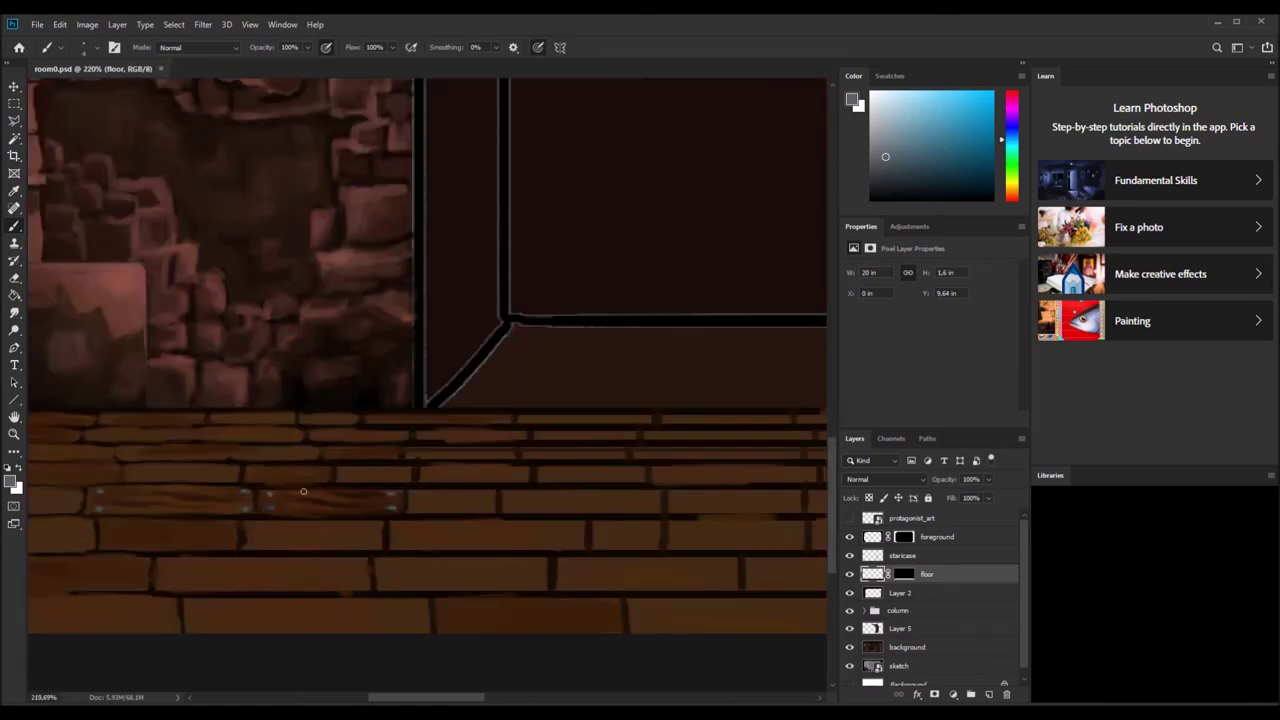
Paint dark wood-grain streaks and edge shading on the short plank directly below the nailed reddish plank.
{"action": "left_click", "coordinate": [300, 528], "text": "alt"}
{"action": "left_click_drag", "start_coordinate": [266, 540], "coordinate": [358, 548]}
{"action": "left_click", "coordinate": [349, 529], "text": "alt"}
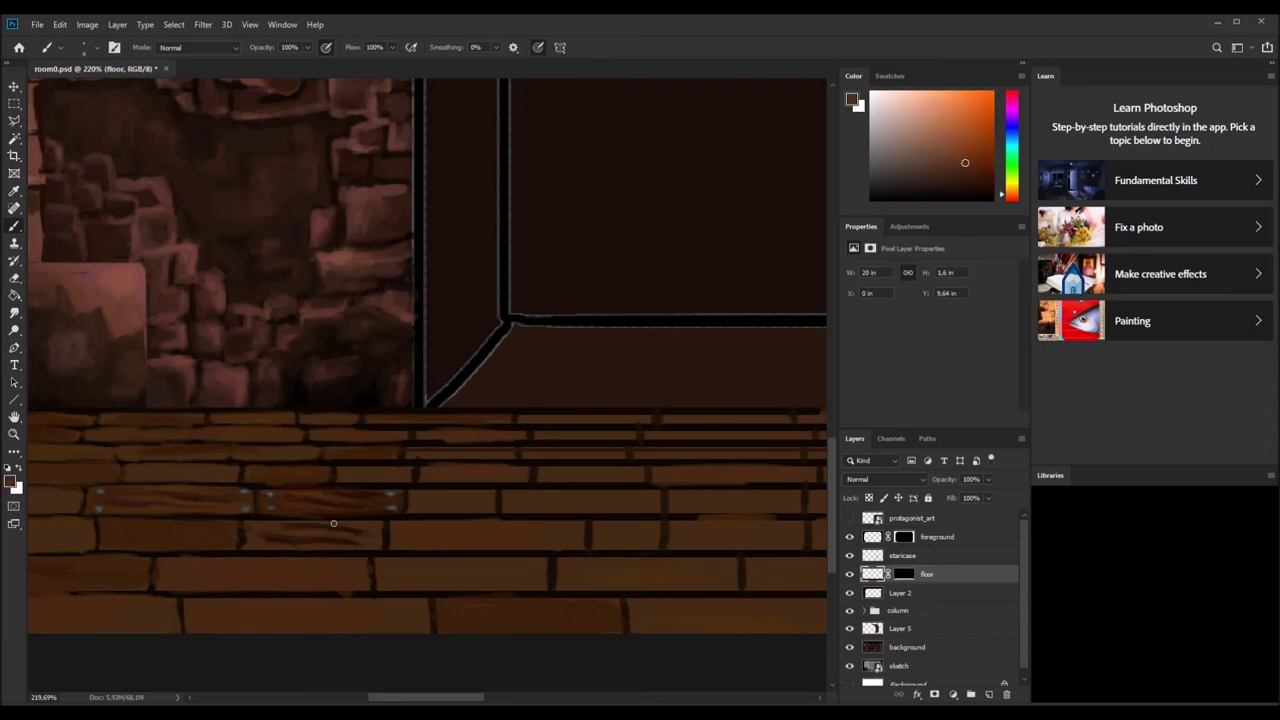
{"action": "left_click", "coordinate": [347, 531], "text": "alt"}
{"action": "left_click", "coordinate": [253, 521], "text": "alt"}
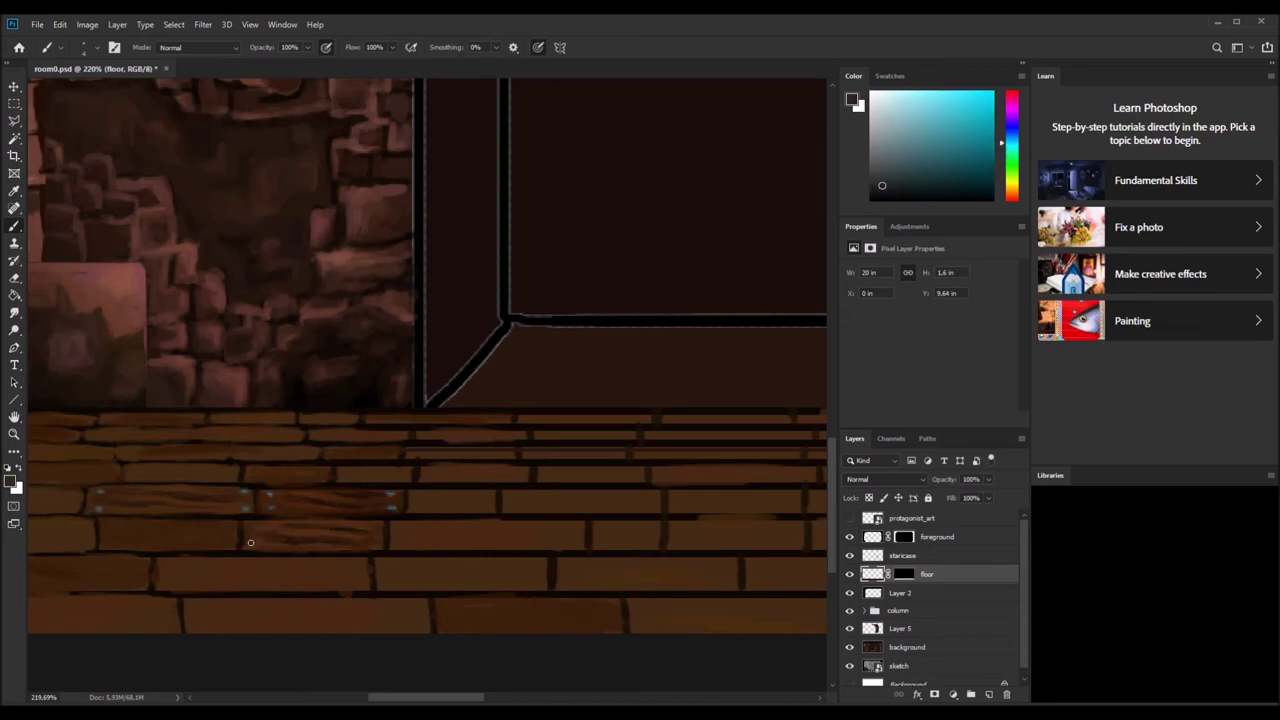
Add bluish-grey nails to the corners of the short grained plank, touch up its colours, and save the file.
{"action": "left_click", "coordinate": [266, 493], "text": "alt"}
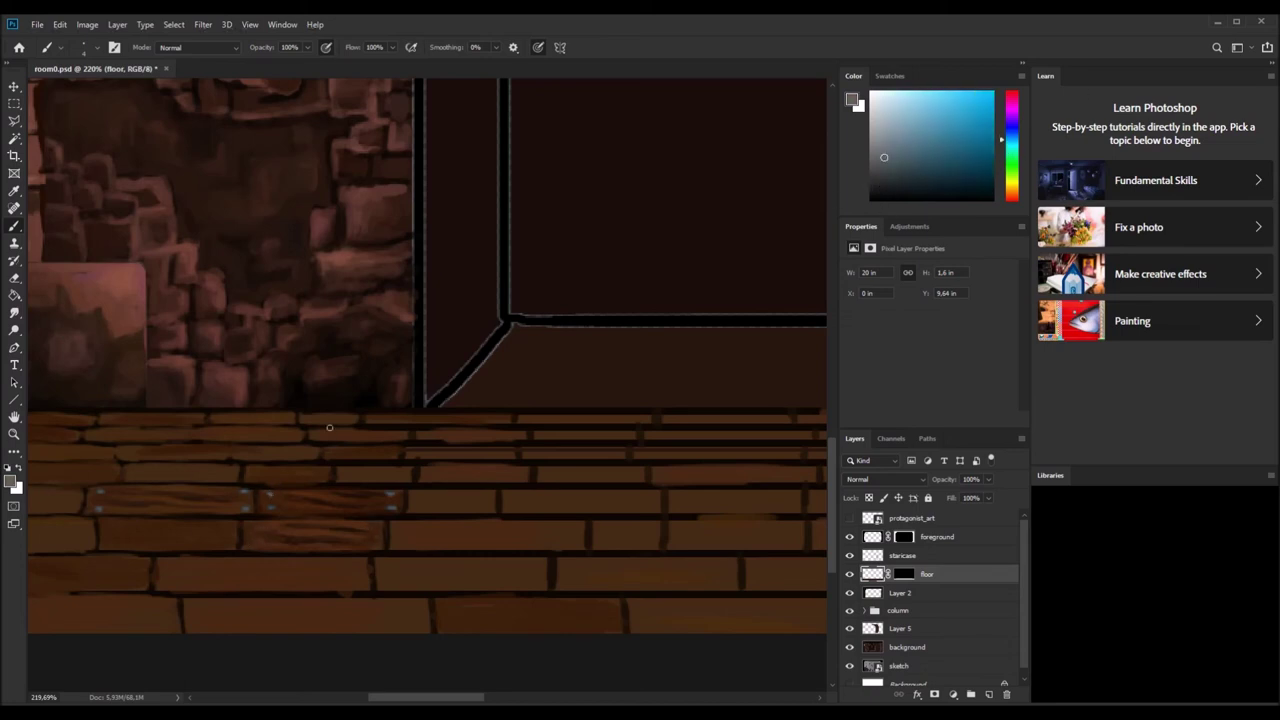
{"action": "left_click", "coordinate": [366, 508], "text": "alt"}
{"action": "scroll", "coordinate": [407, 452], "scroll_direction": "down", "scroll_amount": 5}
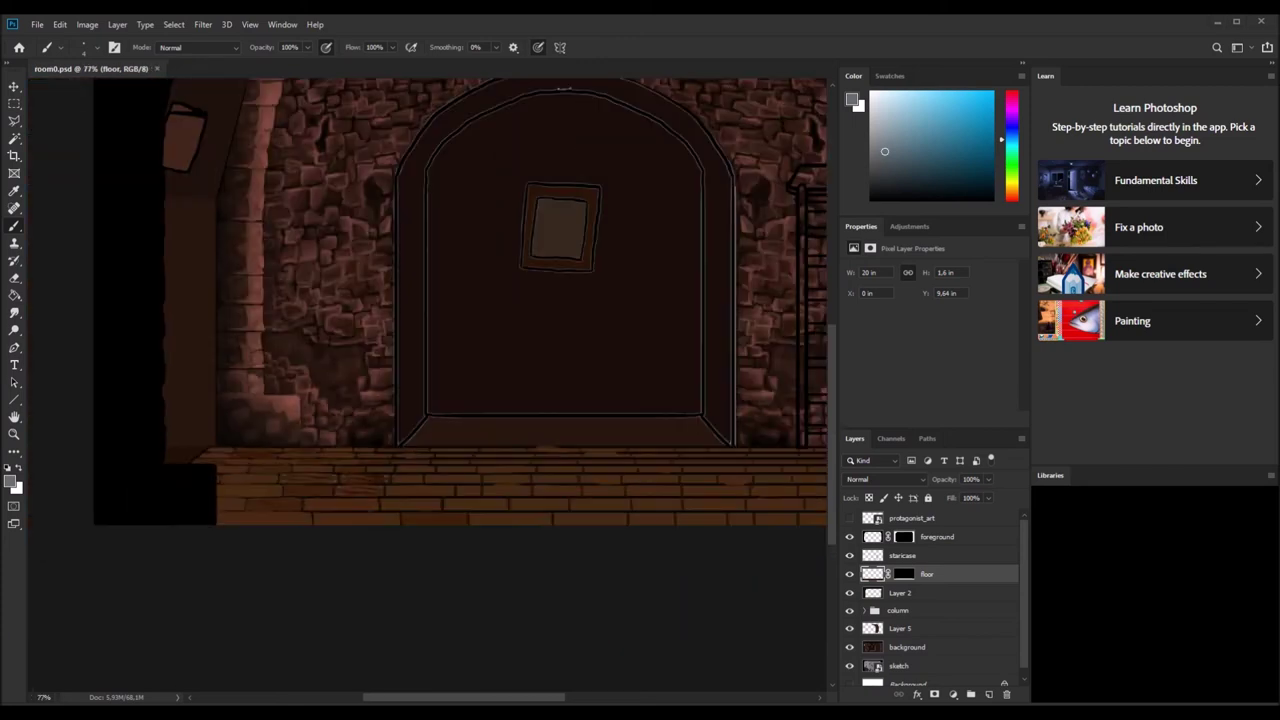
{"action": "scroll", "coordinate": [407, 452], "scroll_direction": "up", "scroll_amount": 5}
{"action": "left_click", "coordinate": [530, 484], "text": "alt"}
{"action": "left_click", "coordinate": [528, 488]}
{"action": "left_click", "coordinate": [517, 423], "text": "alt"}
{"action": "key", "text": "ctrl+s"}
Paint long dark reddish-brown grain streaks across the long plank in the second-lowest floor row.
{"action": "left_click", "coordinate": [355, 373], "text": "alt"}
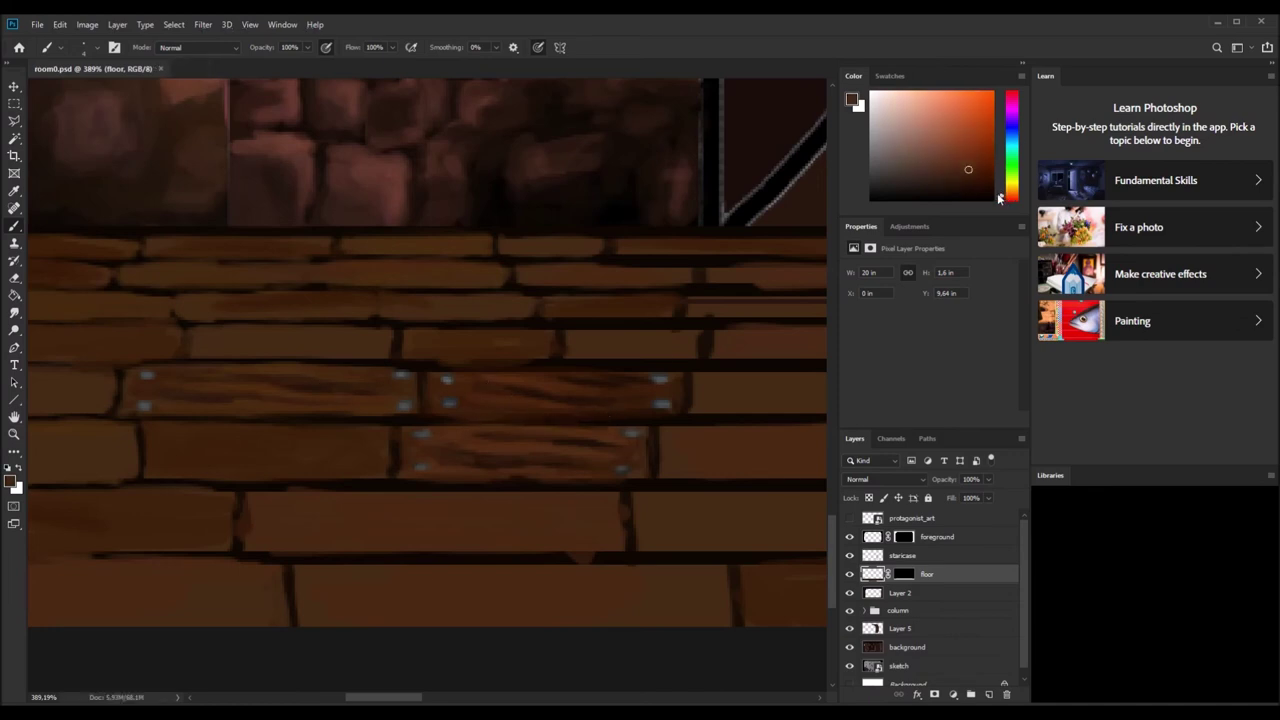
{"action": "left_click", "coordinate": [794, 211], "text": "alt"}
{"action": "left_click_drag", "start_coordinate": [292, 510], "coordinate": [570, 520]}
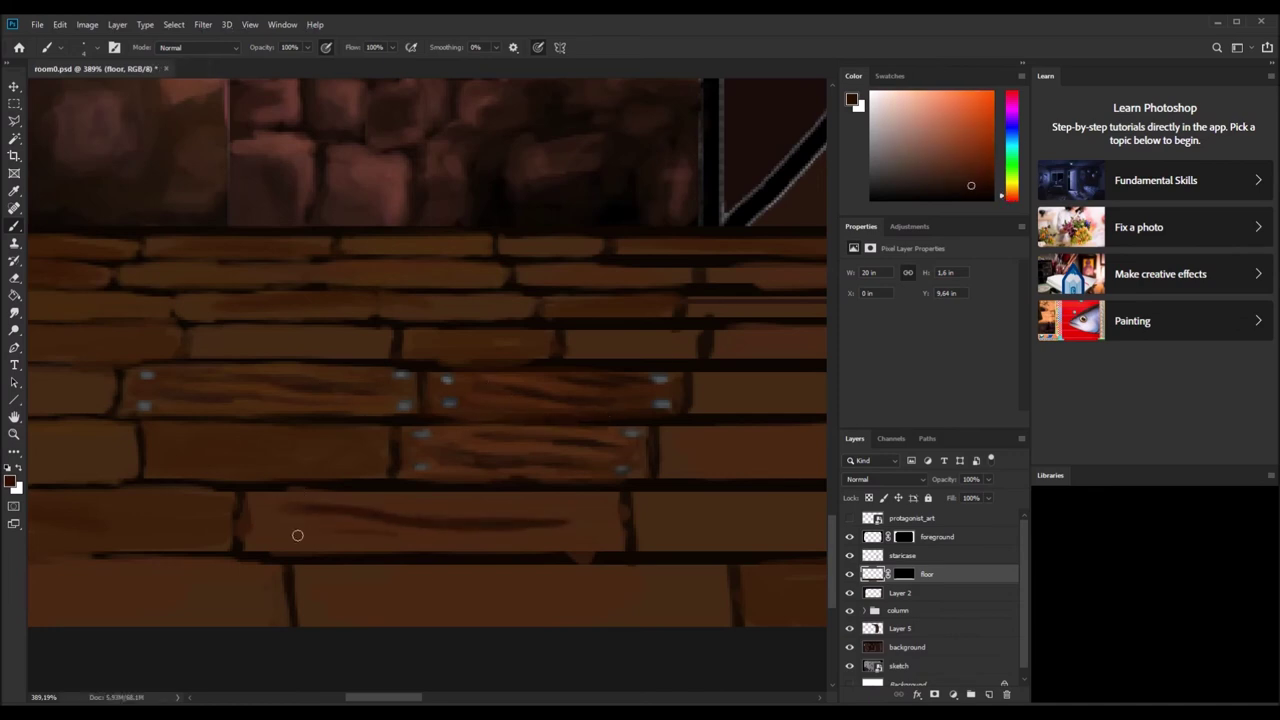
{"action": "left_click_drag", "start_coordinate": [320, 533], "coordinate": [475, 548]}
{"action": "left_click", "coordinate": [271, 380], "text": "alt"}
{"action": "left_click", "coordinate": [585, 385], "text": "alt"}
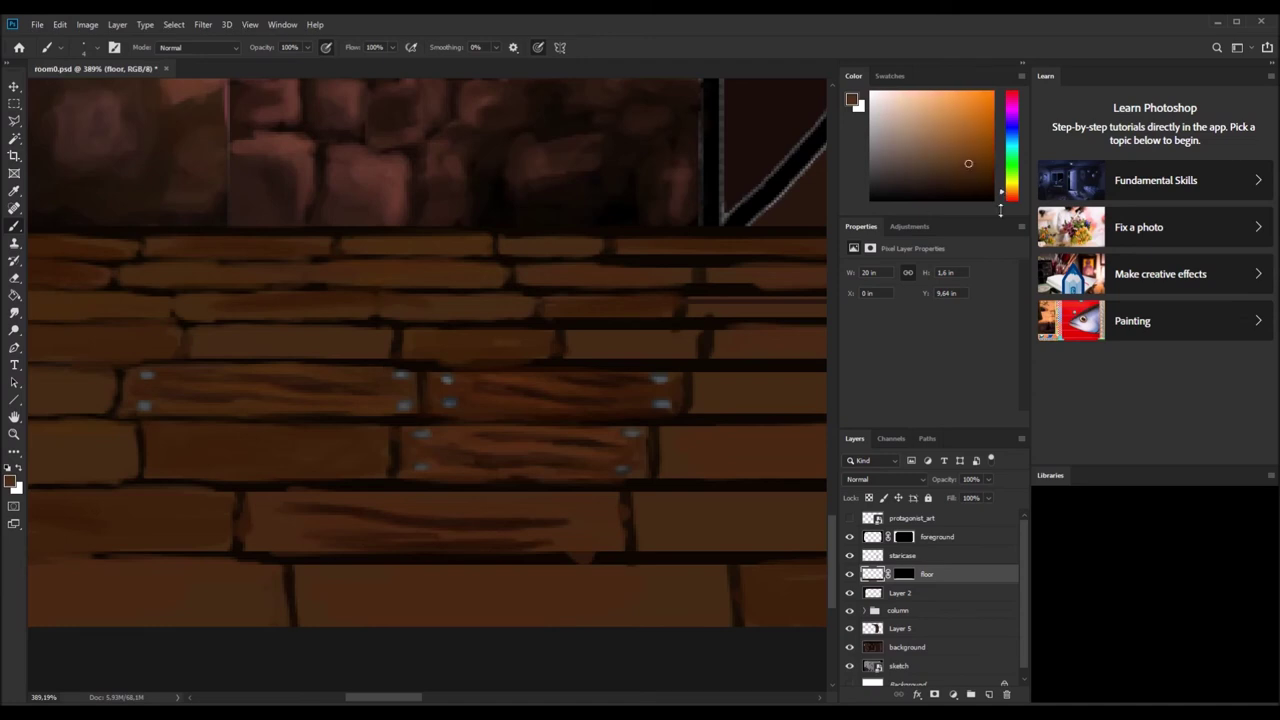
Fill between the long plank's grain streaks with reddish brown and start a dark knot near its upper edge.
{"action": "left_click", "coordinate": [1001, 196]}
{"action": "mouse_move", "coordinate": [384, 527]}
{"action": "left_mouse_down"}
{"action": "mouse_move", "coordinate": [511, 528]}
{"action": "mouse_move", "coordinate": [466, 516]}
{"action": "left_mouse_up"}
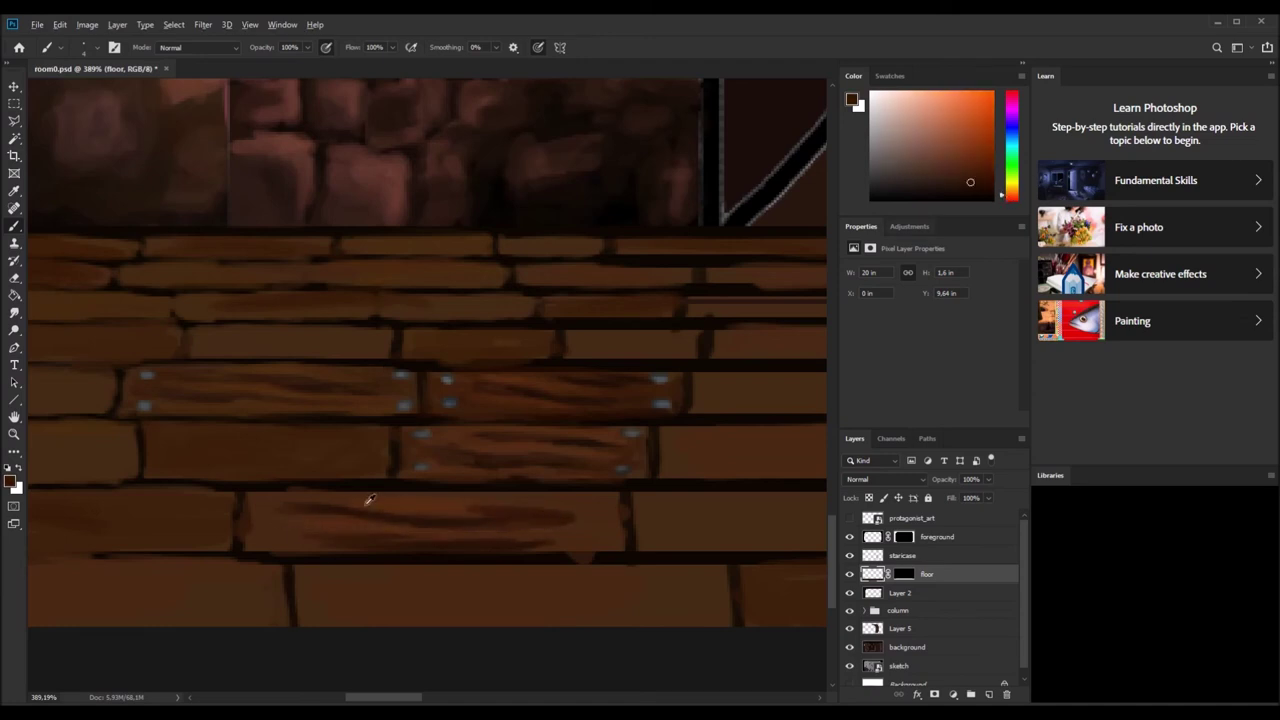
{"action": "left_click", "coordinate": [430, 510], "text": "alt"}
{"action": "left_click", "coordinate": [388, 535], "text": "alt"}
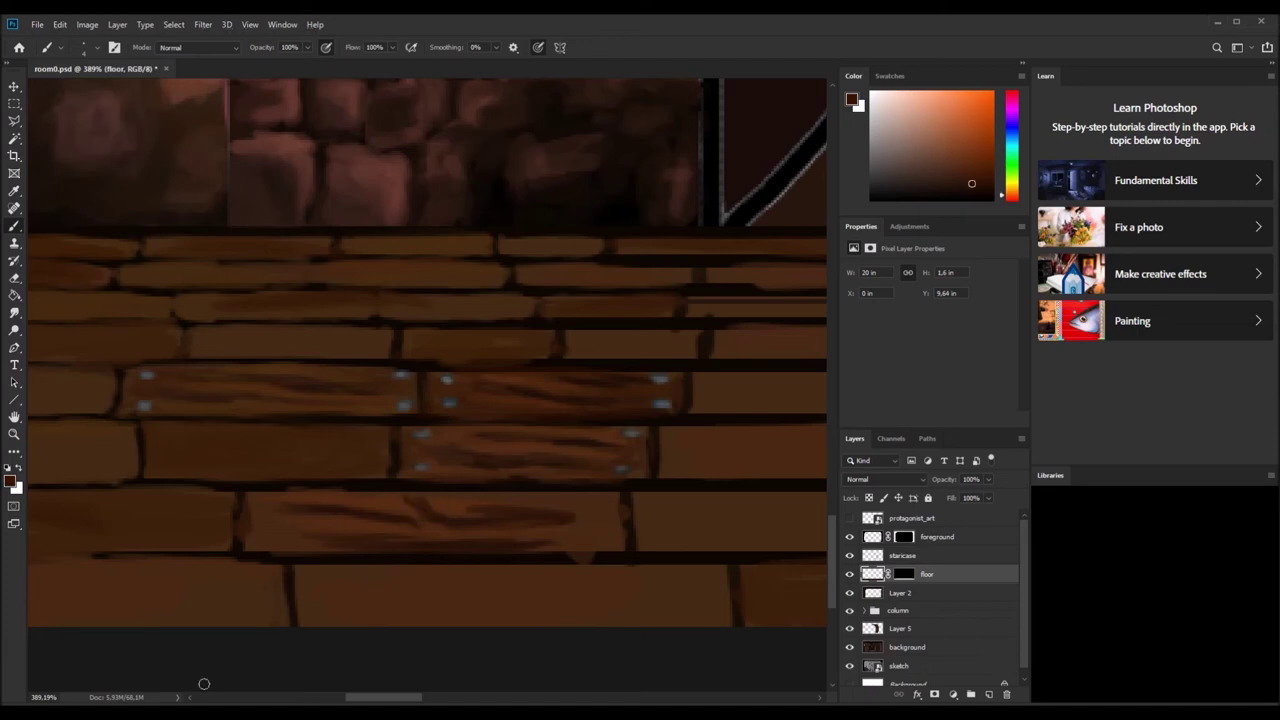
Deepen the knot in the long plank and clean up the dark gaps along its end and lower edge.
{"action": "left_click", "coordinate": [426, 508], "text": "alt"}
{"action": "left_click", "coordinate": [441, 498], "text": "alt"}
{"action": "left_click", "coordinate": [277, 491], "text": "alt"}
{"action": "left_click_drag", "start_coordinate": [240, 505], "coordinate": [245, 548]}
{"action": "left_click", "coordinate": [254, 539], "text": "alt"}
{"action": "left_click", "coordinate": [485, 503], "text": "alt"}
{"action": "left_click_drag", "start_coordinate": [476, 505], "coordinate": [416, 512]}
{"action": "left_click", "coordinate": [507, 492], "text": "alt"}
{"action": "left_click", "coordinate": [433, 557], "text": "alt"}
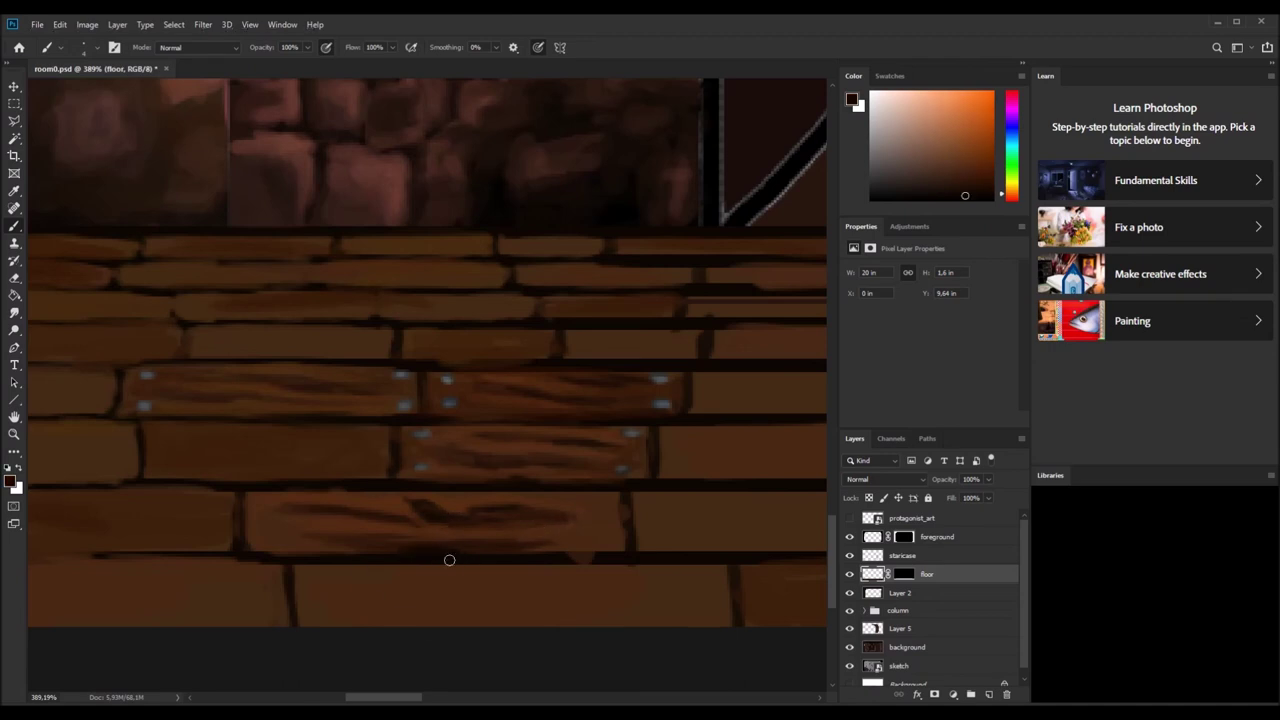
Refine the grain around the knot and shade the far end and lower edge of the long plank.
{"action": "left_click_drag", "start_coordinate": [400, 509], "coordinate": [426, 489]}
{"action": "left_click", "coordinate": [426, 489], "text": "alt"}
{"action": "left_click", "coordinate": [457, 428], "text": "alt"}
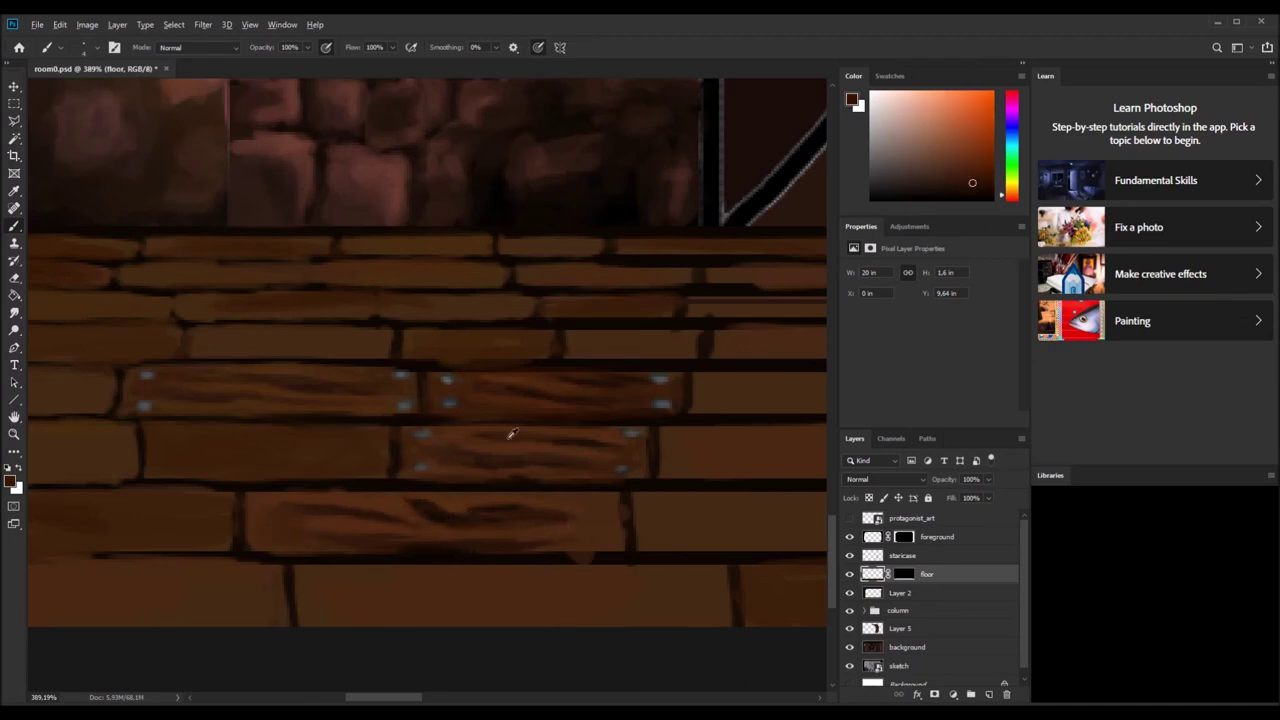
{"action": "left_click", "coordinate": [591, 503], "text": "alt"}
{"action": "left_click", "coordinate": [394, 551], "text": "alt"}
{"action": "left_click", "coordinate": [361, 555], "text": "alt"}
Paint small blue-grey nails in the corners of the knotted long plank and tidy its far end.
{"action": "left_click", "coordinate": [449, 383], "text": "alt"}
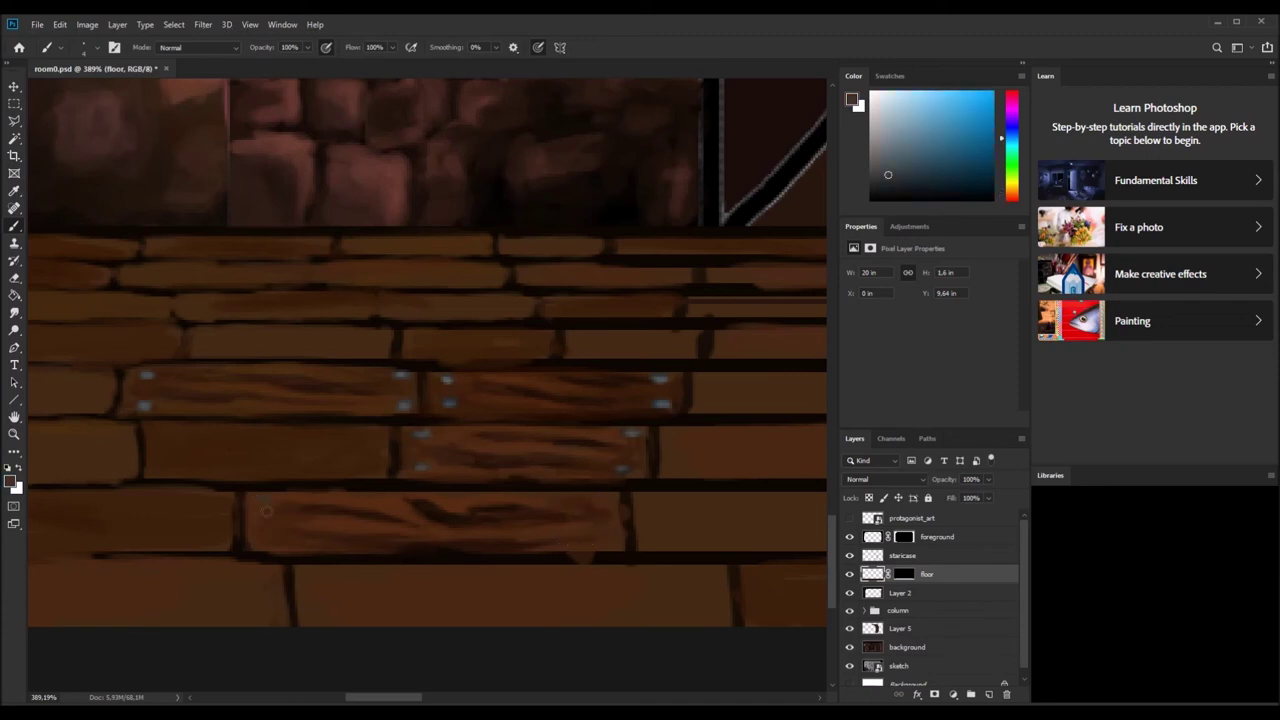
{"action": "left_click", "coordinate": [618, 528], "text": "alt"}
{"action": "left_click_drag", "start_coordinate": [628, 546], "coordinate": [620, 508]}
{"action": "left_click", "coordinate": [586, 553], "text": "alt"}
{"action": "left_click", "coordinate": [601, 500], "text": "alt"}
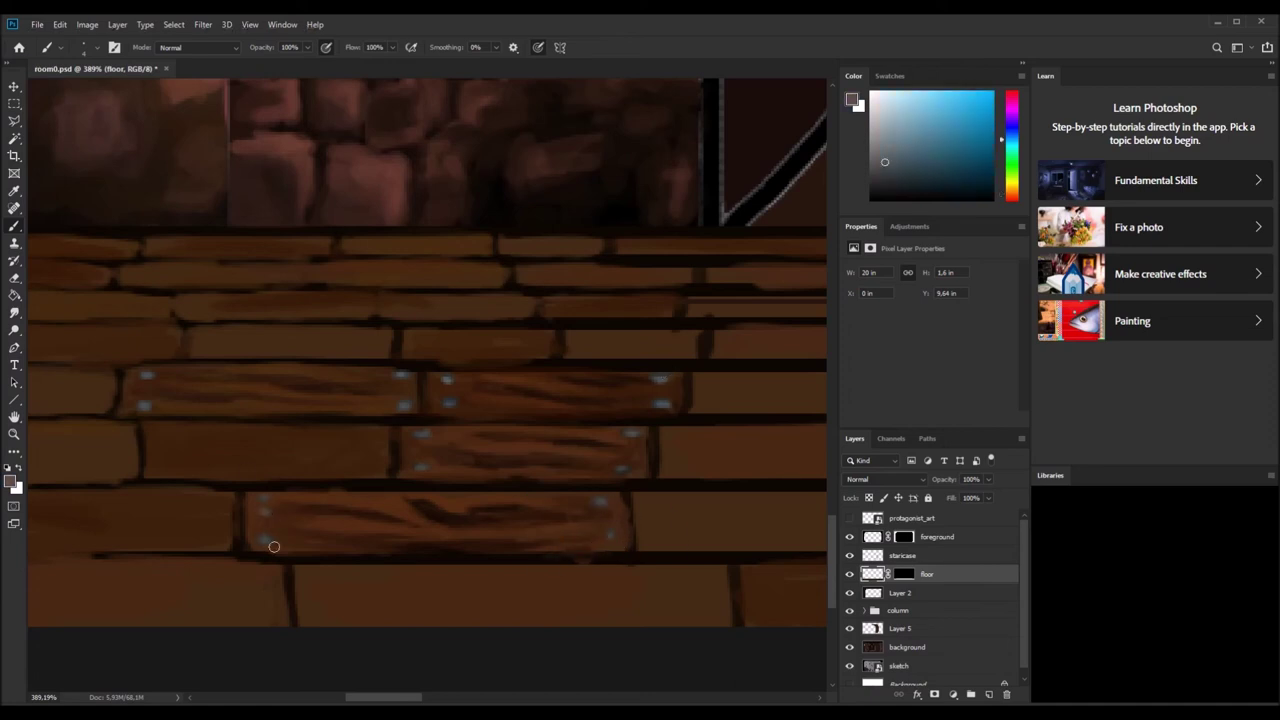
{"action": "left_click", "coordinate": [264, 537], "text": "alt"}
{"action": "scroll", "coordinate": [237, 447], "scroll_direction": "down", "scroll_amount": 5}
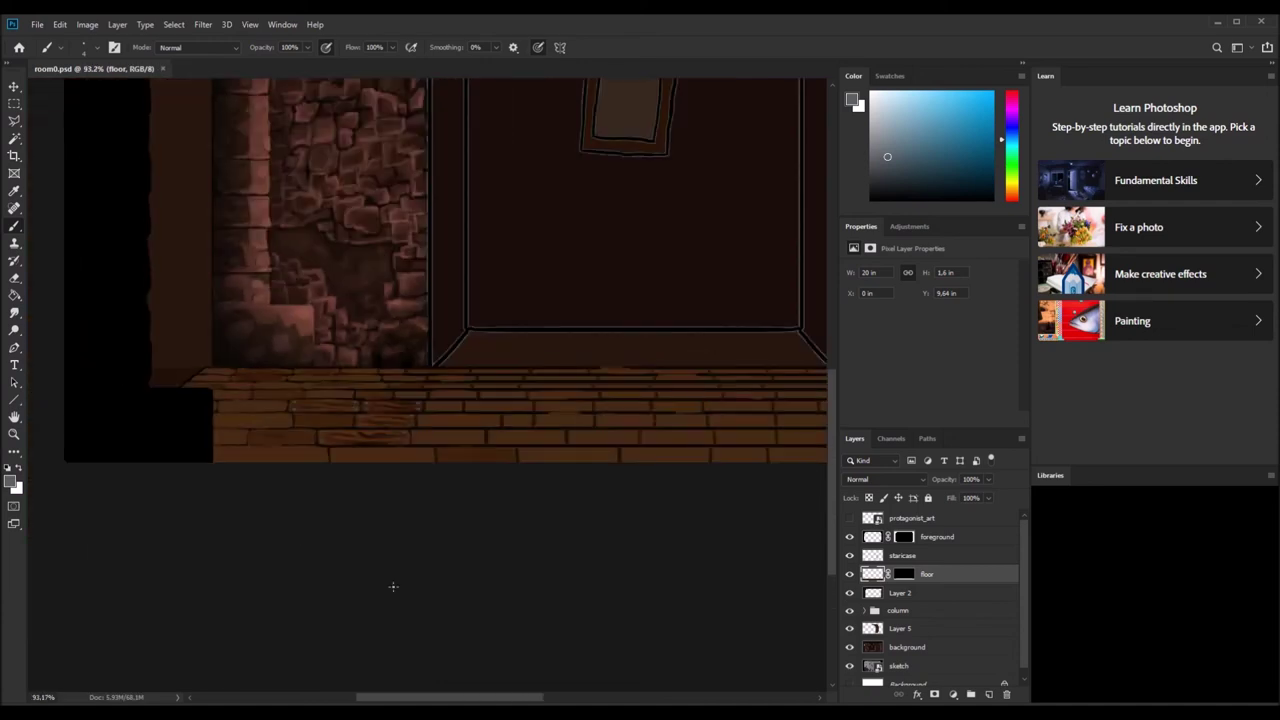
Cover the straight end joint of the next plank in the second-lowest floor row and start a slanted dark joint.
{"action": "scroll", "coordinate": [577, 455], "scroll_direction": "up", "scroll_amount": 5}
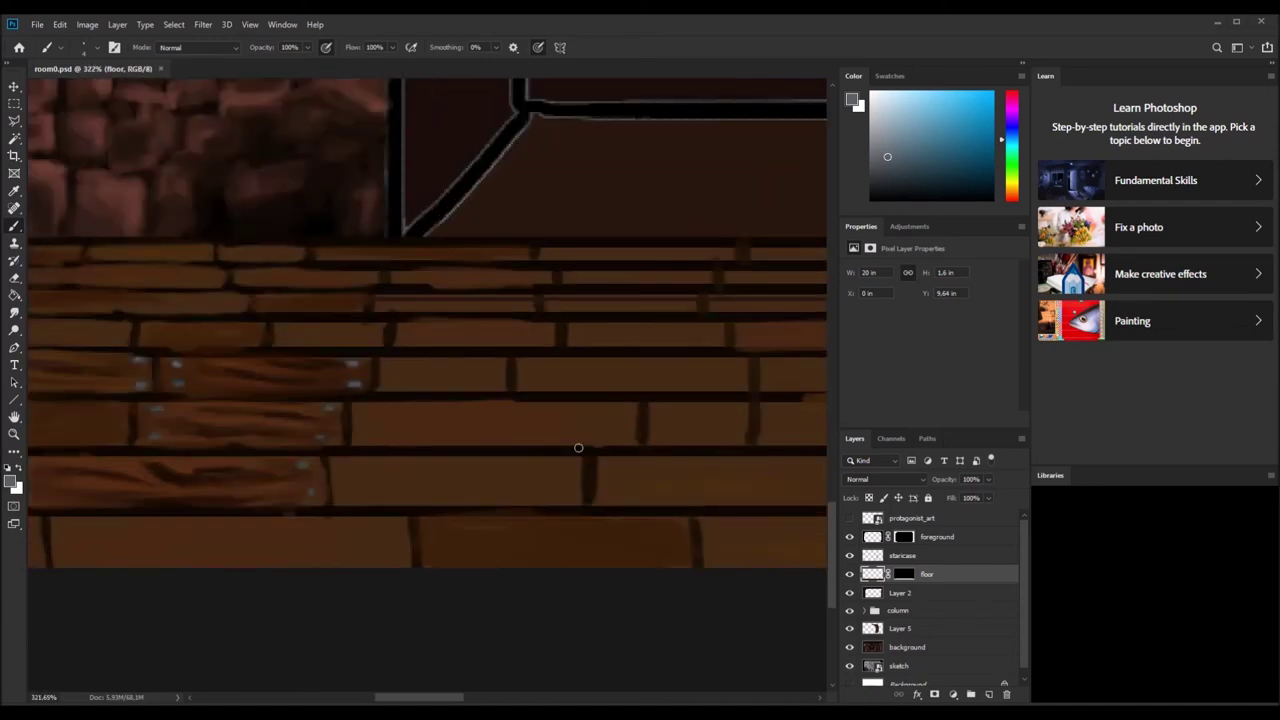
{"action": "left_click", "coordinate": [317, 410], "text": "alt"}
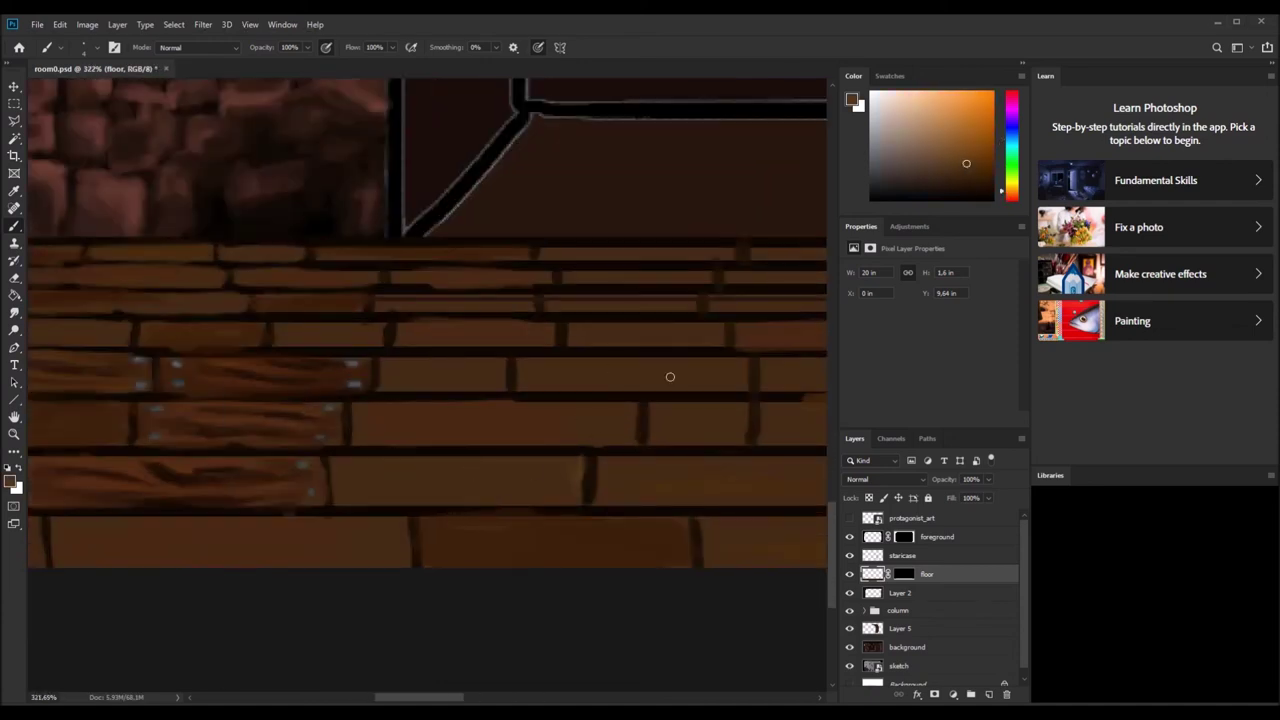
{"action": "mouse_move", "coordinate": [588, 445]}
{"action": "left_mouse_down"}
{"action": "mouse_move", "coordinate": [588, 492]}
{"action": "mouse_move", "coordinate": [570, 494]}
{"action": "mouse_move", "coordinate": [566, 462]}
{"action": "mouse_move", "coordinate": [600, 457]}
{"action": "left_mouse_up"}
{"action": "left_click", "coordinate": [325, 360], "text": "alt"}
{"action": "left_click_drag", "start_coordinate": [592, 500], "coordinate": [603, 462]}
{"action": "left_click", "coordinate": [600, 497], "text": "alt"}
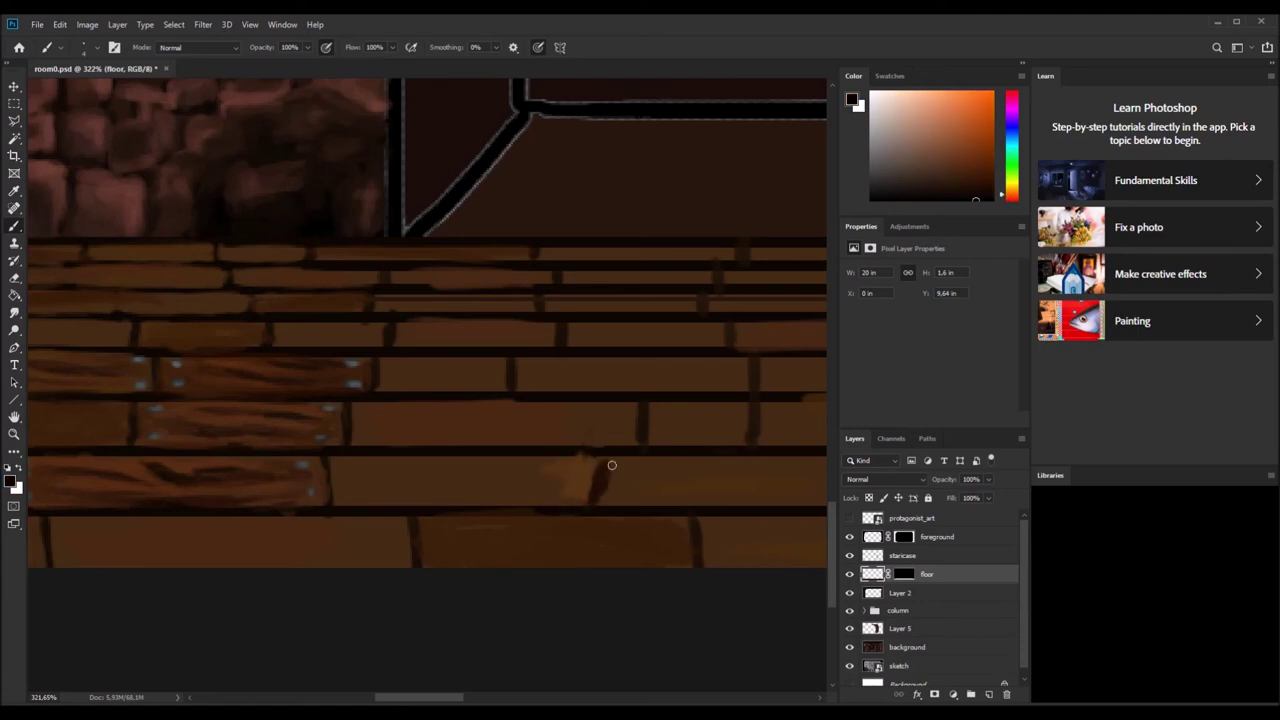
Paint the plank's slanted end reddish brown and darken the joints at both of its ends.
{"action": "left_click", "coordinate": [533, 417], "text": "alt"}
{"action": "mouse_move", "coordinate": [603, 460]}
{"action": "left_mouse_down"}
{"action": "mouse_move", "coordinate": [594, 497]}
{"action": "mouse_move", "coordinate": [533, 482]}
{"action": "left_mouse_up"}
{"action": "left_click", "coordinate": [200, 478], "text": "alt"}
{"action": "left_click", "coordinate": [688, 461], "text": "alt"}
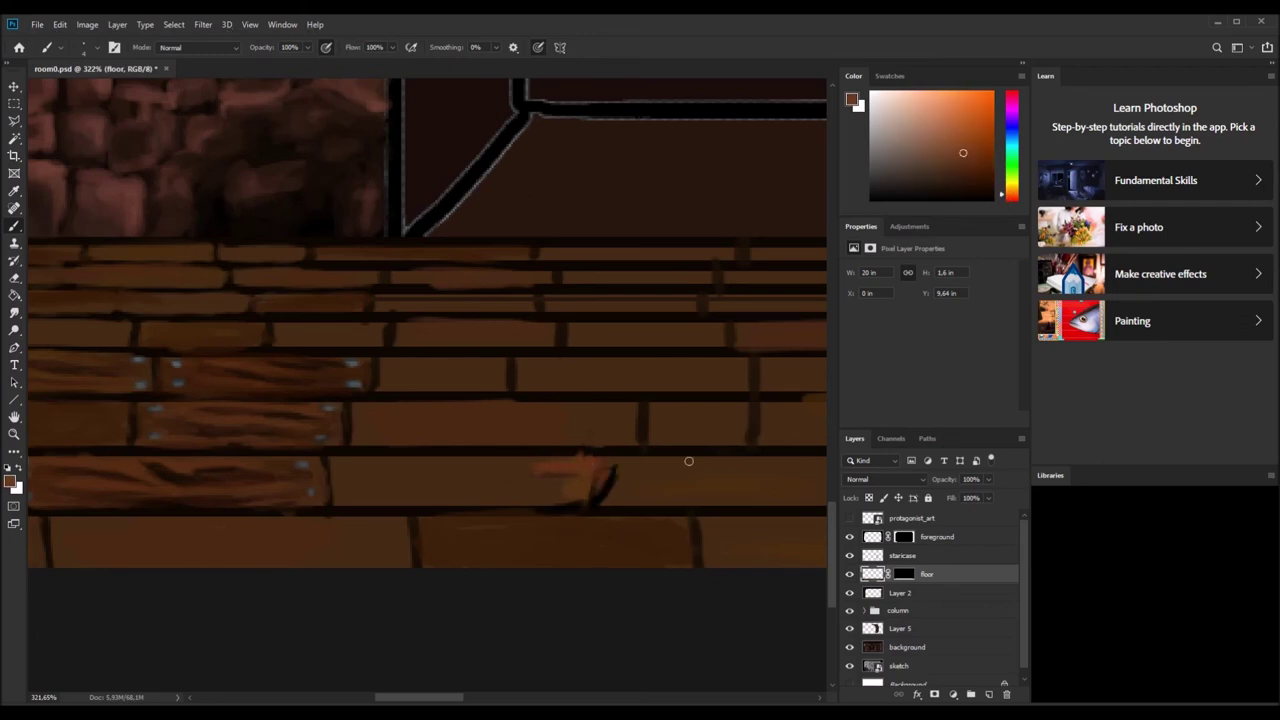
{"action": "left_click", "coordinate": [600, 487], "text": "alt"}
{"action": "left_click_drag", "start_coordinate": [600, 487], "coordinate": [615, 466]}
{"action": "left_click", "coordinate": [331, 456], "text": "alt"}
{"action": "left_click_drag", "start_coordinate": [332, 462], "coordinate": [336, 505]}
Paint dark grain streaks and reddish-brown fill along the length of the slanted-end plank.
{"action": "left_click", "coordinate": [517, 470], "text": "alt"}
{"action": "left_click", "coordinate": [295, 406], "text": "alt"}
{"action": "left_click_drag", "start_coordinate": [345, 465], "coordinate": [525, 472]}
{"action": "left_click_drag", "start_coordinate": [380, 492], "coordinate": [513, 496]}
{"action": "left_click", "coordinate": [245, 474], "text": "alt"}
{"action": "left_click", "coordinate": [560, 463], "text": "alt"}
{"action": "left_click_drag", "start_coordinate": [555, 486], "coordinate": [378, 497]}
Brighten the slanted end with reddish orange and blend it into the plank's dark grain.
{"action": "left_click", "coordinate": [616, 471], "text": "alt"}
{"action": "left_click", "coordinate": [606, 468], "text": "alt"}
{"action": "left_click", "coordinate": [595, 468], "text": "alt"}
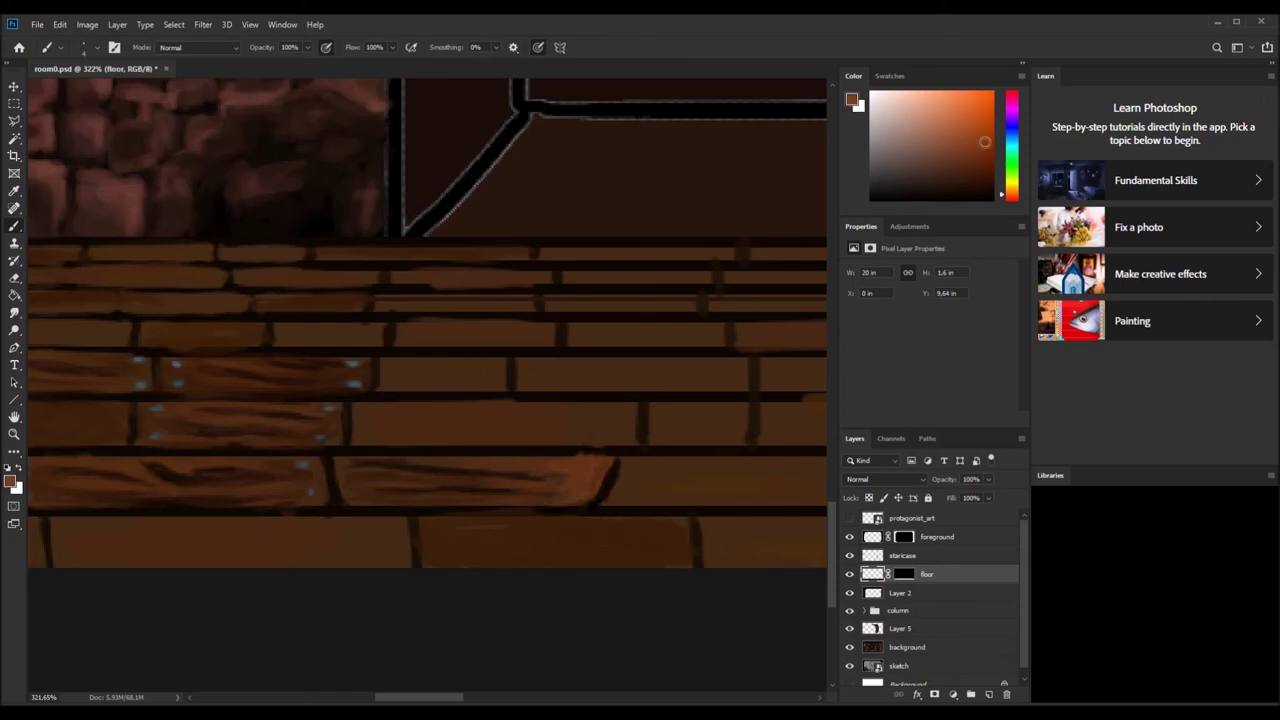
{"action": "mouse_move", "coordinate": [550, 460]}
{"action": "left_mouse_down"}
{"action": "mouse_move", "coordinate": [586, 457]}
{"action": "mouse_move", "coordinate": [603, 480]}
{"action": "left_mouse_up"}
{"action": "left_click", "coordinate": [603, 482], "text": "alt"}
{"action": "scroll", "coordinate": [668, 355], "scroll_direction": "down", "scroll_amount": 2}
{"action": "left_click", "coordinate": [577, 452], "text": "alt"}
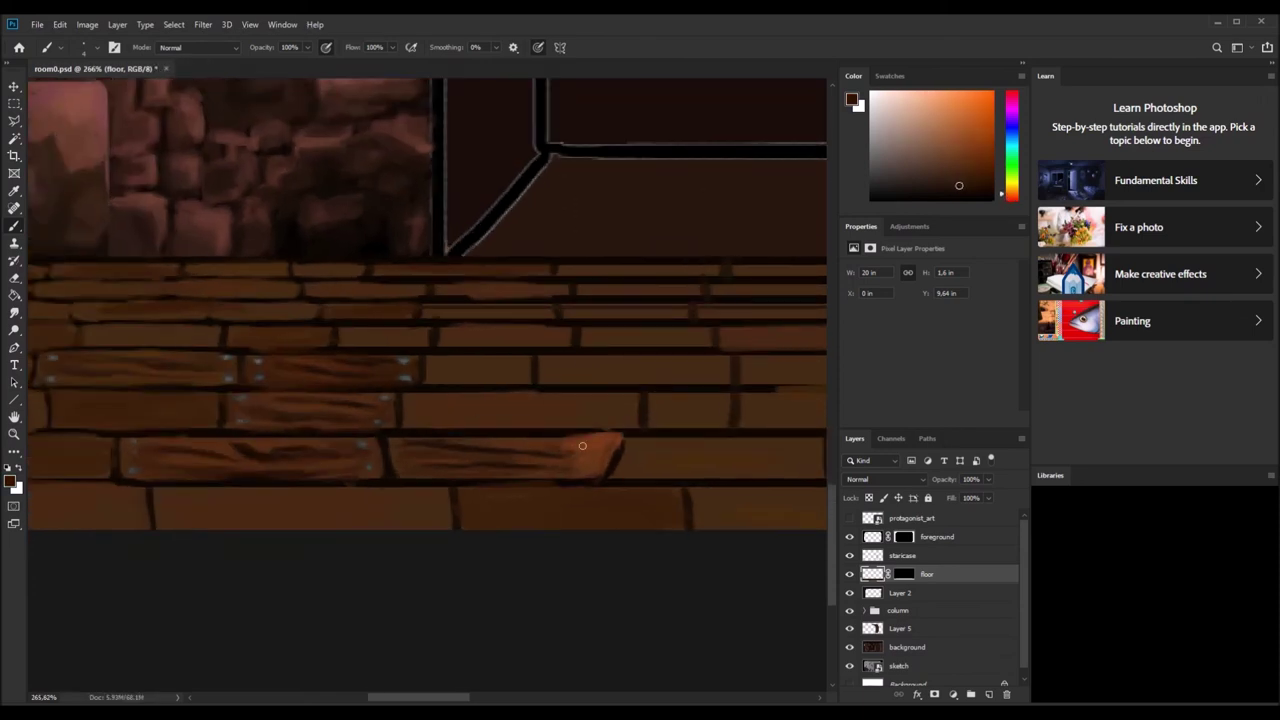
{"action": "left_click", "coordinate": [550, 470], "text": "alt"}
{"action": "left_click", "coordinate": [600, 455], "text": "alt"}
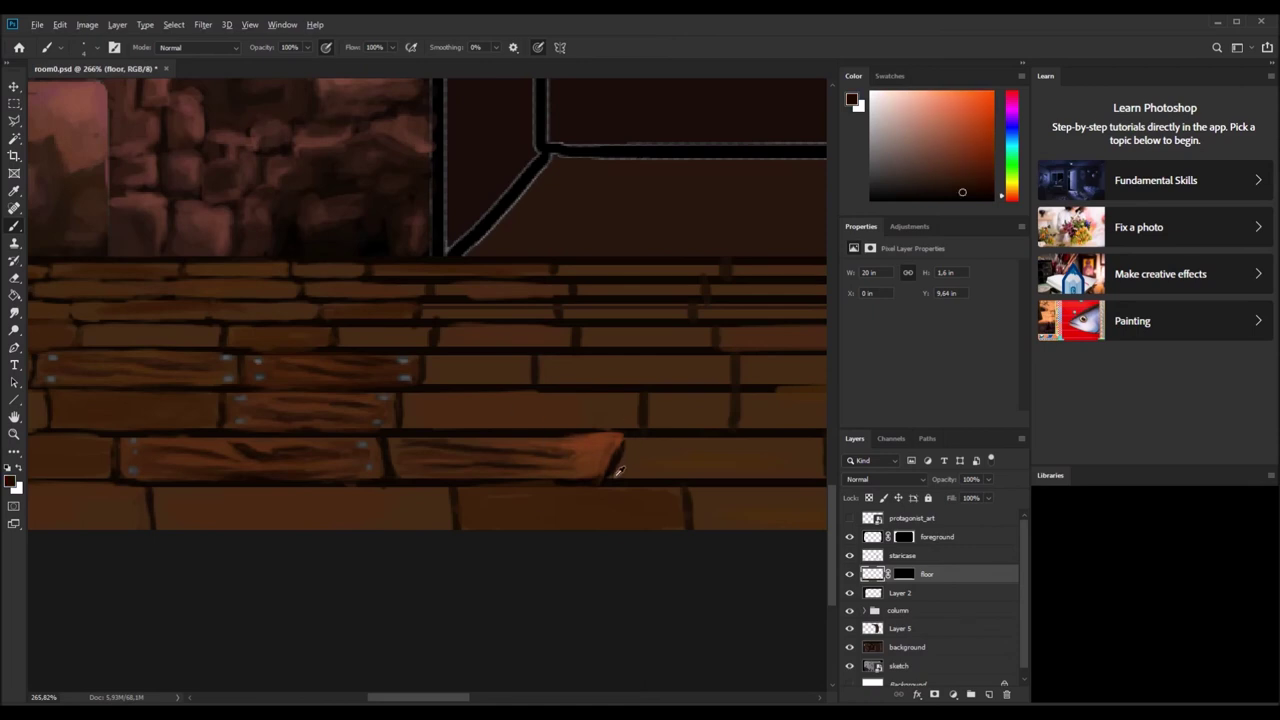
Sharpen the slanted end's edge and reshape the dark gap beside it.
{"action": "left_click", "coordinate": [612, 476], "text": "alt"}
{"action": "left_click", "coordinate": [614, 468], "text": "alt"}
{"action": "left_click", "coordinate": [620, 437], "text": "alt"}
{"action": "left_click", "coordinate": [626, 443], "text": "alt"}
{"action": "left_click", "coordinate": [618, 462], "text": "alt"}
{"action": "left_click", "coordinate": [608, 472], "text": "alt"}
{"action": "scroll", "coordinate": [695, 395], "scroll_direction": "down", "scroll_amount": 2}
{"action": "scroll", "coordinate": [620, 400], "scroll_direction": "up", "scroll_amount": 4}
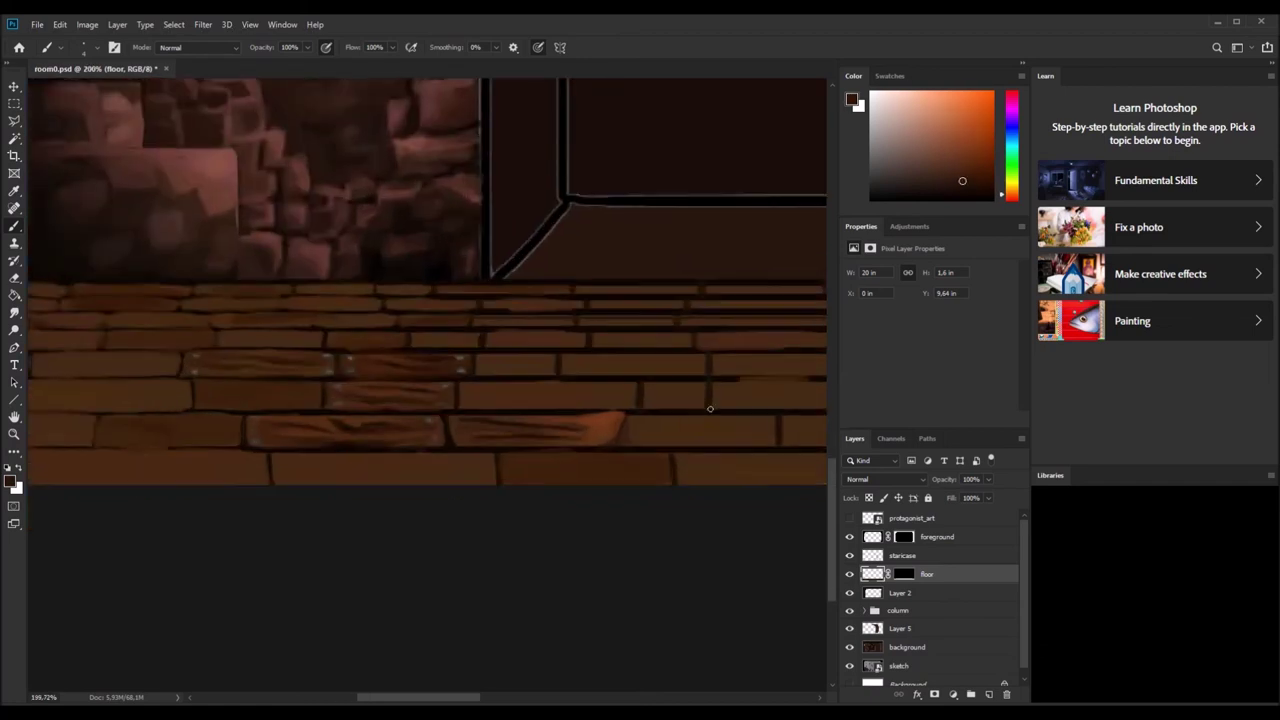
Touch up the floor around the slanted-end plank with brown and shade its angled edge.
{"action": "left_click", "coordinate": [555, 403], "text": "alt"}
{"action": "left_click_drag", "start_coordinate": [555, 403], "coordinate": [506, 406]}
{"action": "left_click", "coordinate": [551, 451], "text": "alt"}
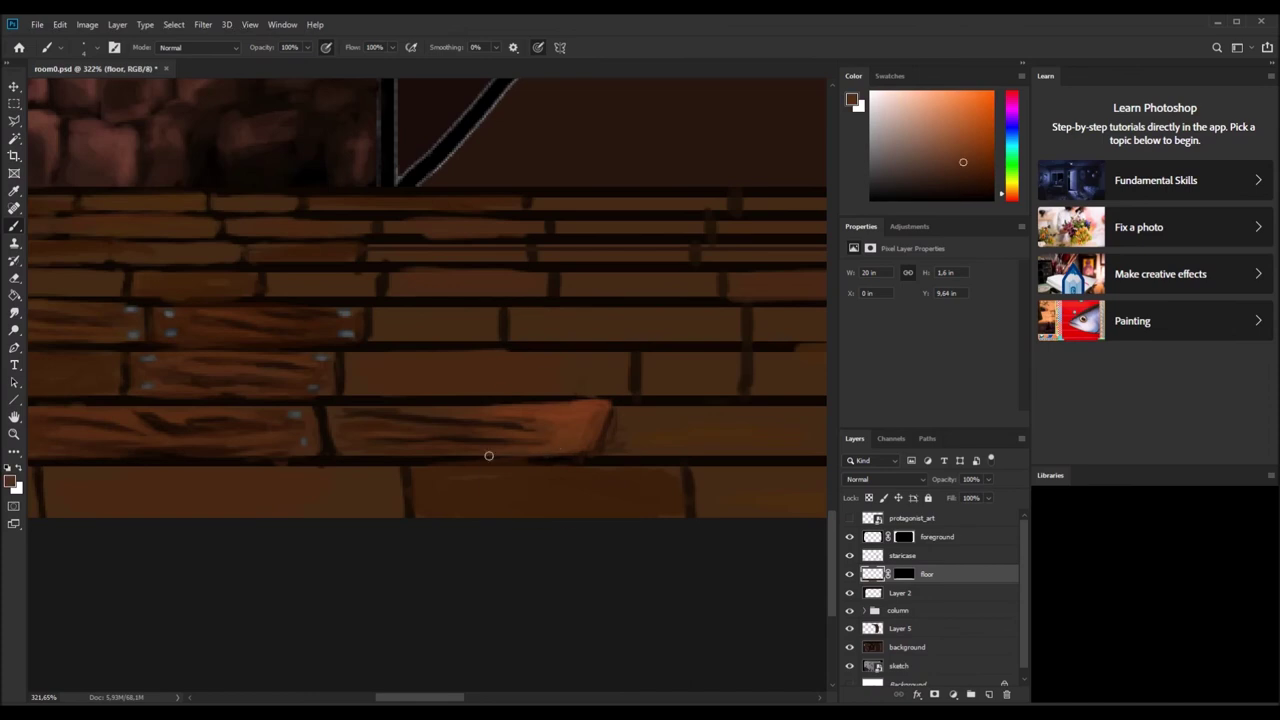
{"action": "left_click", "coordinate": [622, 399], "text": "alt"}
{"action": "left_click_drag", "start_coordinate": [610, 411], "coordinate": [597, 448]}
{"action": "scroll", "coordinate": [720, 395], "scroll_direction": "down", "scroll_amount": 2}
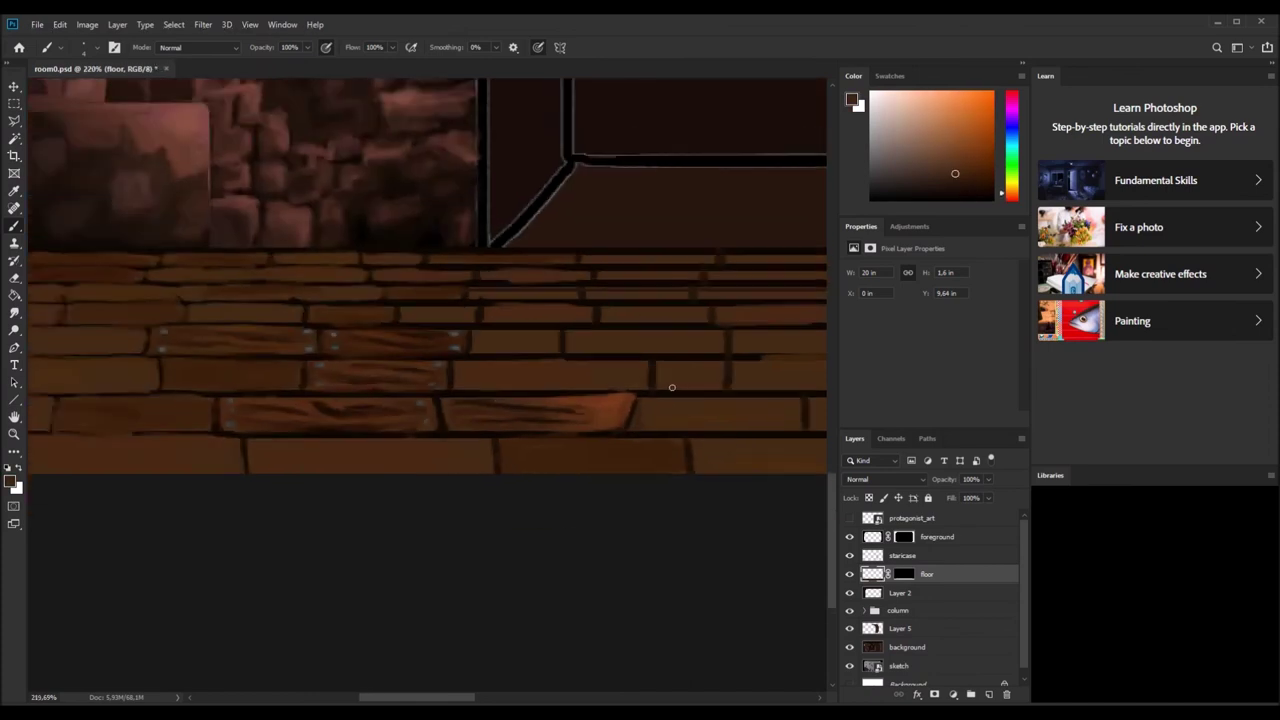
Paint dark brown grain streaks across the plank just beyond the slanted joint.
{"action": "scroll", "coordinate": [634, 420], "scroll_direction": "up", "scroll_amount": 4}
{"action": "left_click", "coordinate": [609, 409], "text": "alt"}
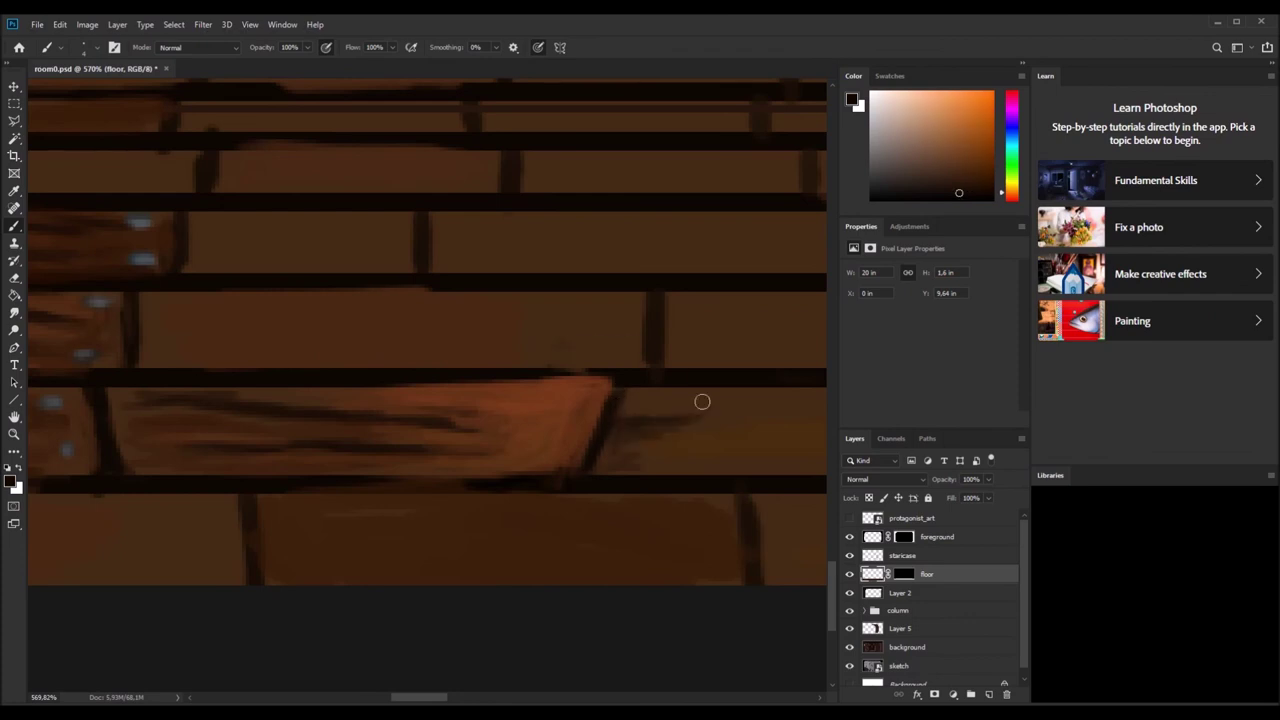
{"action": "scroll", "coordinate": [720, 405], "scroll_direction": "down", "scroll_amount": 3}
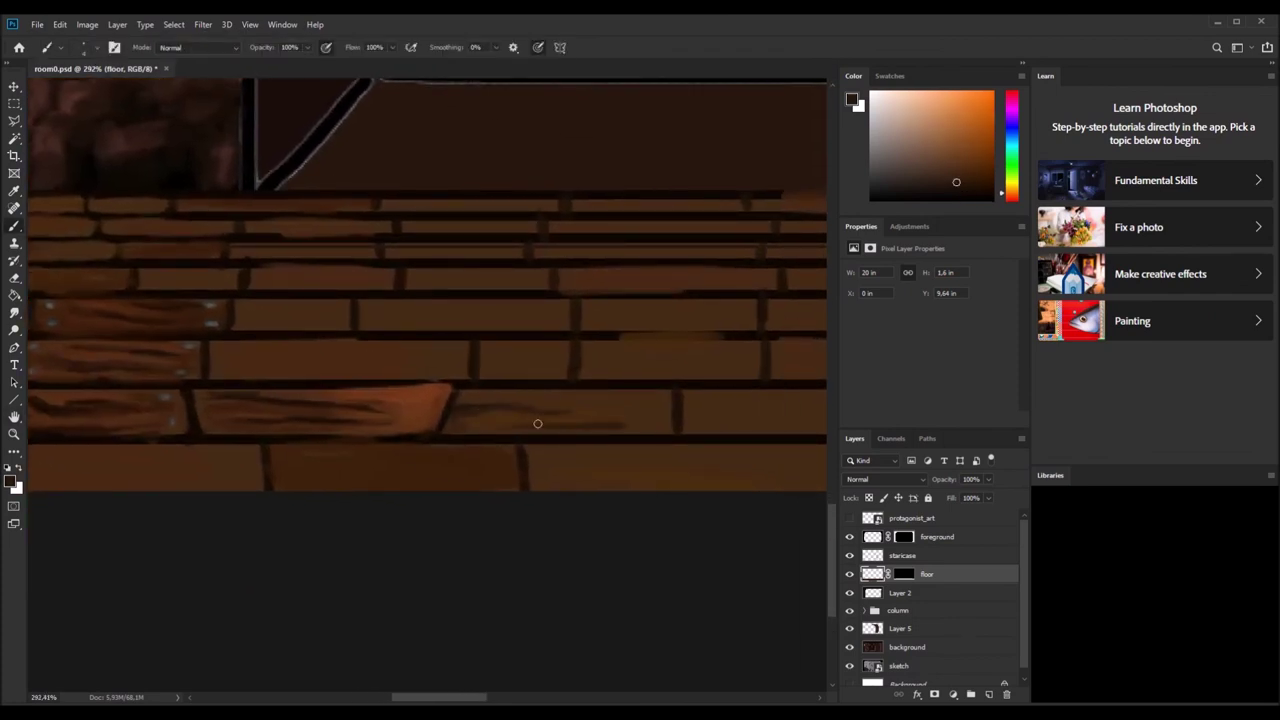
{"action": "left_click", "coordinate": [494, 395], "text": "alt"}
{"action": "left_click", "coordinate": [602, 418], "text": "alt"}
{"action": "left_click", "coordinate": [600, 419], "text": "alt"}
{"action": "mouse_move", "coordinate": [655, 410]}
{"action": "left_mouse_down"}
{"action": "mouse_move", "coordinate": [550, 416]}
{"action": "mouse_move", "coordinate": [455, 417]}
{"action": "left_mouse_up"}
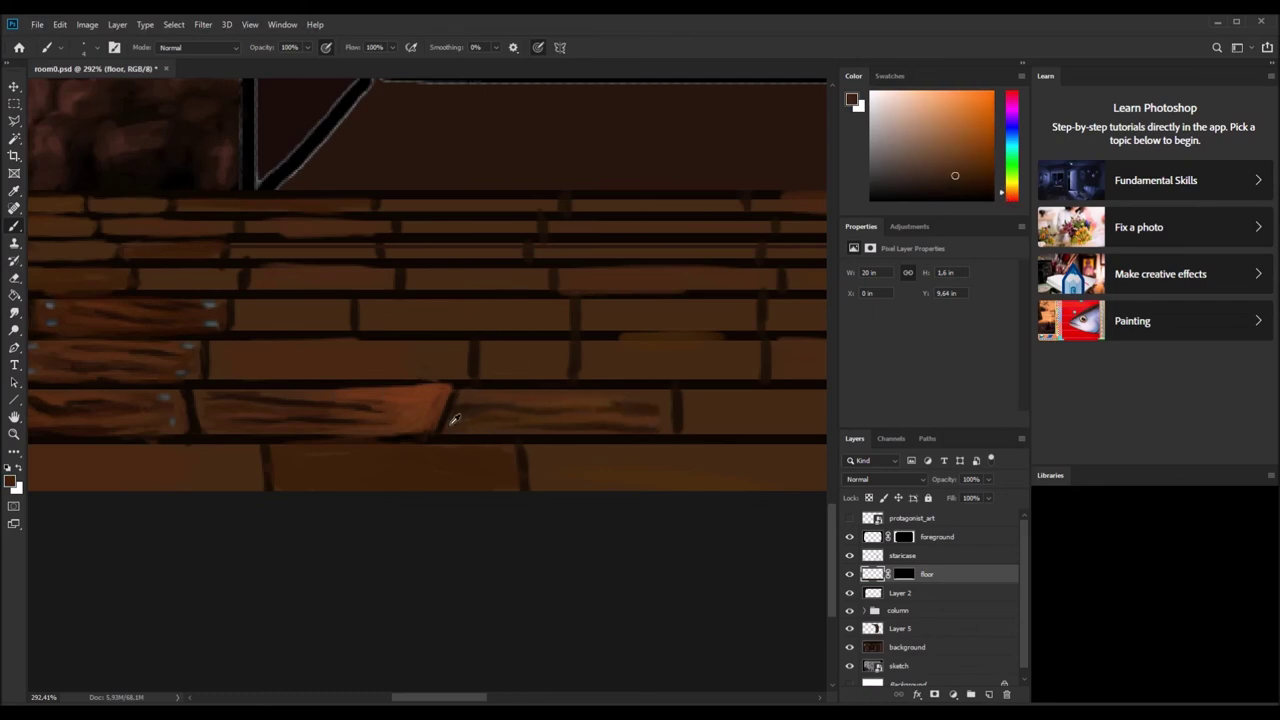
Shade the lower edge and near end of the slanted-end plank and clean up its dark gaps.
{"action": "left_click", "coordinate": [411, 300], "text": "alt"}
{"action": "left_click", "coordinate": [400, 394], "text": "alt"}
{"action": "left_click_drag", "start_coordinate": [263, 434], "coordinate": [388, 438]}
{"action": "left_click", "coordinate": [437, 427], "text": "alt"}
{"action": "left_click", "coordinate": [395, 435], "text": "alt"}
{"action": "left_click", "coordinate": [227, 431], "text": "alt"}
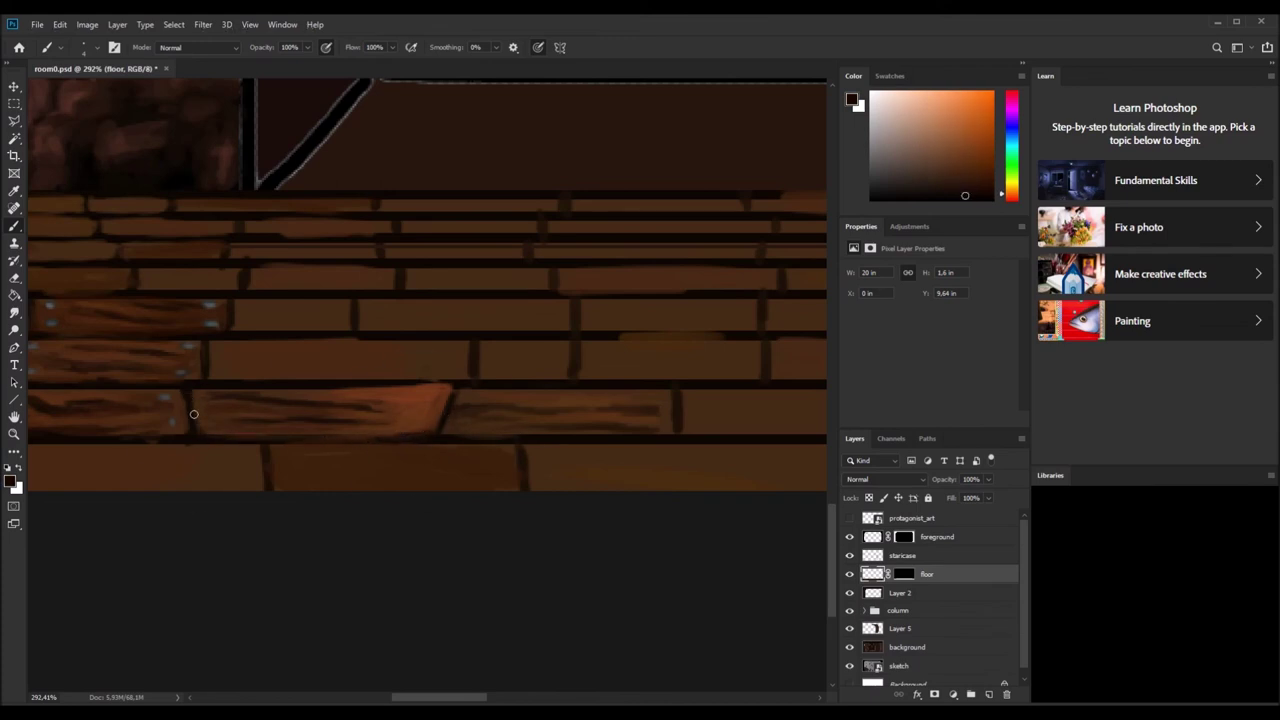
{"action": "left_click", "coordinate": [357, 392], "text": "alt"}
{"action": "left_click", "coordinate": [334, 393], "text": "alt"}
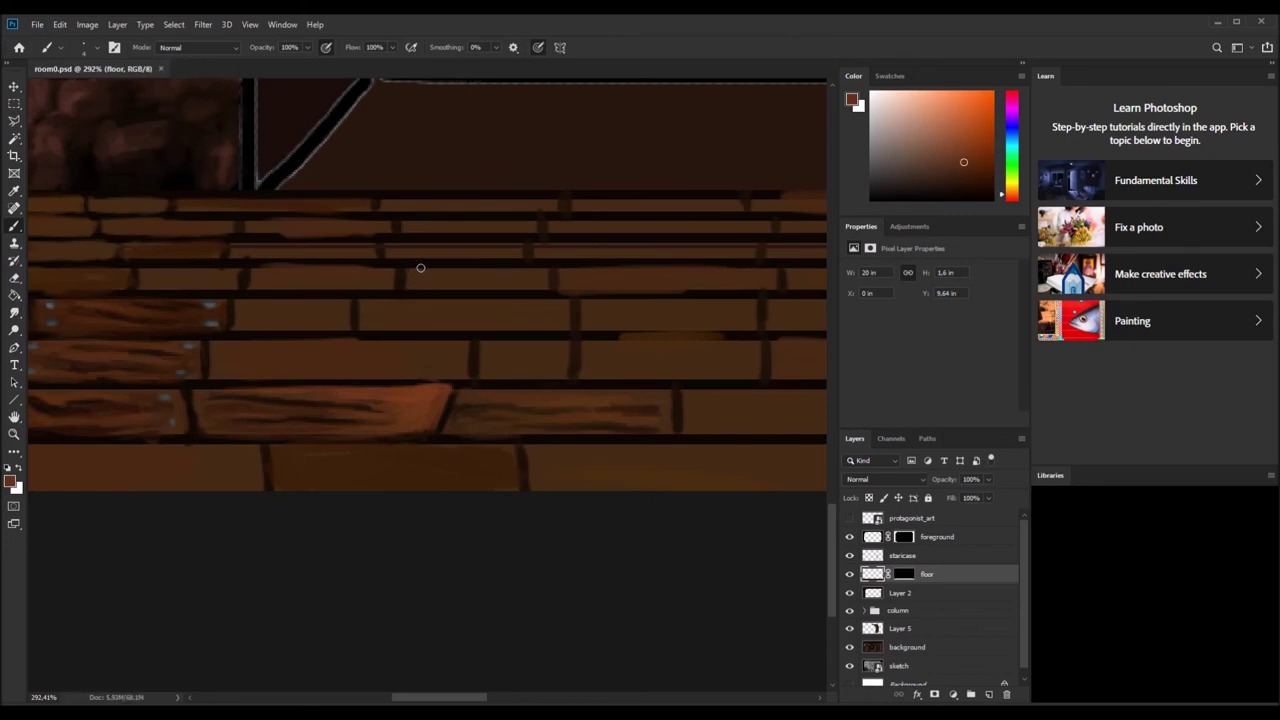
Refine the reddish-brown shading around the slanted end and joint of the plank.
{"action": "left_click", "coordinate": [469, 396], "text": "alt"}
{"action": "left_click", "coordinate": [455, 418], "text": "alt"}
{"action": "left_click", "coordinate": [425, 401], "text": "alt"}
{"action": "left_click", "coordinate": [440, 421], "text": "alt"}
{"action": "left_click_drag", "start_coordinate": [502, 284], "coordinate": [284, 289]}
{"action": "left_click", "coordinate": [401, 385], "text": "alt"}
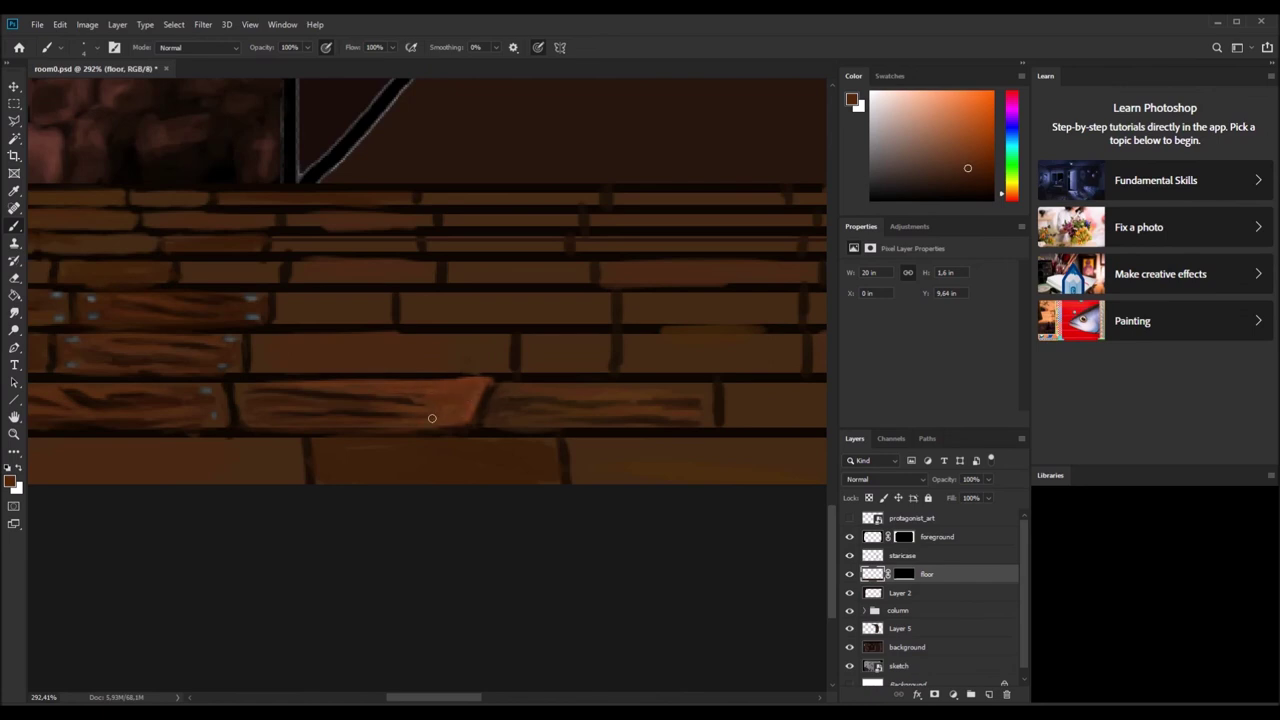
Add finer grain to the middle and near end of the slanted-end plank using sampled browns.
{"action": "left_click", "coordinate": [310, 416], "text": "alt"}
{"action": "left_click", "coordinate": [284, 420], "text": "alt"}
{"action": "mouse_move", "coordinate": [352, 393]}
{"action": "left_mouse_down"}
{"action": "mouse_move", "coordinate": [287, 394]}
{"action": "mouse_move", "coordinate": [356, 396]}
{"action": "left_mouse_up"}
{"action": "left_click", "coordinate": [370, 405], "text": "alt"}
{"action": "left_click", "coordinate": [490, 385], "text": "alt"}
{"action": "left_click", "coordinate": [574, 383], "text": "alt"}
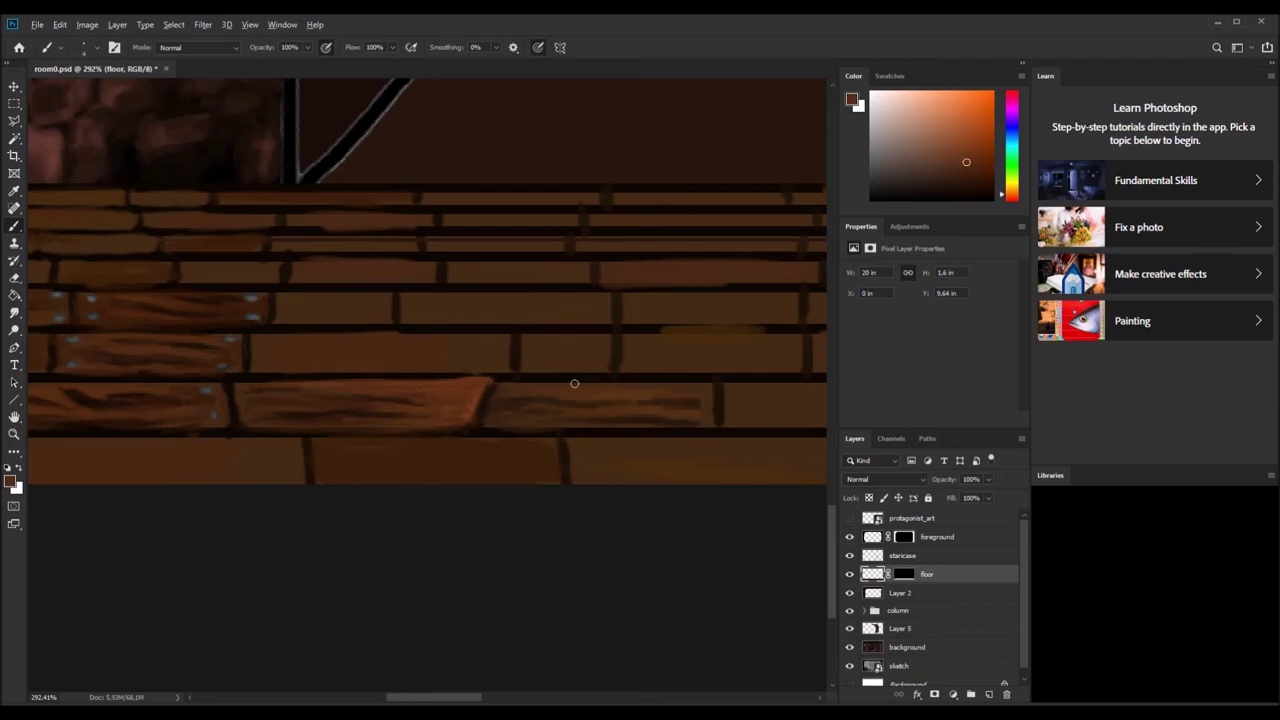
Warm the plank beyond the slanted joint with reddish brown between its grain streaks and along its upper edge.
{"action": "left_click_drag", "start_coordinate": [449, 376], "coordinate": [640, 391]}
{"action": "left_click", "coordinate": [693, 395], "text": "alt"}
{"action": "left_click", "coordinate": [545, 389], "text": "alt"}
{"action": "left_click", "coordinate": [543, 400], "text": "alt"}
{"action": "left_click", "coordinate": [606, 427], "text": "alt"}
{"action": "left_click", "coordinate": [535, 434], "text": "alt"}
{"action": "left_click", "coordinate": [541, 433], "text": "alt"}
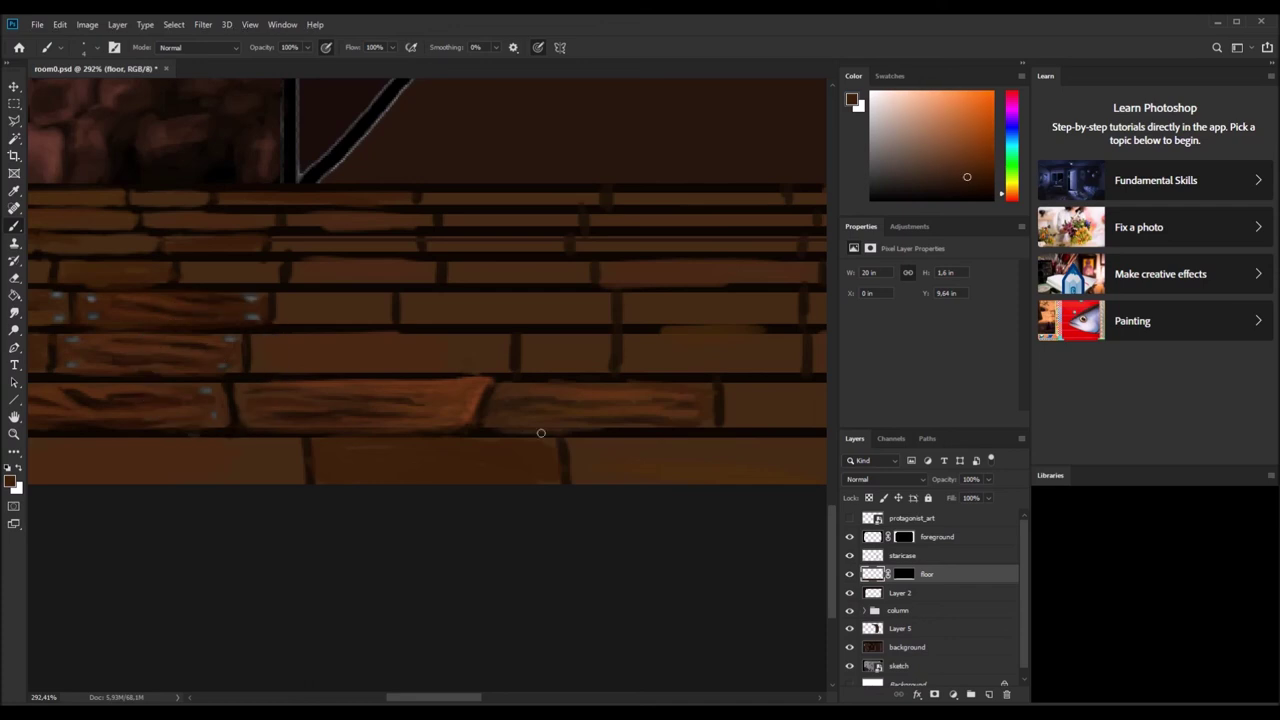
Shade the lower edge and far end of that plank and darken the gaps around both planks.
{"action": "left_click", "coordinate": [632, 428], "text": "alt"}
{"action": "left_click", "coordinate": [643, 426], "text": "alt"}
{"action": "left_click", "coordinate": [708, 412], "text": "alt"}
{"action": "left_click", "coordinate": [329, 437], "text": "alt"}
{"action": "left_click", "coordinate": [488, 398], "text": "alt"}
{"action": "scroll", "coordinate": [533, 288], "scroll_direction": "down", "scroll_amount": 4, "text": "alt"}
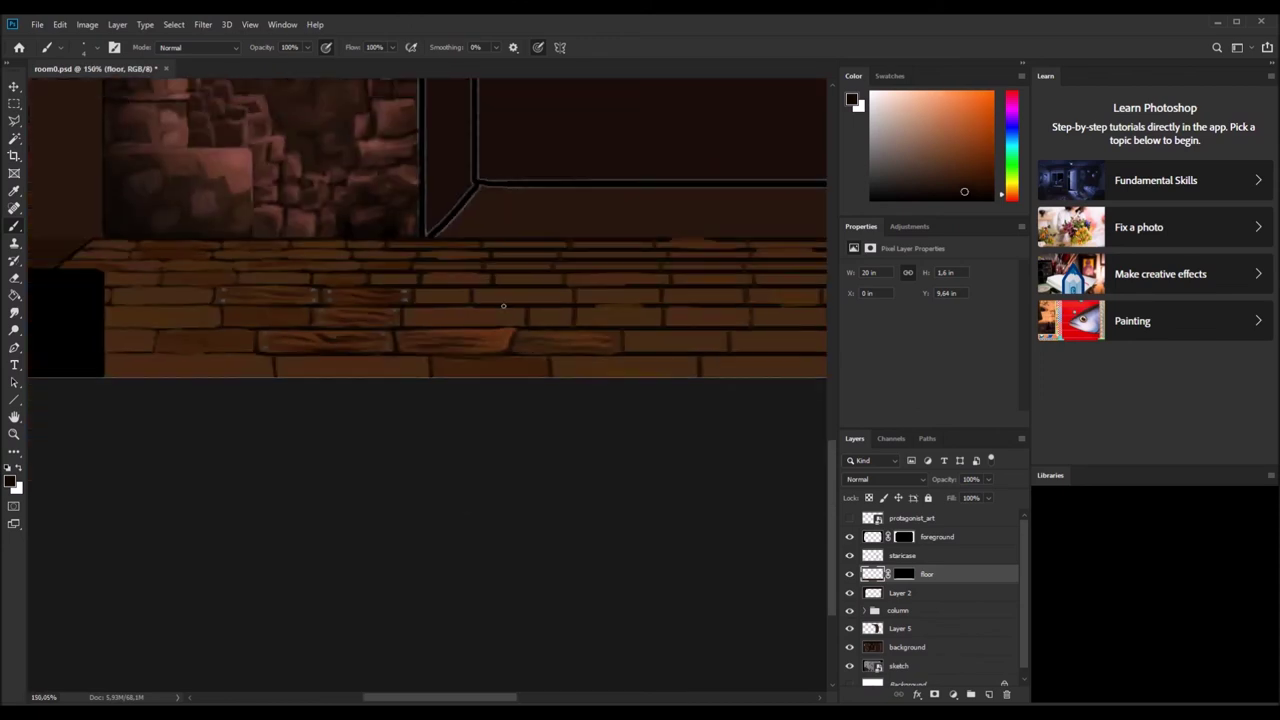
Paint blue-grey nails in the four corners of the slanted-end plank.
{"action": "scroll", "coordinate": [503, 306], "scroll_direction": "up", "scroll_amount": 4, "text": "alt"}
{"action": "left_click", "coordinate": [465, 358], "text": "alt"}
{"action": "scroll", "coordinate": [529, 341], "scroll_direction": "up", "scroll_amount": 1, "text": "alt"}
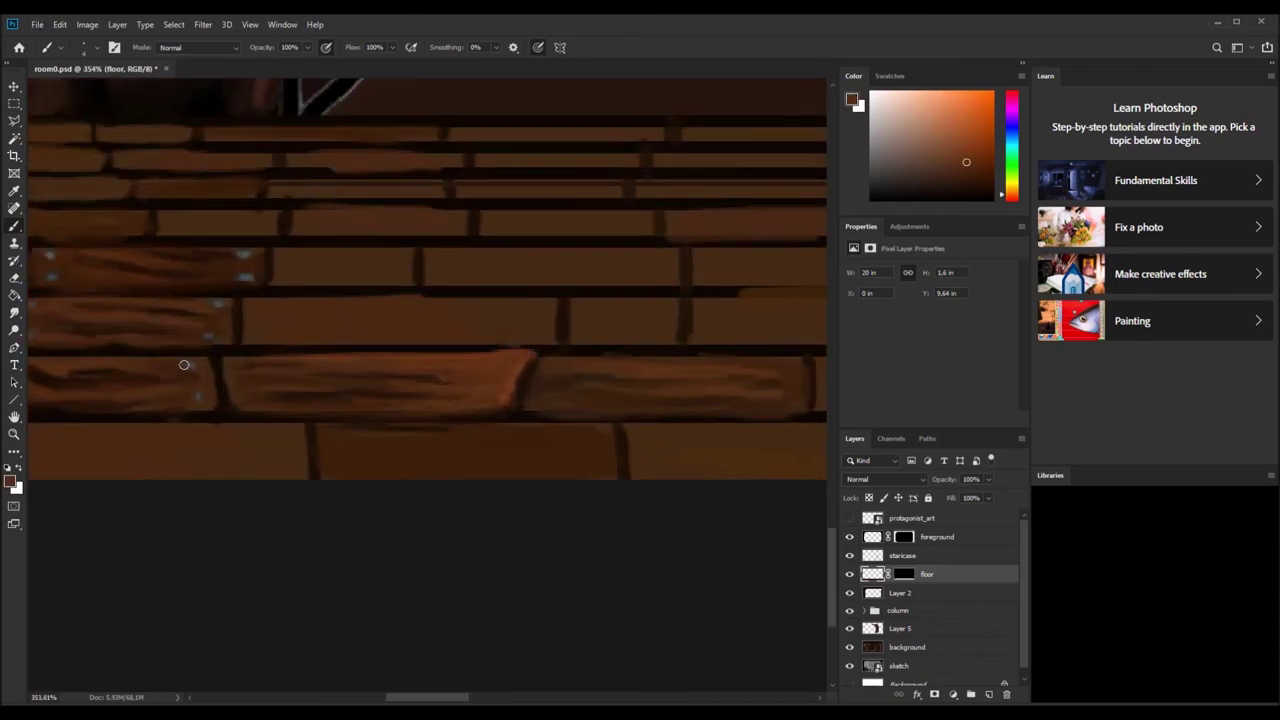
{"action": "left_click", "coordinate": [509, 358], "text": "alt"}
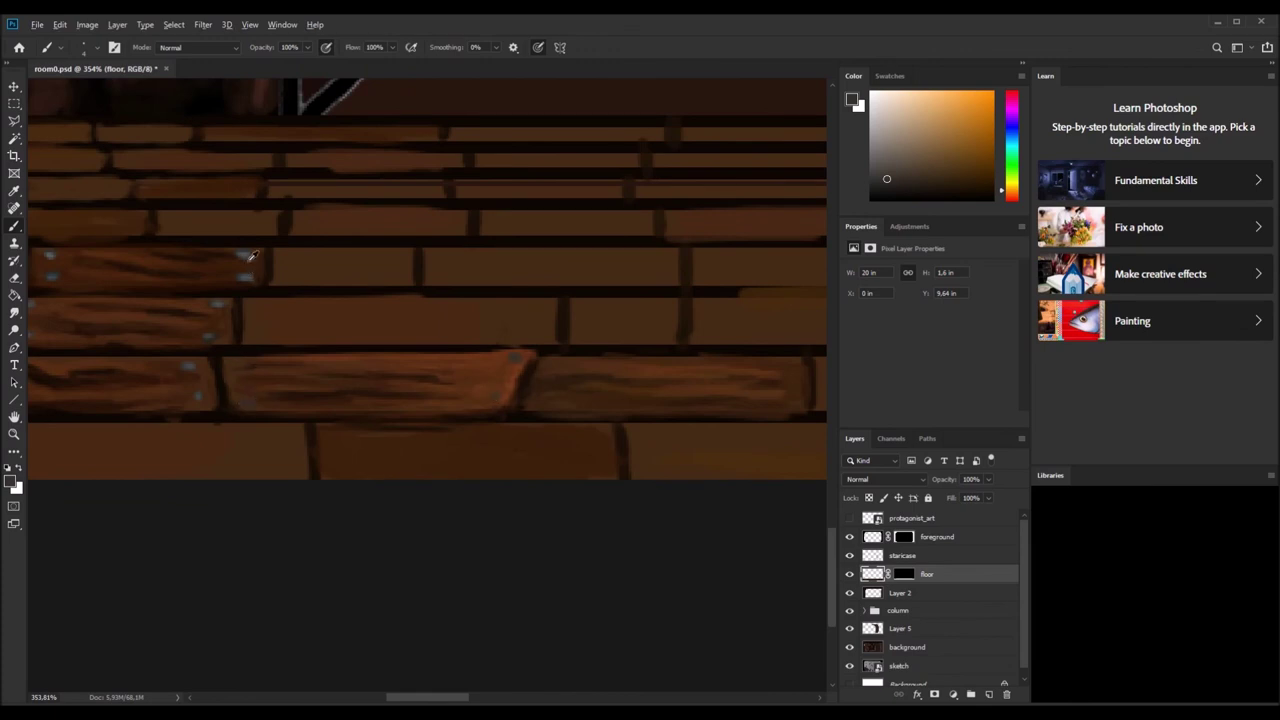
{"action": "left_click", "coordinate": [245, 258], "text": "alt"}
{"action": "left_click", "coordinate": [238, 365]}
{"action": "left_click", "coordinate": [250, 403]}
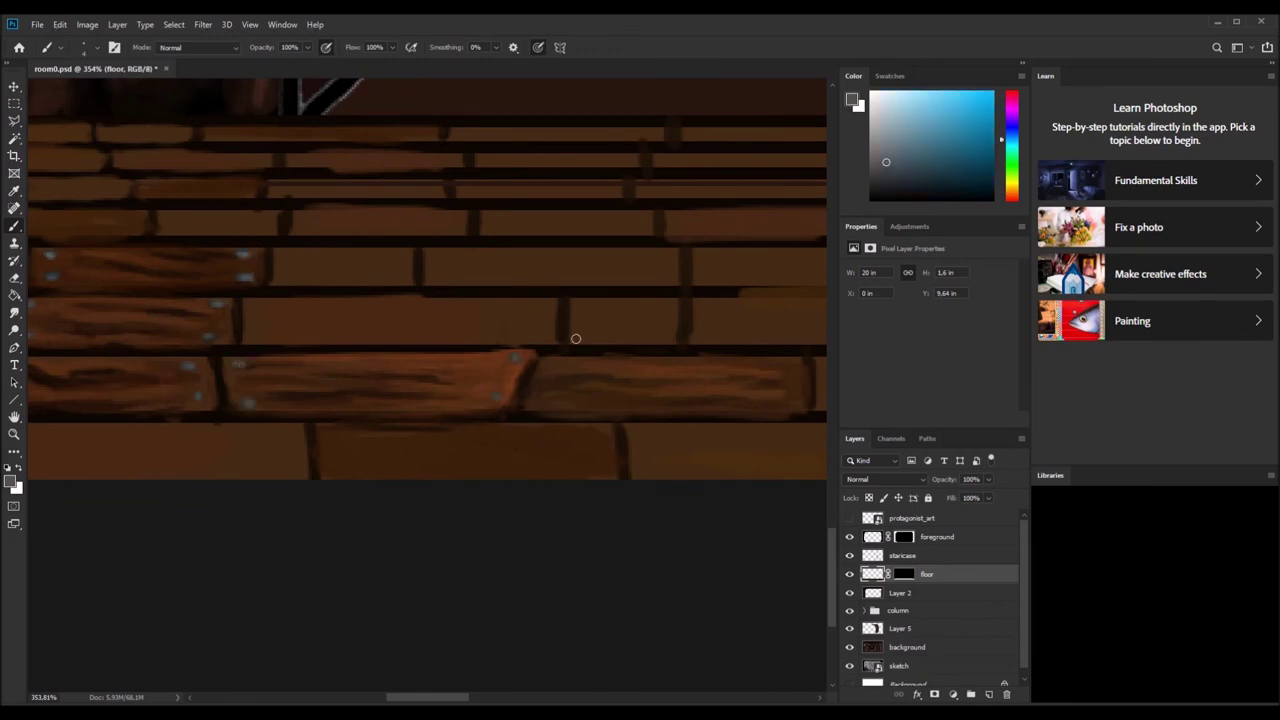
Add grey nails to the plank beyond the slanted joint and touch up the wood beside the joint.
{"action": "left_click", "coordinate": [796, 363], "text": "alt"}
{"action": "left_click", "coordinate": [244, 250], "text": "alt"}
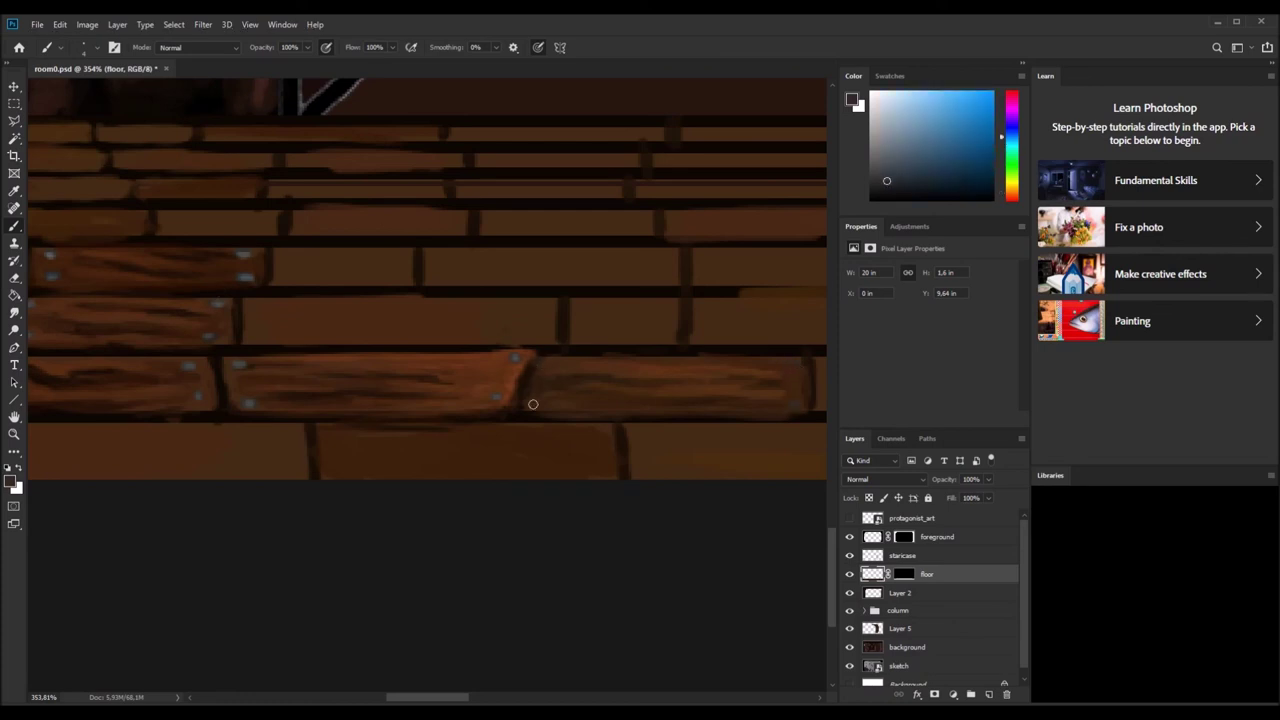
{"action": "left_click", "coordinate": [243, 359], "text": "alt"}
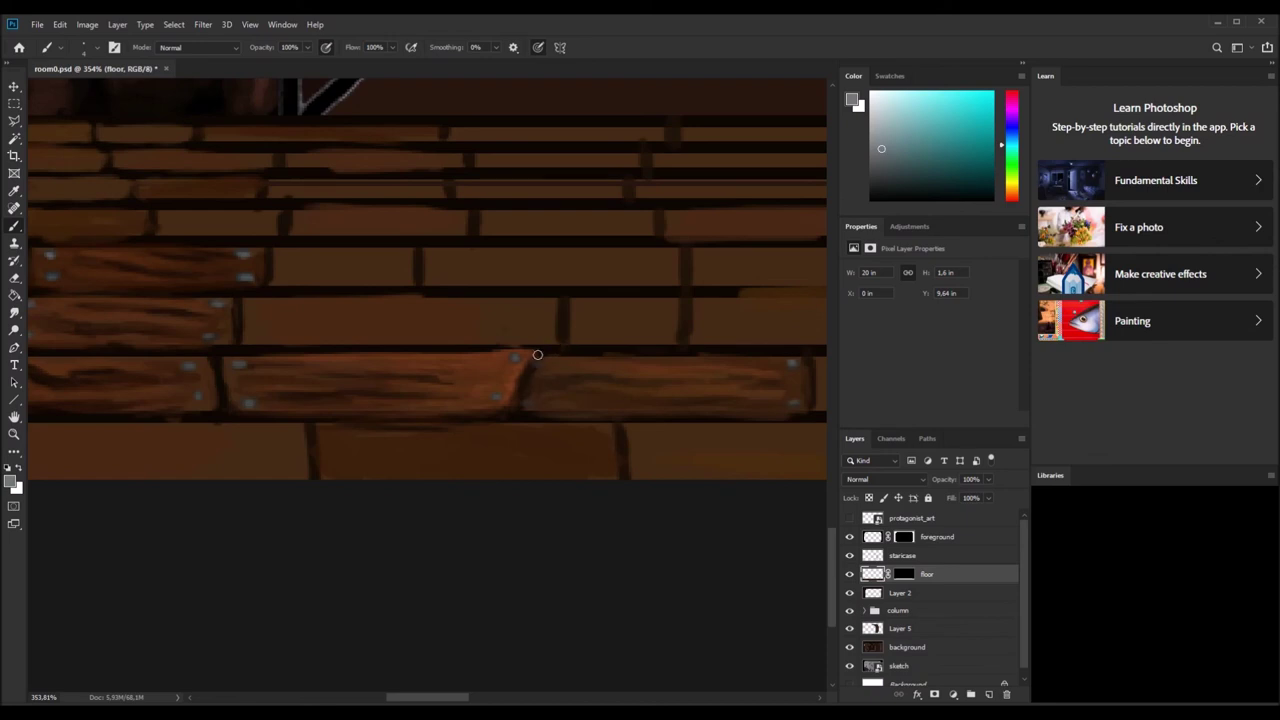
{"action": "left_click", "coordinate": [515, 382], "text": "alt"}
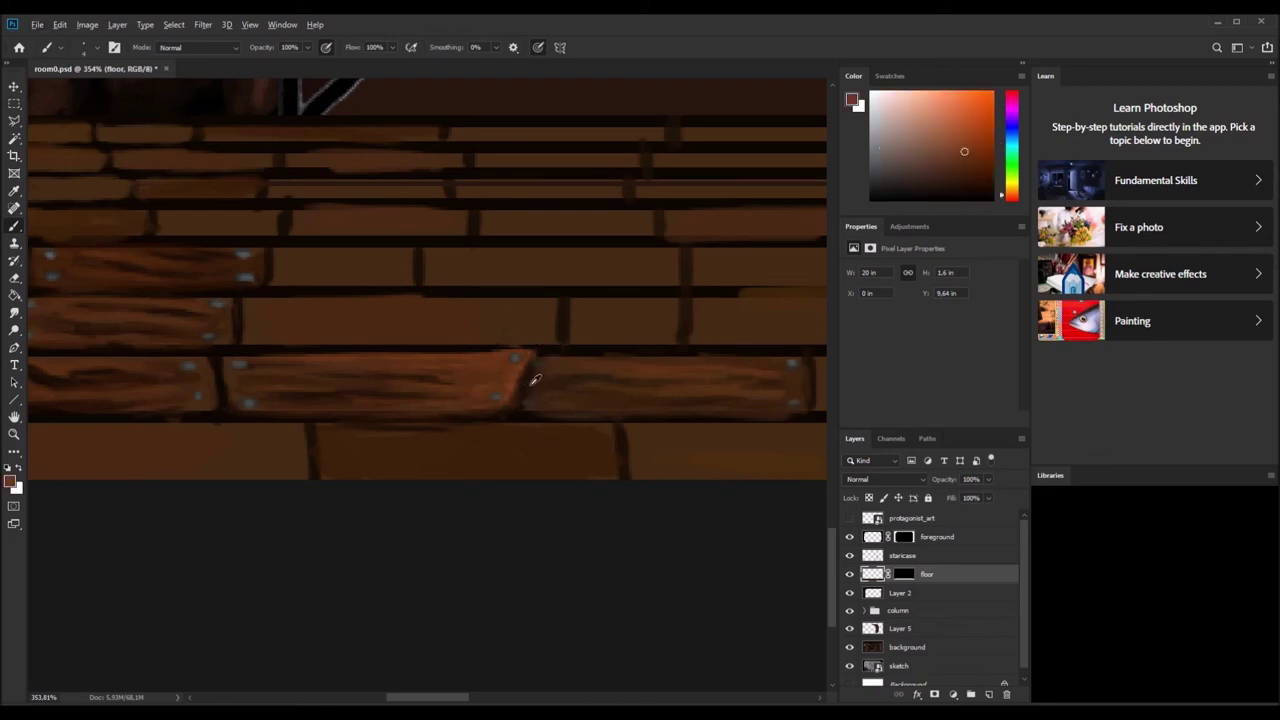
{"action": "left_click", "coordinate": [538, 397], "text": "alt"}
{"action": "scroll", "coordinate": [652, 278], "scroll_direction": "down", "scroll_amount": 5}
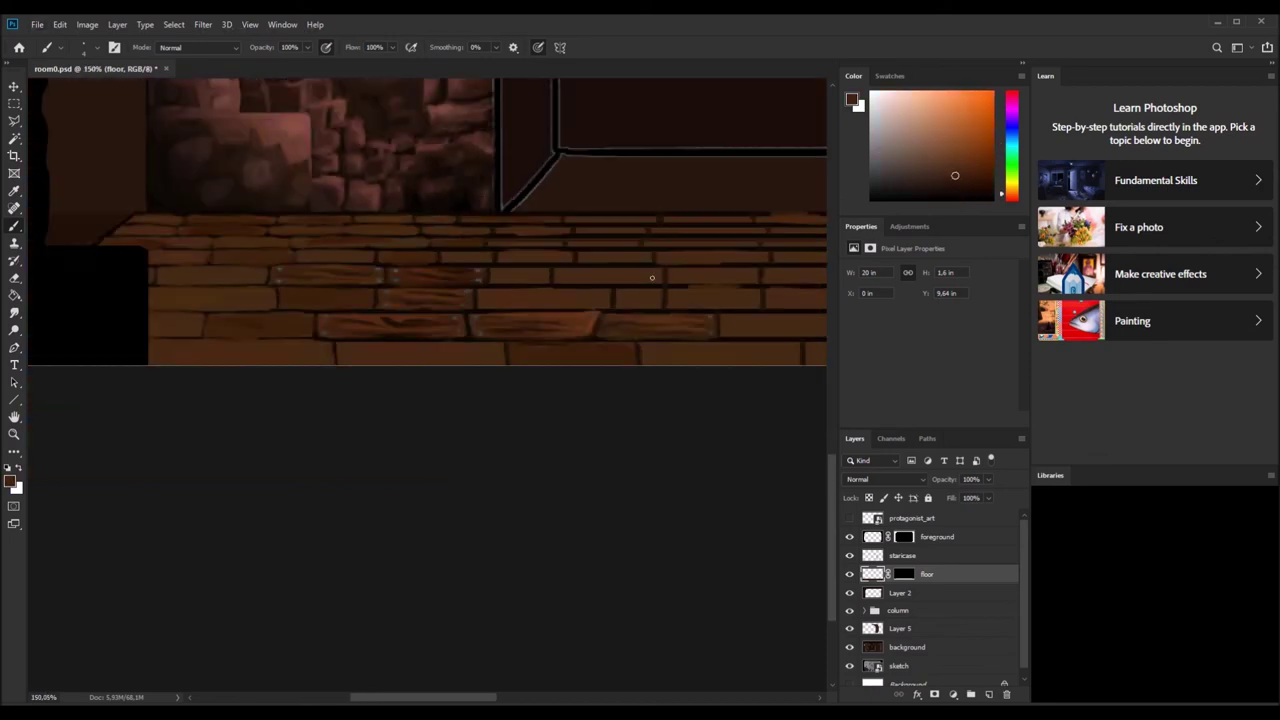
{"action": "scroll", "coordinate": [648, 271], "scroll_direction": "down", "scroll_amount": 4}
{"action": "scroll", "coordinate": [660, 225], "scroll_direction": "up", "scroll_amount": 6}
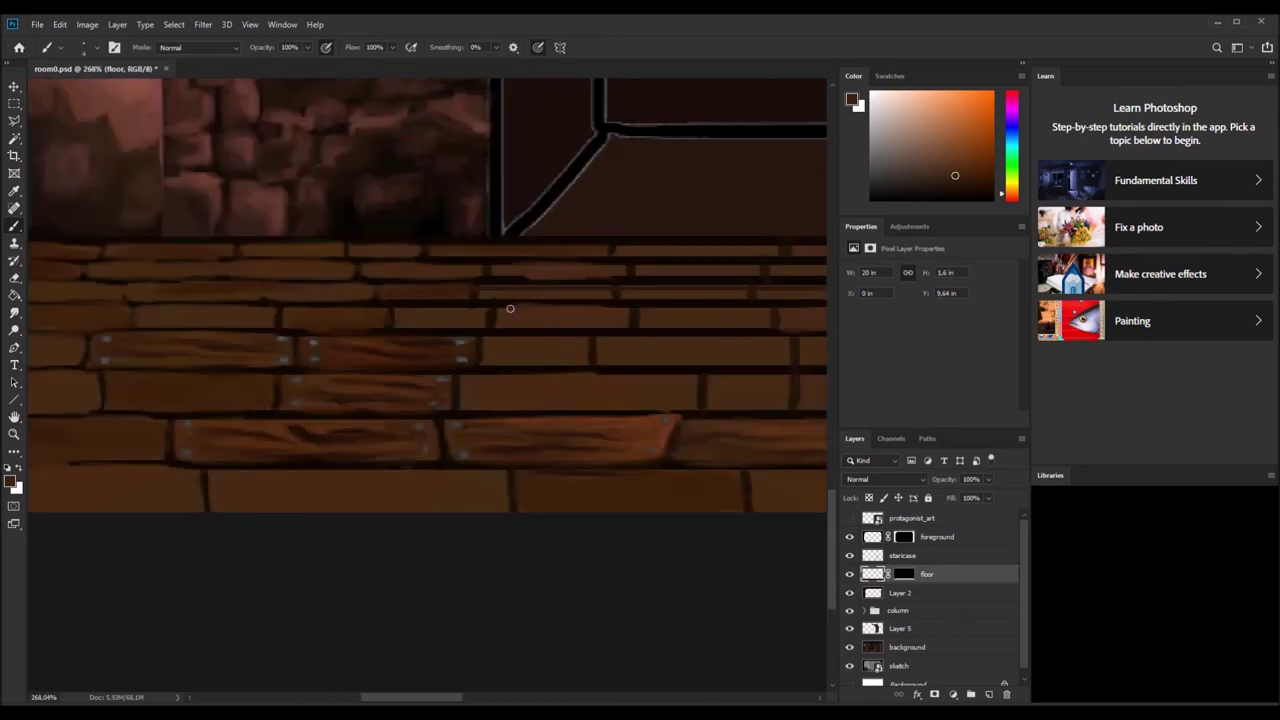
Paint dark reddish-brown grain streaks on the plank directly above the slanted-end plank.
{"action": "left_click", "coordinate": [430, 356], "text": "alt"}
{"action": "mouse_move", "coordinate": [500, 397]}
{"action": "left_mouse_down"}
{"action": "mouse_move", "coordinate": [608, 399]}
{"action": "mouse_move", "coordinate": [591, 417]}
{"action": "mouse_move", "coordinate": [521, 421]}
{"action": "mouse_move", "coordinate": [584, 401]}
{"action": "mouse_move", "coordinate": [651, 397]}
{"action": "left_mouse_up"}
{"action": "left_click", "coordinate": [381, 354], "text": "alt"}
{"action": "left_click", "coordinate": [346, 346], "text": "alt"}
{"action": "left_click", "coordinate": [623, 403], "text": "alt"}
Fill between the streaks of the plank above with reddish brown and add grain toward its near end.
{"action": "mouse_move", "coordinate": [536, 424]}
{"action": "left_mouse_down"}
{"action": "mouse_move", "coordinate": [489, 423]}
{"action": "mouse_move", "coordinate": [568, 413]}
{"action": "mouse_move", "coordinate": [545, 393]}
{"action": "left_mouse_up"}
{"action": "left_click", "coordinate": [496, 419], "text": "alt"}
{"action": "left_click", "coordinate": [609, 407], "text": "alt"}
{"action": "left_click", "coordinate": [595, 397], "text": "alt"}
{"action": "left_click", "coordinate": [508, 397], "text": "alt"}
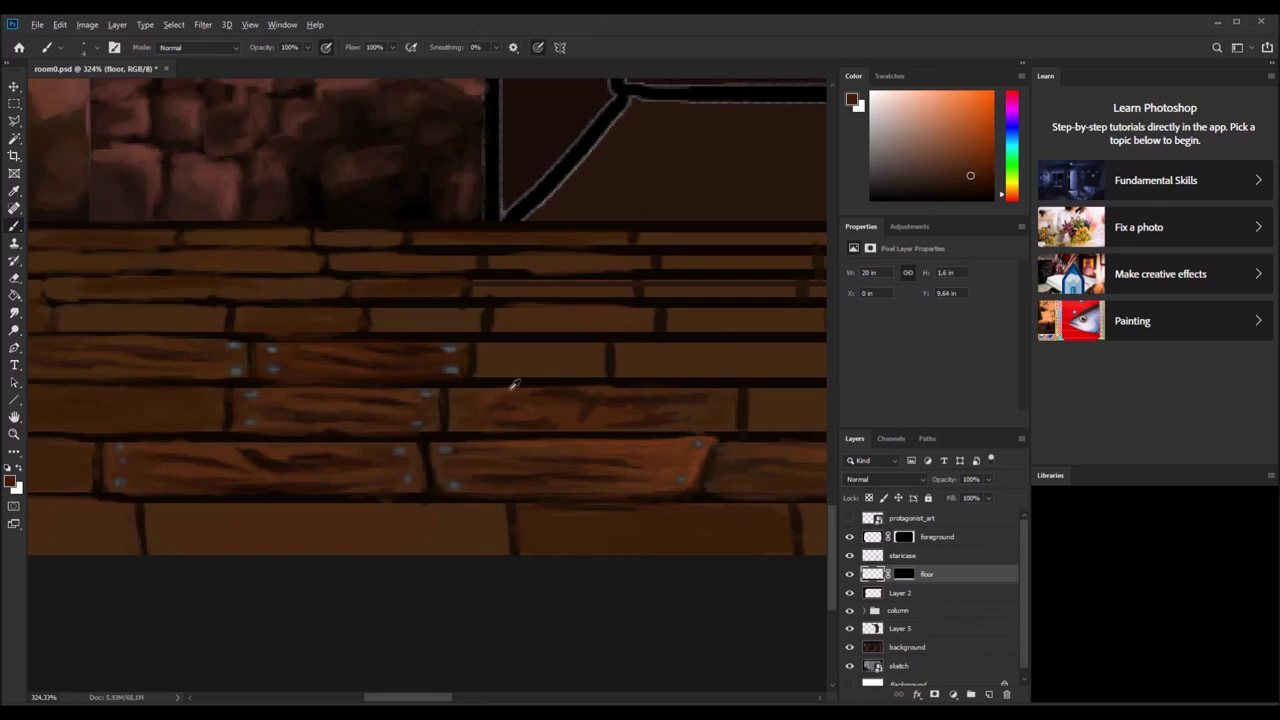
Blend the grain at the middle and near end of the third-row plank with sampled browns.
{"action": "left_click", "coordinate": [606, 403], "text": "alt"}
{"action": "left_click", "coordinate": [514, 409], "text": "alt"}
{"action": "left_click", "coordinate": [462, 414], "text": "alt"}
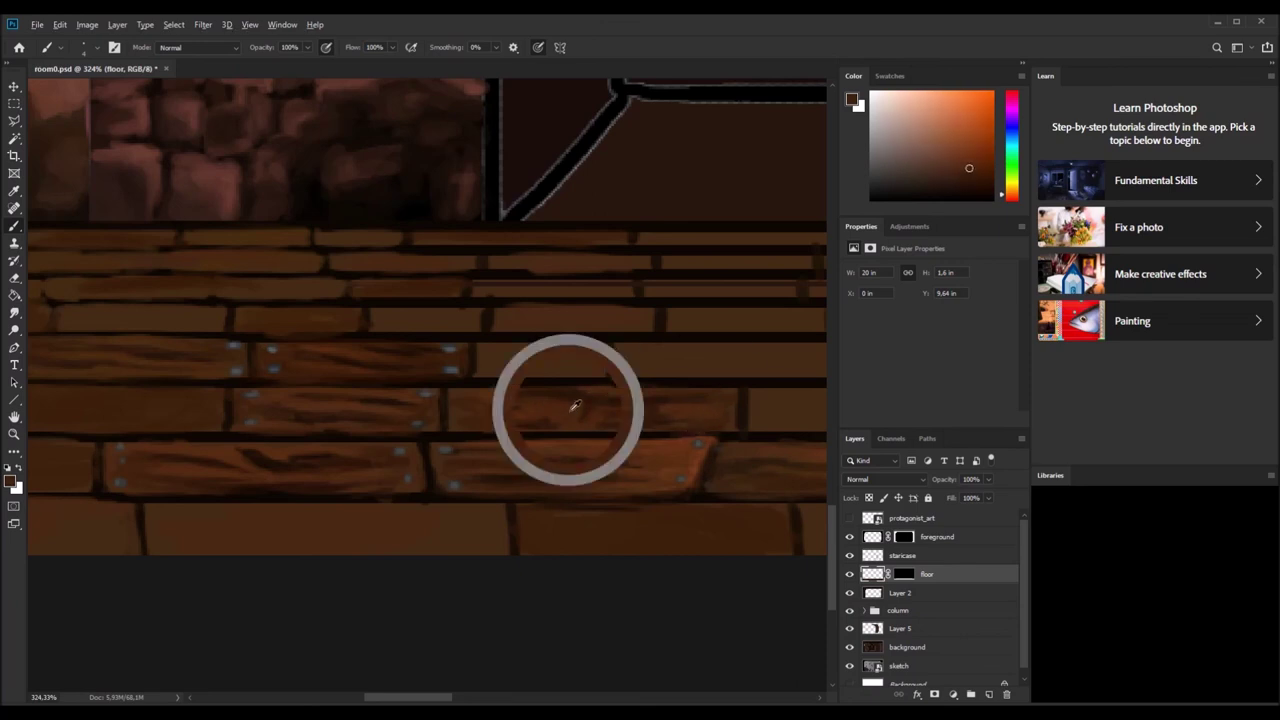
{"action": "left_click", "coordinate": [502, 410], "text": "alt"}
Paint grey nails in the corners of the third-row plank and touch up the grain near its far end.
{"action": "left_click", "coordinate": [458, 437], "text": "alt"}
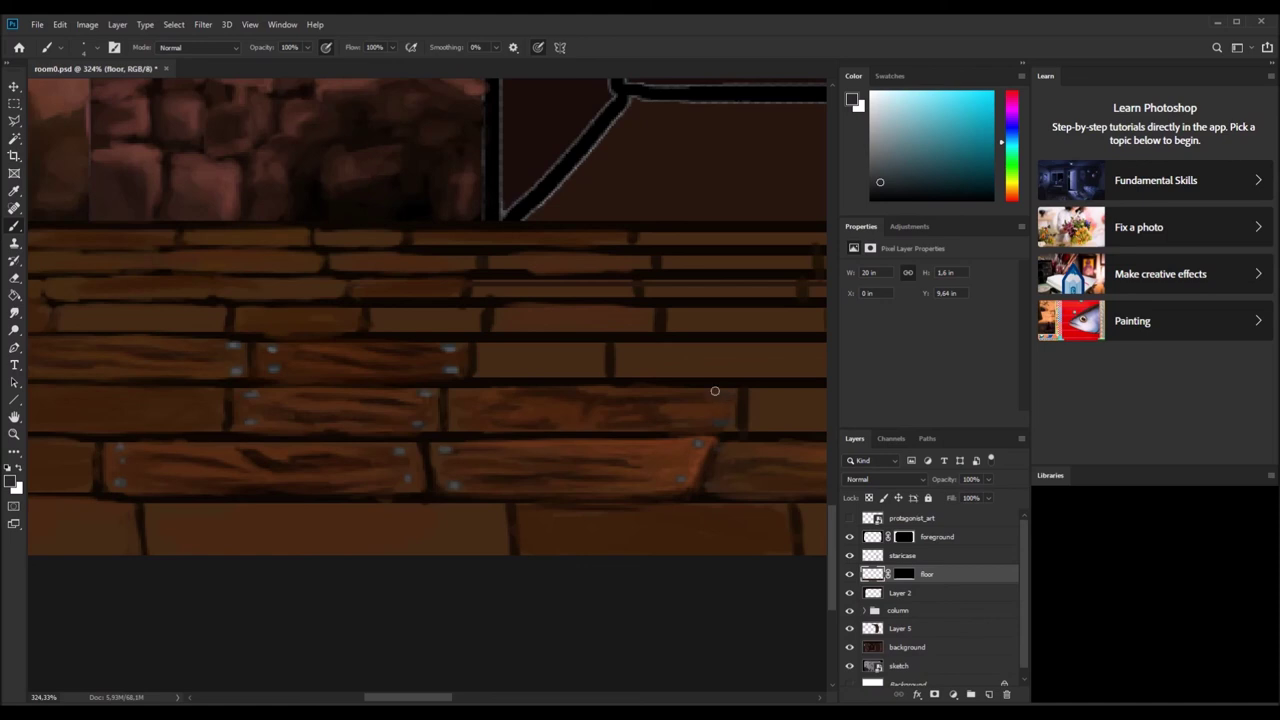
{"action": "left_click", "coordinate": [720, 422], "text": "alt"}
{"action": "left_click", "coordinate": [634, 411], "text": "alt"}
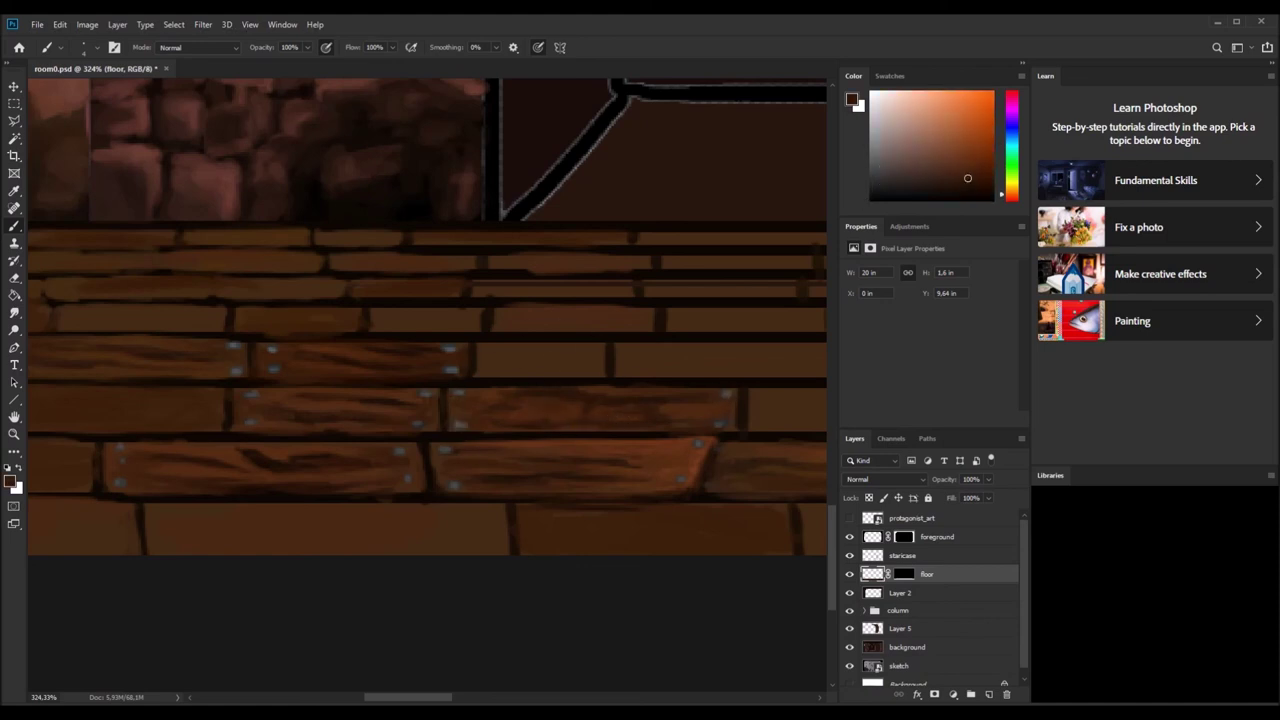
{"action": "left_click", "coordinate": [680, 398], "text": "alt"}
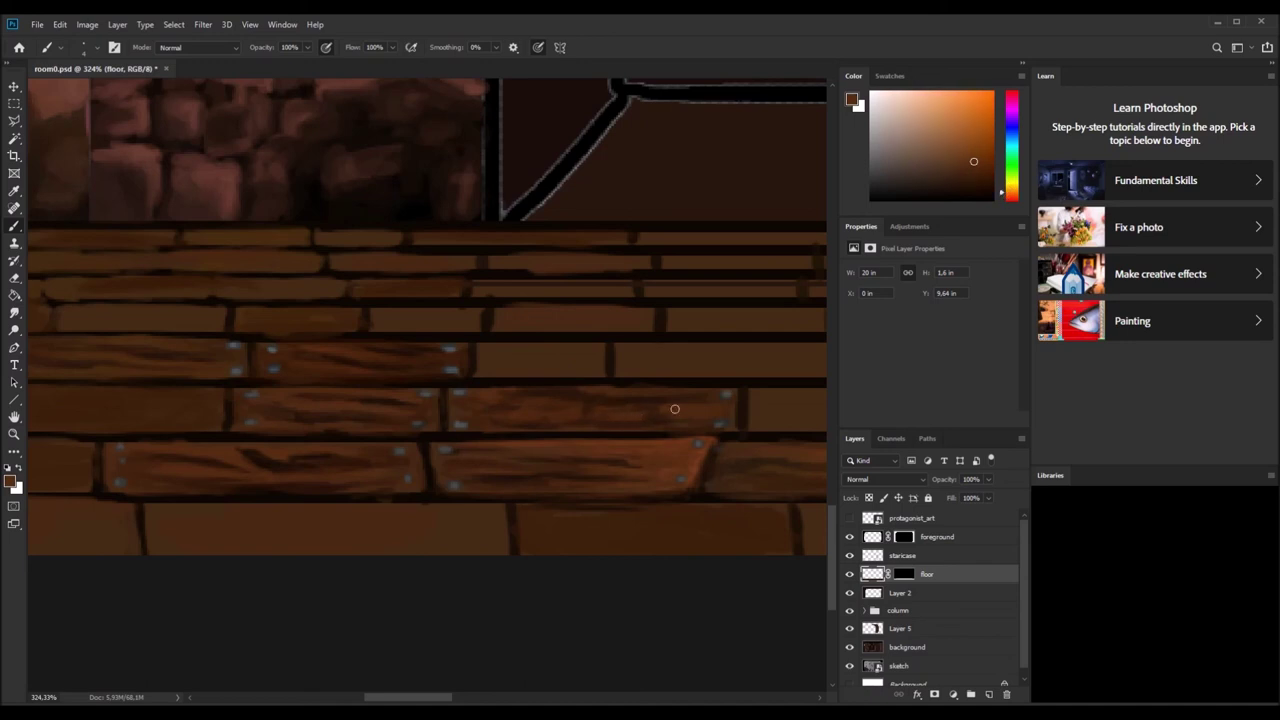
Blend the grain on the third-row plank and along the upper edge of the slanted-end plank with sampled browns.
{"action": "left_click", "coordinate": [541, 410], "text": "alt"}
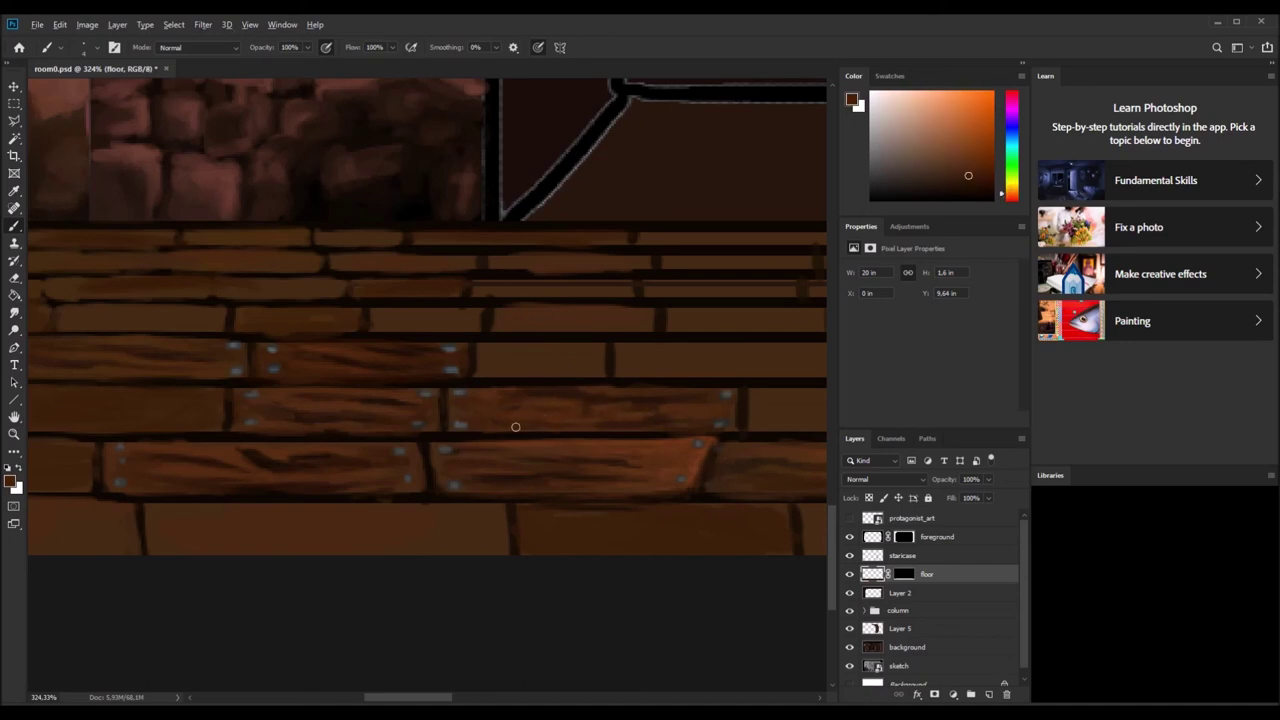
{"action": "left_click", "coordinate": [470, 435], "text": "alt"}
{"action": "left_click", "coordinate": [509, 435], "text": "alt"}
{"action": "left_click", "coordinate": [657, 444], "text": "alt"}
{"action": "left_click", "coordinate": [704, 448], "text": "alt"}
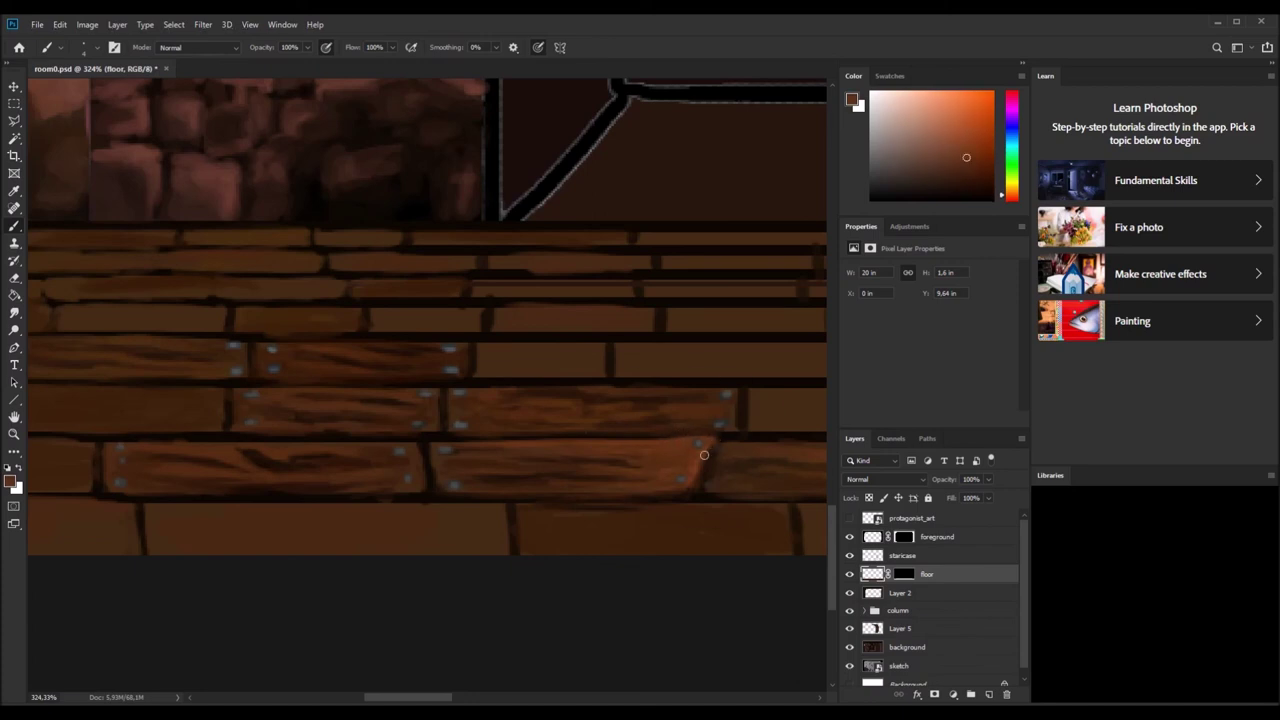
Repaint the slanted edge of the slanted-end plank with a sampled reddish brown.
{"action": "scroll", "coordinate": [617, 371], "scroll_direction": "down", "scroll_amount": 5, "text": "alt"}
{"action": "scroll", "coordinate": [640, 371], "scroll_direction": "up", "scroll_amount": 7, "text": "alt"}
{"action": "left_click", "coordinate": [566, 416], "text": "alt"}
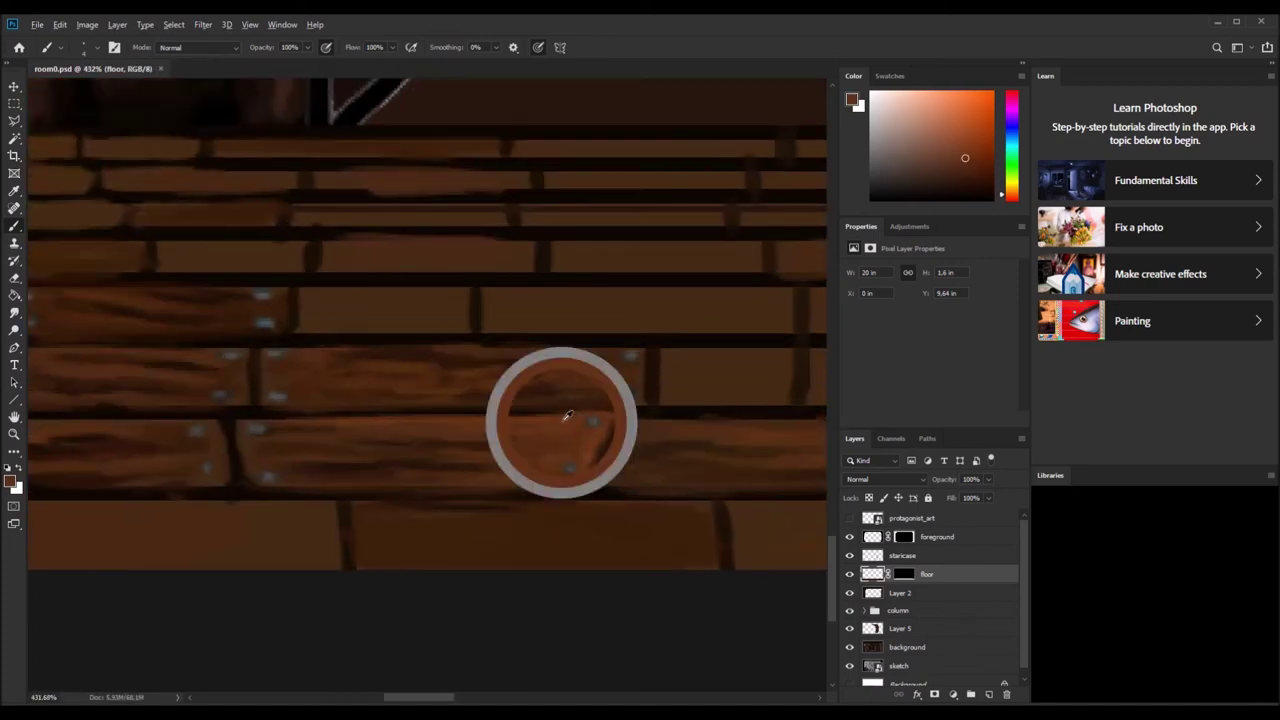
{"action": "mouse_move", "coordinate": [551, 414]}
{"action": "left_mouse_down"}
{"action": "mouse_move", "coordinate": [586, 486]}
{"action": "mouse_move", "coordinate": [563, 491]}
{"action": "left_mouse_up"}
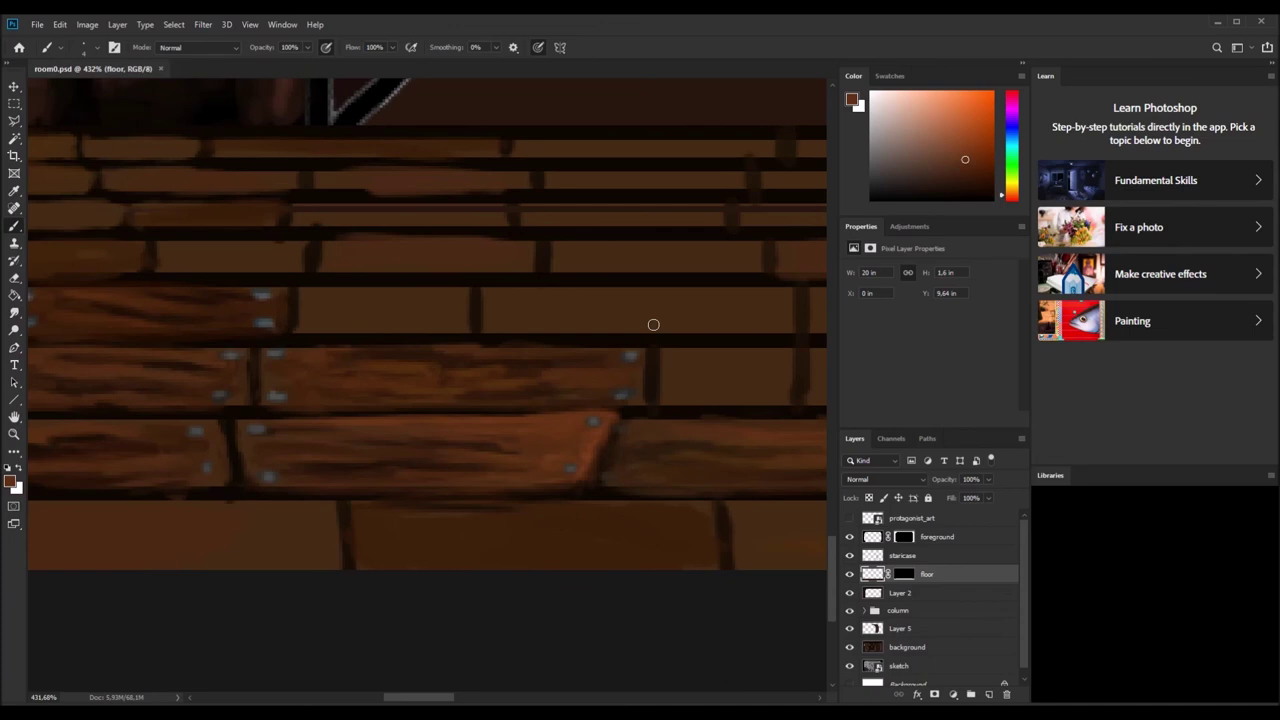
Repaint the left end of the slanted-end plank with sampled browns and rework its lower nail.
{"action": "scroll", "coordinate": [653, 324], "scroll_direction": "down", "scroll_amount": 5, "text": "alt"}
{"action": "scroll", "coordinate": [684, 290], "scroll_direction": "up", "scroll_amount": 6, "text": "alt"}
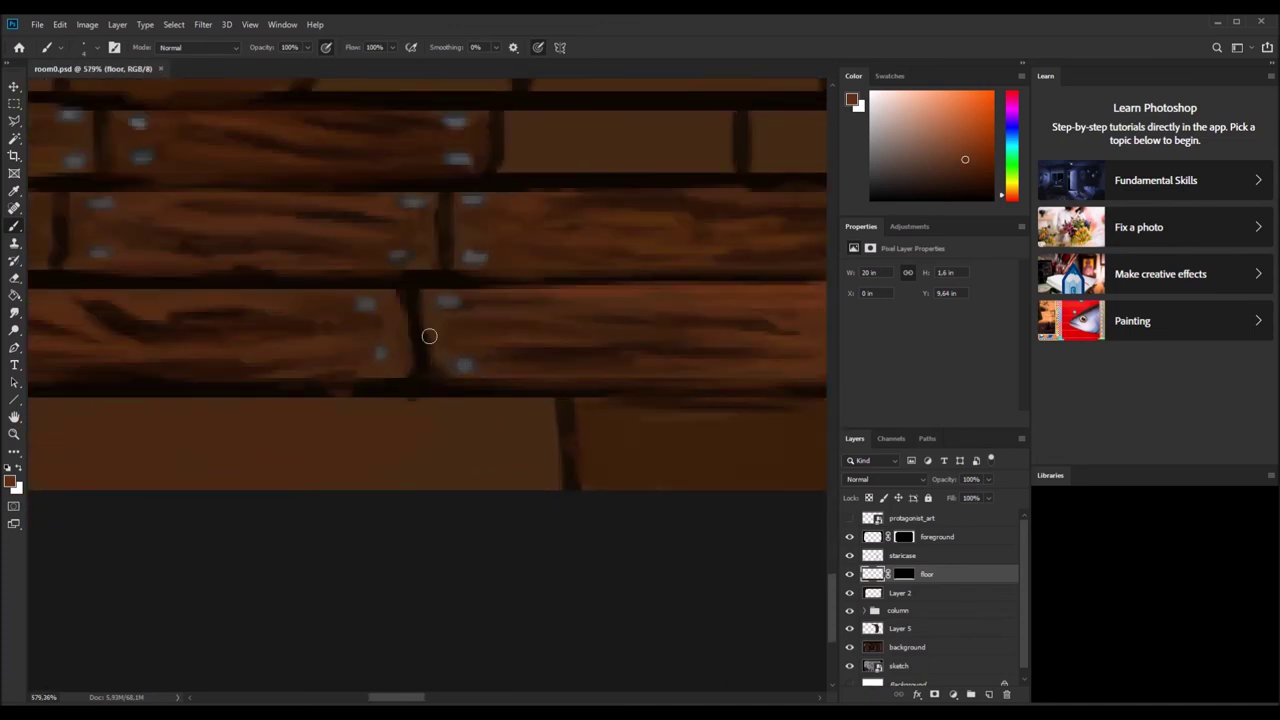
{"action": "left_click", "coordinate": [429, 290], "text": "alt"}
{"action": "left_click_drag", "start_coordinate": [449, 366], "coordinate": [440, 363]}
{"action": "left_click", "coordinate": [454, 297], "text": "alt"}
{"action": "left_click", "coordinate": [452, 392], "text": "alt"}
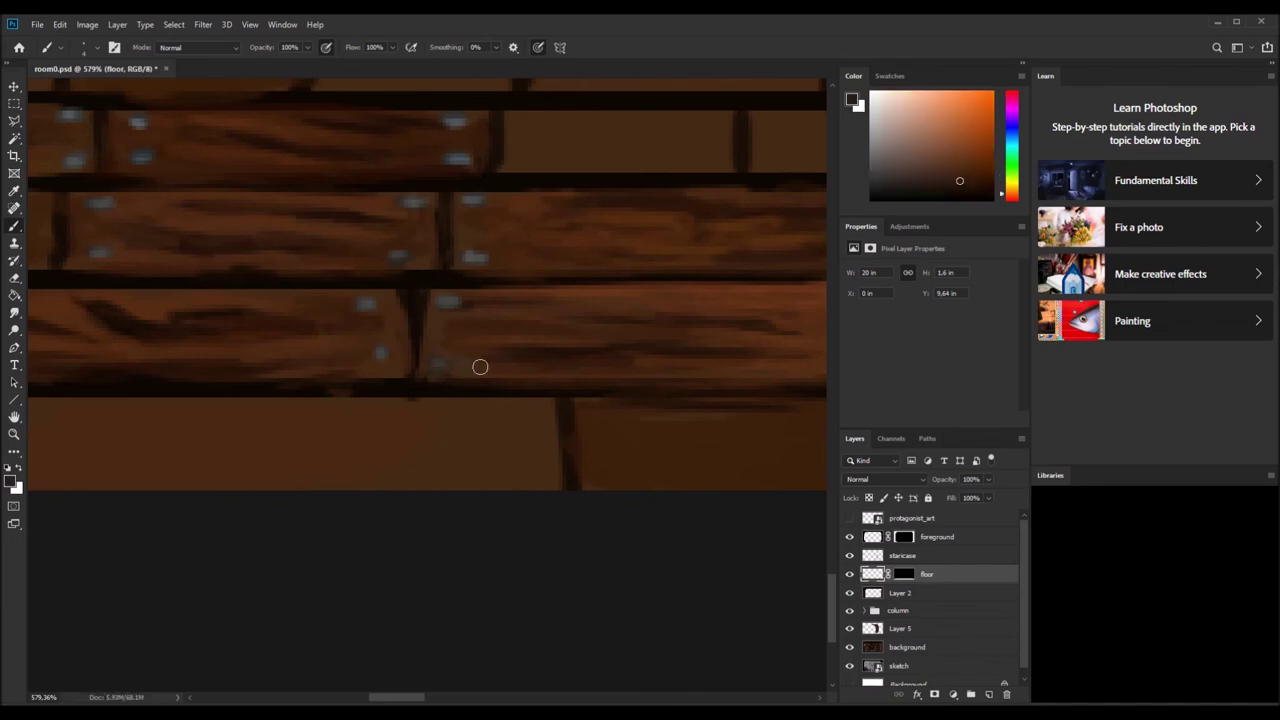
Redraw the lower part of the dark gap left of the slanted-end plank and save the file.
{"action": "left_click_drag", "start_coordinate": [416, 368], "coordinate": [413, 395]}
{"action": "left_click", "coordinate": [421, 348], "text": "alt"}
{"action": "key", "text": "ctrl+s"}
Touch up the plank right of the slanted-end plank and the slanted dark gap between them, and save the file.
{"action": "scroll", "coordinate": [274, 453], "scroll_direction": "down", "scroll_amount": 7}
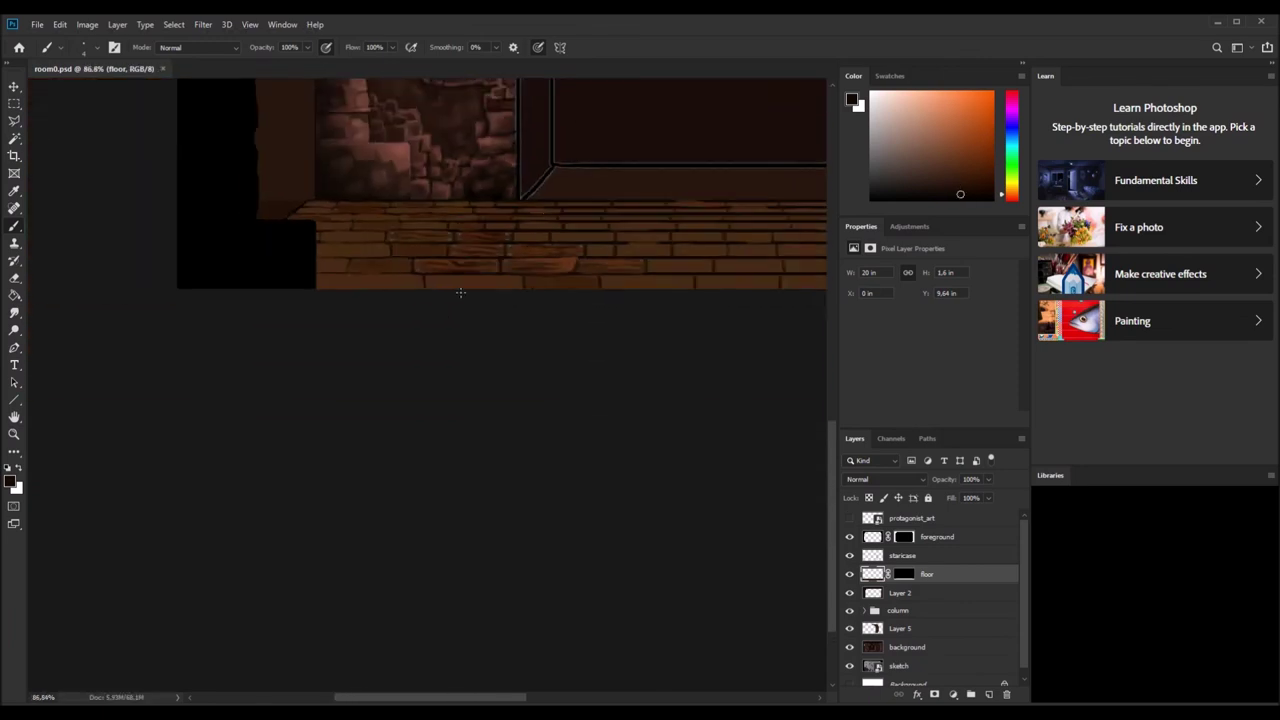
{"action": "scroll", "coordinate": [437, 310], "scroll_direction": "up", "scroll_amount": 5}
{"action": "left_click", "coordinate": [601, 346], "text": "alt"}
{"action": "left_click", "coordinate": [580, 365], "text": "alt"}
{"action": "left_click", "coordinate": [556, 337], "text": "alt"}
{"action": "left_click_drag", "start_coordinate": [475, 334], "coordinate": [468, 366]}
{"action": "left_click", "coordinate": [471, 360], "text": "alt"}
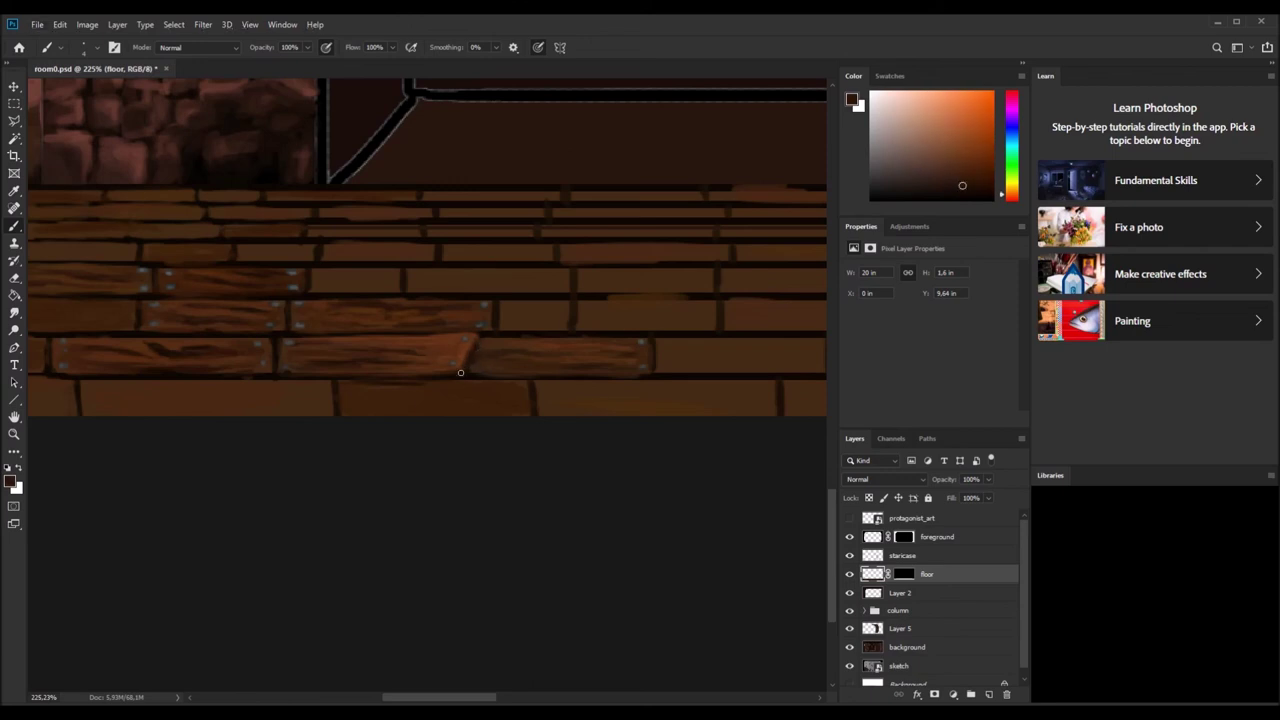
{"action": "key", "text": "ctrl+s"}
Paint dark reddish-brown grain streaks along the plain plank in the fourth row from the floor's front edge, below the doorway.
{"action": "scroll", "coordinate": [610, 240], "scroll_direction": "down", "scroll_amount": 5}
{"action": "left_click_drag", "start_coordinate": [835, 358], "coordinate": [835, 340]}
{"action": "left_click_drag", "start_coordinate": [468, 697], "coordinate": [505, 700]}
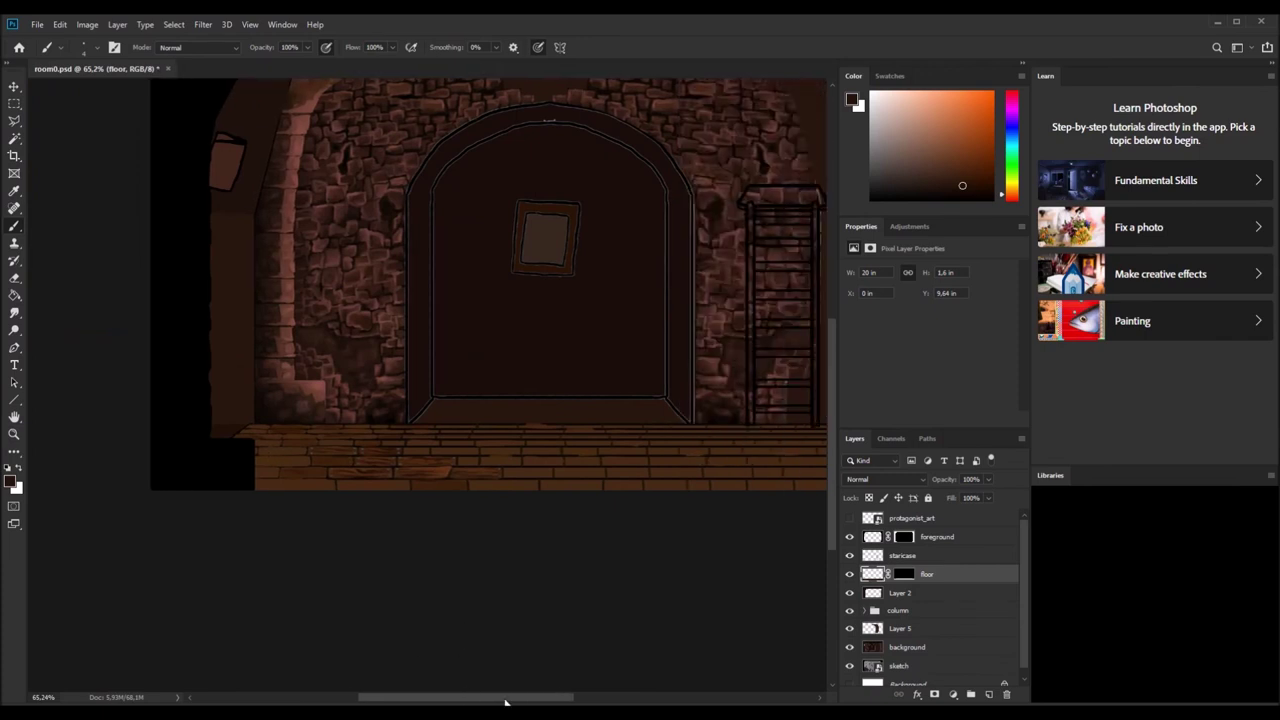
{"action": "scroll", "coordinate": [470, 473], "scroll_direction": "up", "scroll_amount": 5}
{"action": "left_click", "coordinate": [280, 333], "text": "alt"}
{"action": "mouse_move", "coordinate": [357, 392]}
{"action": "left_mouse_down"}
{"action": "mouse_move", "coordinate": [417, 384]}
{"action": "mouse_move", "coordinate": [484, 398]}
{"action": "left_mouse_up"}
{"action": "left_click", "coordinate": [390, 395], "text": "alt"}
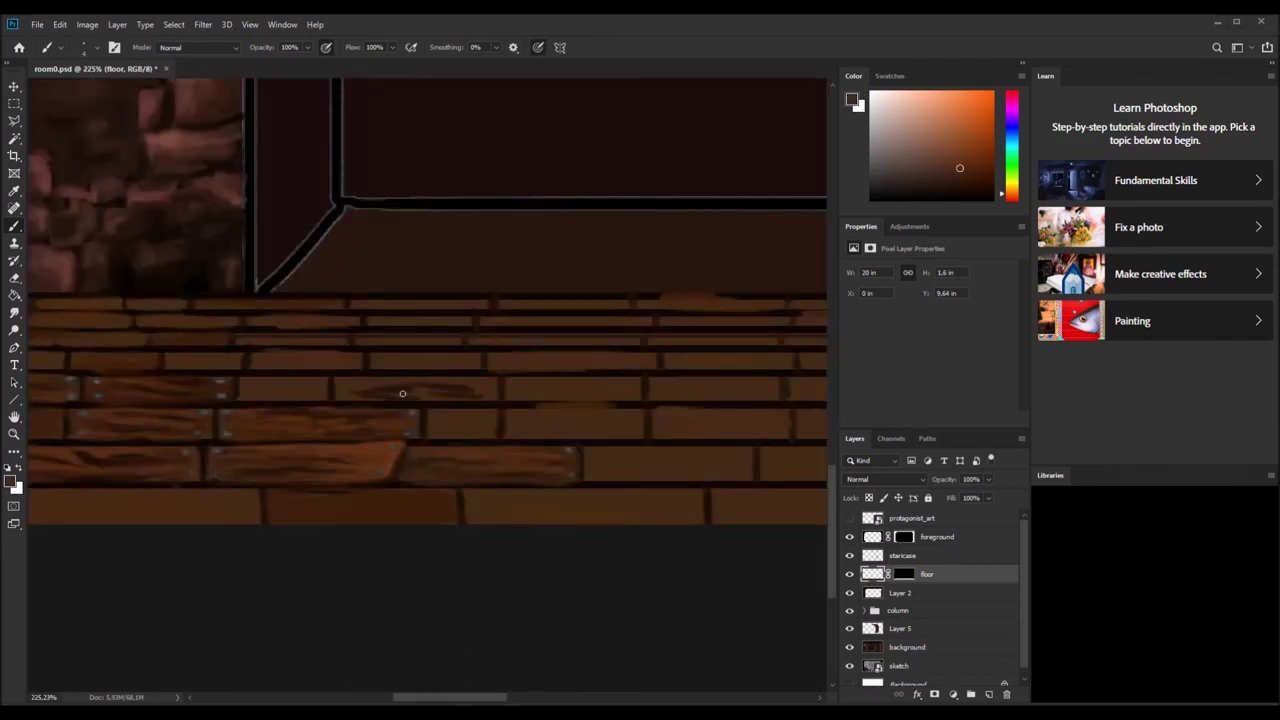
Fill between the streaks of the fourth-row plank below the doorway with sampled reddish browns and save the file.
{"action": "left_click", "coordinate": [296, 406], "text": "alt"}
{"action": "left_click", "coordinate": [432, 391], "text": "alt"}
{"action": "left_click", "coordinate": [370, 384], "text": "alt"}
{"action": "left_click", "coordinate": [429, 384], "text": "alt"}
{"action": "left_click", "coordinate": [384, 384], "text": "alt"}
{"action": "left_click", "coordinate": [474, 394], "text": "alt"}
{"action": "left_click", "coordinate": [443, 380], "text": "alt"}
{"action": "left_click", "coordinate": [421, 390], "text": "alt"}
{"action": "left_click", "coordinate": [479, 386], "text": "alt"}
{"action": "left_click", "coordinate": [479, 386], "text": "alt"}
{"action": "key", "text": "ctrl+s"}
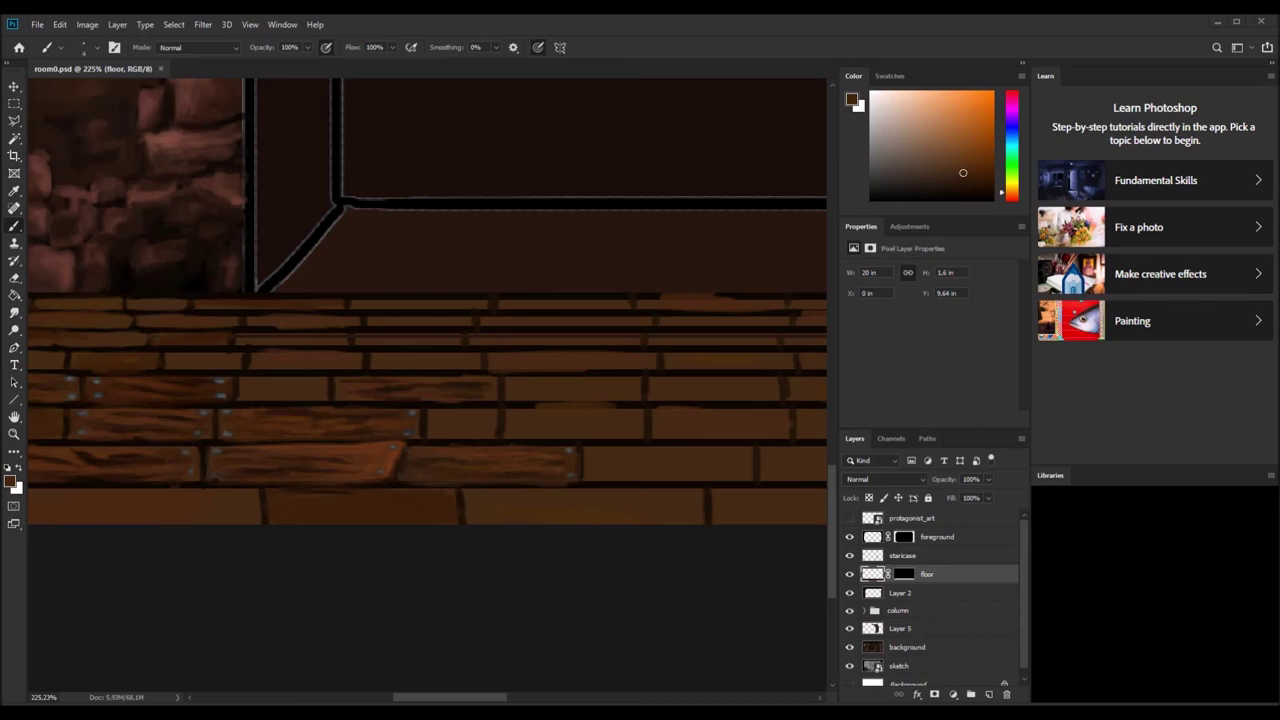
Refine the grain and outer edges of the fourth-row plank below the doorway with sampled light and dark browns.
{"action": "left_click", "coordinate": [438, 384], "text": "alt"}
{"action": "left_click", "coordinate": [464, 388], "text": "alt"}
{"action": "left_click", "coordinate": [494, 391], "text": "alt"}
{"action": "left_click", "coordinate": [345, 386], "text": "alt"}
{"action": "left_click", "coordinate": [368, 388], "text": "alt"}
{"action": "left_click", "coordinate": [416, 397], "text": "alt"}
{"action": "left_click", "coordinate": [462, 376], "text": "alt"}
{"action": "left_click", "coordinate": [430, 375], "text": "alt"}
{"action": "left_click", "coordinate": [342, 389], "text": "alt"}
{"action": "left_click", "coordinate": [470, 387], "text": "alt"}
{"action": "left_click", "coordinate": [425, 429], "text": "alt"}
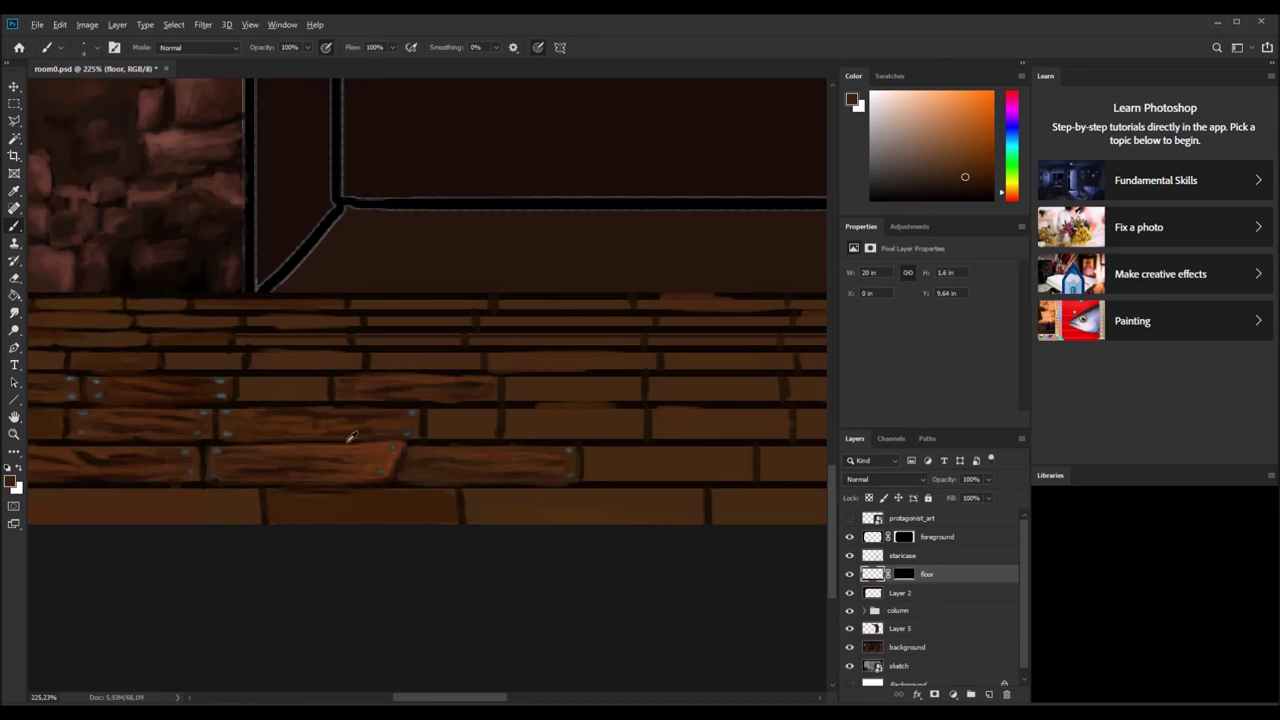
Darken the ends of the fourth-row plank below the doorway and paint grey nails in its corners.
{"action": "left_click", "coordinate": [341, 376], "text": "alt"}
{"action": "left_click", "coordinate": [342, 376], "text": "alt"}
{"action": "left_click", "coordinate": [389, 393], "text": "alt"}
{"action": "left_click", "coordinate": [341, 380], "text": "alt"}
{"action": "left_click", "coordinate": [458, 354], "text": "alt"}
{"action": "left_click", "coordinate": [427, 376], "text": "alt"}
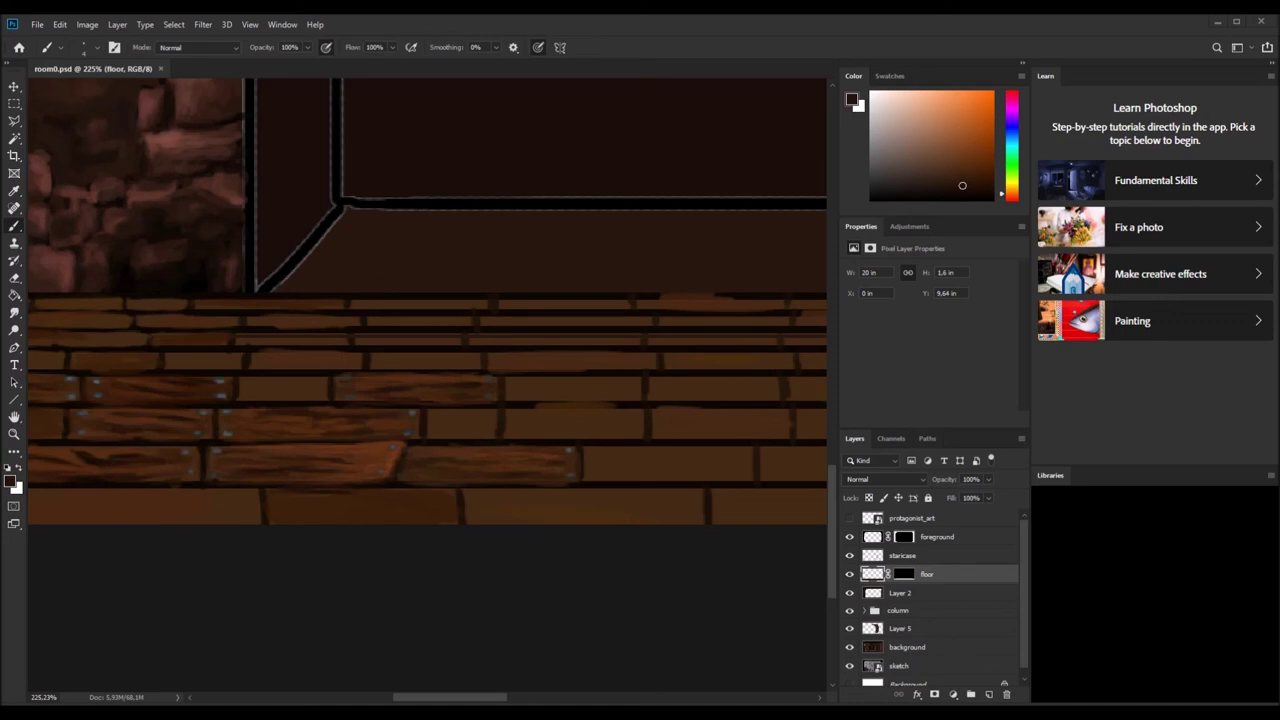
{"action": "left_click", "coordinate": [225, 393], "text": "alt"}
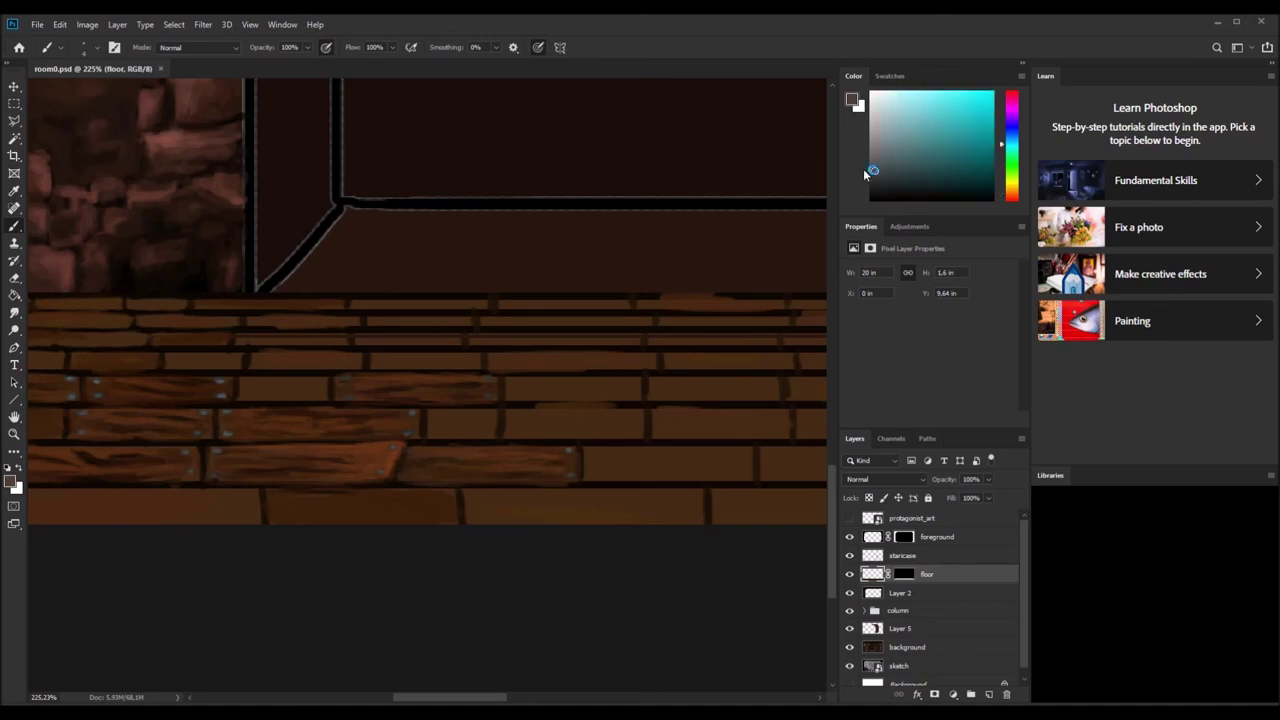
{"action": "left_click", "coordinate": [473, 373], "text": "alt"}
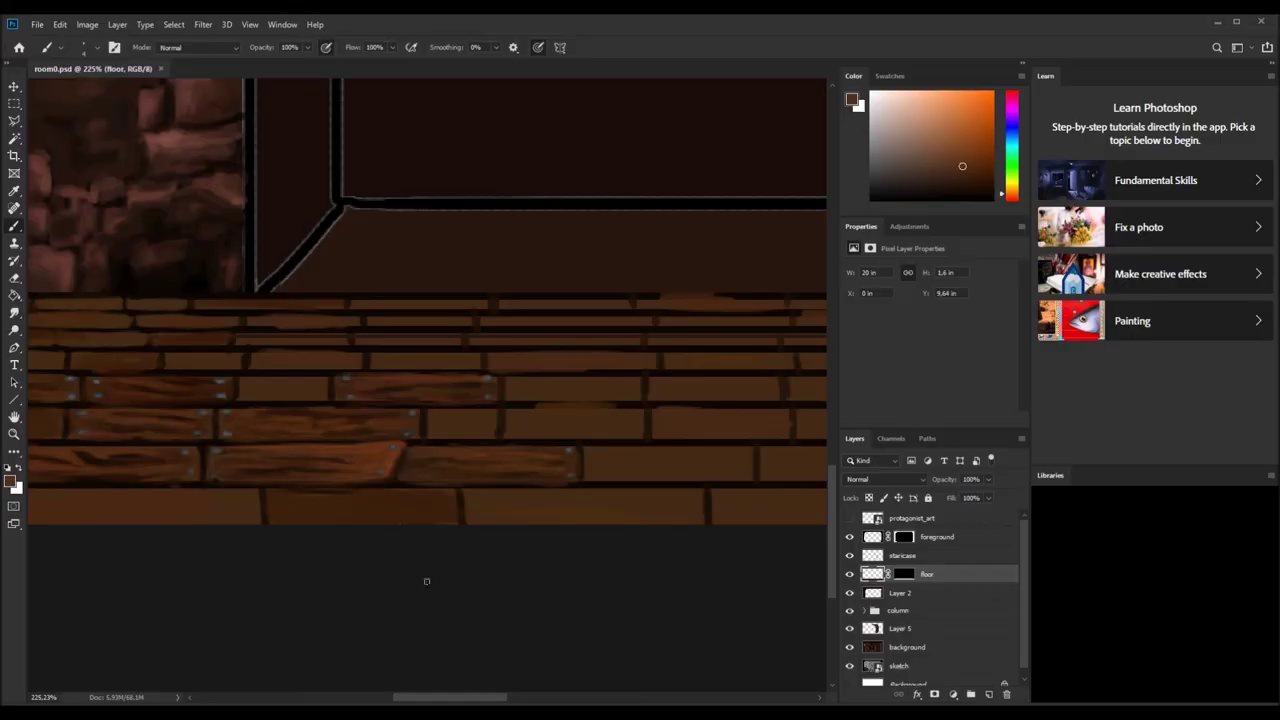